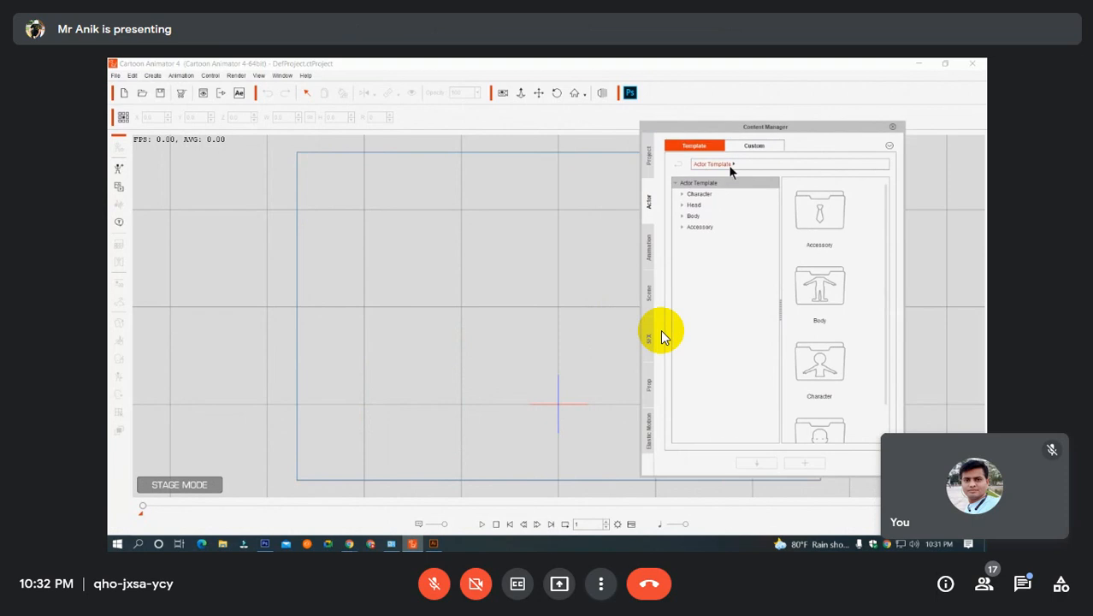
Add the Cat Motion Bone template from the Character G3 animals collection to the stage.
click(704, 193)
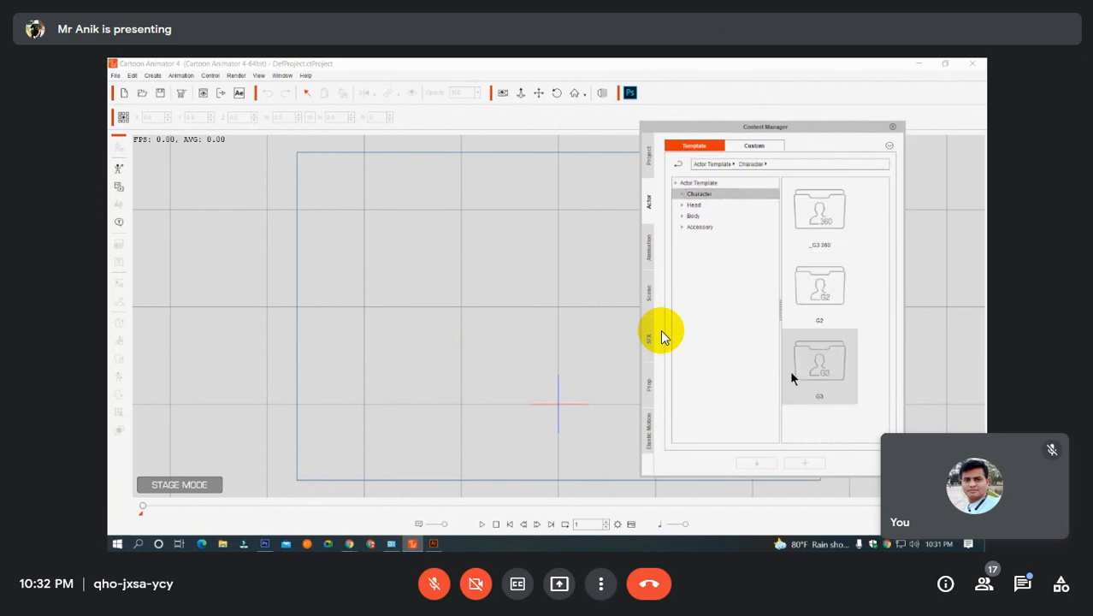
drag(928, 456, 945, 537)
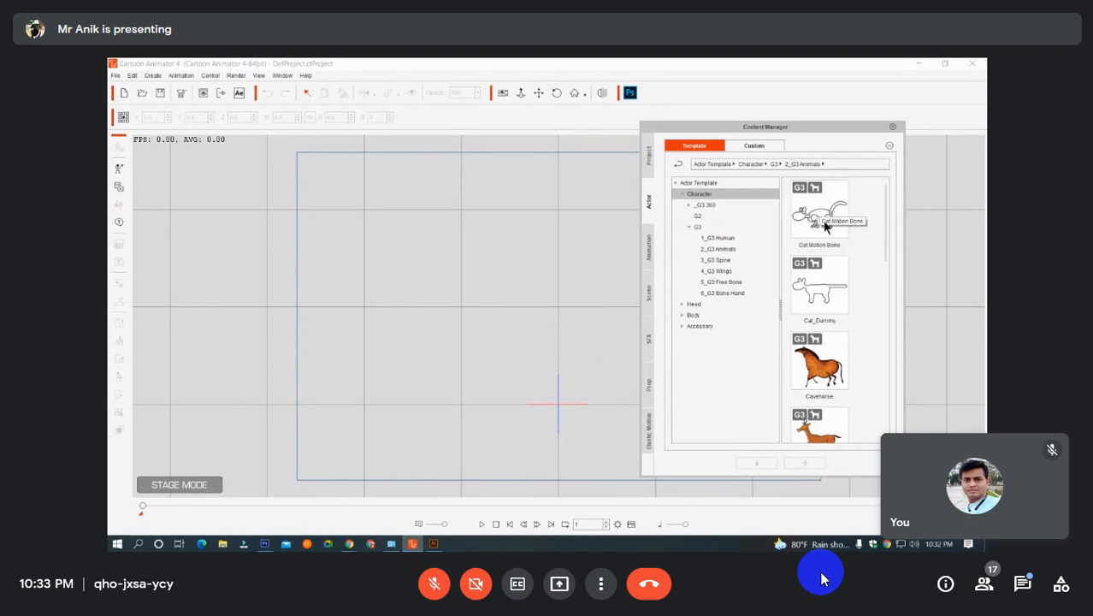
drag(820, 225, 435, 311)
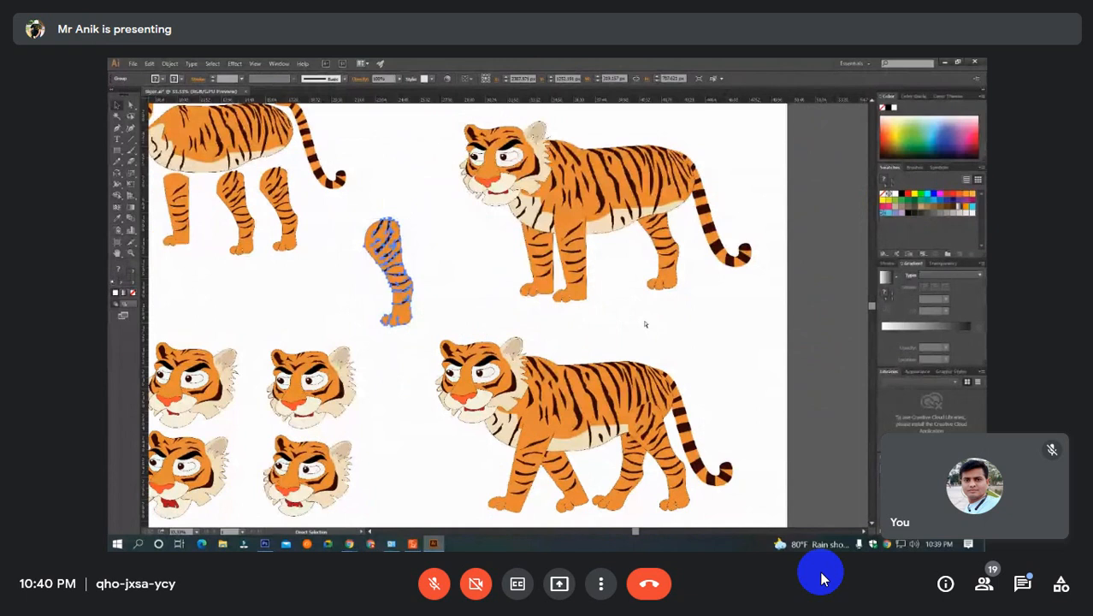
Detach the upper tiger's legs from its body, placing the hind legs beyond its rear and the front legs ahead of its chest.
drag(389, 272, 681, 243)
ctrl+click(618, 232)
drag(578, 293, 720, 294)
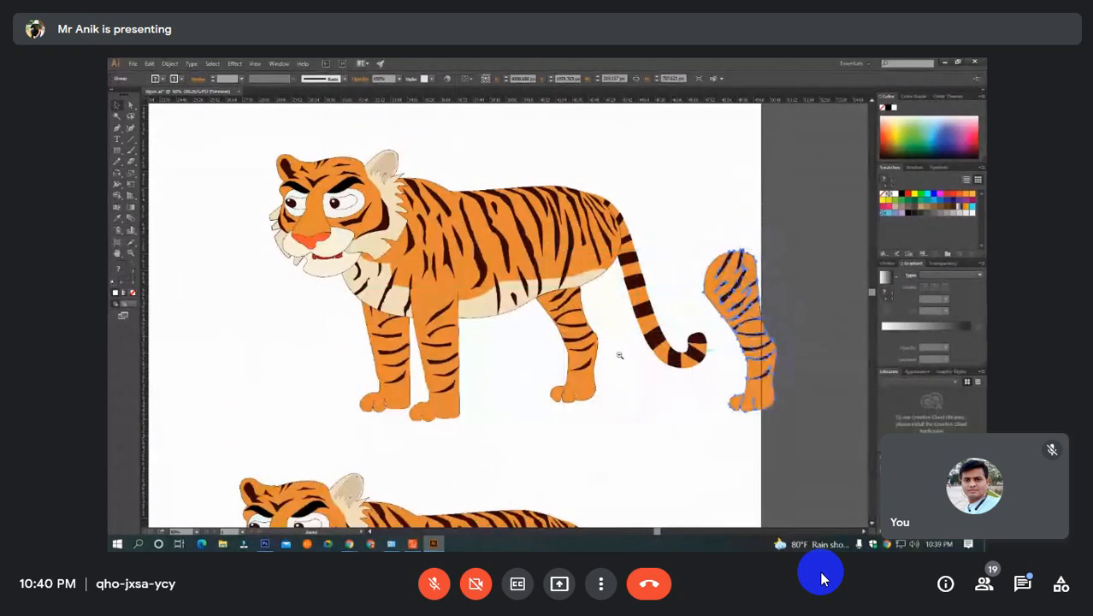
key(ctrl+minus)
drag(542, 369, 665, 349)
drag(477, 296, 333, 293)
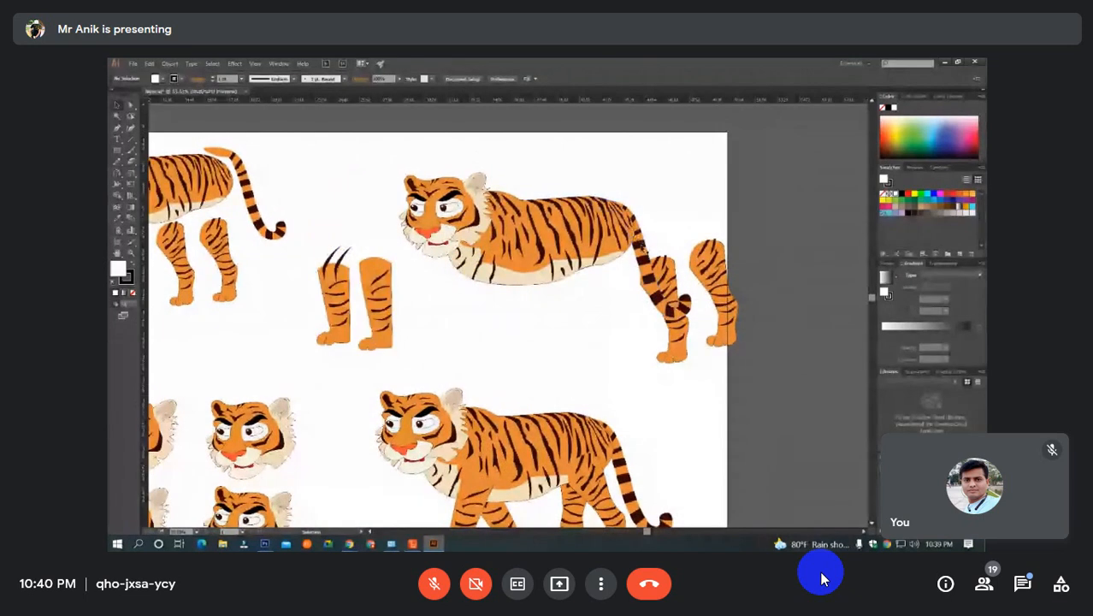
Move the tail clear of the upper tiger's body, above the detached hind legs.
drag(644, 255, 731, 194)
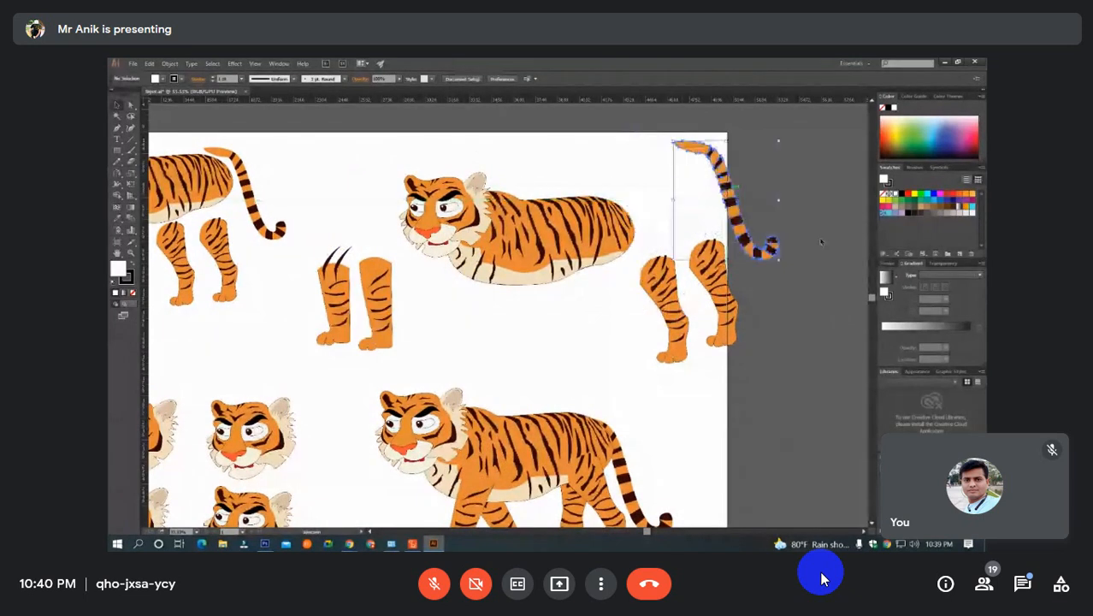
click(505, 208)
click(571, 253)
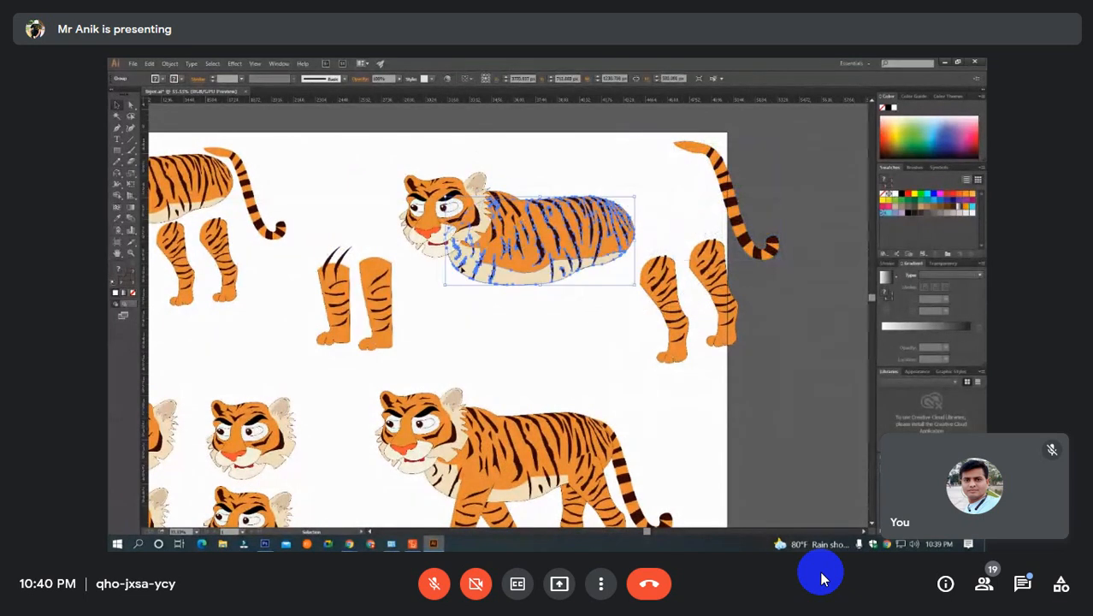
click(360, 148)
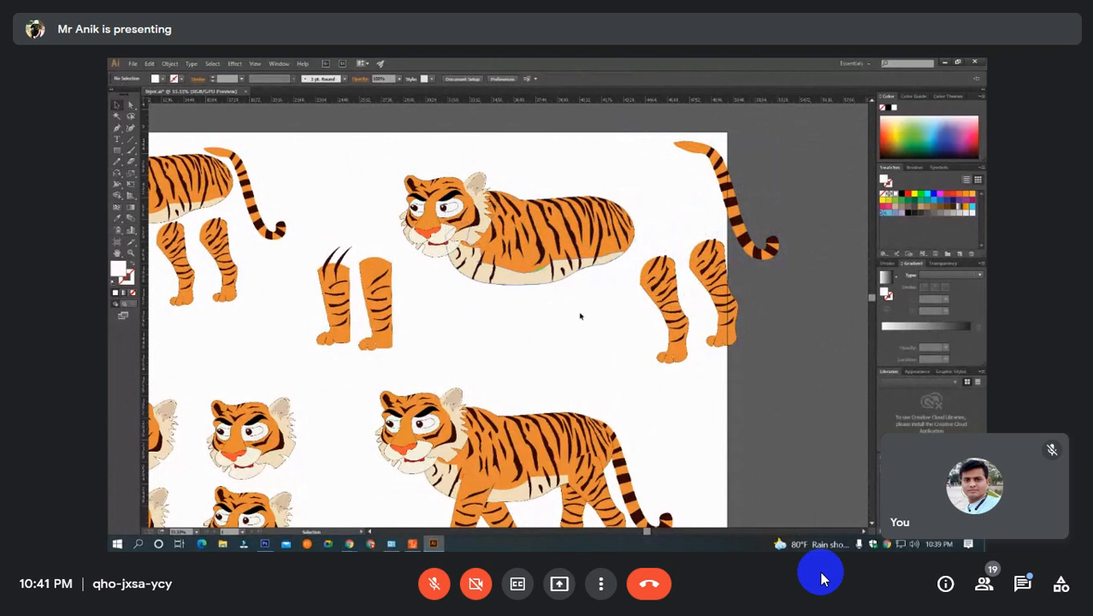
Pull the upper tiger's striped shoulder piece, torso and head apart so that each part stands alone.
drag(523, 253, 523, 160)
click(566, 272)
click(565, 192)
click(473, 262)
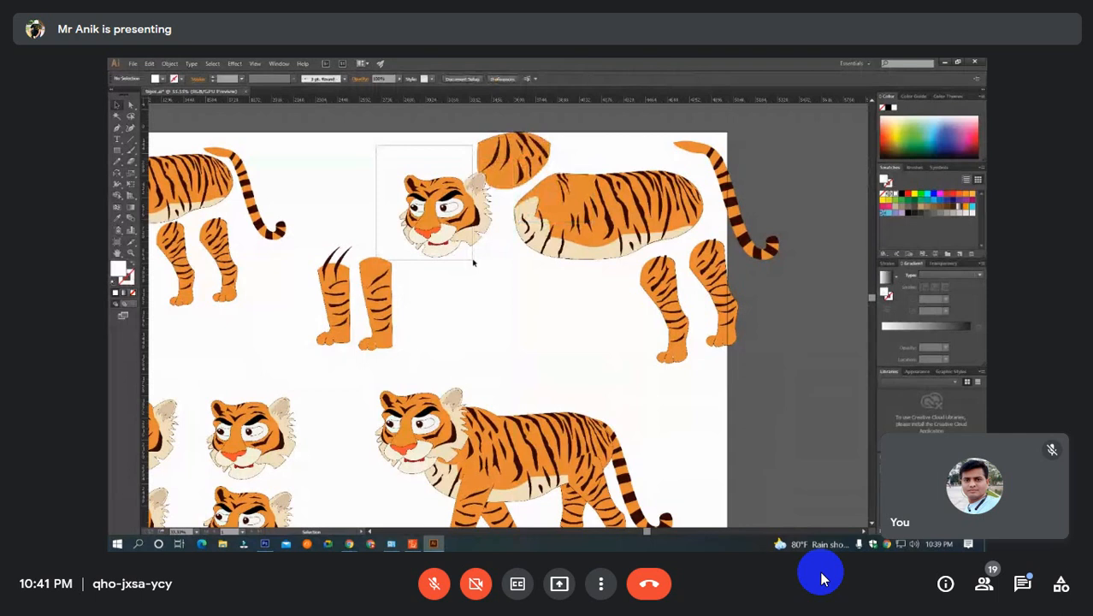
drag(474, 263, 473, 263)
drag(445, 214, 367, 193)
click(521, 156)
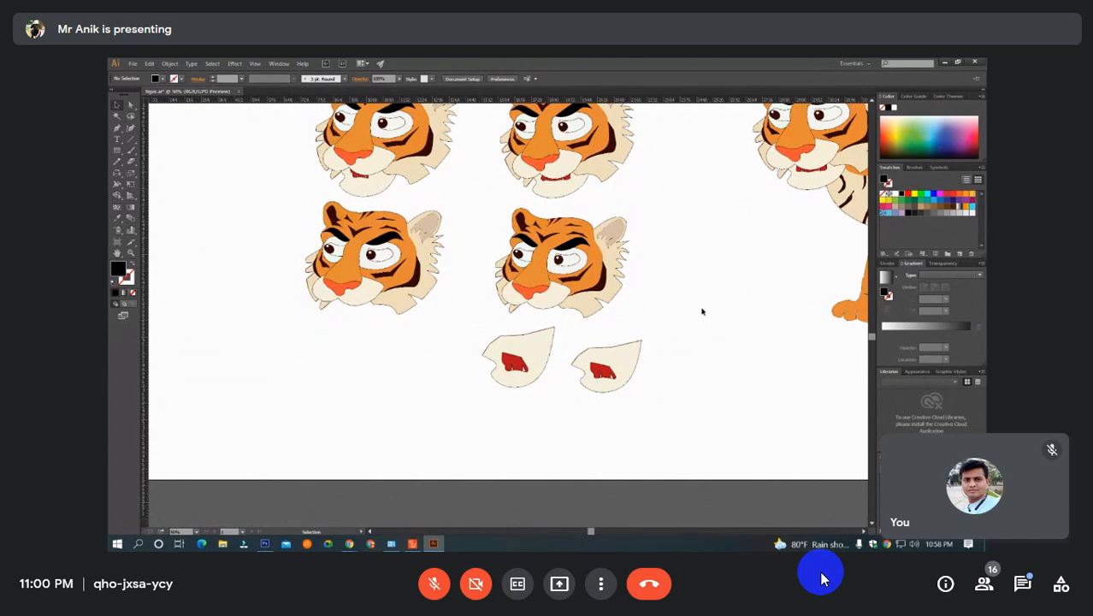
Move the open-mouth jaws off the upper two separate tiger heads and place them beside the other loose jaws below.
click(565, 195)
drag(566, 195, 442, 335)
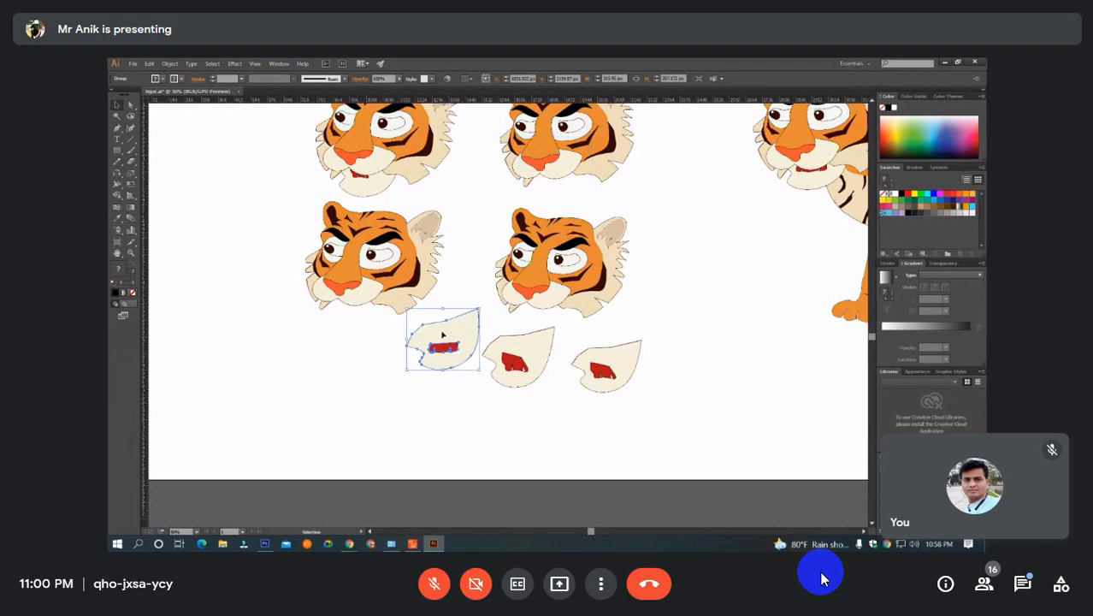
click(368, 181)
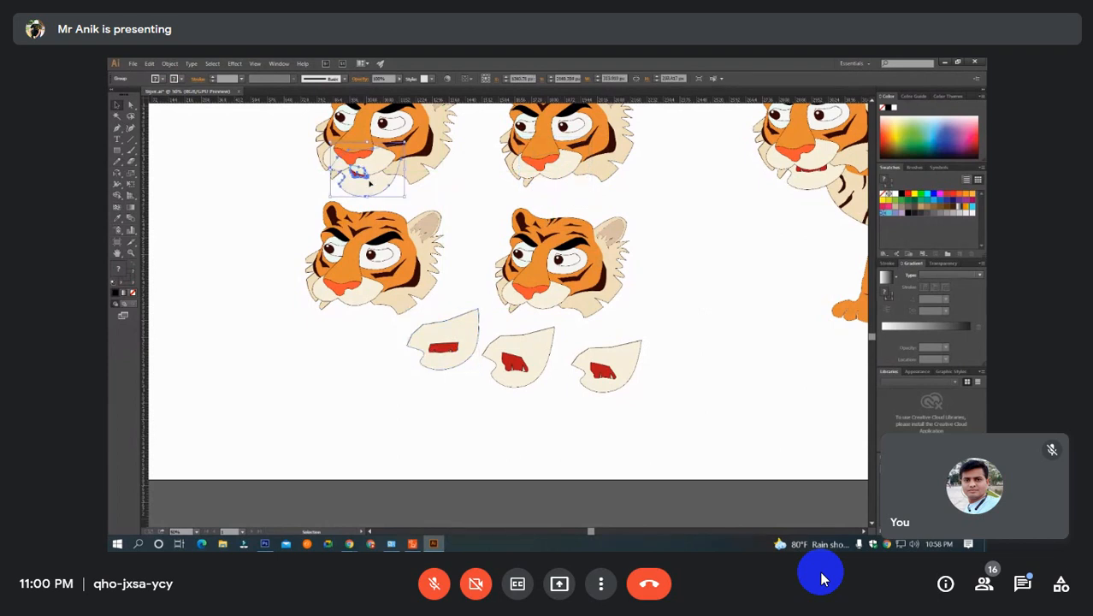
drag(370, 182, 365, 390)
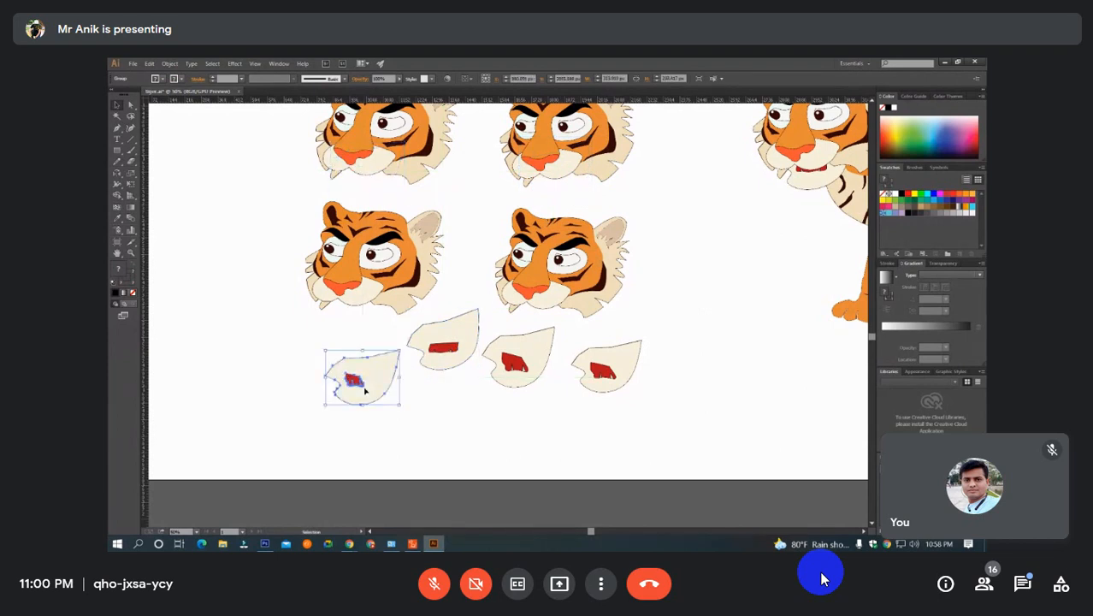
click(417, 399)
drag(442, 365, 371, 449)
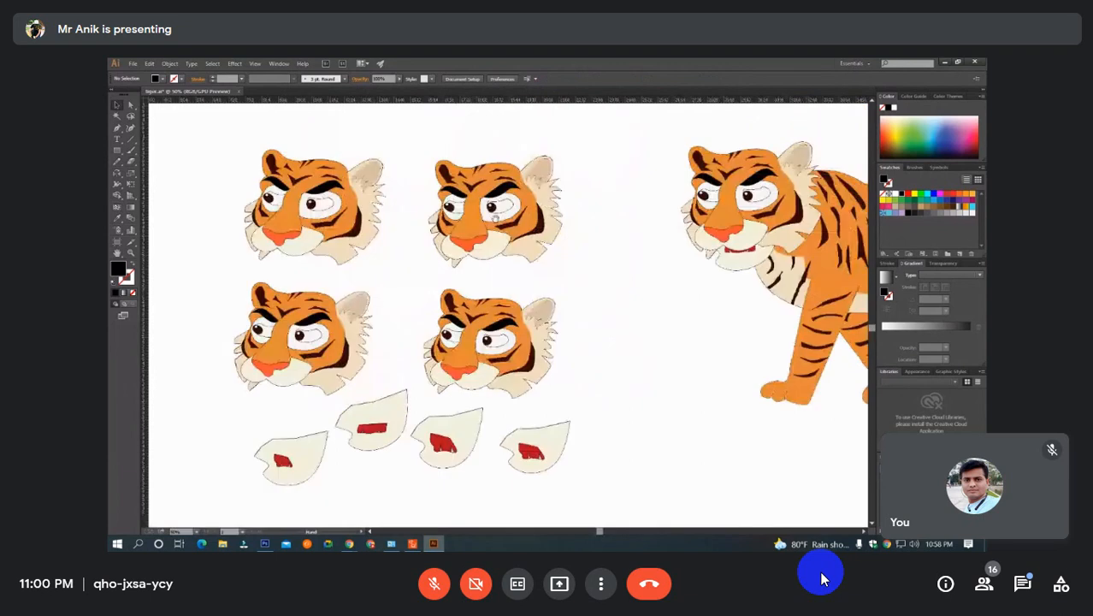
Copy the leftmost of the loose jaw pieces below the tiger heads and switch to the layered tiger document in Photoshop.
drag(475, 249, 395, 401)
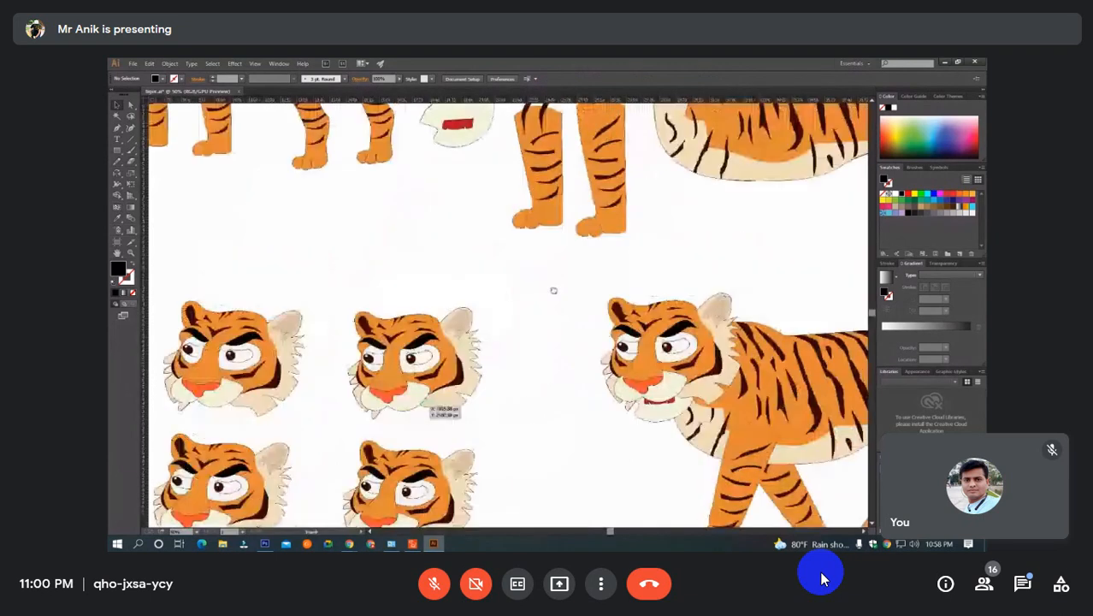
drag(554, 291, 591, 372)
click(507, 193)
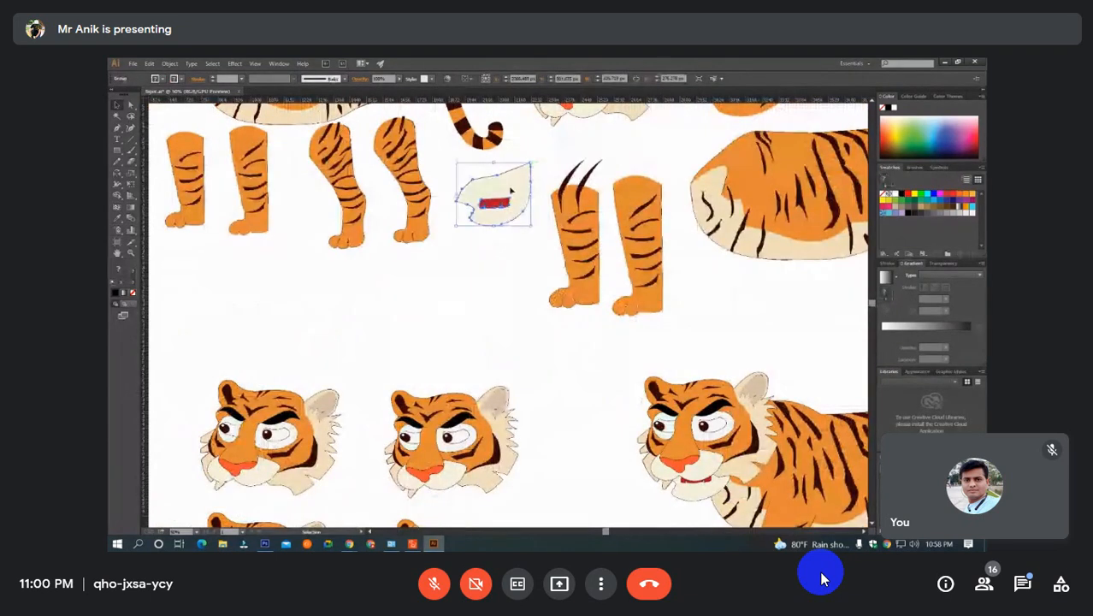
click(508, 271)
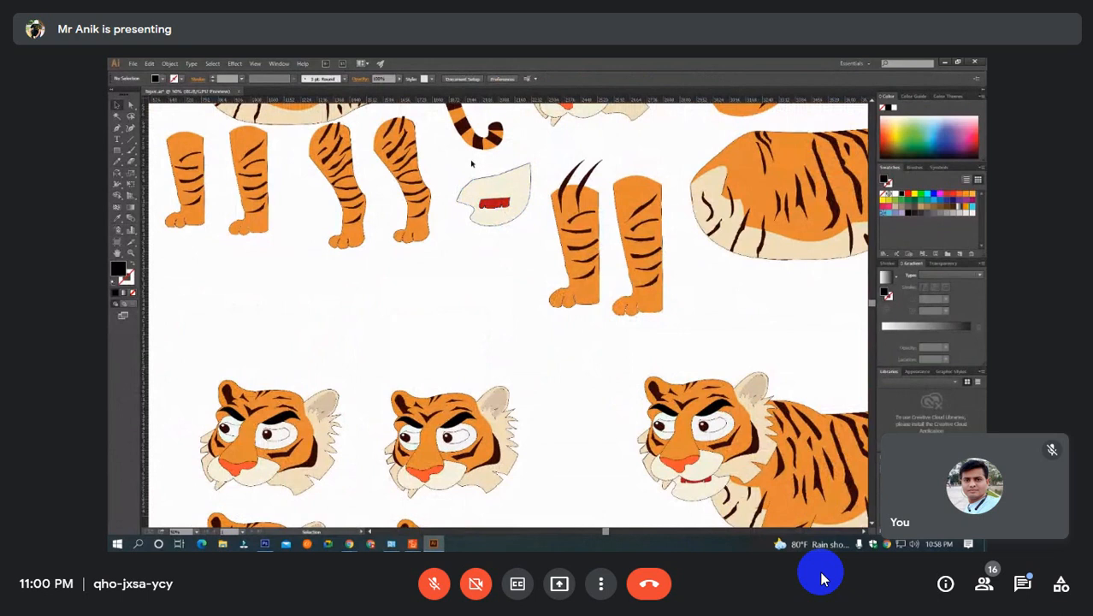
drag(410, 466, 546, 80)
click(387, 303)
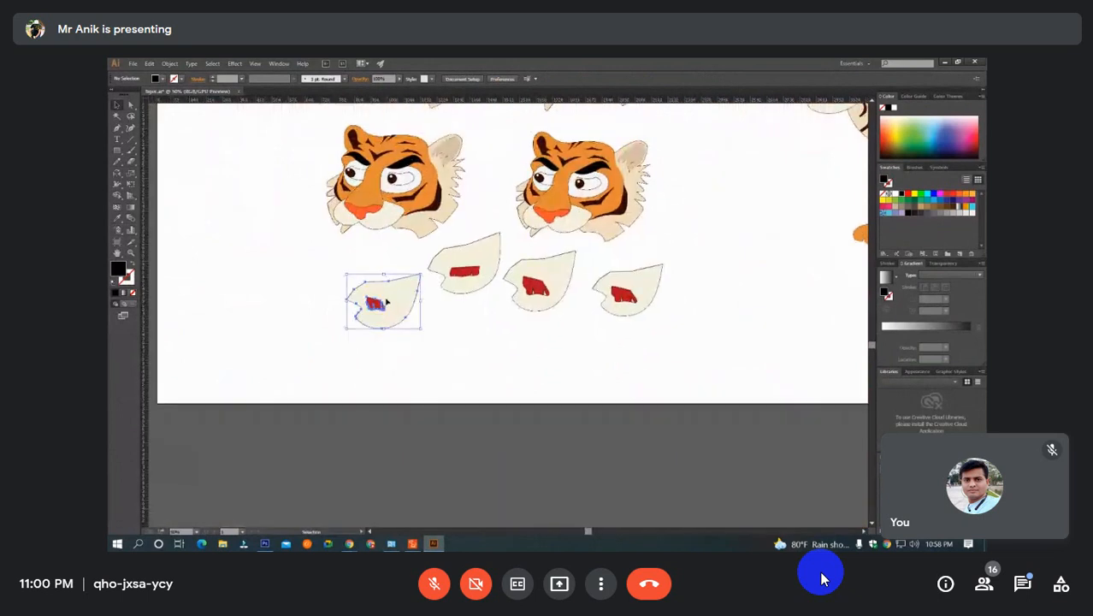
key(ctrl+c)
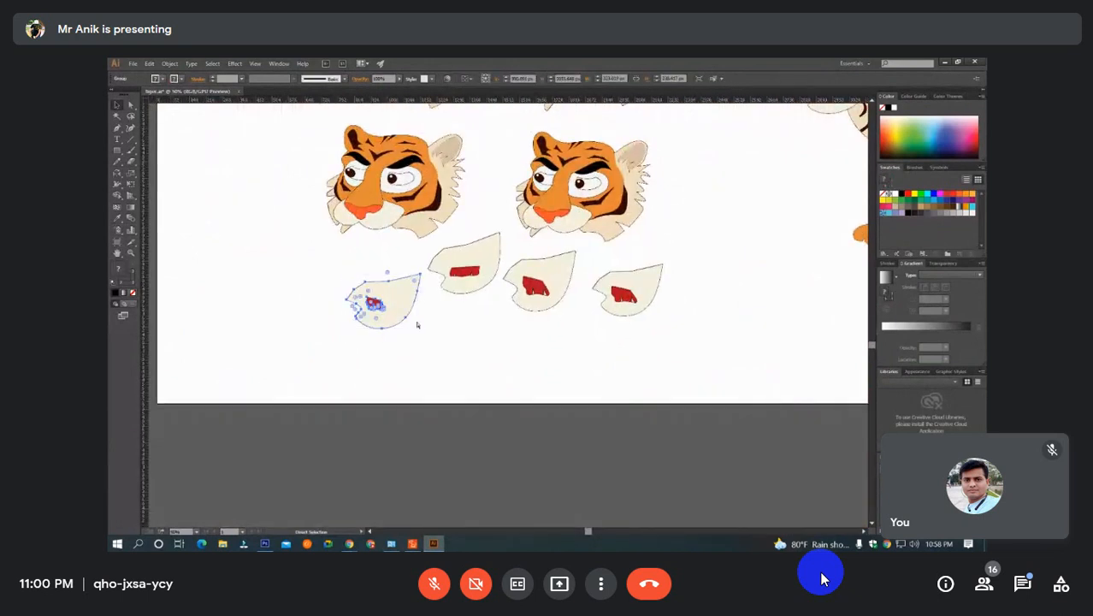
key(v)
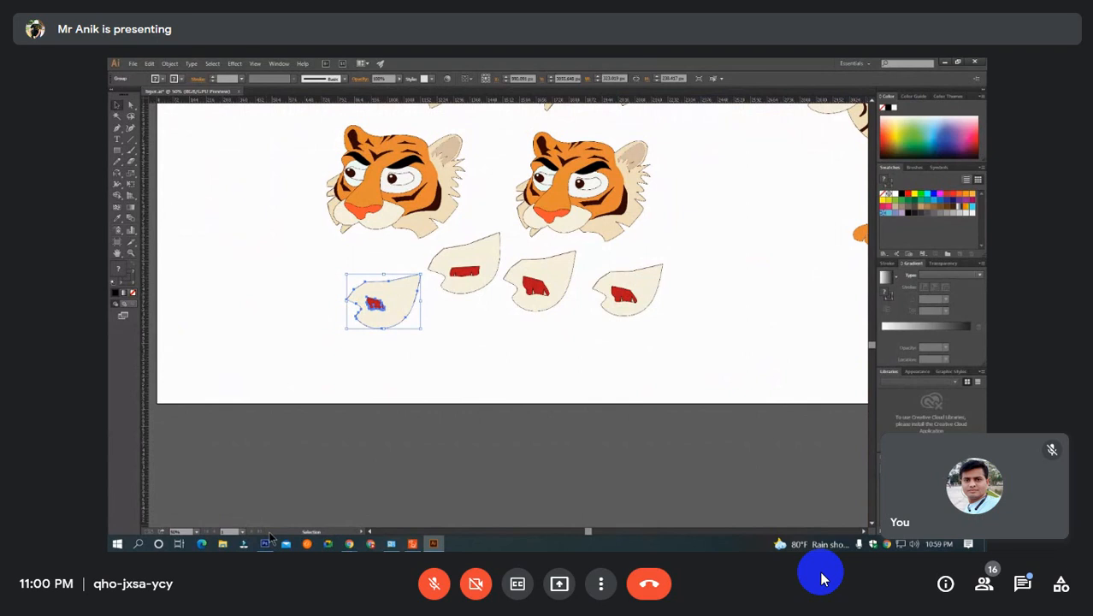
click(265, 544)
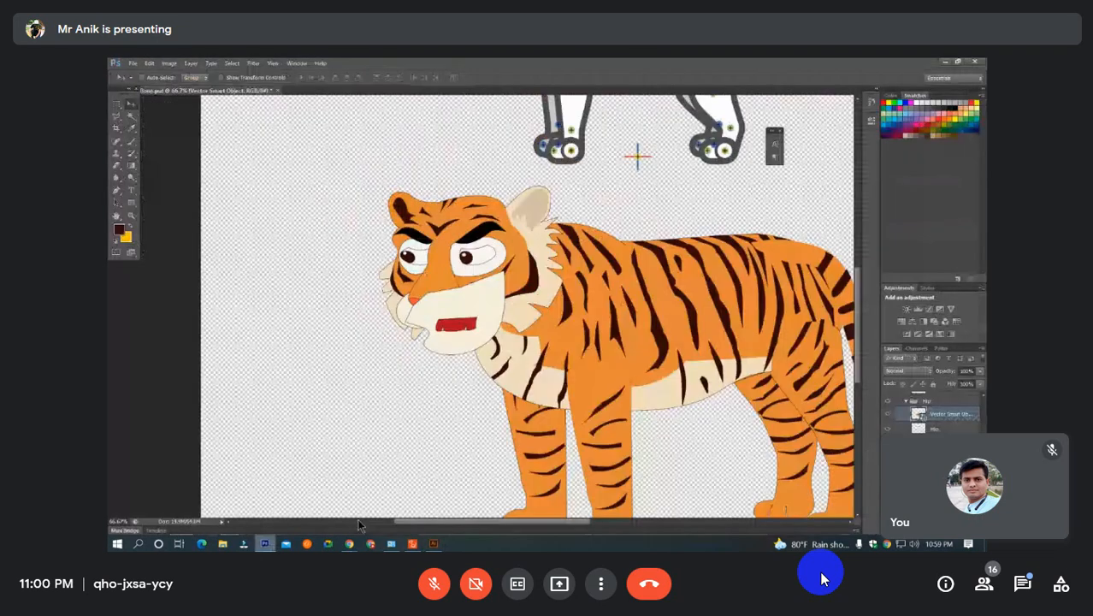
drag(527, 321, 317, 273)
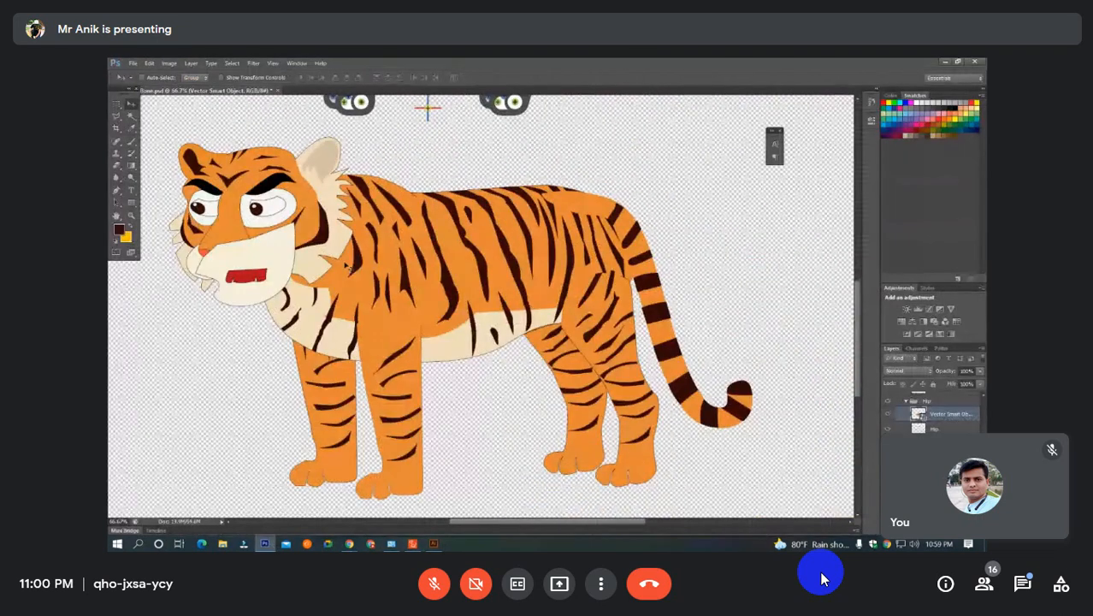
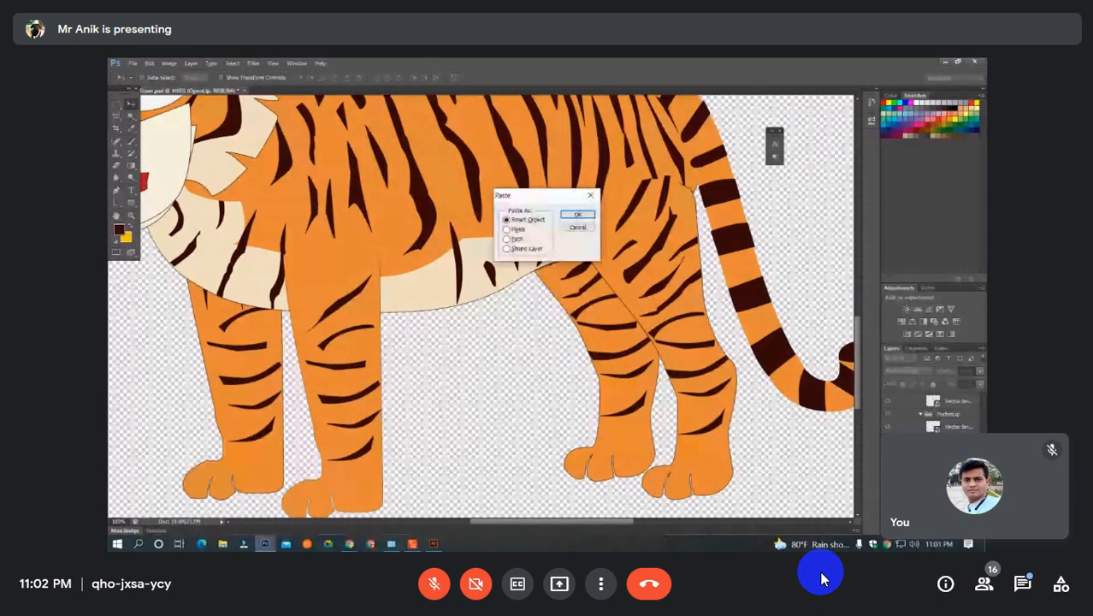
Paste the copied jaw into the layered tiger document as a Smart Object.
key(Return)
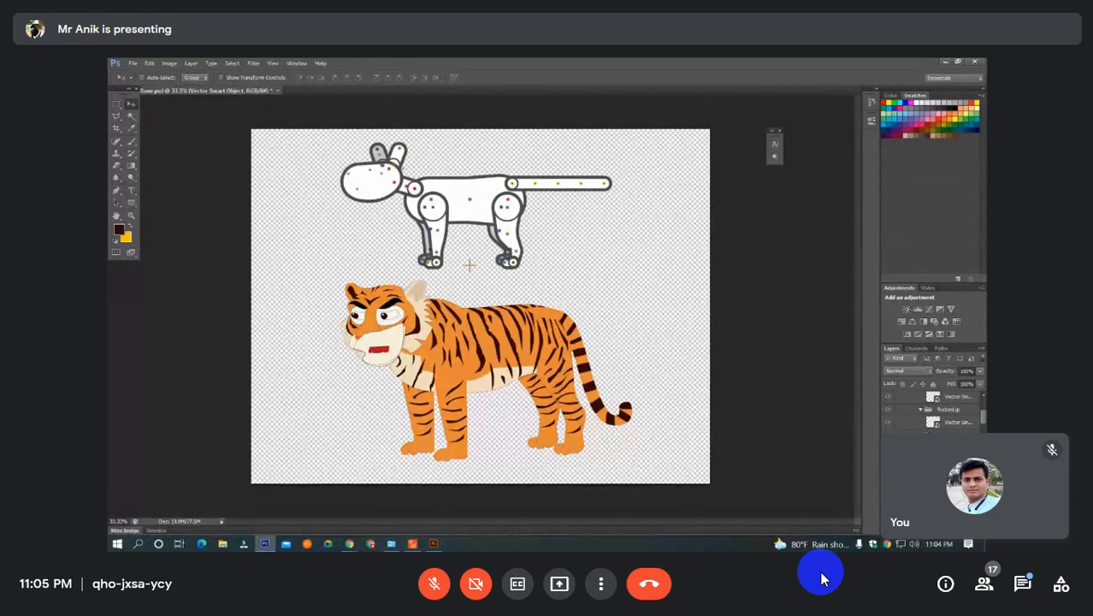
key(ctrl+minus)
key(ctrl+minus)
key(ctrl+minus)
key(ctrl+minus)
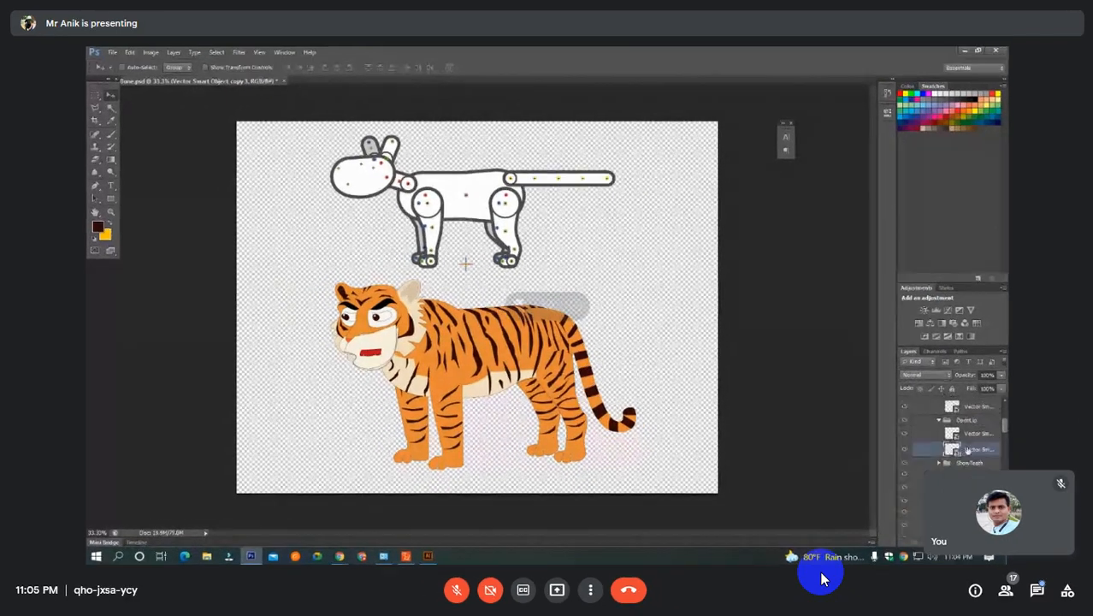
key(ctrl+minus)
key(ctrl+minus)
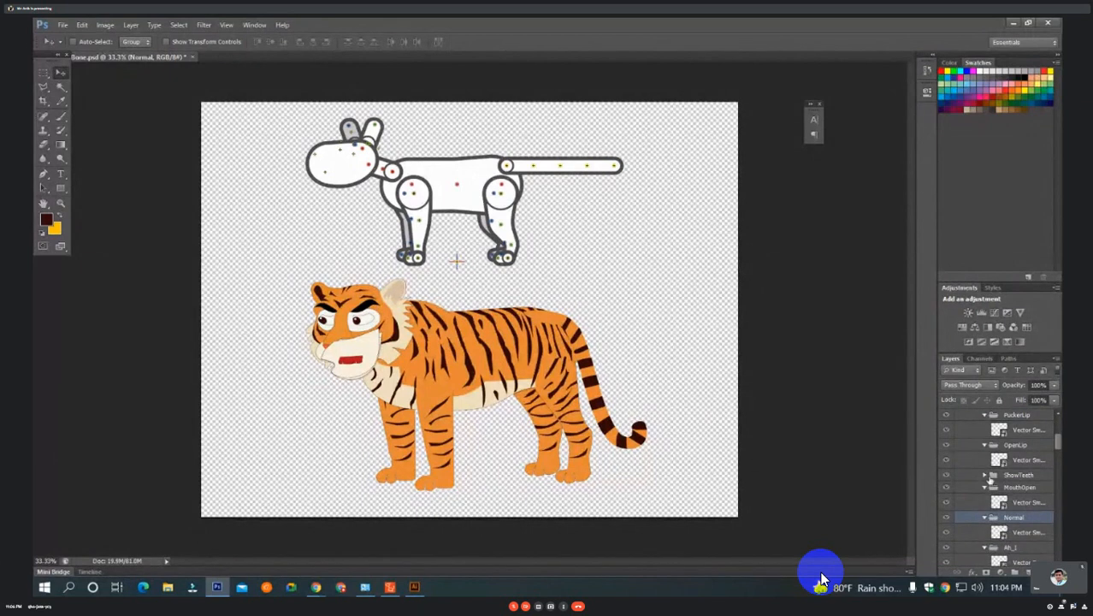
Collapse the upper Normal, SmileOpen, PuckerLip, OpenLip, MouthOpen, lower Normal and Ah_I mouth groups in the layer list.
click(985, 475)
click(985, 477)
scroll(991, 480, up, 2)
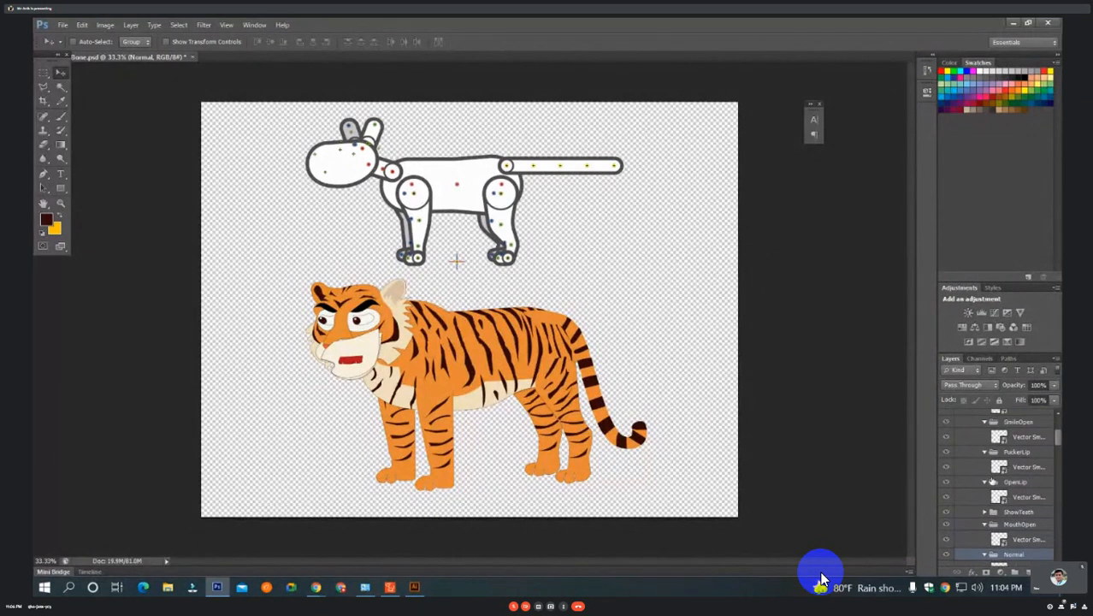
scroll(992, 479, up, 2)
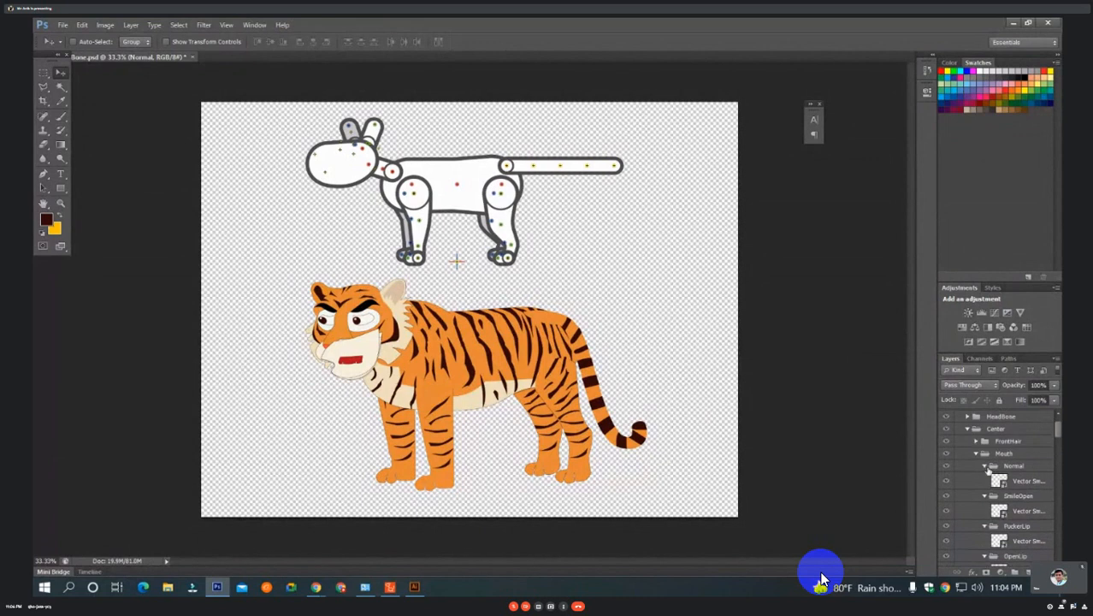
click(984, 466)
click(984, 479)
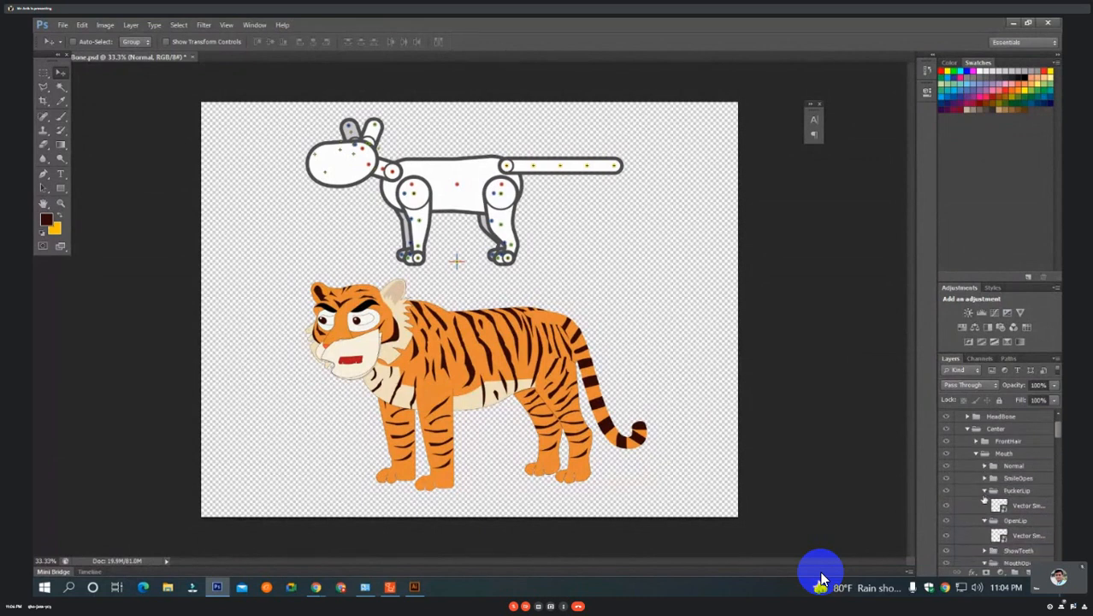
click(985, 491)
click(989, 505)
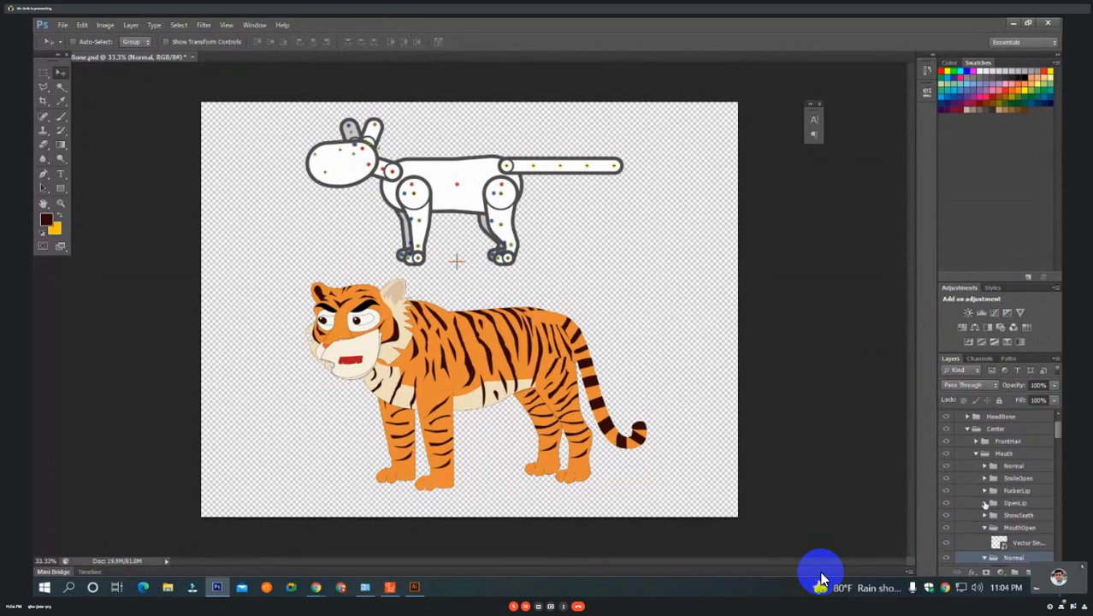
scroll(991, 505, down, 1)
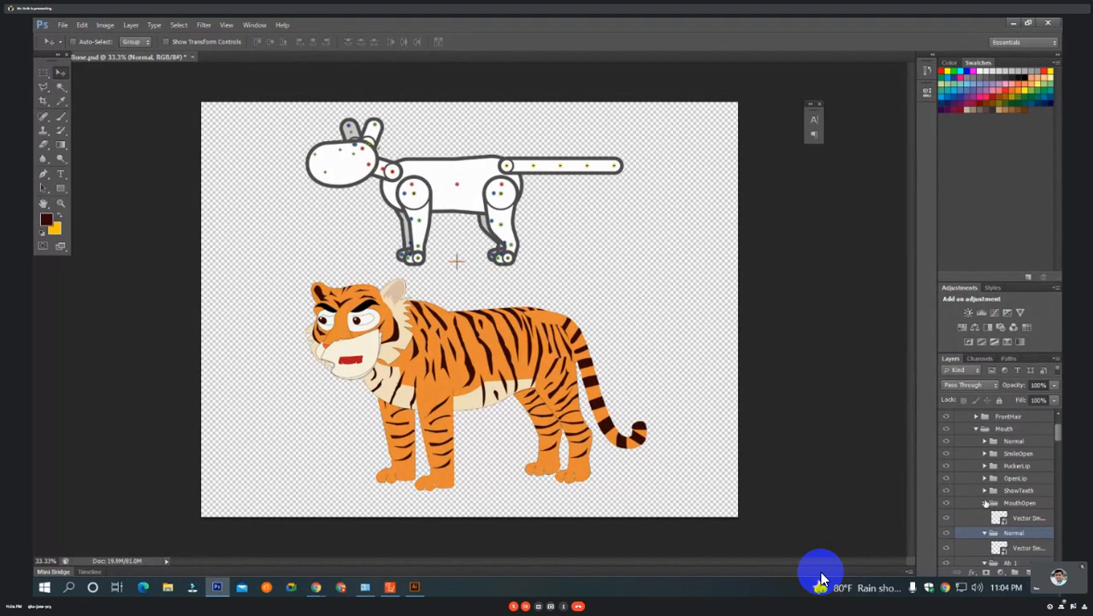
click(985, 503)
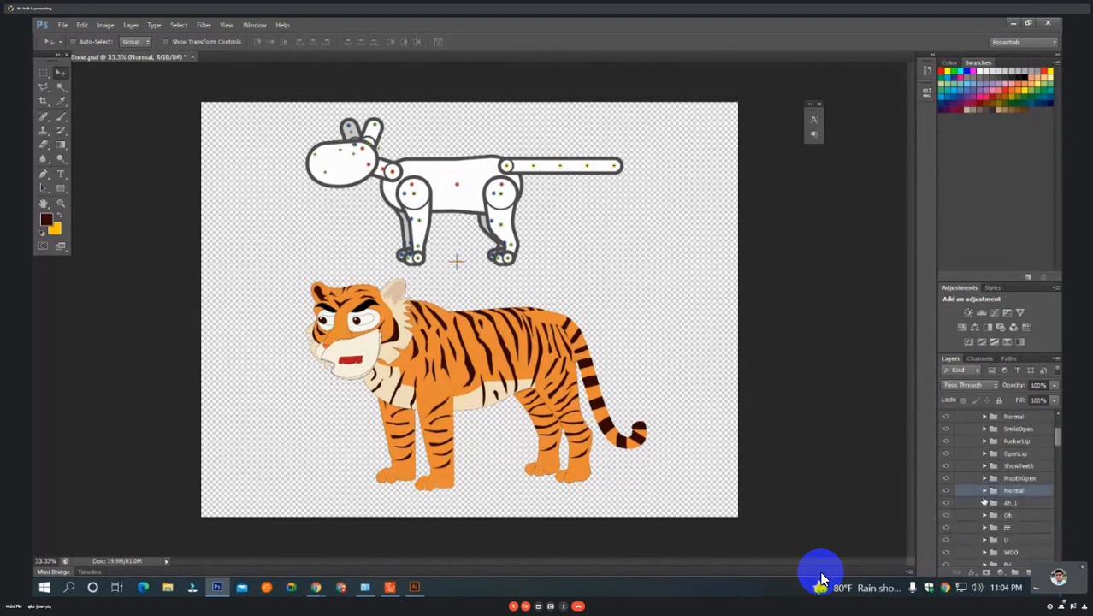
click(985, 503)
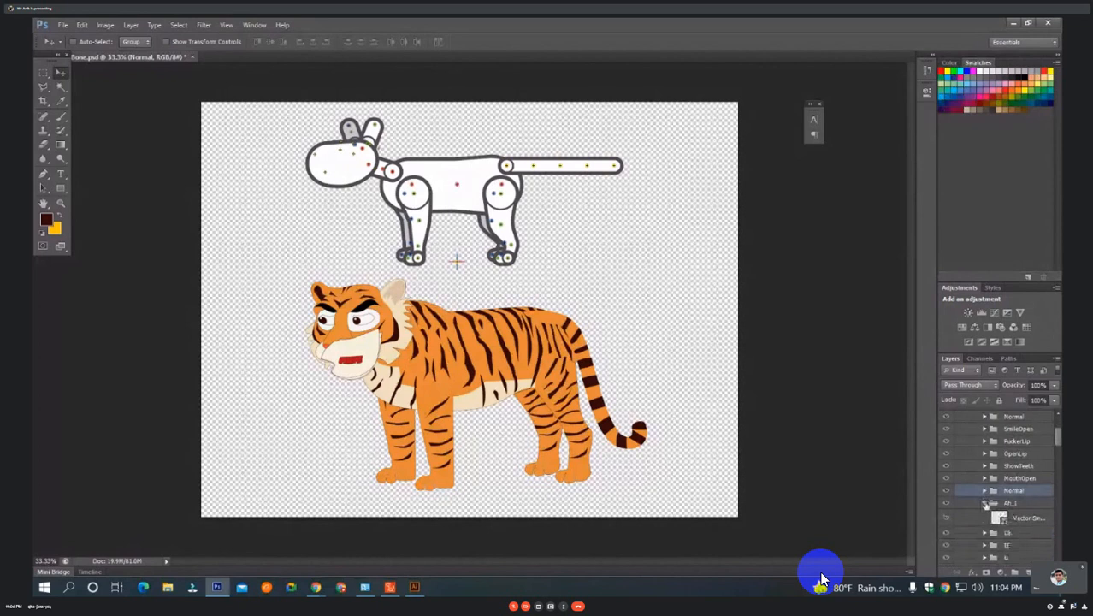
click(984, 503)
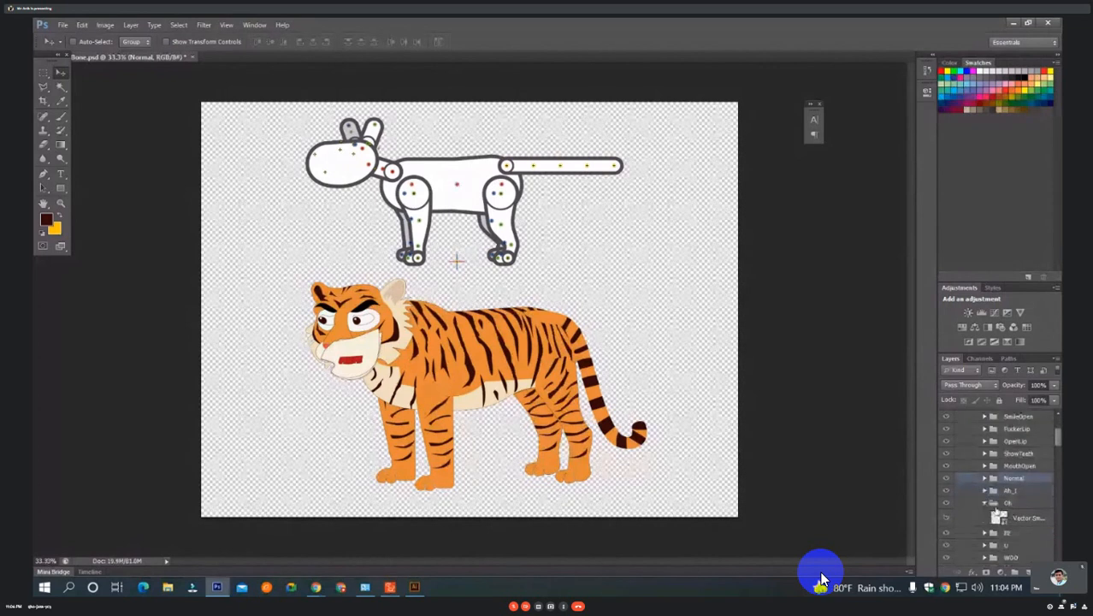
Select and expand the EE mouth group, and copy the rightmost loose jaw from tiger.ai in Illustrator.
click(992, 532)
scroll(997, 539, down, 2)
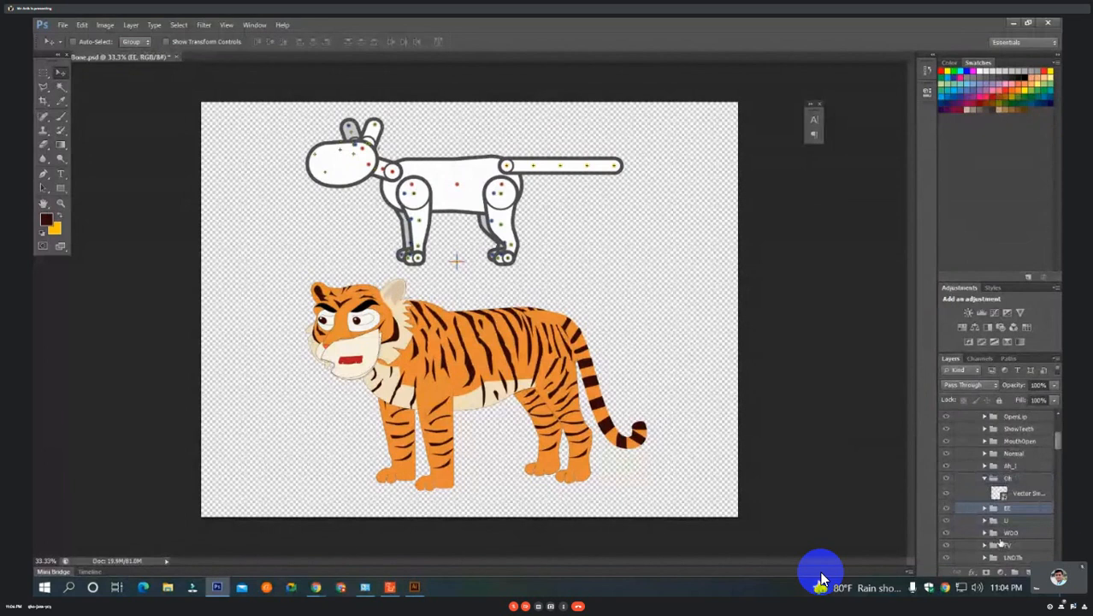
scroll(1000, 543, down, 4)
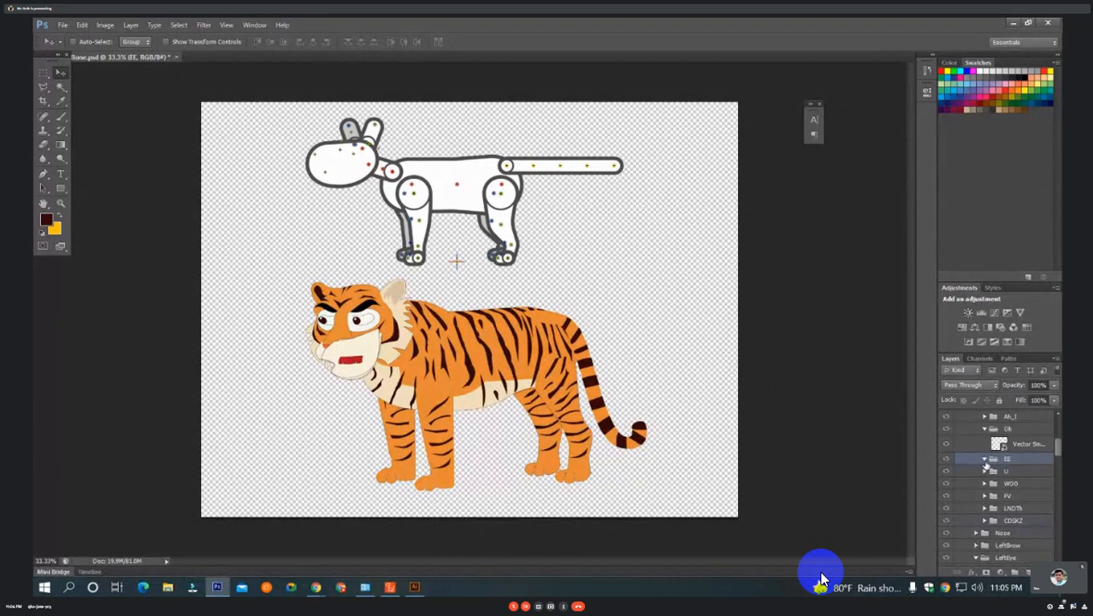
click(415, 587)
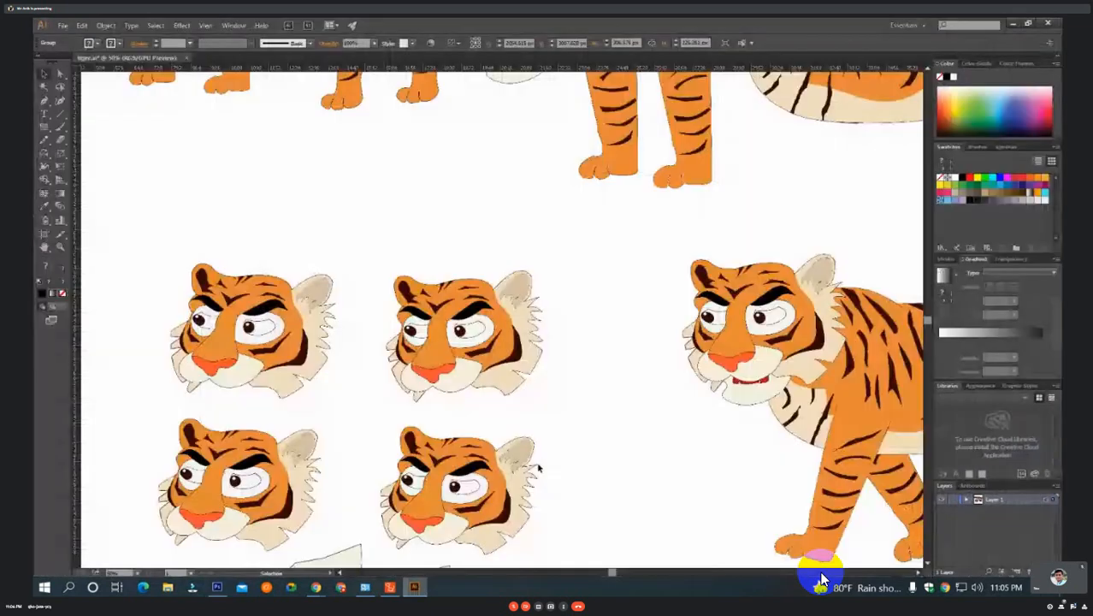
drag(539, 469, 574, 130)
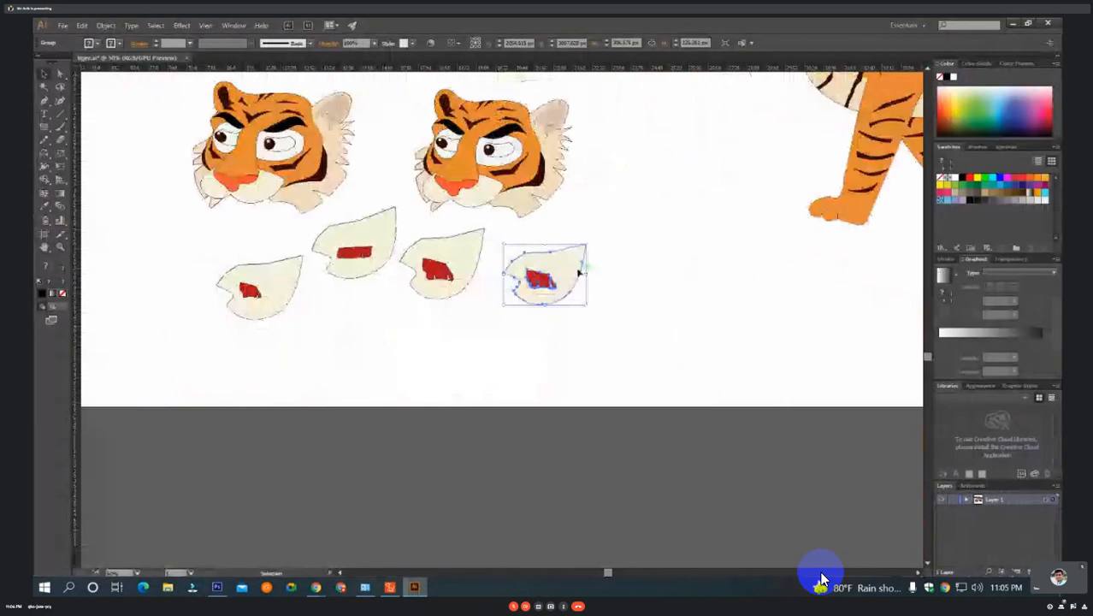
key(a)
key(v)
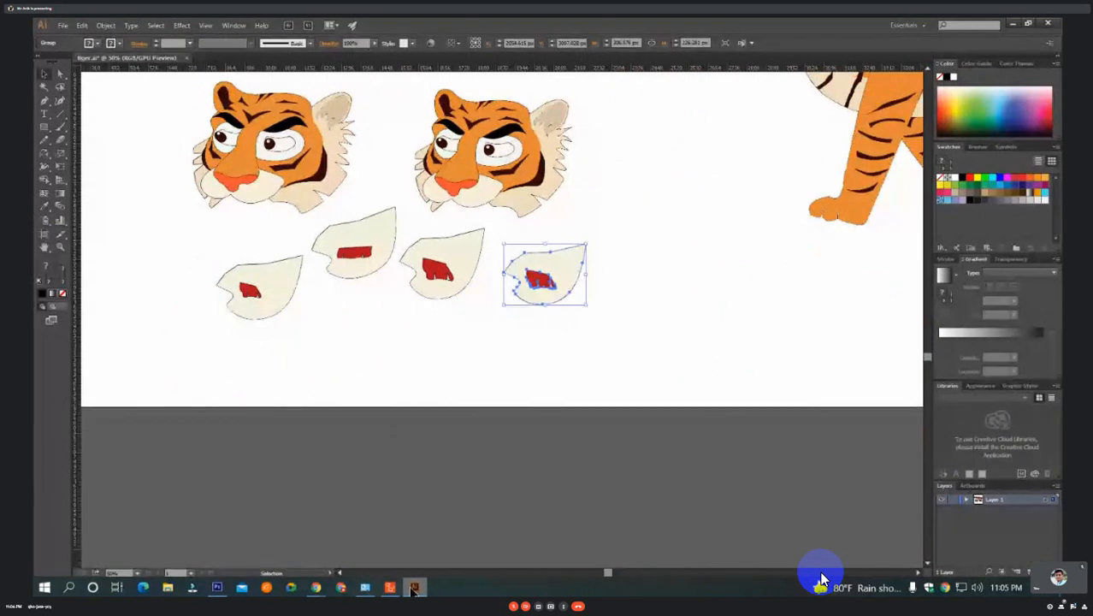
Paste the jaw into the EE group in Photoshop as a Smart Object and position it over the tiger's mouth.
key(alt+Tab)
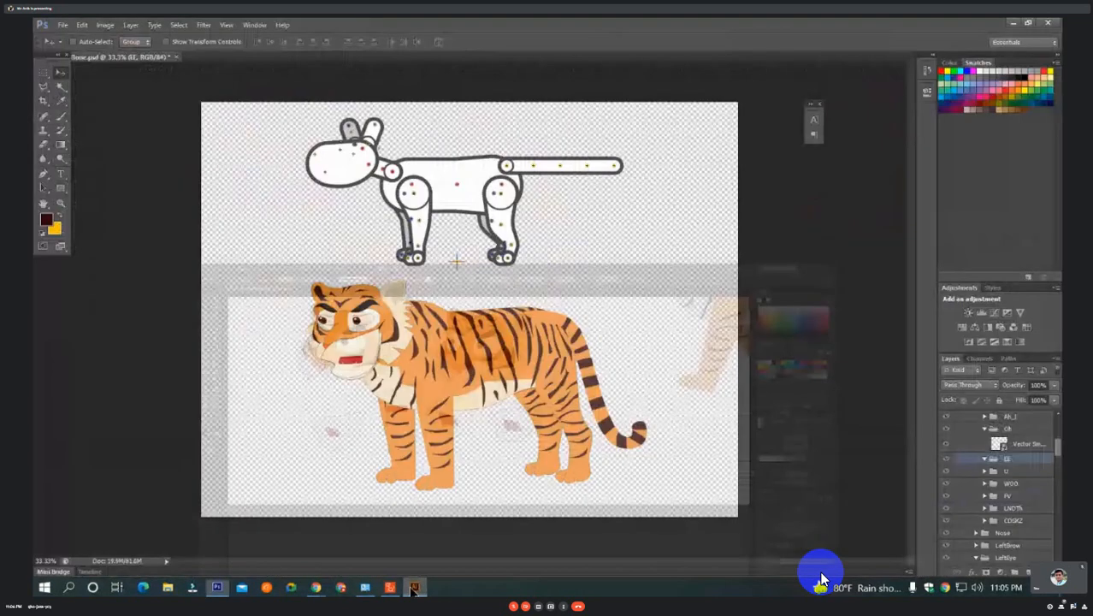
key(ctrl+v)
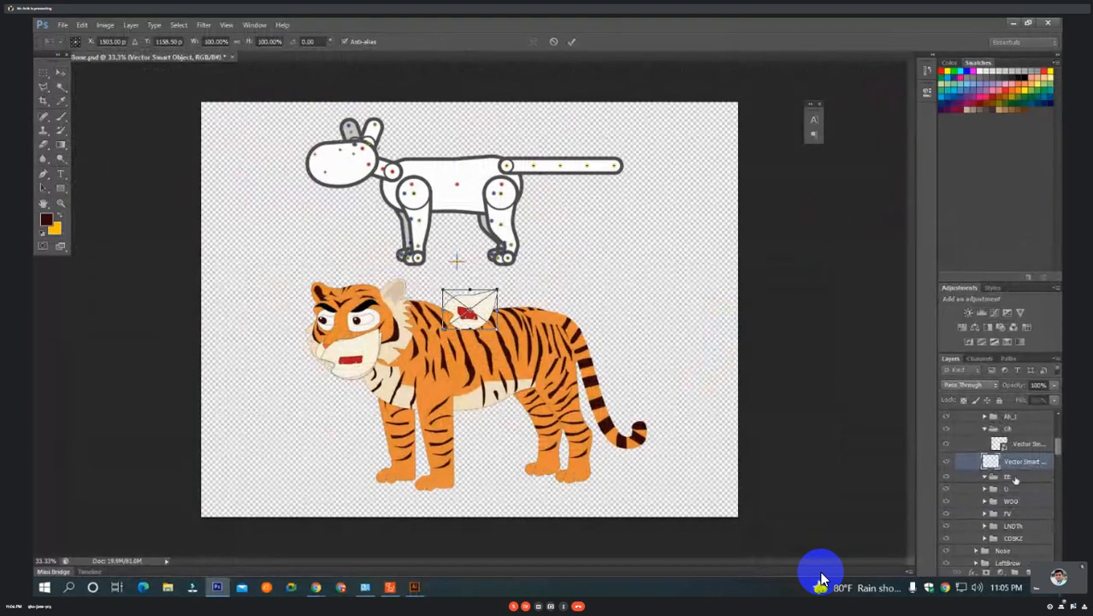
key(Return)
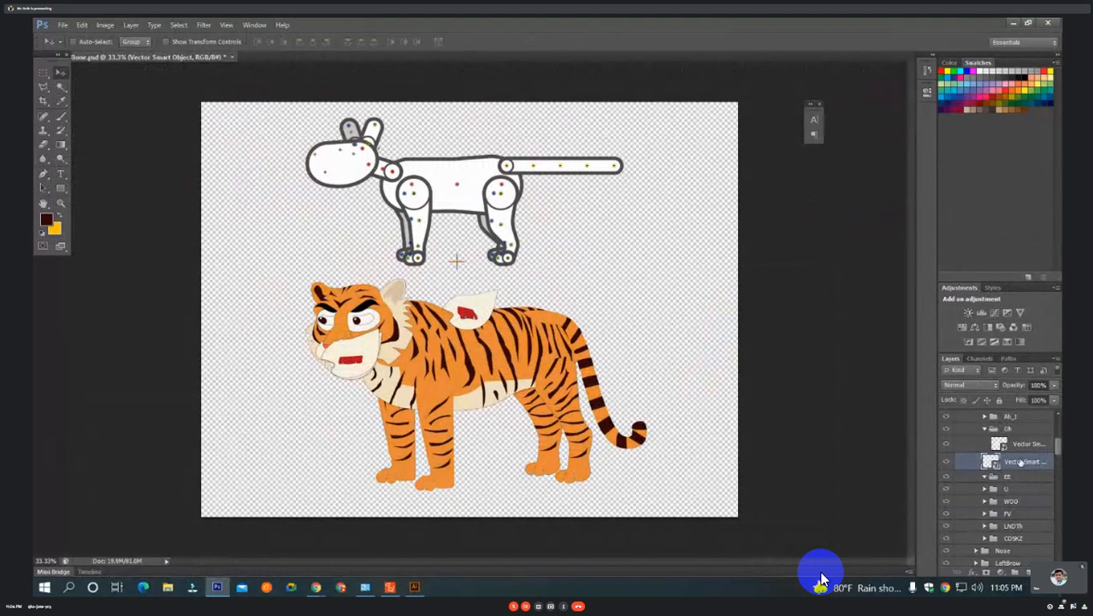
drag(1020, 462, 1016, 476)
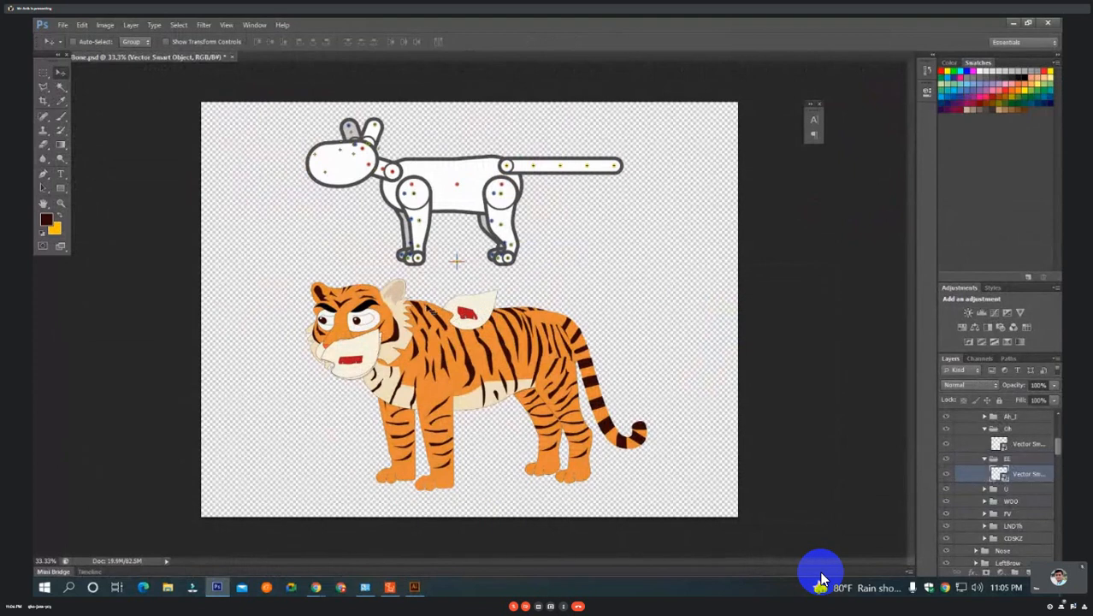
drag(484, 314, 363, 359)
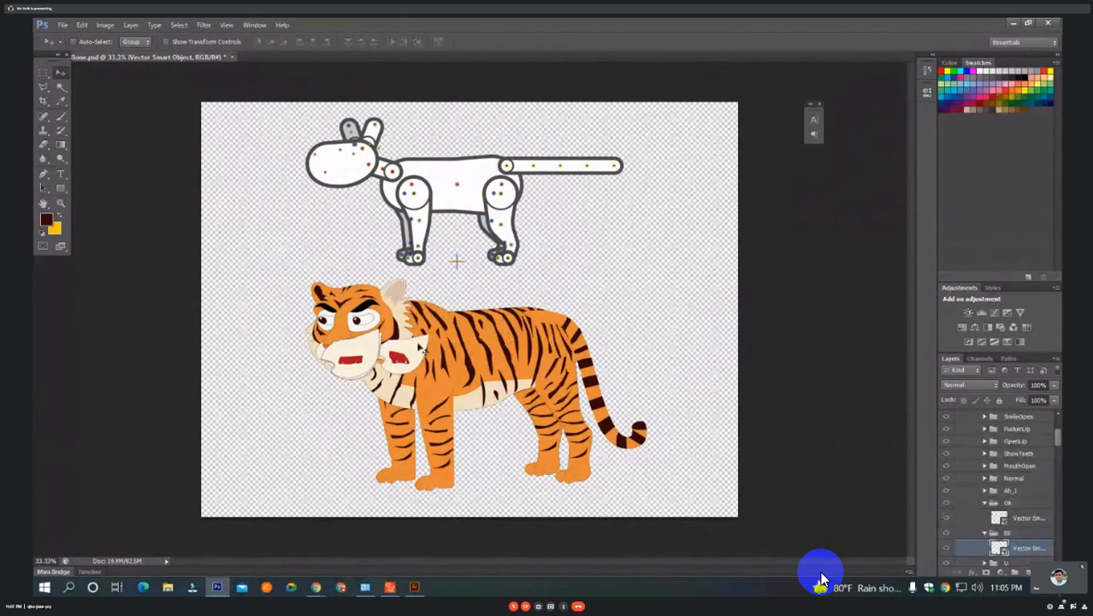
drag(420, 348, 373, 347)
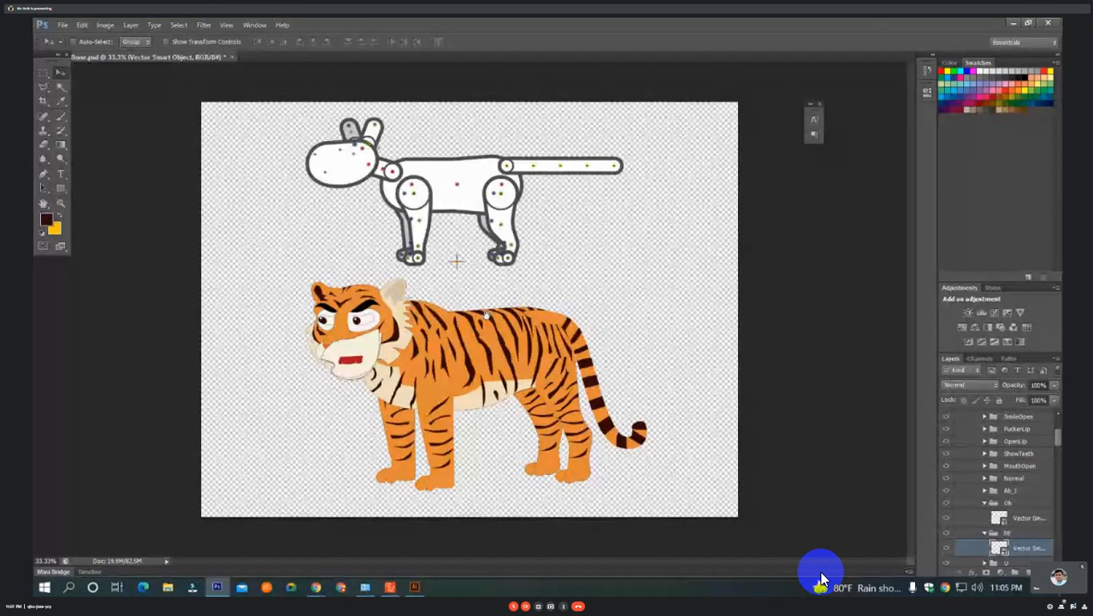
Expand the U mouth group, copy the second loose jaw from the right in Illustrator, and return to Photoshop.
scroll(985, 453, down, 3)
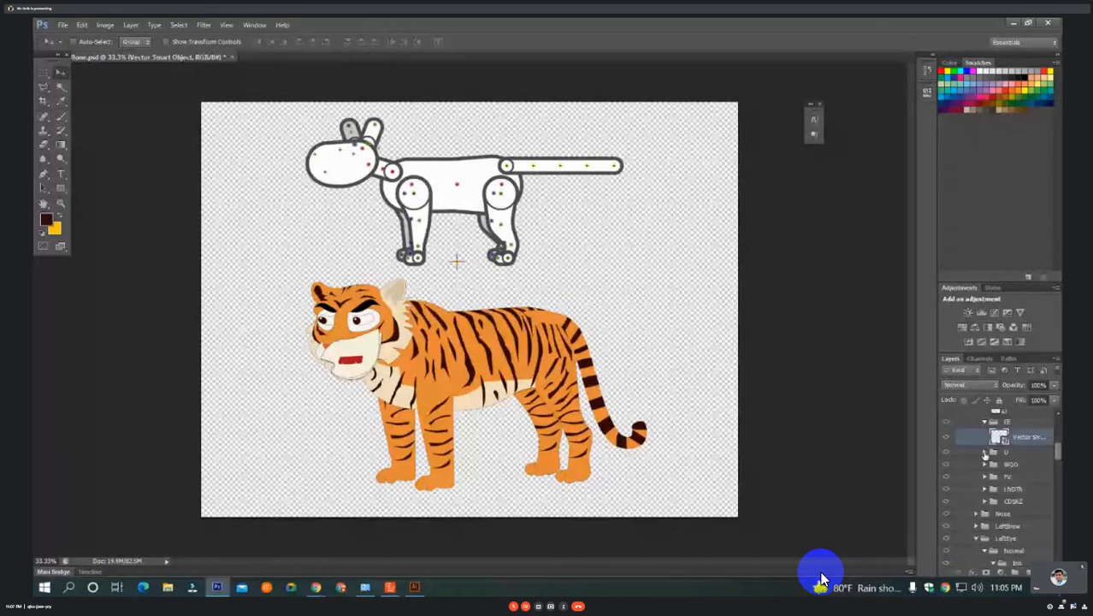
click(985, 453)
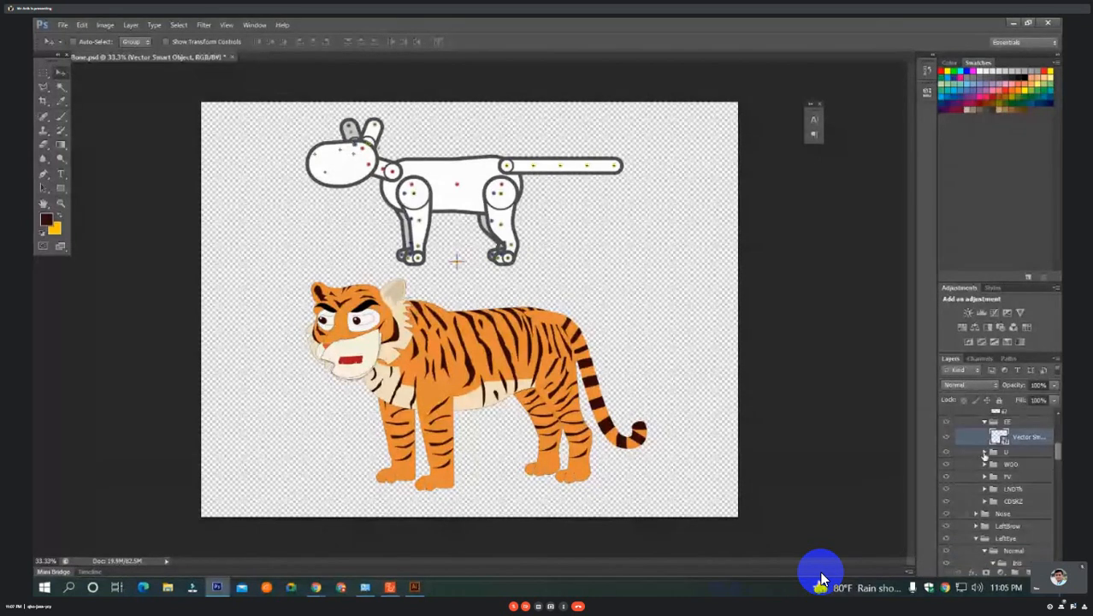
click(414, 587)
click(442, 273)
key(a)
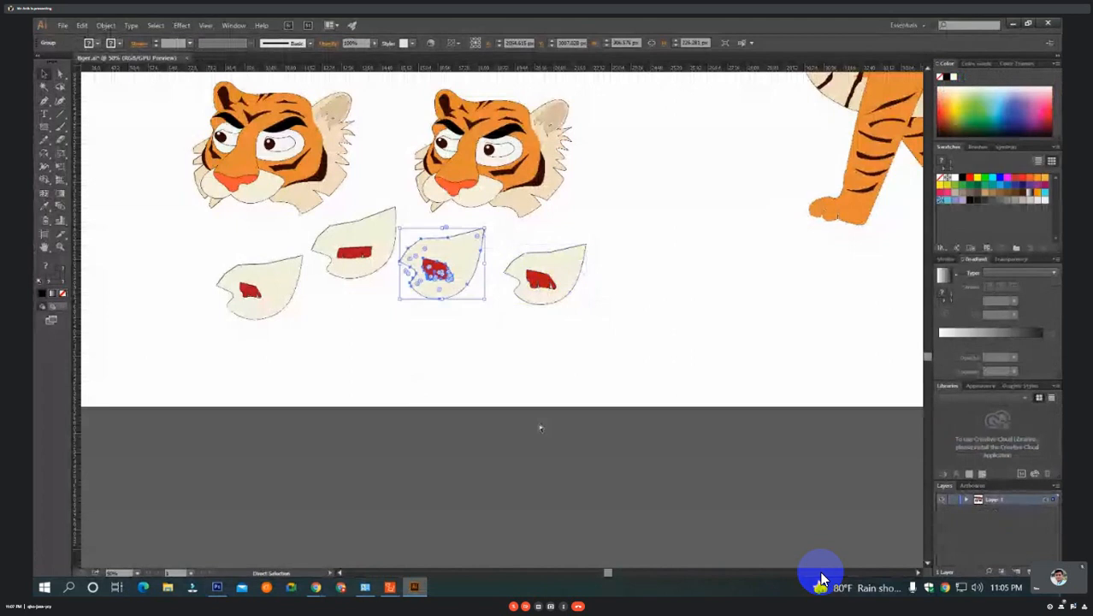
click(416, 587)
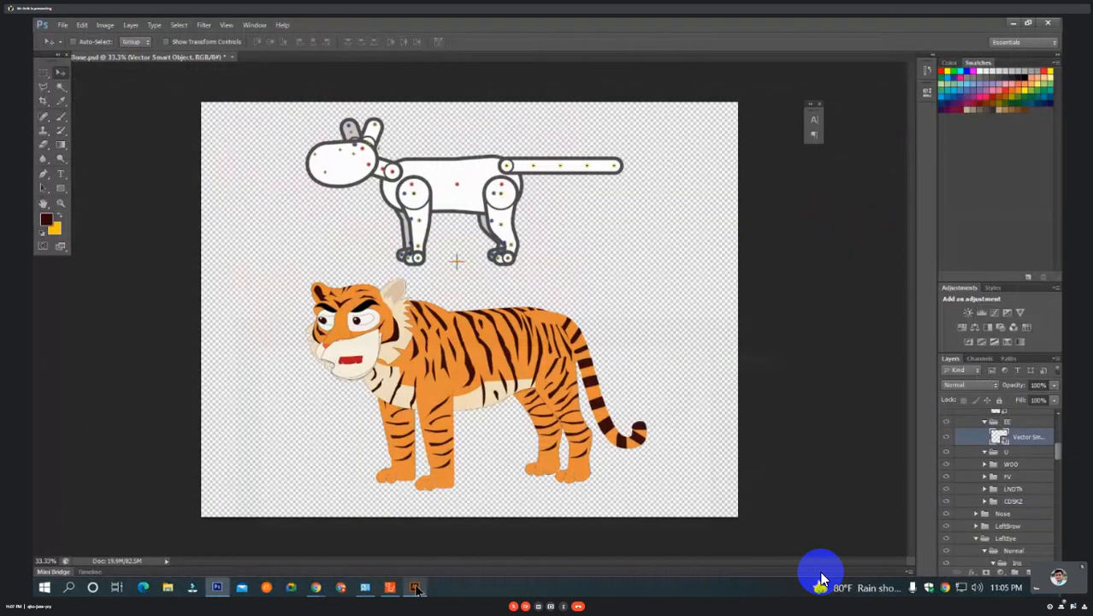
Paste the jaw into the U group as a Smart Object and position it over the tiger's mouth.
click(1002, 453)
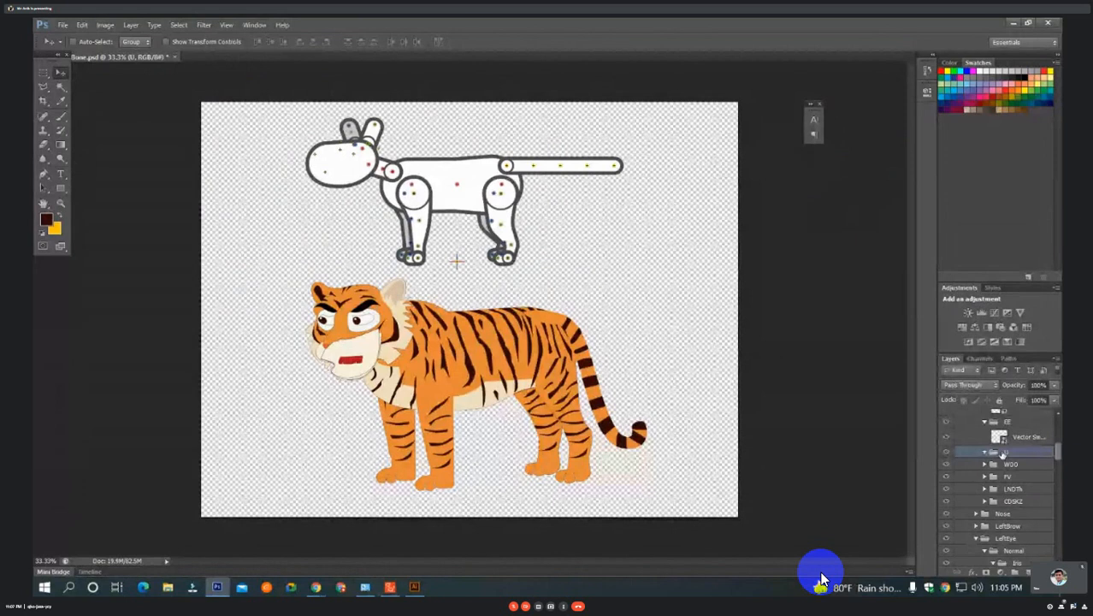
key(ctrl+v)
key(Return)
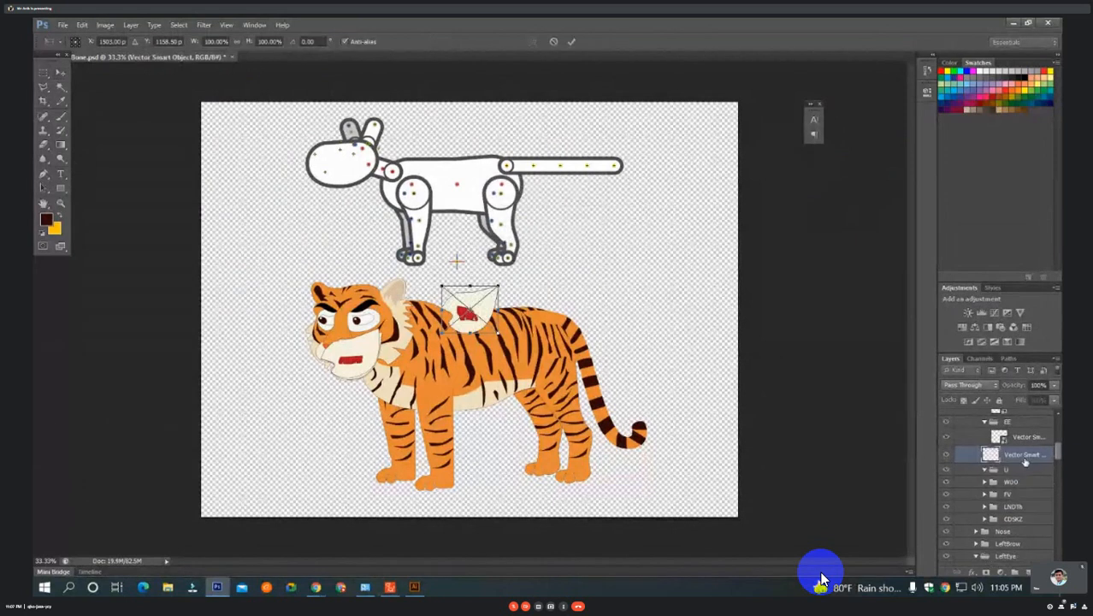
key(Return)
drag(1016, 467, 1014, 472)
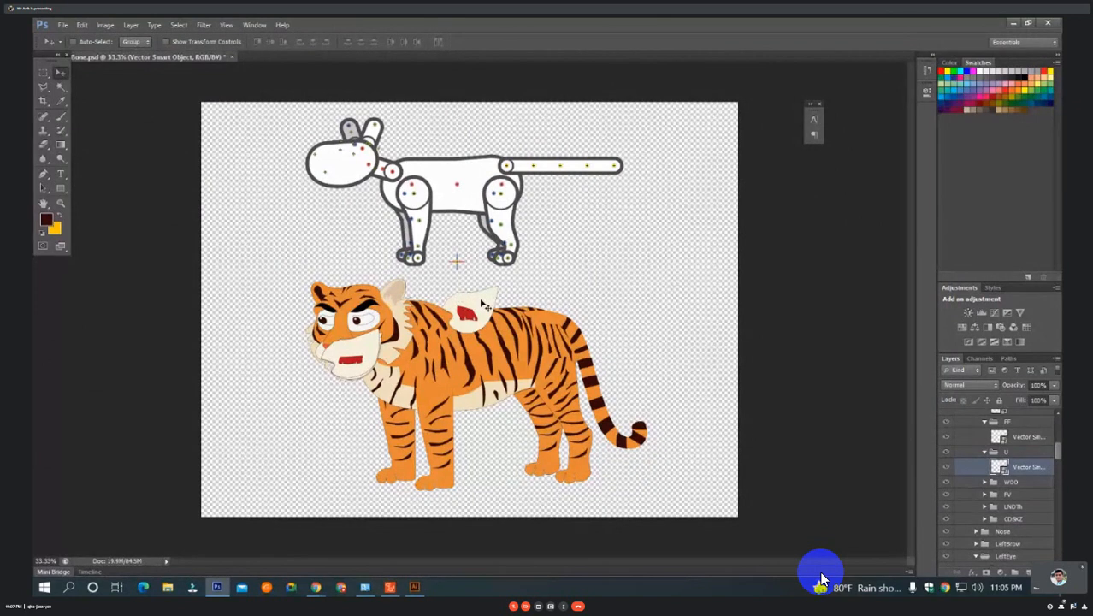
drag(484, 305, 368, 350)
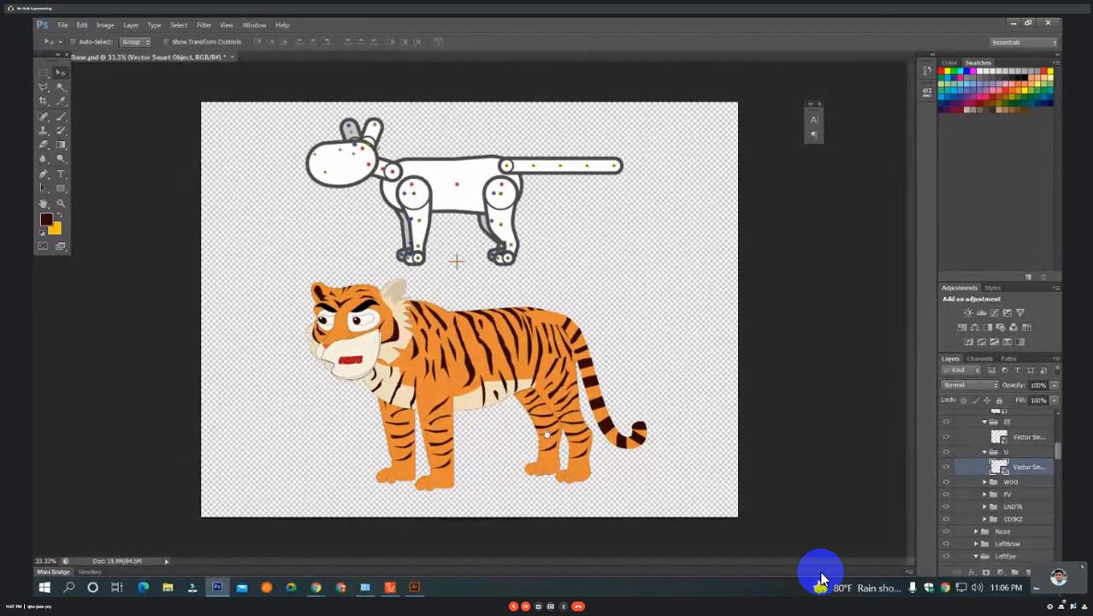
Select and expand the WOO group, copy the loose jaw with the rectangular red mouth in Illustrator, and return to Photoshop.
click(997, 486)
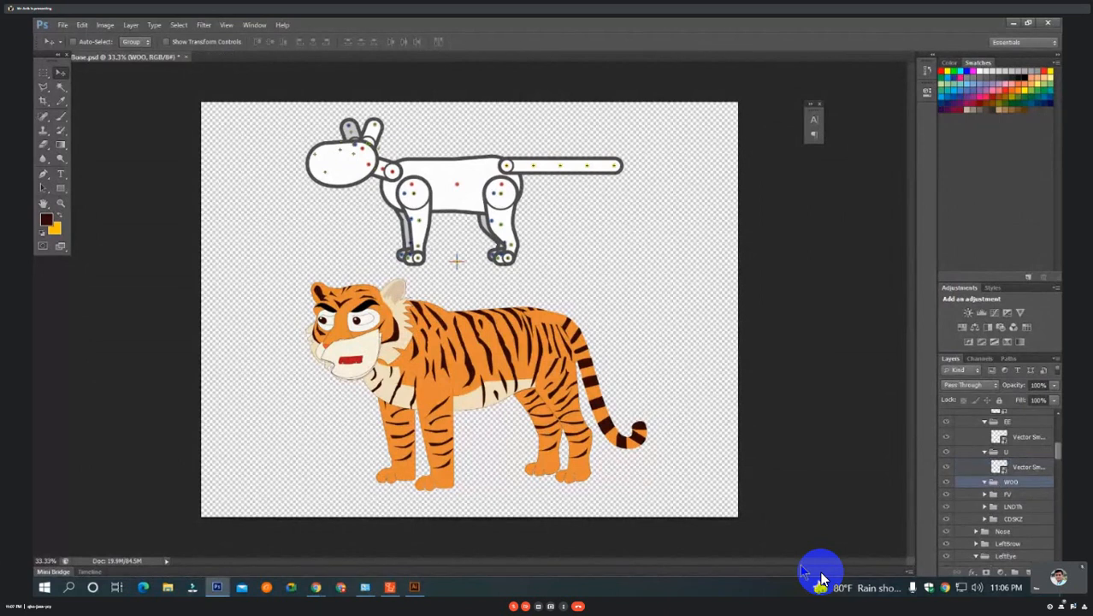
click(414, 587)
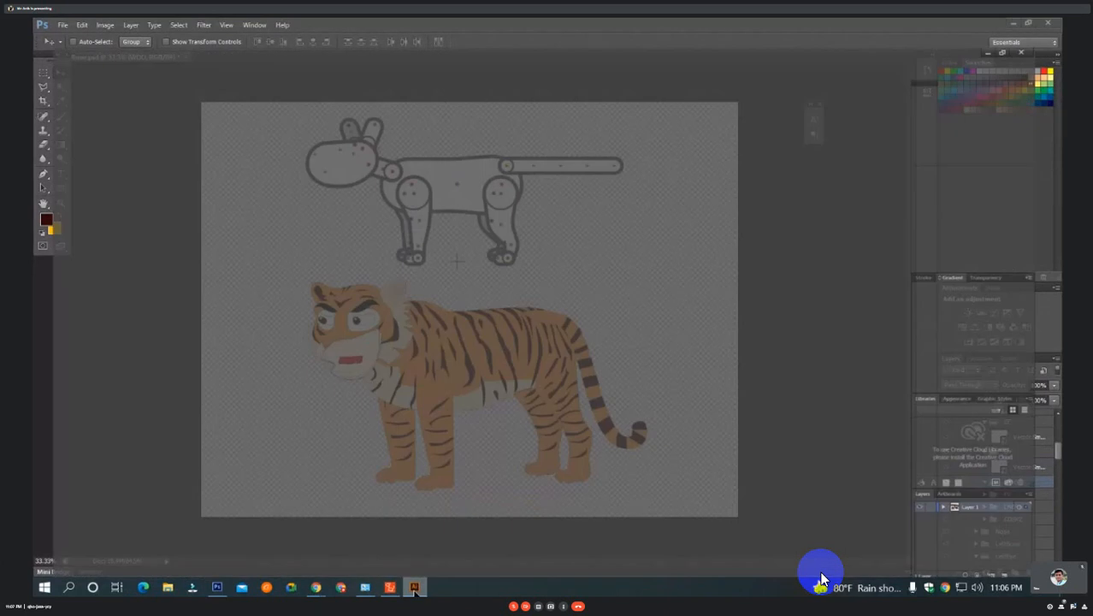
key(a)
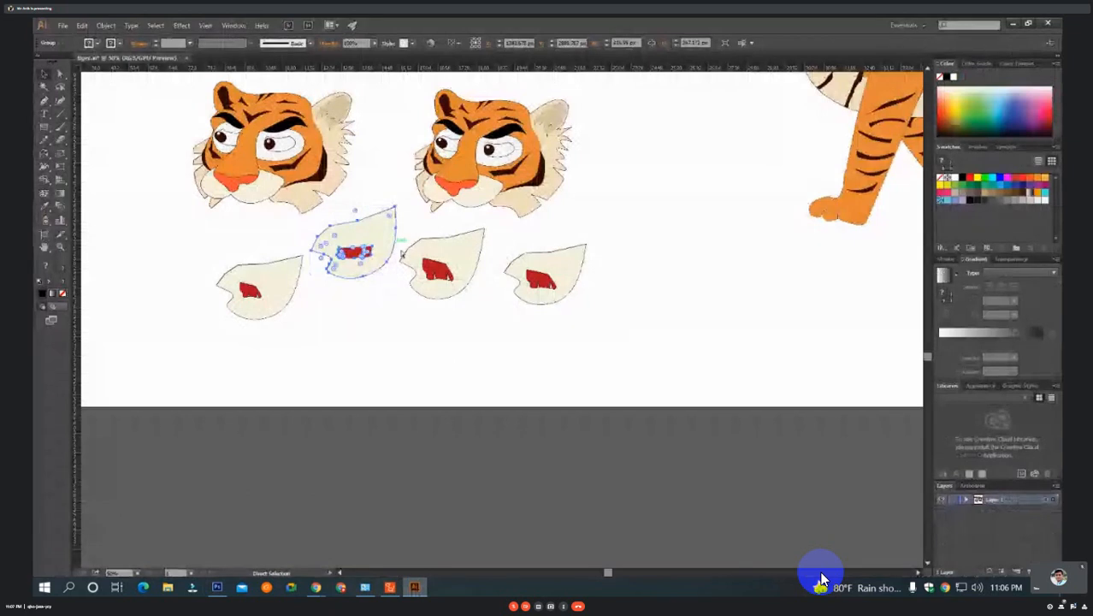
key(v)
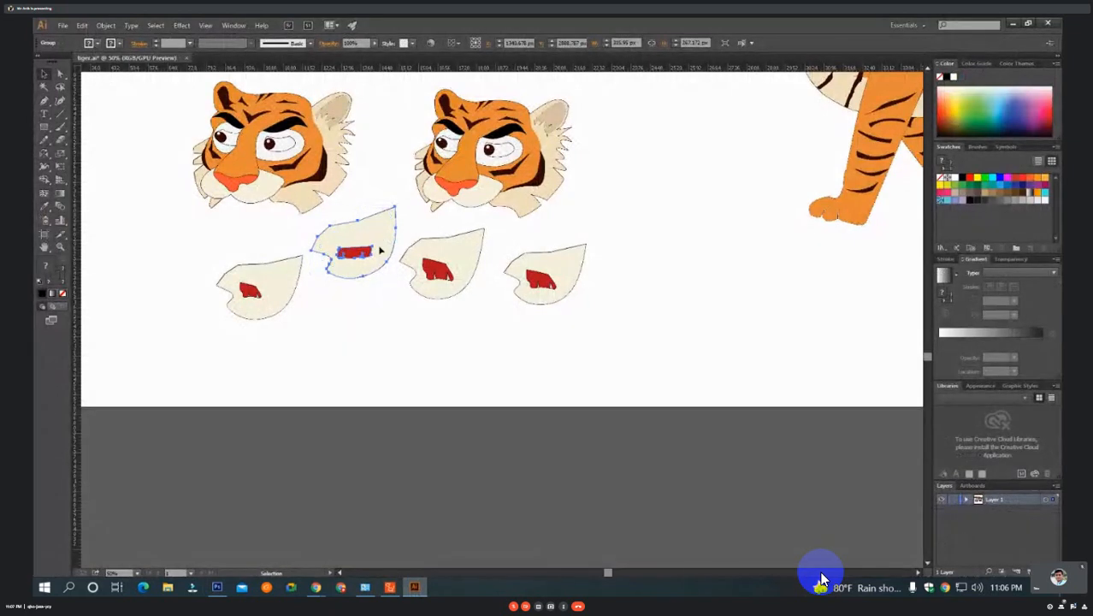
mouse_move(412, 594)
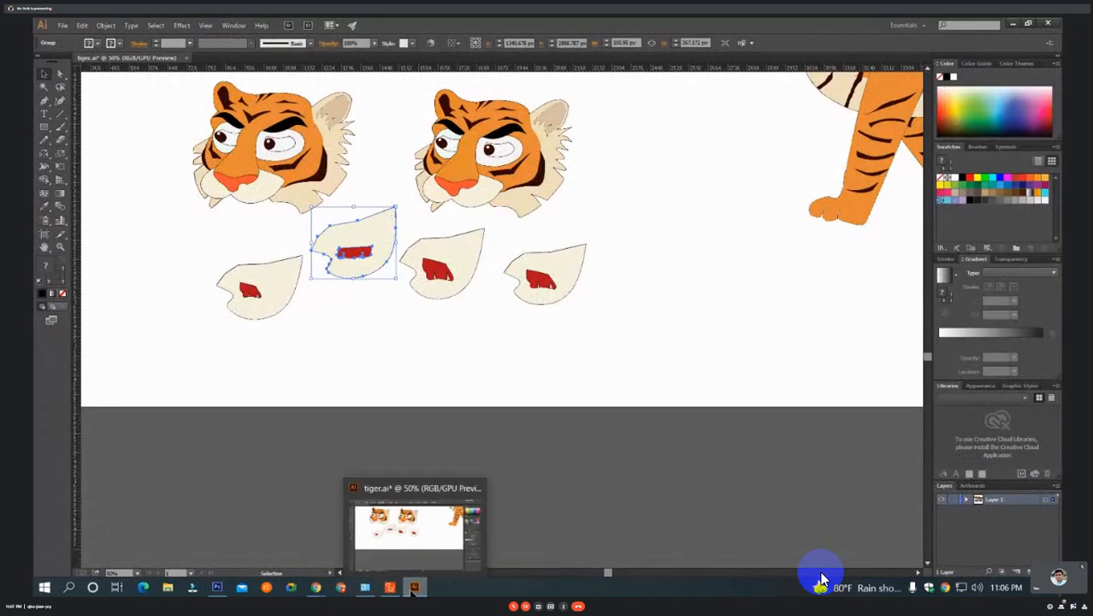
key(alt+Tab)
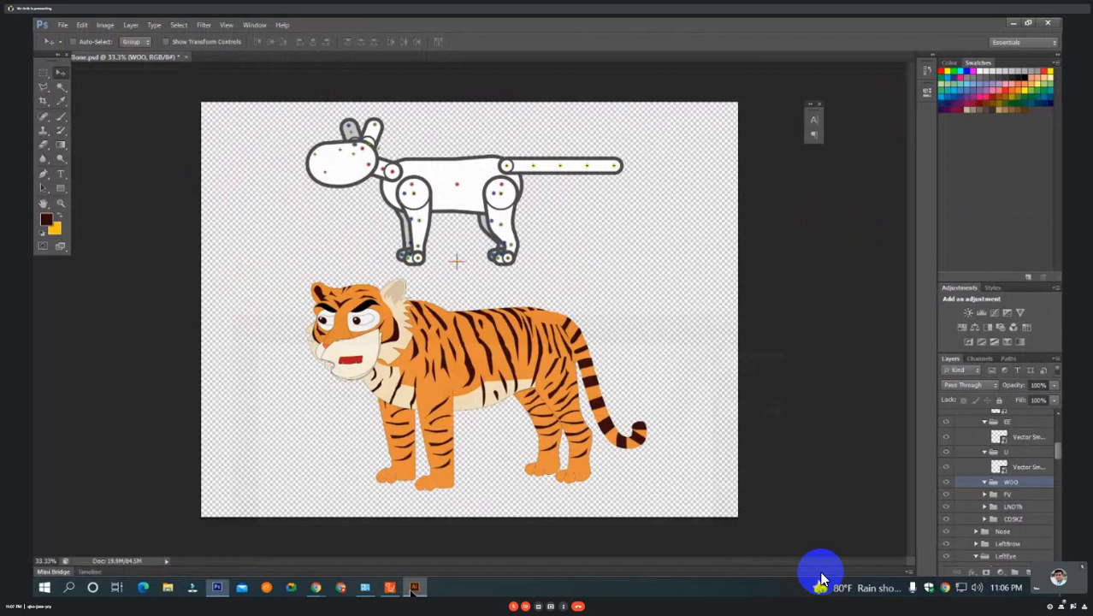
Paste the jaw as a Smart Object, move it into the WOO group, and position it over the tiger's mouth.
key(ctrl+v)
key(Return)
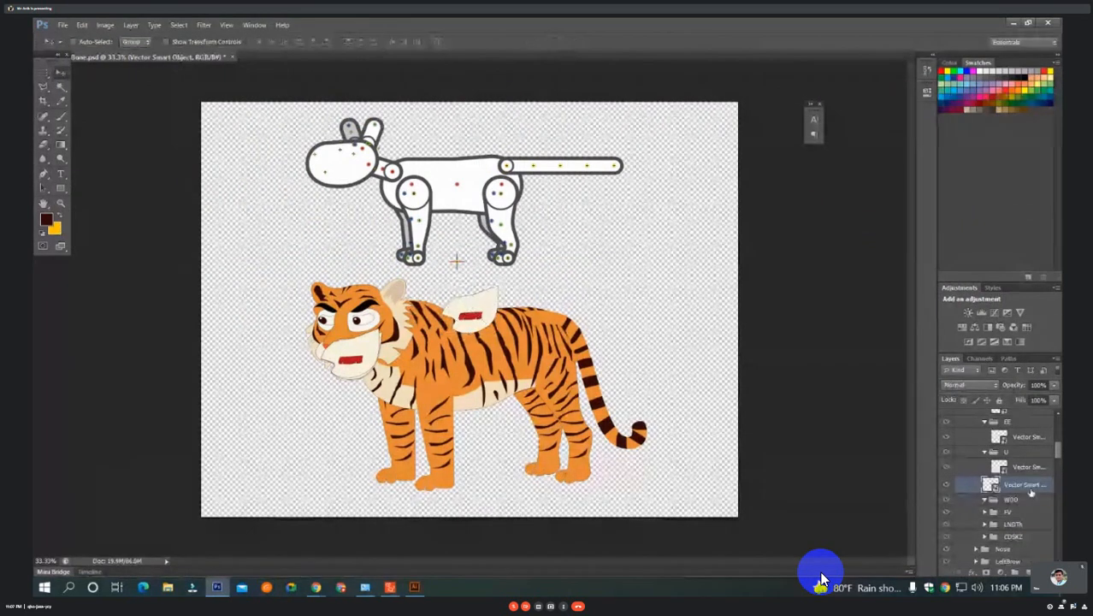
drag(1015, 499, 1016, 501)
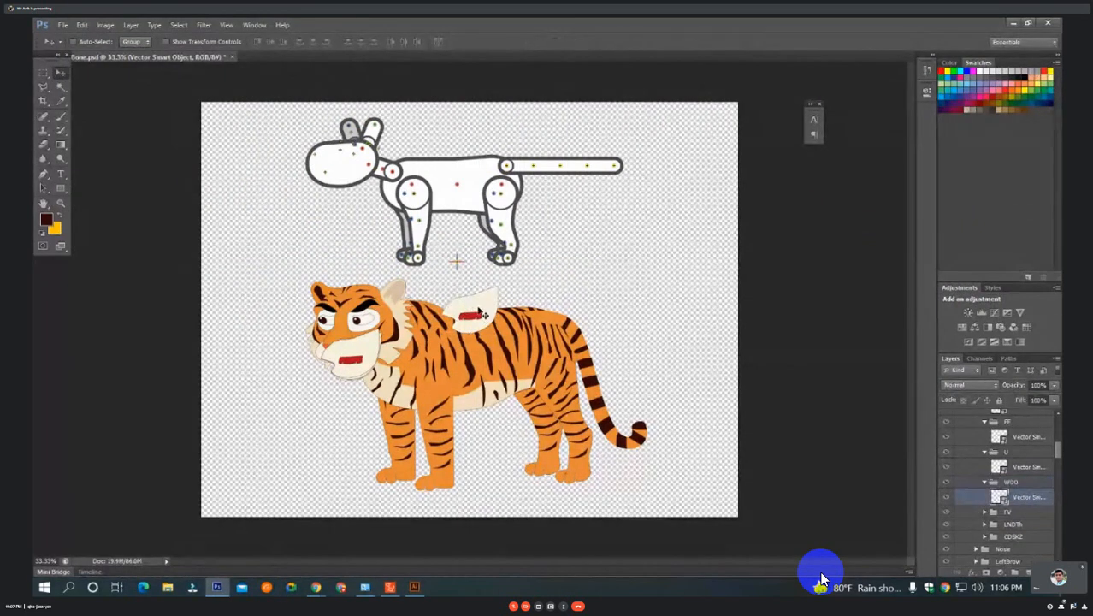
drag(483, 313, 368, 357)
ctrl+click(360, 359)
ctrl+click(361, 359)
Expand the FV group, switch to Illustrator to copy the leftmost loose jaw with the small red mouth, and return to Photoshop.
scroll(572, 394, down, 2)
scroll(1037, 509, down, 4)
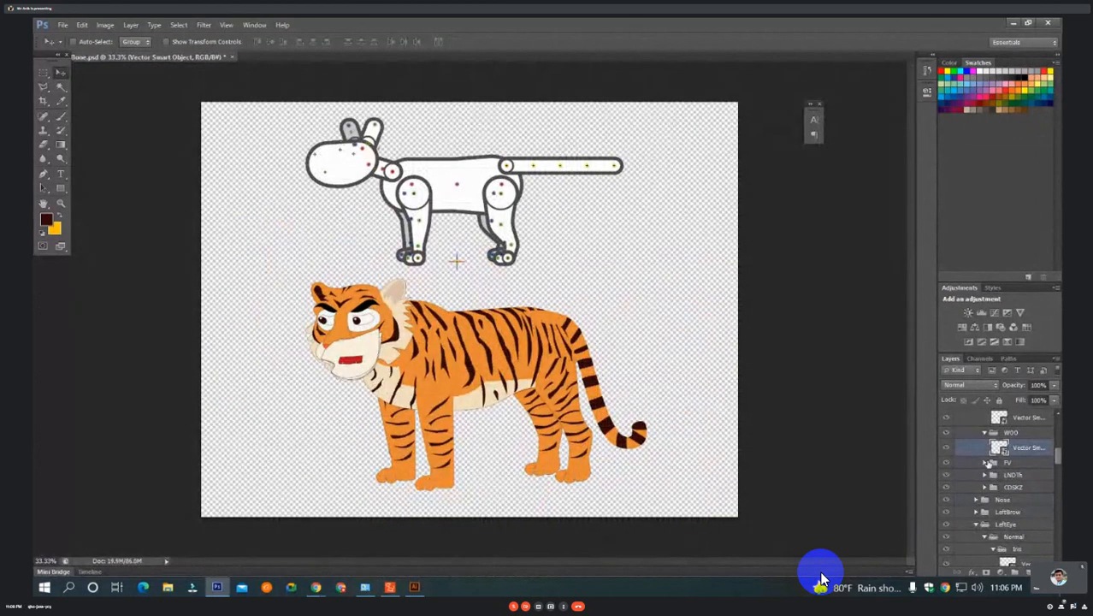
click(416, 587)
click(263, 290)
key(ctrl+c)
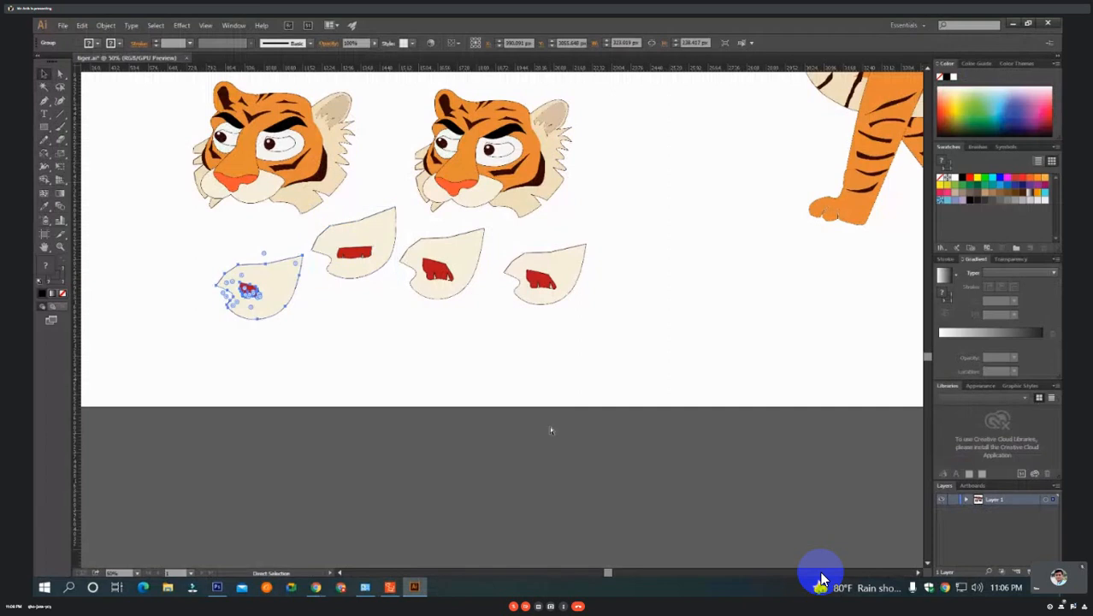
click(415, 587)
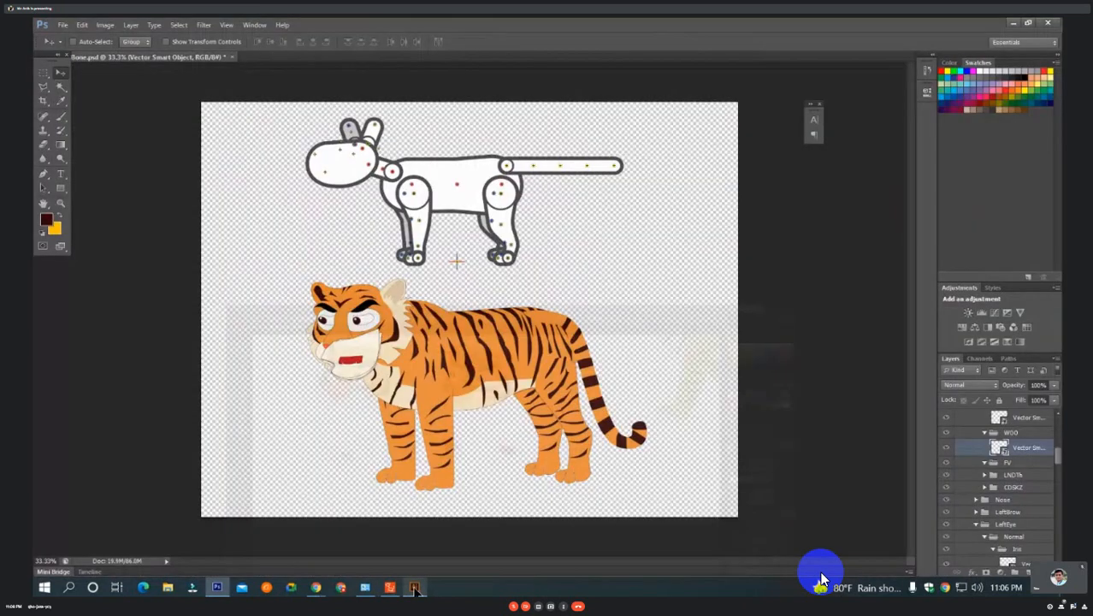
Paste the copied jaw as a Smart Object, move it into the FV group, and align it with the tiger's mouth.
key(ctrl+v)
key(Return)
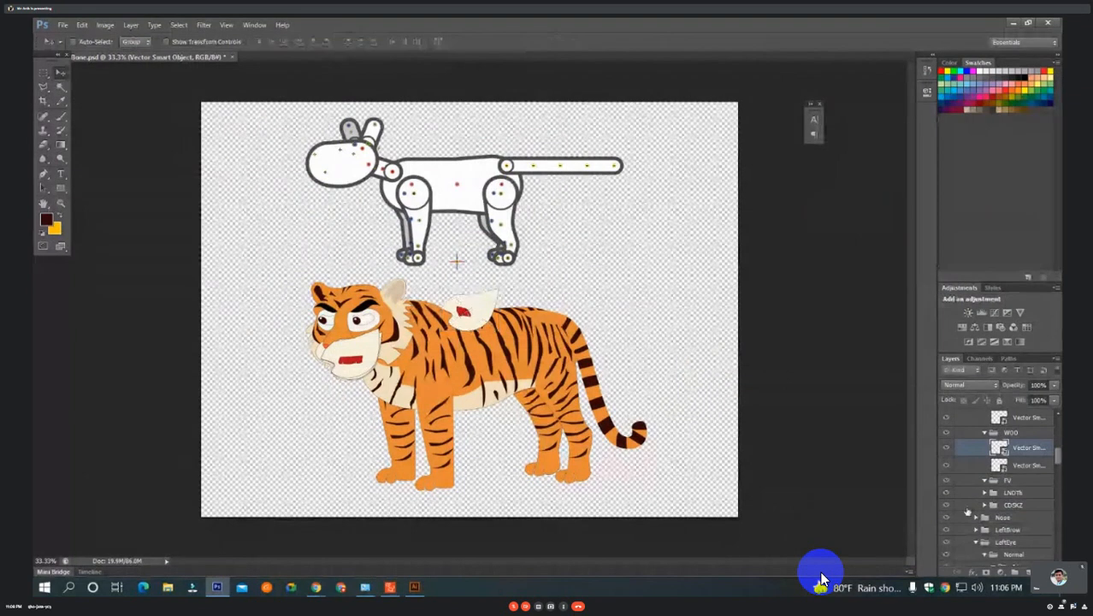
drag(1021, 451, 1022, 480)
drag(501, 302, 357, 362)
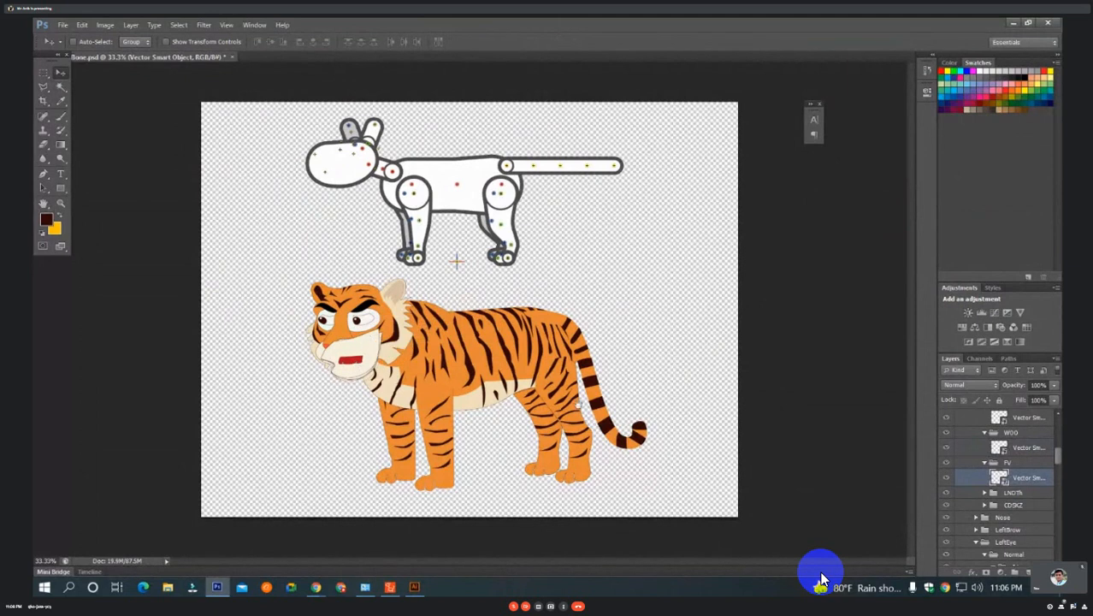
Duplicate the FV and WOO jaw layers into the LNDTh and CDSKZ groups, and expand both groups.
drag(1027, 485, 1015, 511)
click(1022, 477)
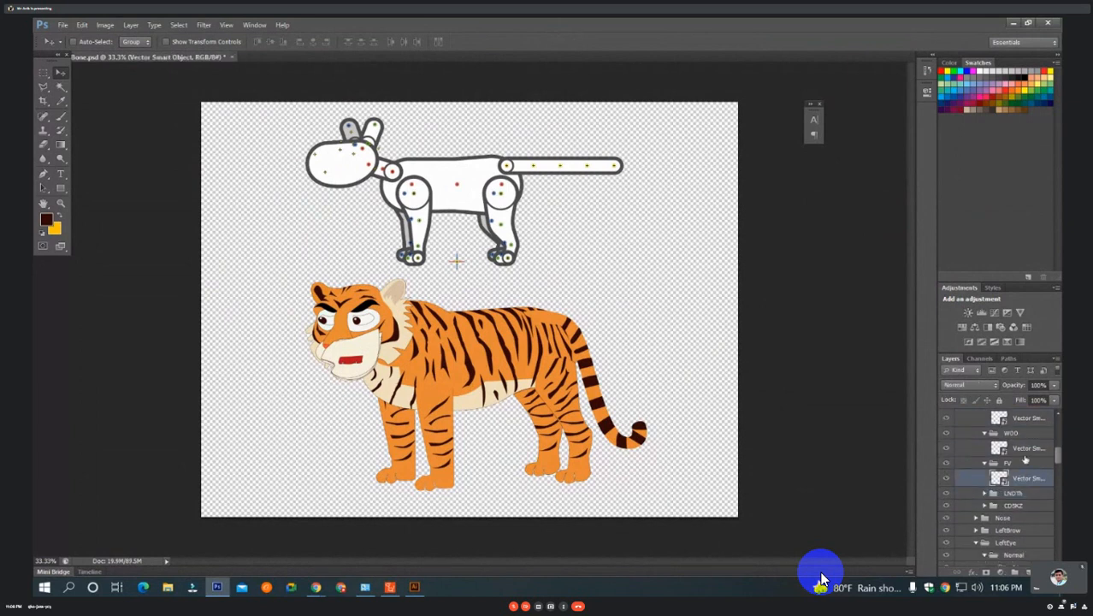
click(1024, 450)
double_click(1023, 447)
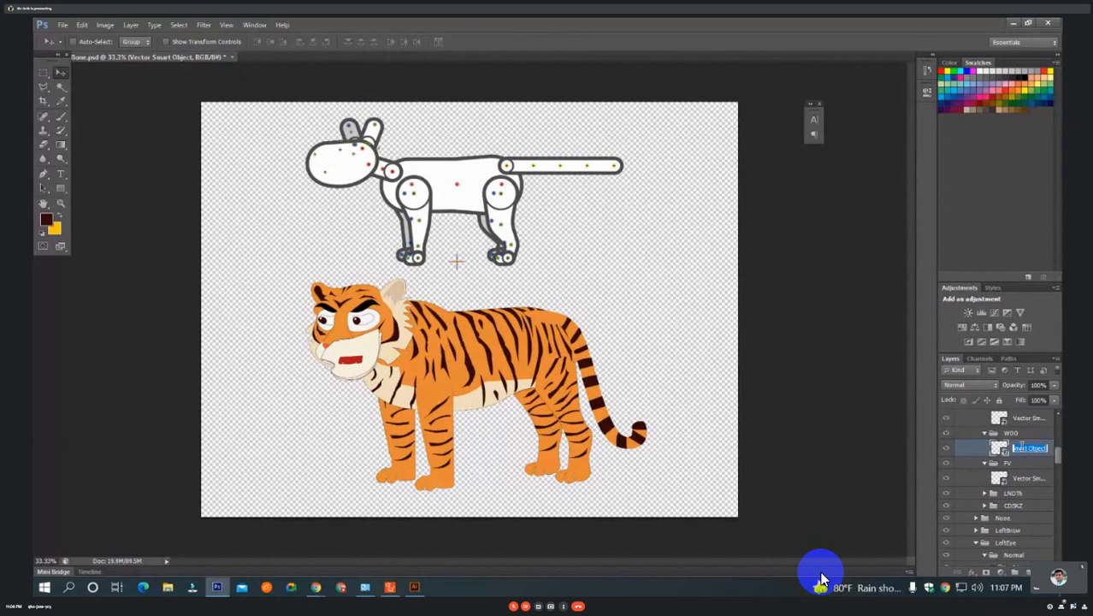
drag(1021, 447, 1022, 455)
drag(1022, 463, 1022, 521)
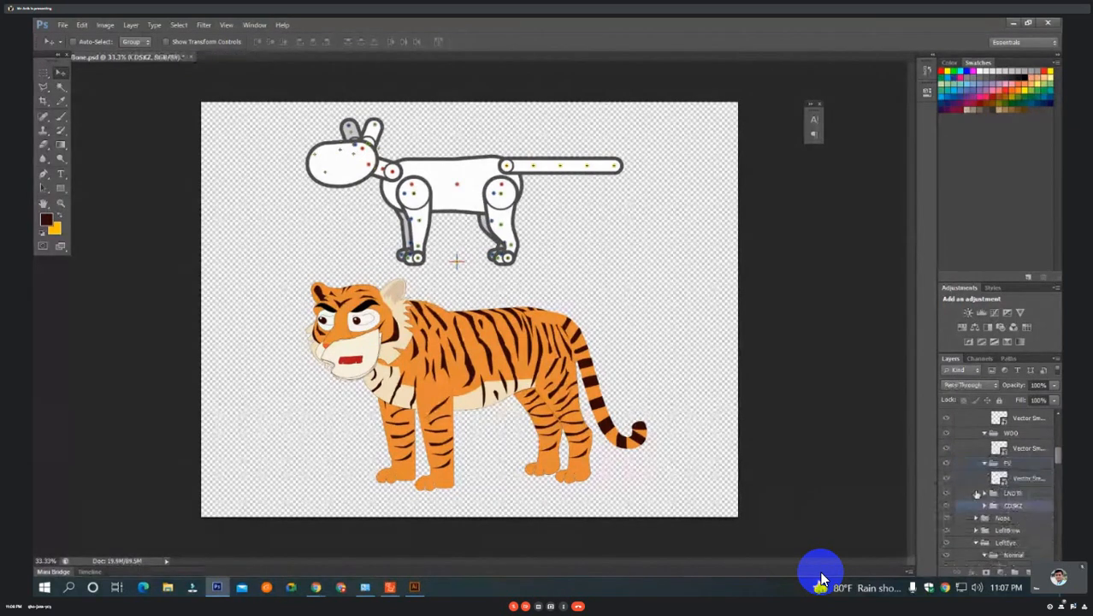
click(985, 506)
click(985, 494)
Expand the first Normal group at the start of the Mouth group to show its jaw layer.
scroll(1000, 511, up, 1)
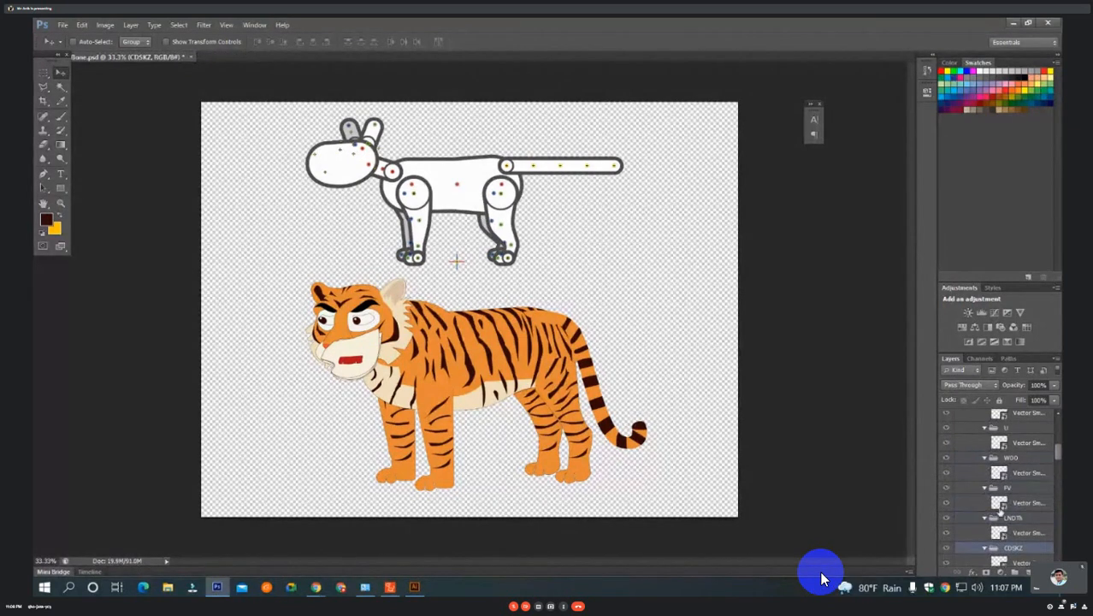
scroll(1000, 513, up, 5)
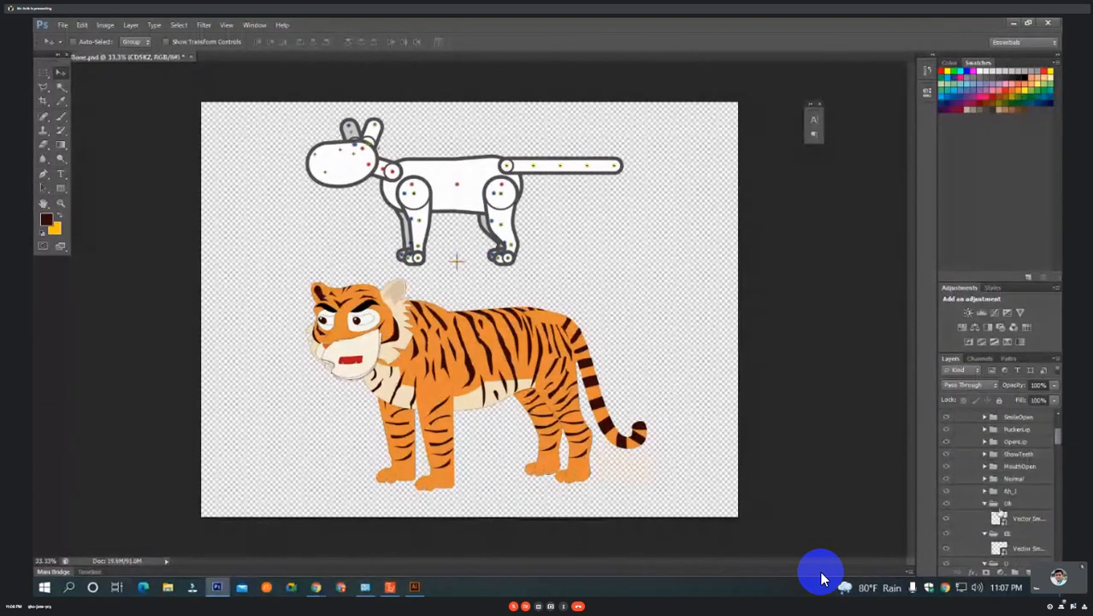
scroll(999, 511, up, 3)
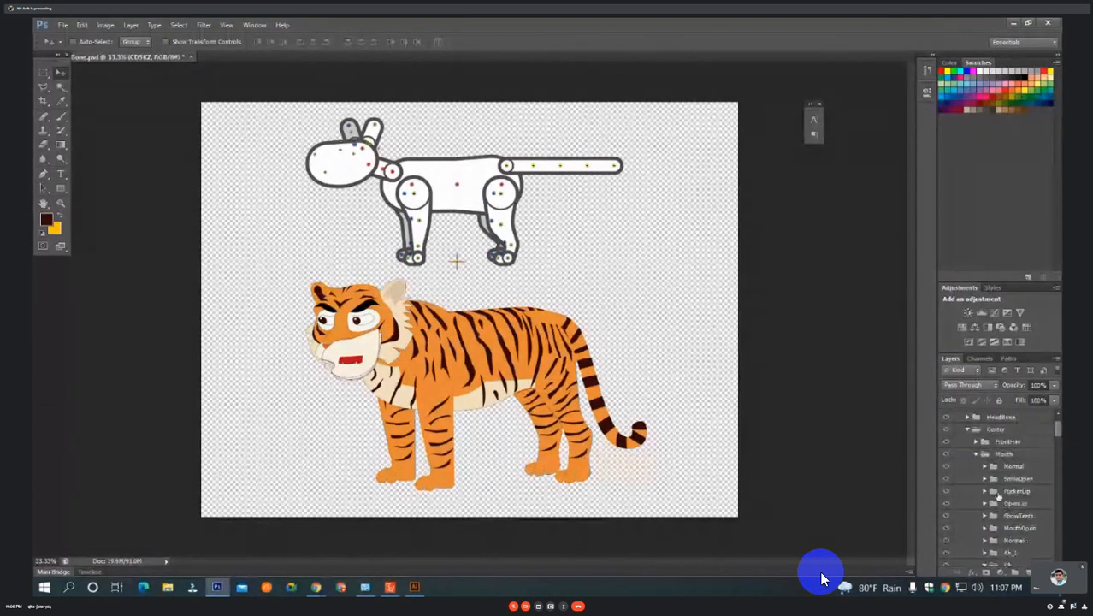
click(977, 455)
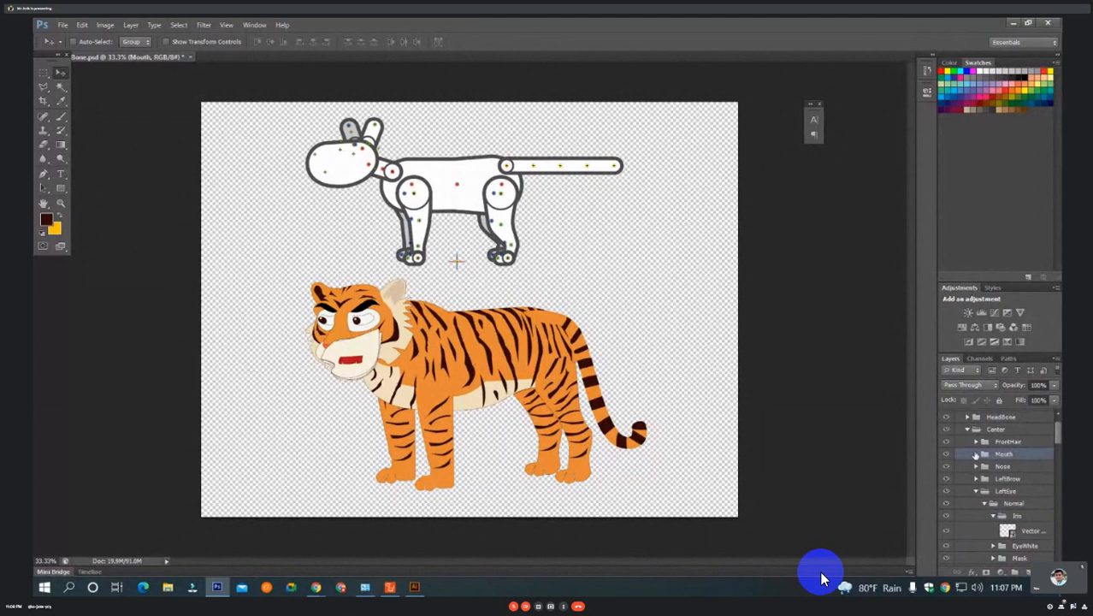
click(976, 454)
click(992, 469)
scroll(993, 469, down, 1)
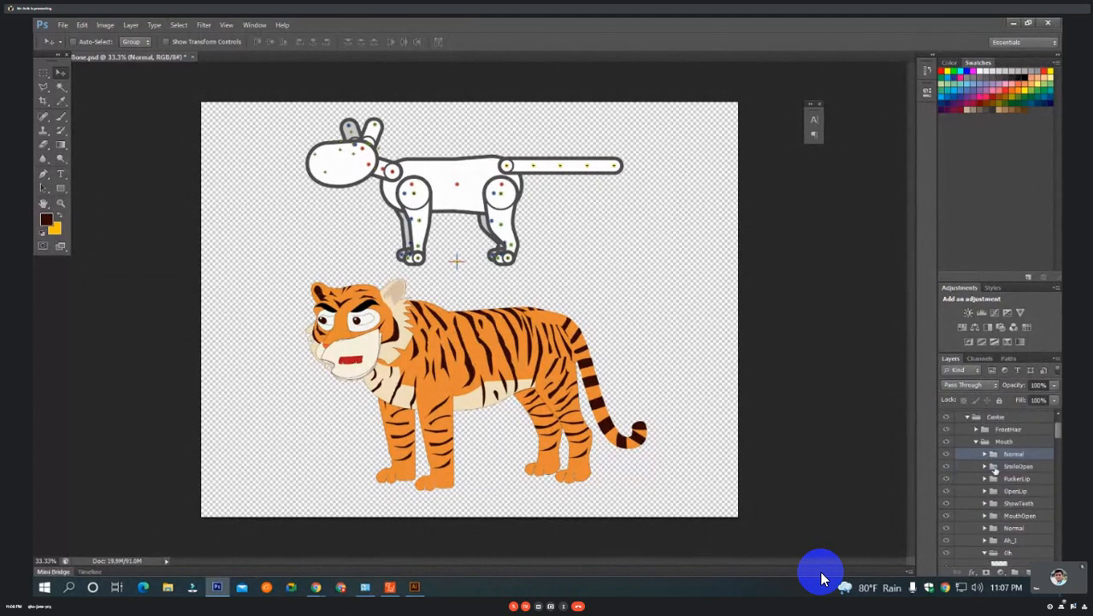
click(985, 455)
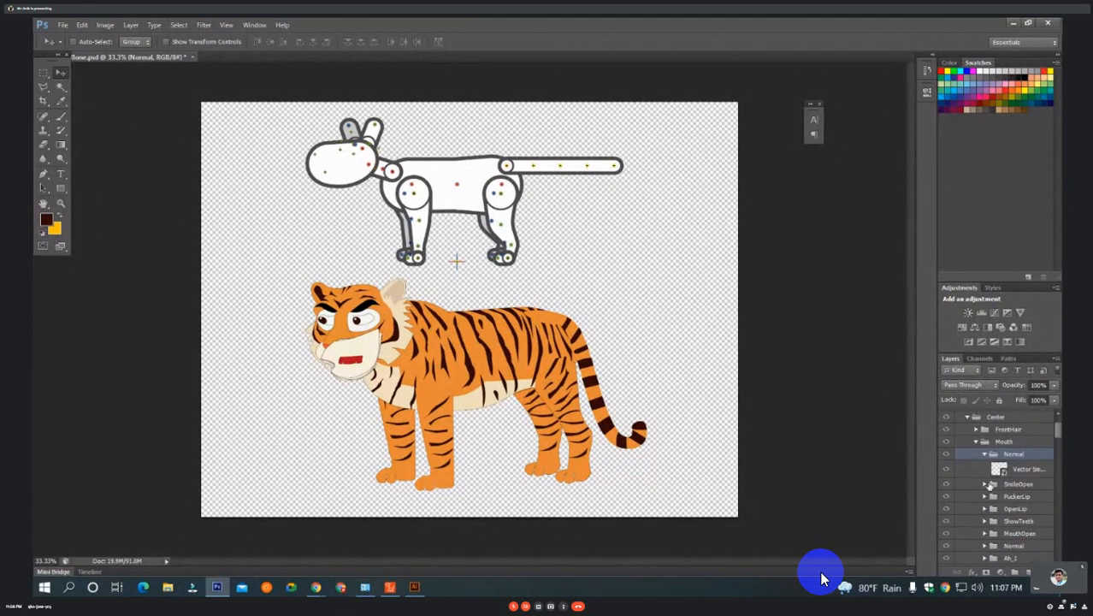
Expand the SmileOpen and PuckerLip groups and hide the jaw layer in each.
scroll(982, 465, down, 1)
click(990, 462)
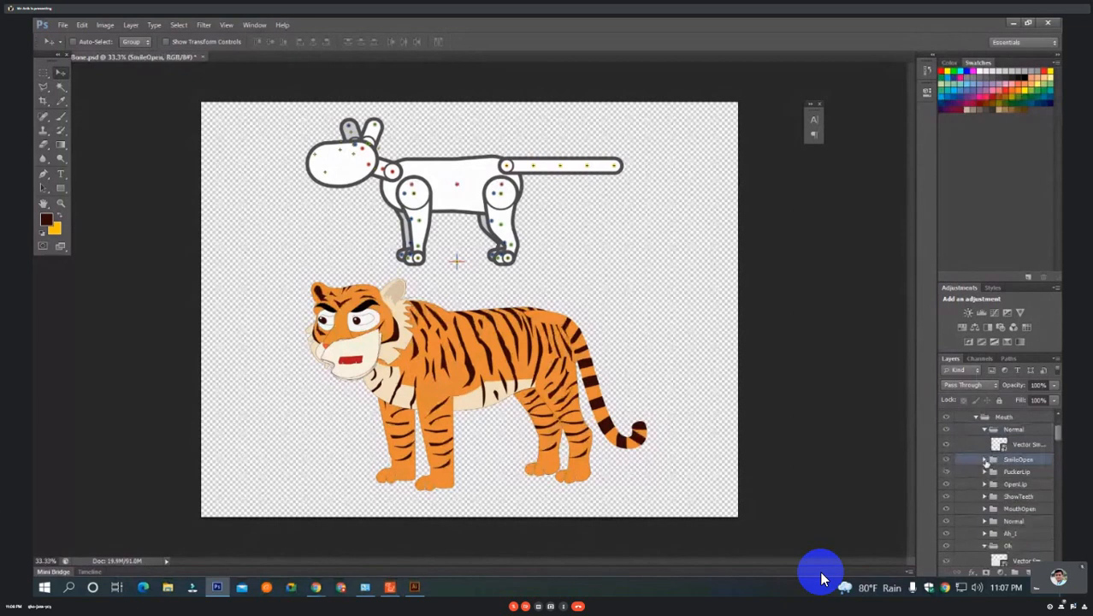
click(985, 461)
click(946, 476)
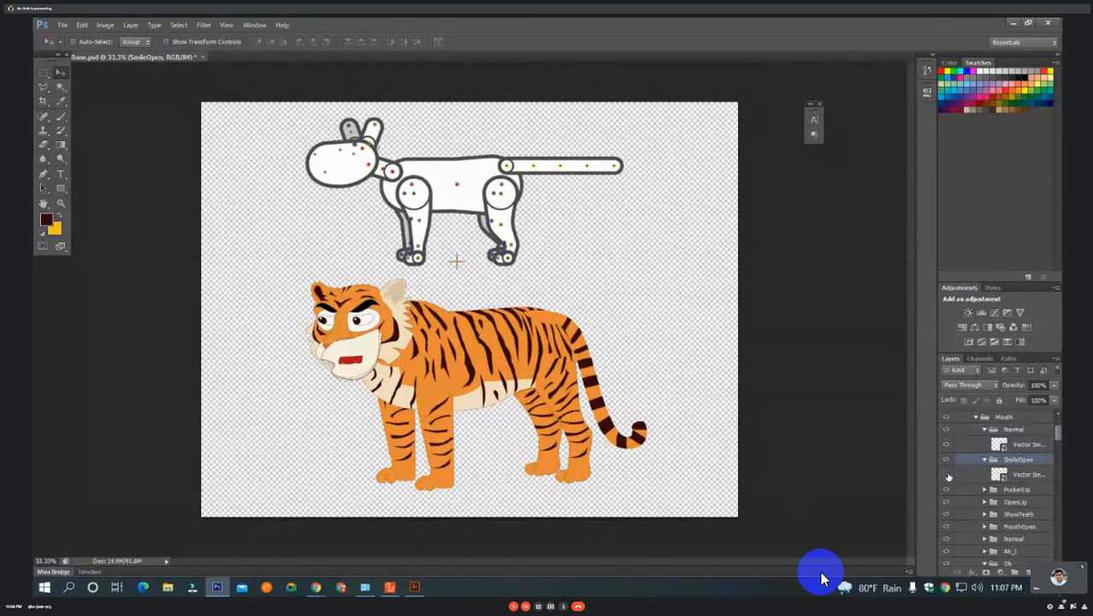
click(1016, 475)
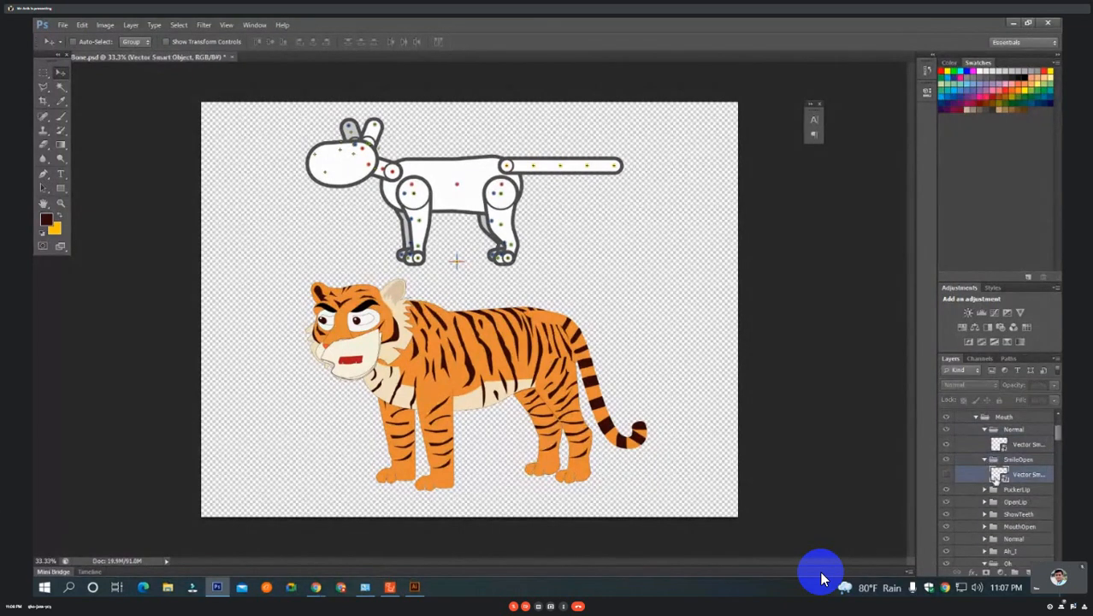
scroll(1001, 479, down, 1)
click(985, 477)
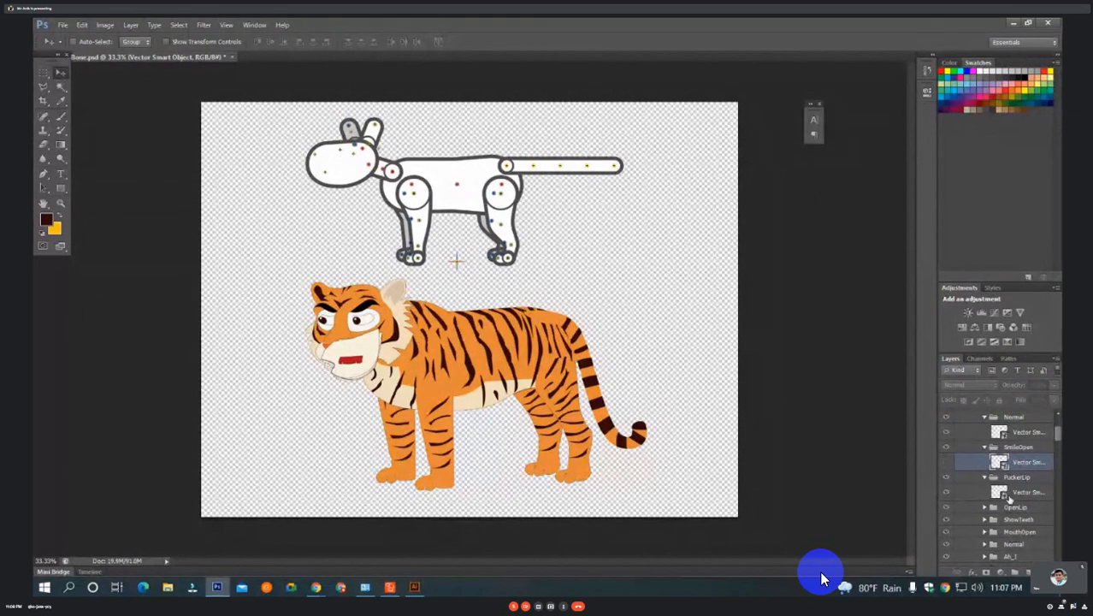
click(985, 495)
scroll(985, 495, down, 1)
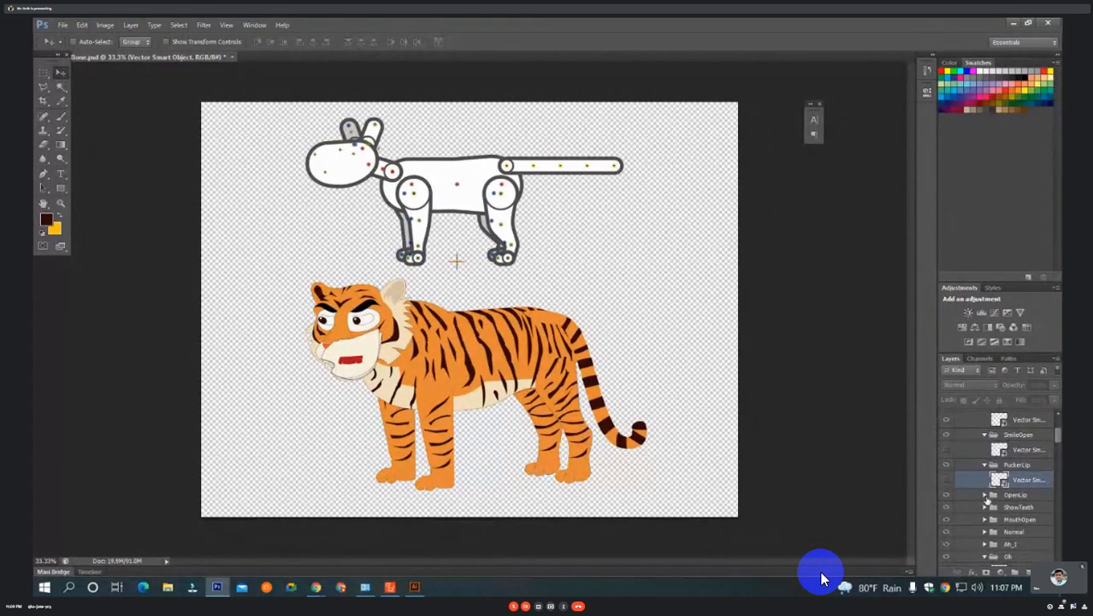
Expand the OpenLip, ShowTeeth and MouthOpen groups and hide the jaw layer in each.
click(985, 495)
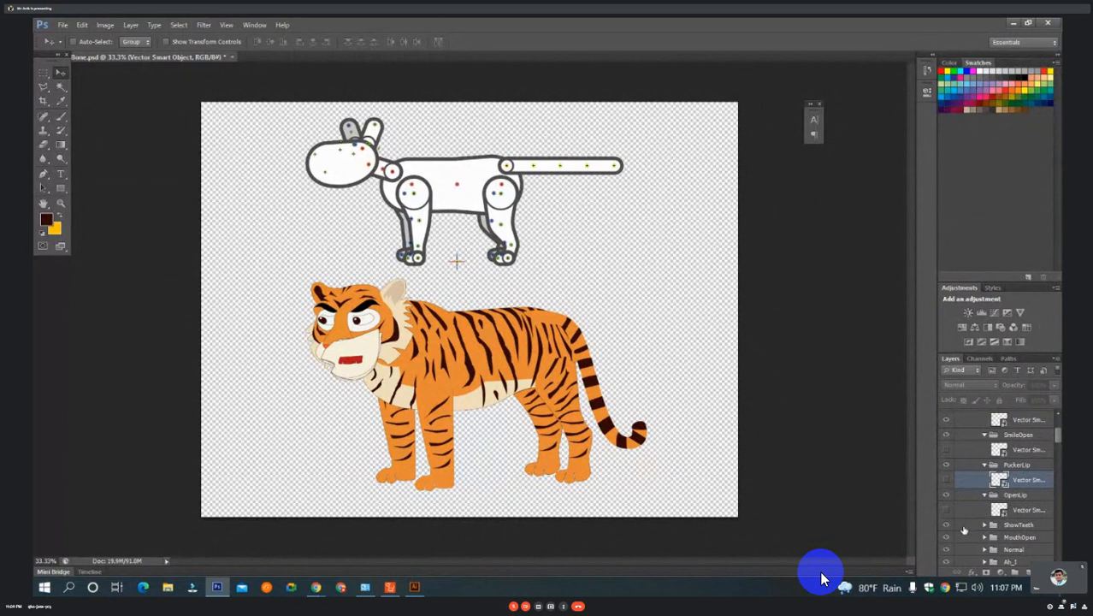
click(985, 525)
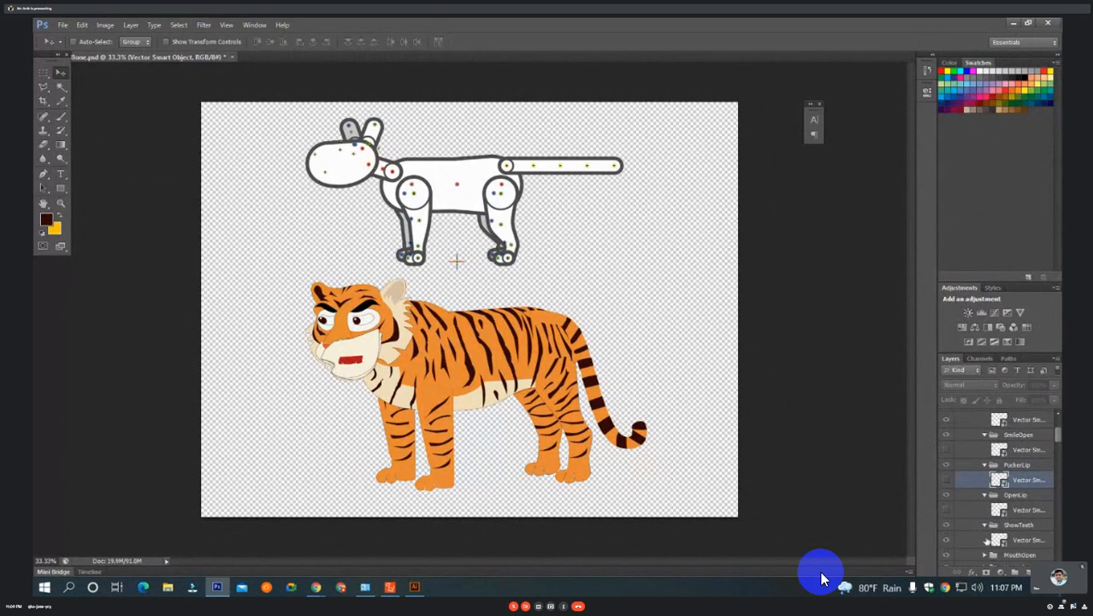
scroll(989, 536, down, 2)
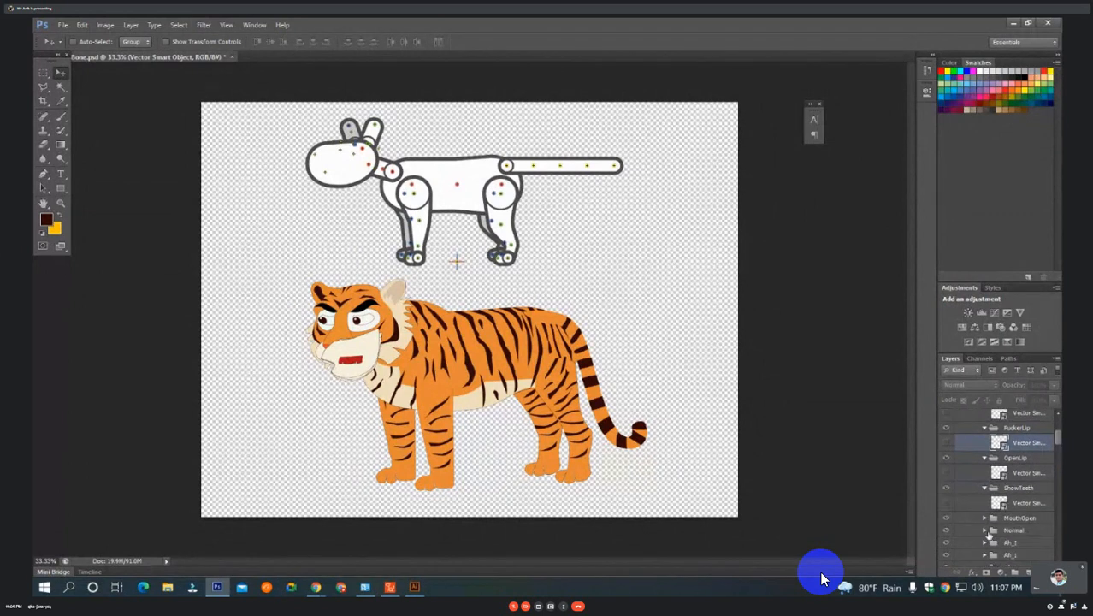
scroll(989, 536, down, 1)
click(984, 493)
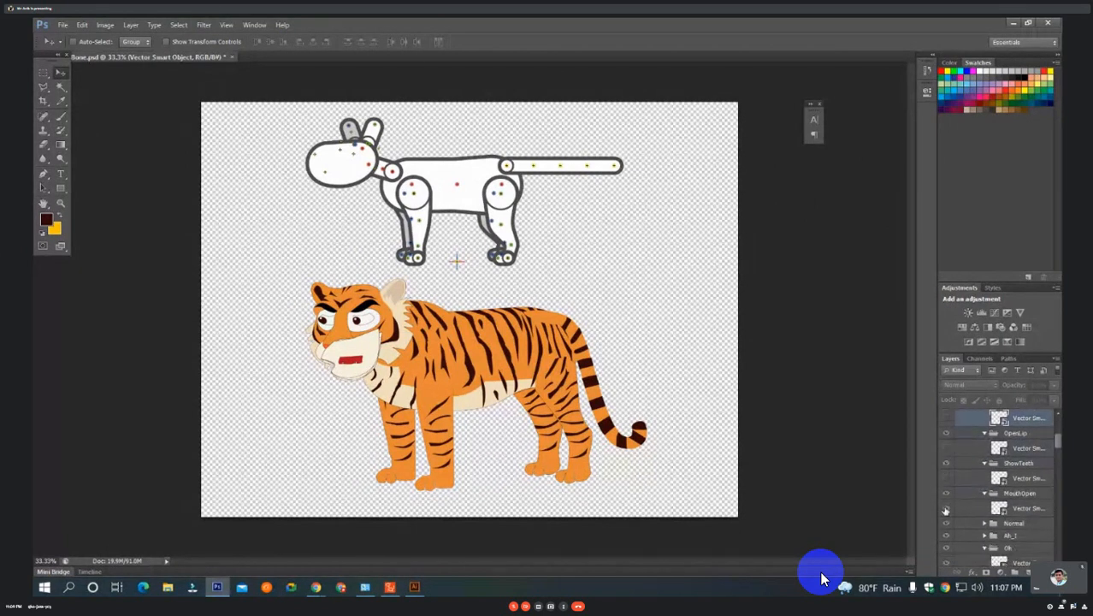
scroll(946, 511, down, 2)
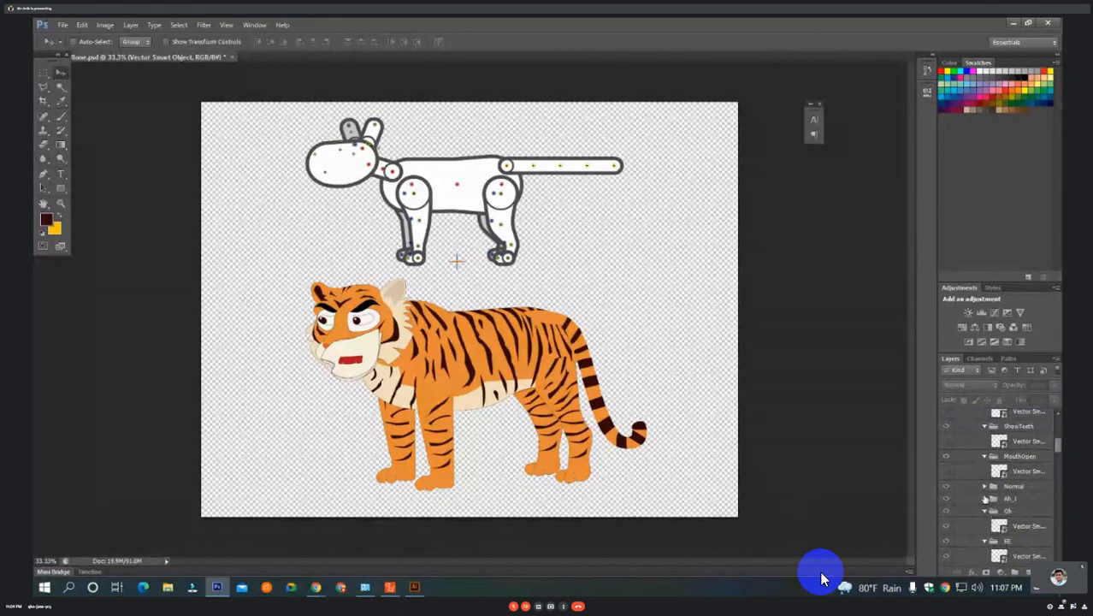
Expand the Ah_I group and hide its jaw layer.
click(987, 488)
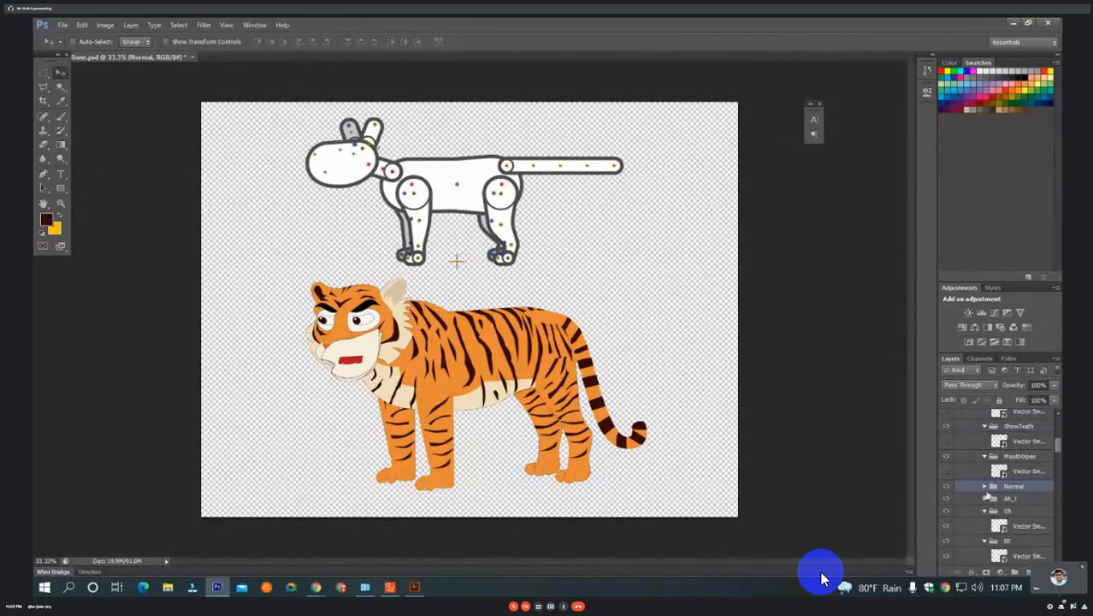
click(986, 497)
click(986, 498)
click(986, 500)
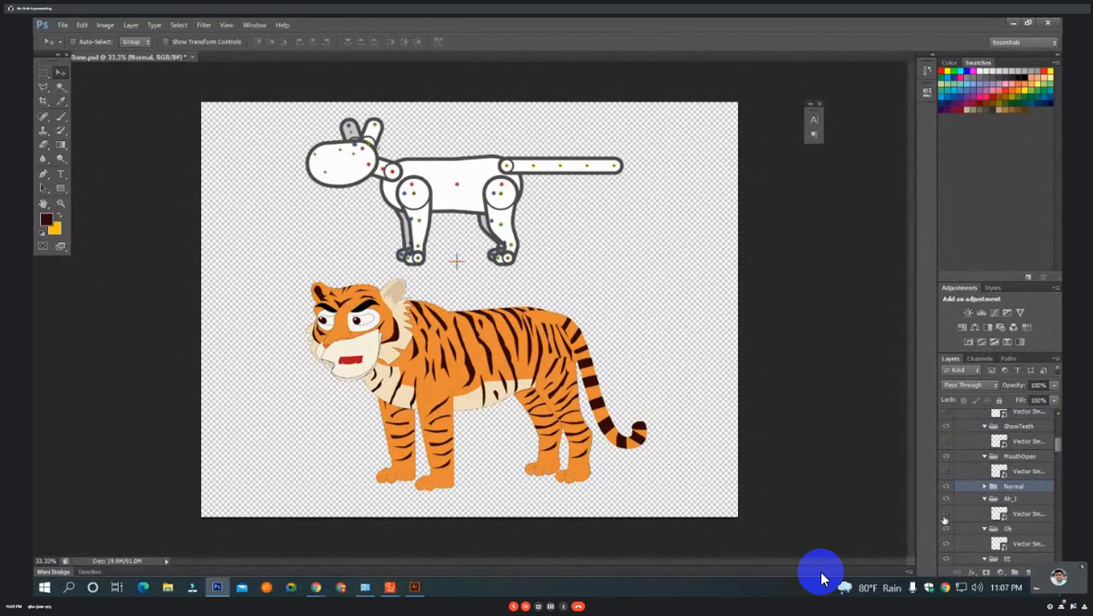
Hide the jaw layers inside the Oh, EE, U, WOO, FV, LNDTh and CDSKZ groups.
scroll(984, 531, down, 1)
scroll(986, 531, down, 3)
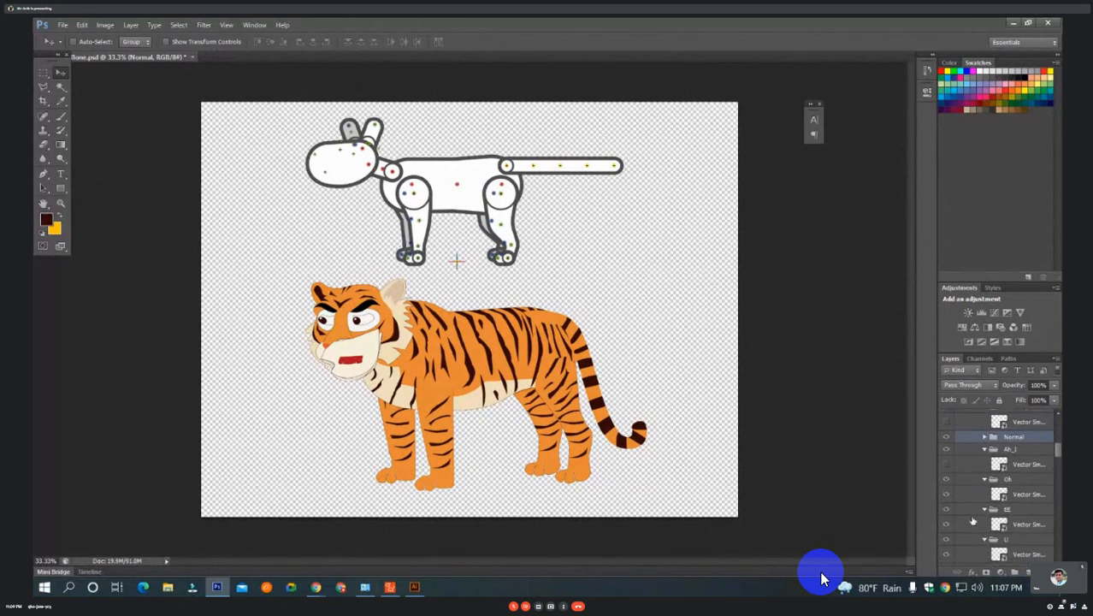
click(947, 493)
scroll(994, 513, down, 1)
scroll(991, 512, down, 2)
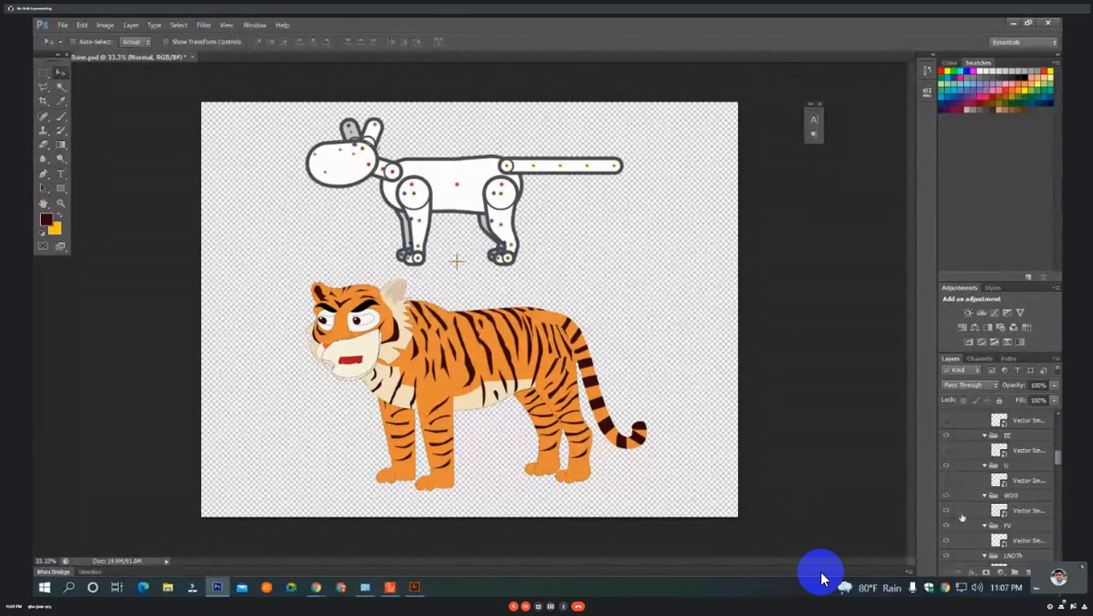
scroll(949, 496, down, 1)
scroll(958, 507, up, 1)
scroll(948, 542, down, 1)
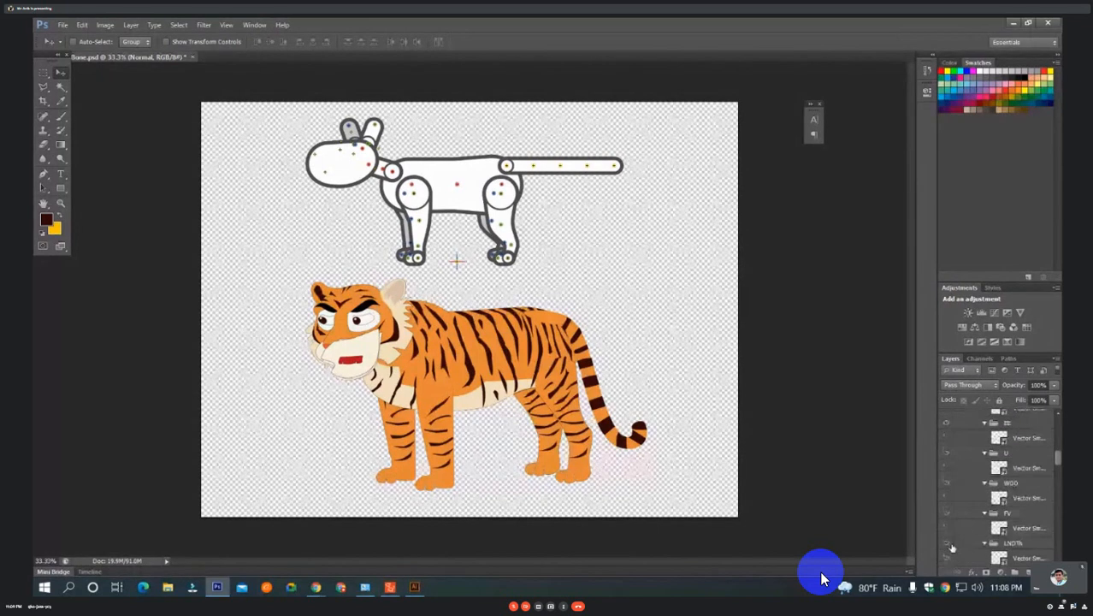
scroll(951, 547, down, 5)
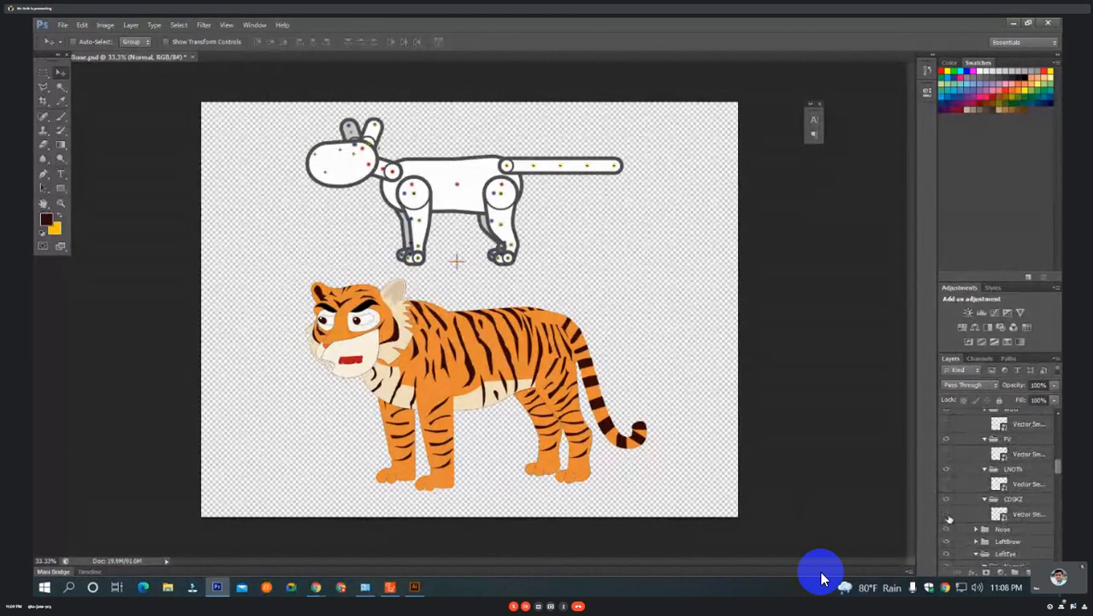
scroll(950, 517, up, 8)
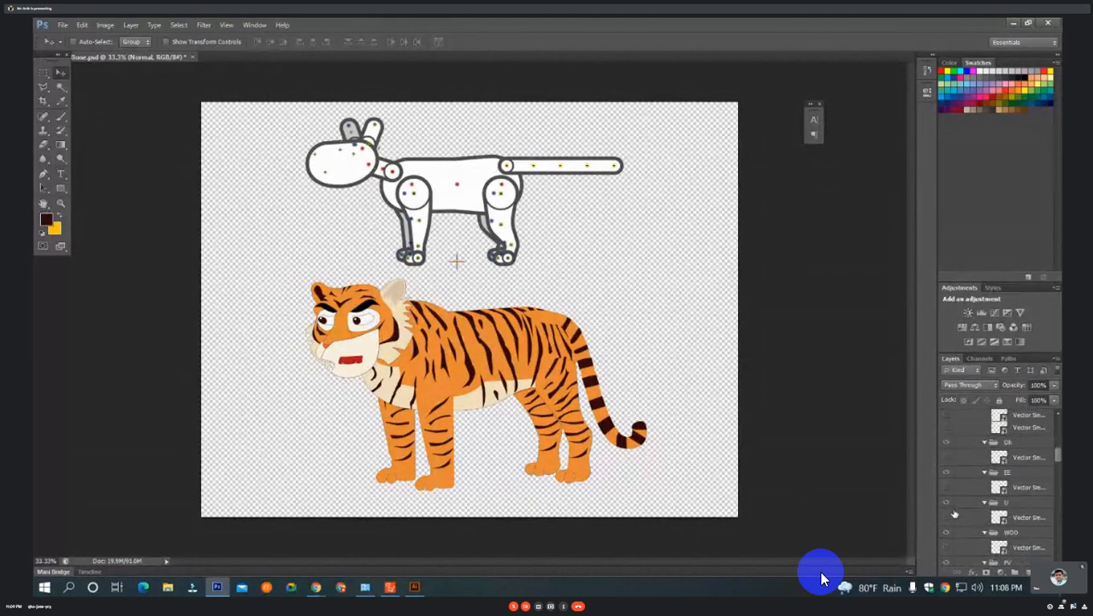
scroll(954, 512, up, 5)
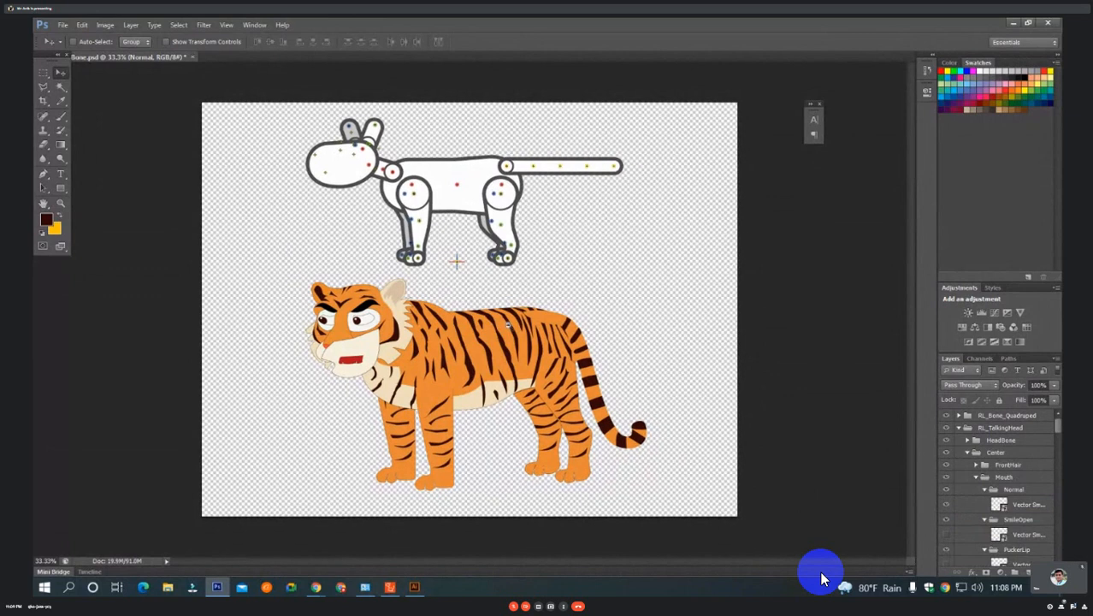
scroll(421, 366, up, 2)
scroll(421, 366, up, 2)
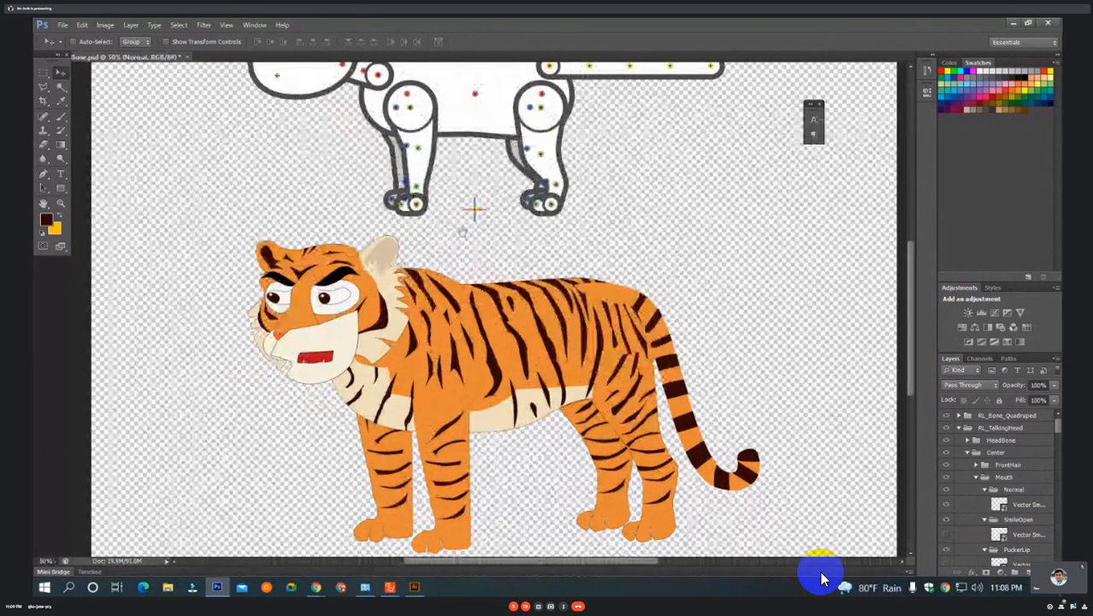
Try moving the Normal mouth's jaw artwork down below the tiger's head, and undo the move.
scroll(460, 332, up, 3)
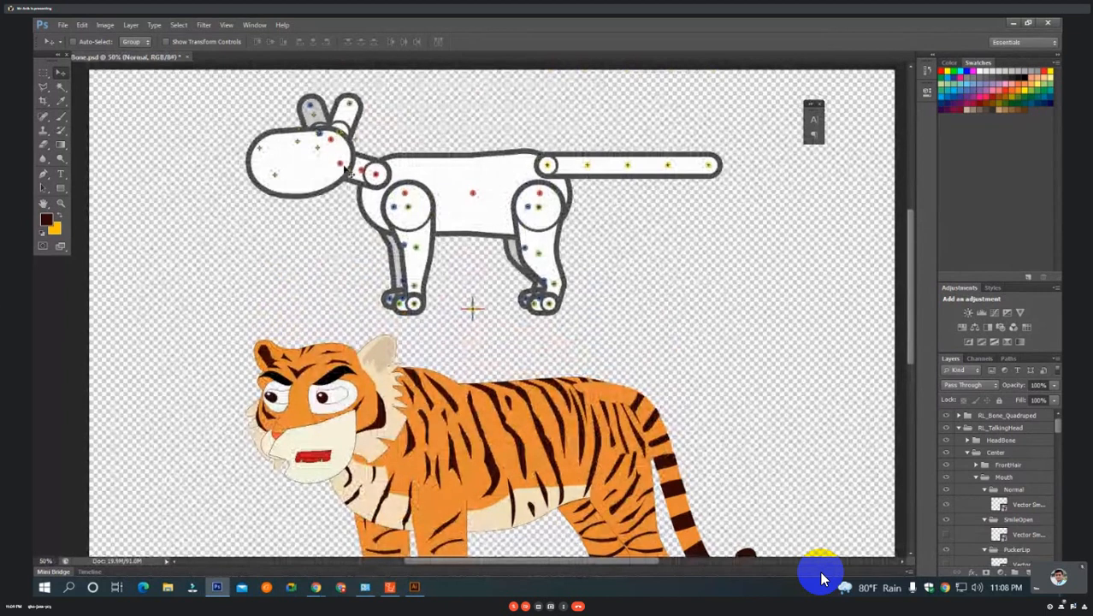
scroll(345, 171, down, 1)
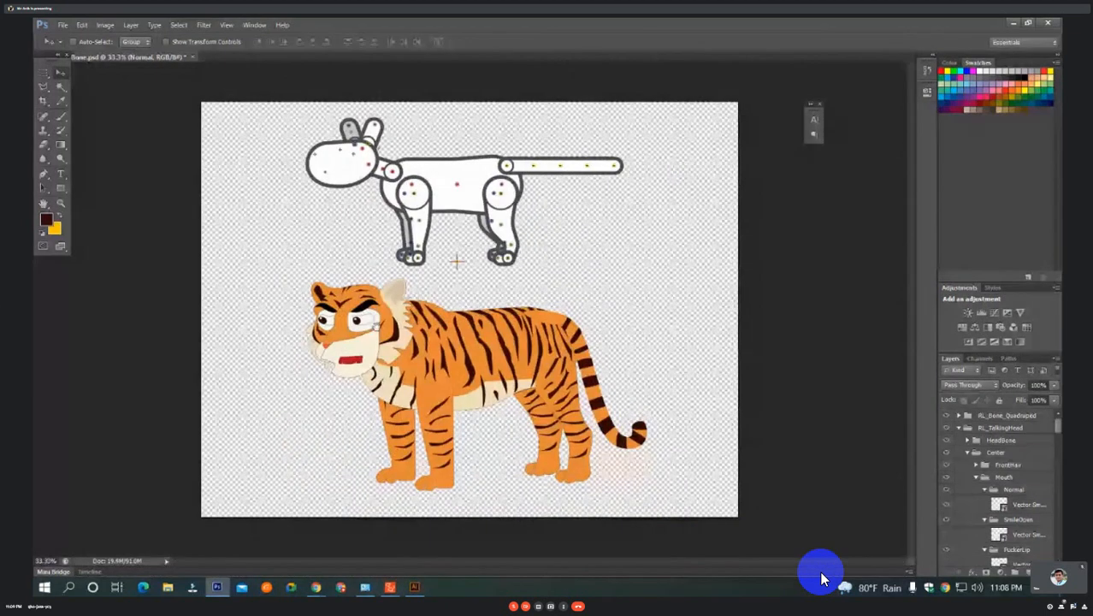
scroll(383, 330, up, 1)
scroll(383, 330, up, 1)
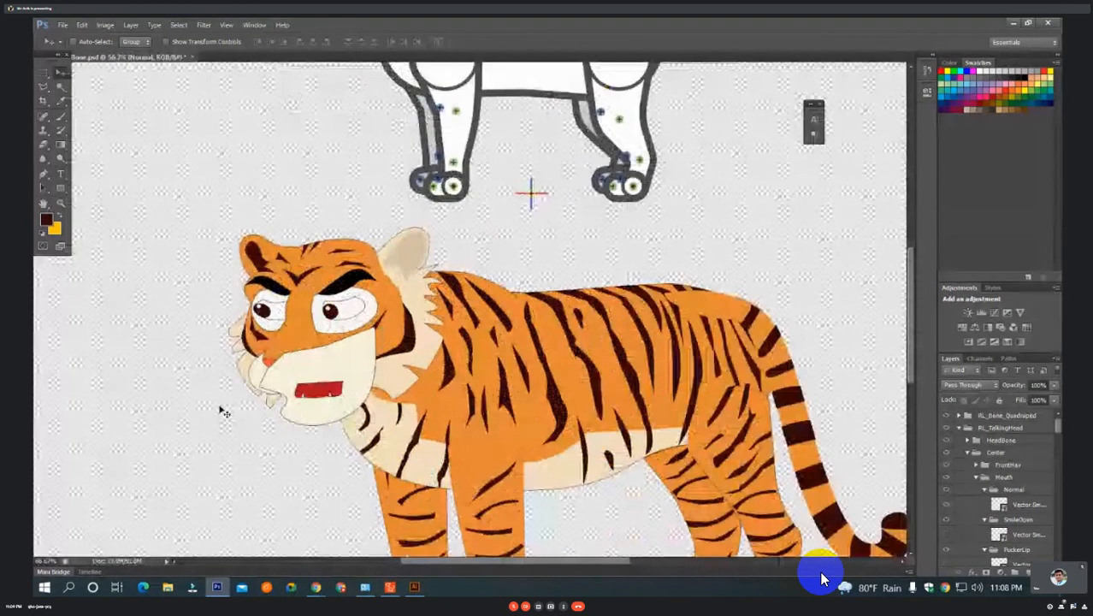
drag(357, 360, 362, 454)
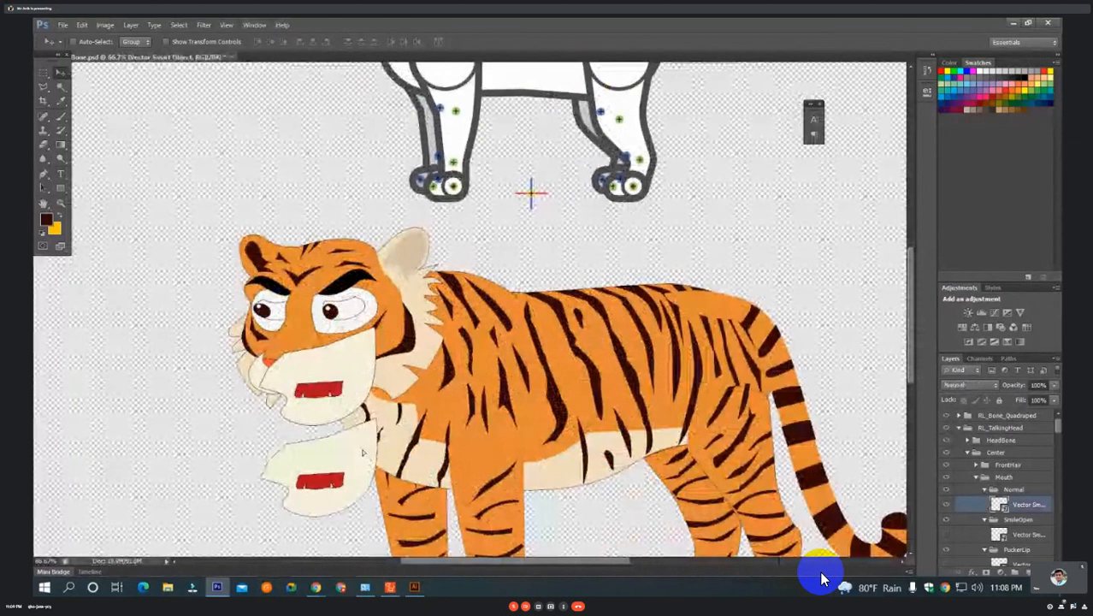
key(ctrl+z)
Review the jaw layers' visibility across the mouth-shape groups and select the jaw layer in the first Normal group.
scroll(1015, 530, down, 2)
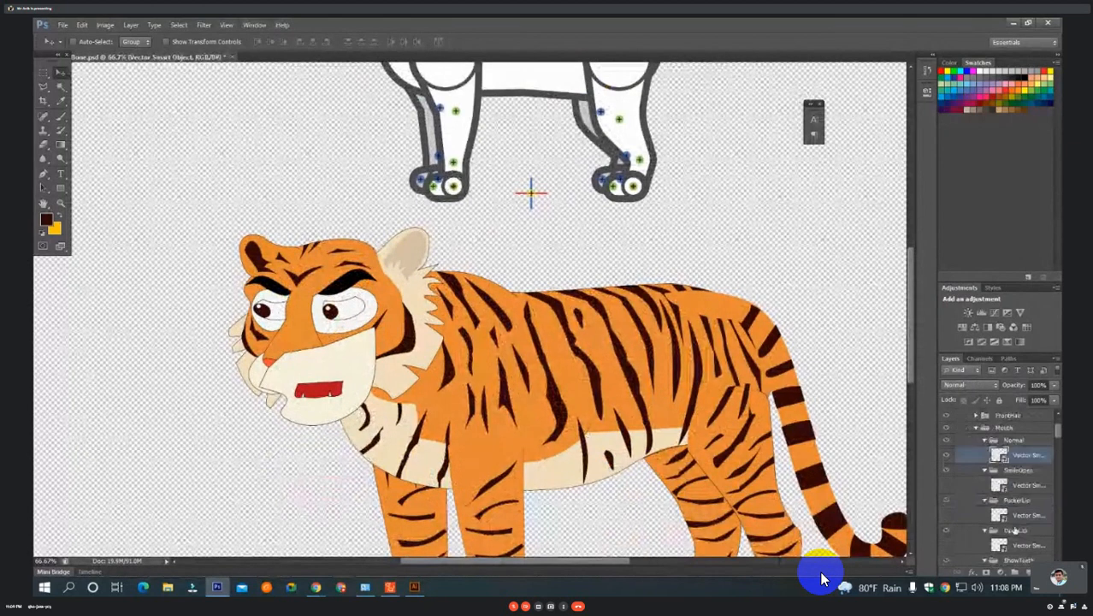
scroll(1014, 531, down, 4)
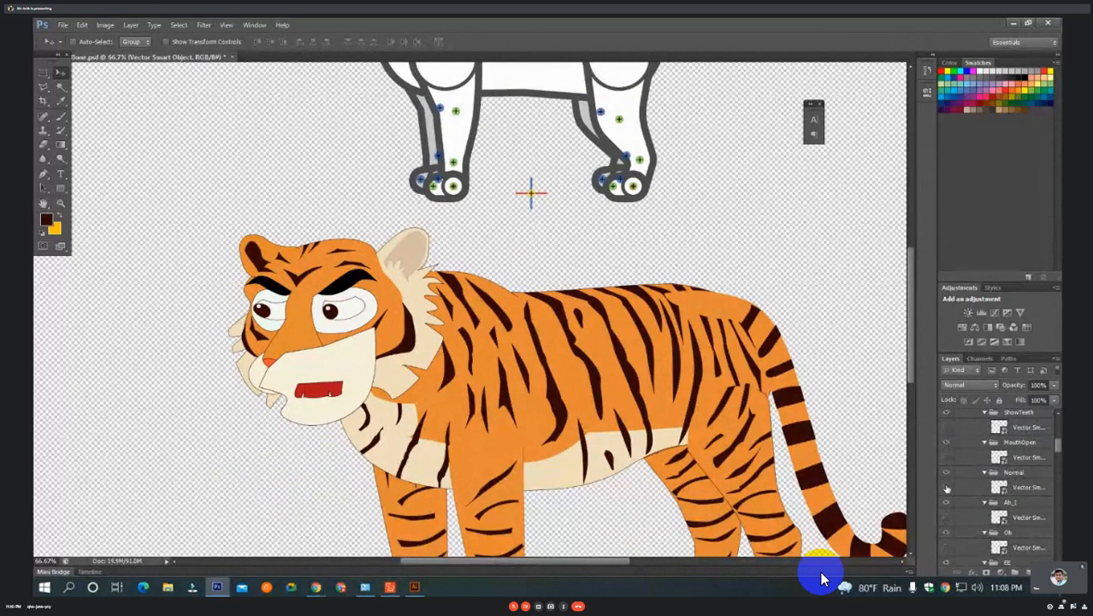
click(997, 488)
scroll(997, 487, up, 3)
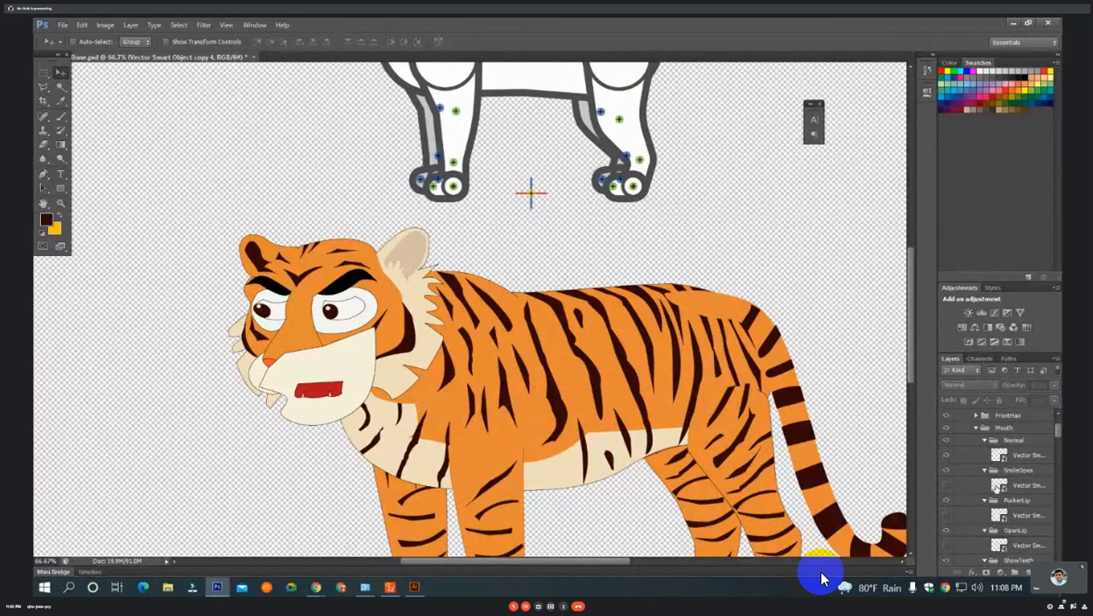
click(1013, 456)
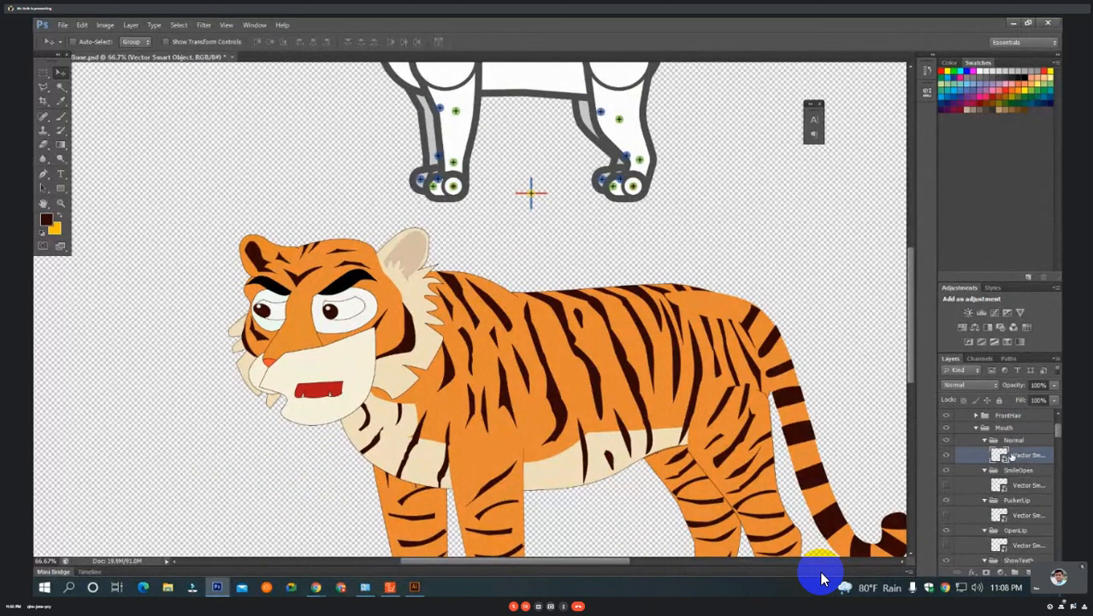
Move the BLFoot bone point to the heel and BLFoot_Nub to the toes of the tiger's near hind paw.
scroll(676, 313, down, 1)
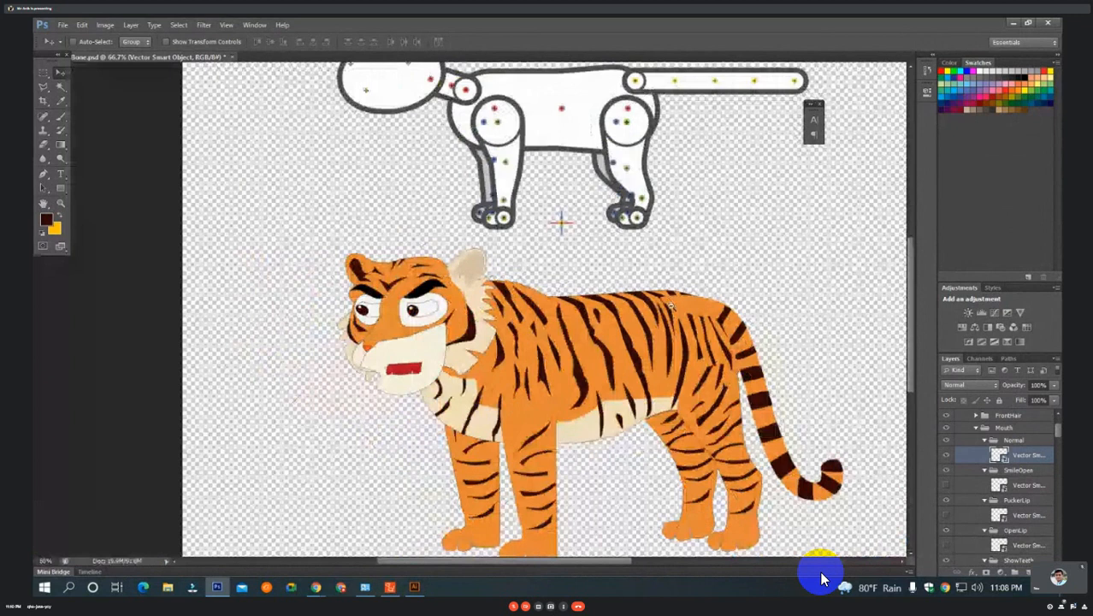
scroll(671, 306, up, 1)
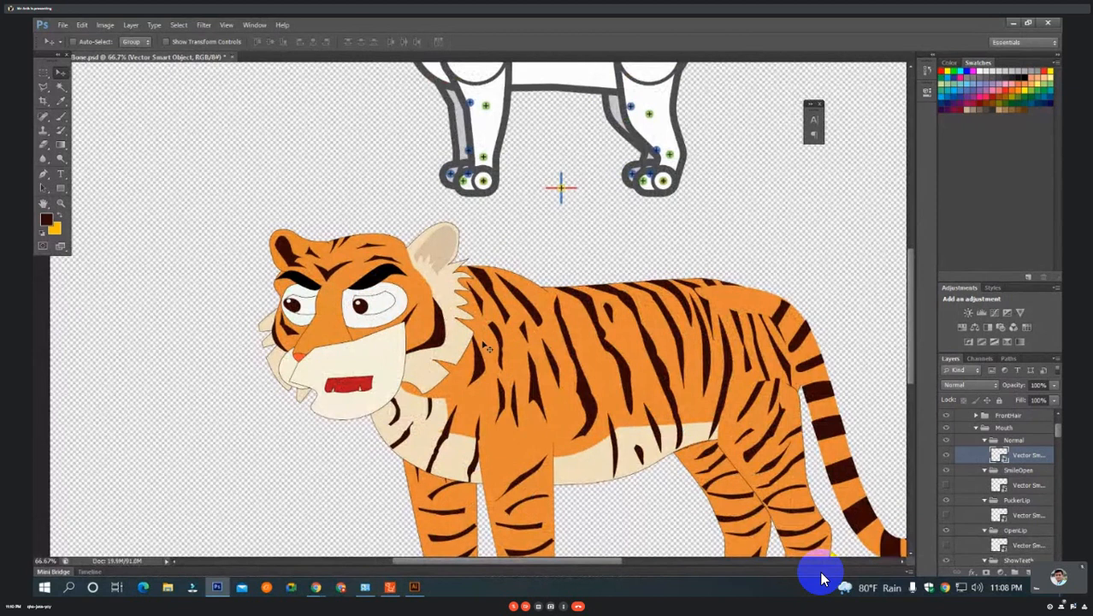
scroll(508, 321, down, 3)
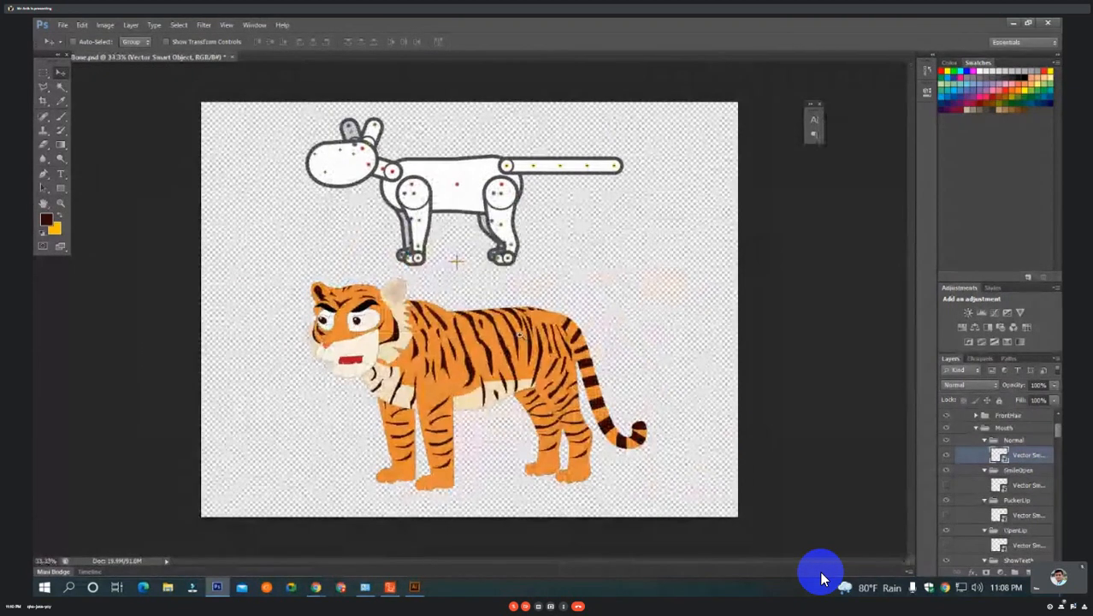
scroll(526, 334, up, 2)
drag(545, 361, 470, 233)
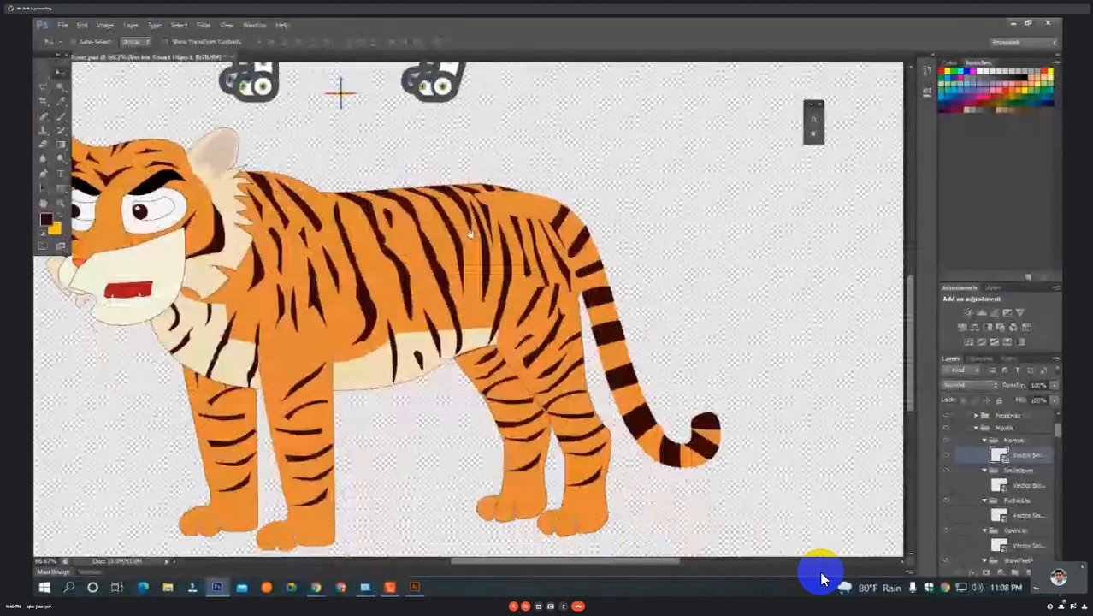
click(444, 87)
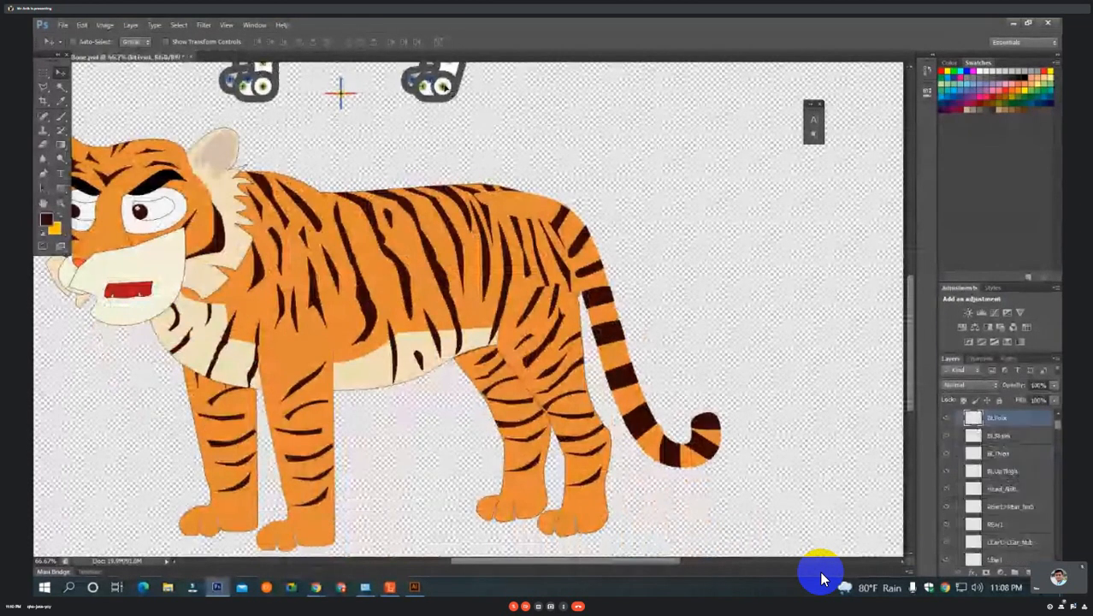
click(425, 90)
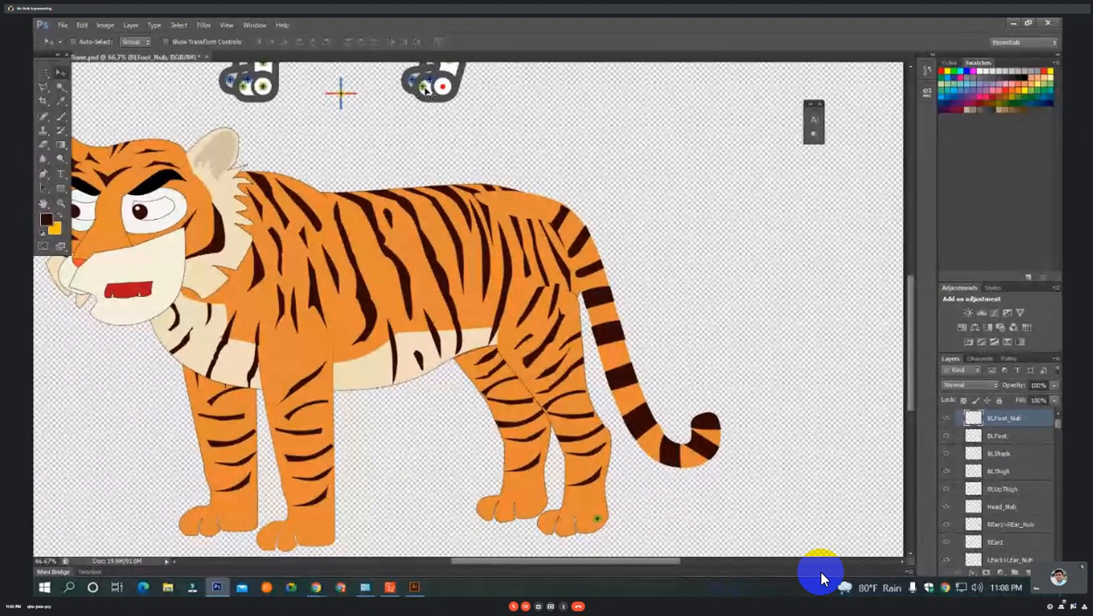
click(547, 522)
Move the BLShank bone point to the ankle and BLThigh to the knee of the tiger's near hind leg.
scroll(484, 128, up, 2)
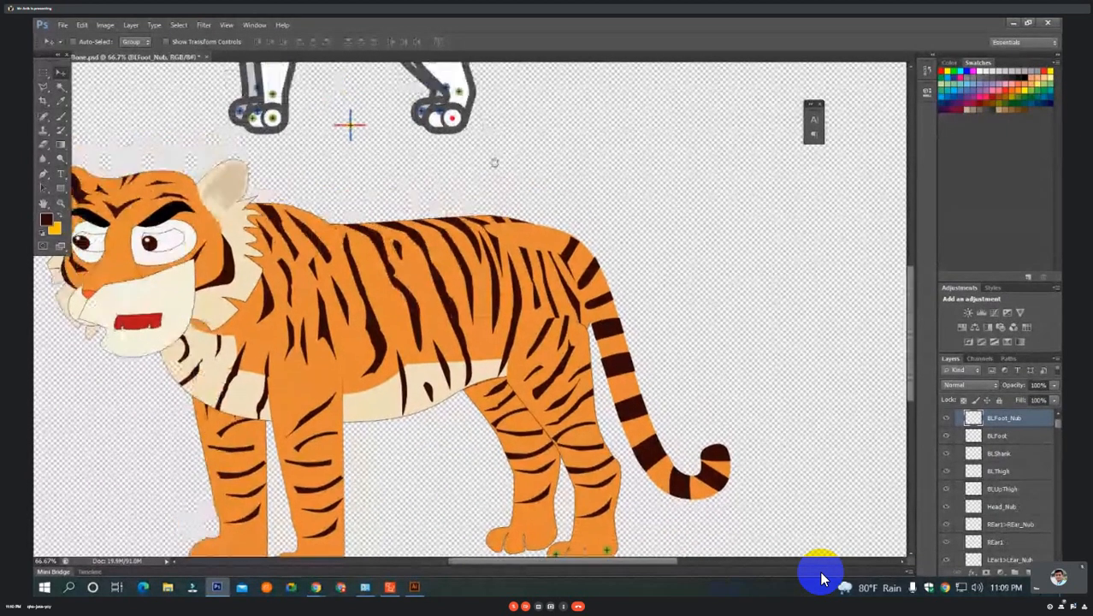
click(460, 104)
scroll(491, 169, down, 1)
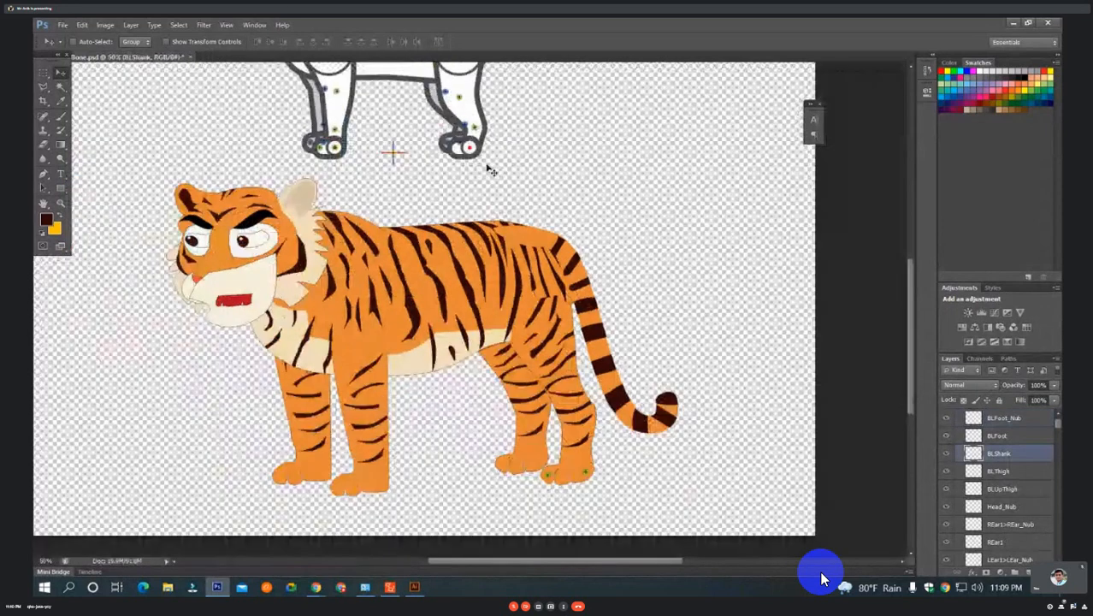
drag(491, 168, 574, 456)
scroll(574, 456, up, 2)
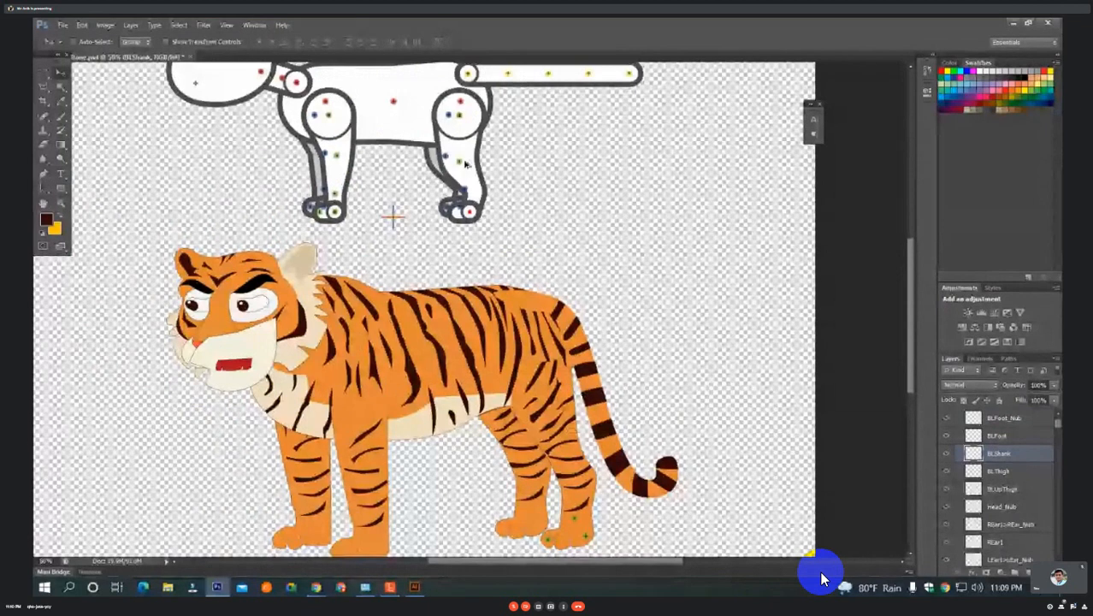
drag(465, 164, 560, 451)
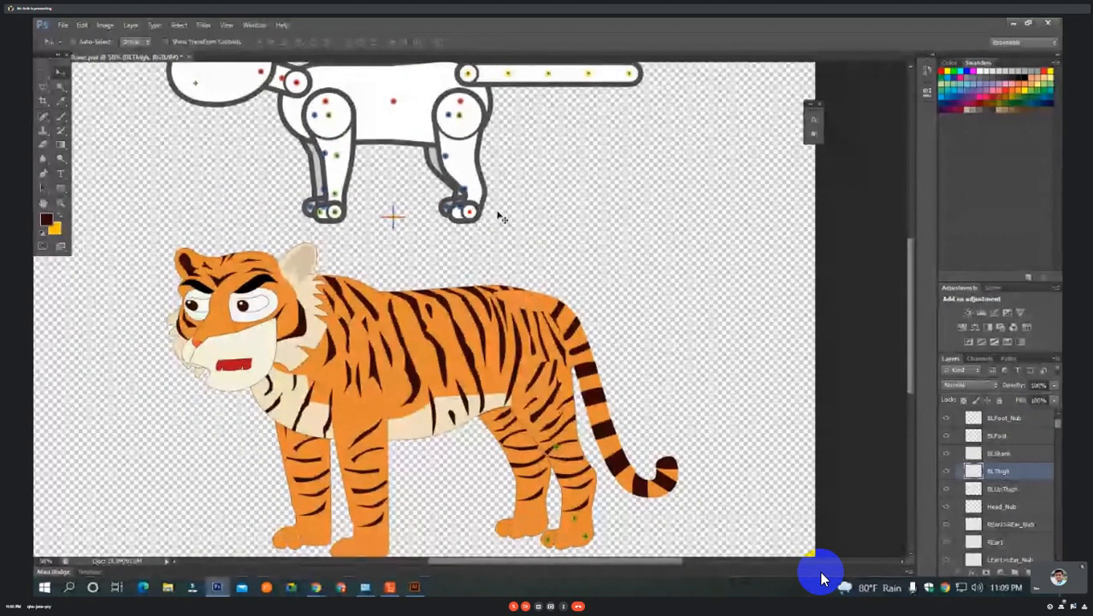
Move the BLUpThigh bone point onto the upper thigh of the tiger's near hind leg.
scroll(523, 270, up, 1)
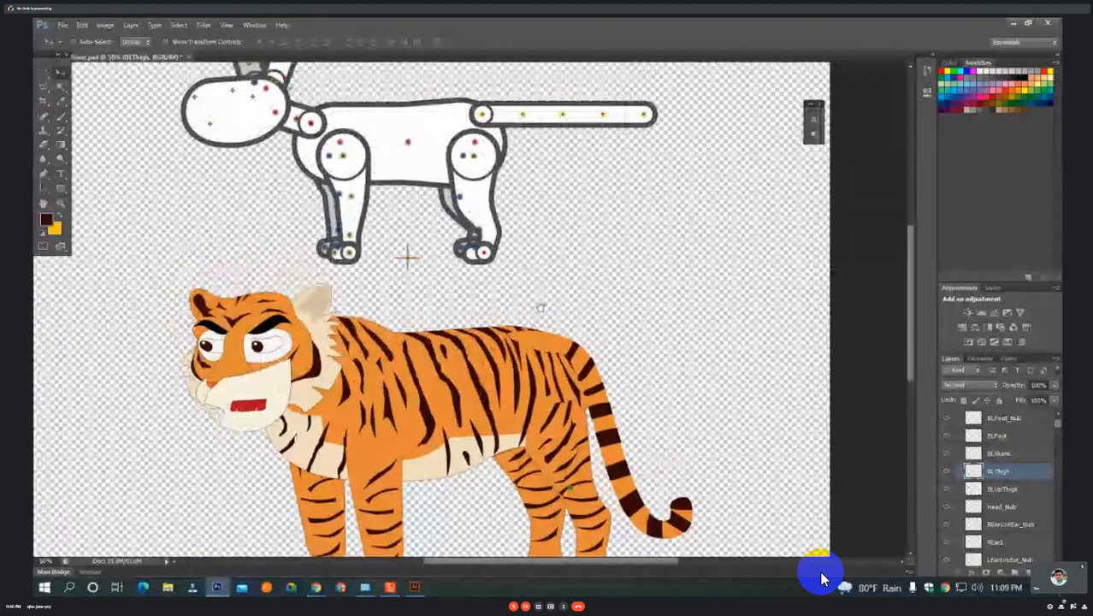
ctrl+click(475, 156)
drag(475, 156, 550, 416)
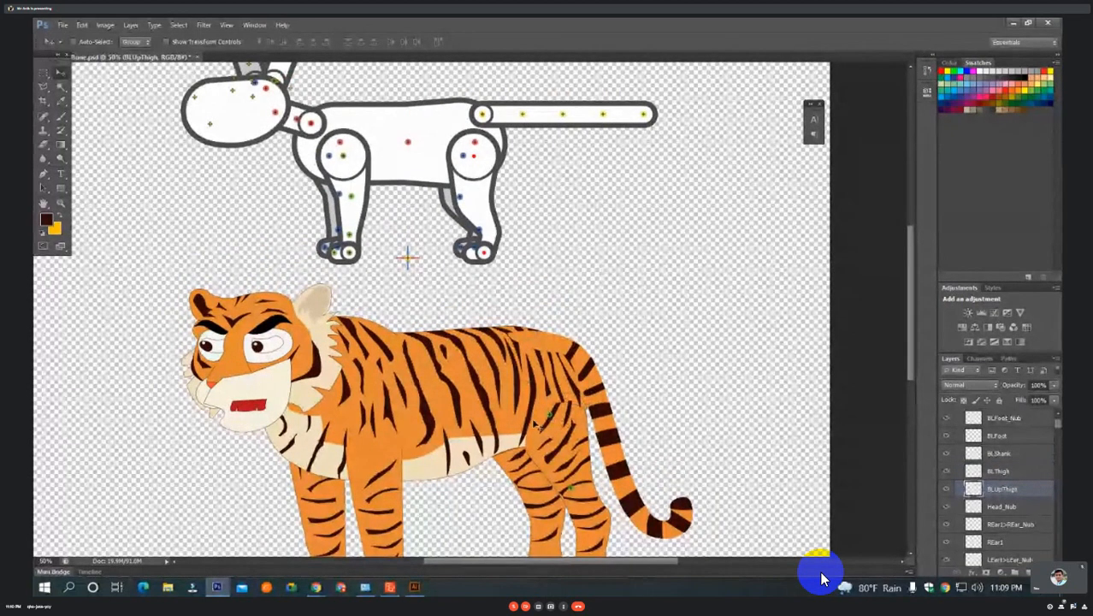
Move the BRFoot bone point to the heel and BRFoot_Nub to the toes of the tiger's far hind paw.
drag(513, 289, 576, 203)
ctrl+double_click(611, 316)
drag(611, 316, 581, 221)
scroll(581, 221, down, 3)
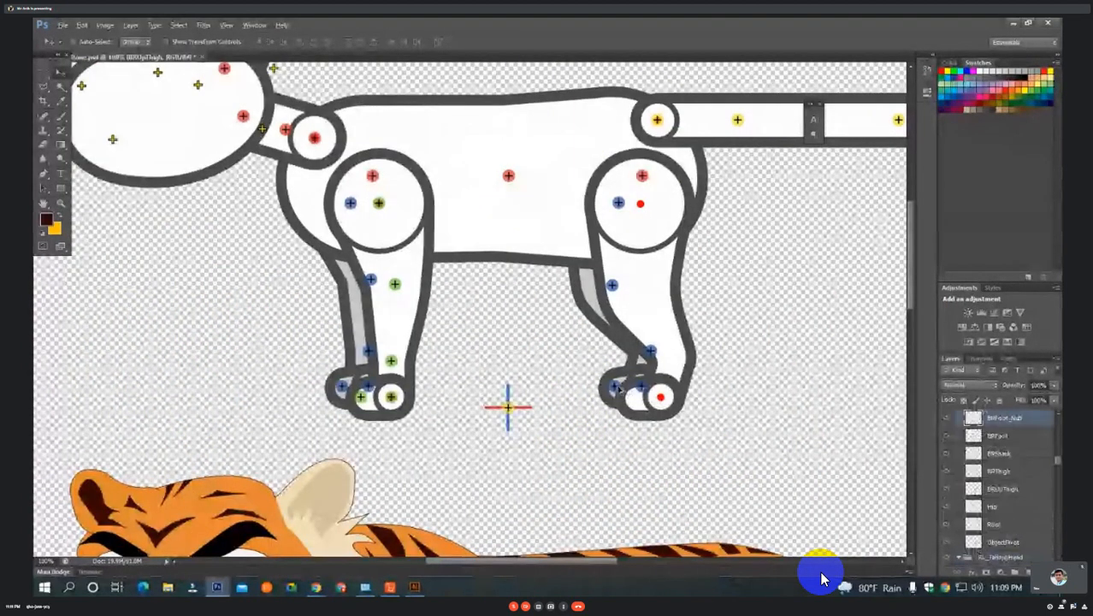
drag(677, 438, 634, 310)
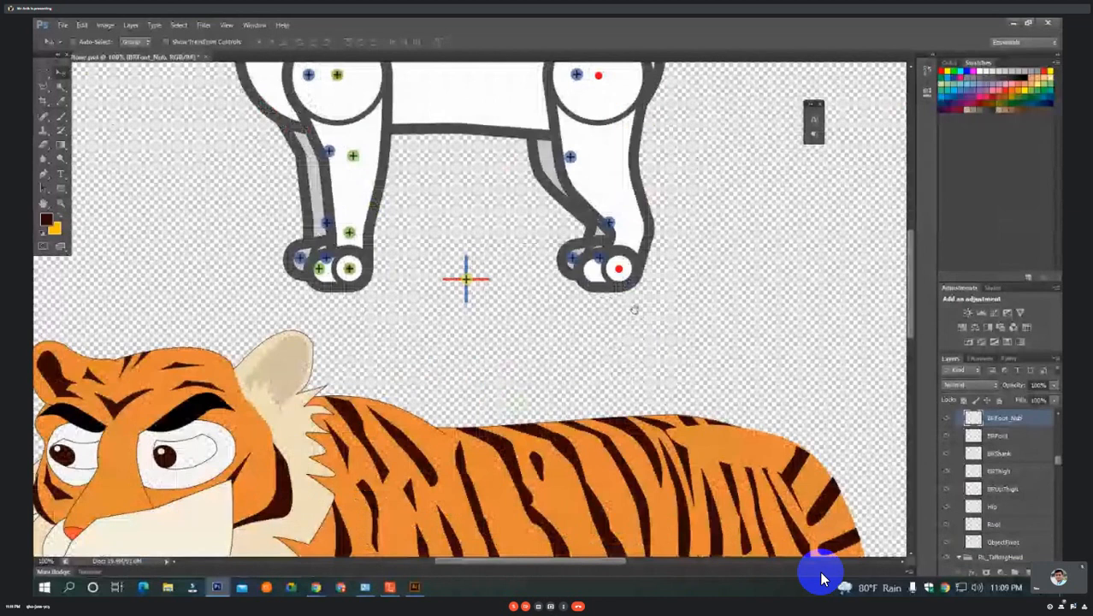
key(ctrl+minus)
key(ctrl+minus)
drag(645, 471, 577, 347)
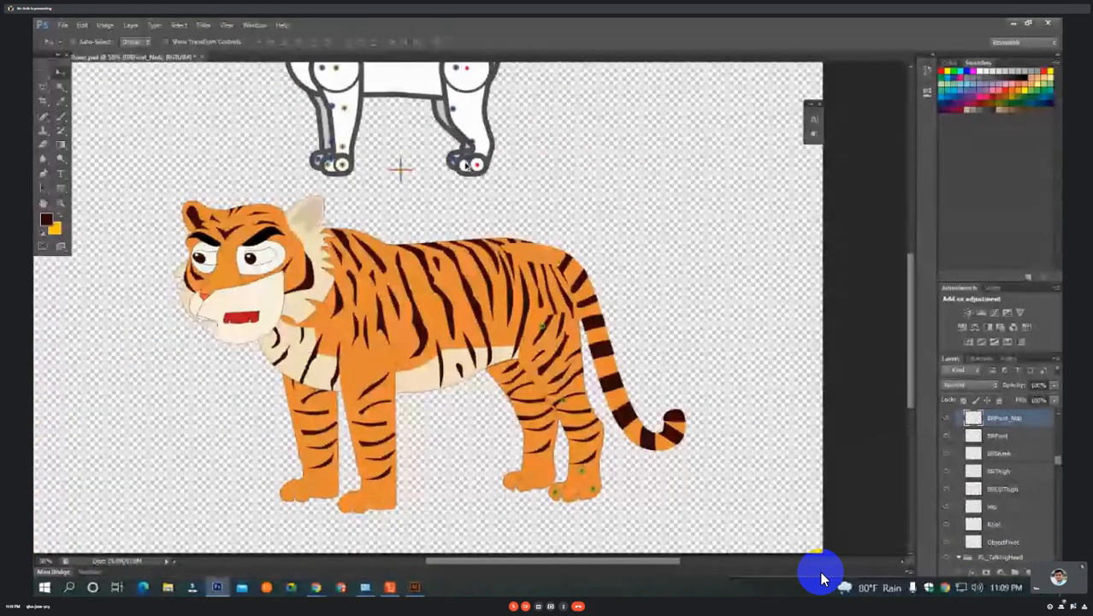
drag(467, 165, 550, 474)
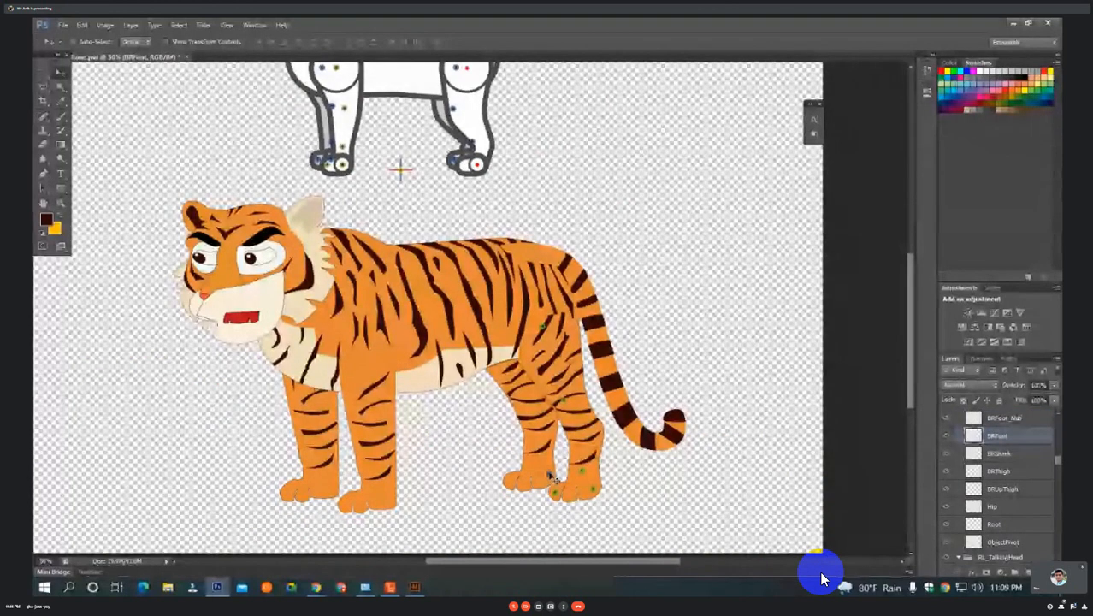
drag(458, 162, 510, 482)
drag(527, 399, 522, 412)
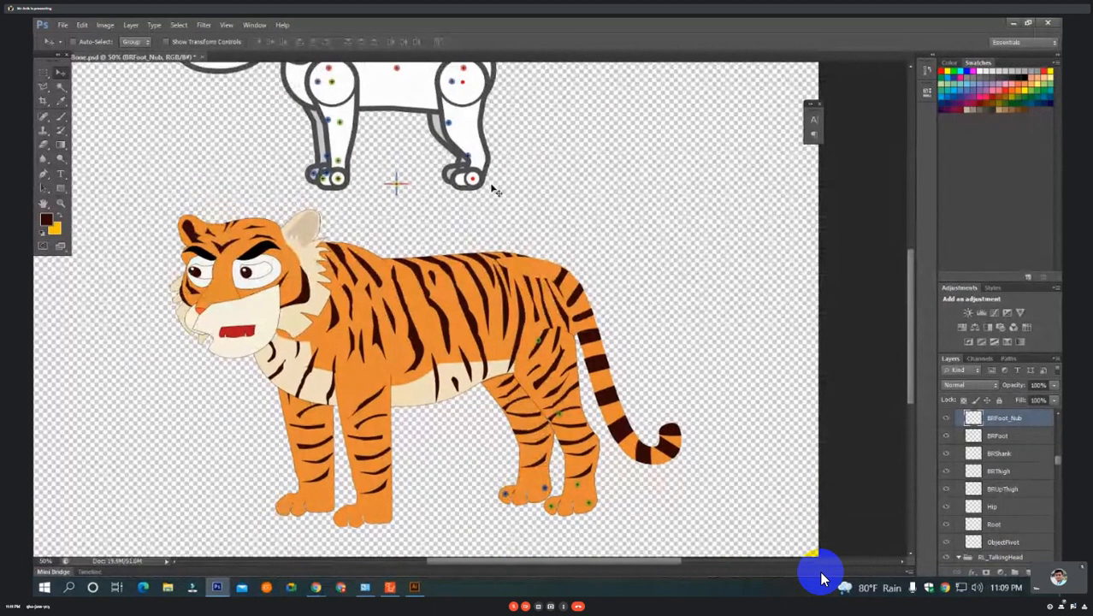
Move the BRShank bone point to the ankle and BRThigh to the knee of the tiger's far hind leg.
drag(469, 159, 536, 469)
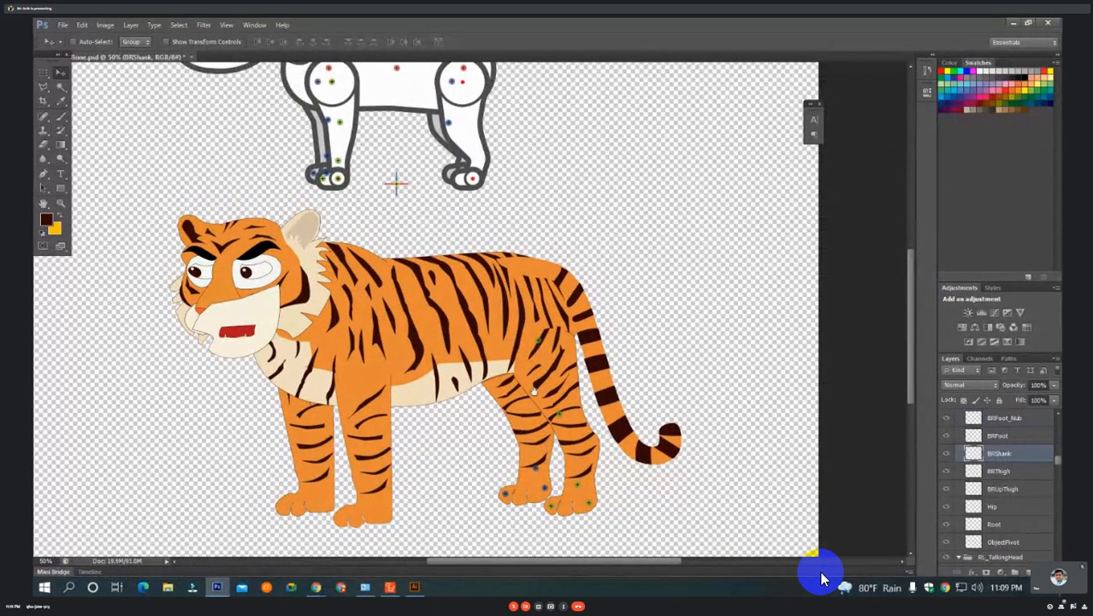
drag(534, 391, 539, 425)
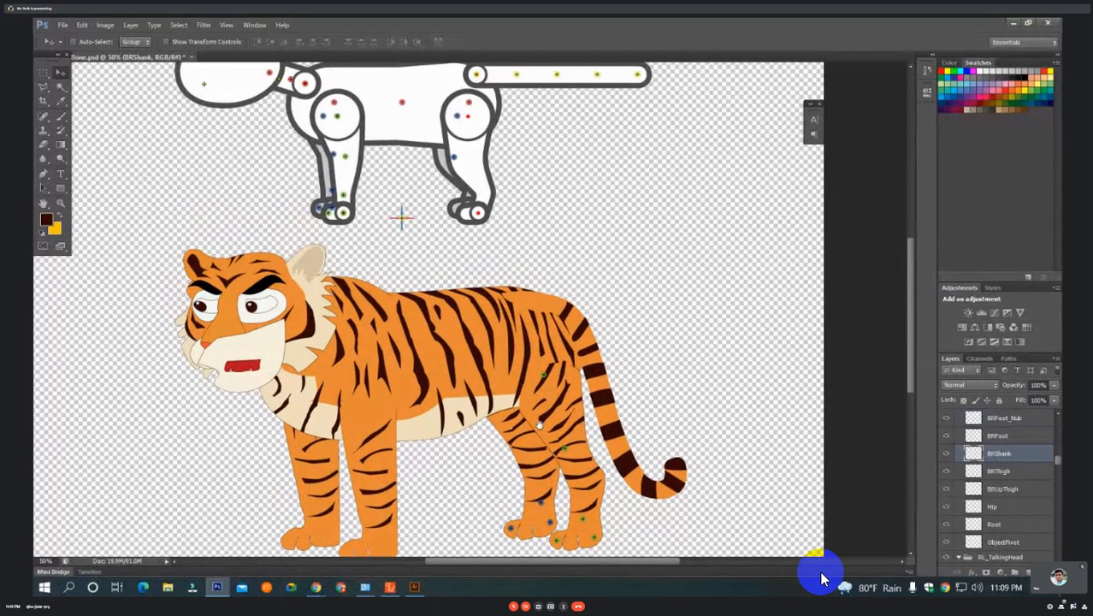
click(456, 161)
drag(459, 165, 534, 453)
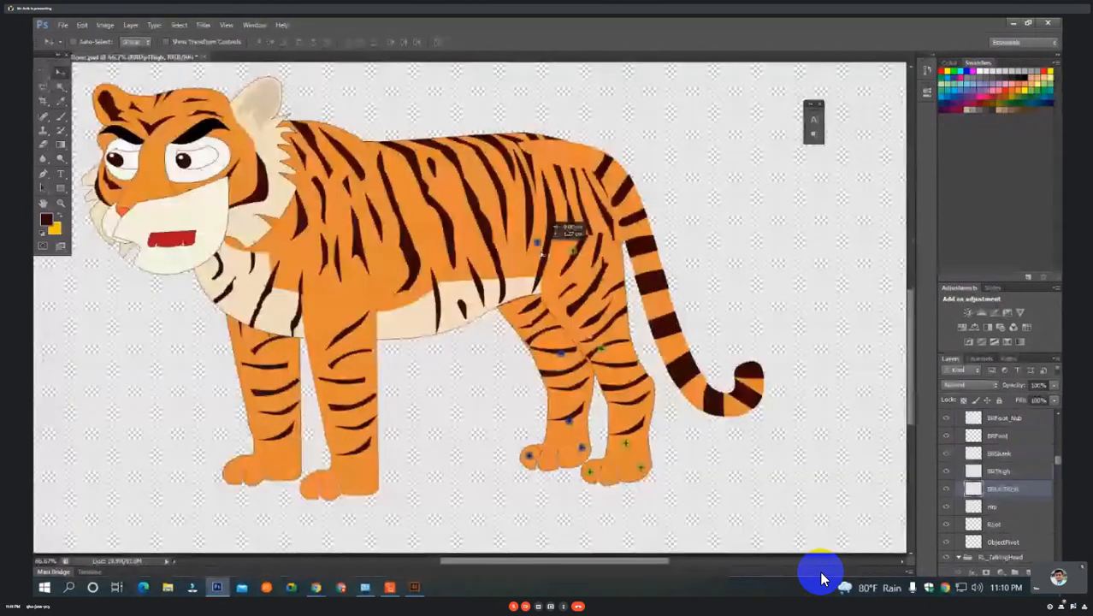
Place the BRUpThigh bone point just above the belly edge near the far hind leg, and shift BLUpThigh slightly down the near thigh.
drag(539, 243, 517, 282)
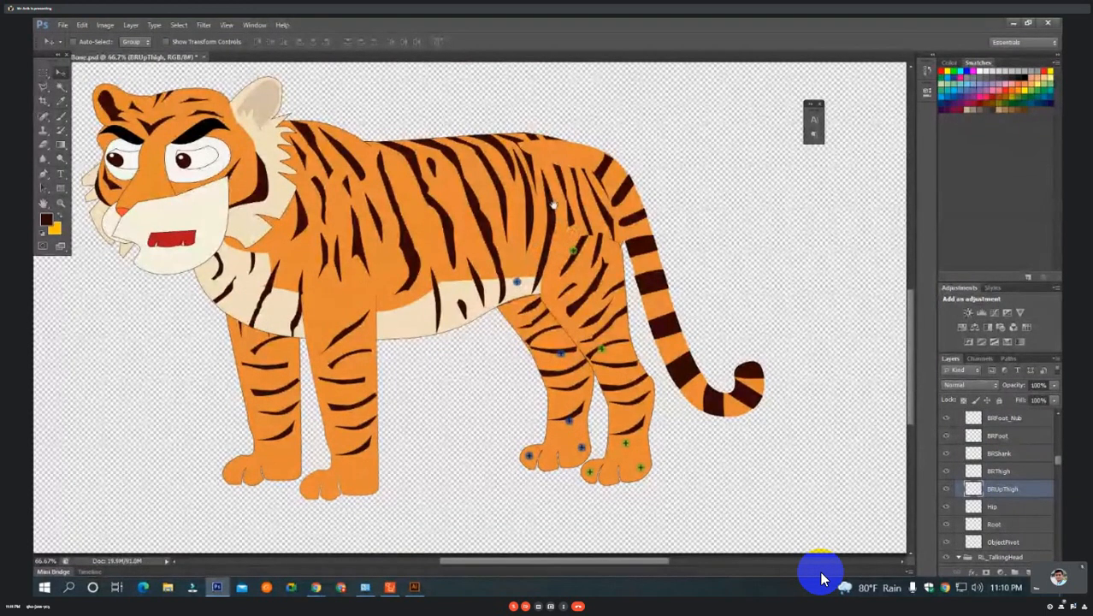
drag(554, 206, 564, 229)
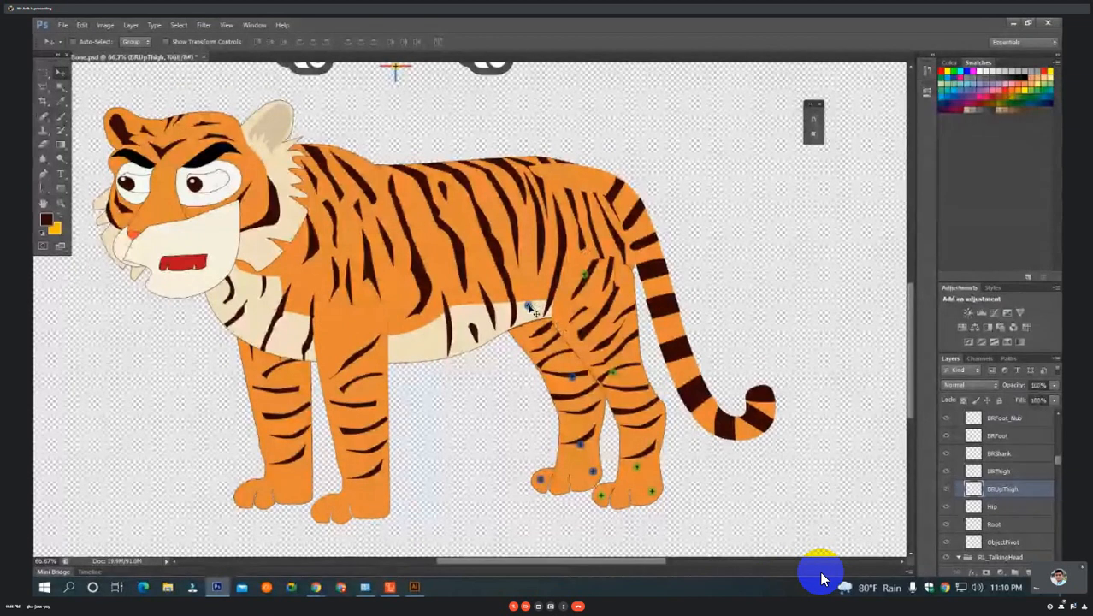
drag(533, 310, 534, 300)
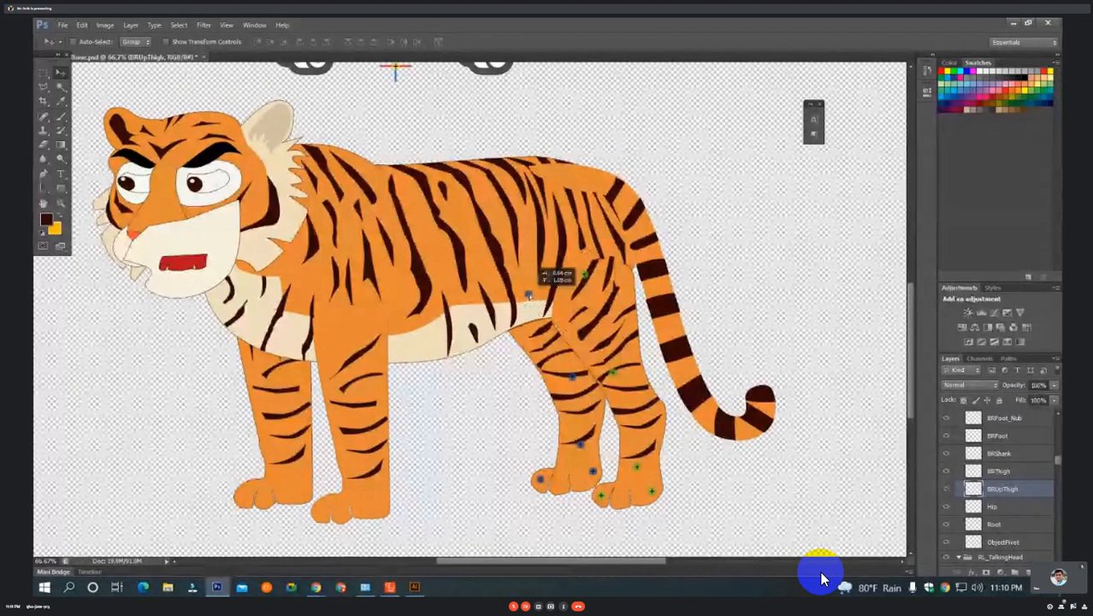
drag(585, 274, 584, 285)
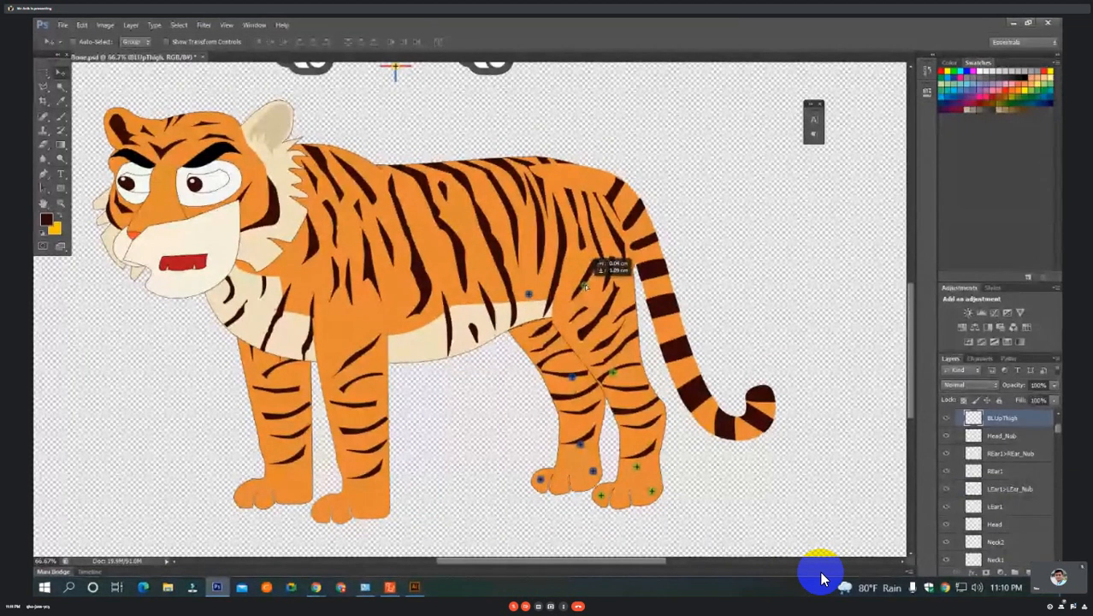
Move the Hip bone point onto the tiger's hindquarters, between the two upper-thigh bone points.
drag(568, 216, 574, 305)
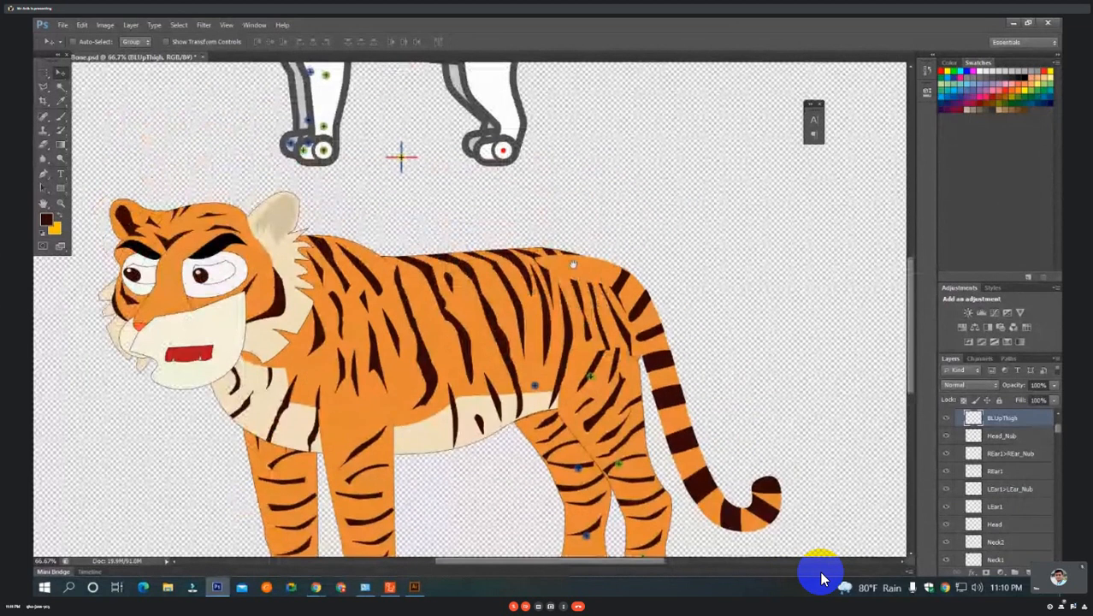
drag(569, 200, 579, 302)
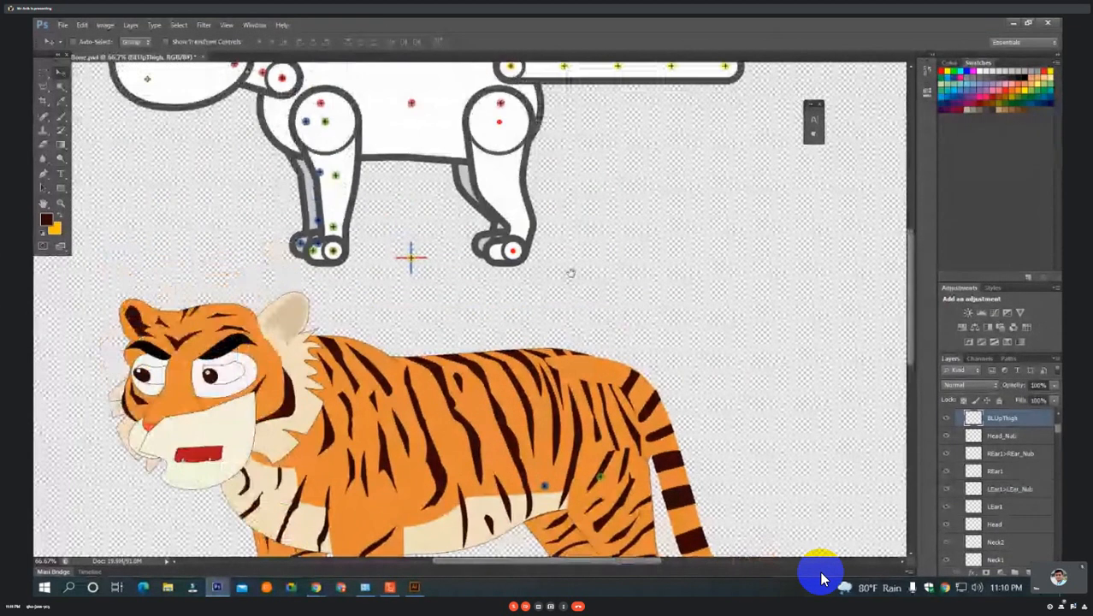
click(504, 107)
drag(504, 107, 582, 476)
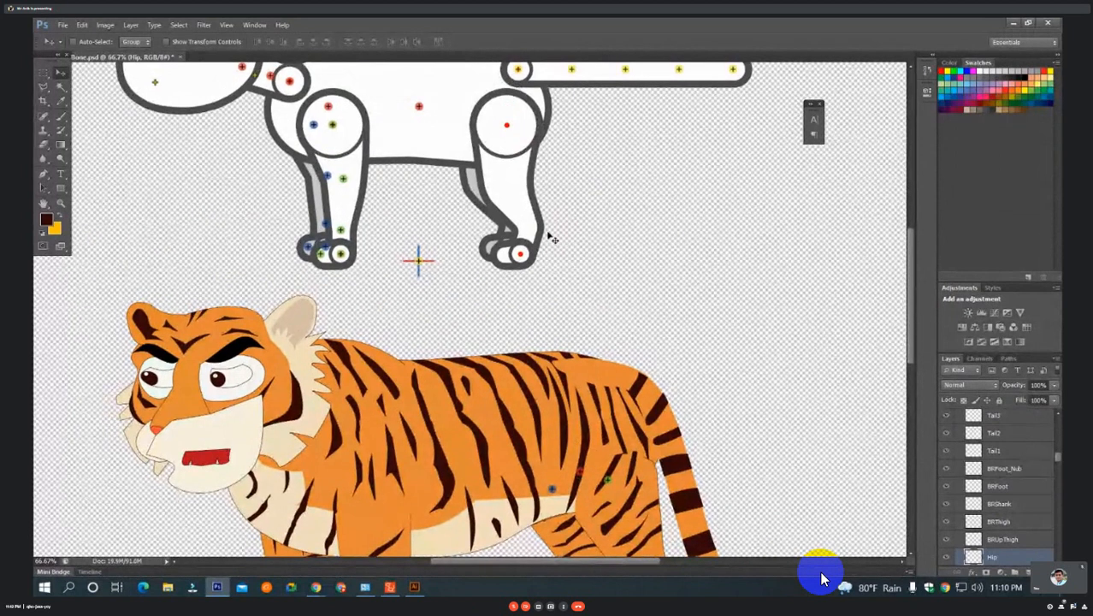
Move the Spine1 bone point onto the middle of the tiger's torso, just above the belly edge.
drag(604, 402, 596, 188)
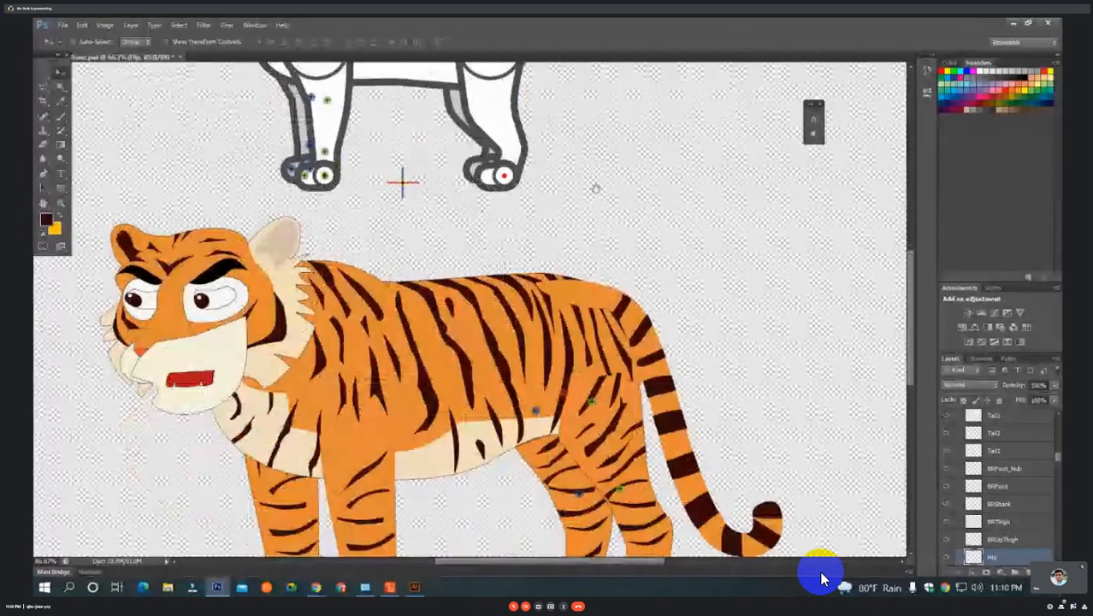
scroll(582, 239, down, 3)
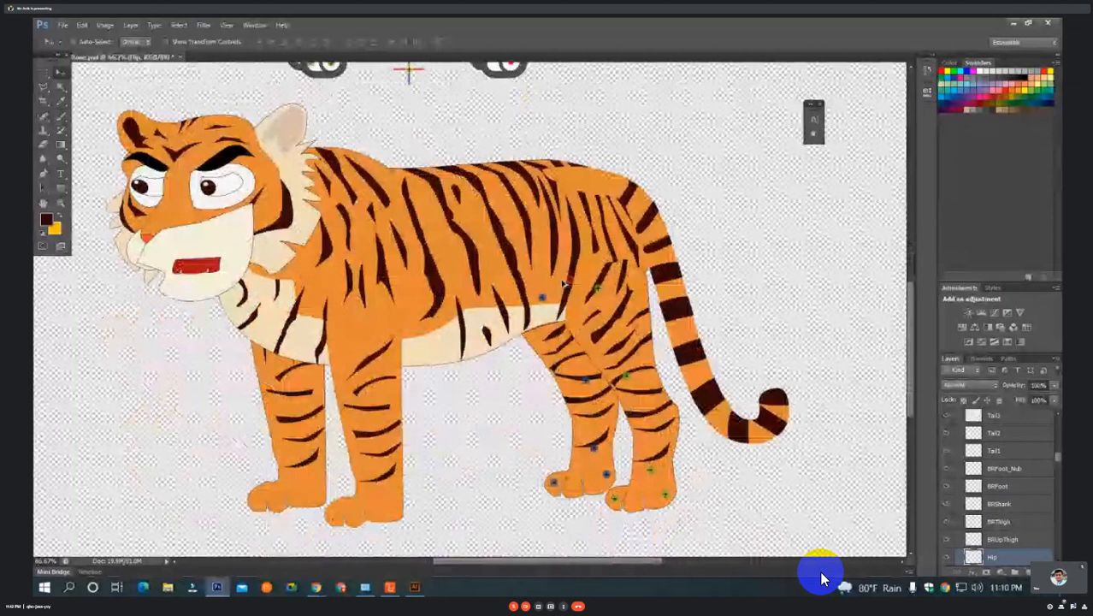
key(ctrl+minus)
drag(588, 206, 599, 226)
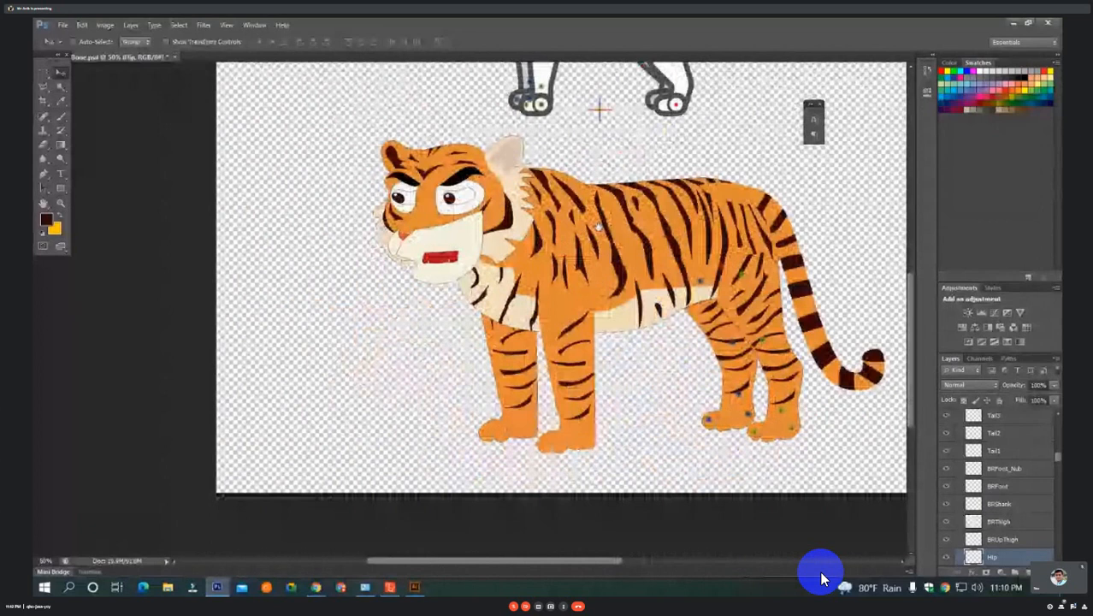
key(ctrl+minus)
drag(458, 187, 485, 362)
key(ctrl+plus)
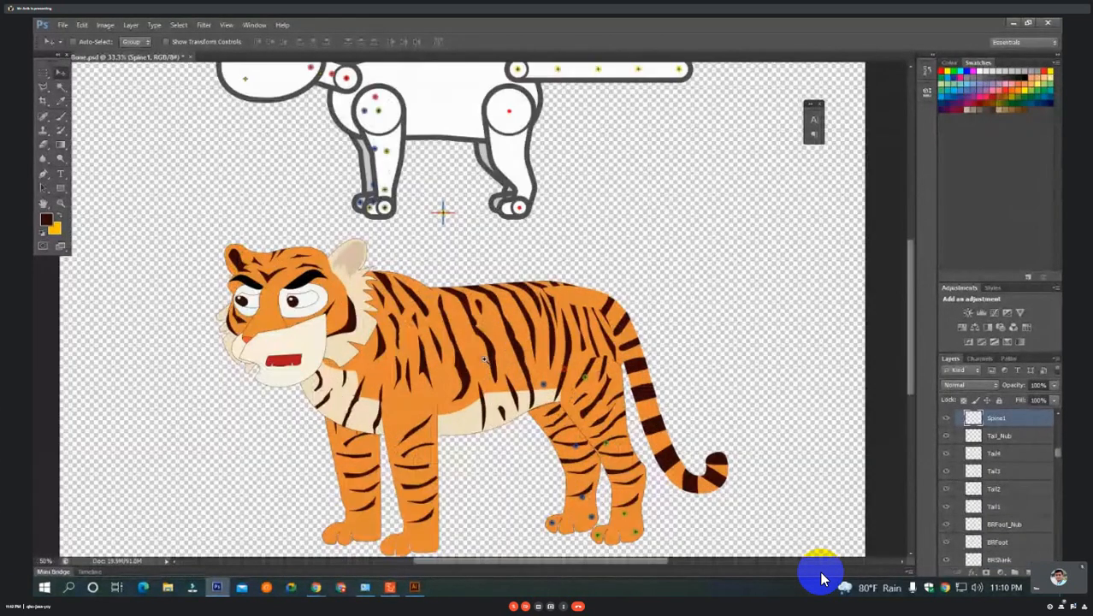
scroll(485, 361, up, 2)
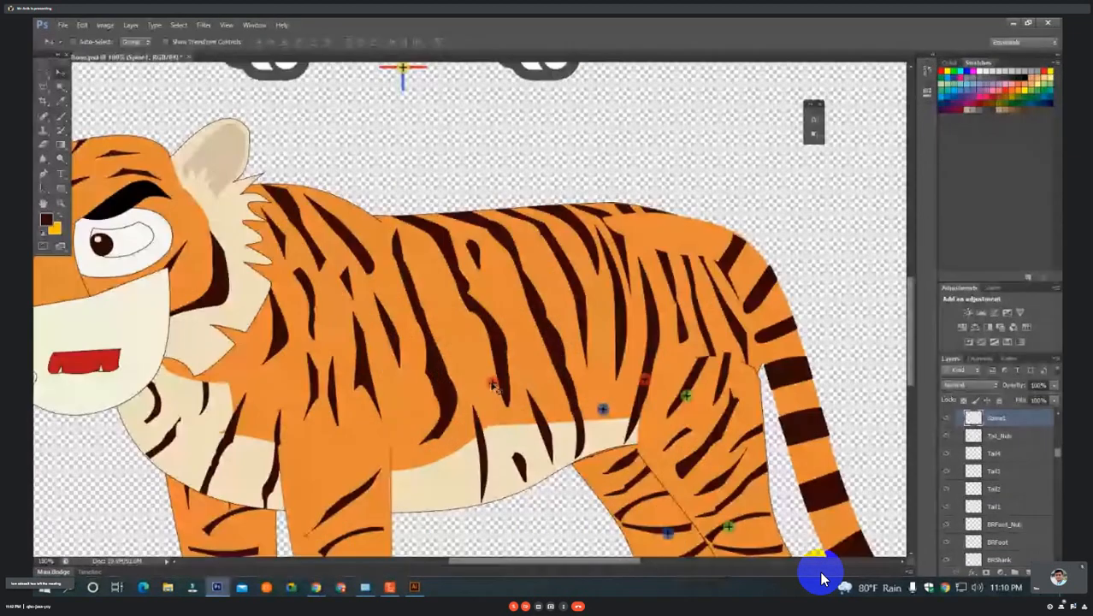
Move the FLFoot bone point to the heel and FLFoot_Nub to the toes of the tiger's near front paw.
scroll(494, 383, down, 2)
scroll(448, 225, down, 1)
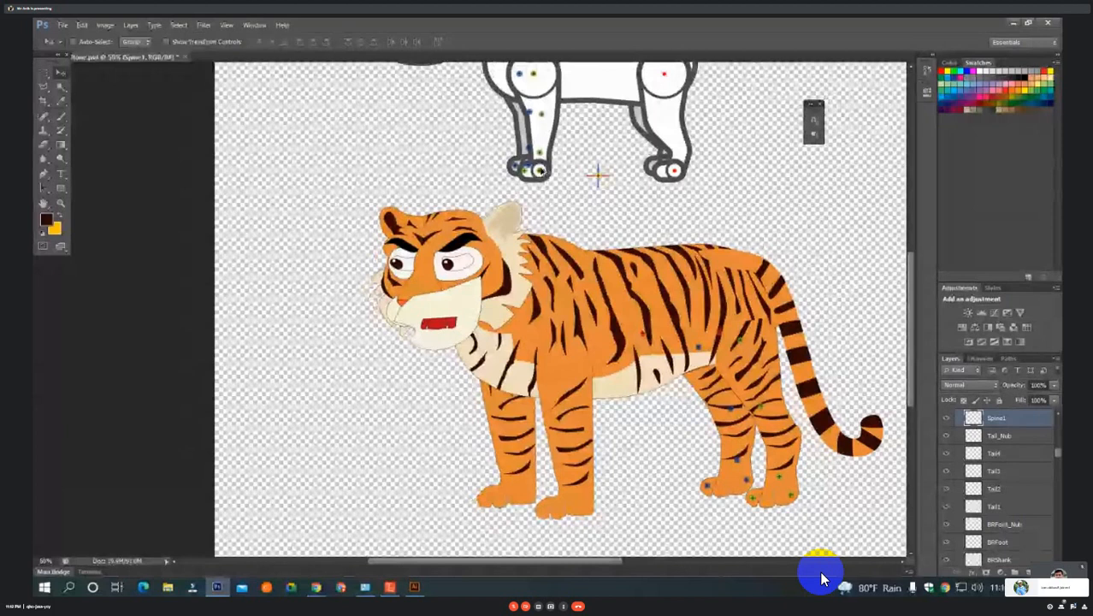
drag(541, 172, 587, 503)
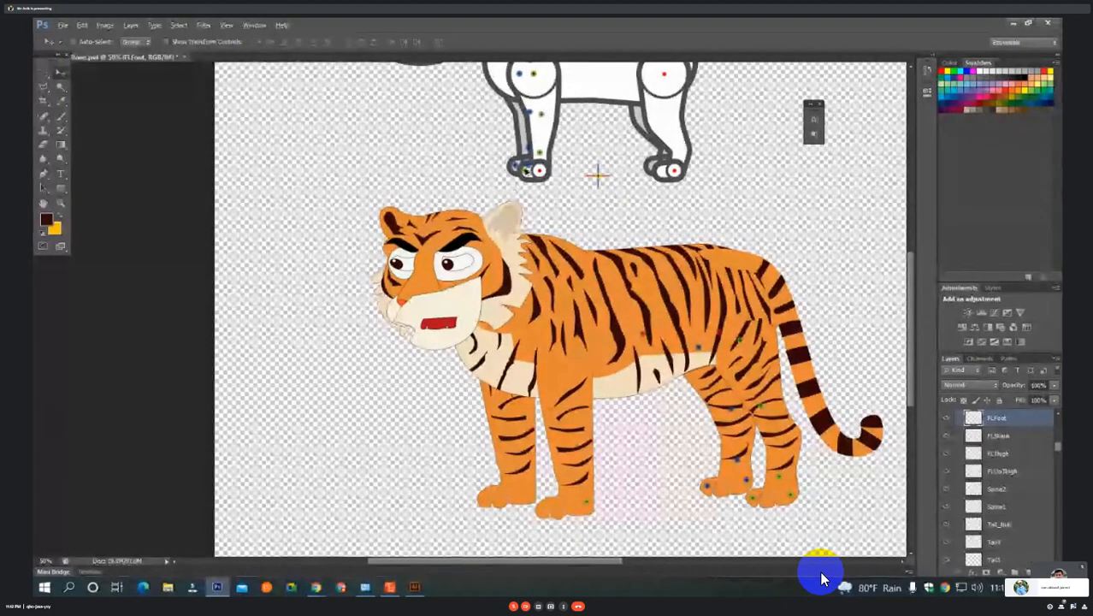
drag(526, 171, 543, 516)
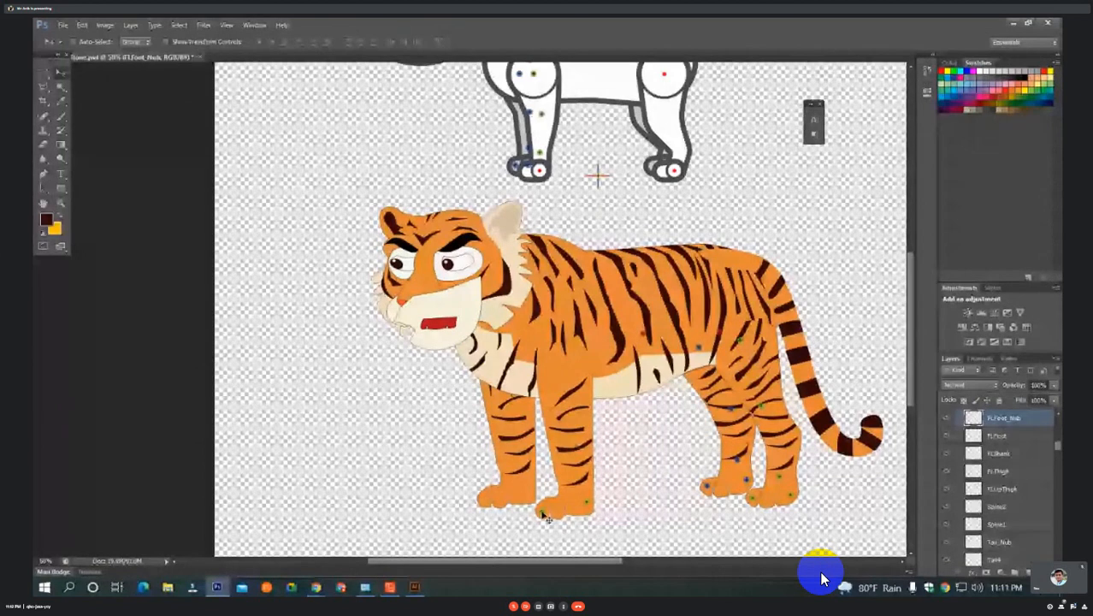
Move the FLShank bone point to the ankle and FLThigh to the knee of the tiger's near front leg.
drag(539, 152, 579, 482)
drag(632, 325, 582, 352)
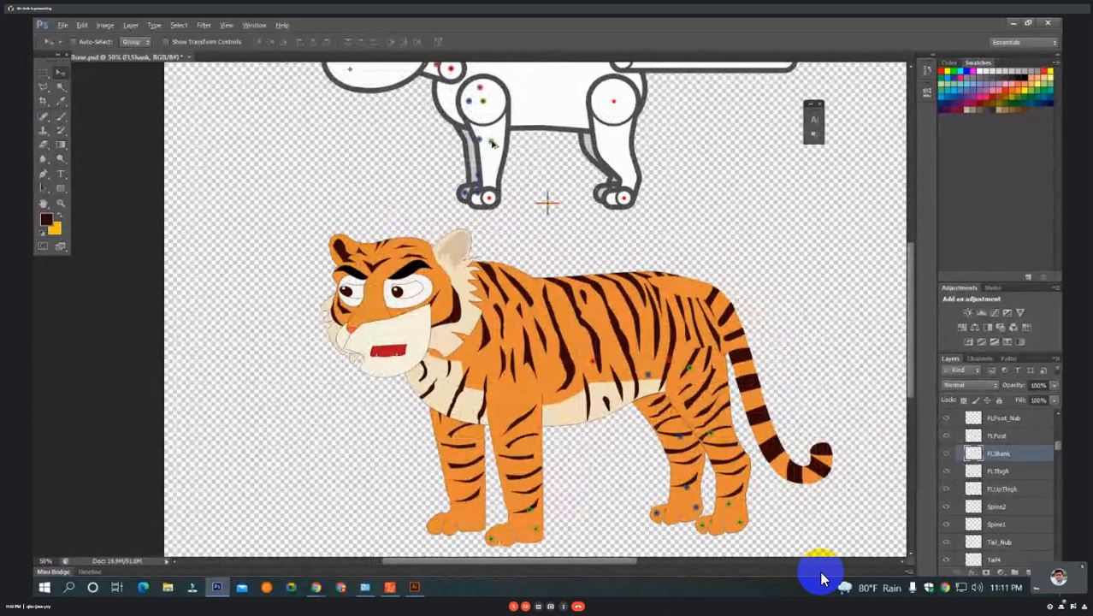
drag(492, 143, 518, 465)
drag(450, 252, 499, 287)
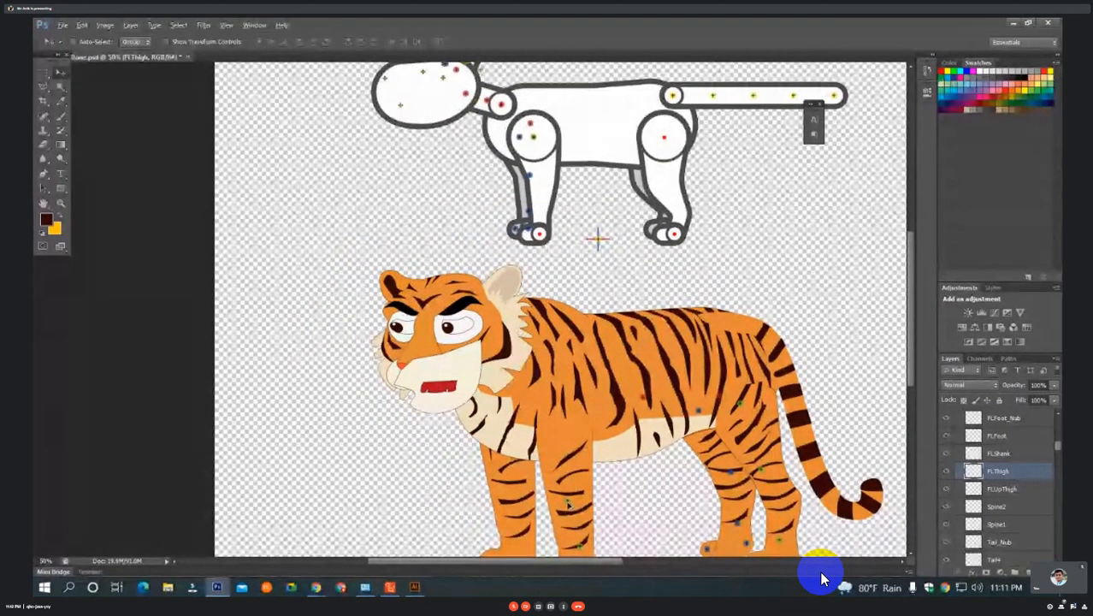
Nudge the FLThigh bone point slightly back on the knee and move FLUpThigh onto the near shoulder.
drag(567, 503, 573, 507)
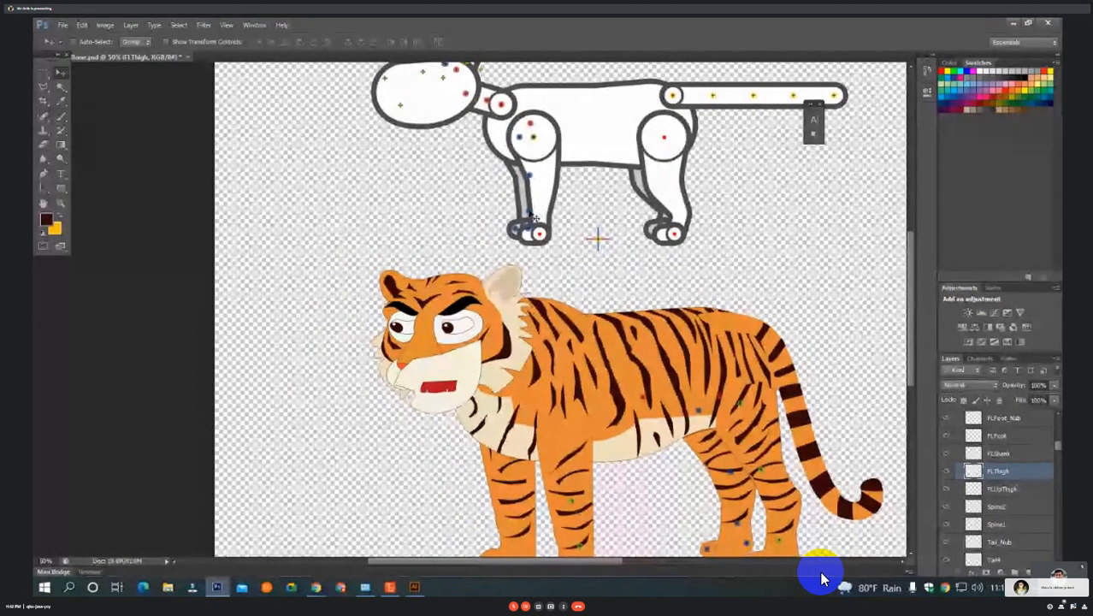
ctrl+click(536, 139)
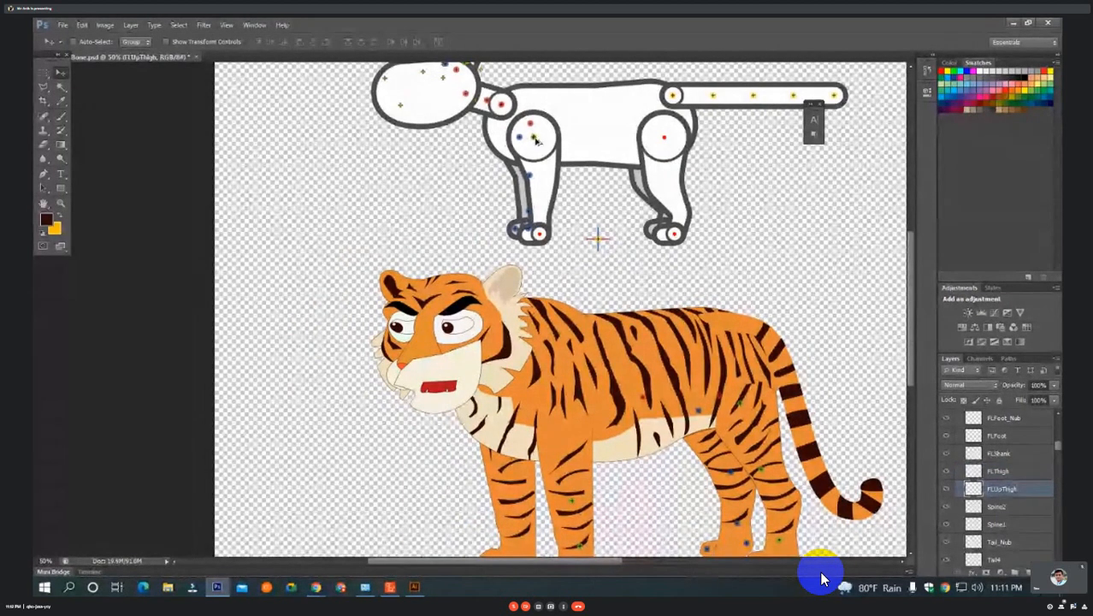
mouse_move(535, 140)
mouse_down()
mouse_move(568, 333)
mouse_move(562, 432)
mouse_move(694, 333)
mouse_move(702, 382)
mouse_up()
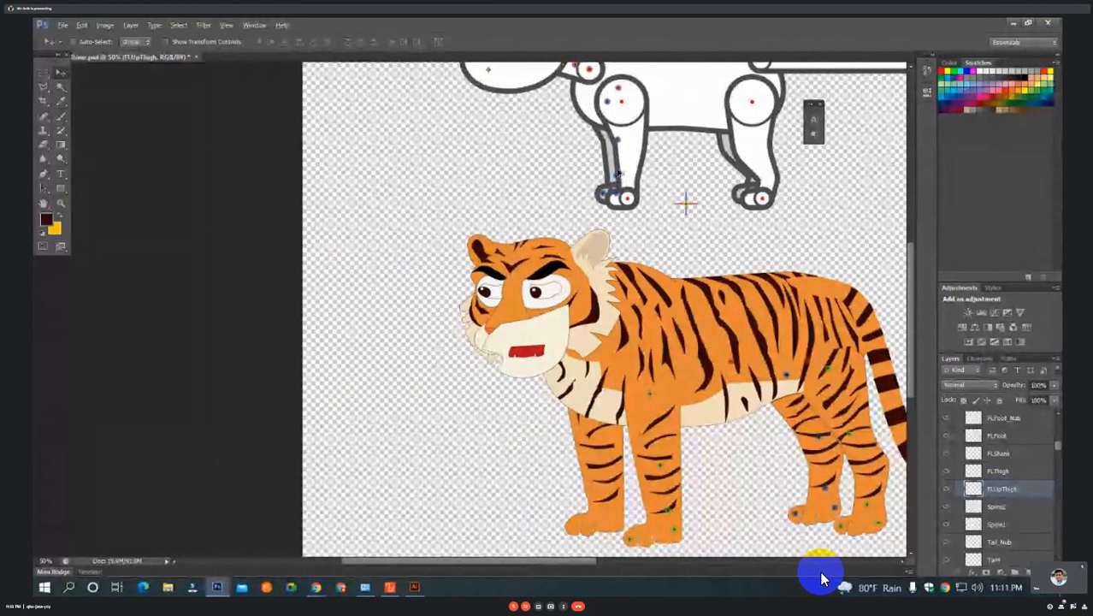
Move the FRFoot bone point to the heel and FRFoot_Nub to the toes of the tiger's far front paw.
drag(617, 190, 620, 520)
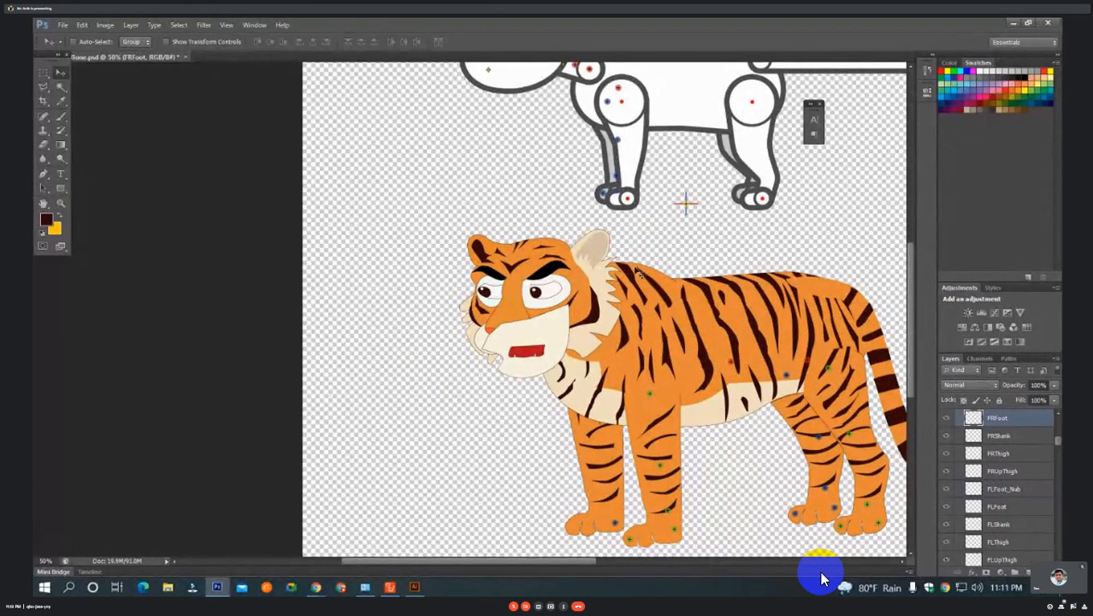
click(605, 196)
drag(605, 196, 574, 529)
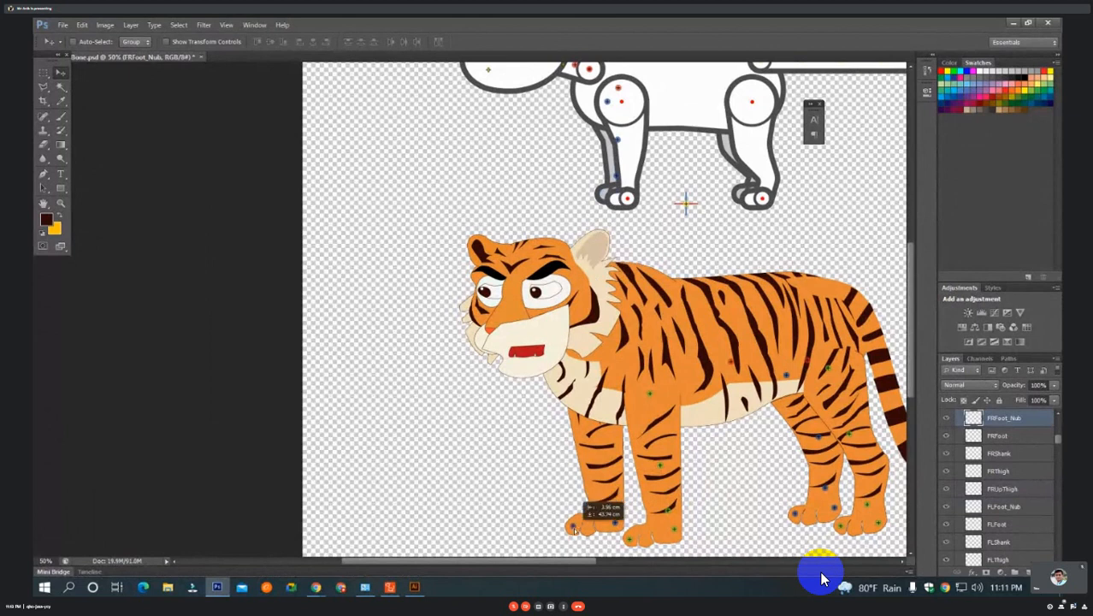
drag(575, 529, 573, 528)
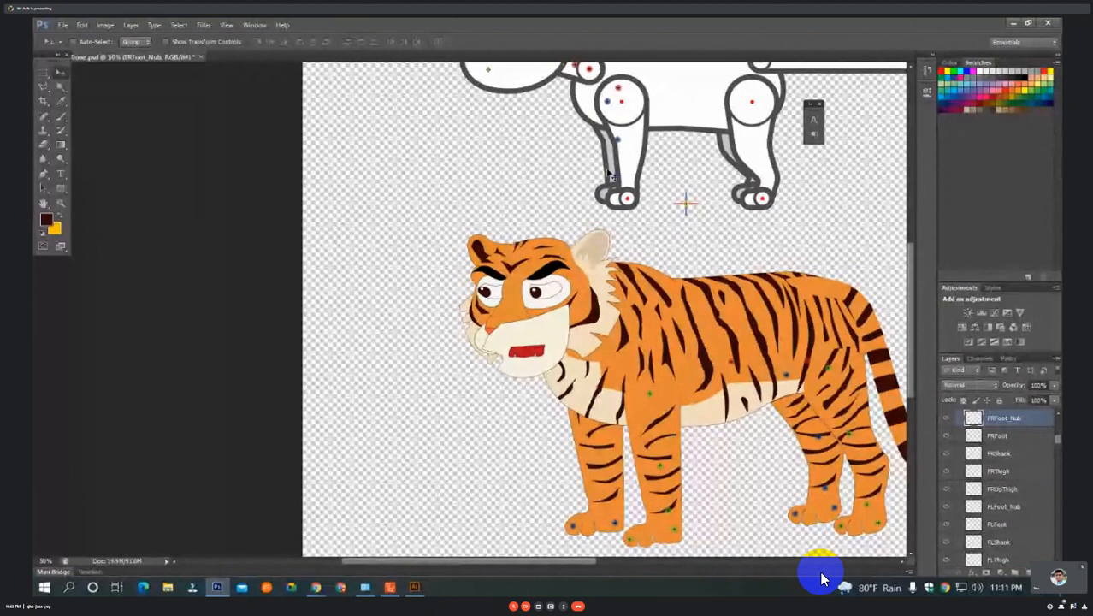
Move the FRShank bone point to the ankle and FRThigh to the knee of the tiger's far front leg.
drag(651, 226, 659, 224)
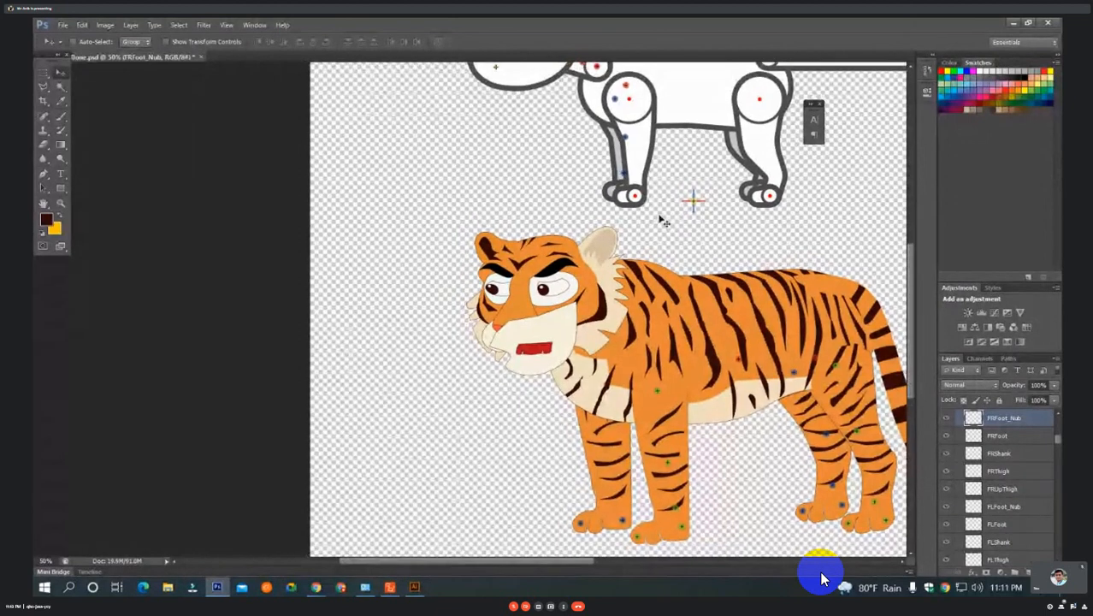
ctrl+click(626, 175)
mouse_move(626, 175)
mouse_down()
mouse_move(643, 294)
mouse_move(621, 503)
mouse_up()
drag(638, 318, 655, 321)
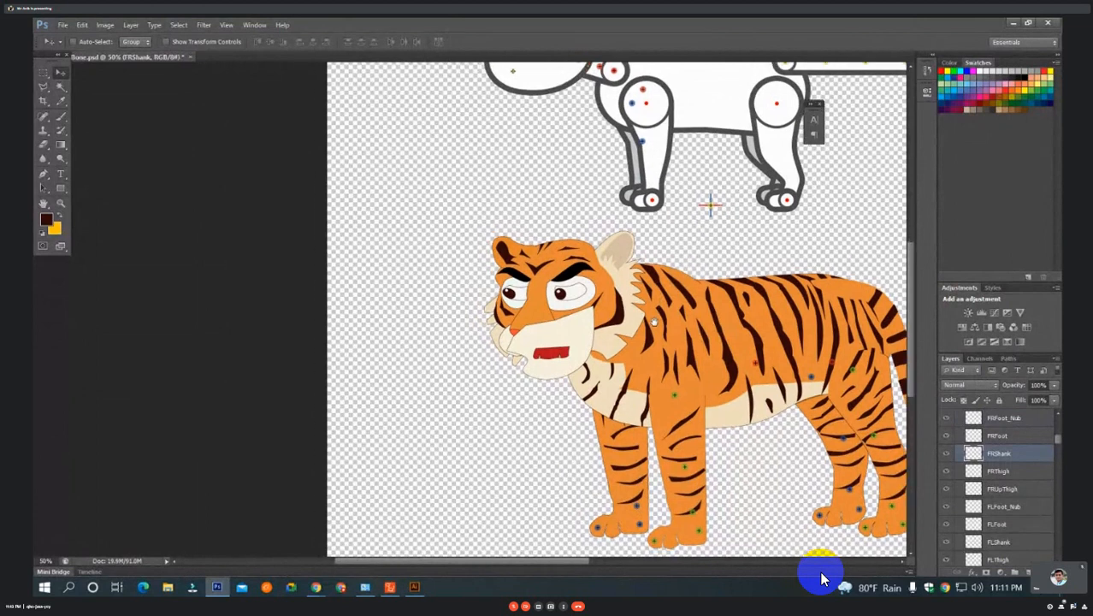
ctrl+click(645, 145)
mouse_move(645, 145)
mouse_down()
mouse_move(626, 467)
mouse_move(636, 469)
mouse_up()
Place the FRUpThigh bone point on the lower chest above the far front leg, and nudge FRThigh slightly forward.
drag(670, 401, 668, 377)
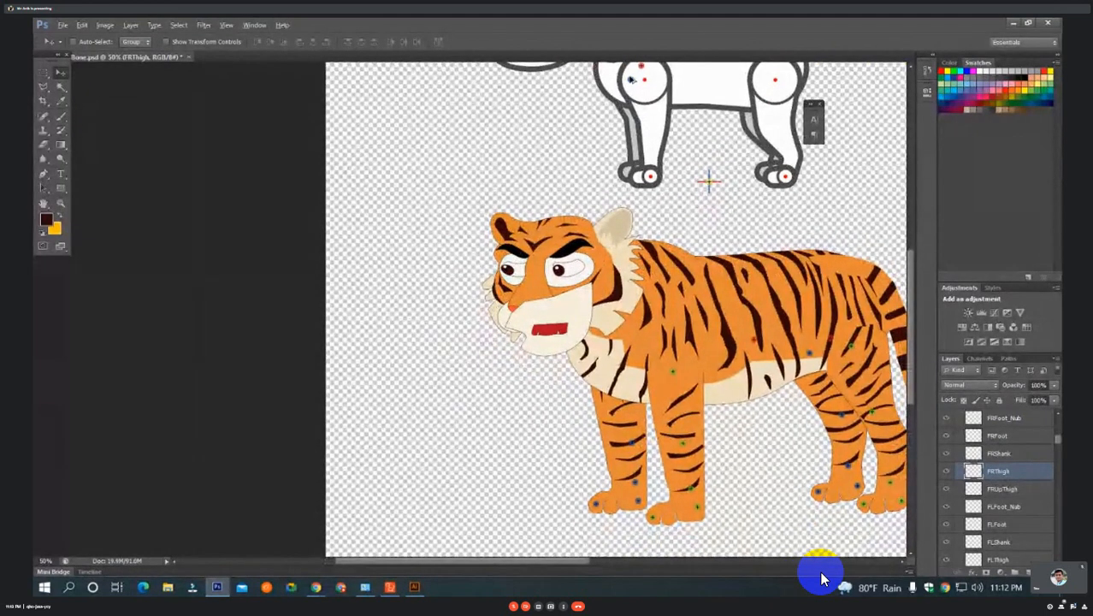
drag(632, 79, 617, 390)
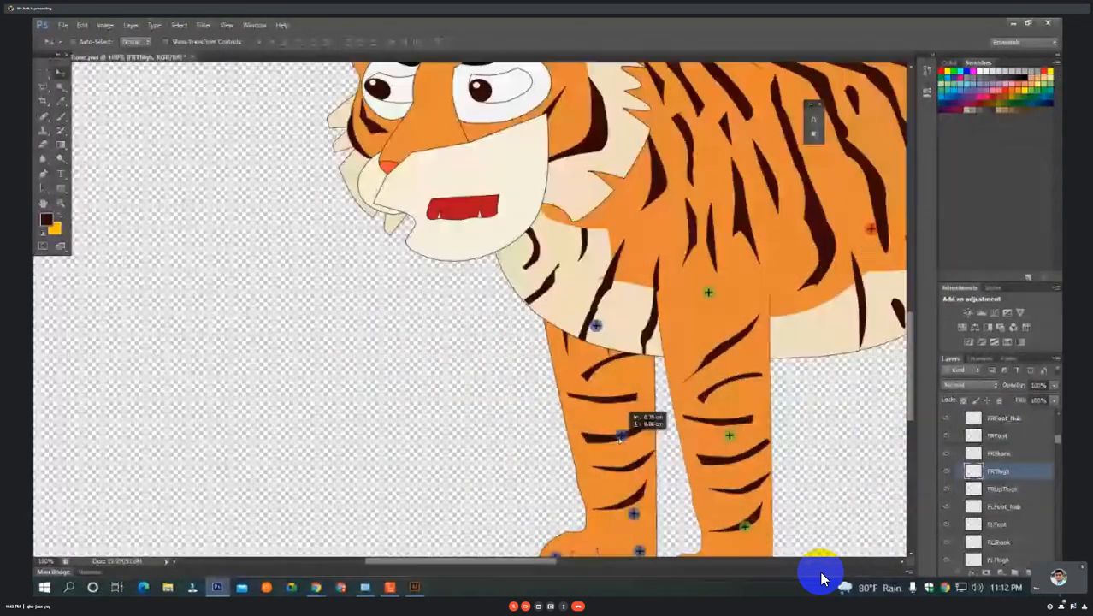
drag(622, 437, 615, 435)
alt+click(631, 345)
alt+click(631, 345)
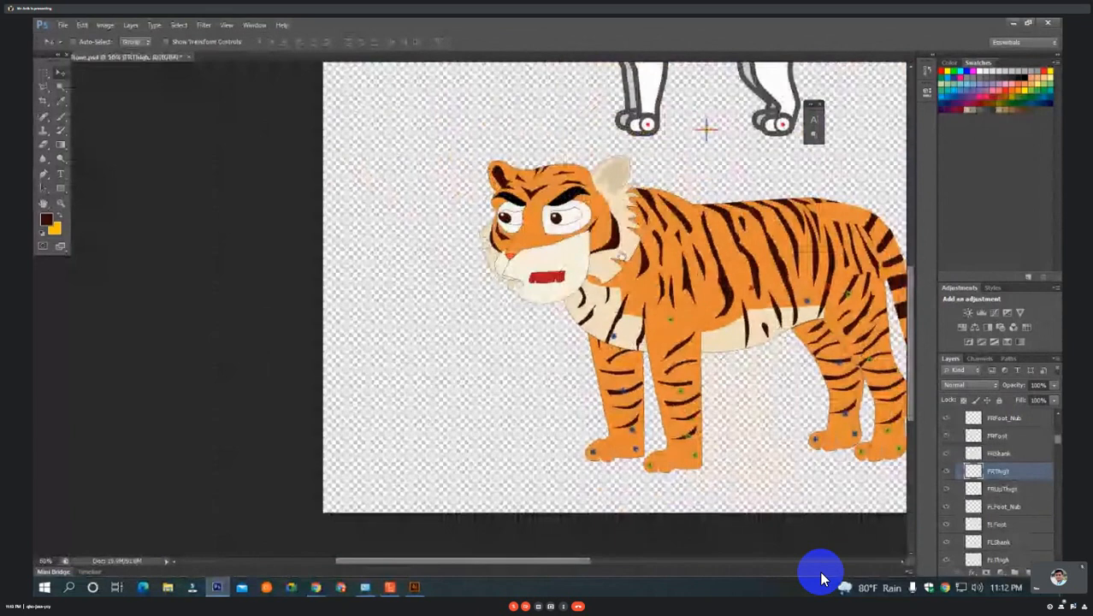
Raise the FRUpThigh bone point slightly on the tiger's chest.
drag(619, 258, 588, 360)
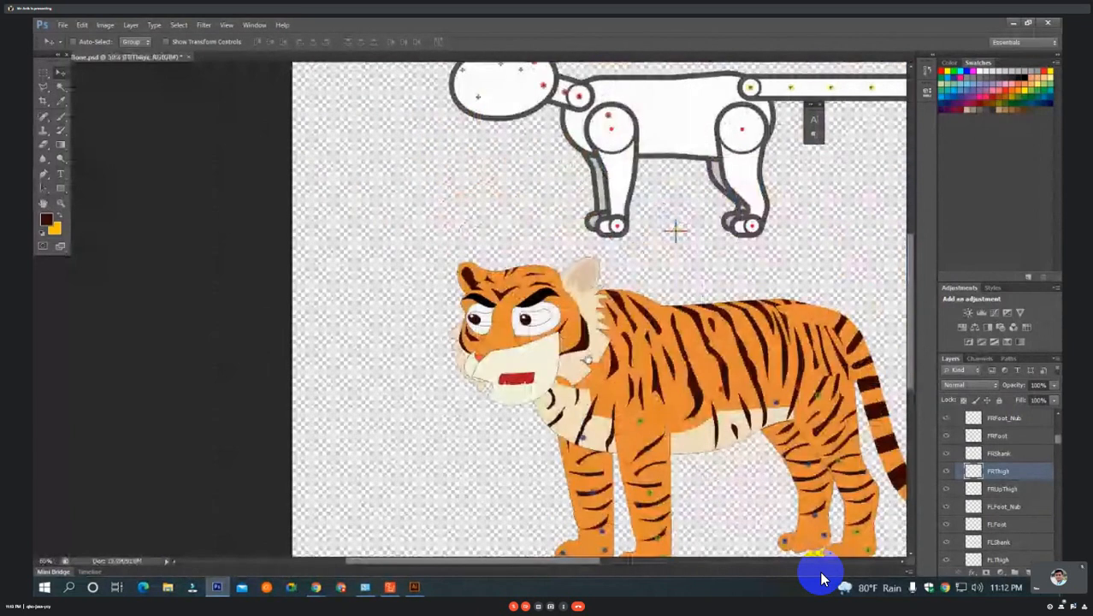
drag(589, 360, 579, 325)
ctrl+click(575, 406)
drag(575, 408, 574, 397)
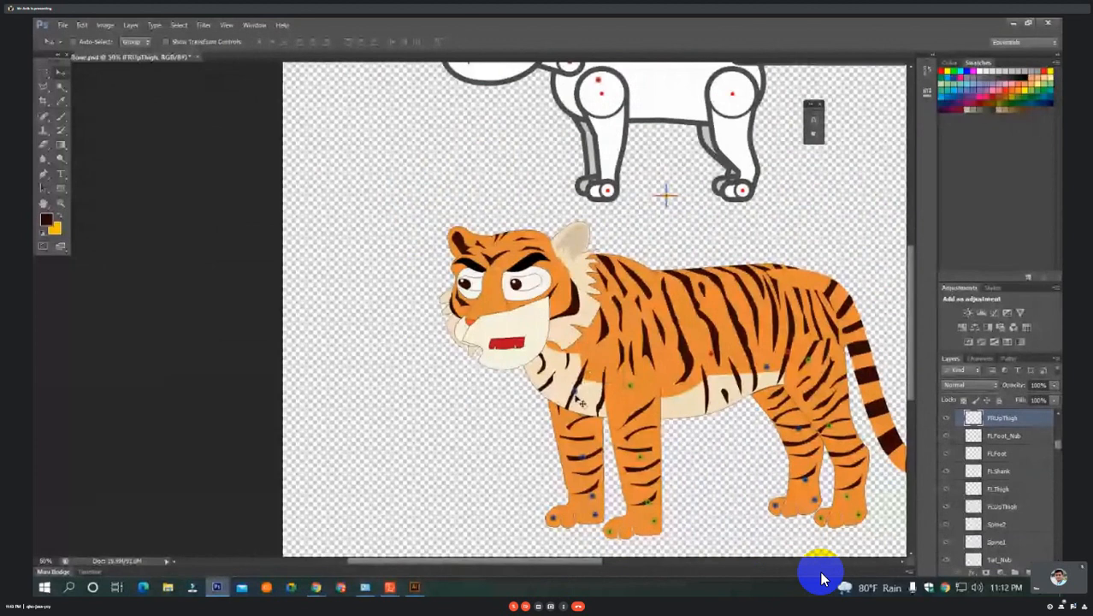
Move the Spine2 bone point onto the front of the tiger's shoulder, and shift Spine1 slightly forward on the torso.
alt+click(621, 320)
alt+click(620, 320)
key(ctrl+plus)
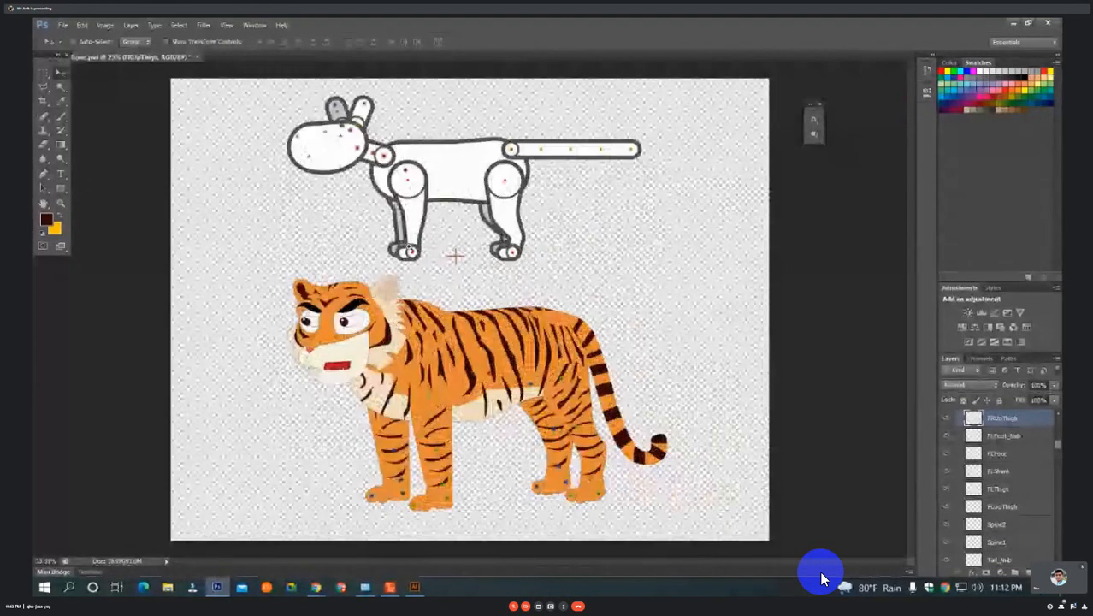
key(ctrl+plus)
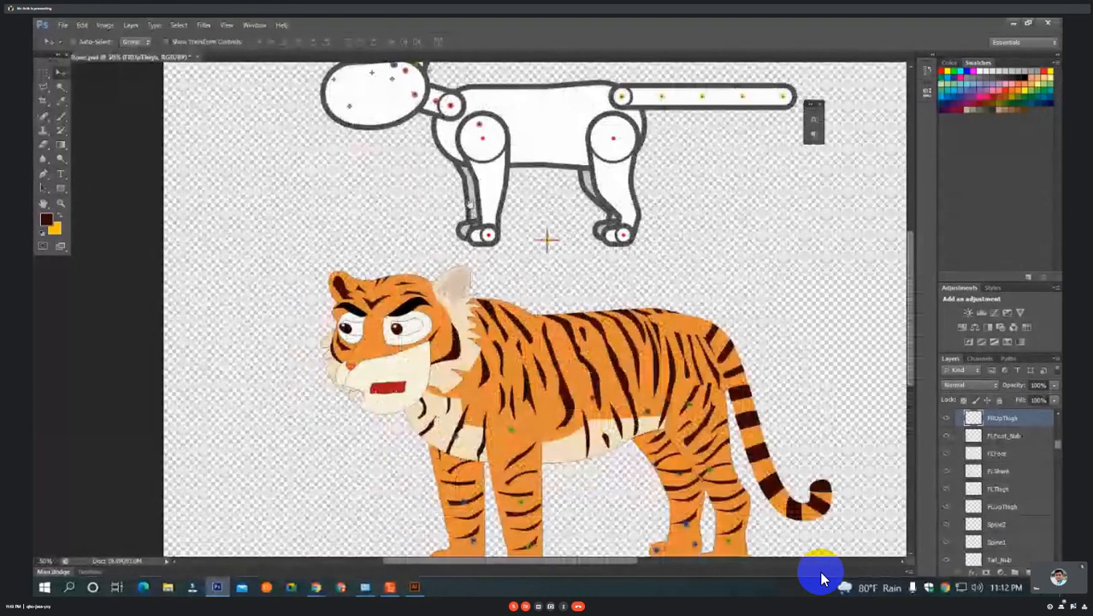
ctrl+click(480, 124)
mouse_move(480, 125)
mouse_down()
mouse_move(505, 128)
mouse_move(501, 111)
mouse_move(533, 114)
mouse_move(516, 112)
mouse_move(475, 409)
mouse_move(484, 412)
mouse_up()
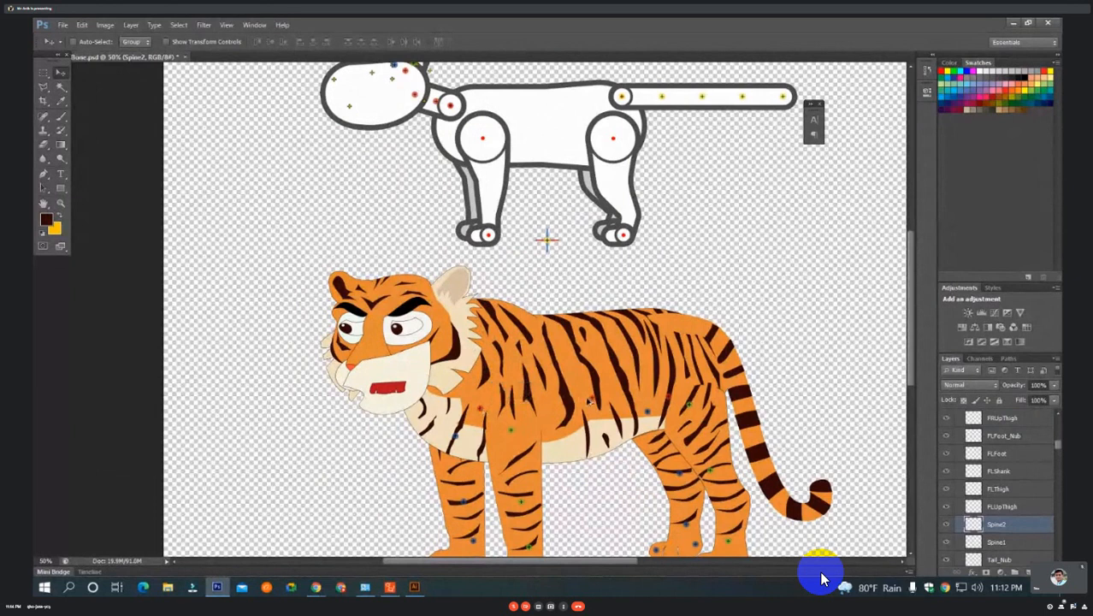
click(594, 401)
mouse_move(595, 405)
mouse_down()
mouse_move(585, 400)
mouse_move(636, 419)
mouse_up()
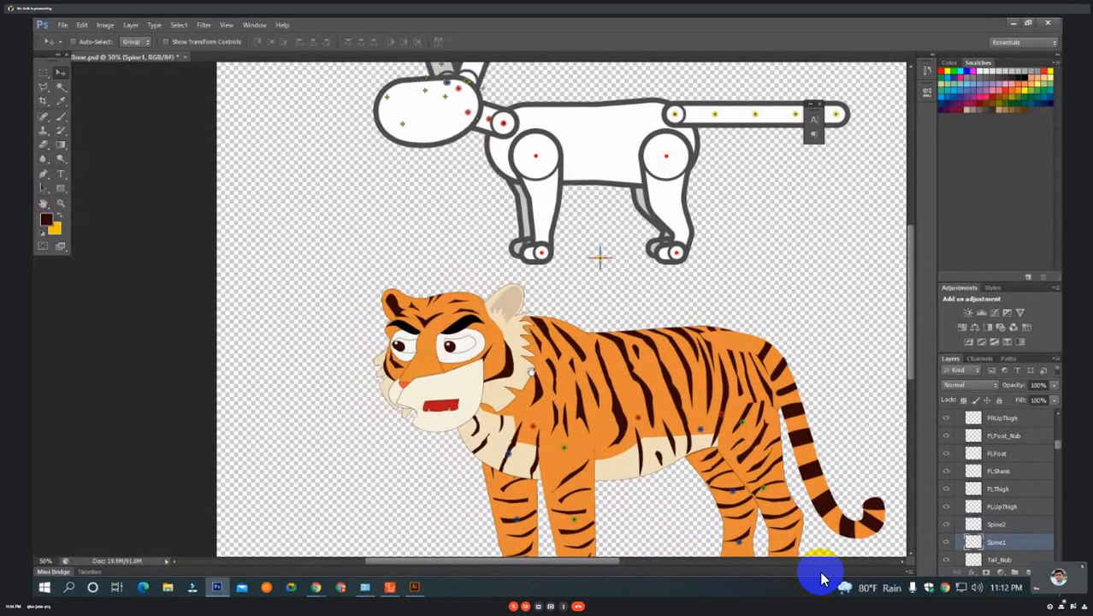
key(ctrl+plus)
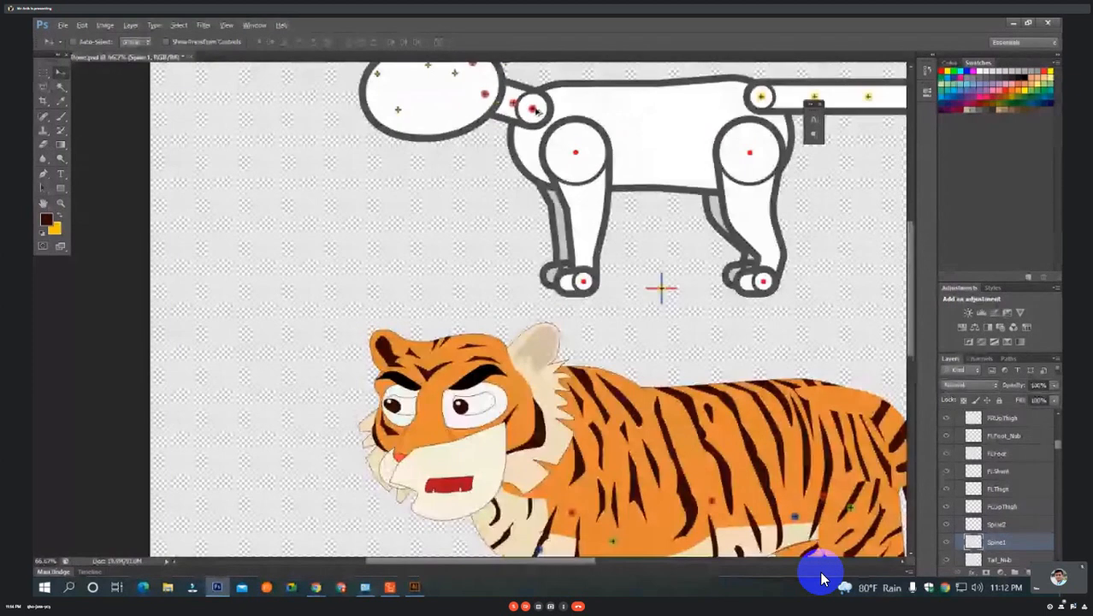
click(533, 110)
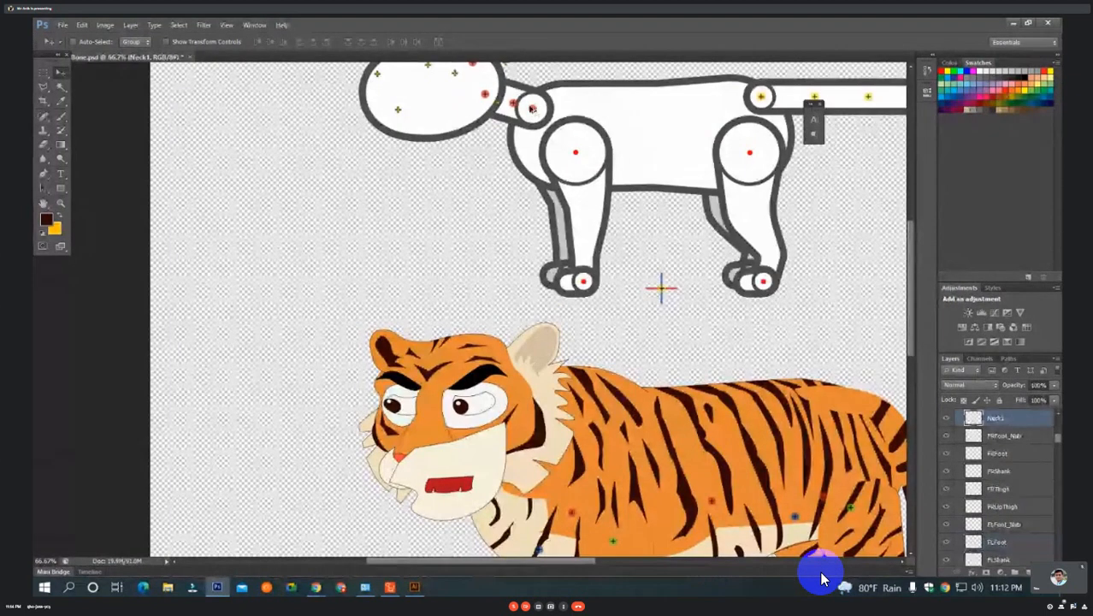
ctrl+click(541, 107)
drag(541, 107, 629, 107)
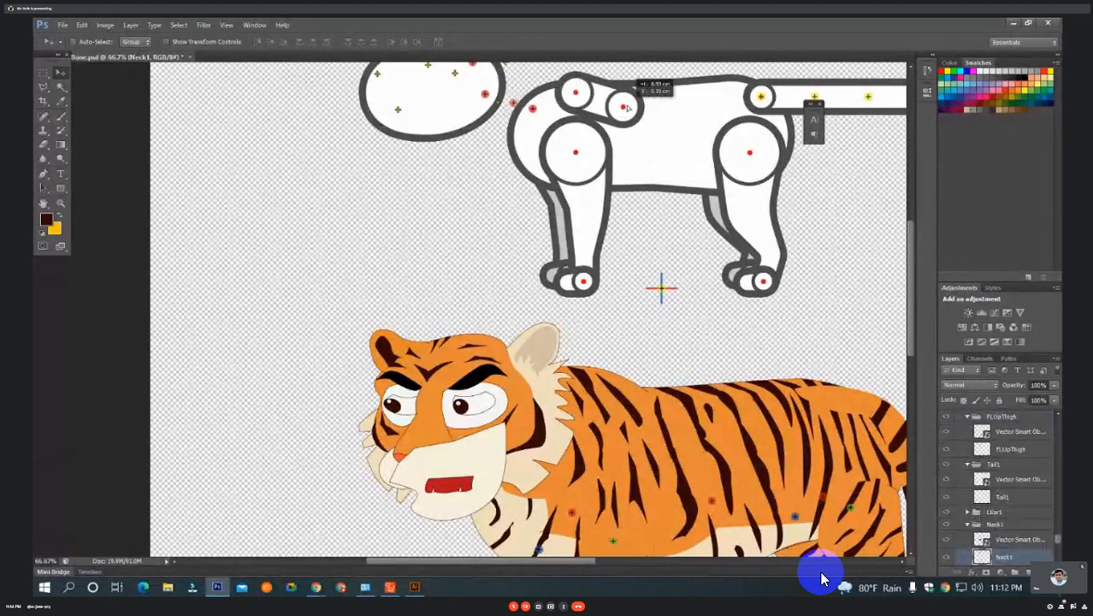
key(ctrl+z)
Move the Neck1 bone point to the base of the tiger's neck, above the near shoulder.
ctrl+click(535, 110)
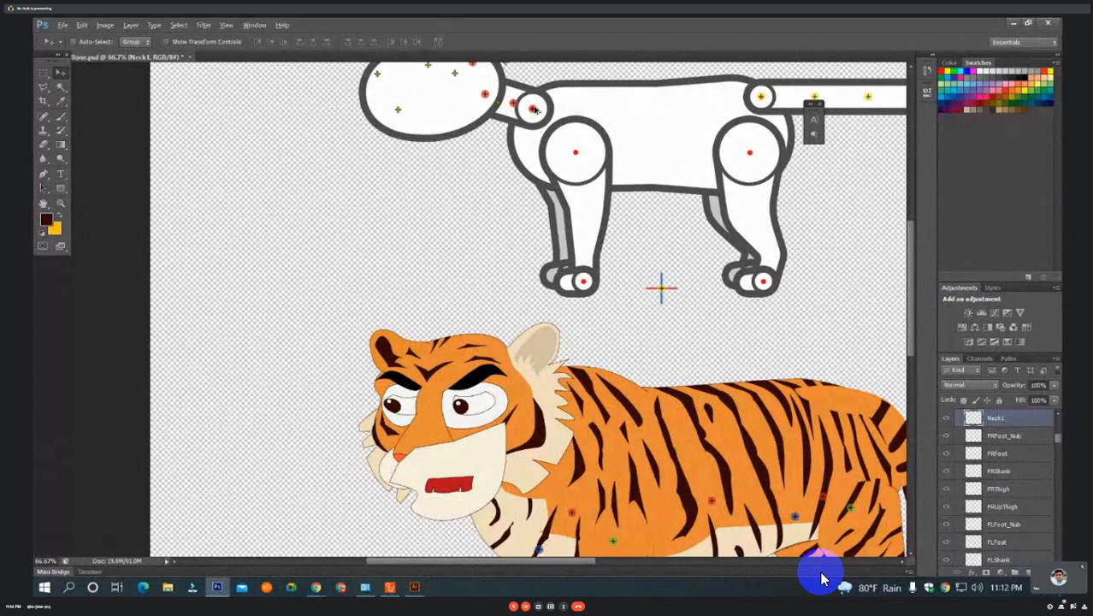
mouse_move(534, 109)
mouse_down()
mouse_move(558, 340)
mouse_move(601, 429)
mouse_move(613, 421)
mouse_up()
drag(589, 371, 671, 272)
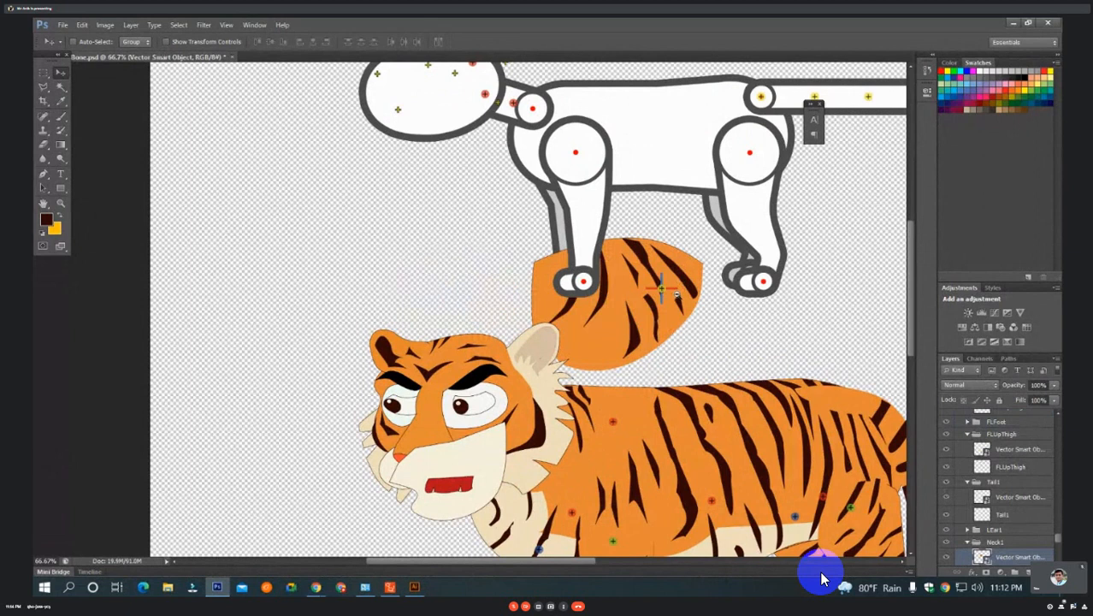
scroll(676, 295, down, 1)
scroll(676, 295, down, 1)
alt+click(676, 295)
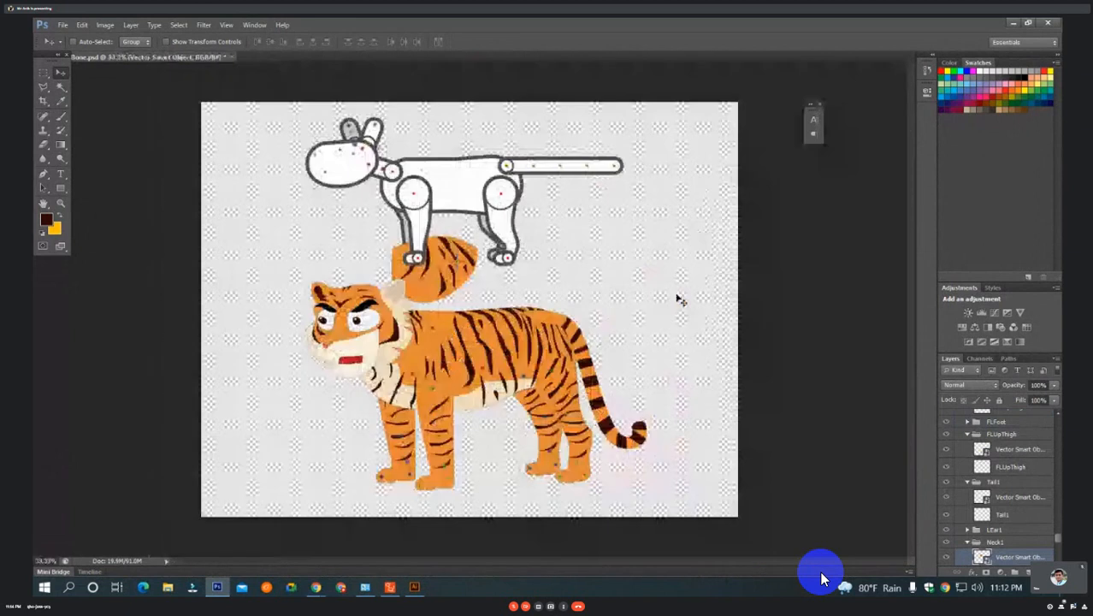
key(ctrl+z)
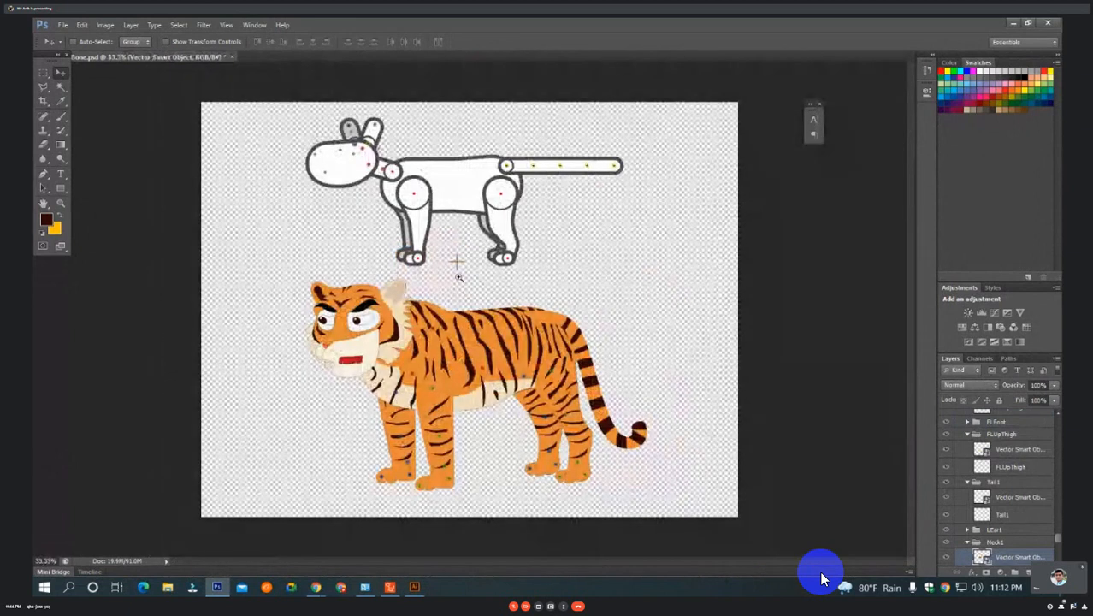
click(459, 277)
drag(392, 287, 456, 311)
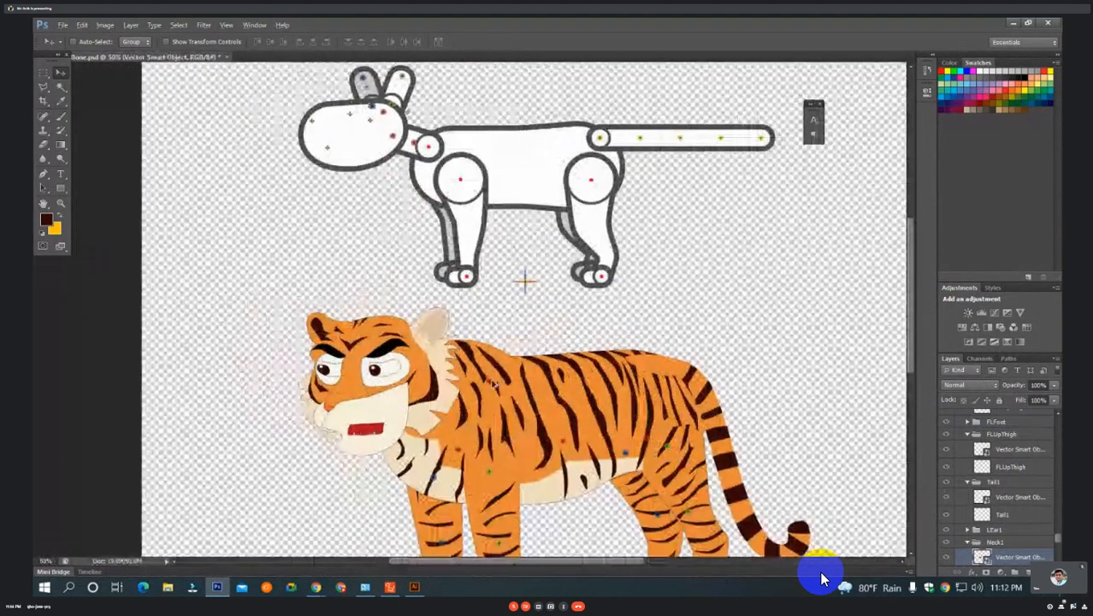
Move the Neck2 bone point to the front of the tiger's neck, just behind the cheek fur.
ctrl+click(492, 387)
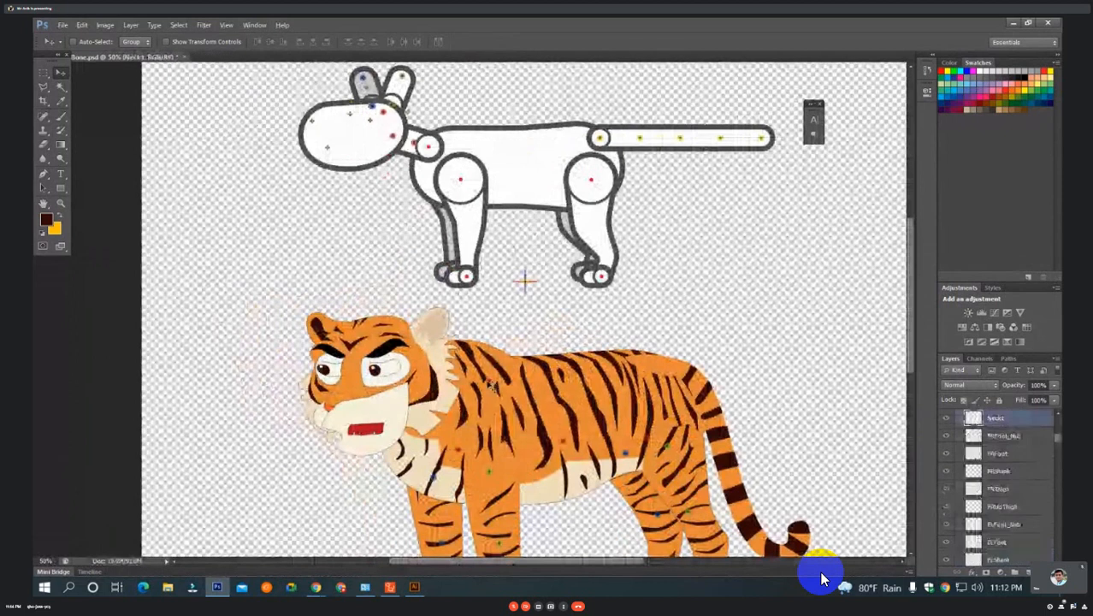
drag(423, 141, 605, 376)
ctrl+click(561, 148)
ctrl+click(638, 360)
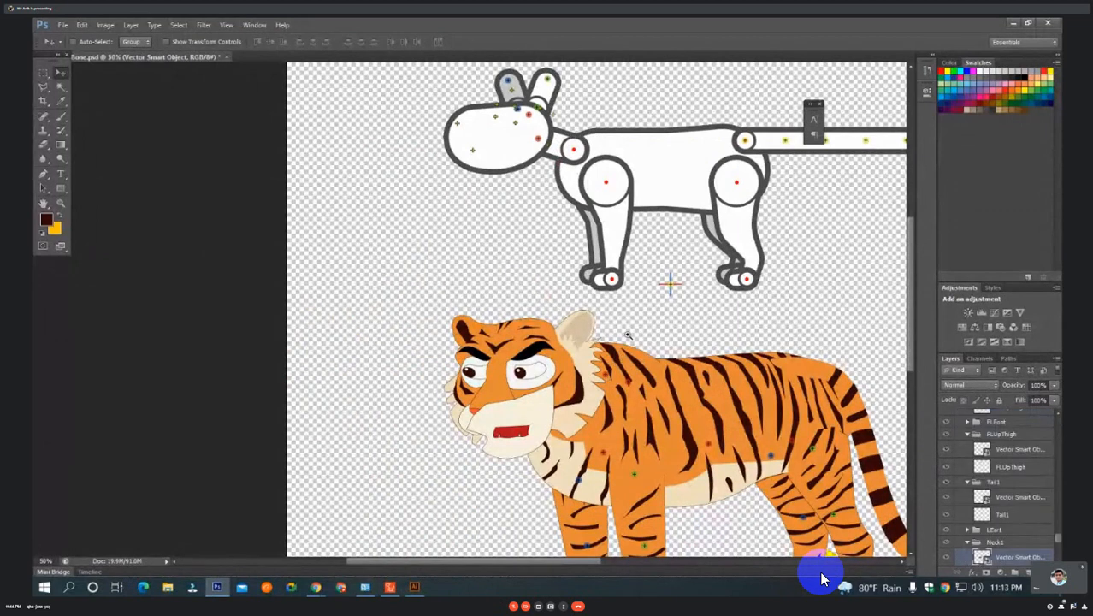
Place the Head bone point on the rear of the tiger's cheek, ahead of the Neck2 point.
scroll(627, 336, up, 1)
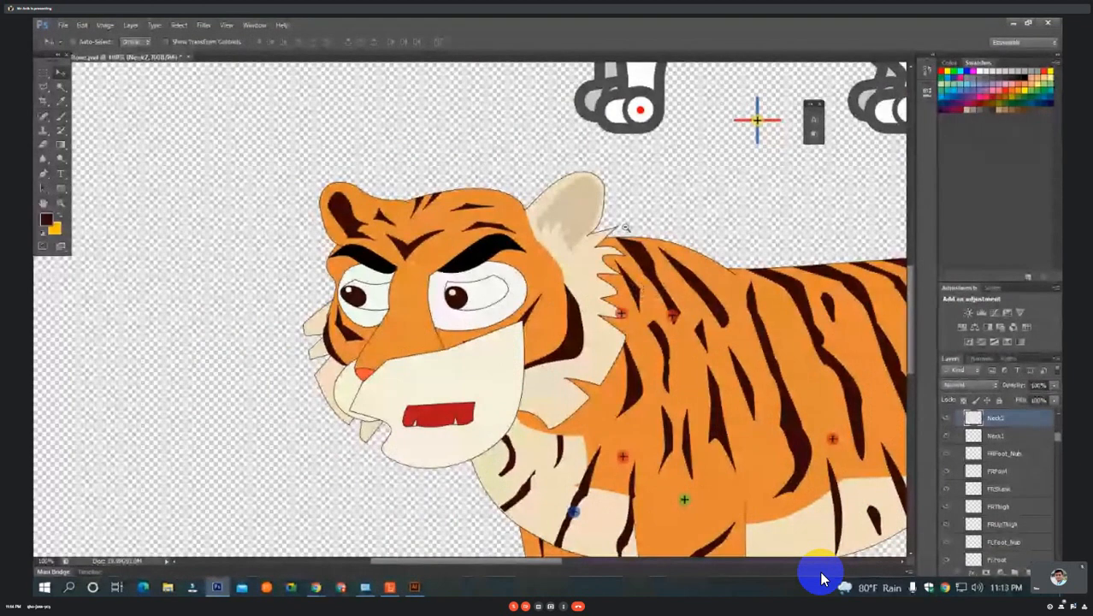
scroll(646, 293, down, 2)
drag(713, 155, 747, 285)
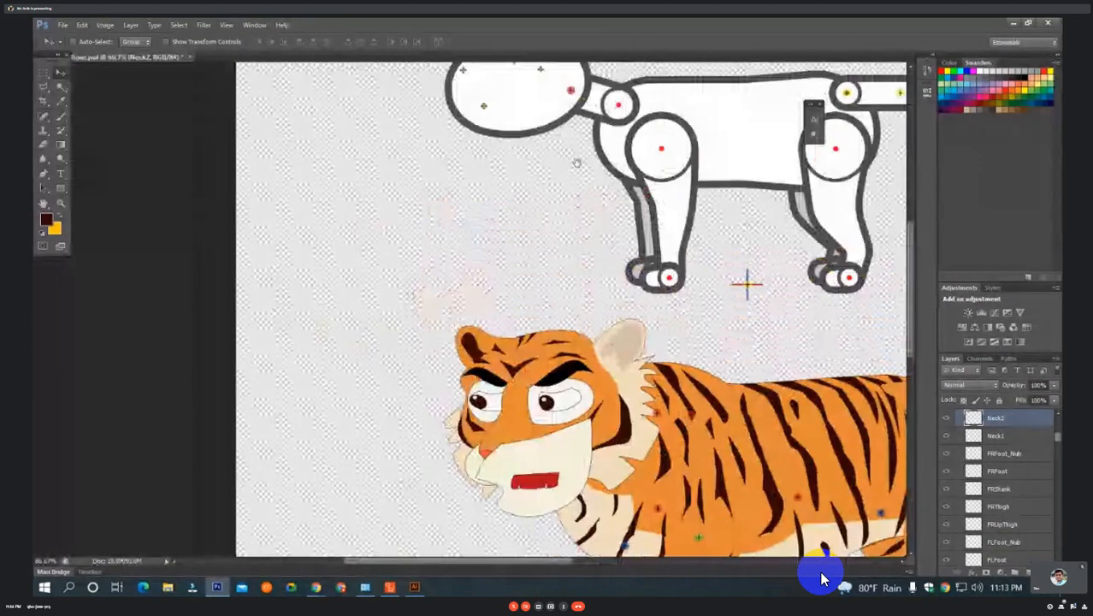
mouse_move(569, 102)
mouse_down()
mouse_move(537, 89)
mouse_move(547, 88)
mouse_move(609, 385)
mouse_move(621, 392)
mouse_up()
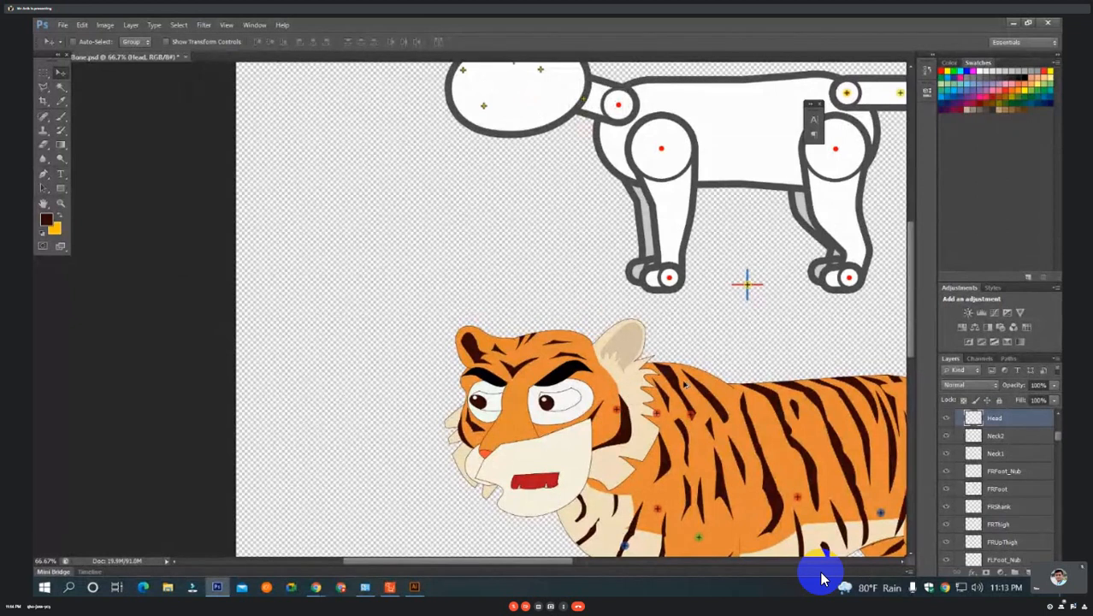
ctrl+click(617, 401)
ctrl+click(601, 381)
drag(602, 382, 627, 390)
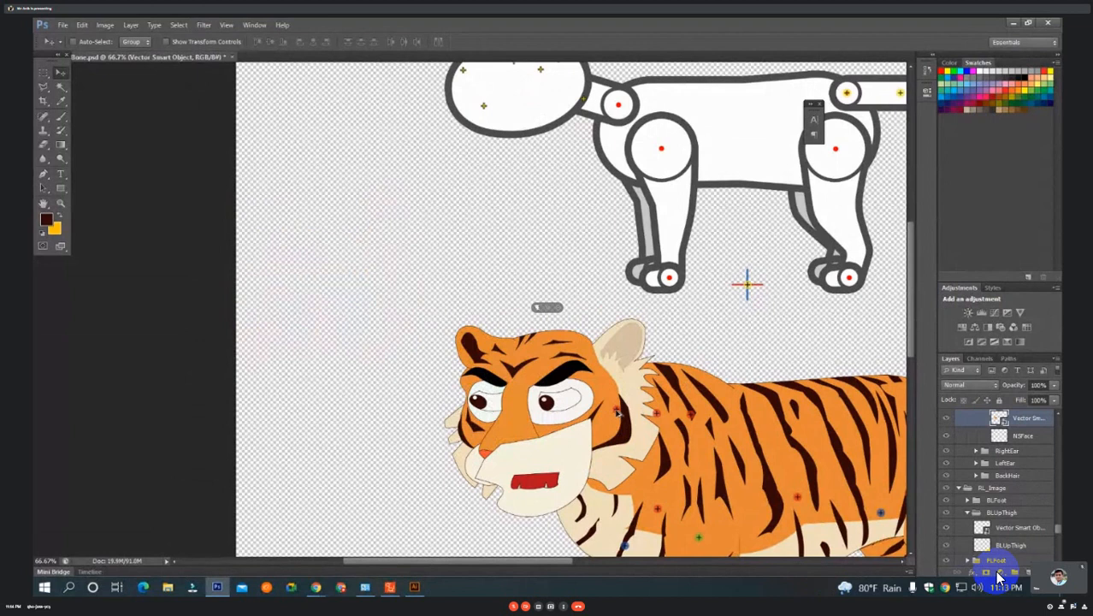
ctrl+click(616, 411)
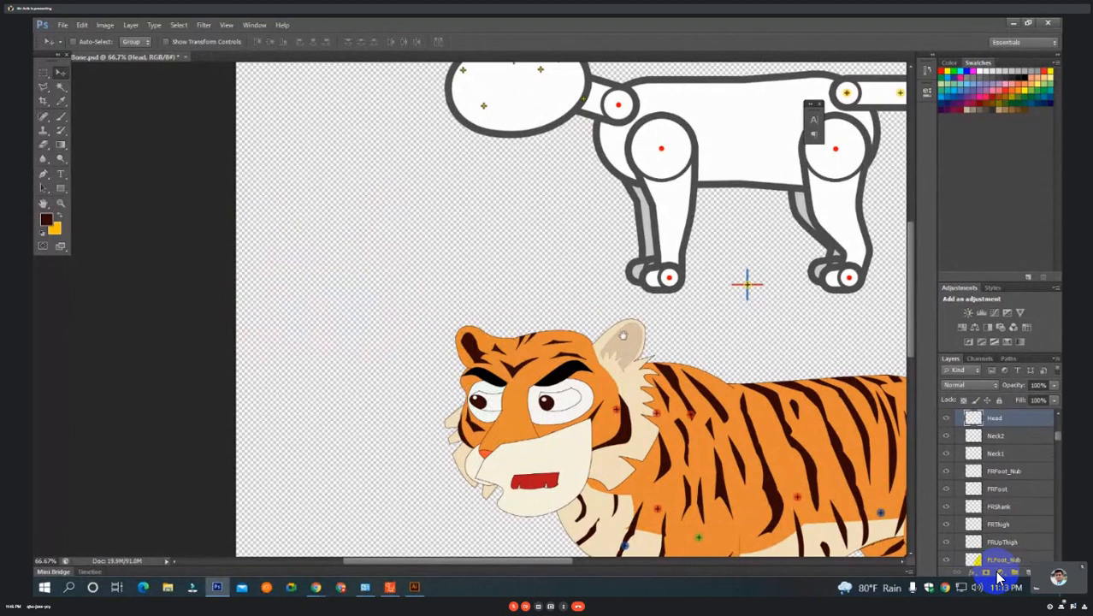
key(ctrl+0)
ctrl+click(358, 224)
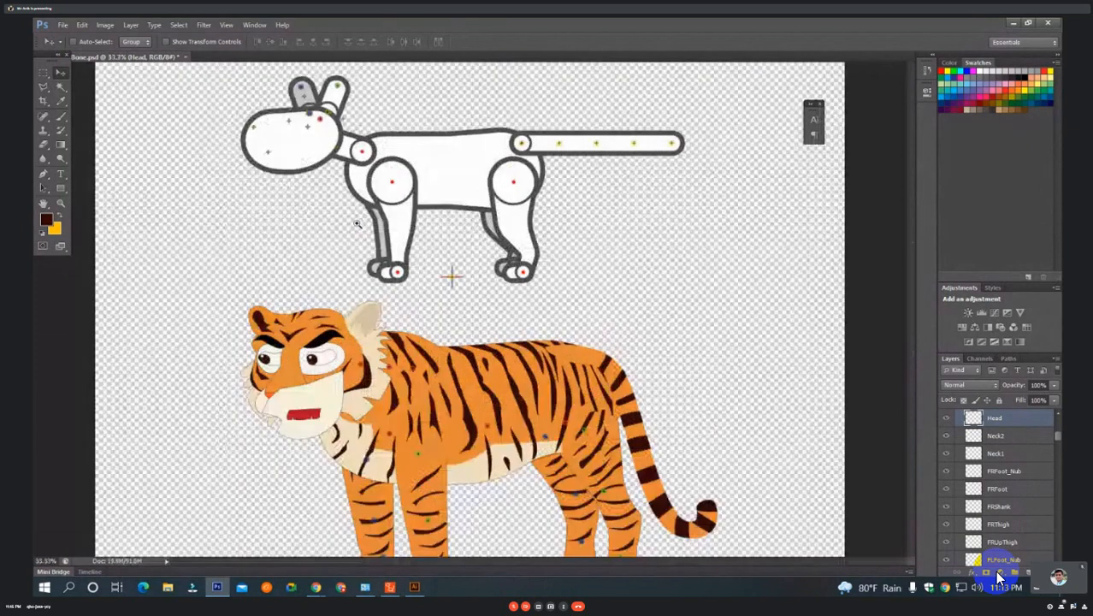
ctrl+click(358, 224)
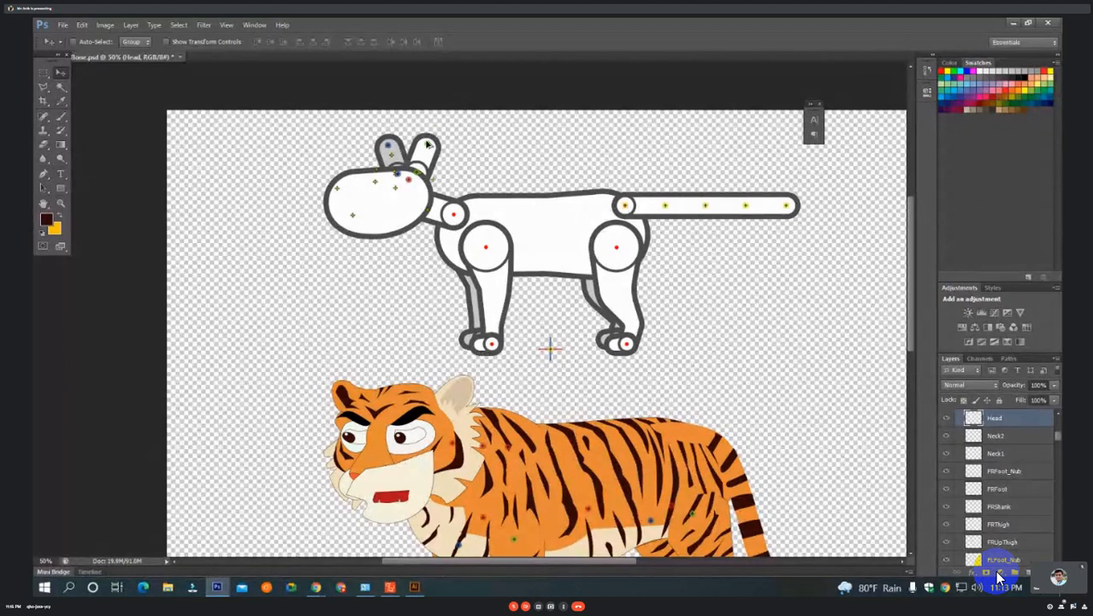
mouse_move(427, 146)
mouse_down()
mouse_move(471, 420)
mouse_move(458, 390)
mouse_move(468, 383)
mouse_up()
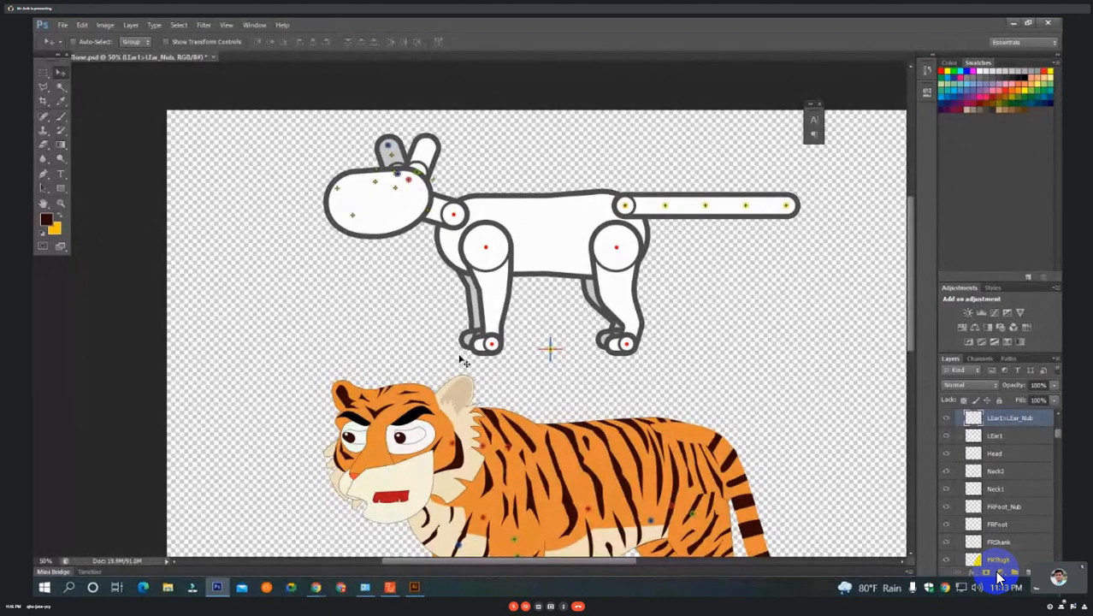
key(ctrl+z)
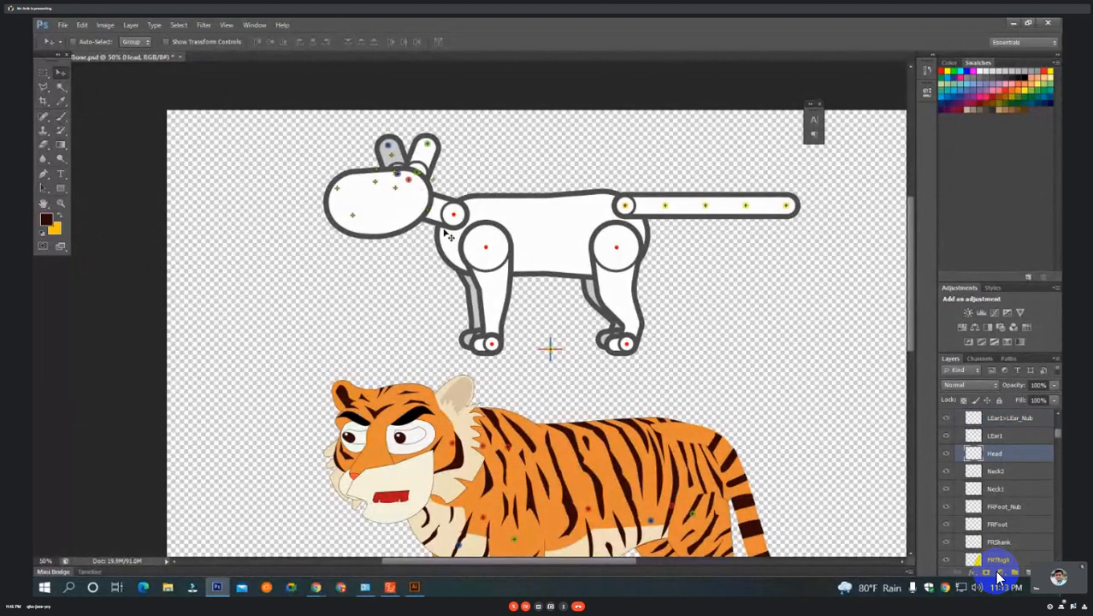
click(425, 170)
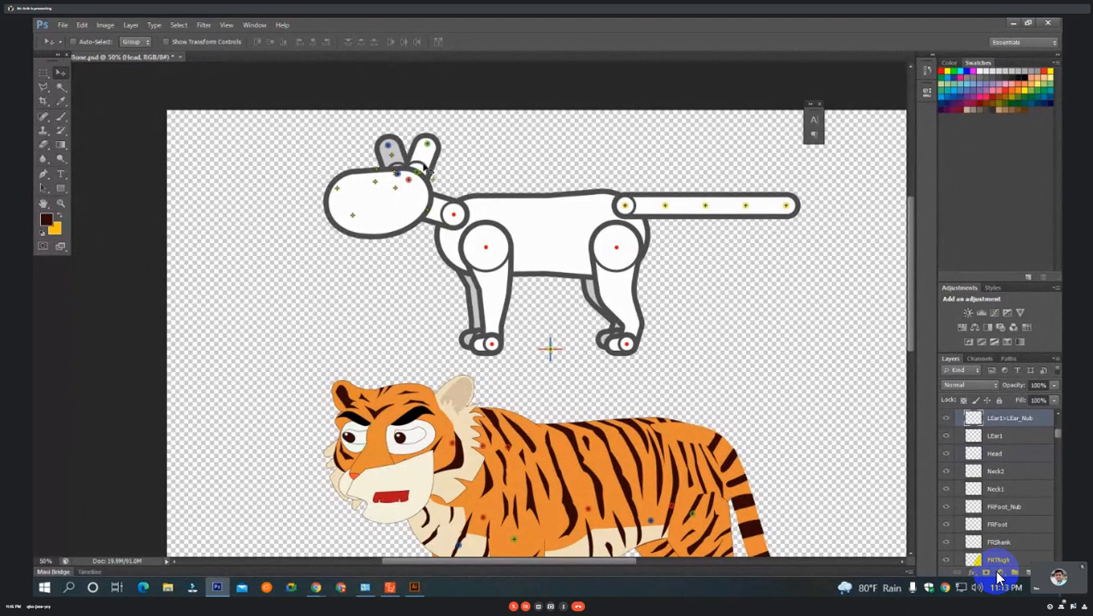
key(ctrl+z)
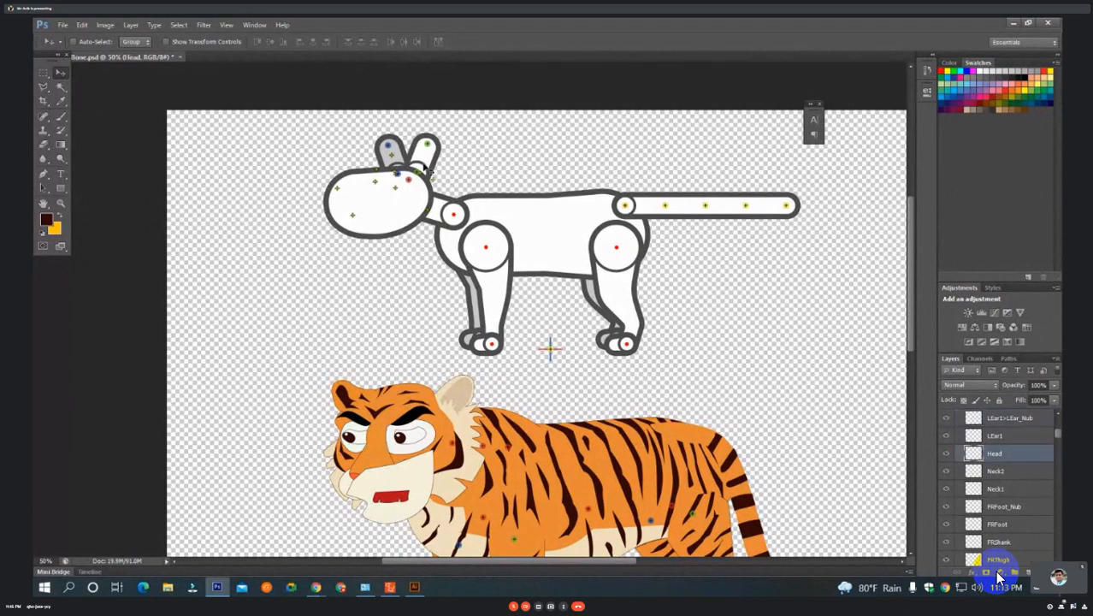
Place the LEar1>LEar_Nub bone point at the tip of the tiger's cream-coloured ear and LEar1 at that ear's base.
click(426, 170)
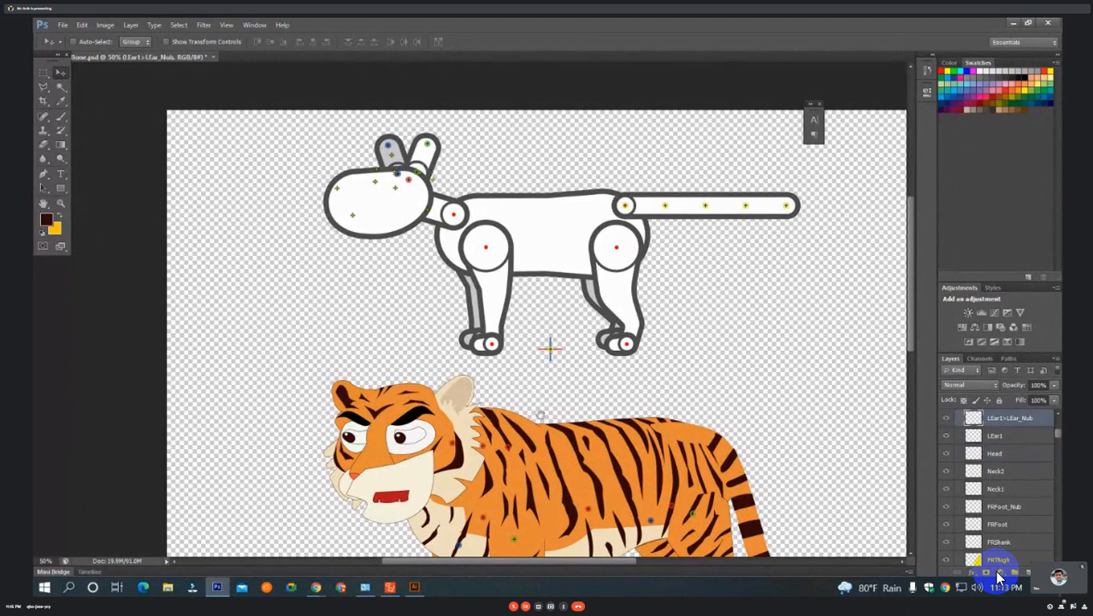
drag(541, 415, 577, 408)
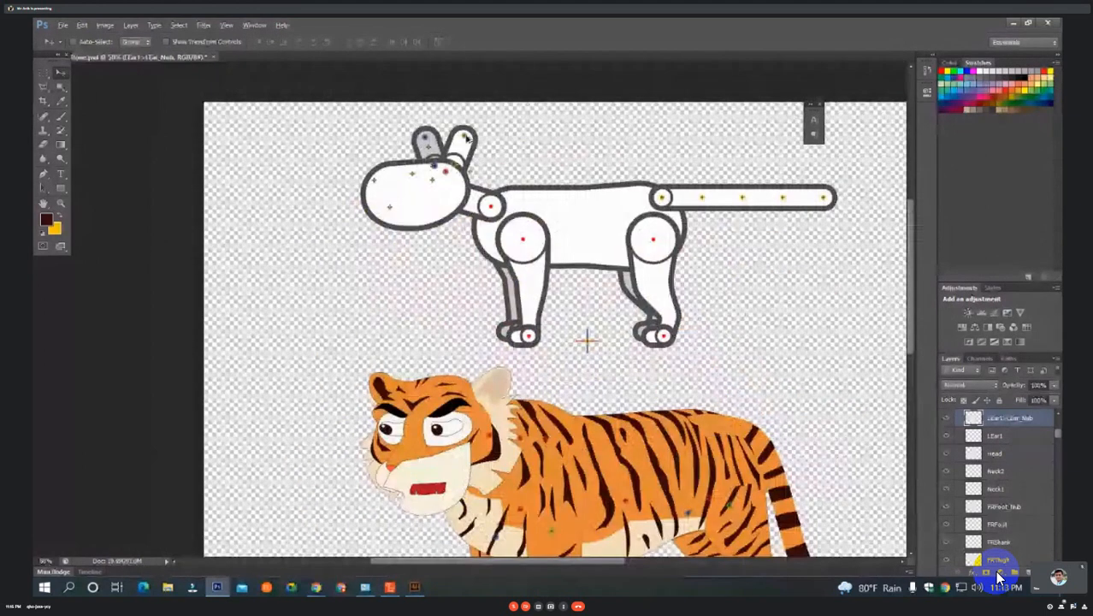
drag(467, 139, 505, 375)
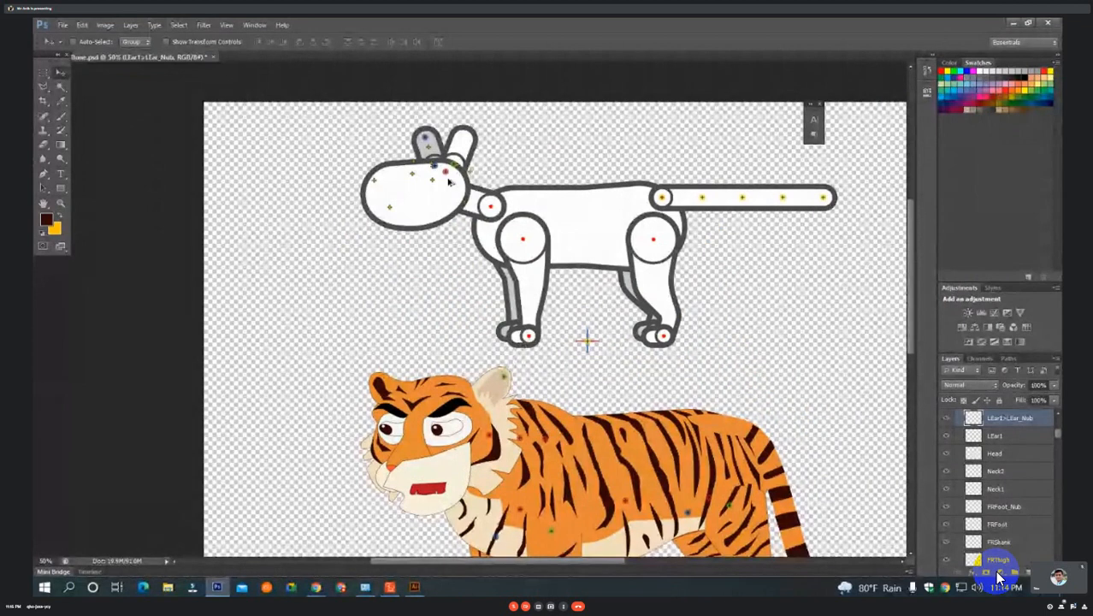
drag(451, 167, 489, 381)
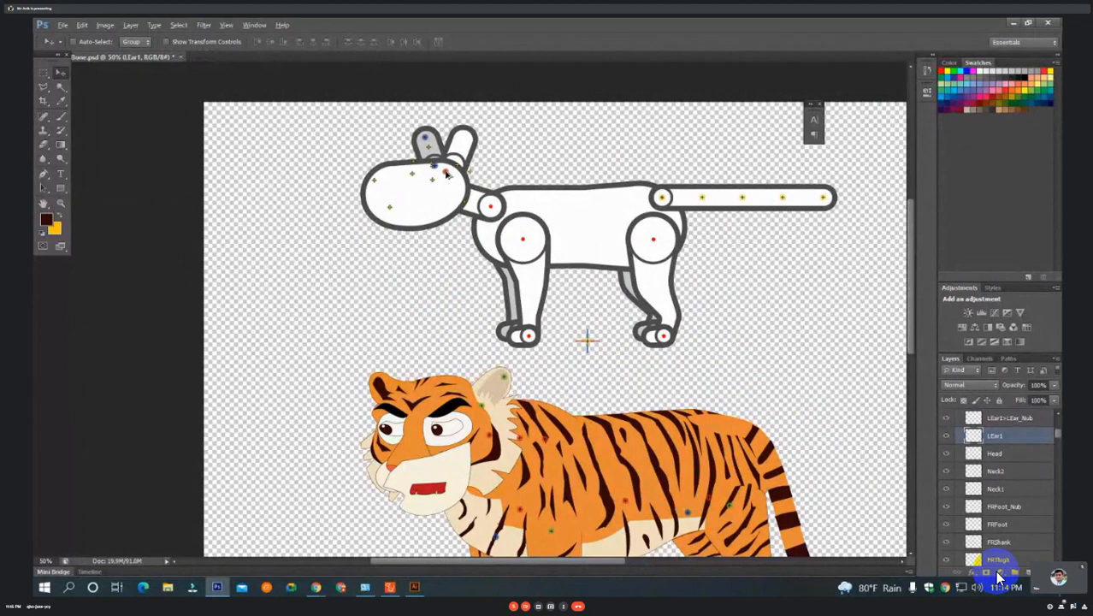
Move Head_Nub to the top of the tiger's head, and REar1 and REar1>REar_Nub to the orange ear's base and tip.
mouse_move(447, 174)
mouse_down()
mouse_move(574, 497)
mouse_move(441, 403)
mouse_move(444, 388)
mouse_up()
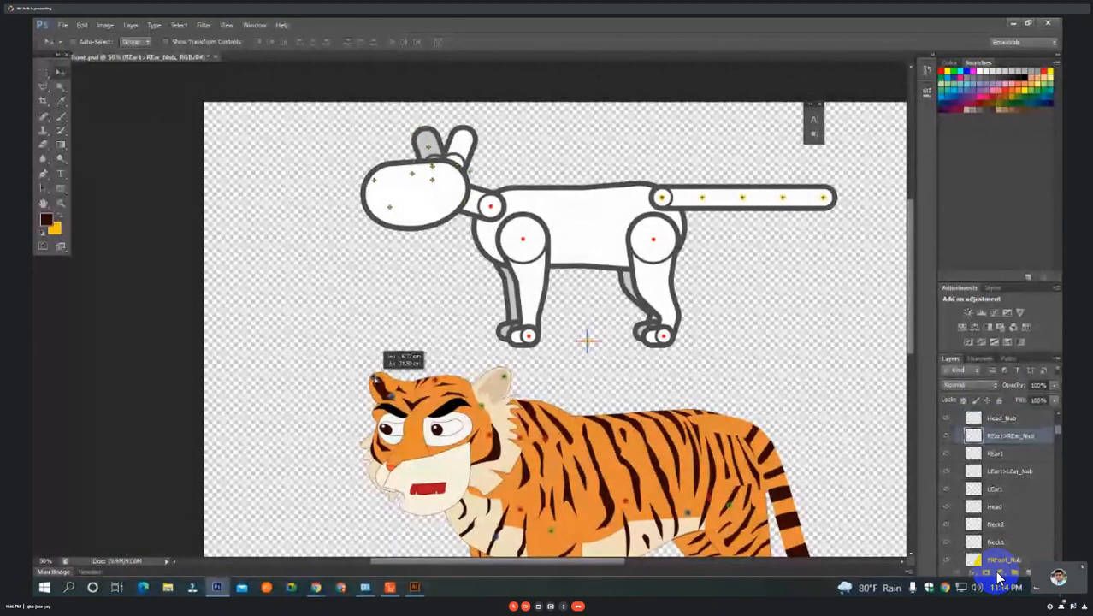
drag(375, 379, 373, 377)
Move the Tail1 bone point from the template onto the tiger's upper rump, ahead of the tail base.
drag(478, 324, 498, 307)
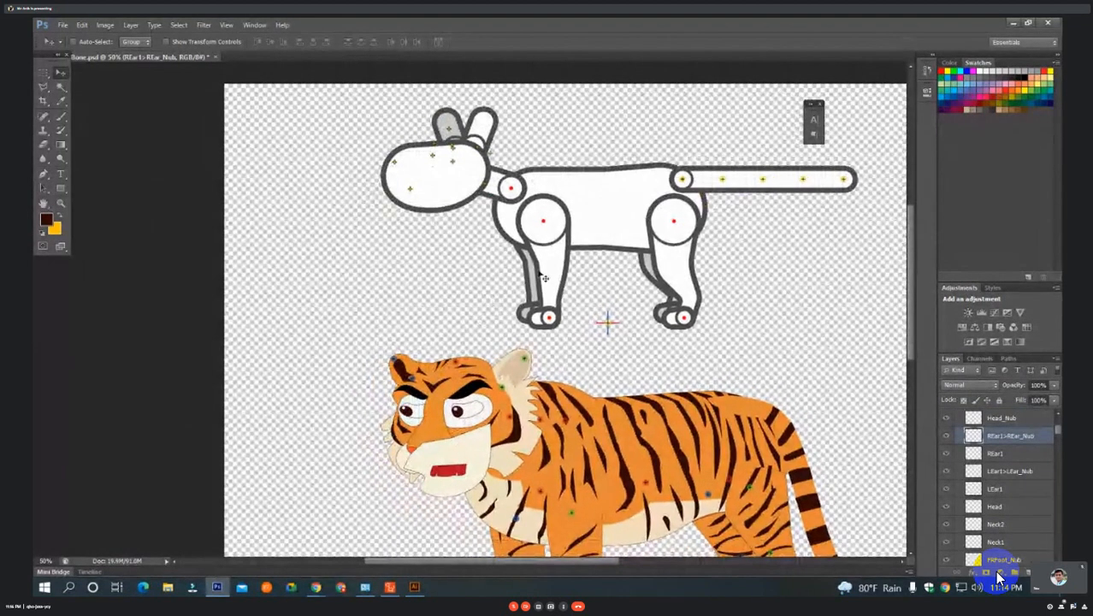
drag(608, 323, 464, 289)
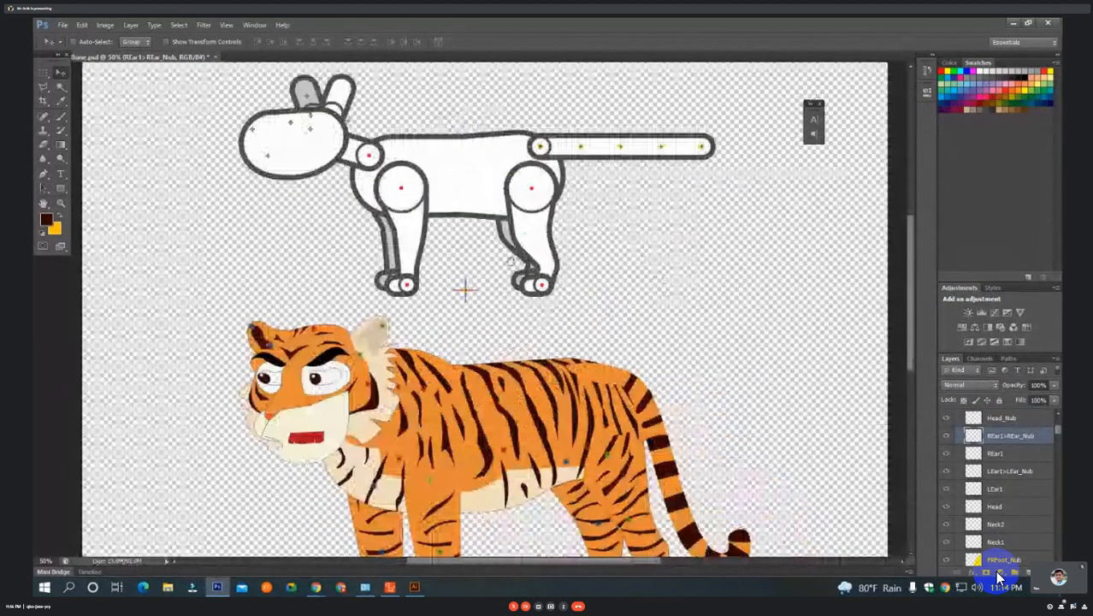
drag(511, 262, 490, 254)
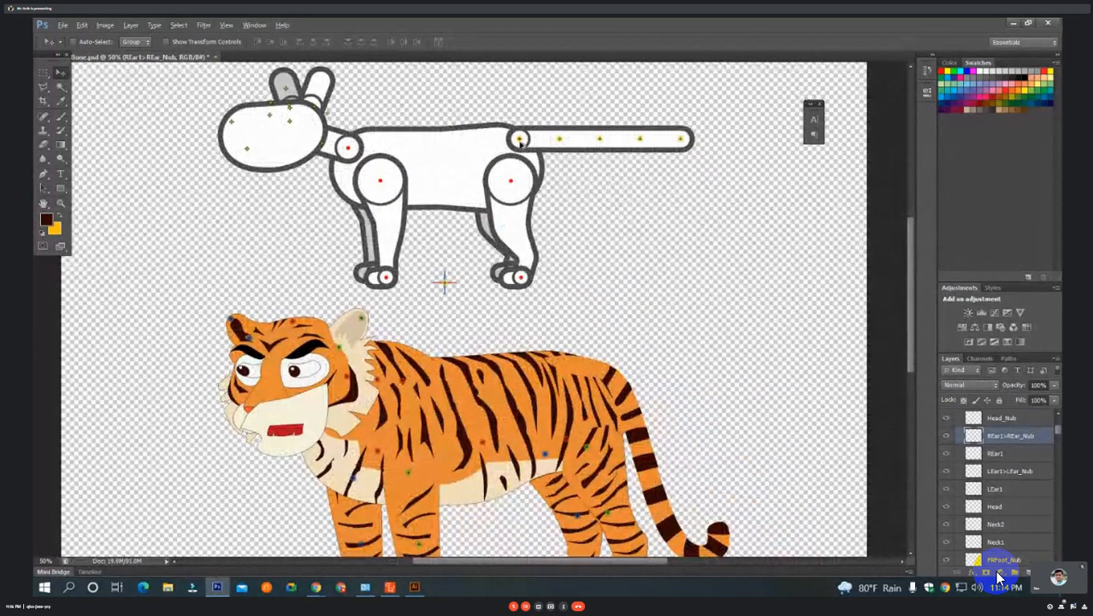
click(521, 142)
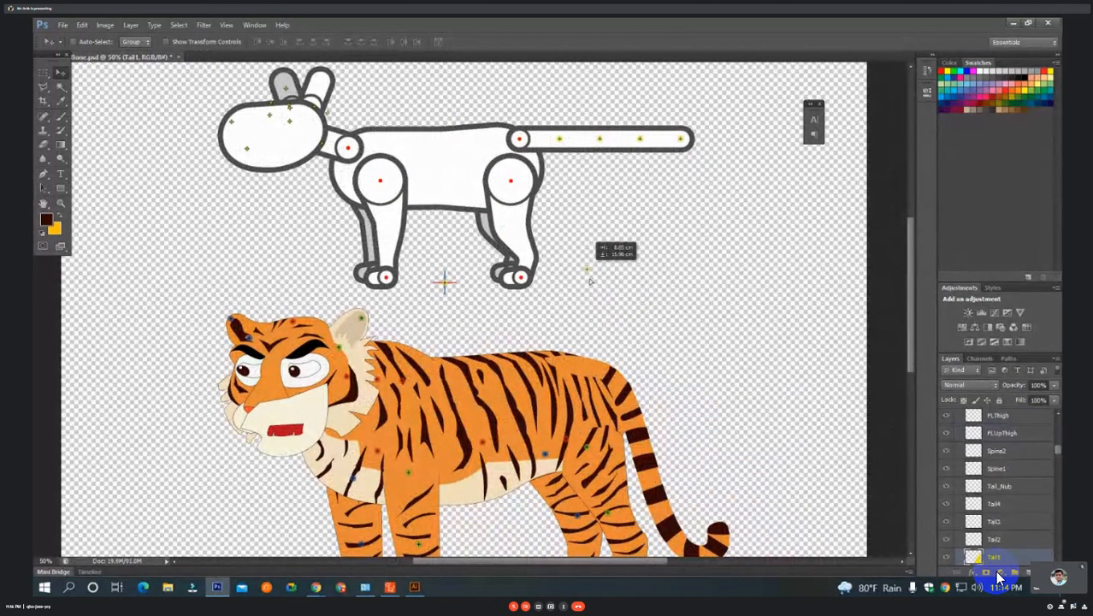
drag(589, 281, 584, 373)
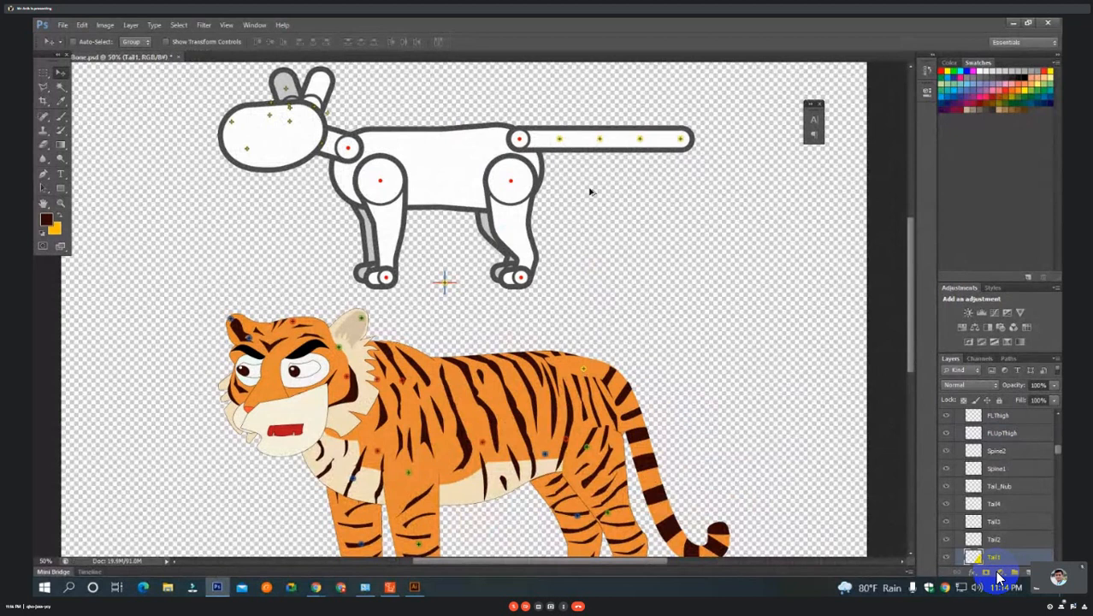
Place the Tail2 bone point where the tail leaves the rump and Tail3 on the upper part of the tail.
drag(592, 329, 517, 288)
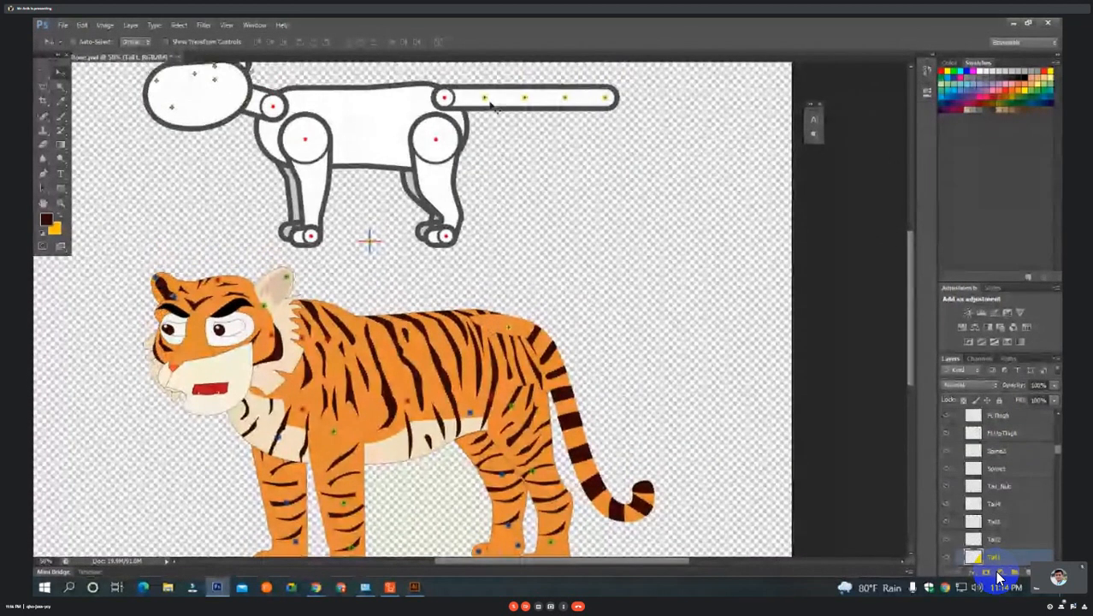
drag(484, 98, 549, 349)
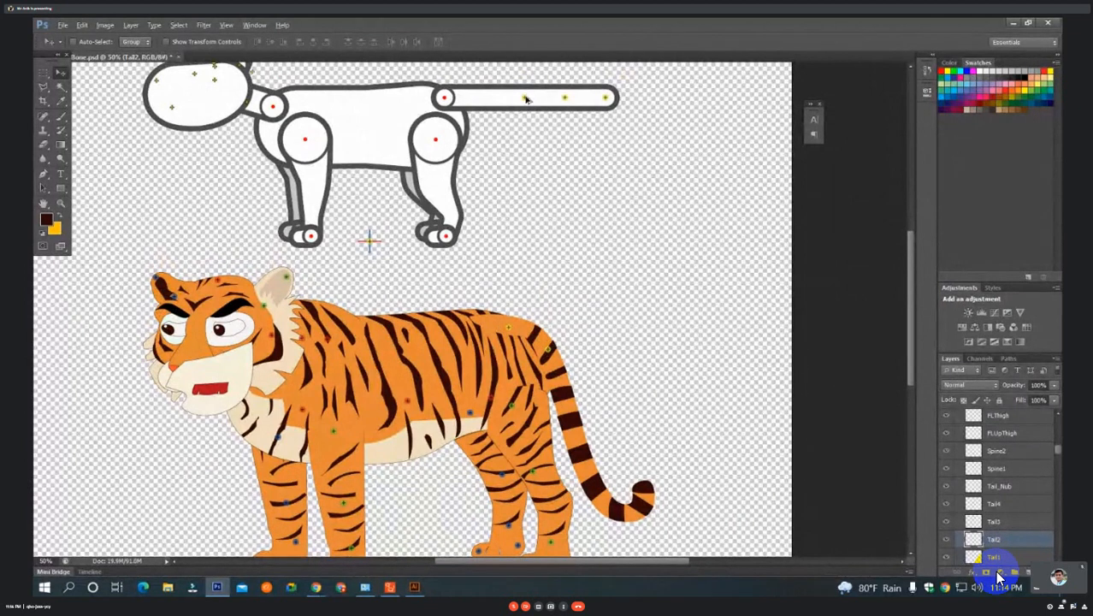
drag(526, 99, 572, 402)
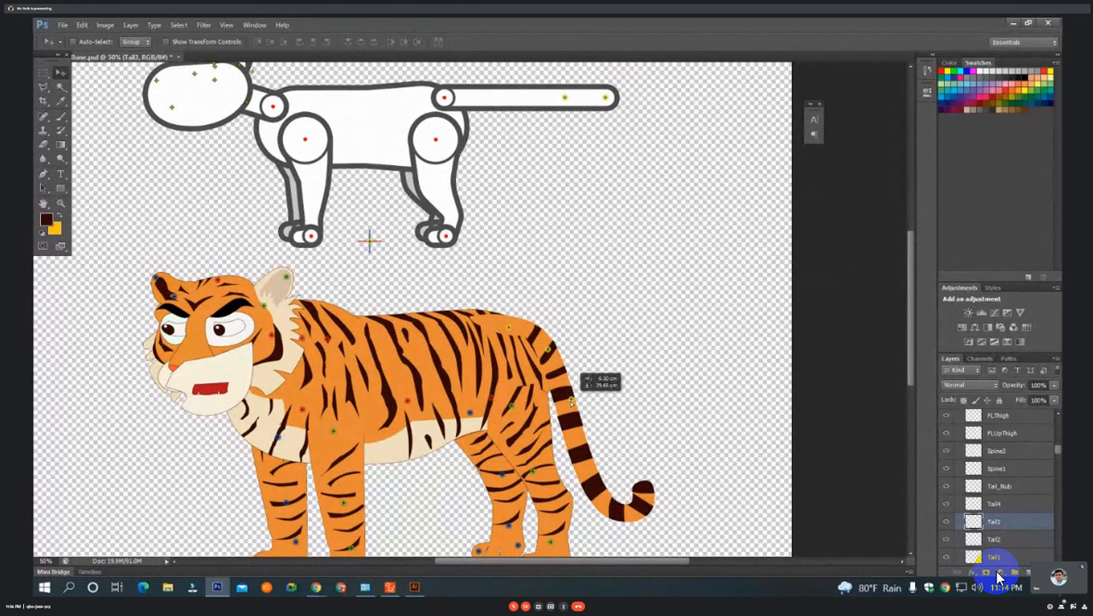
drag(571, 402, 571, 402)
Place the Tail4 bone point in the tail's lower bend and Tail_Nub on the dark tip of the tail.
mouse_move(564, 96)
mouse_down()
mouse_move(619, 517)
mouse_move(627, 509)
mouse_up()
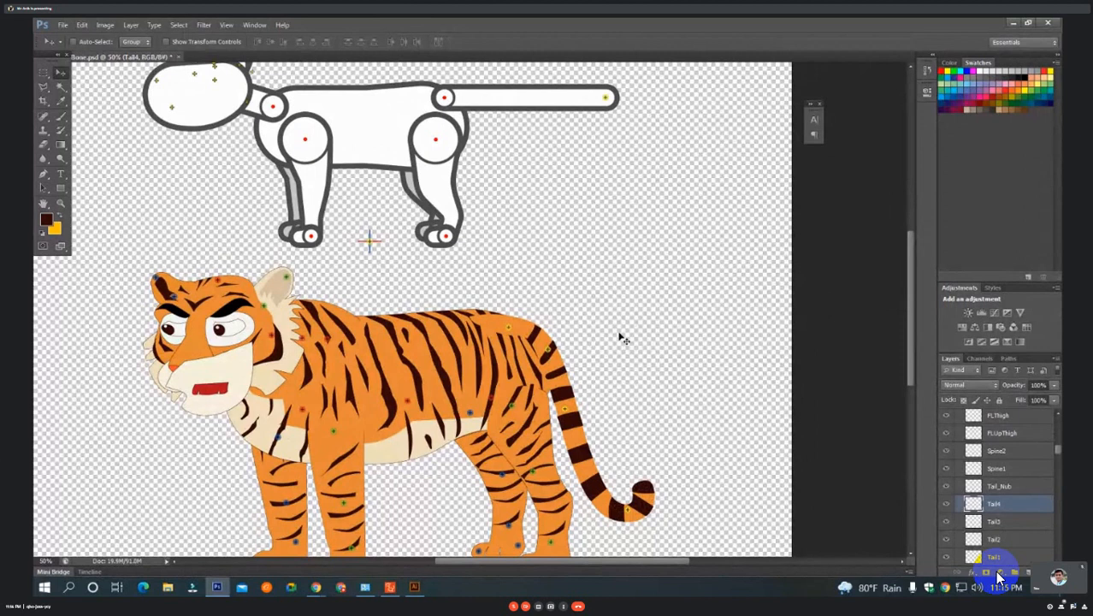
click(607, 99)
mouse_move(606, 100)
mouse_down()
mouse_move(659, 393)
mouse_move(646, 506)
mouse_up()
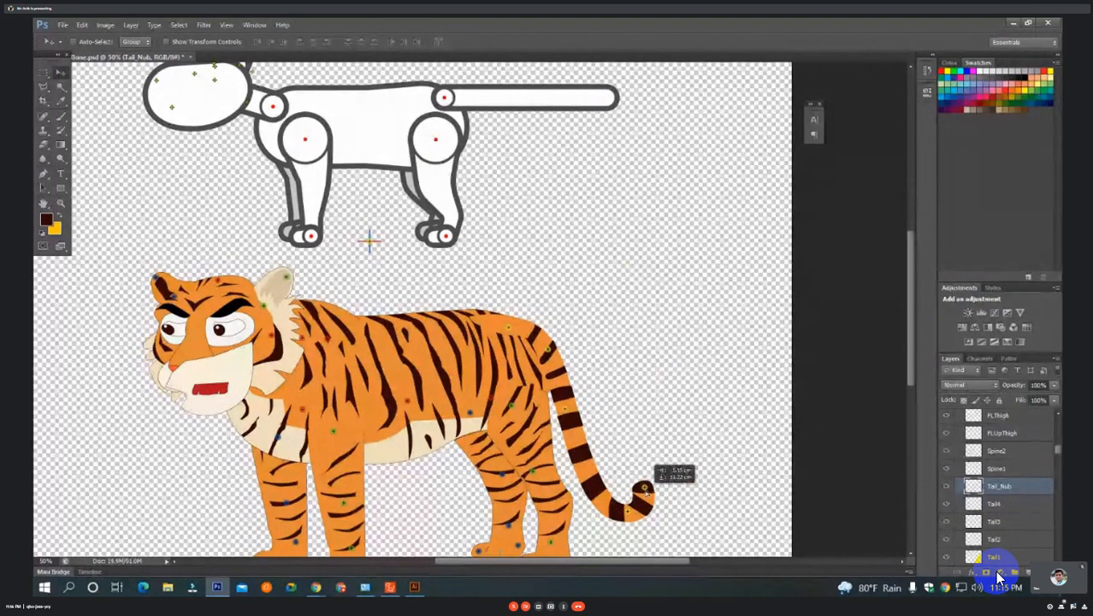
drag(645, 488, 643, 487)
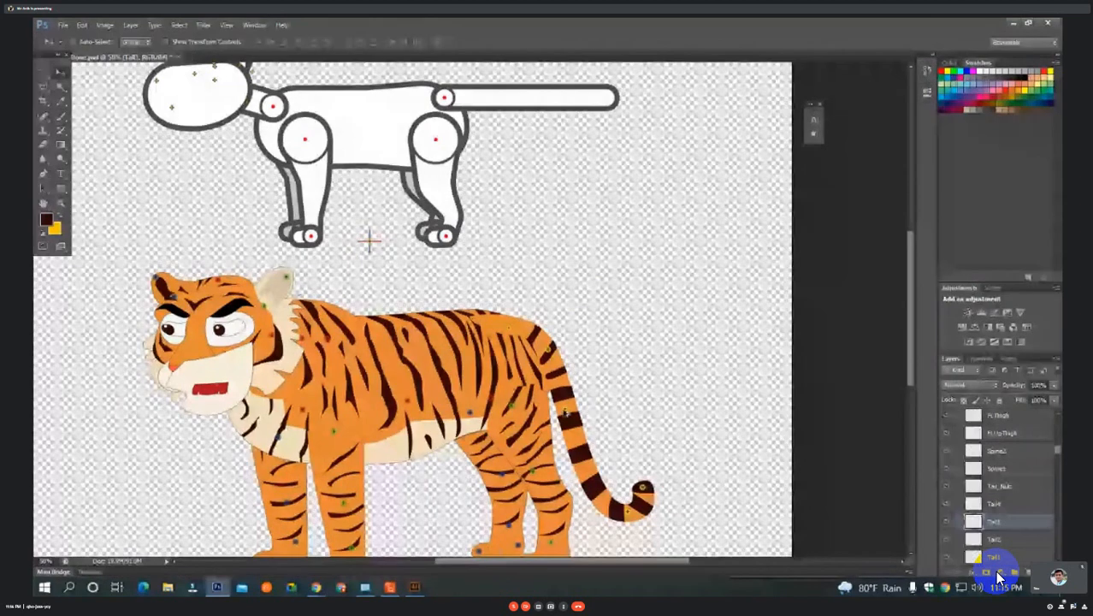
Shift Tail3 down to the lower part of the tail, and Tail2 down to the upper tail below the rump.
drag(568, 415, 583, 469)
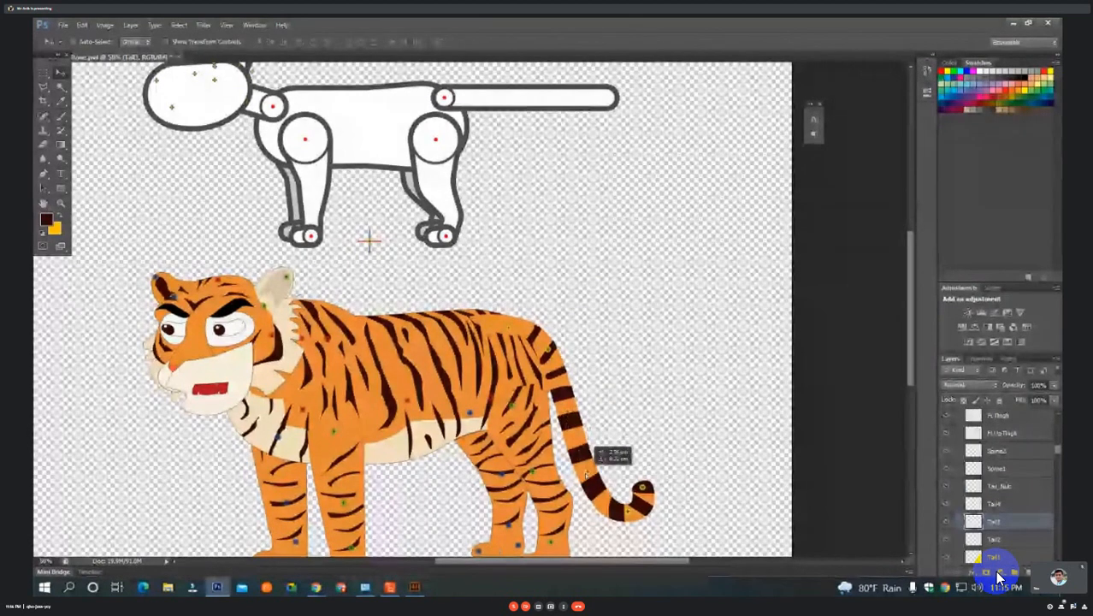
drag(587, 474, 587, 470)
drag(549, 350, 559, 392)
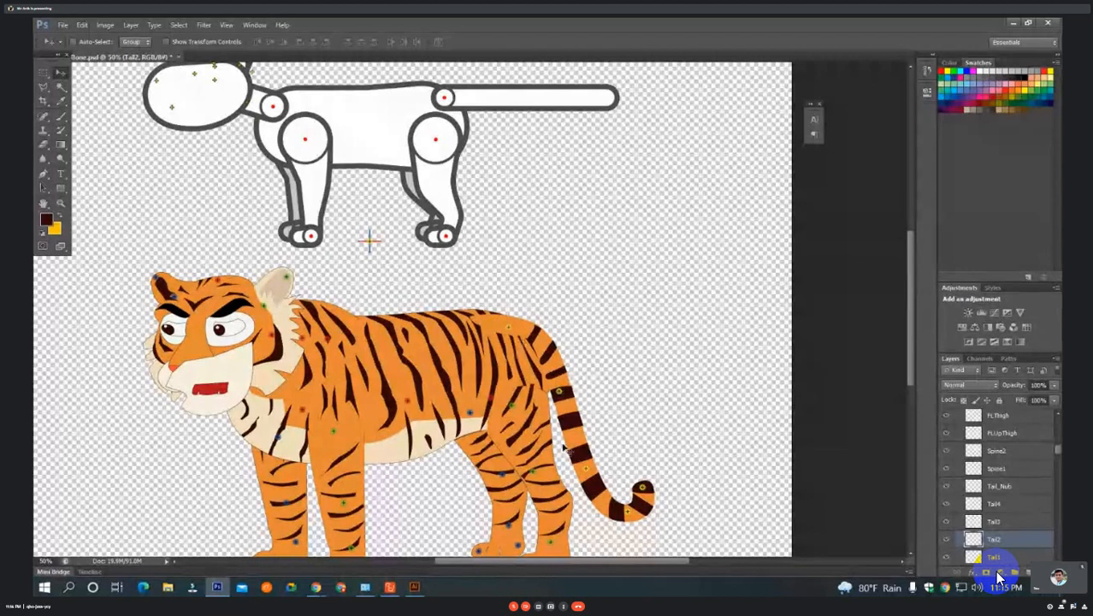
Place the BackHair point at the rear base of the tiger's light ear and the Face point on the cheek fur below it.
key(ctrl+minus)
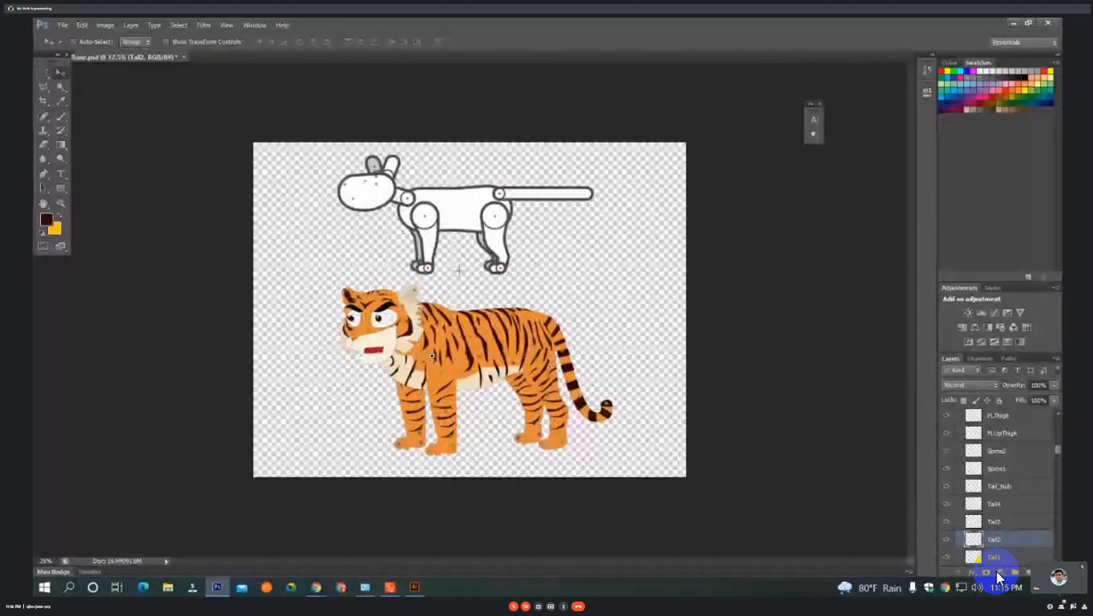
key(ctrl+plus)
key(ctrl+plus)
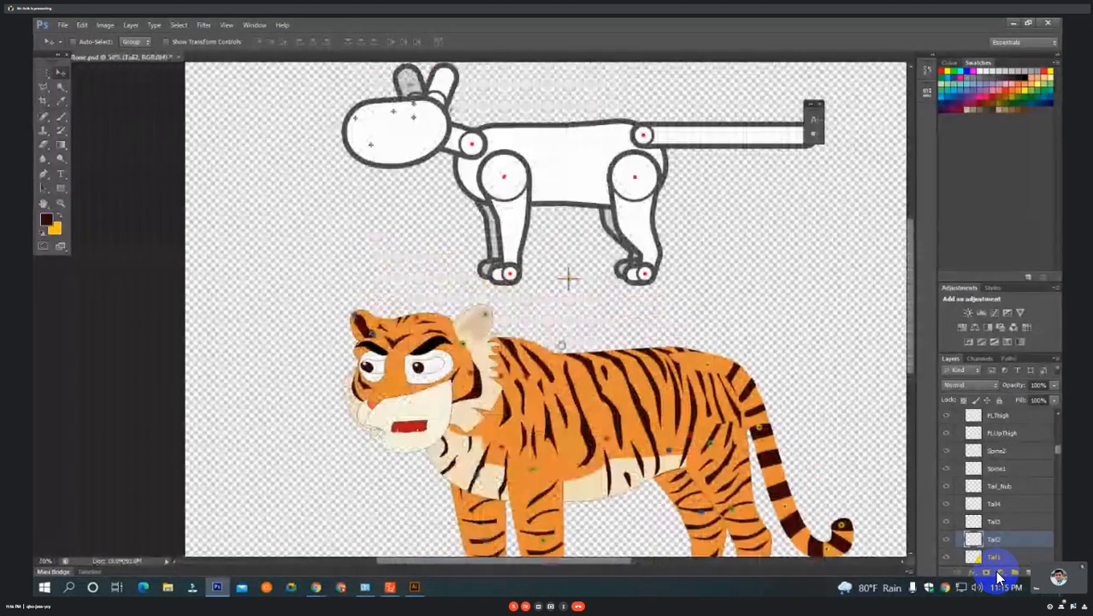
key(ctrl+plus)
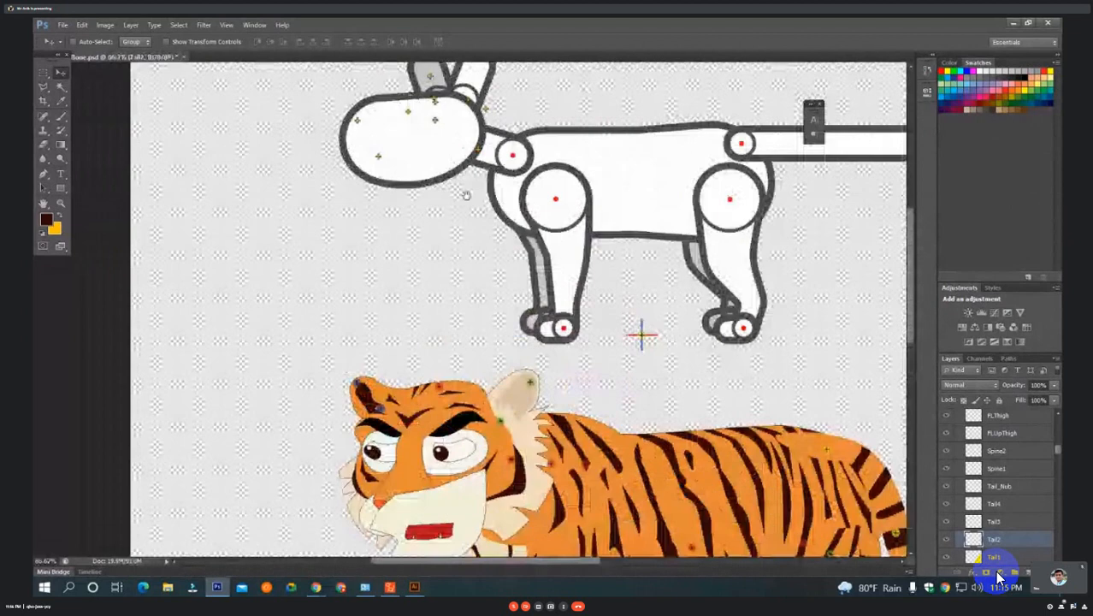
click(490, 118)
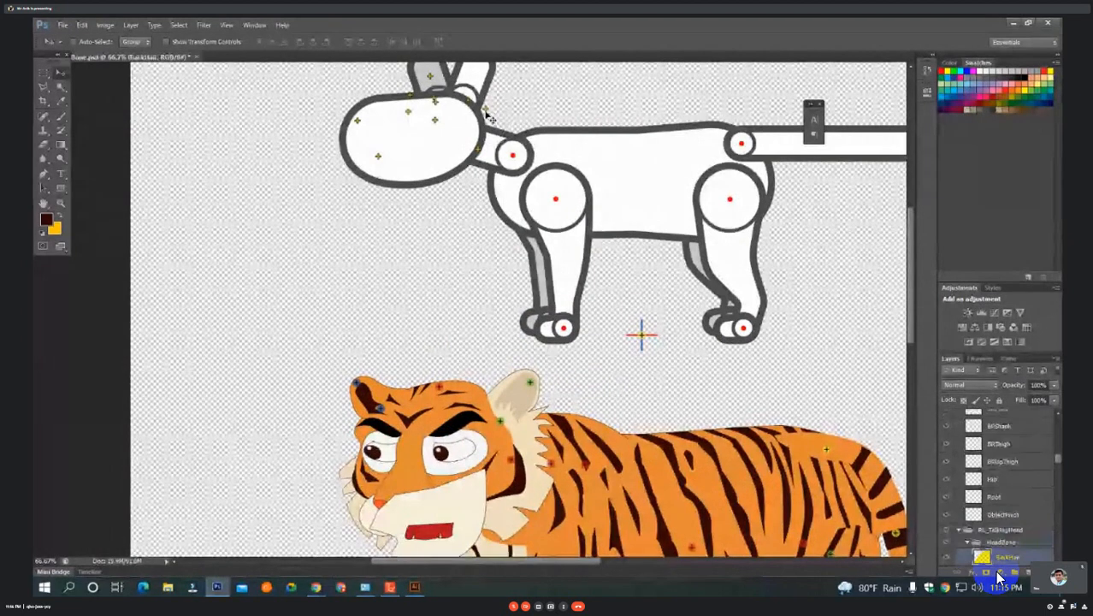
mouse_move(487, 114)
mouse_down()
mouse_move(540, 301)
mouse_move(537, 409)
mouse_move(609, 387)
mouse_move(623, 404)
mouse_up()
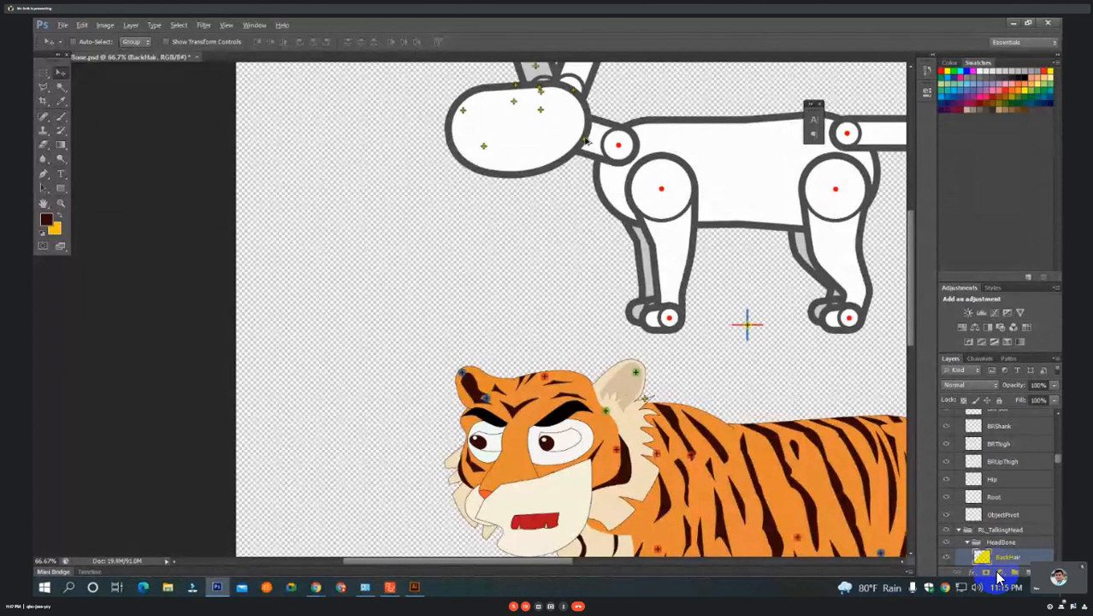
drag(587, 141, 694, 443)
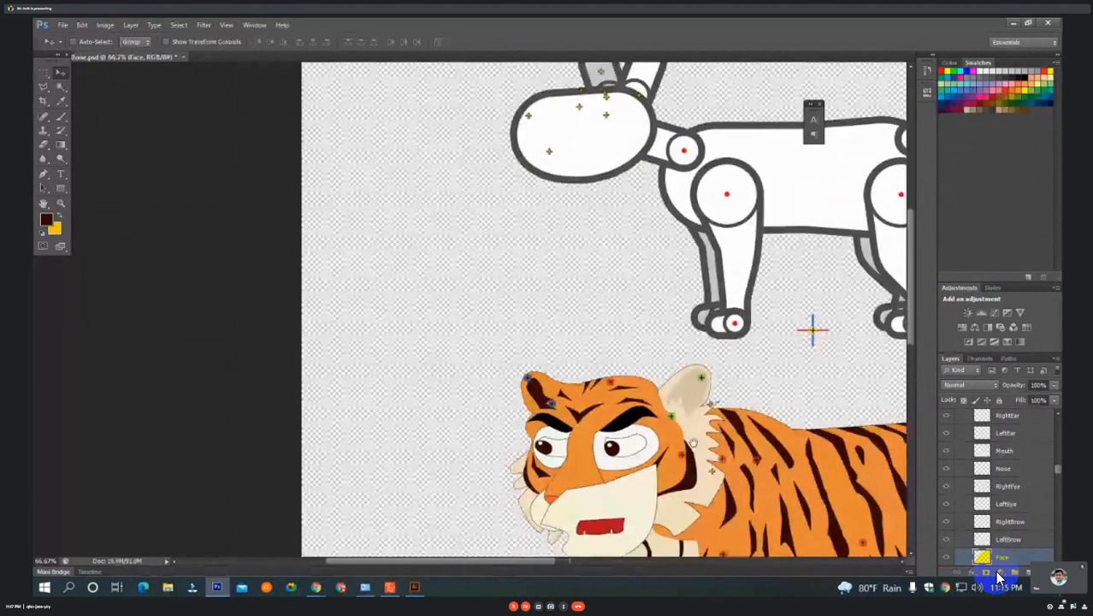
Move the LeftEar point from the template head onto the base of the tiger's light ear.
click(640, 96)
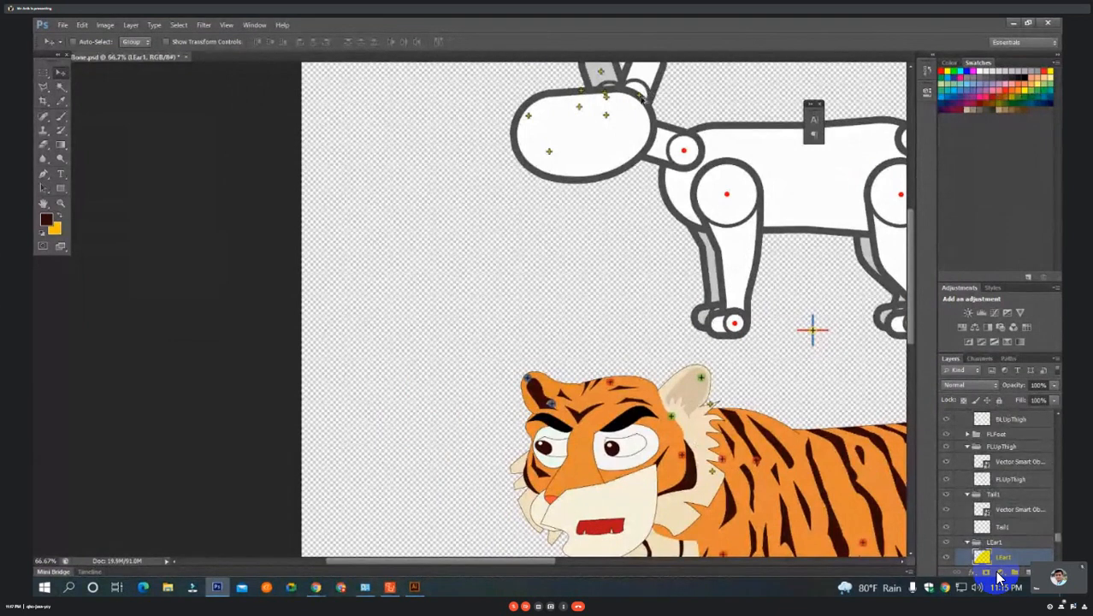
mouse_move(641, 100)
mouse_down()
mouse_move(656, 347)
mouse_move(672, 414)
mouse_up()
key(space)
mouse_move(672, 414)
mouse_down()
mouse_move(700, 360)
mouse_move(715, 420)
mouse_up()
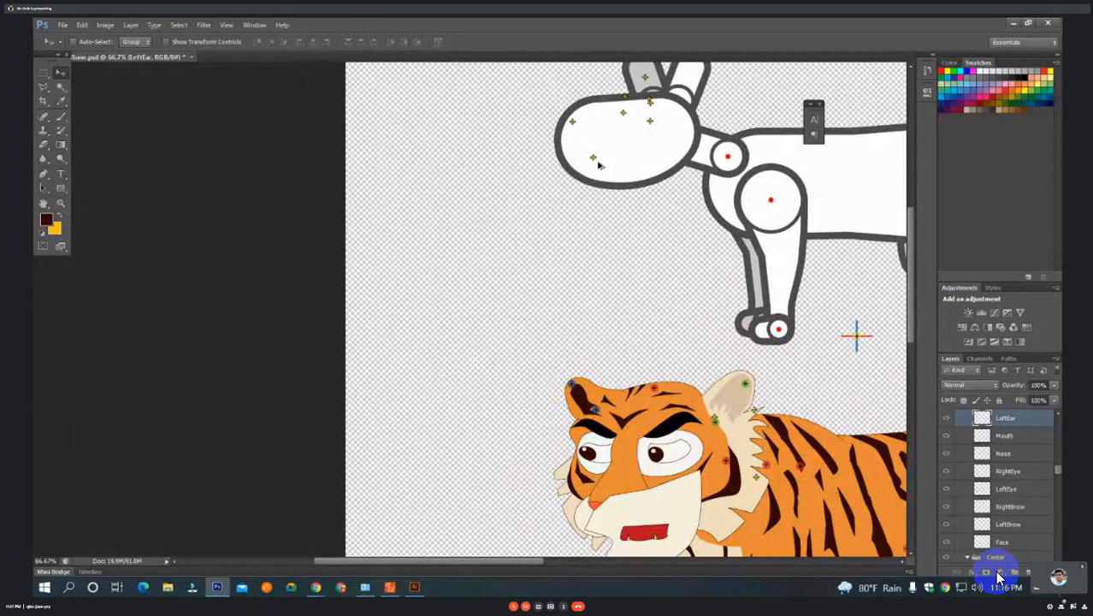
ctrl+click(650, 104)
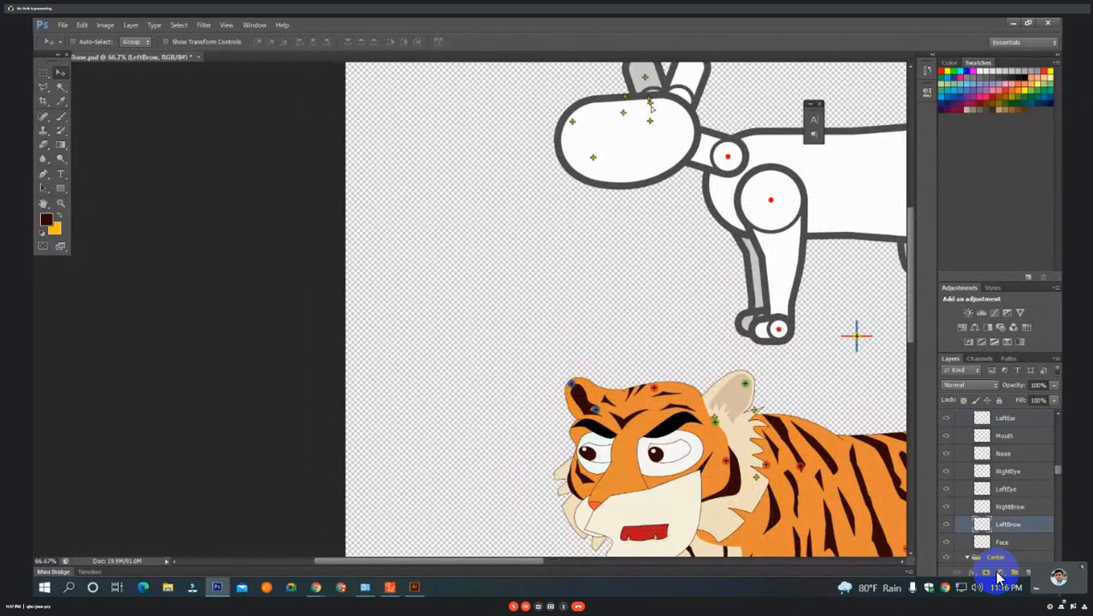
drag(650, 103, 605, 417)
drag(651, 129, 608, 397)
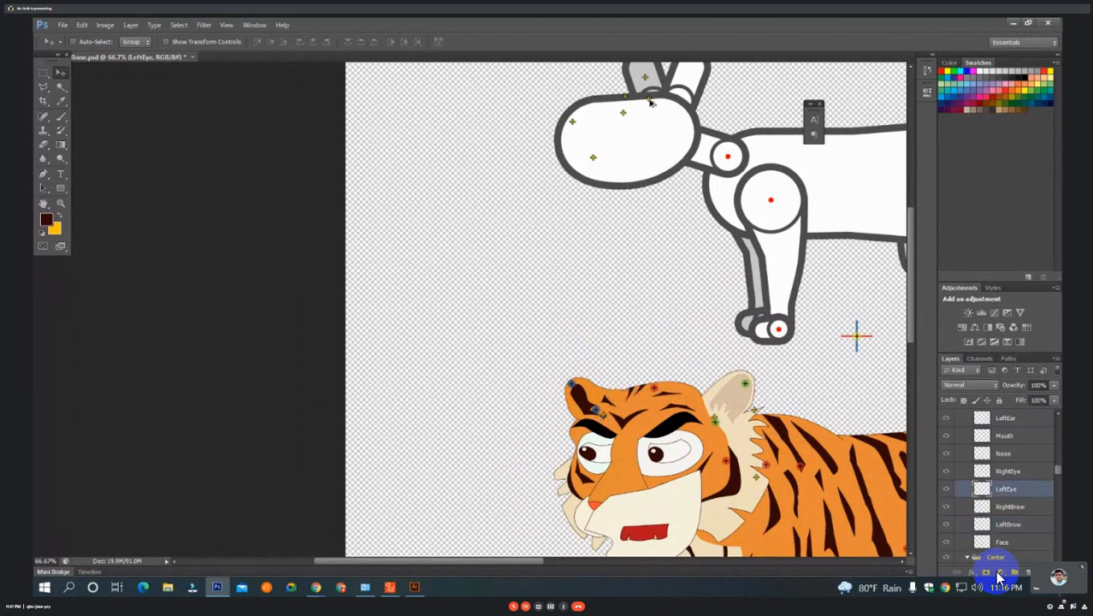
mouse_move(650, 101)
mouse_down()
mouse_move(648, 238)
mouse_move(627, 333)
mouse_up()
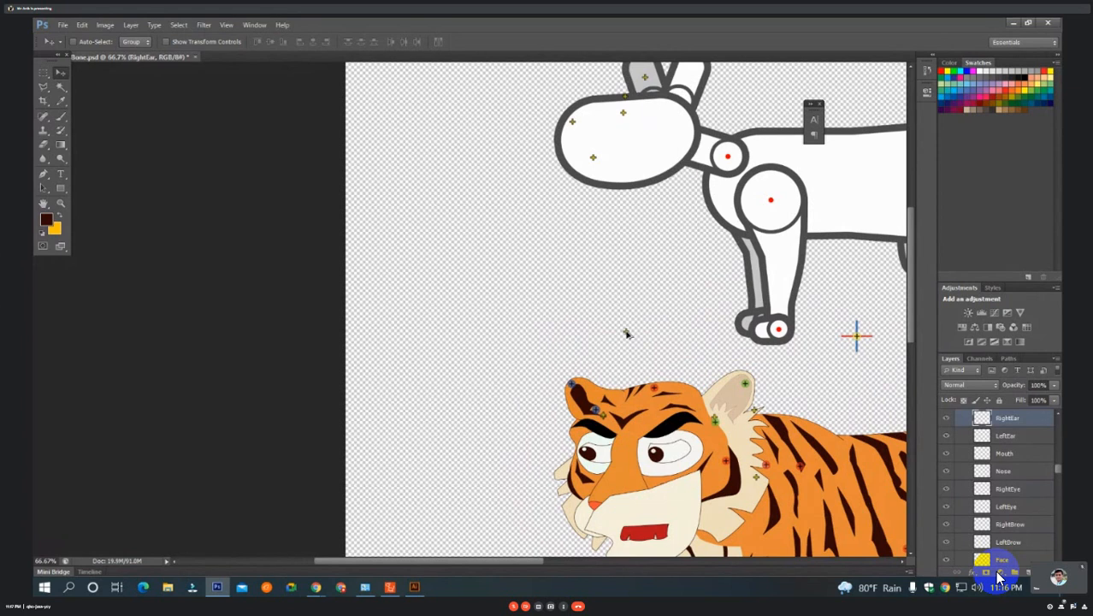
Place the LeftBrow and RightEar points near the base of the tiger's dark ear.
click(650, 103)
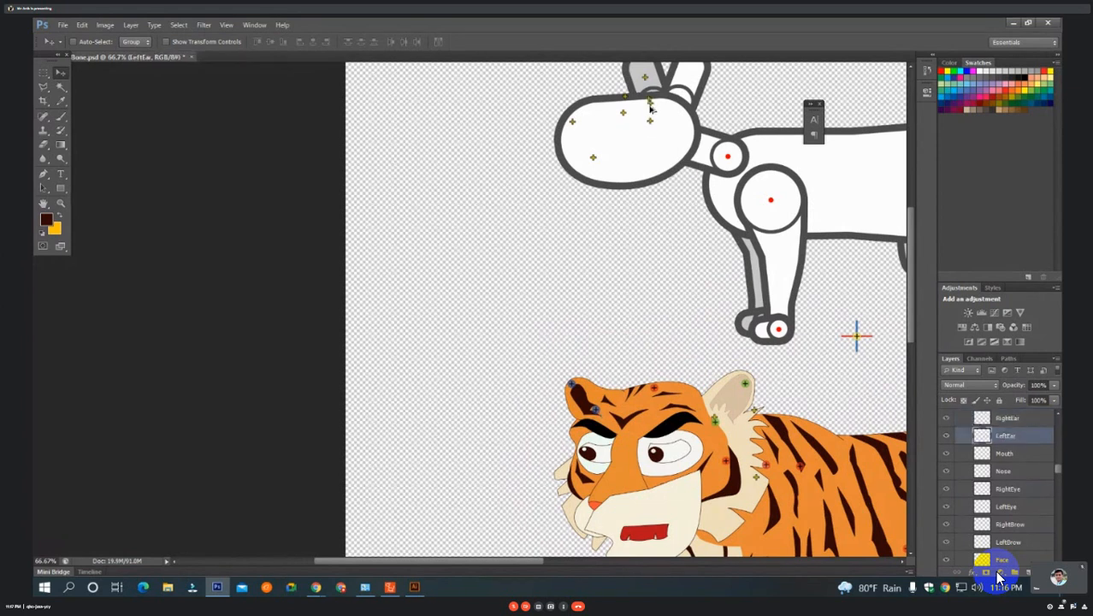
drag(596, 411, 601, 419)
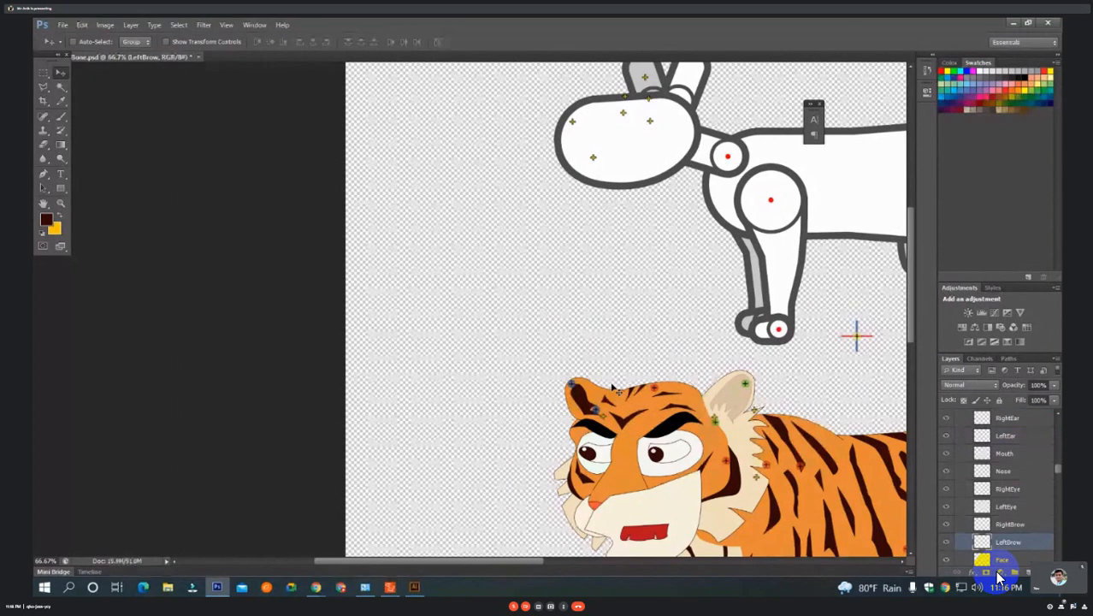
click(649, 101)
drag(649, 101, 603, 340)
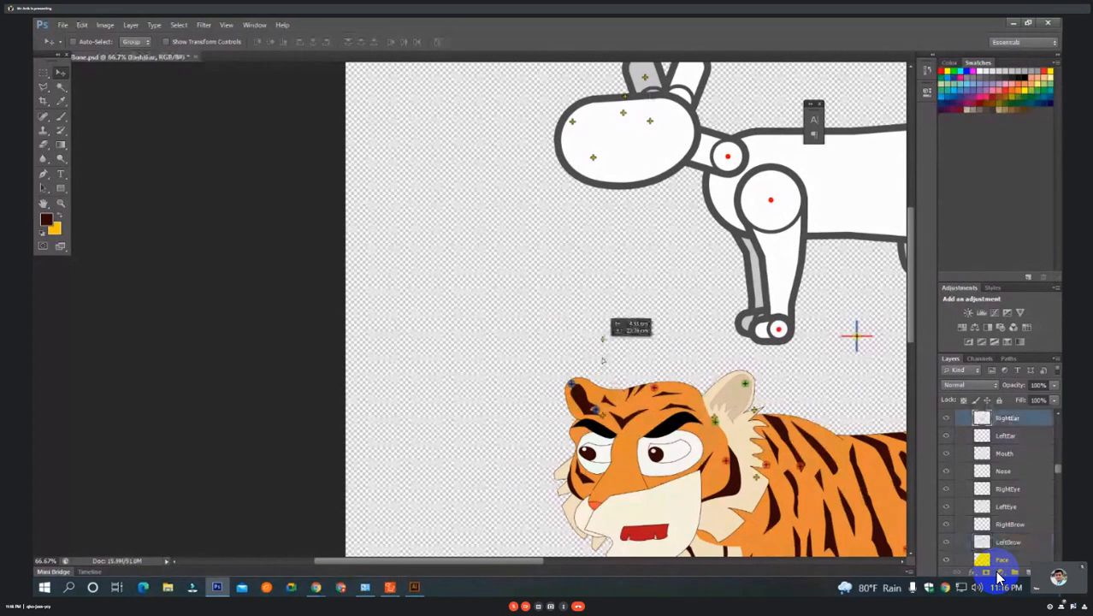
drag(602, 339, 614, 409)
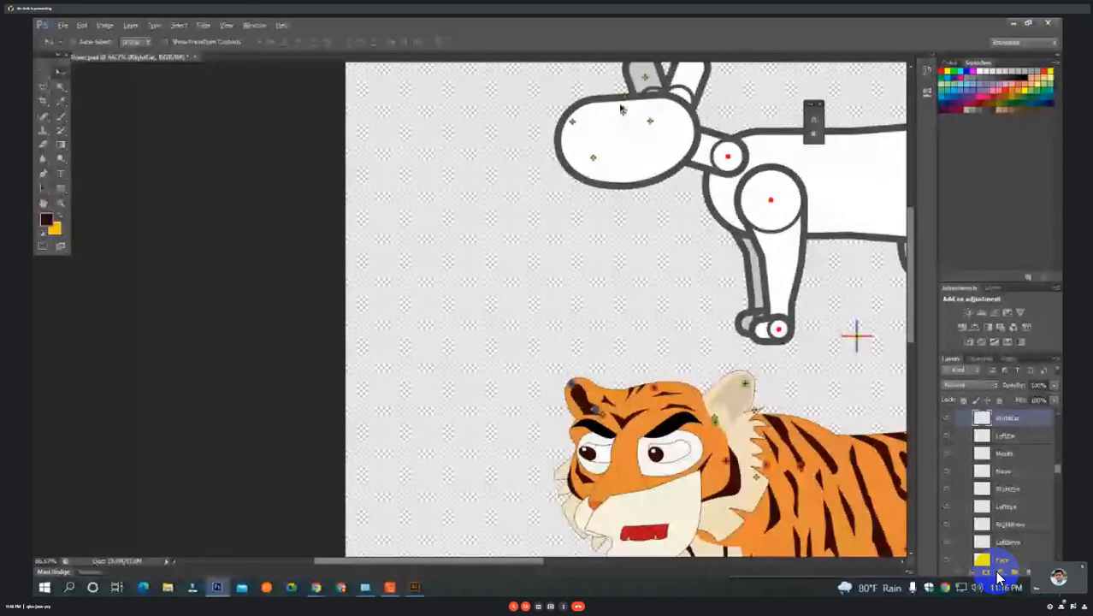
Move the RightEye point onto the inner end of the brow above the tiger's smaller eye.
ctrl+click(616, 126)
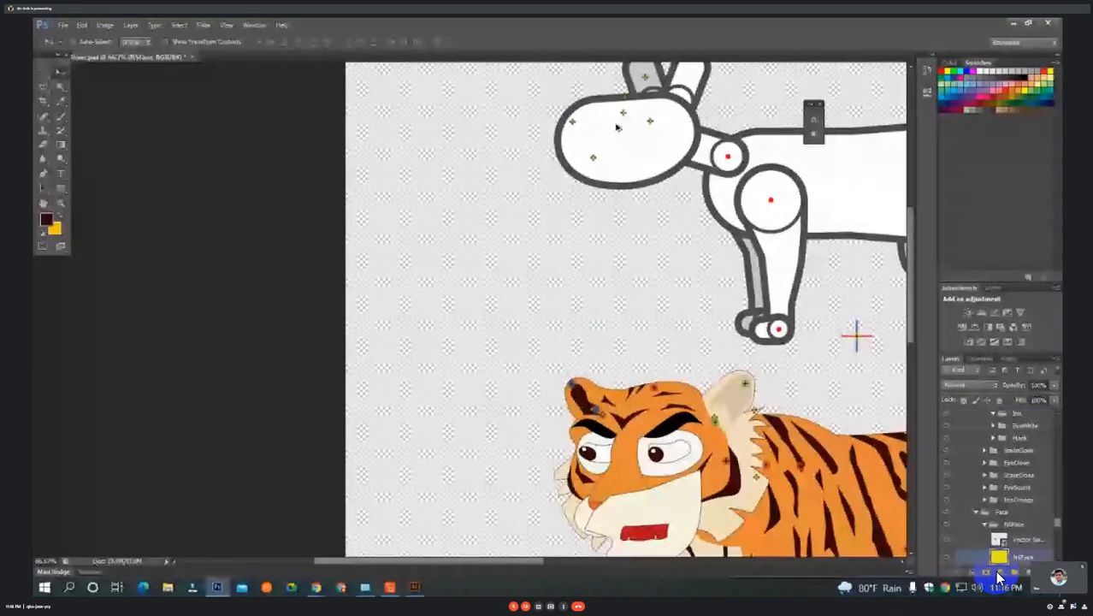
mouse_move(616, 126)
mouse_down()
mouse_move(625, 139)
mouse_move(614, 241)
mouse_move(571, 431)
mouse_move(610, 434)
mouse_up()
key(ctrl+z)
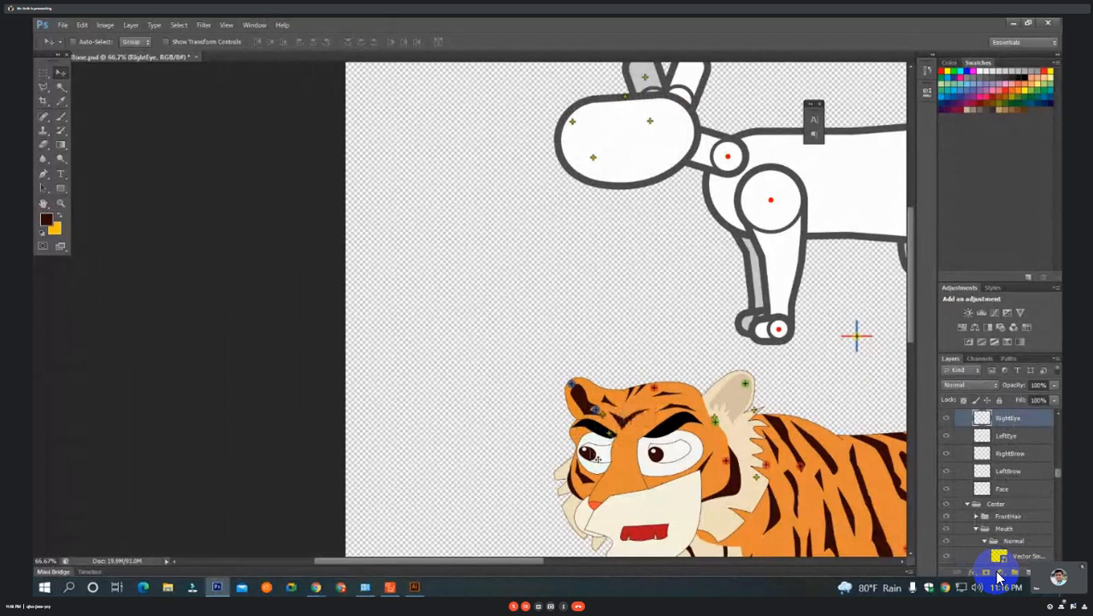
Place the LeftEye point at the inner end of the larger eye's brow and RightBrow at the outer end of the smaller eye's brow.
click(656, 127)
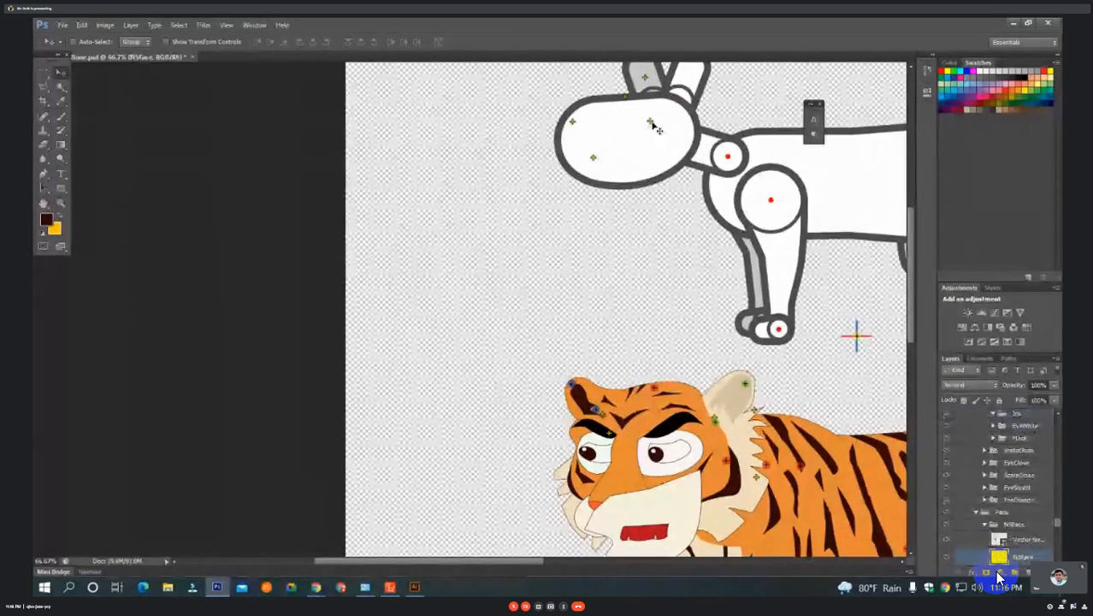
drag(654, 127, 655, 163)
key(ctrl+z)
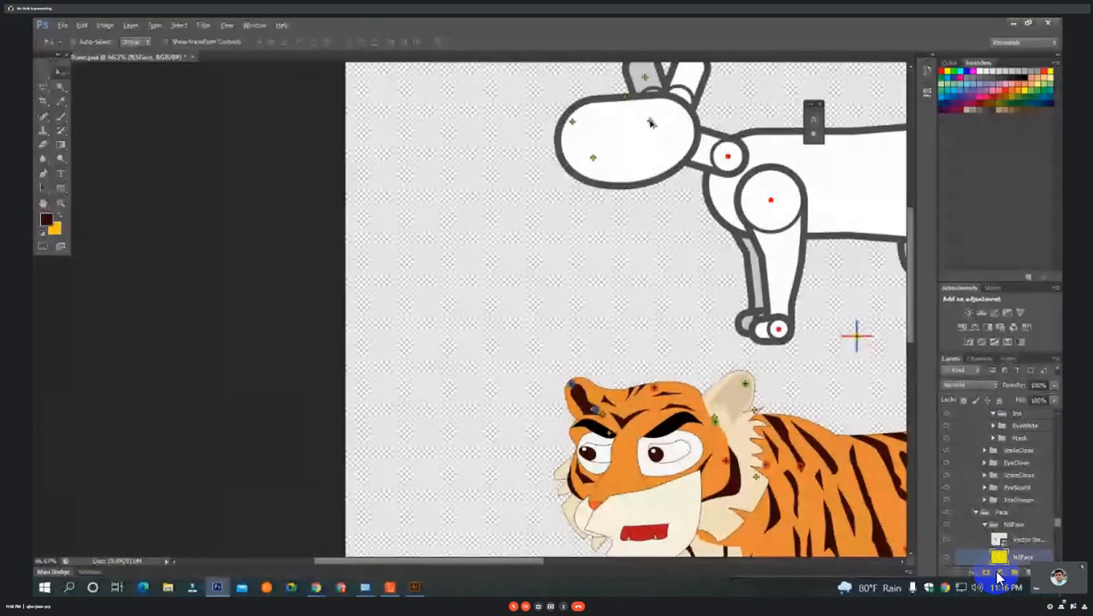
drag(650, 122, 644, 437)
mouse_move(624, 400)
mouse_down()
mouse_move(669, 302)
mouse_move(672, 404)
mouse_move(638, 411)
mouse_up()
drag(639, 110, 588, 436)
key(ctrl+z)
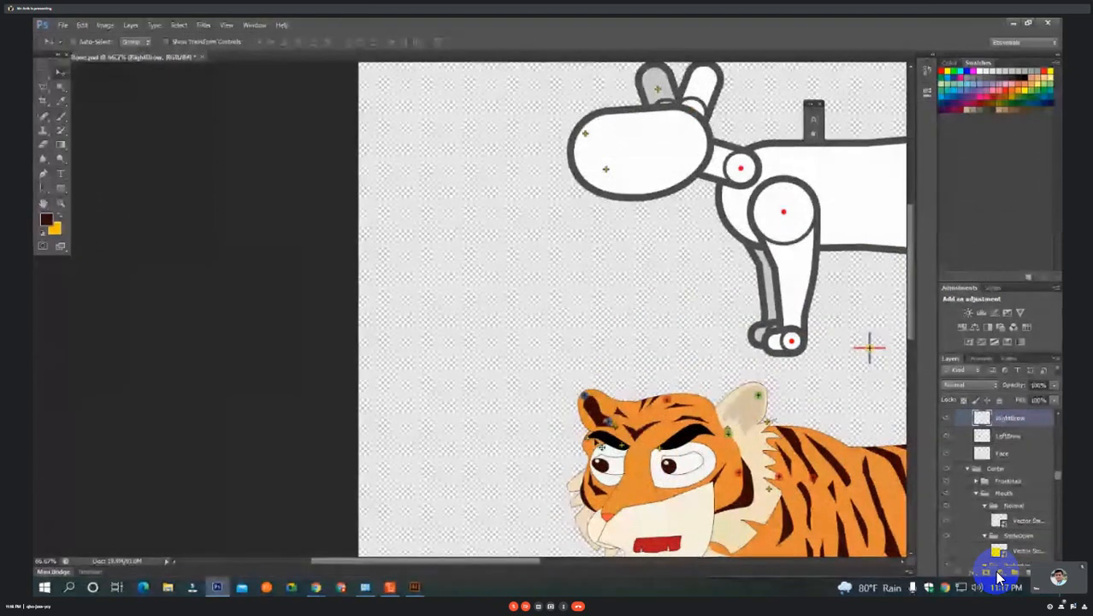
Move the Mouth point from the template head to the upper edge of the tiger's red mouth.
ctrl+click(607, 171)
drag(612, 171, 652, 461)
drag(650, 361, 665, 440)
Place the Nose point on the front edge of the tiger's muzzle and the FrontHair point on the dark ear.
ctrl+click(609, 135)
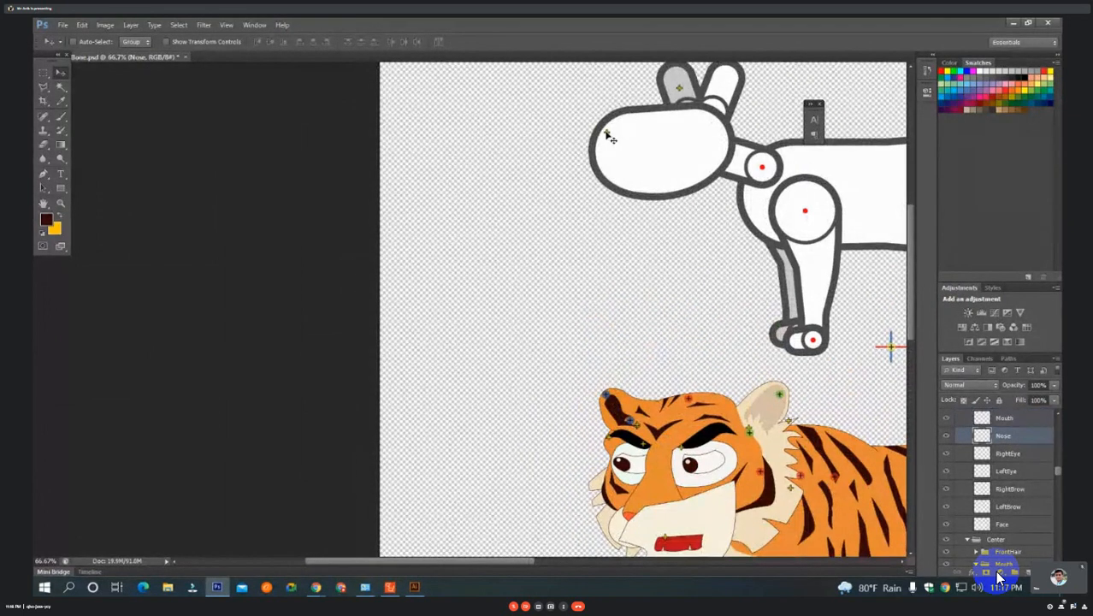
drag(608, 135, 606, 523)
ctrl+click(681, 89)
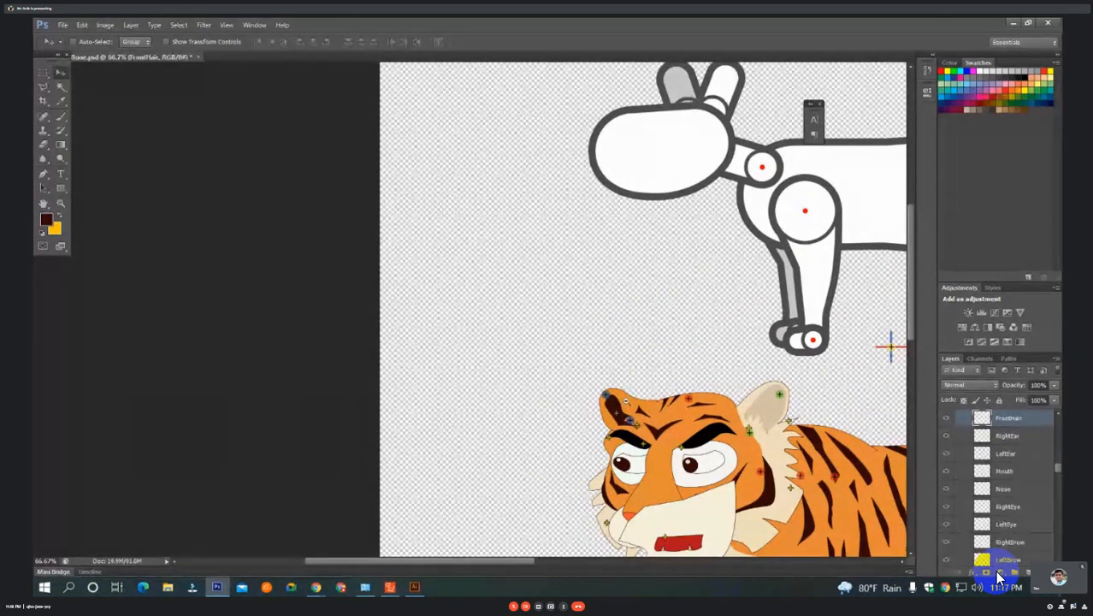
Place the ObjectPivot cross and the Root point together at foot level, midway between the tiger's front and hind legs.
scroll(662, 351, down, 2)
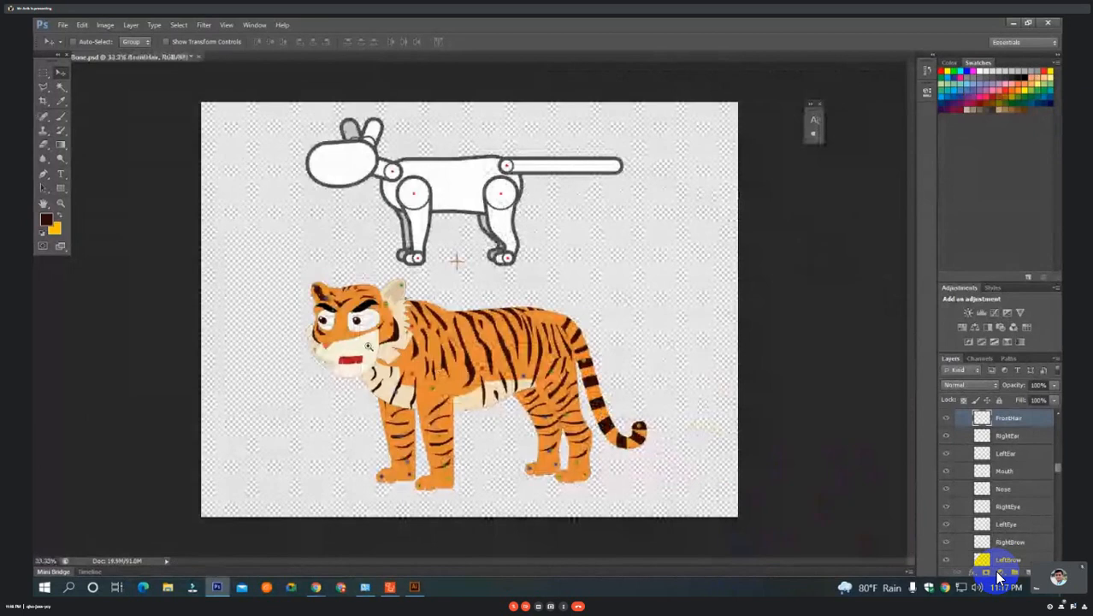
scroll(368, 347, up, 4)
drag(517, 246, 539, 508)
drag(498, 85, 531, 316)
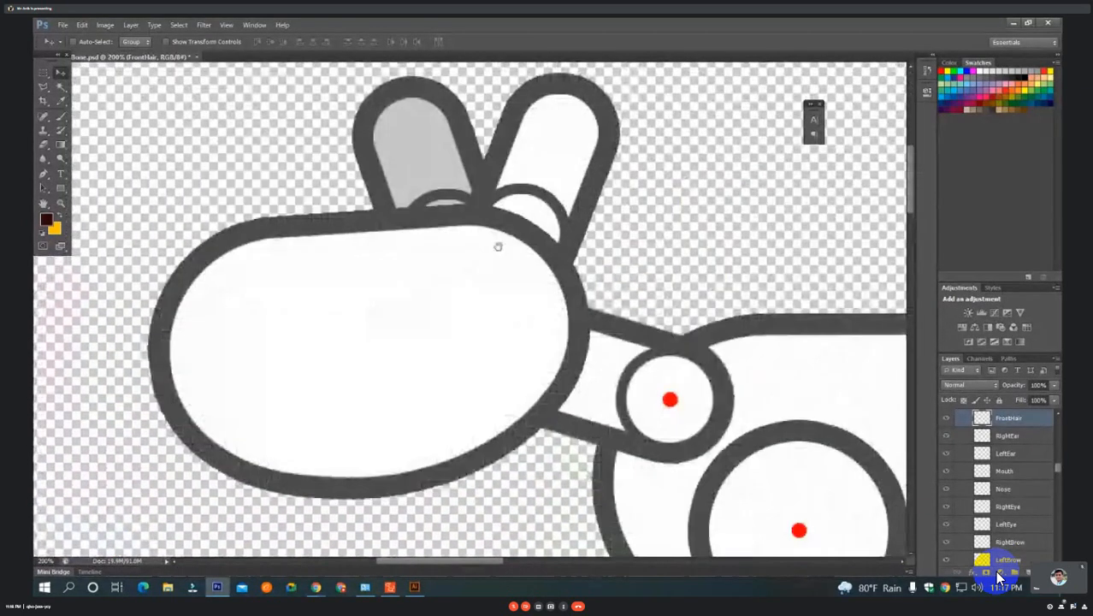
scroll(665, 298, down, 2)
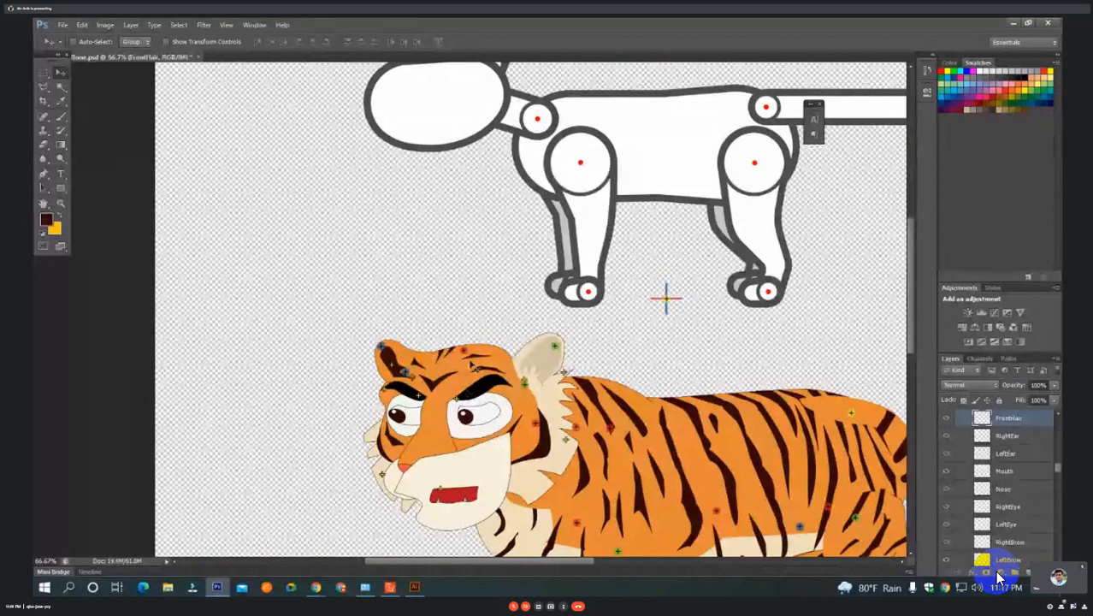
scroll(666, 298, down, 1)
drag(452, 190, 512, 531)
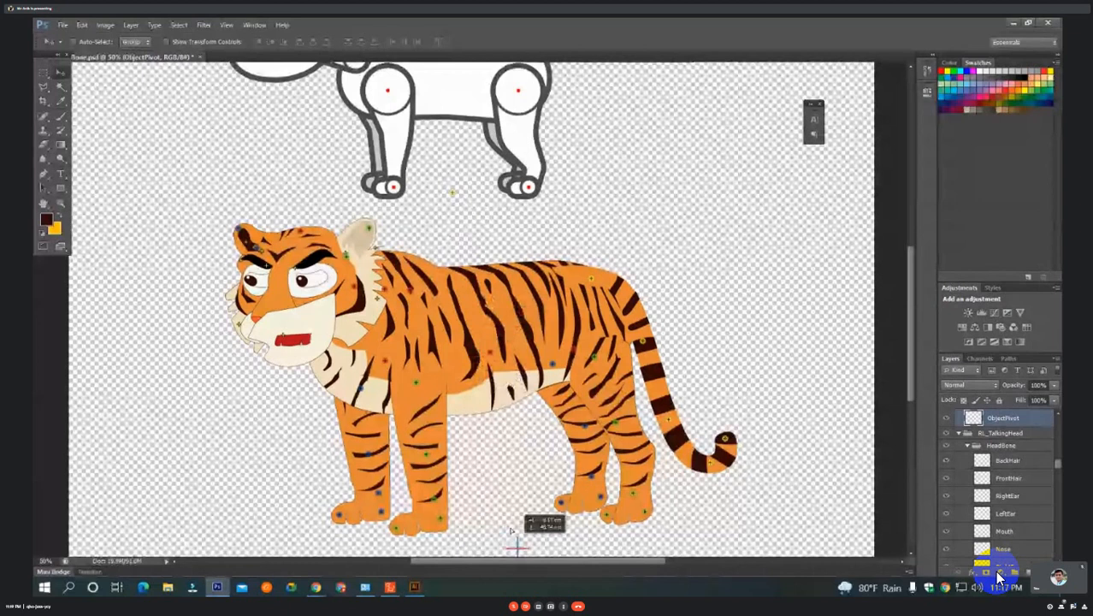
drag(511, 530, 490, 500)
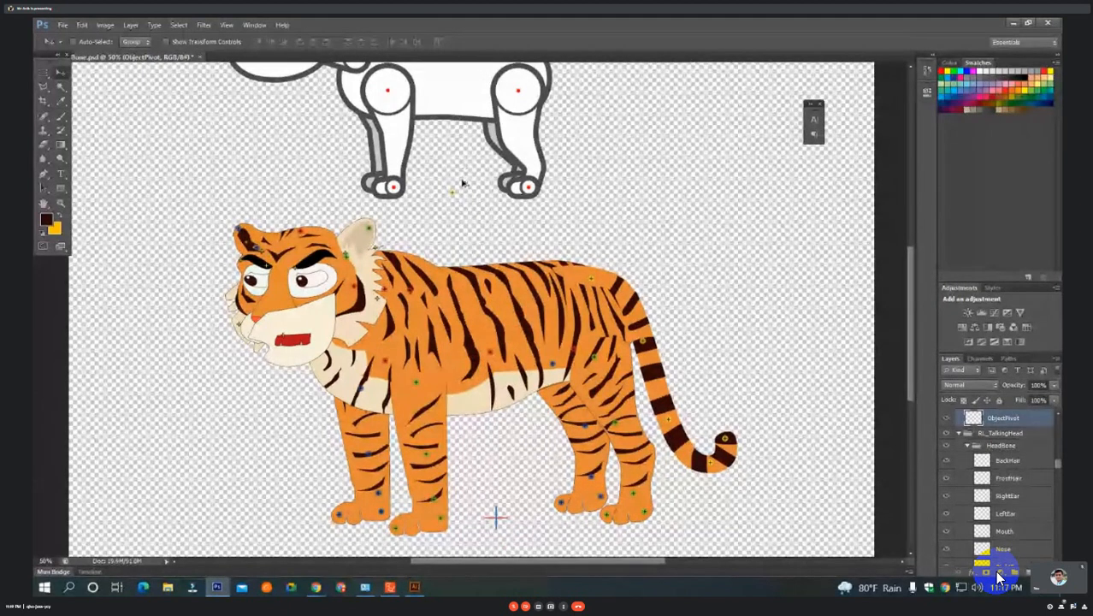
drag(452, 192, 496, 516)
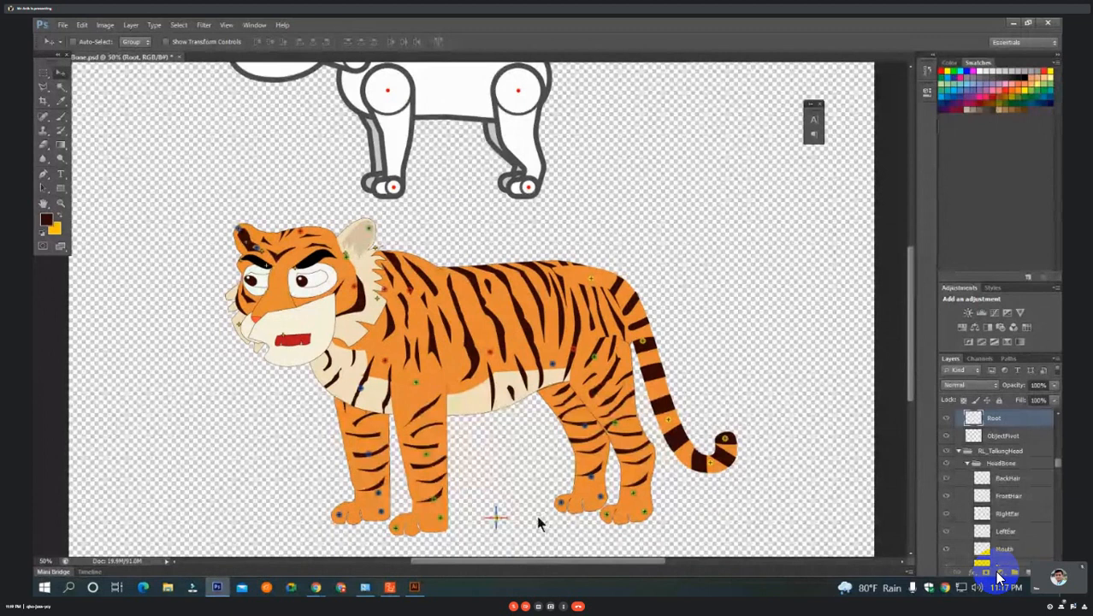
Examine the pivot area and the template's head, body, legs and tail for bone points that have not been moved.
scroll(538, 522, up, 3)
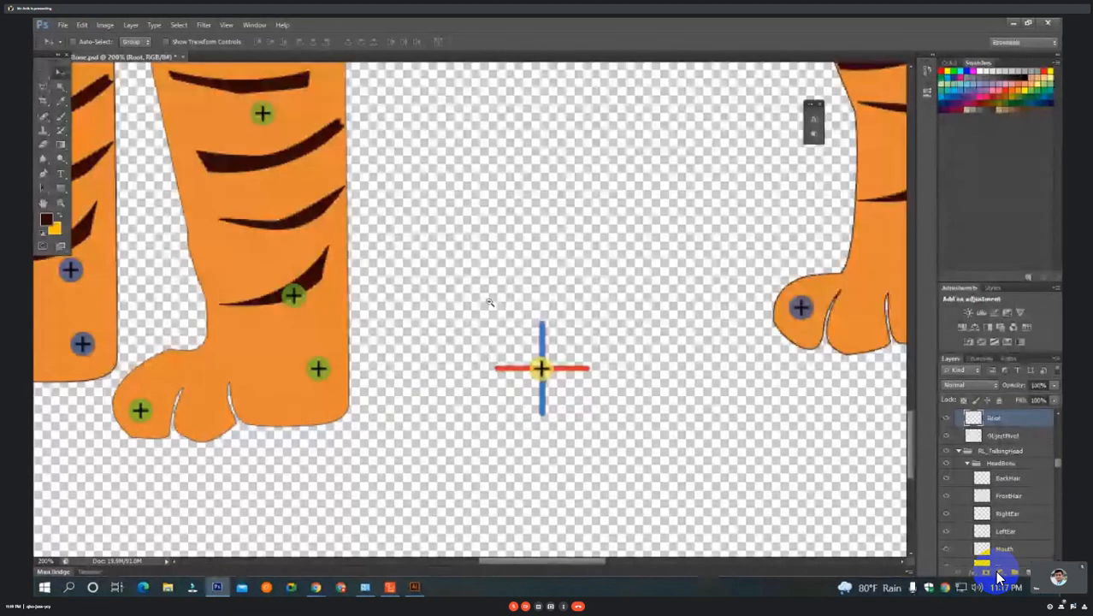
scroll(490, 303, down, 6)
scroll(428, 239, up, 2)
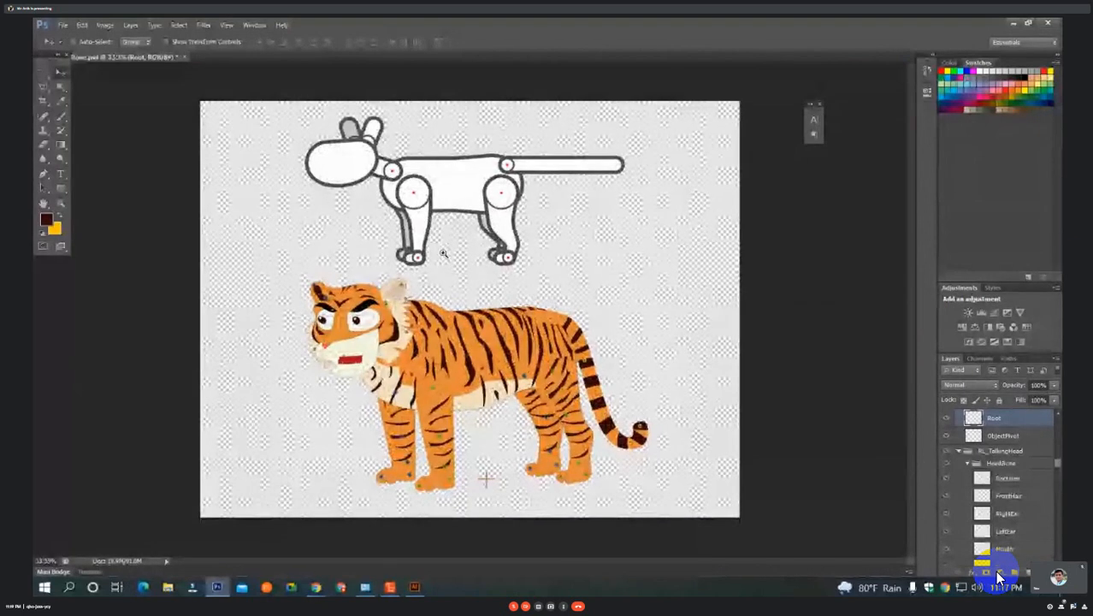
scroll(524, 326, up, 3)
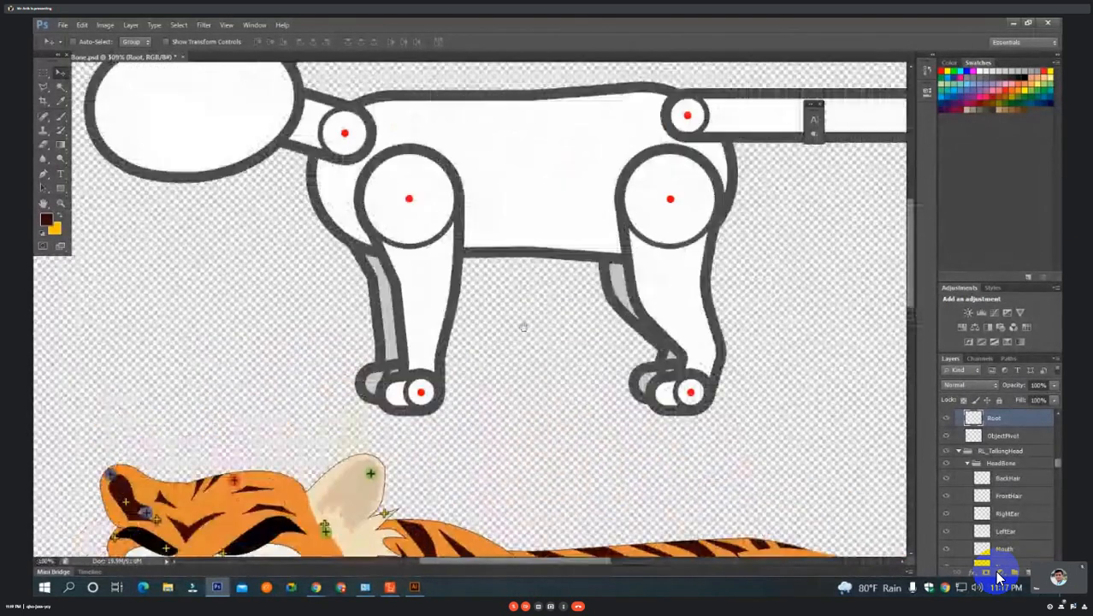
drag(524, 327, 527, 405)
drag(758, 322, 878, 341)
scroll(510, 226, up, 1)
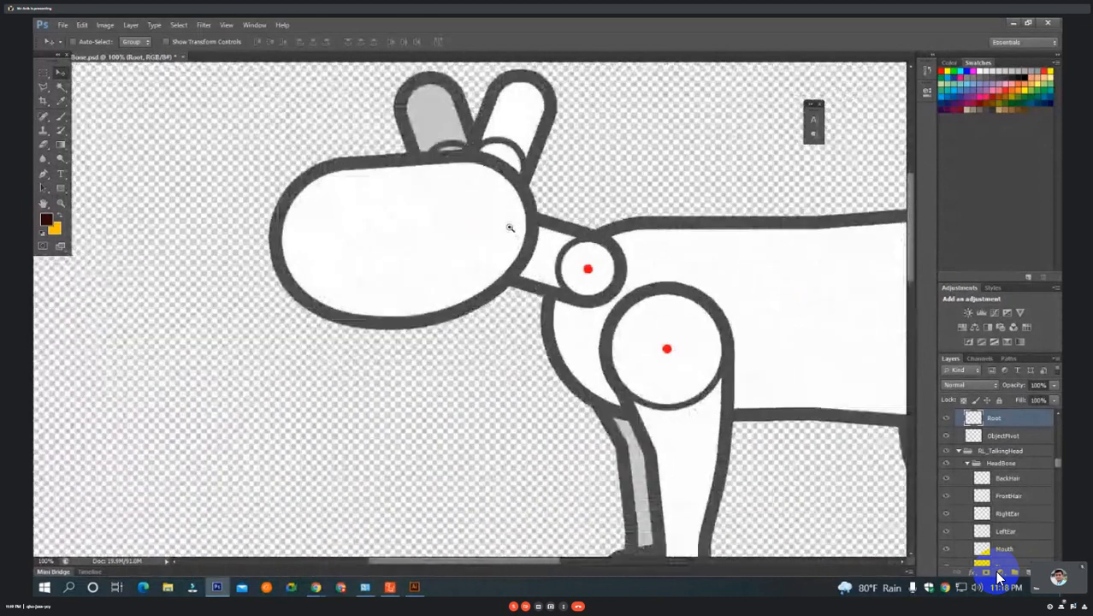
drag(505, 219, 467, 256)
scroll(471, 263, down, 1)
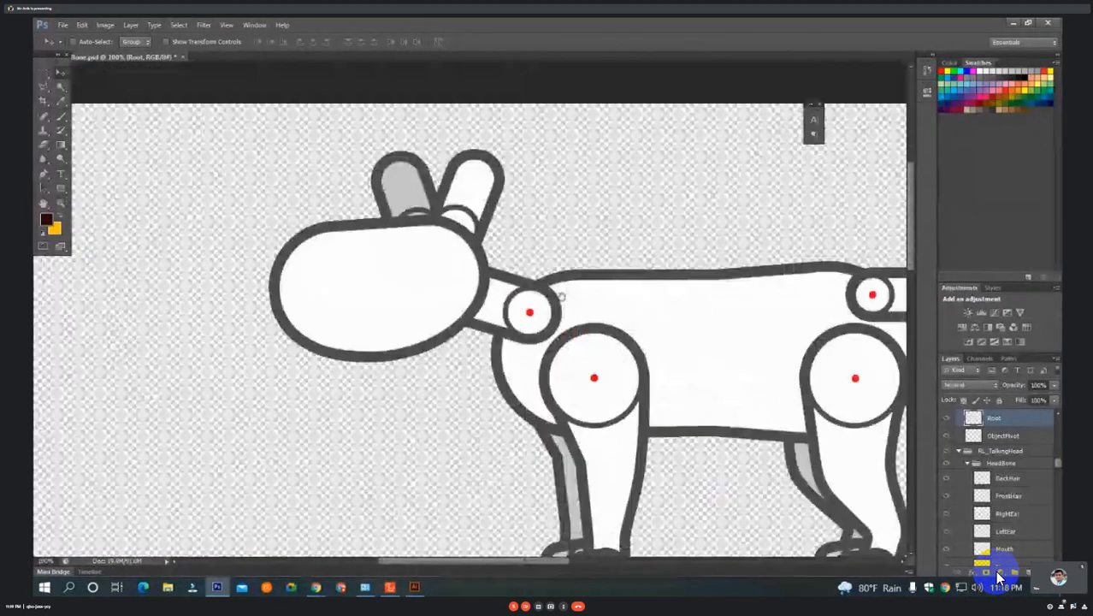
drag(614, 340, 456, 297)
scroll(478, 294, down, 1)
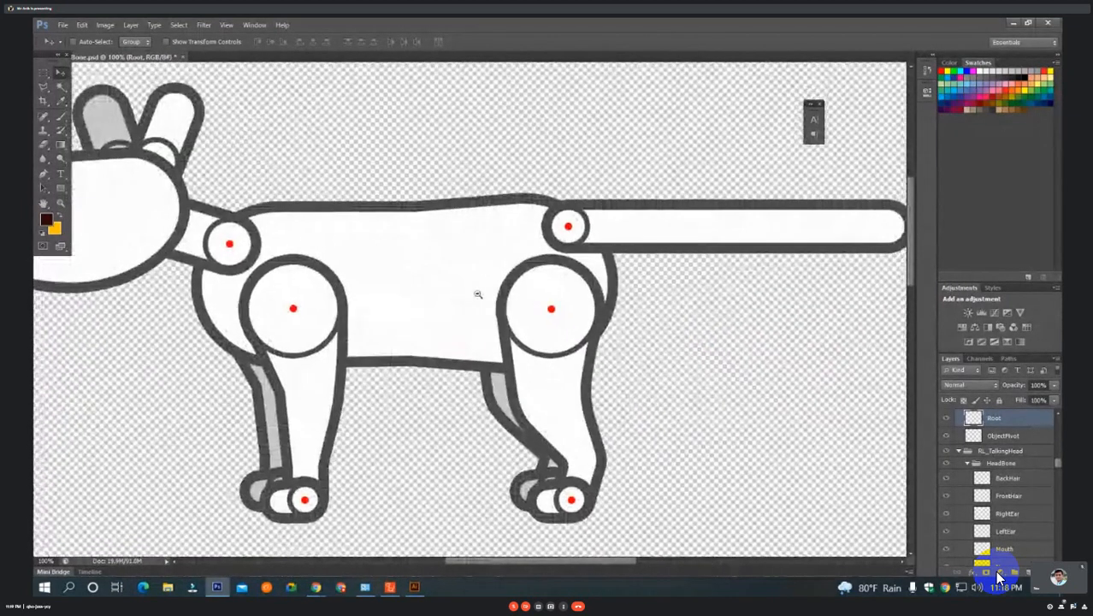
scroll(478, 295, down, 1)
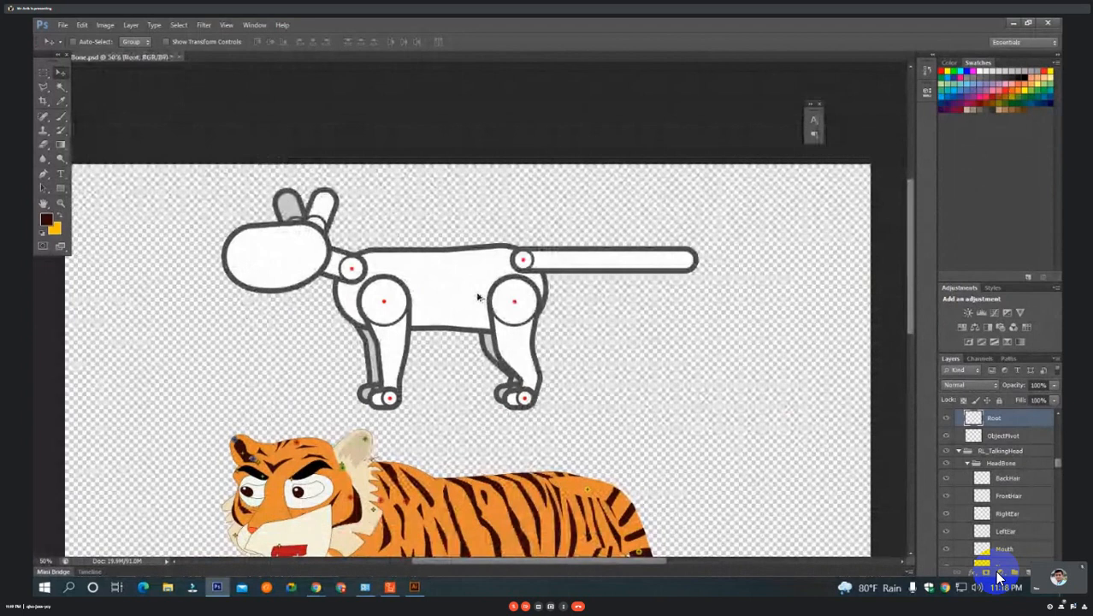
Delete the template's white body and tail images above the tiger.
drag(451, 288, 525, 167)
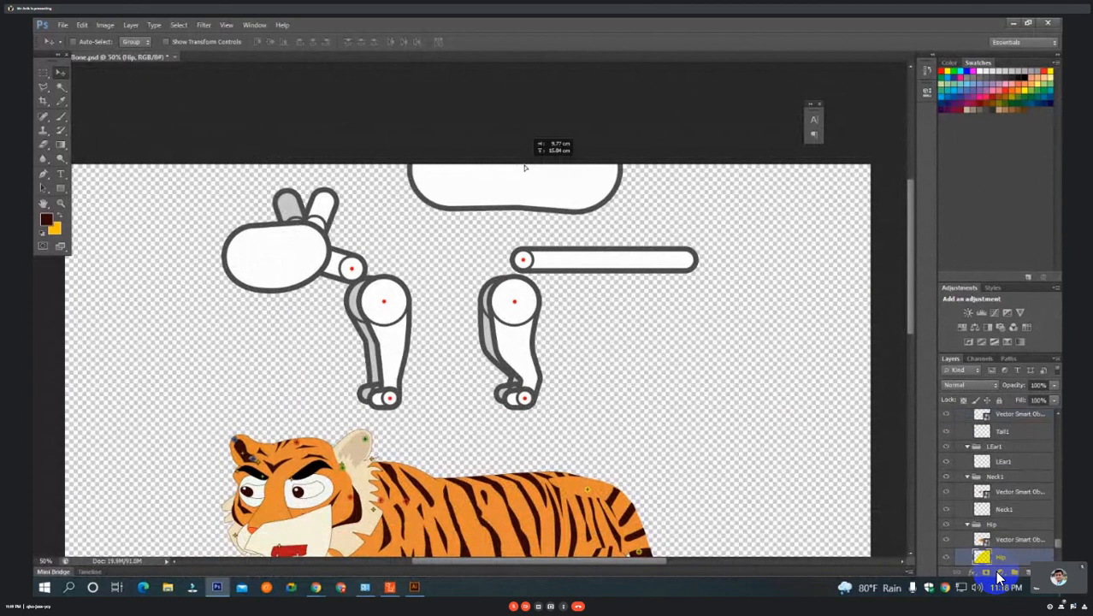
key(Delete)
drag(586, 258, 560, 232)
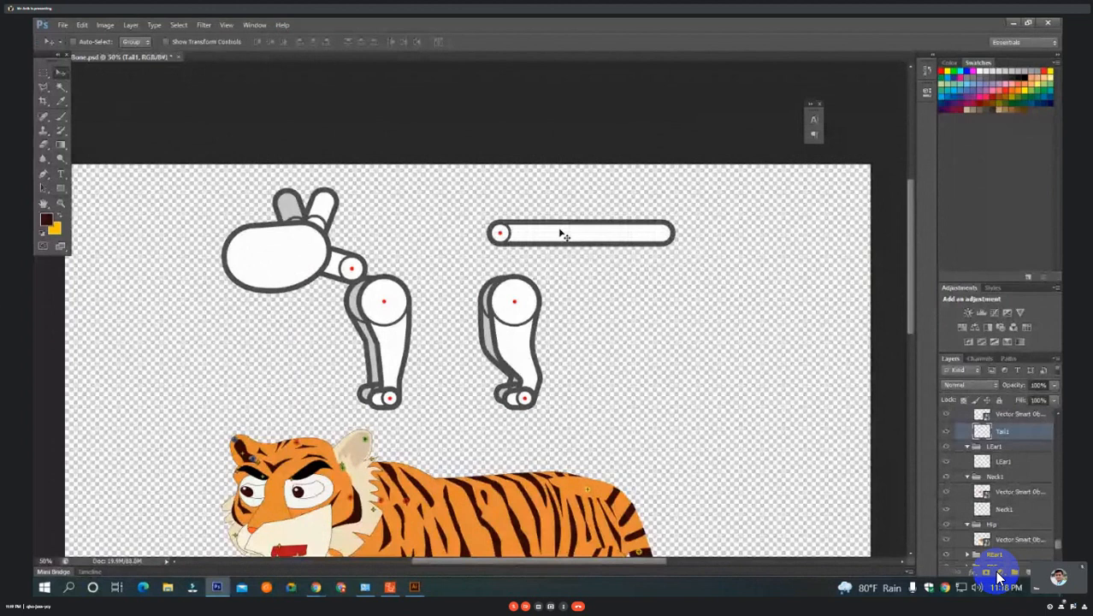
key(Delete)
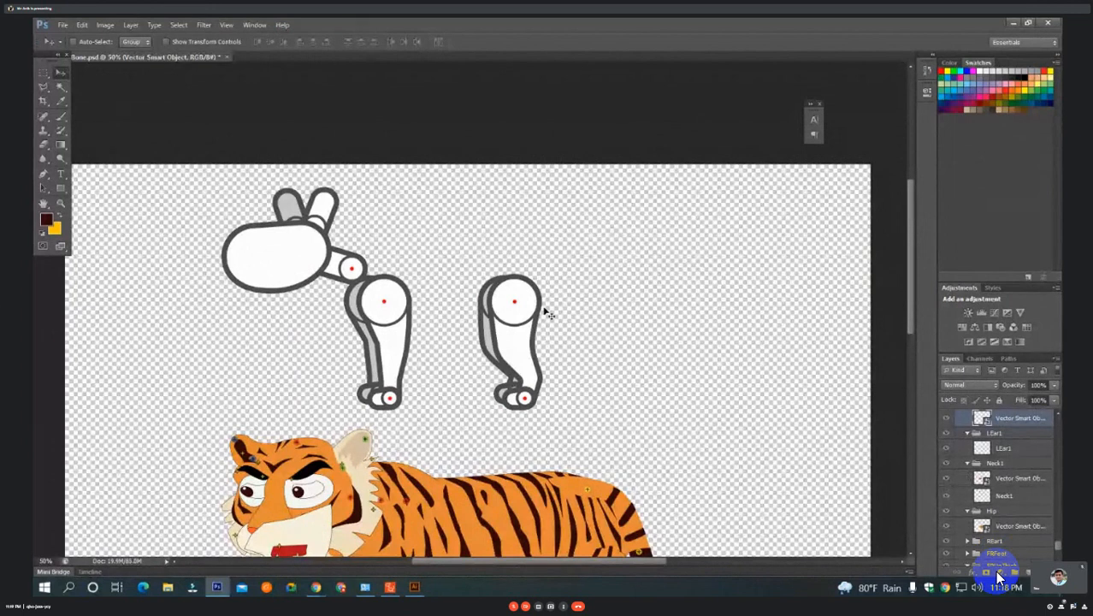
Delete the template's two hind leg images and both hind feet.
drag(534, 312, 643, 324)
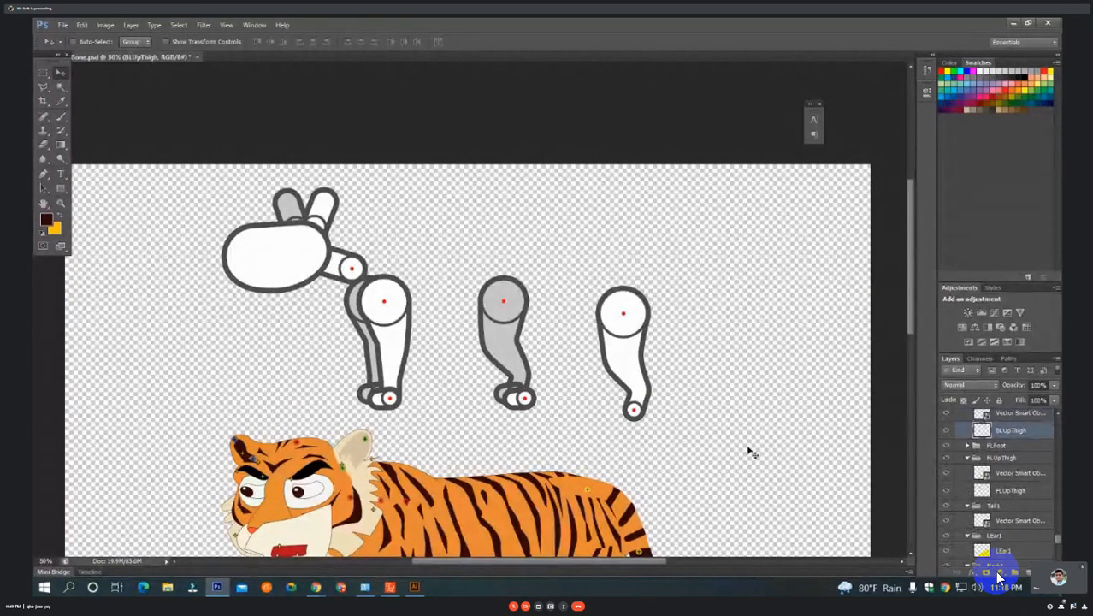
key(Delete)
click(514, 341)
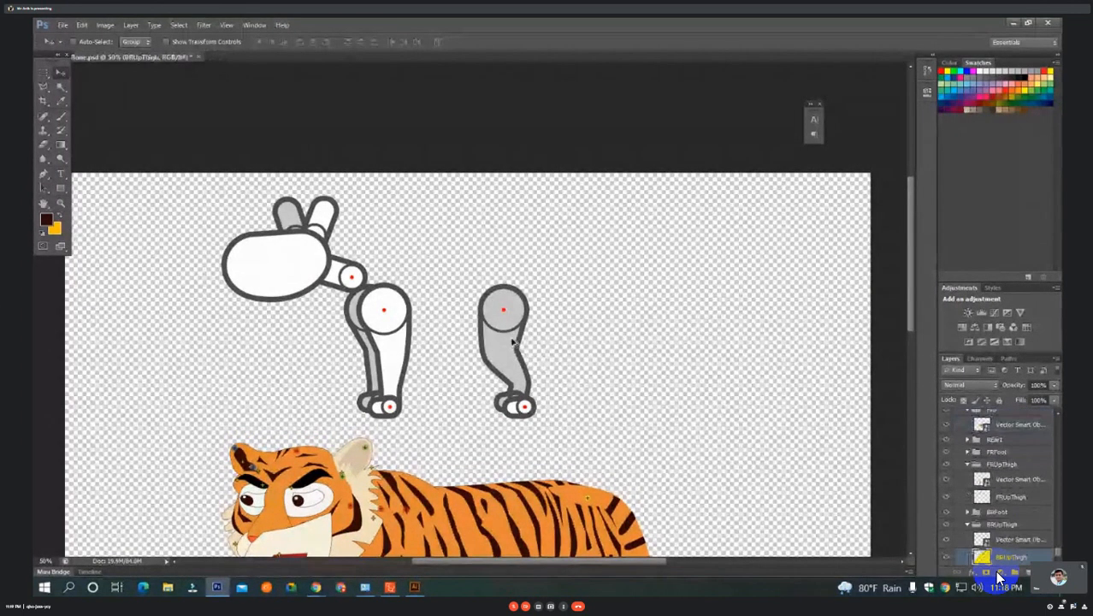
drag(513, 342, 717, 320)
key(Delete)
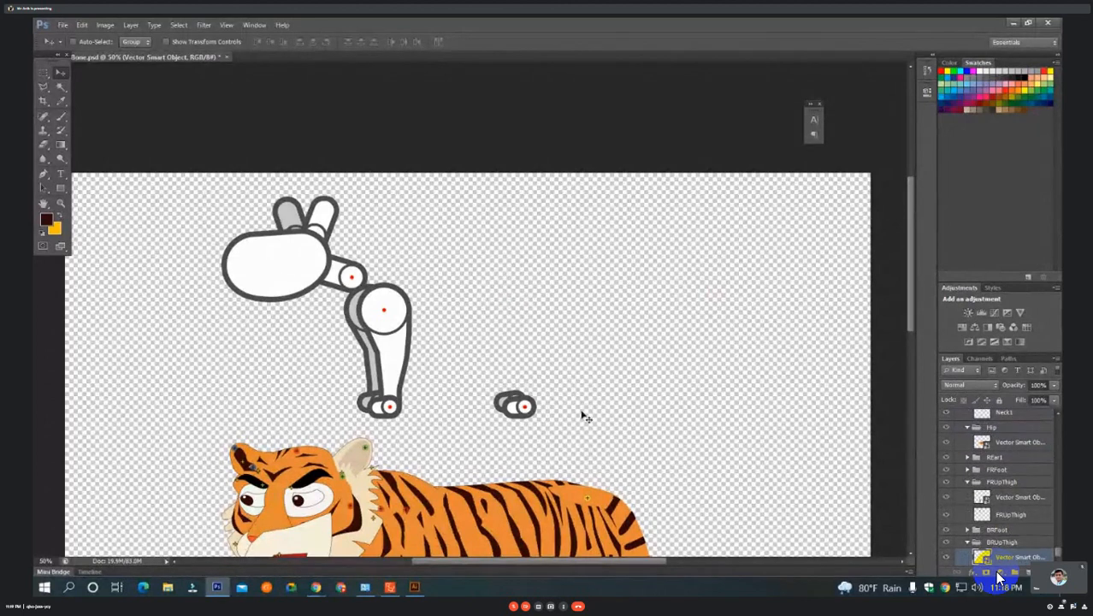
drag(519, 407, 579, 328)
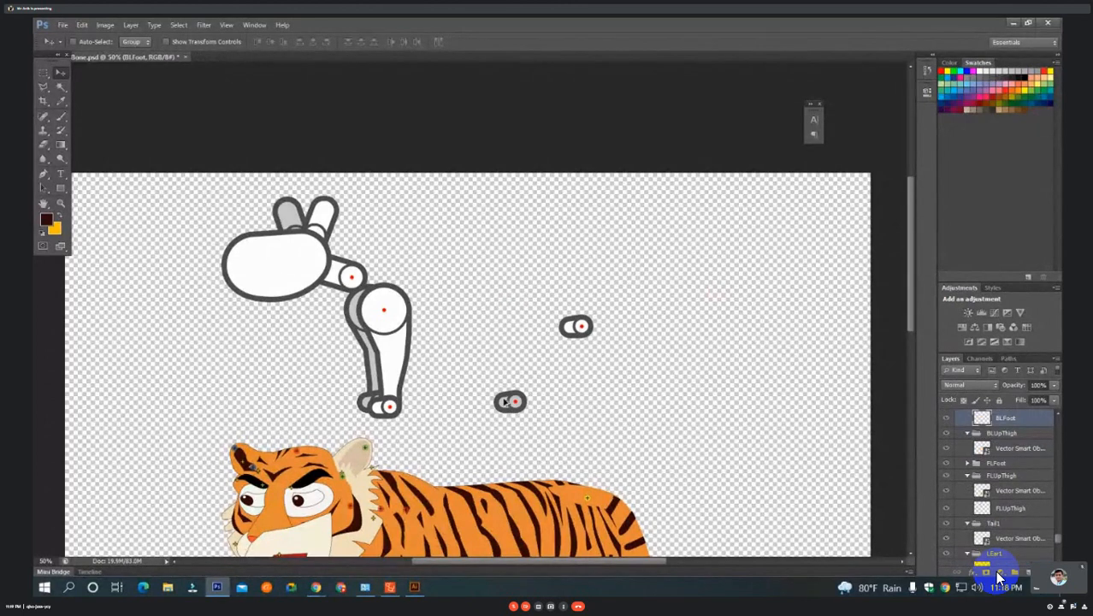
drag(505, 402, 527, 270)
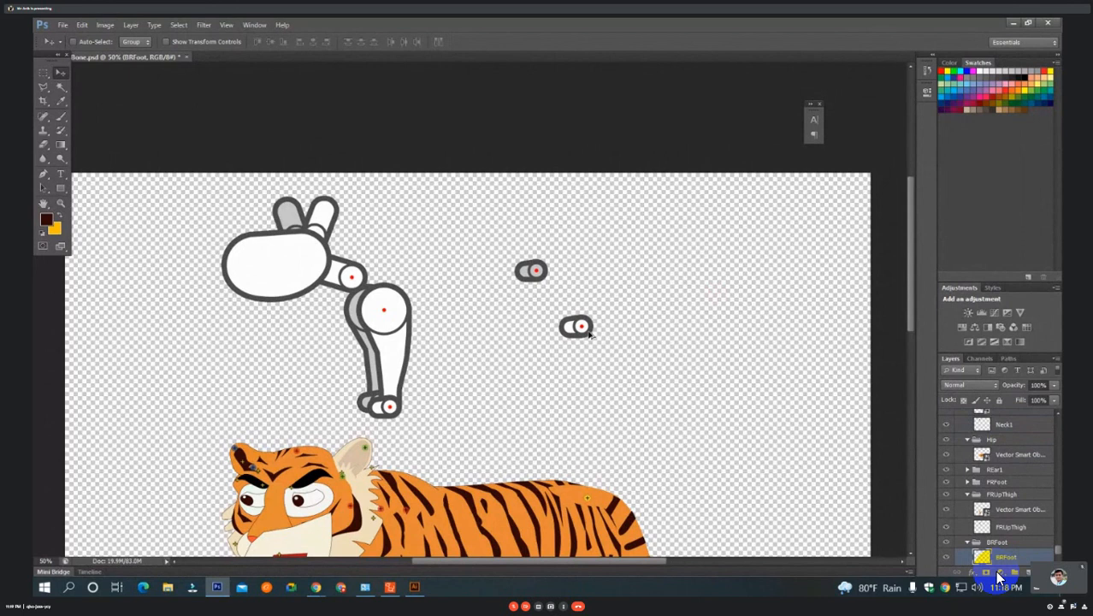
key(Delete)
Delete the rest of the template artwork: both front legs, the front feet, head, ears and neck.
drag(387, 315, 583, 326)
key(Delete)
drag(385, 325, 655, 306)
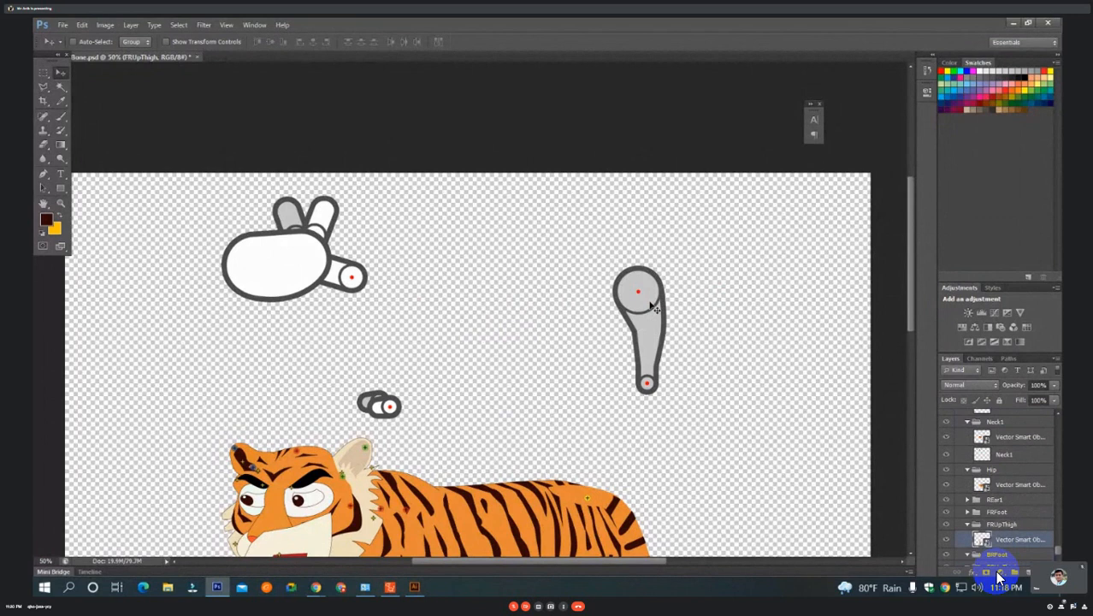
key(Delete)
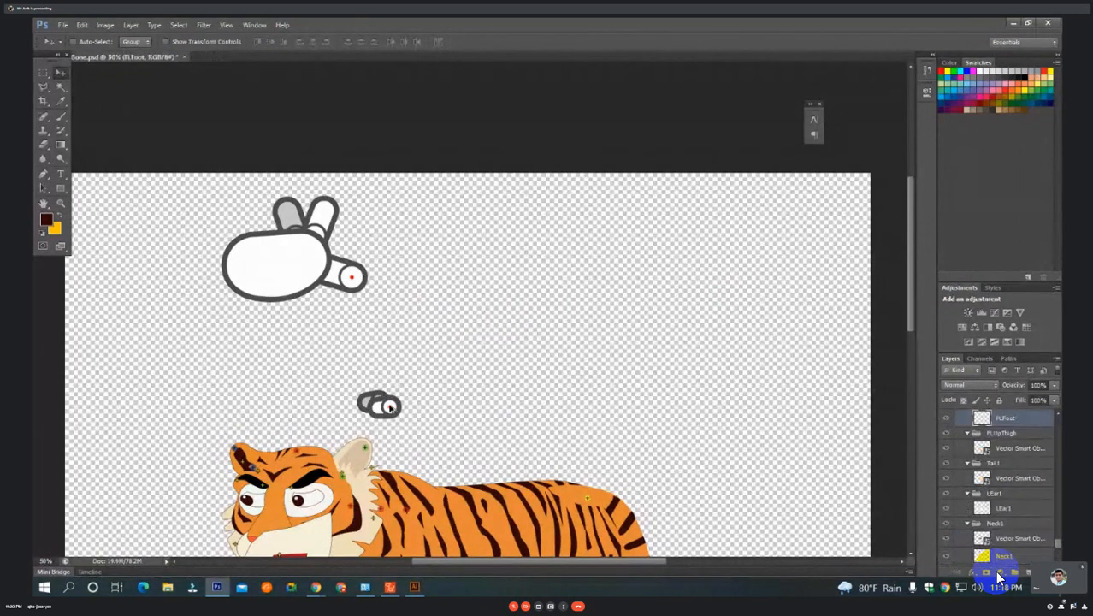
click(391, 410)
ctrl+click(376, 403)
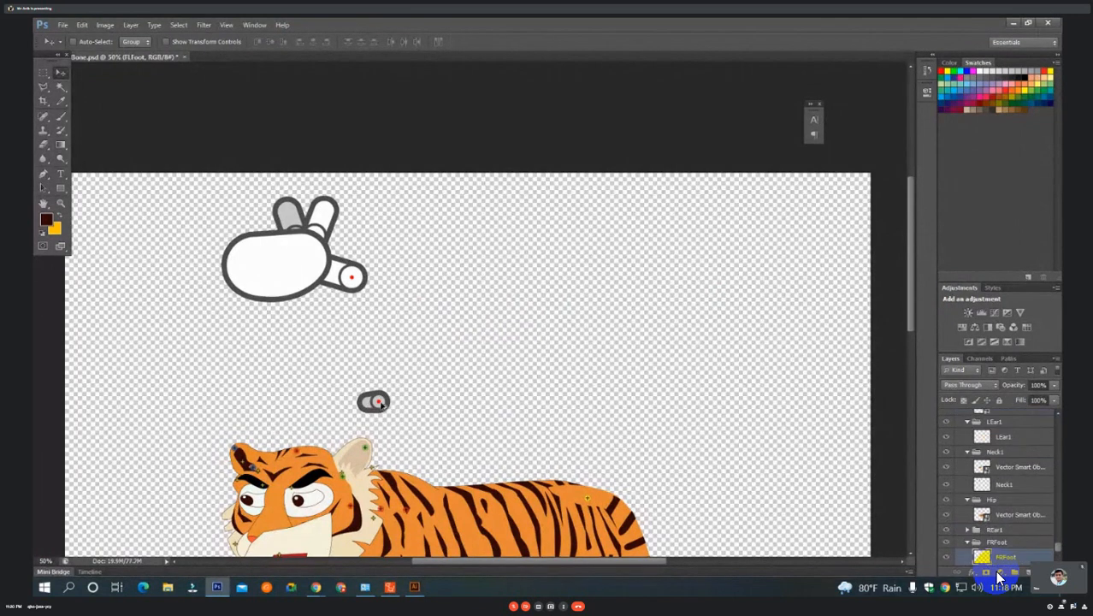
key(Delete)
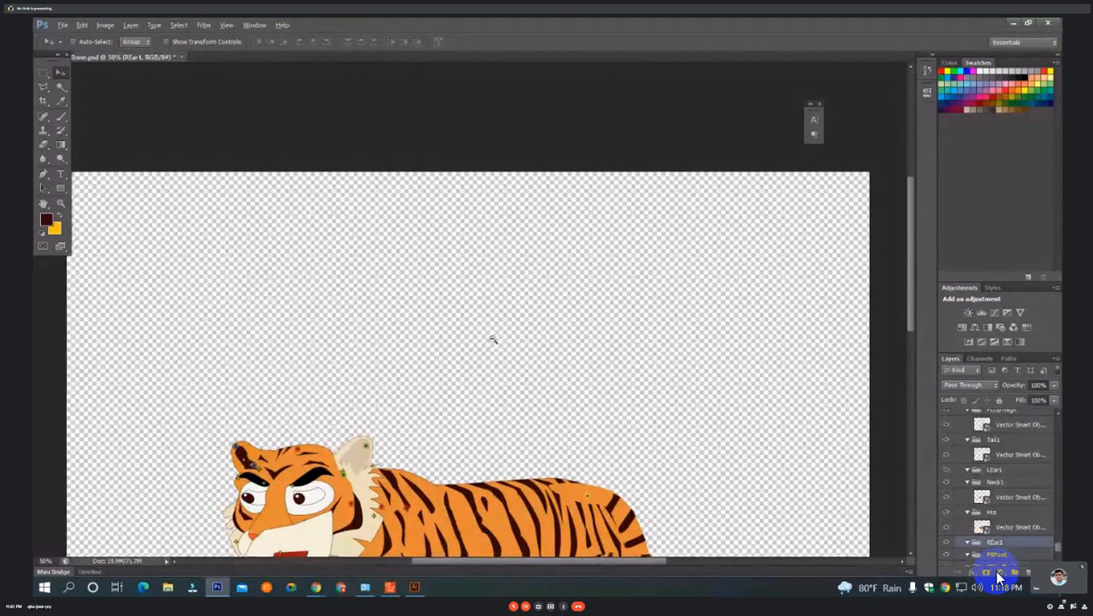
Crop the canvas close around the tiger, cutting off the empty area above it and at both sides.
scroll(492, 340, down, 3)
scroll(491, 171, up, 2)
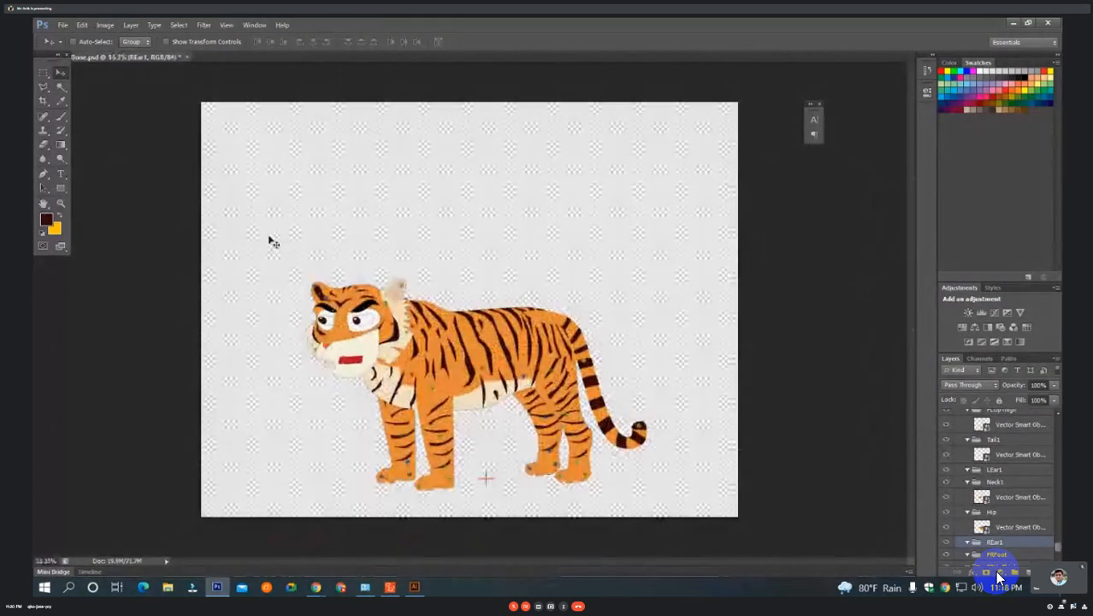
key(c)
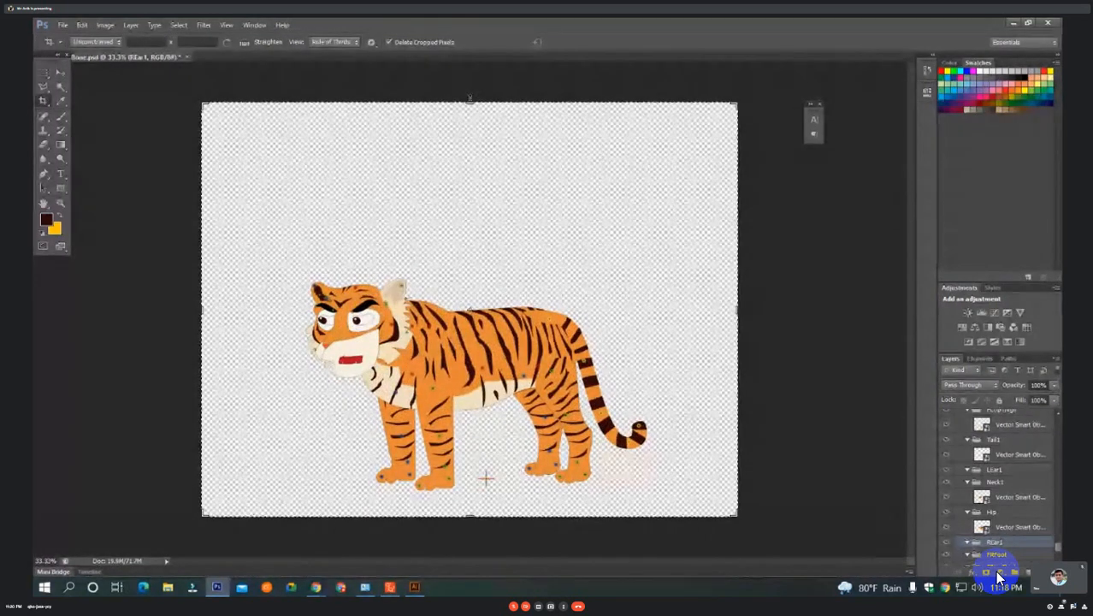
drag(469, 100, 471, 183)
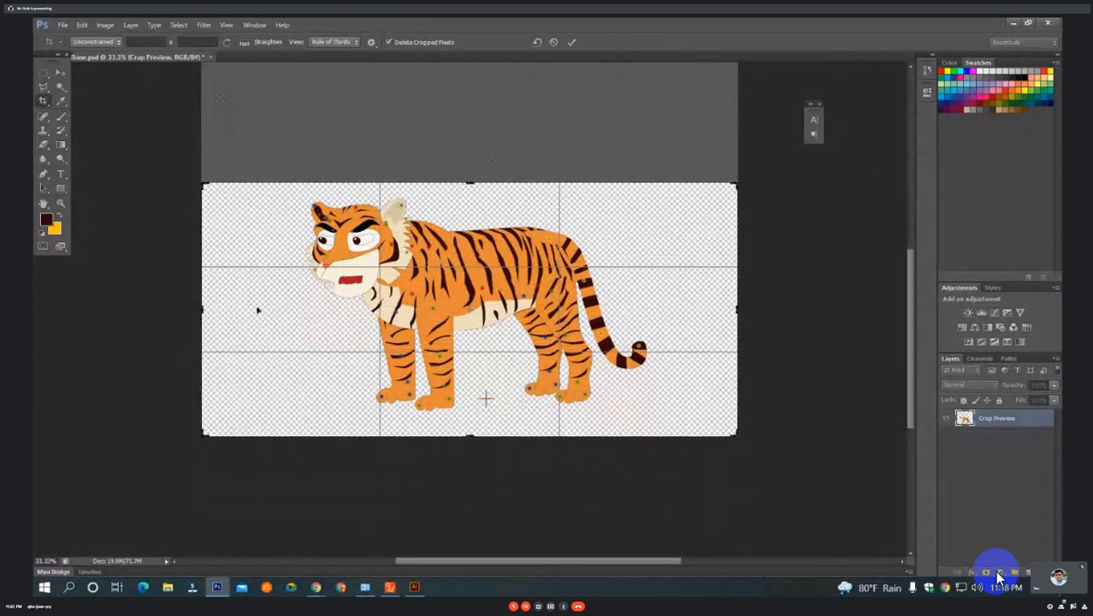
drag(203, 310, 242, 310)
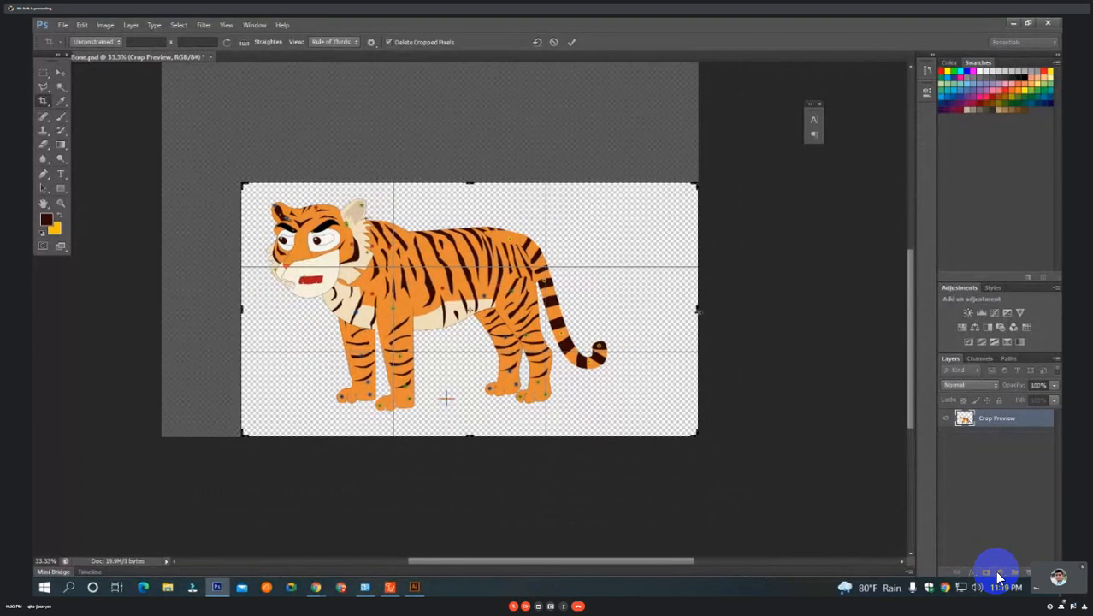
key(Return)
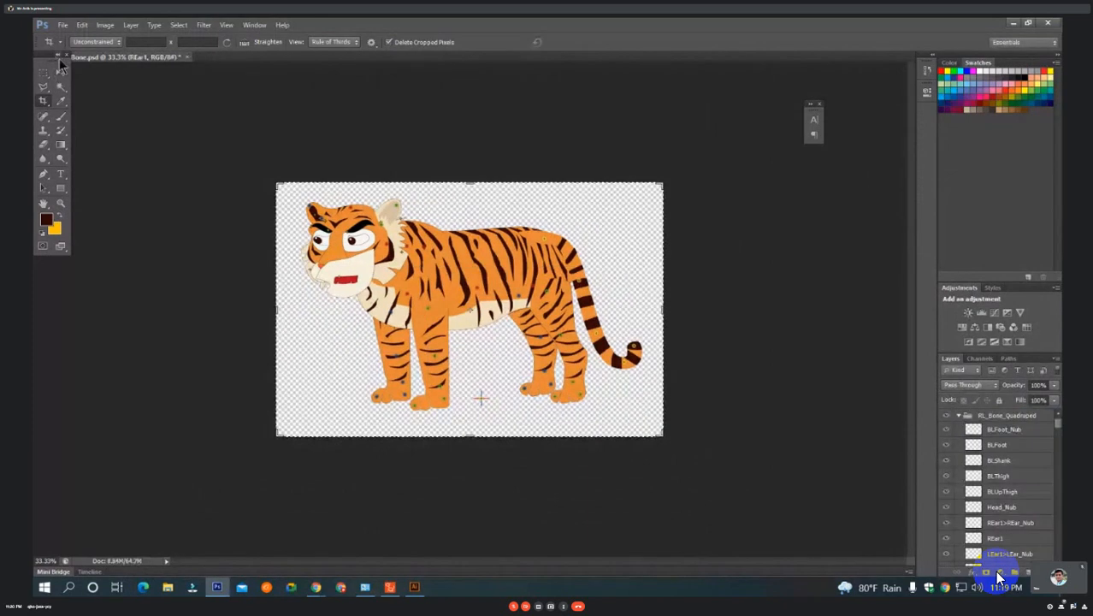
click(60, 71)
Try rotating the tiger's near hind leg by about 62.5 degrees to check how its thigh overlaps the body.
ctrl+click(511, 343)
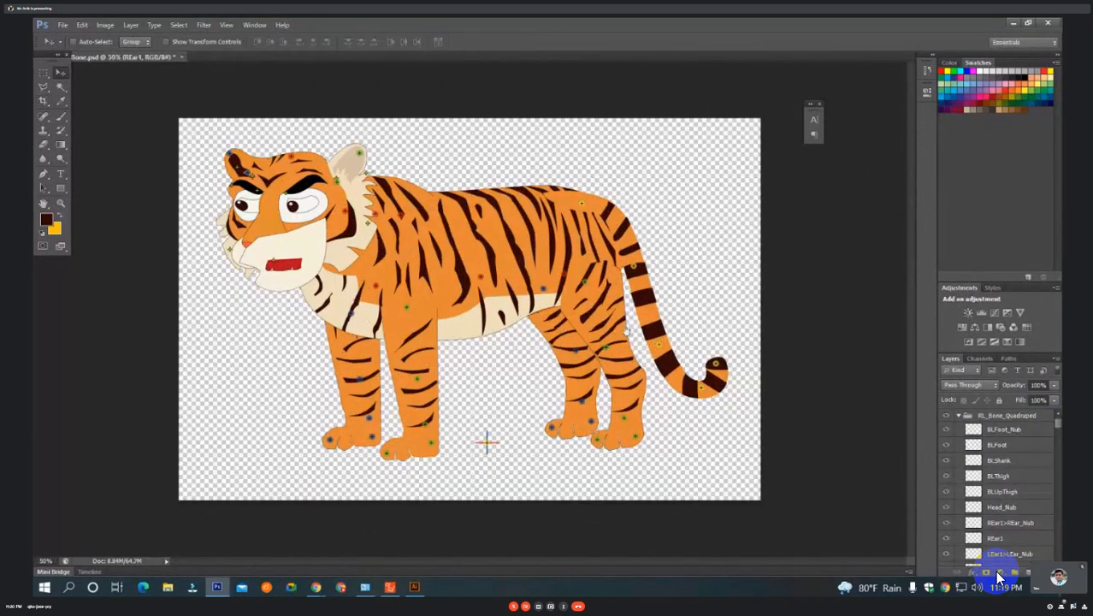
ctrl+click(511, 344)
ctrl+click(548, 321)
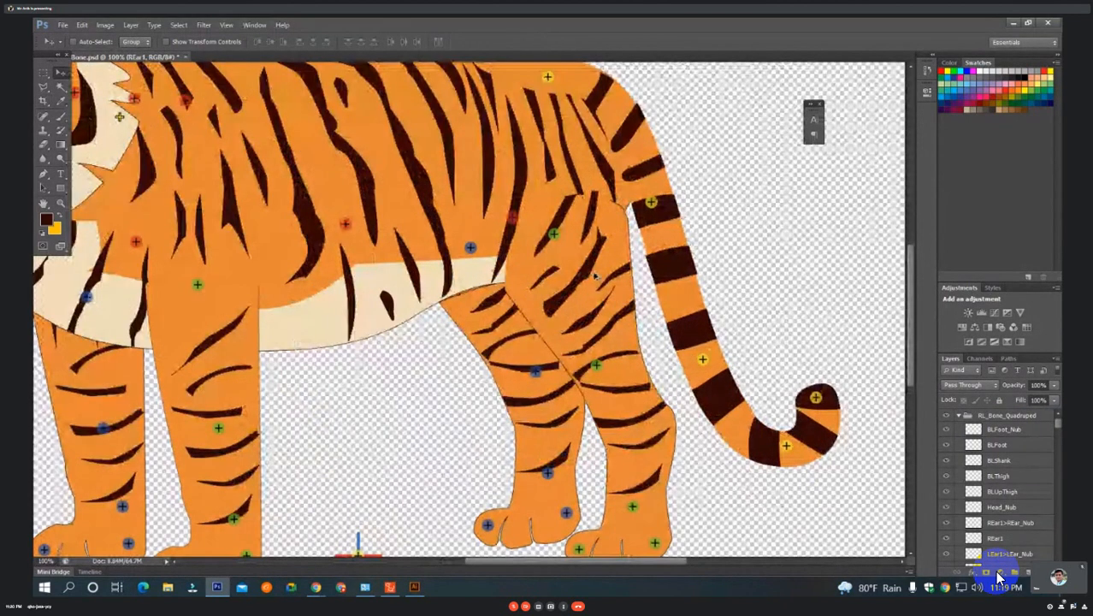
ctrl+click(596, 277)
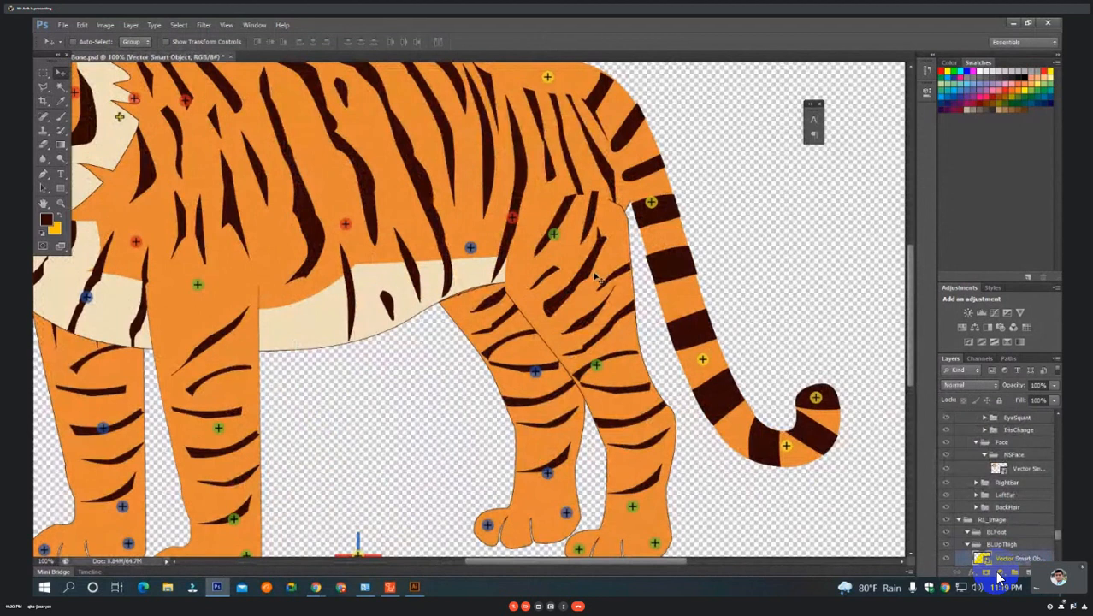
key(ctrl+t)
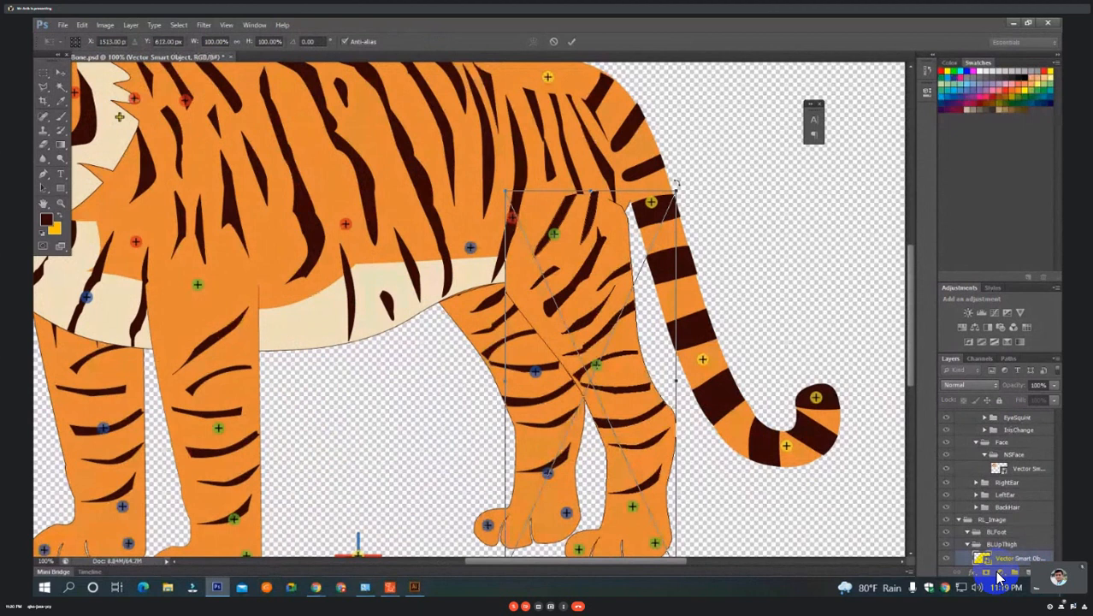
drag(677, 185, 685, 345)
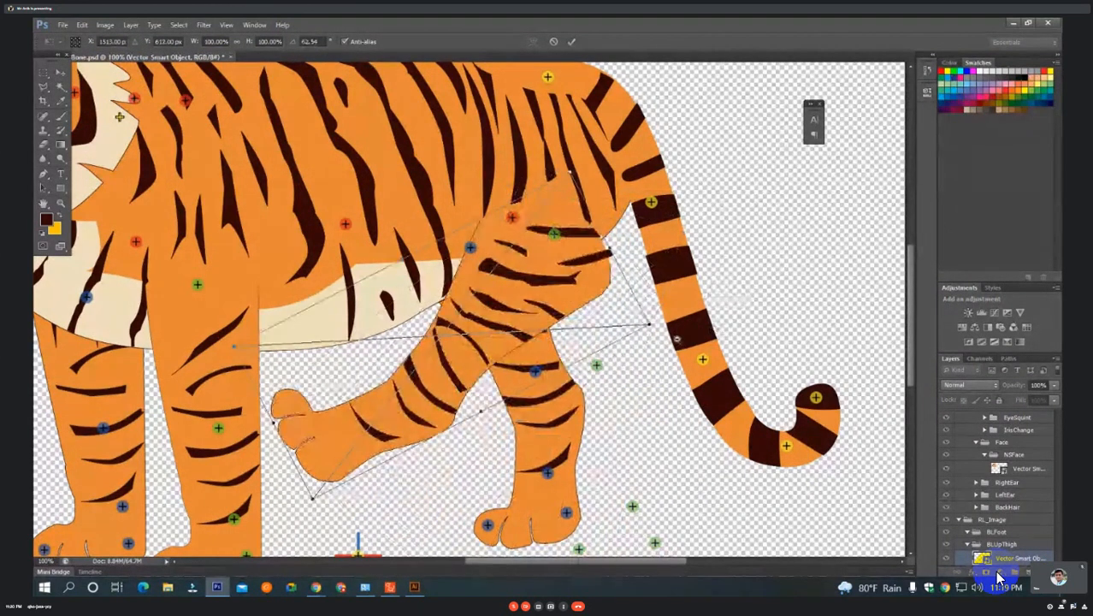
scroll(677, 339, down, 2)
scroll(639, 303, up, 1)
scroll(638, 302, up, 2)
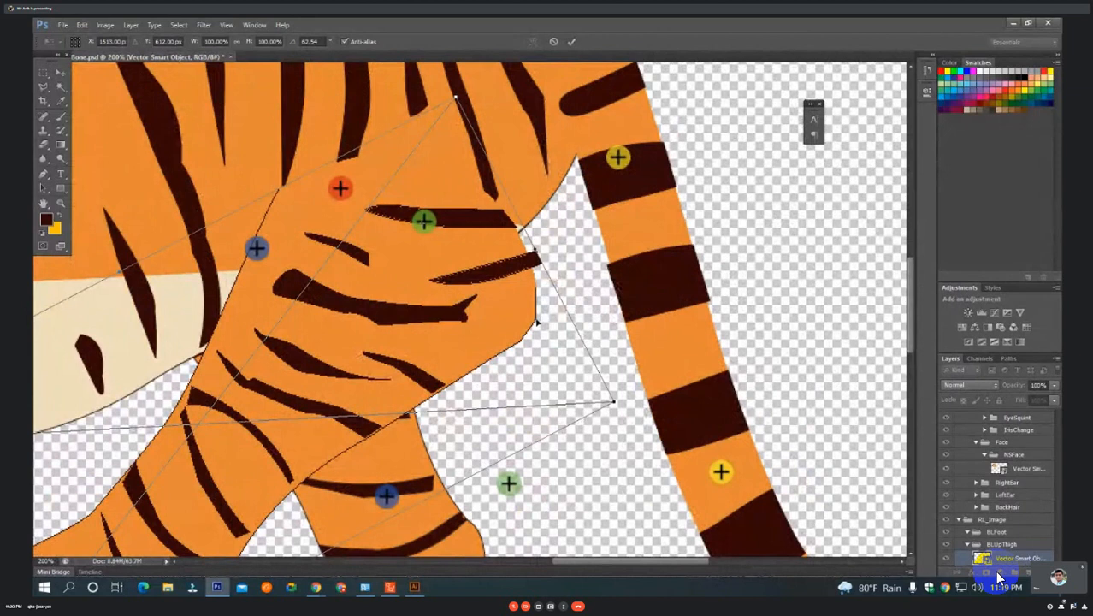
scroll(538, 321, down, 2)
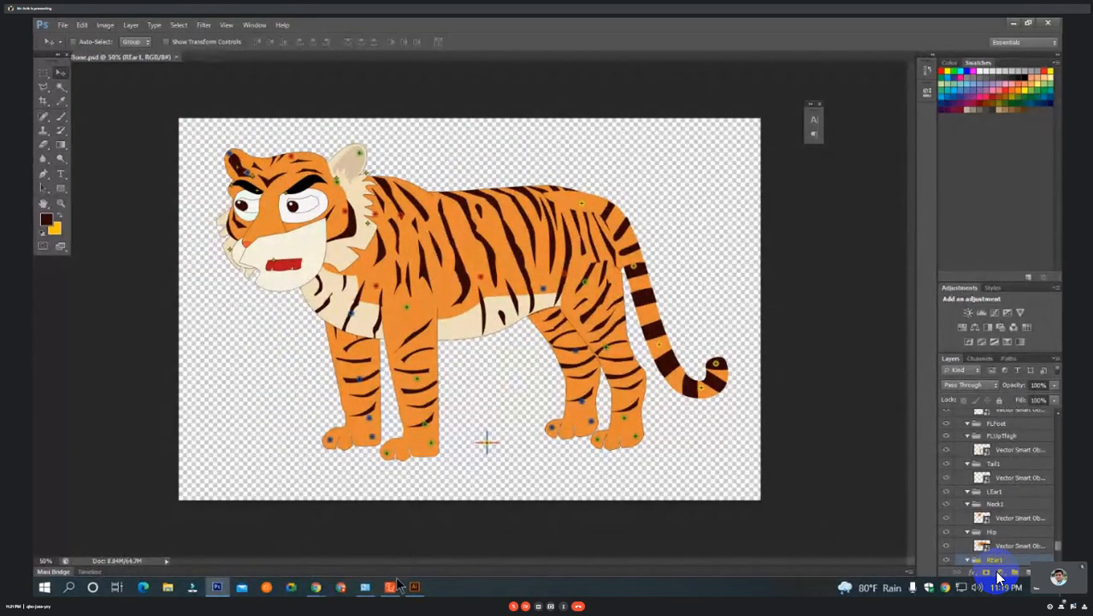
Bring the tiger PSD into the Cartoon Animator 4 Composer and close the Content Manager.
mouse_move(396, 579)
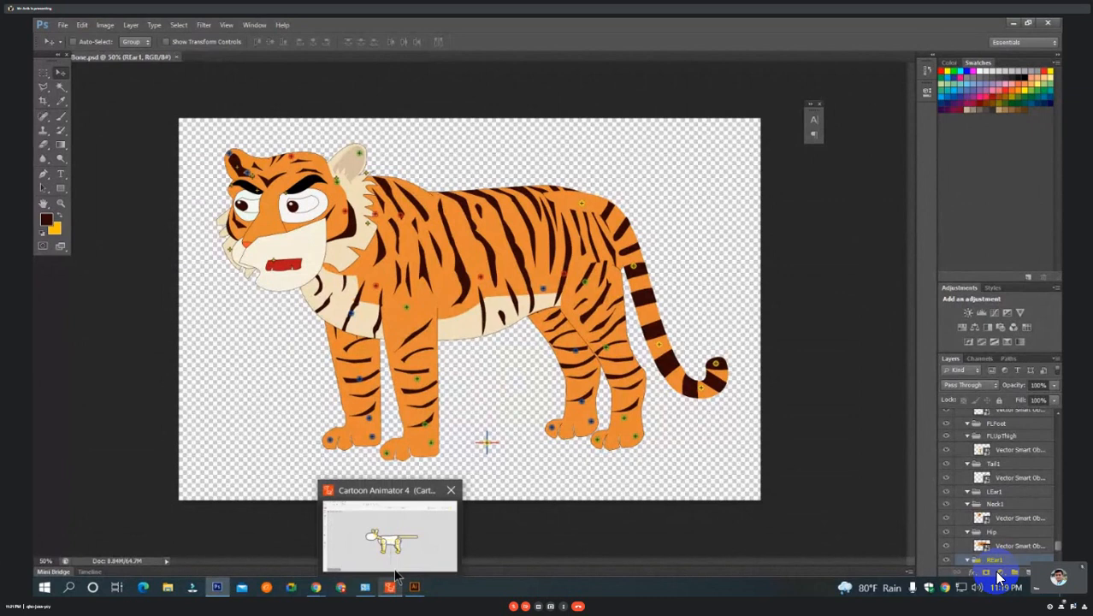
click(404, 526)
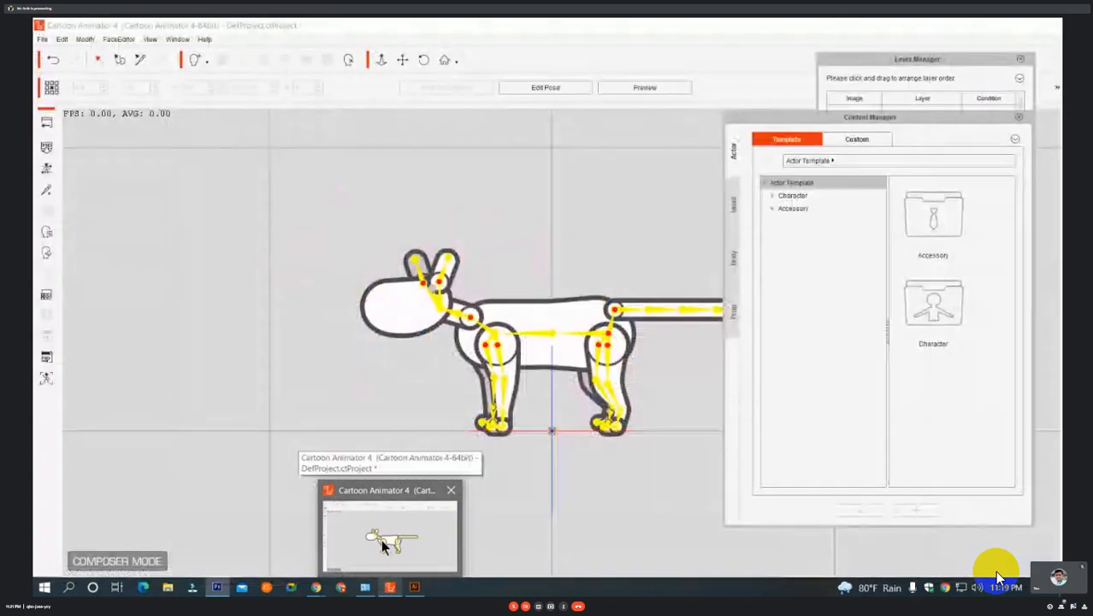
click(381, 544)
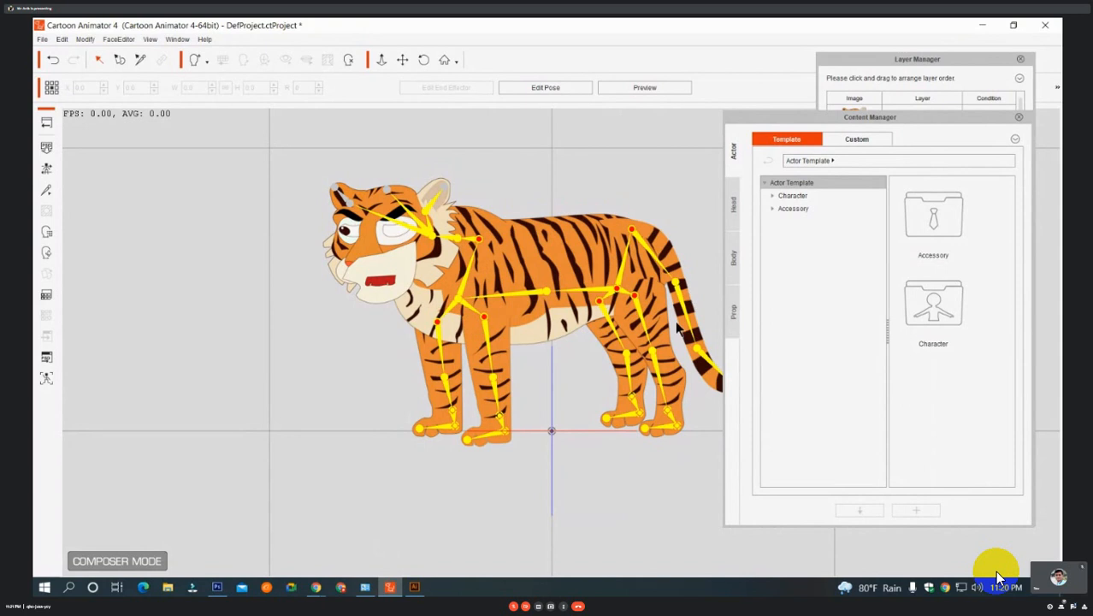
click(1019, 118)
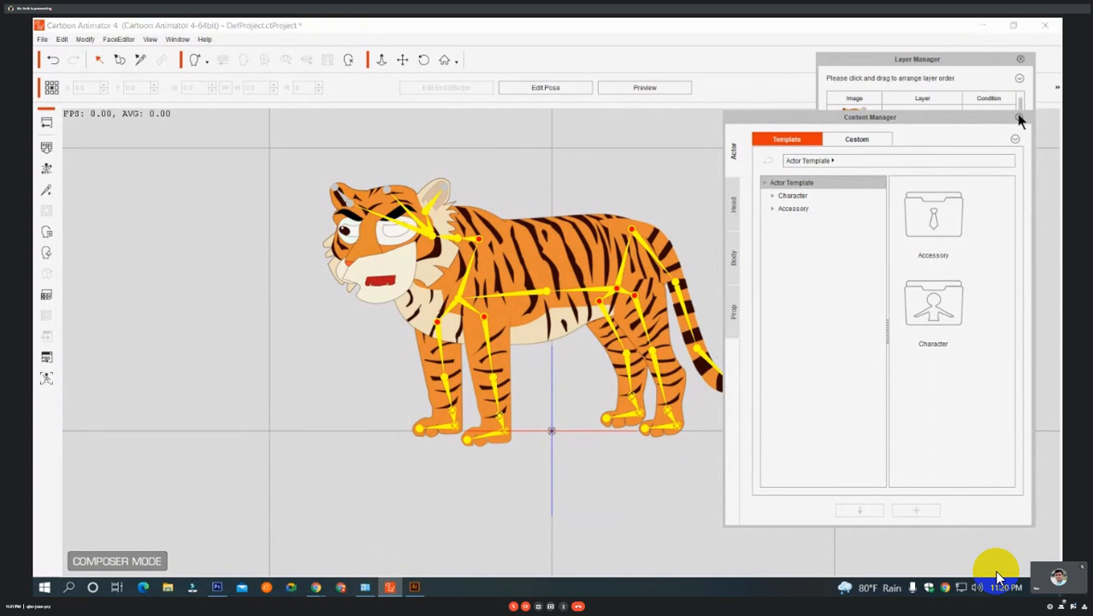
click(1019, 118)
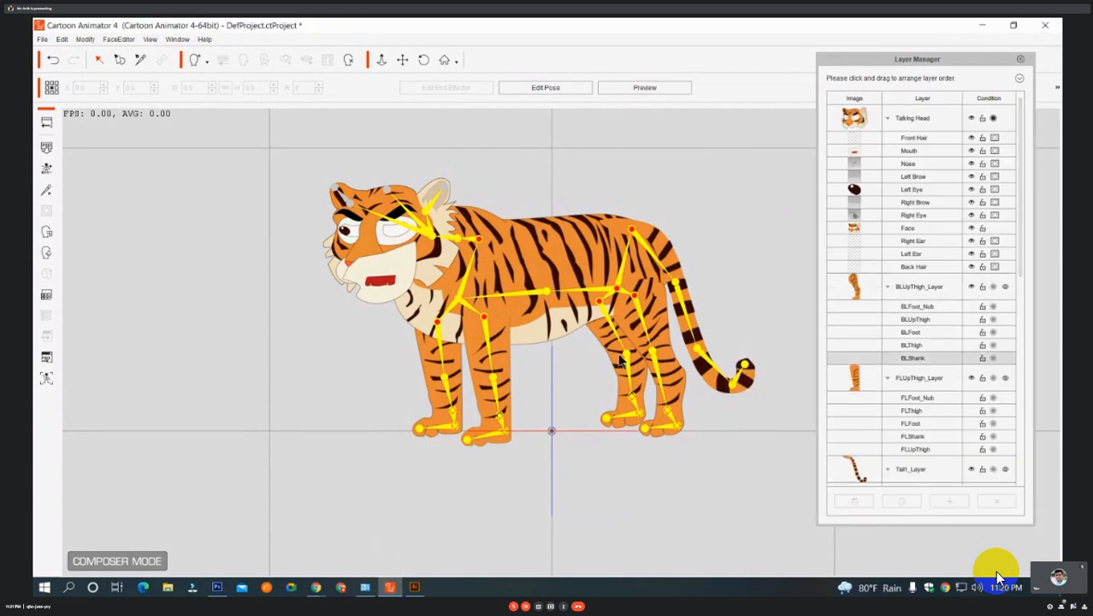
Identify the tiger's Mouth, Left Eye and Face layers in the Talking Head group, and move Mouth below Face.
click(382, 287)
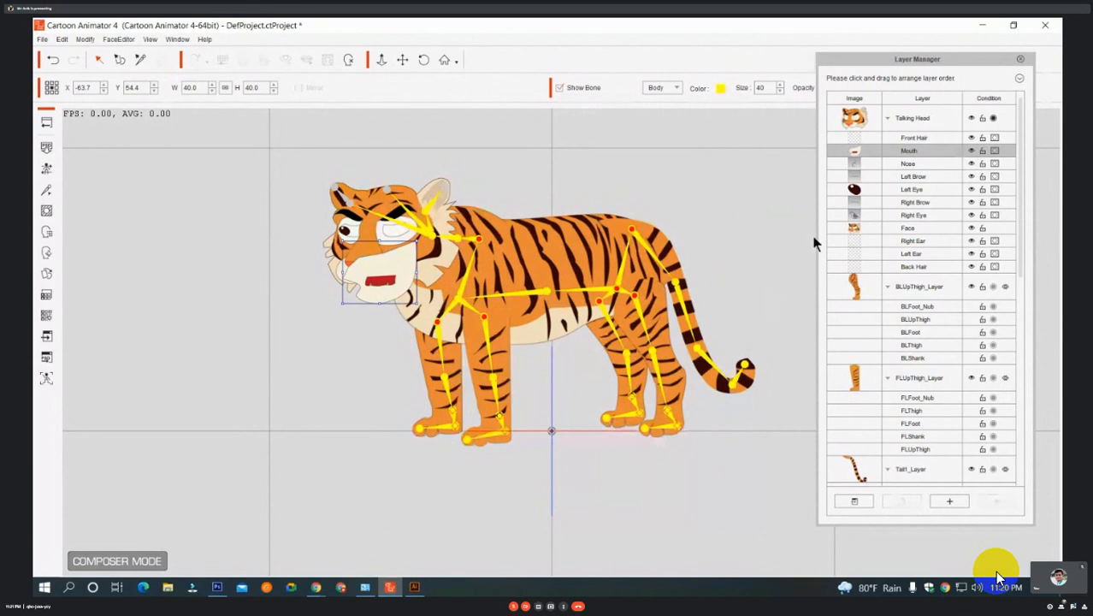
click(923, 189)
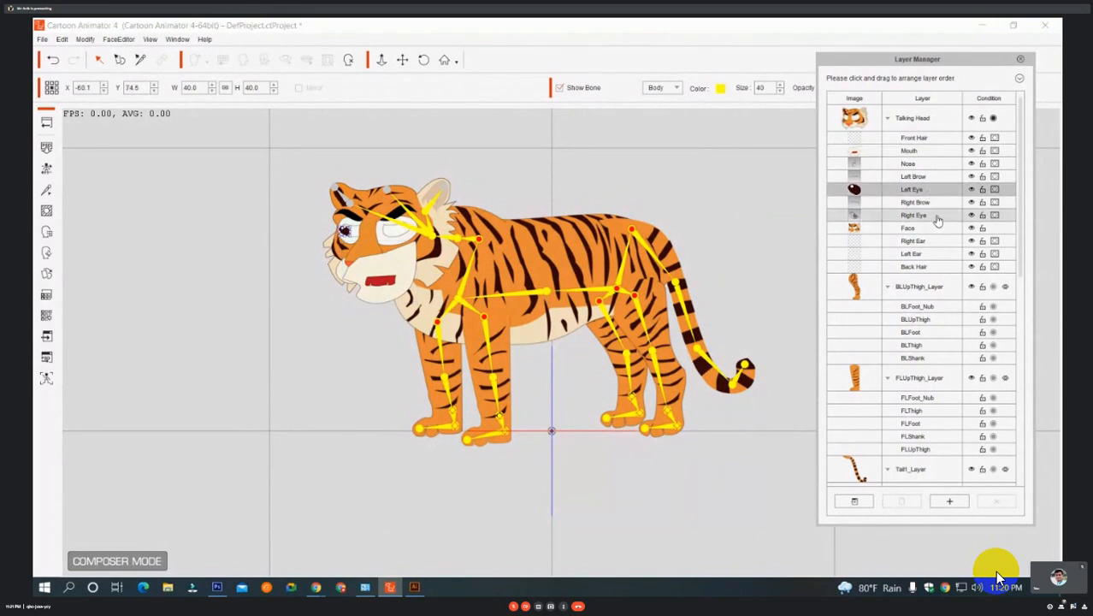
click(901, 123)
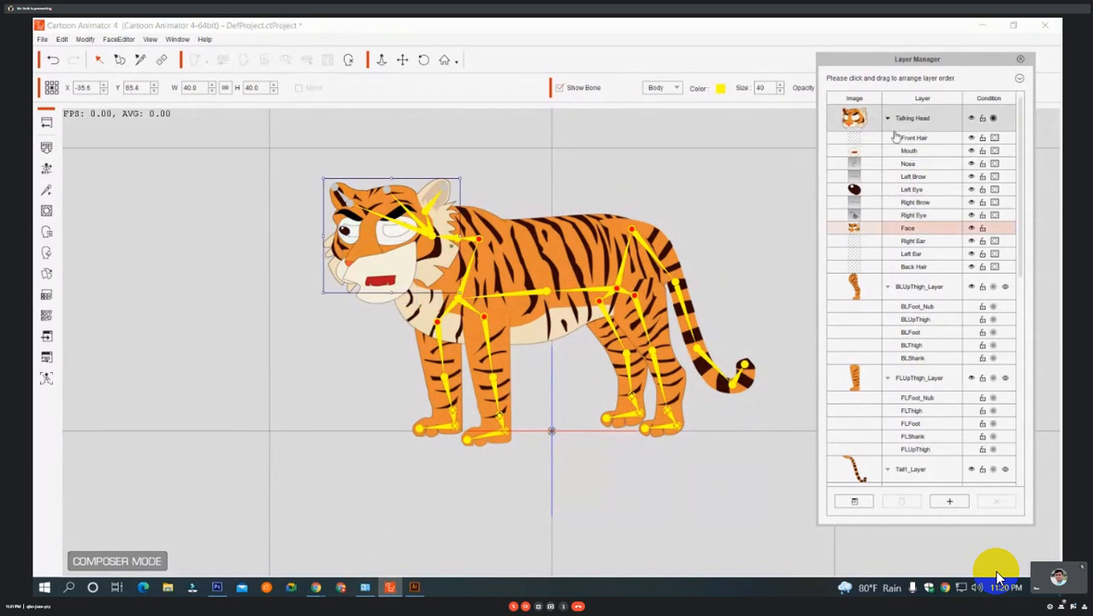
click(382, 276)
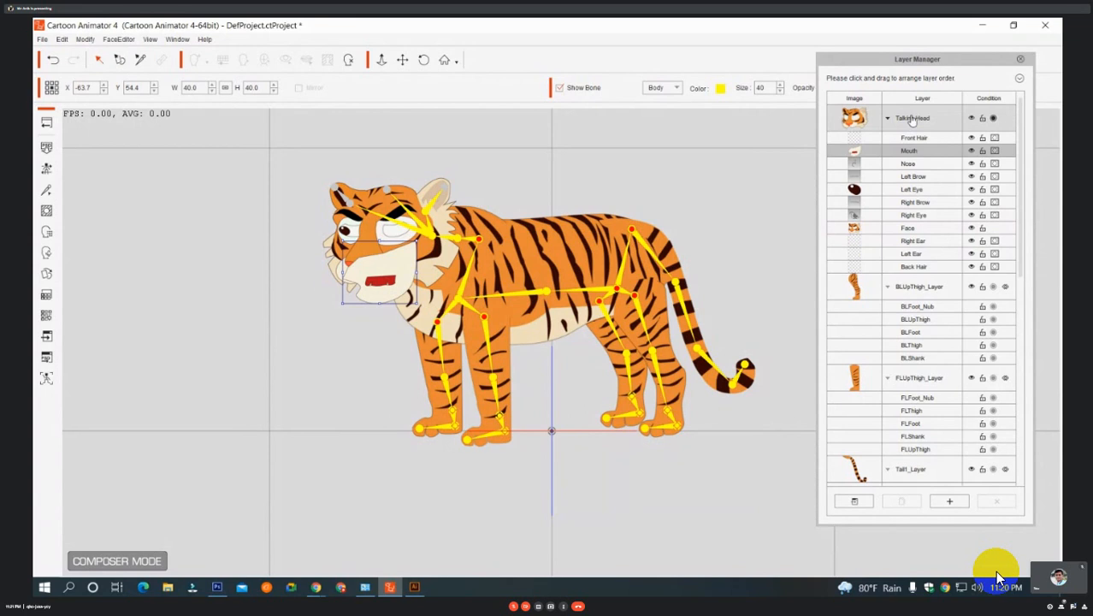
click(914, 228)
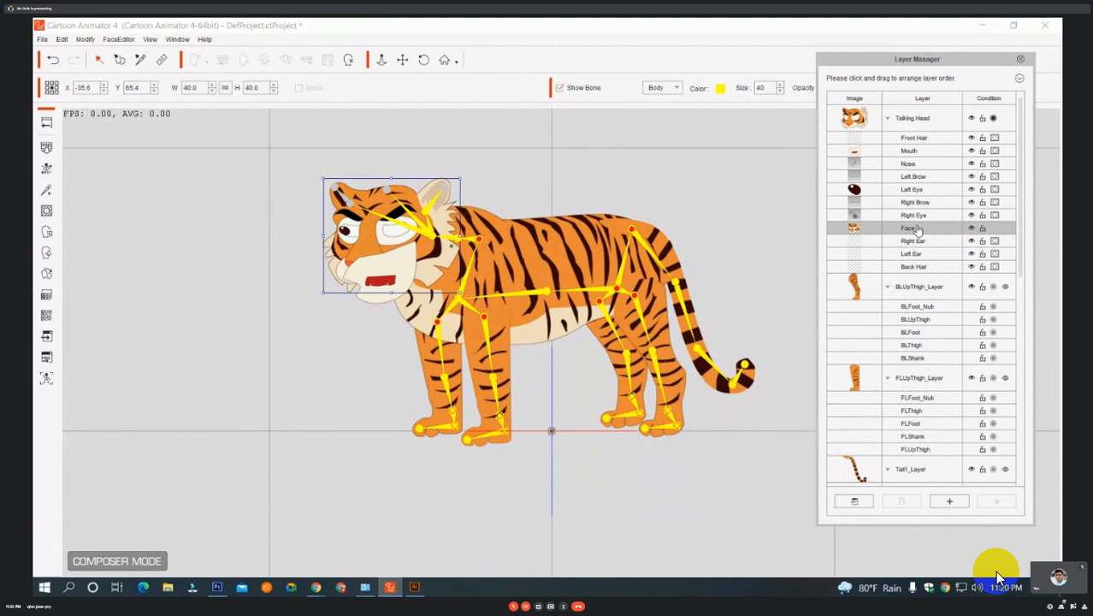
drag(908, 151, 913, 236)
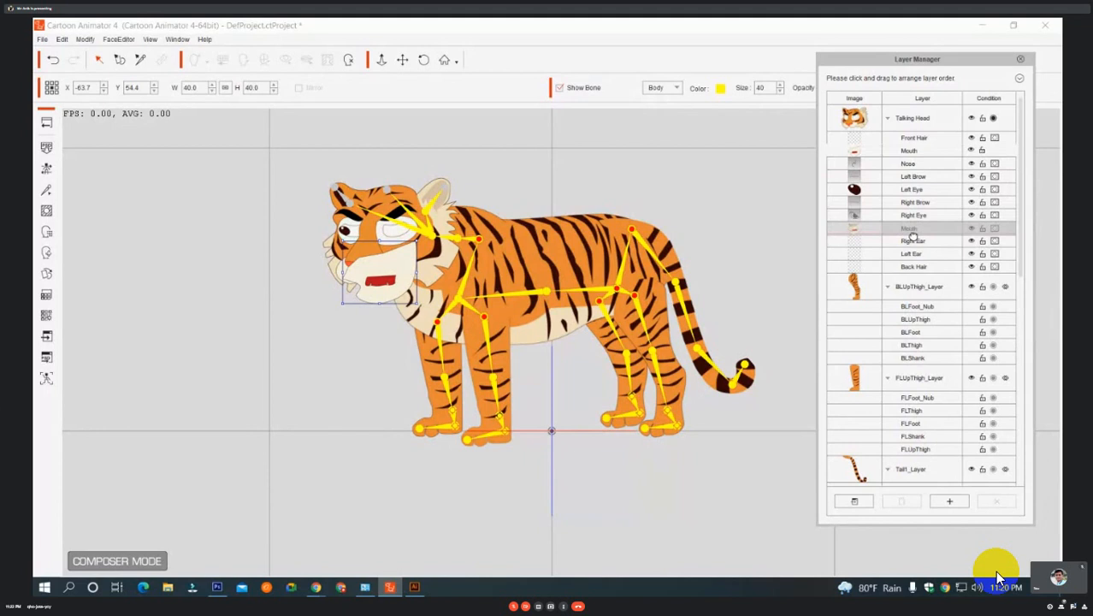
Drop the Mouth layer directly below Face in the Talking Head group, check the Left Eye layer and close the Layer Manager.
drag(912, 236, 912, 229)
click(914, 177)
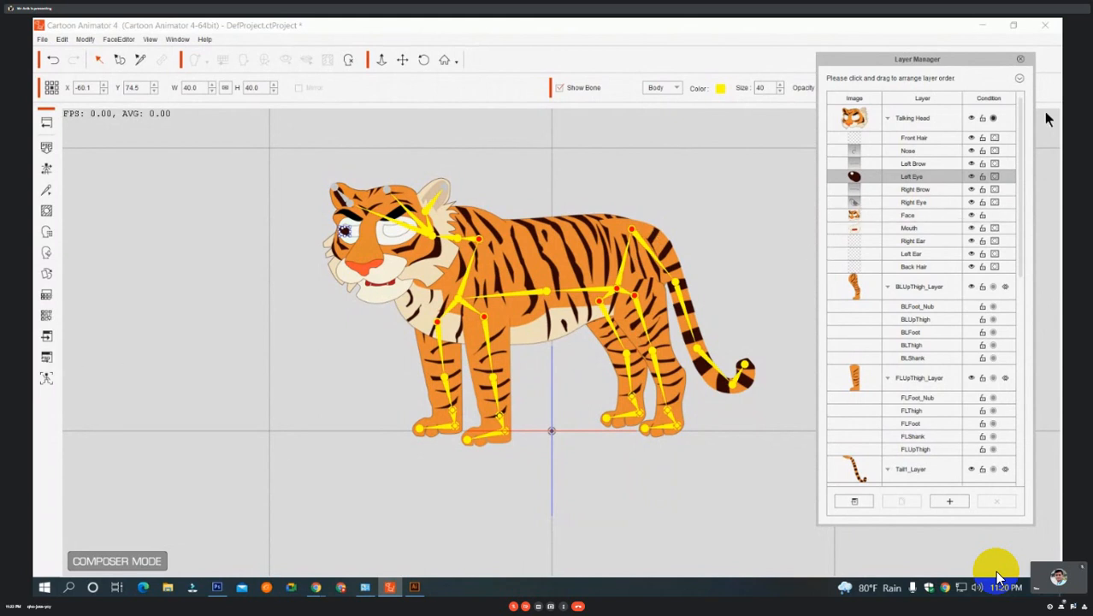
click(1020, 59)
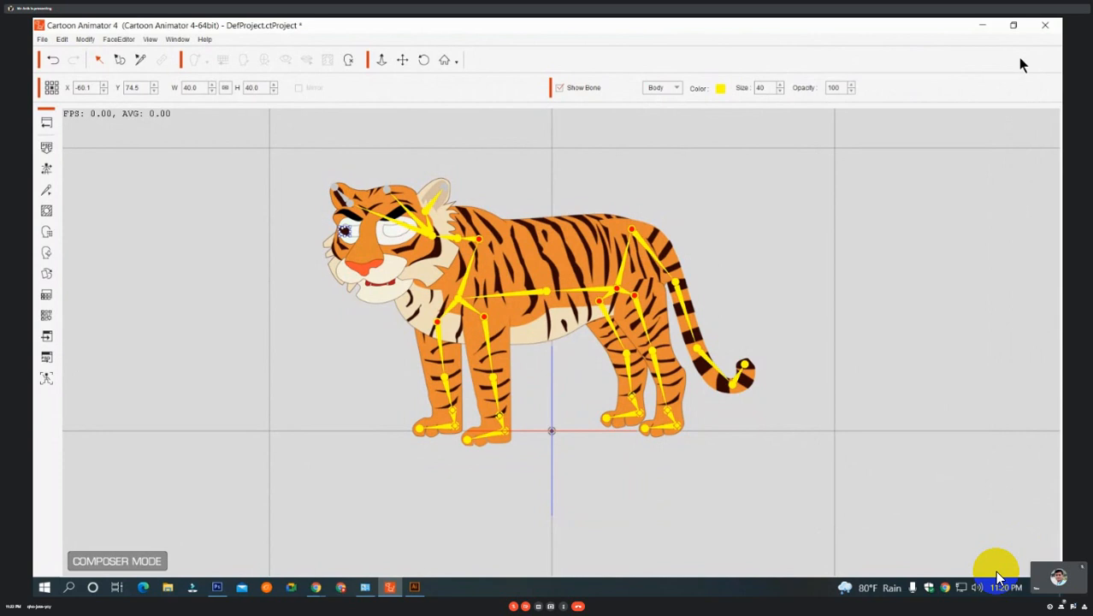
Launch the tiger PSD in Photoshop with Head & Body in one file at image scale 1.0, and update CatMotionBone.psd from disk.
click(46, 357)
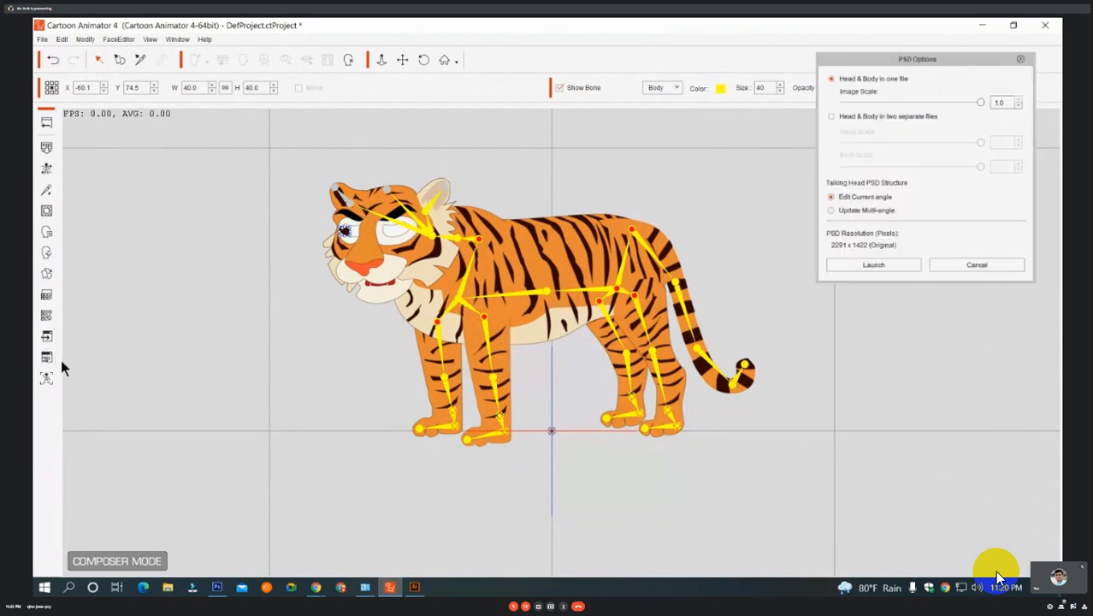
click(881, 264)
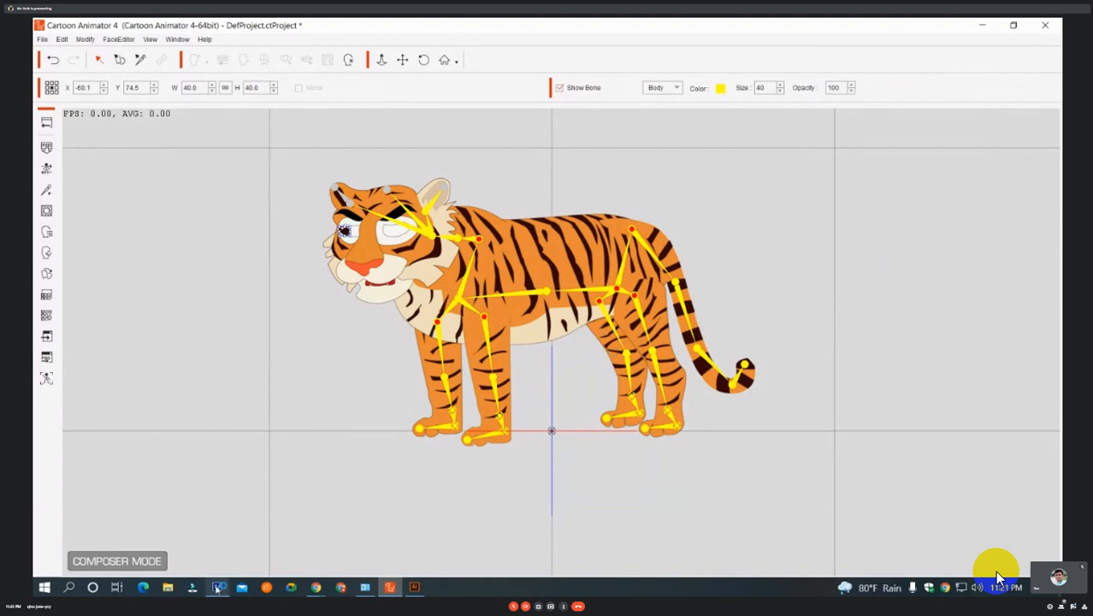
mouse_move(220, 588)
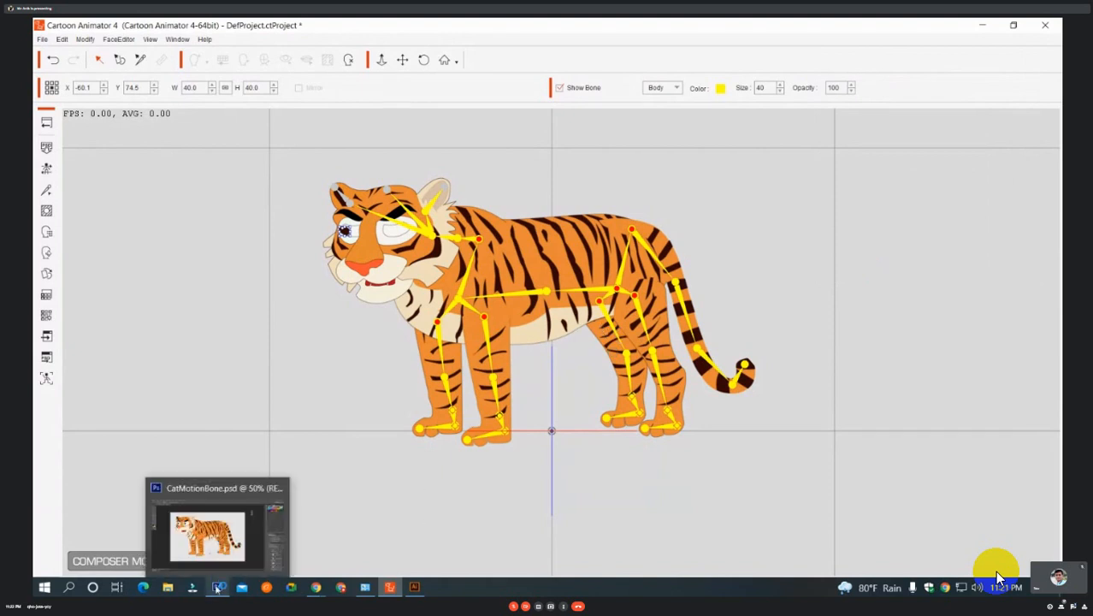
click(214, 537)
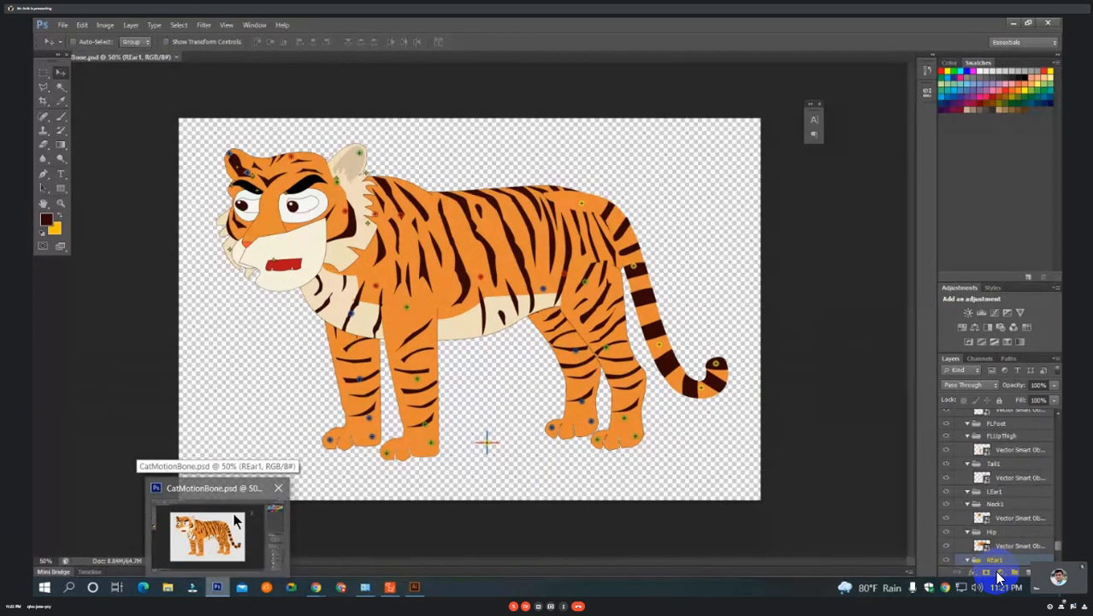
click(235, 518)
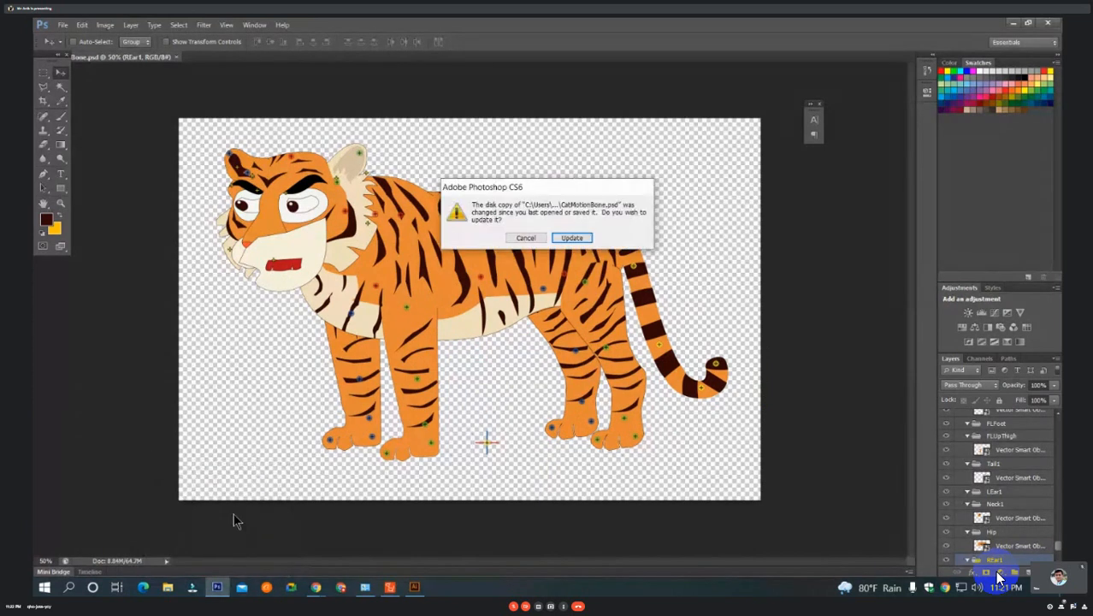
click(574, 238)
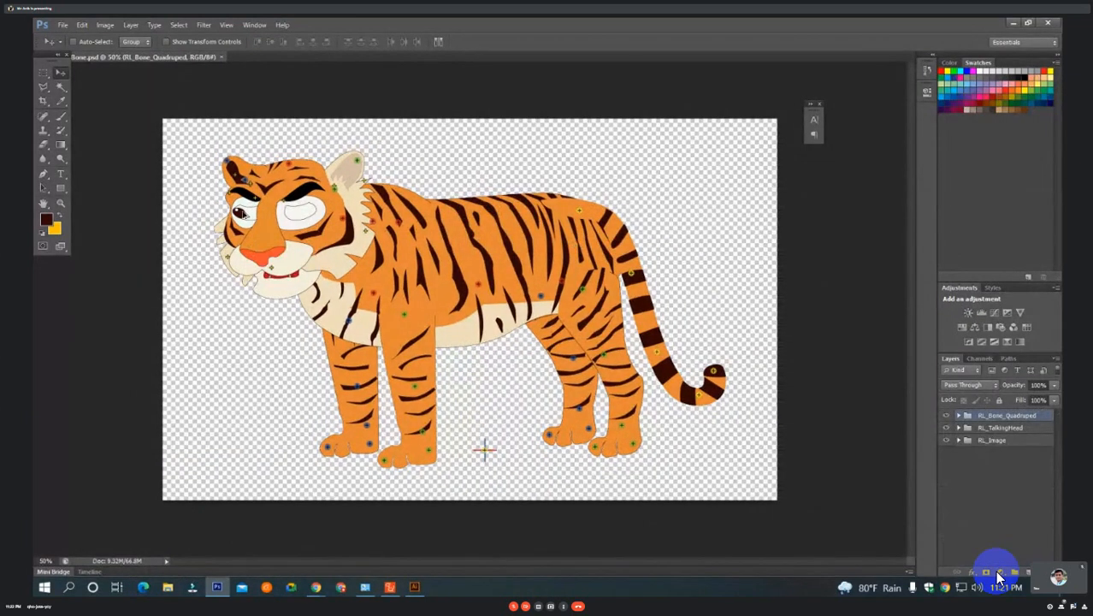
Examine how the tiger's iris layer is nested in the LeftEye group and how the other Talking Head groups are ordered.
ctrl+click(246, 216)
scroll(1040, 544, down, 2)
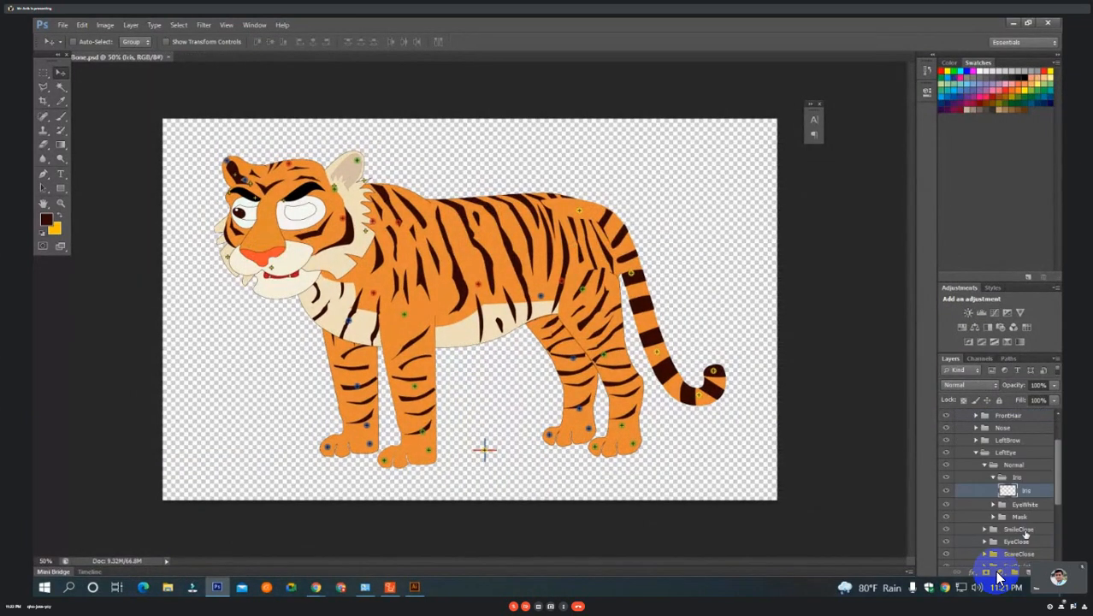
scroll(1015, 535, up, 2)
scroll(1014, 533, down, 2)
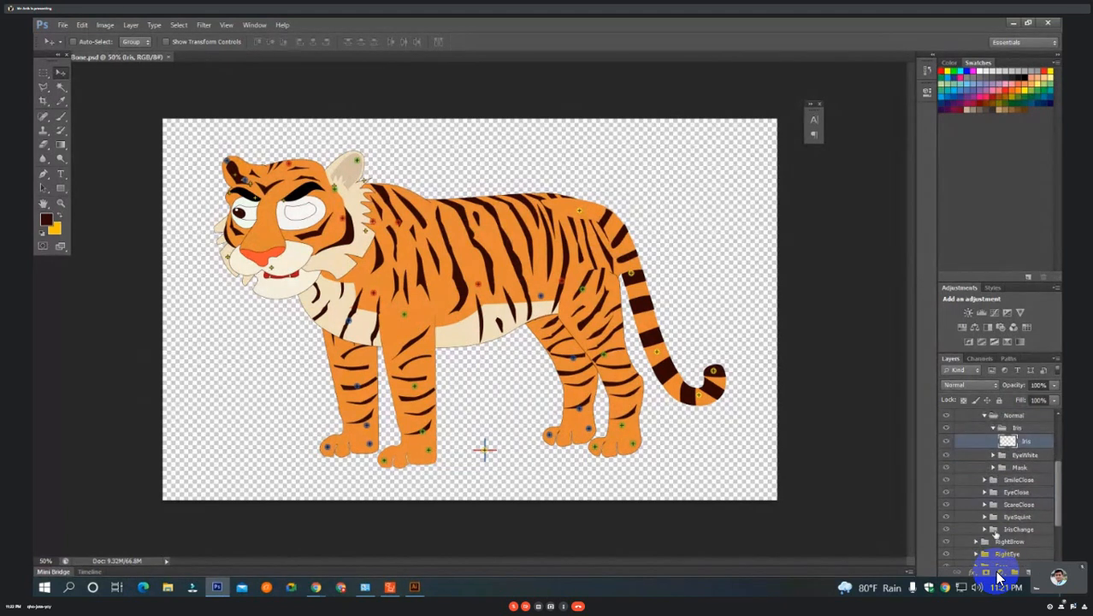
scroll(1000, 493, up, 2)
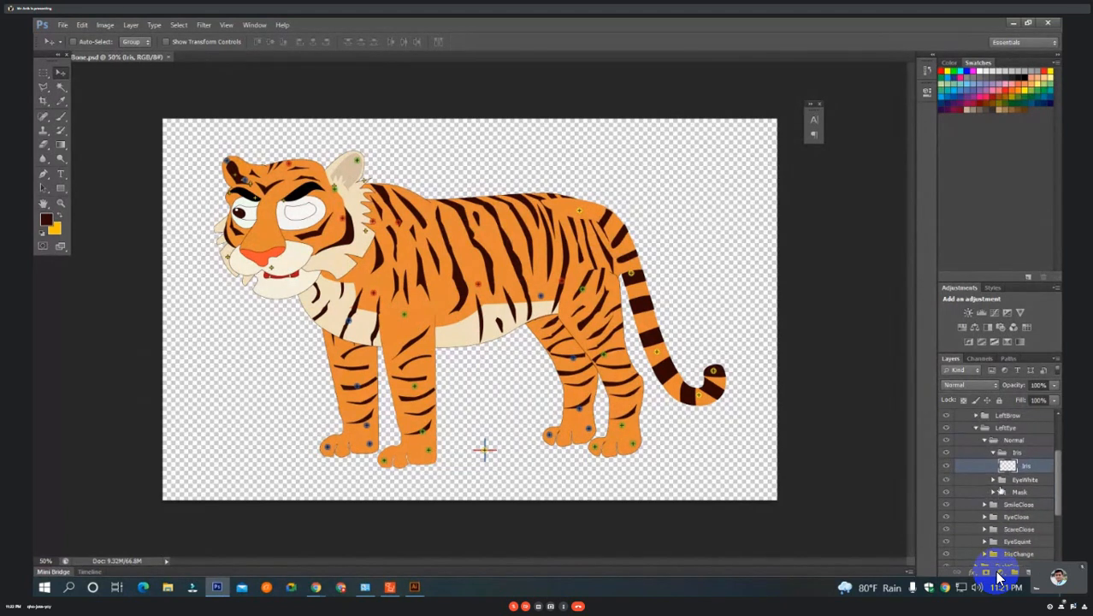
scroll(1000, 490, up, 3)
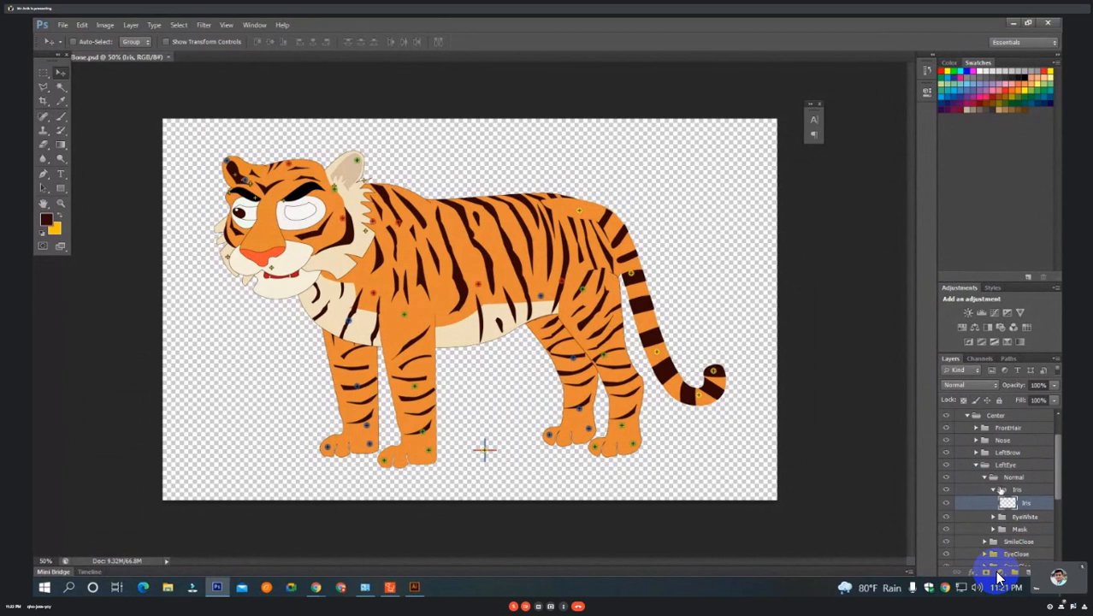
scroll(1001, 489, down, 3)
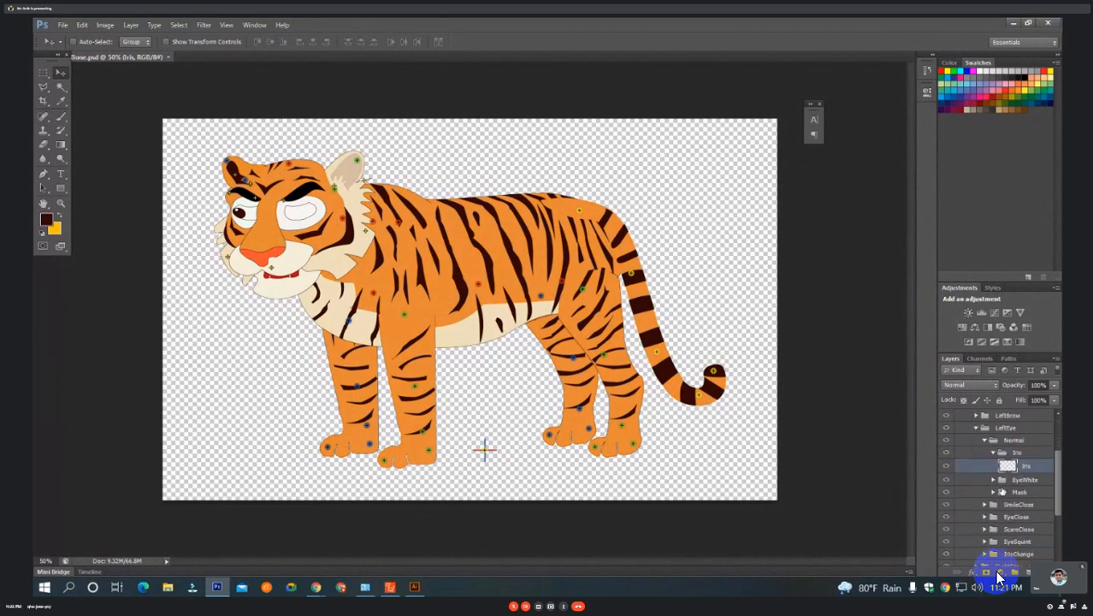
scroll(1003, 493, down, 3)
scroll(1010, 506, down, 1)
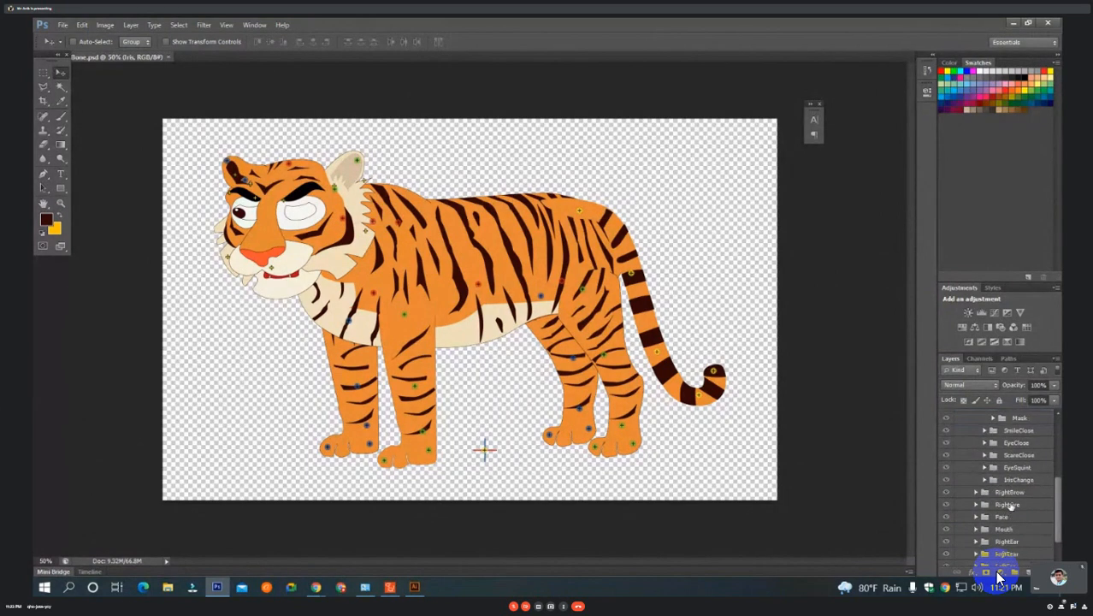
scroll(999, 579, up, 2)
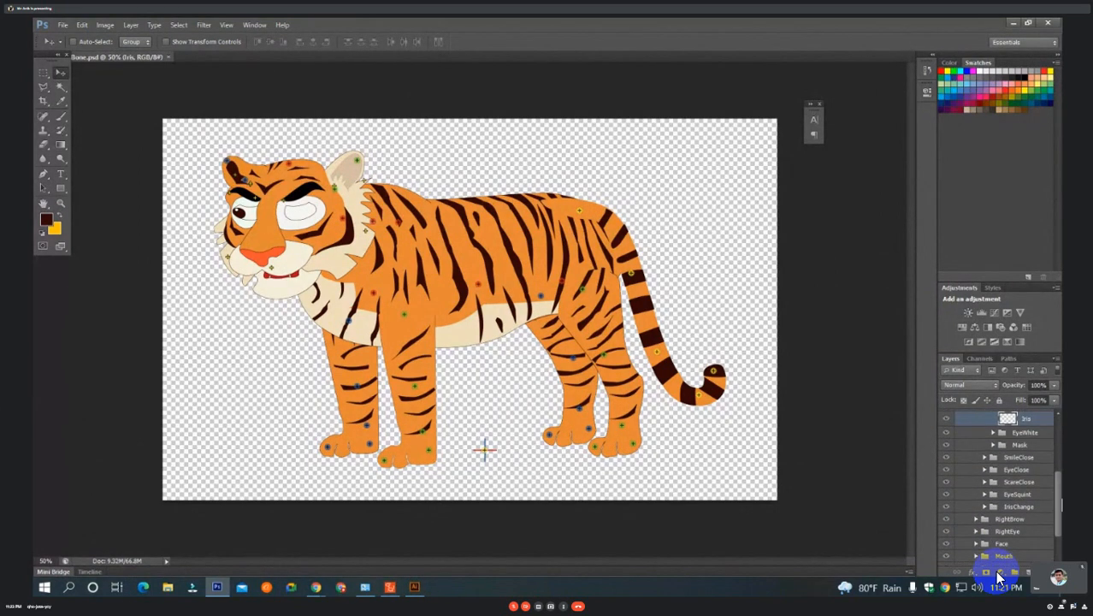
scroll(998, 578, up, 3)
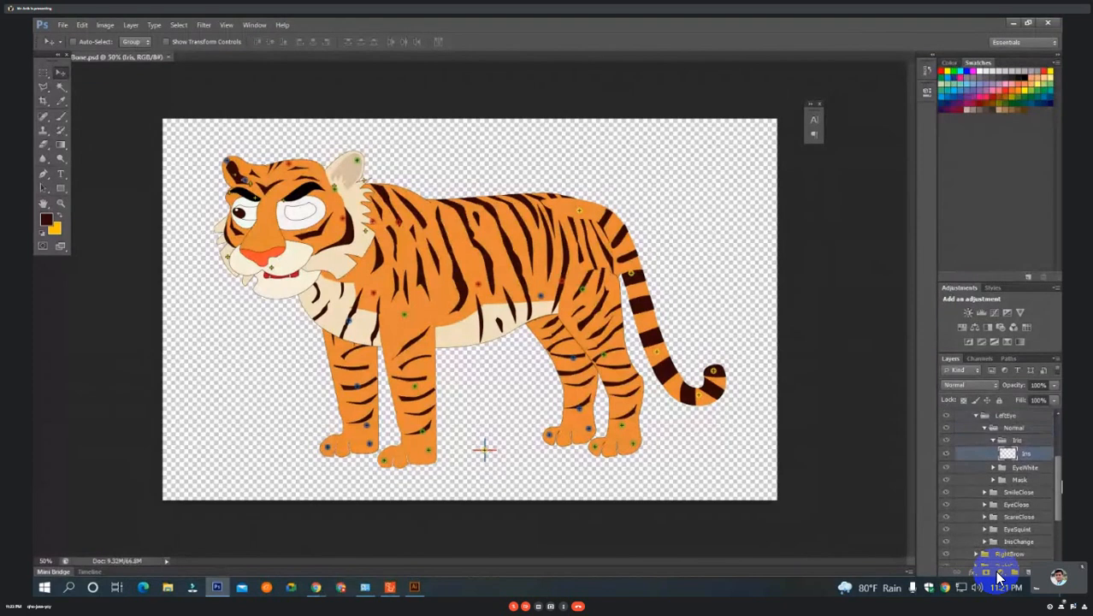
scroll(998, 578, up, 3)
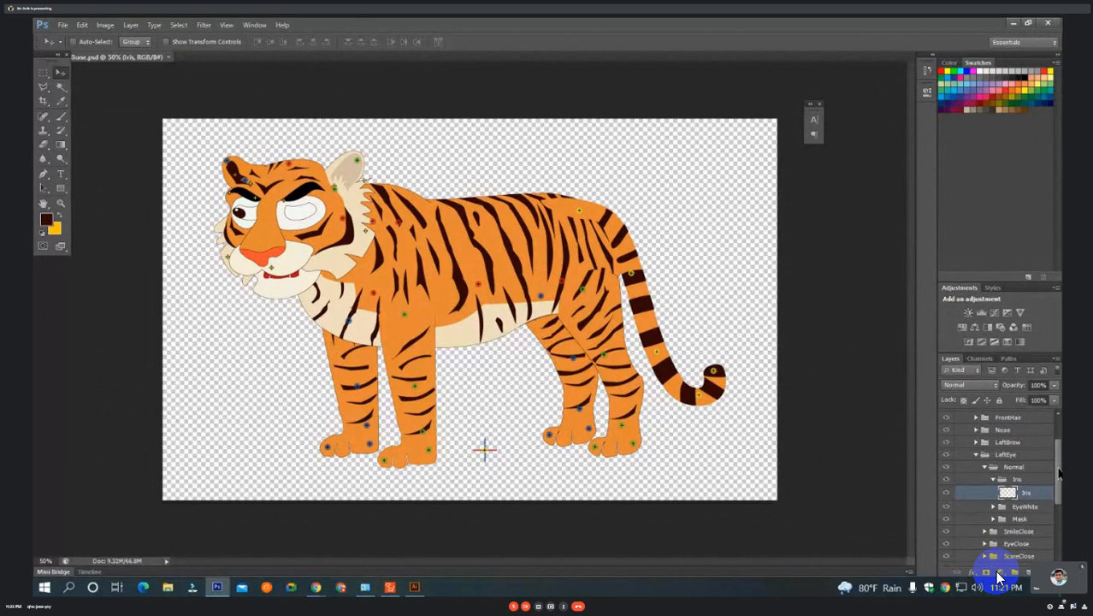
Restore the PSD's state before the disk update and move the RightEye group's Vector Smart Object into its Normal > Iris group.
click(1008, 455)
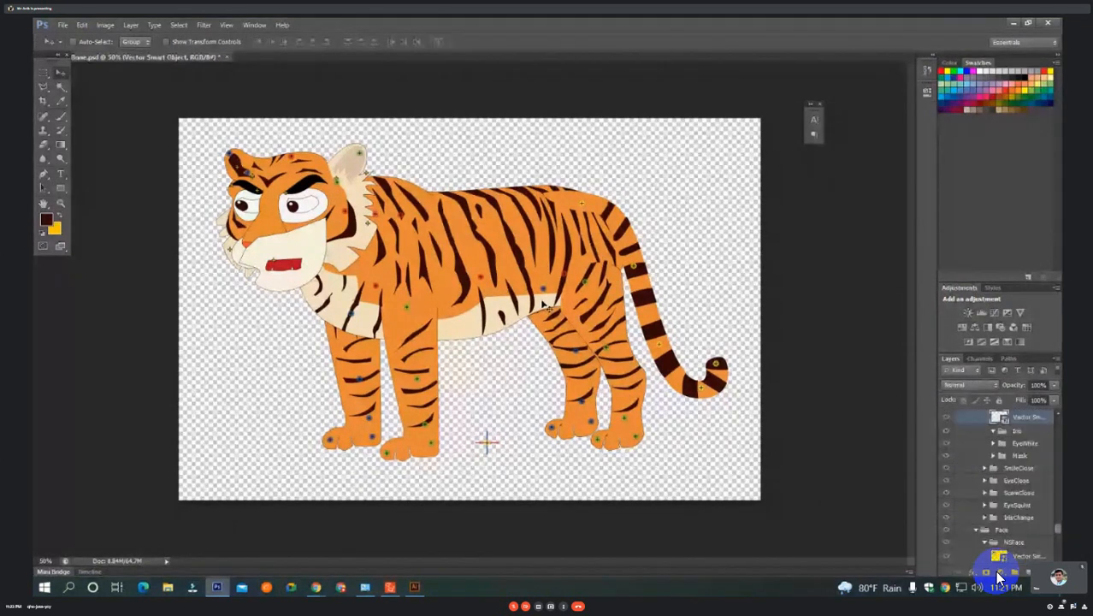
scroll(1022, 447, up, 1)
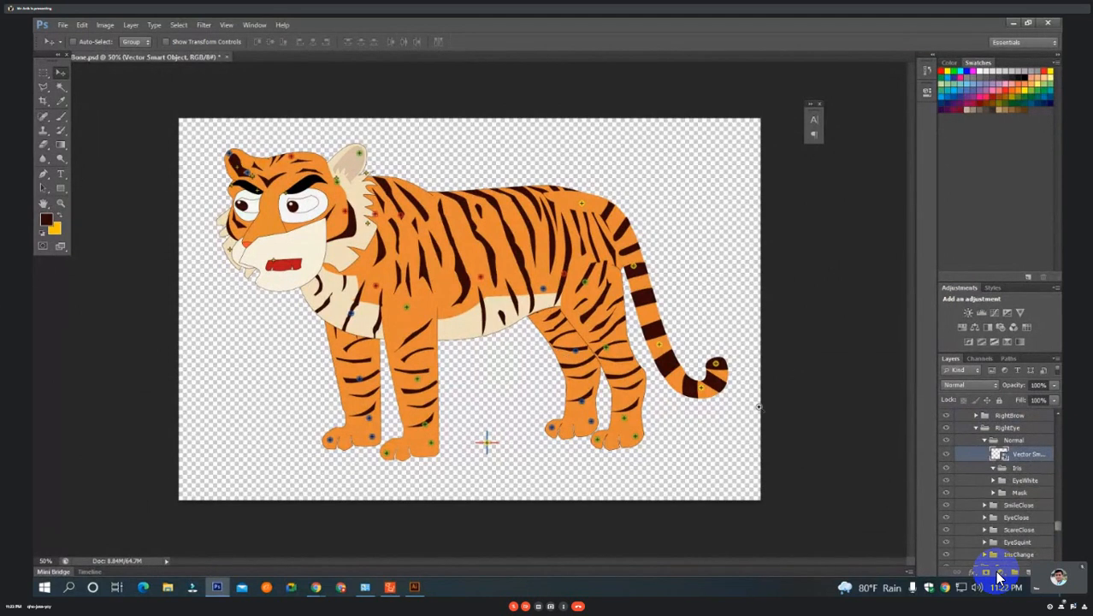
key(ctrl+plus)
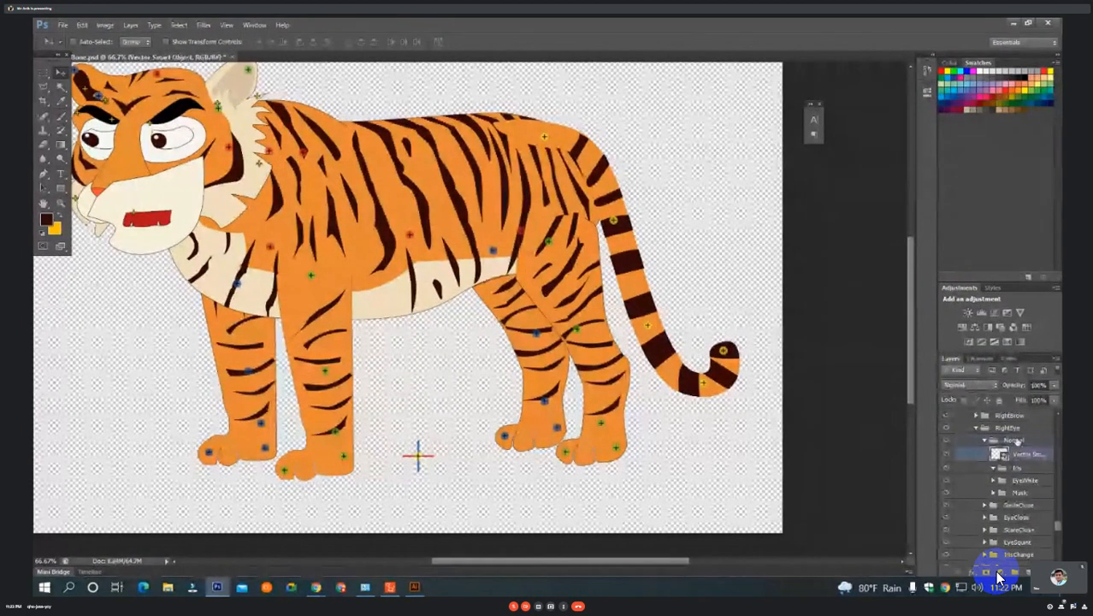
drag(1025, 472, 1022, 468)
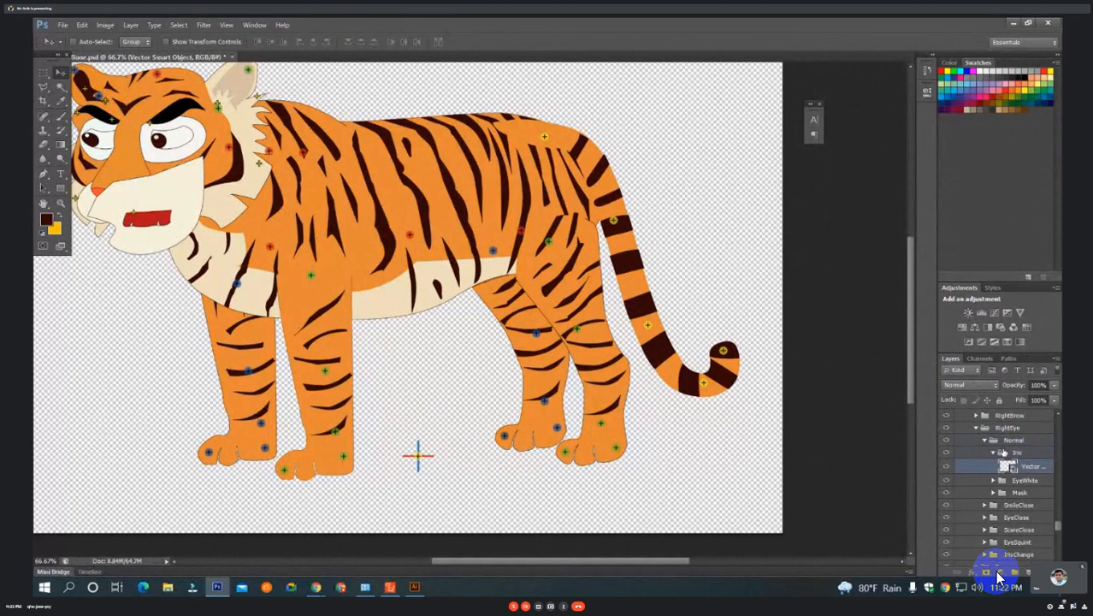
Collapse the RightEye's Iris group, save CatMotionBone.psd and switch back to Cartoon Animator 4.
click(994, 452)
click(993, 453)
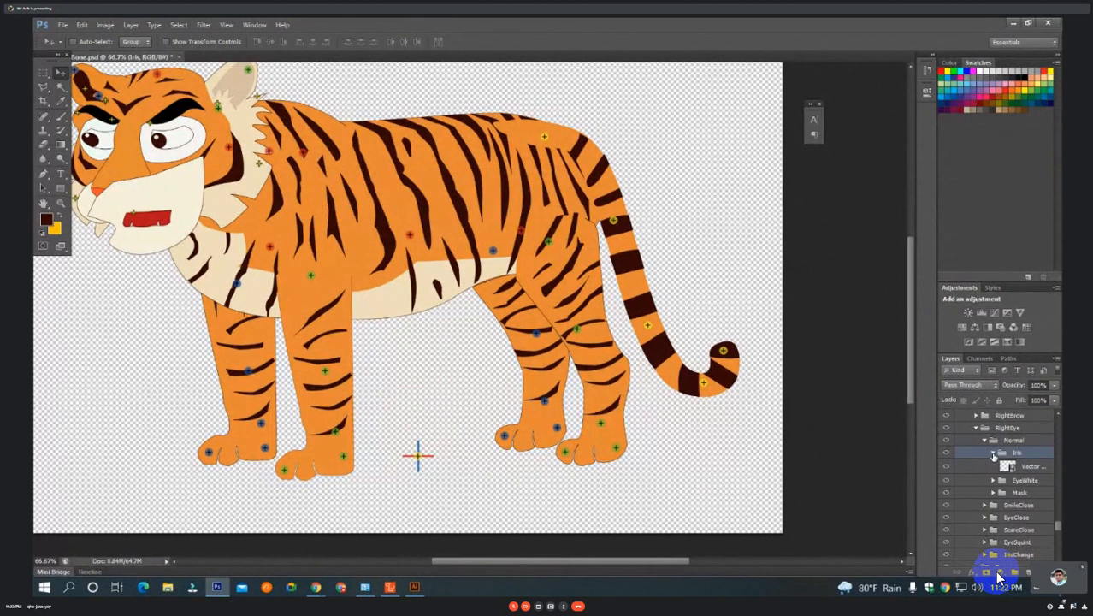
click(994, 453)
key(ctrl+minus)
key(ctrl+minus)
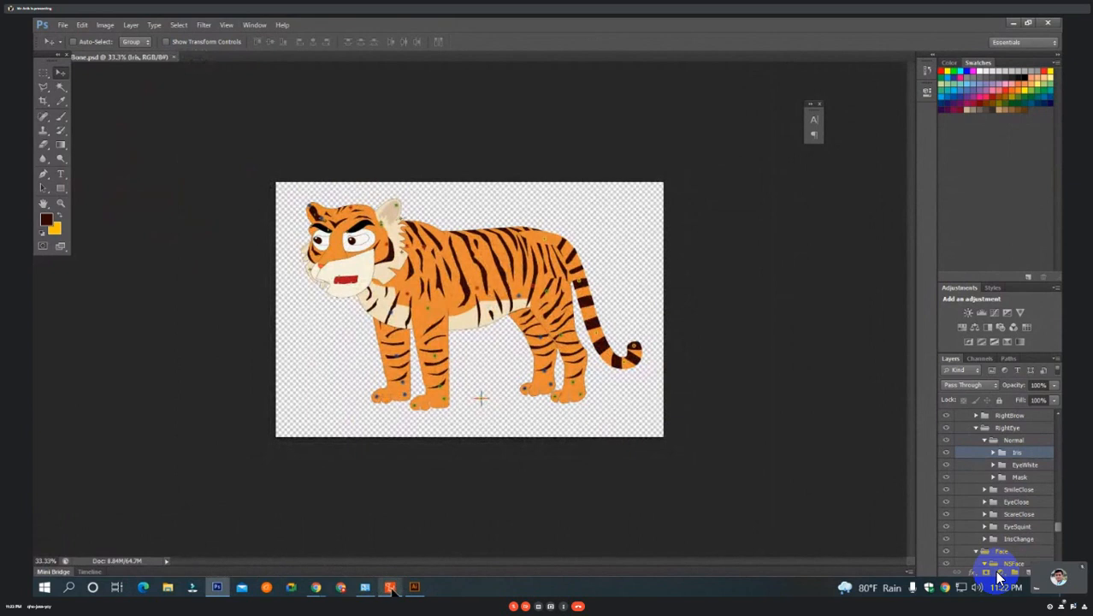
mouse_move(391, 588)
click(396, 539)
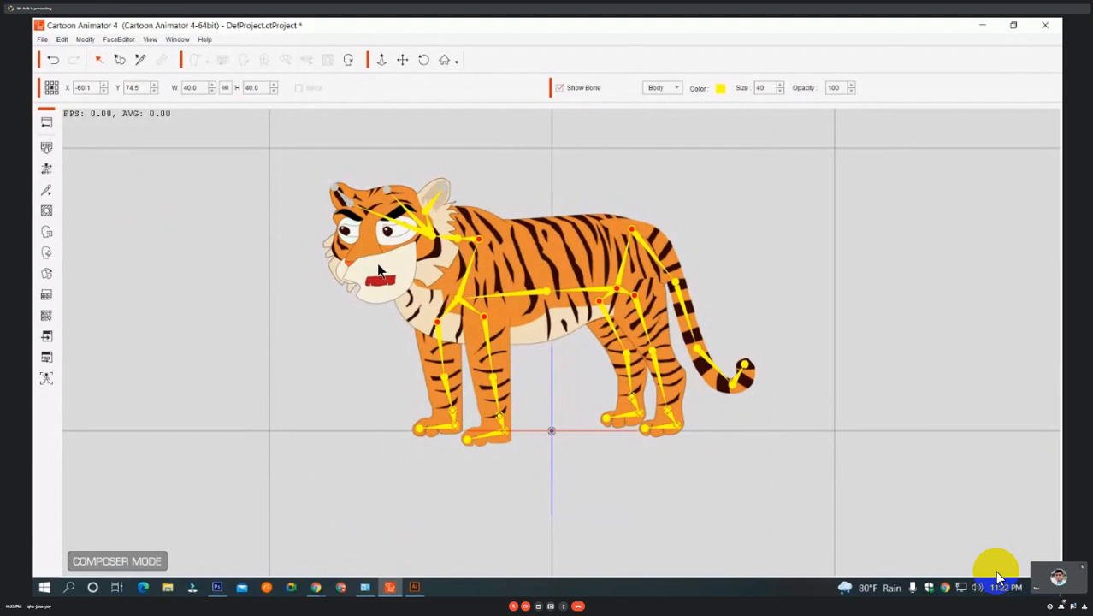
Select the tiger's head, move its Mouth layer below Face in the Layer Manager, then close the manager and clear the selection.
click(401, 257)
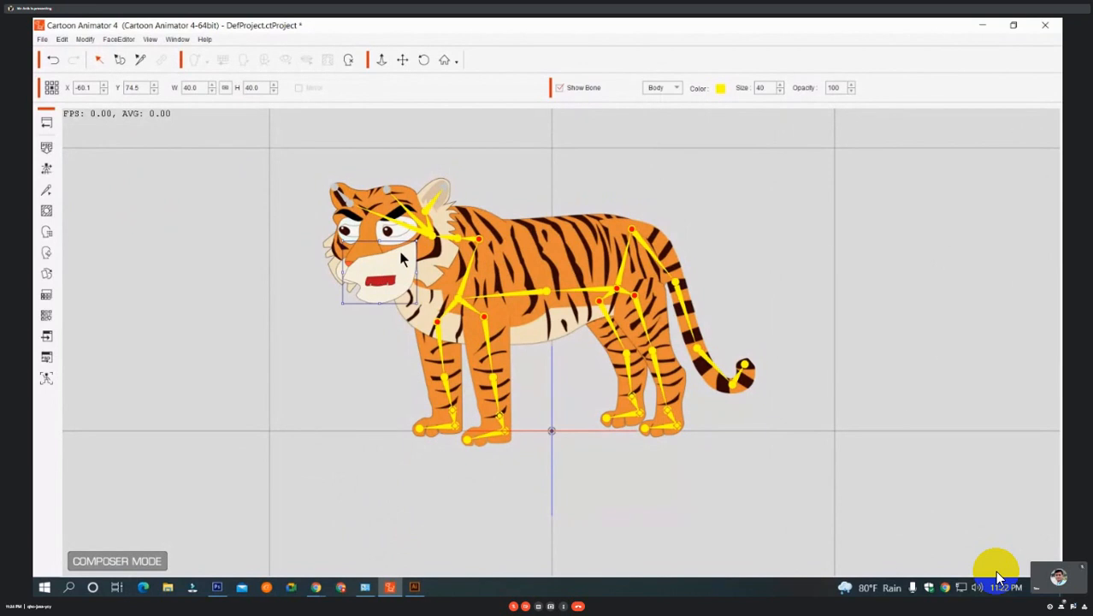
click(511, 270)
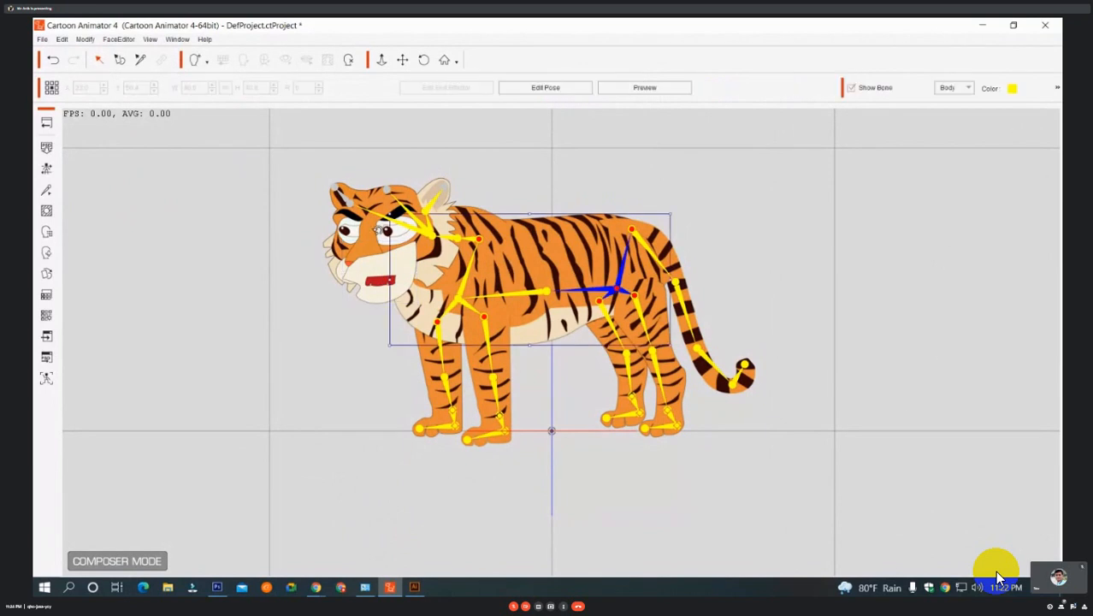
click(377, 231)
click(177, 39)
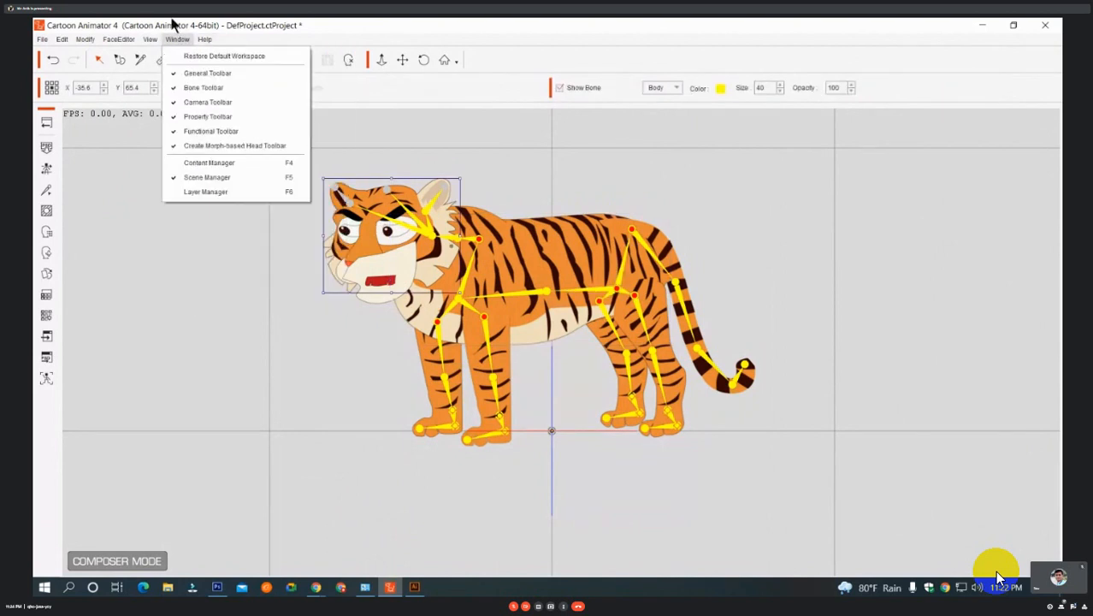
click(199, 191)
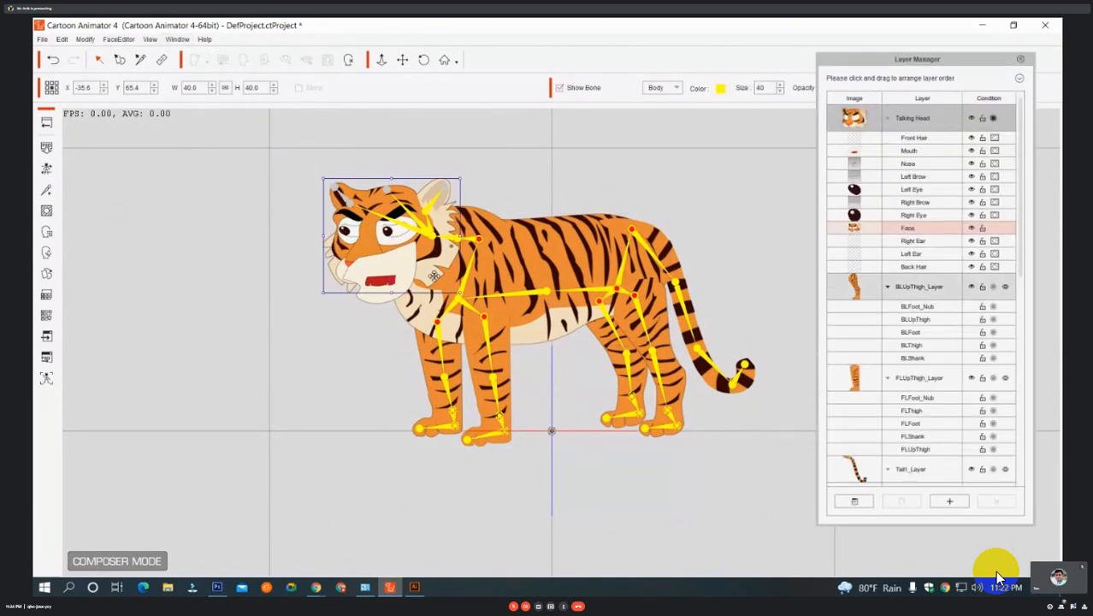
click(907, 227)
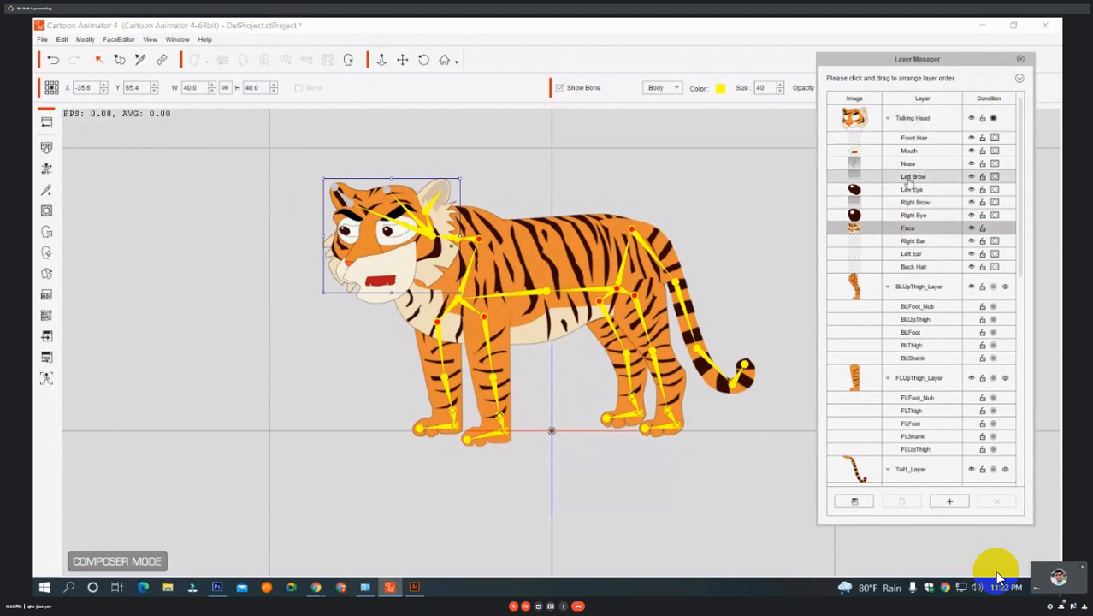
click(904, 151)
drag(904, 152, 916, 241)
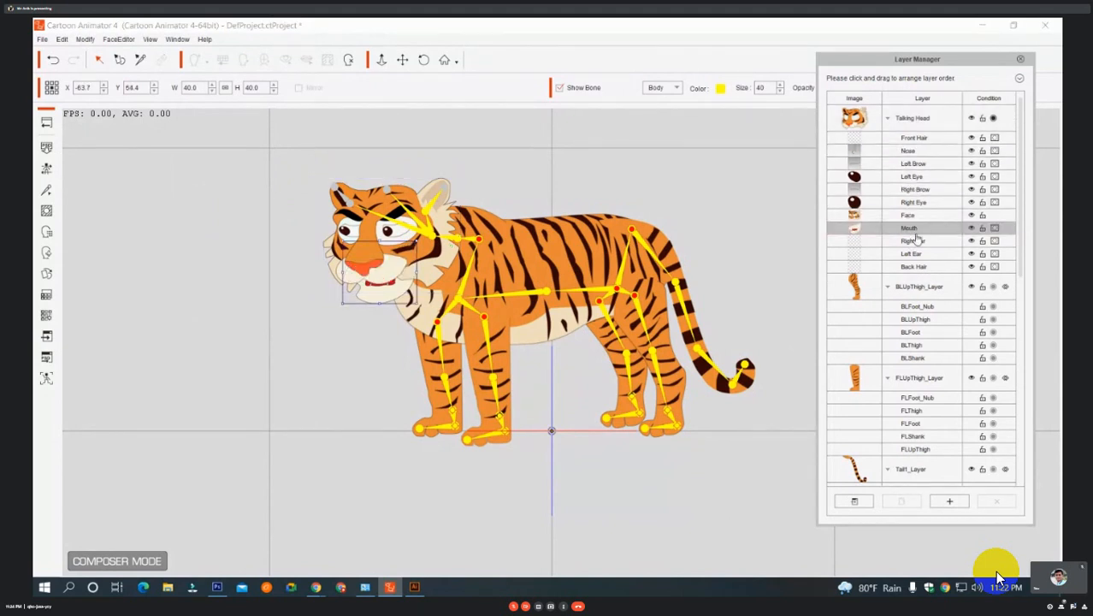
click(1020, 59)
click(624, 189)
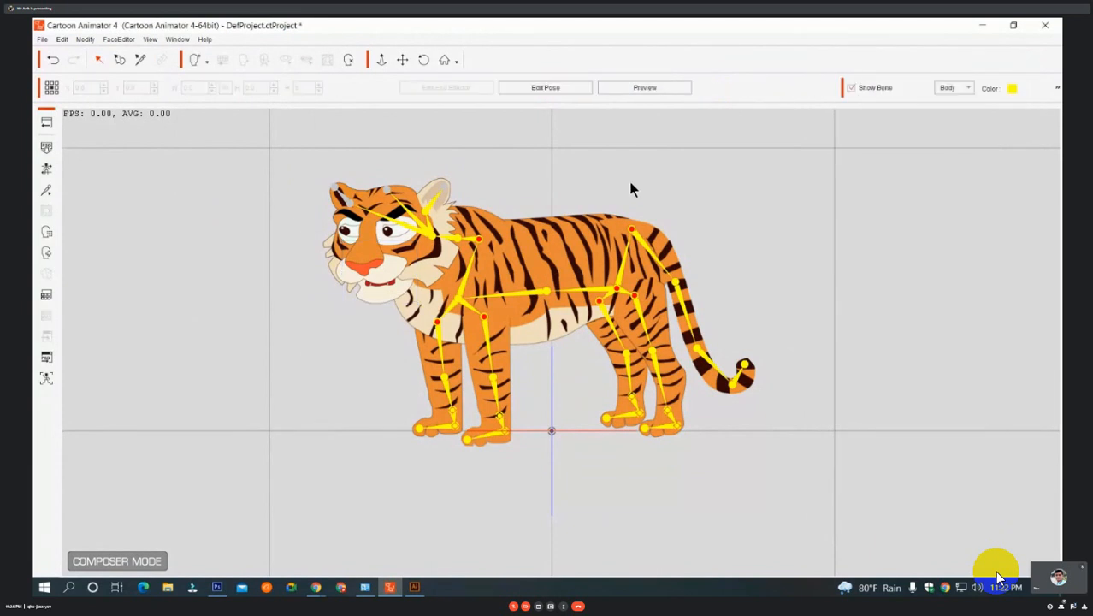
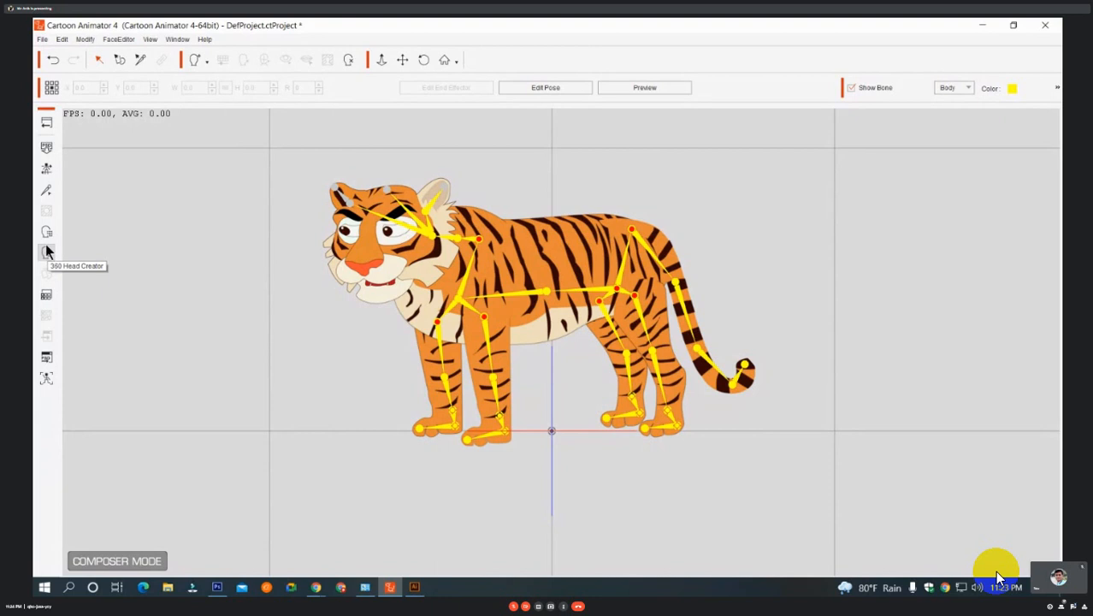
Look over the eyebrow expressions in the Facial Animation Setup and close it.
click(47, 233)
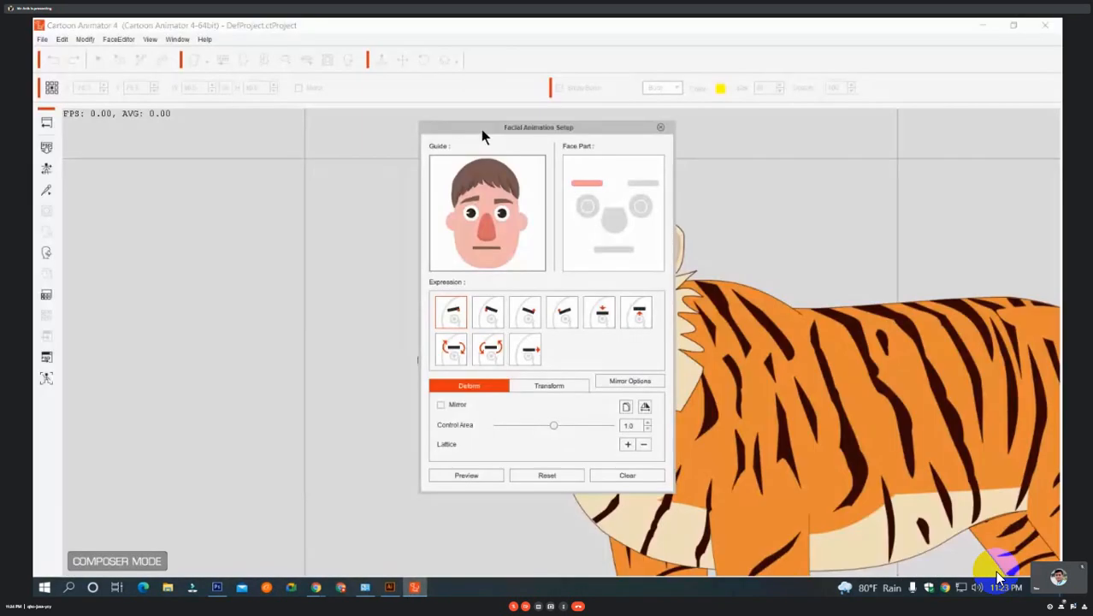
drag(481, 129, 178, 133)
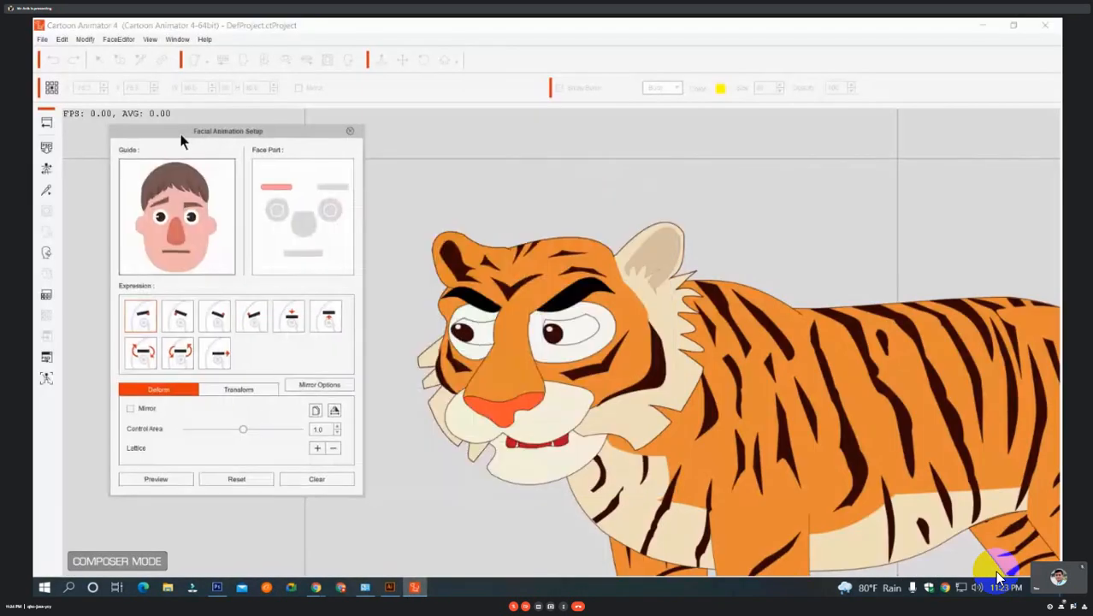
click(219, 320)
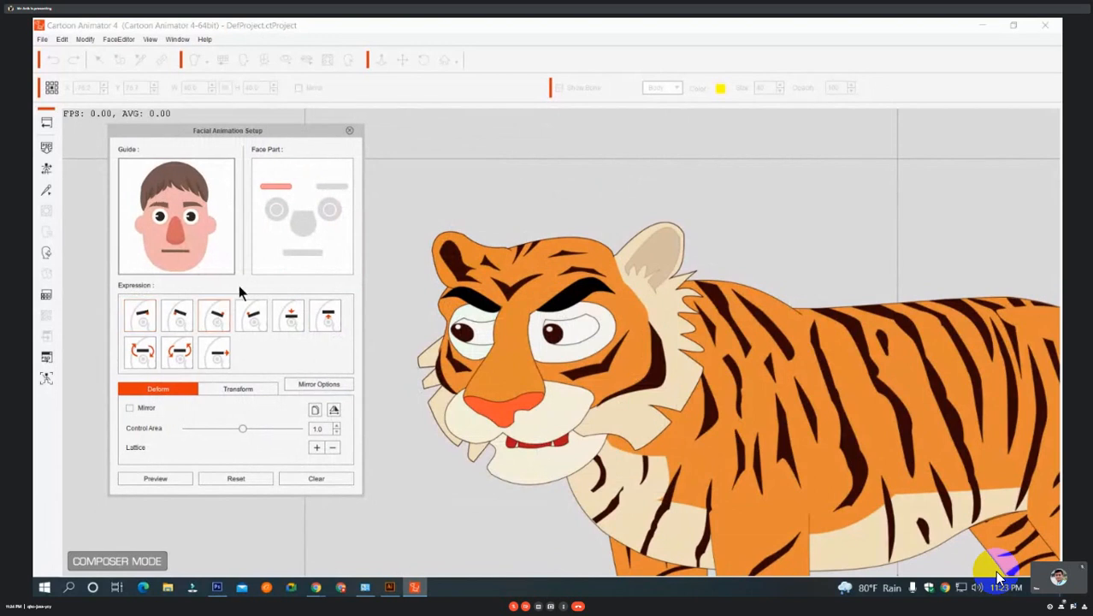
click(350, 133)
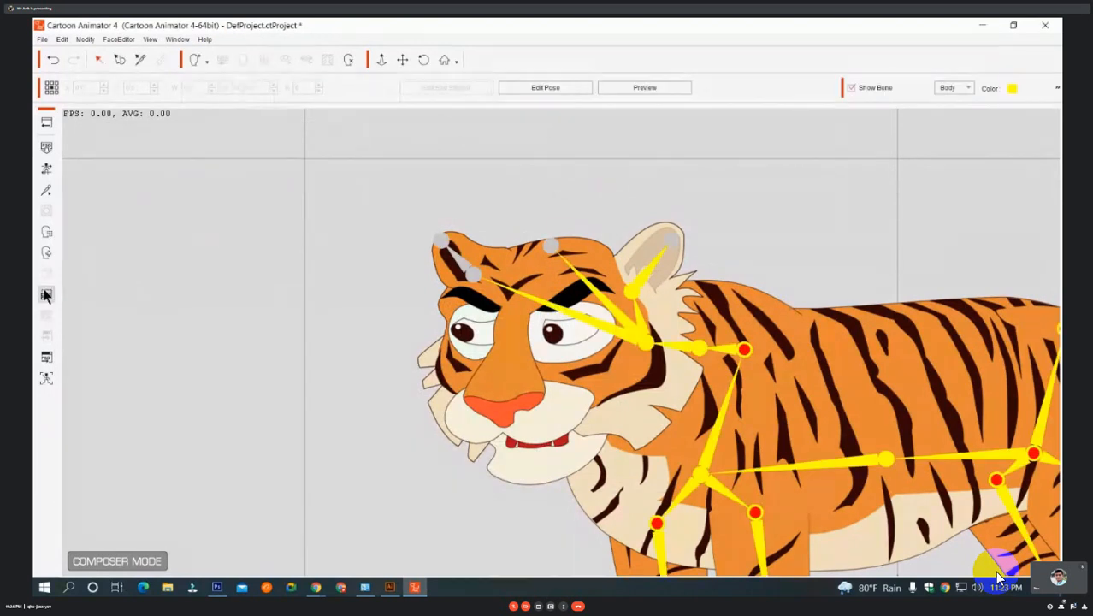
Open the 360 Head Creator for the tiger's head and keep its window clear of the face.
click(550, 359)
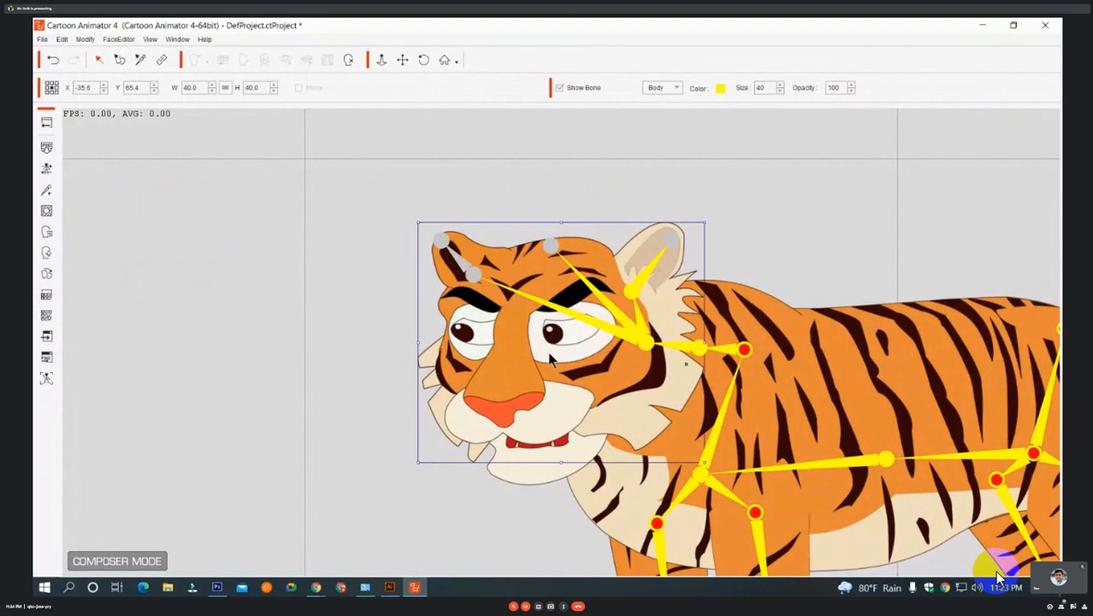
click(48, 253)
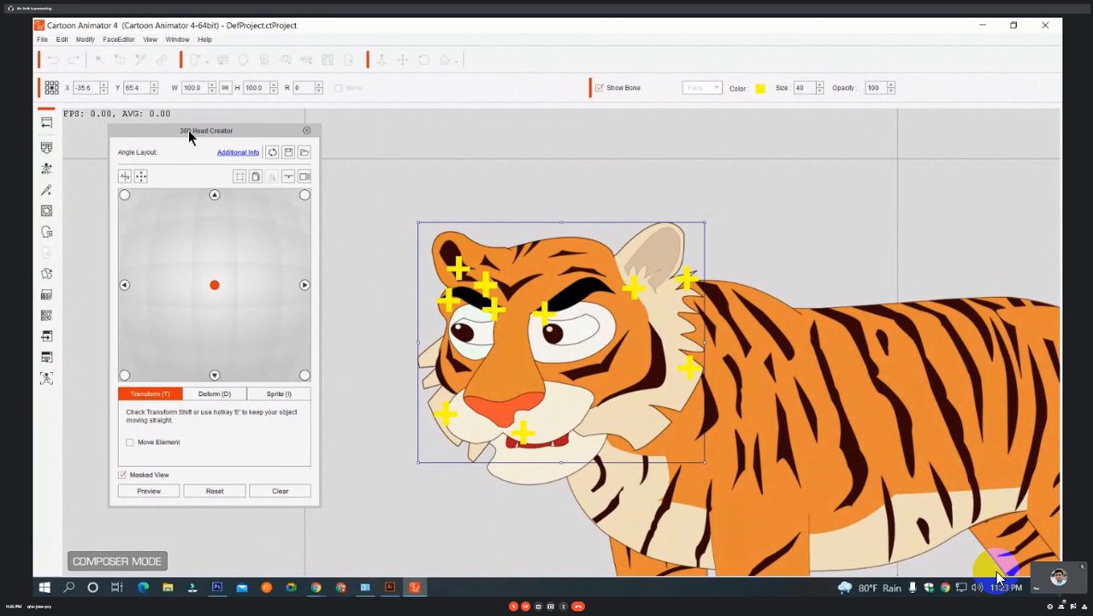
drag(191, 130, 239, 128)
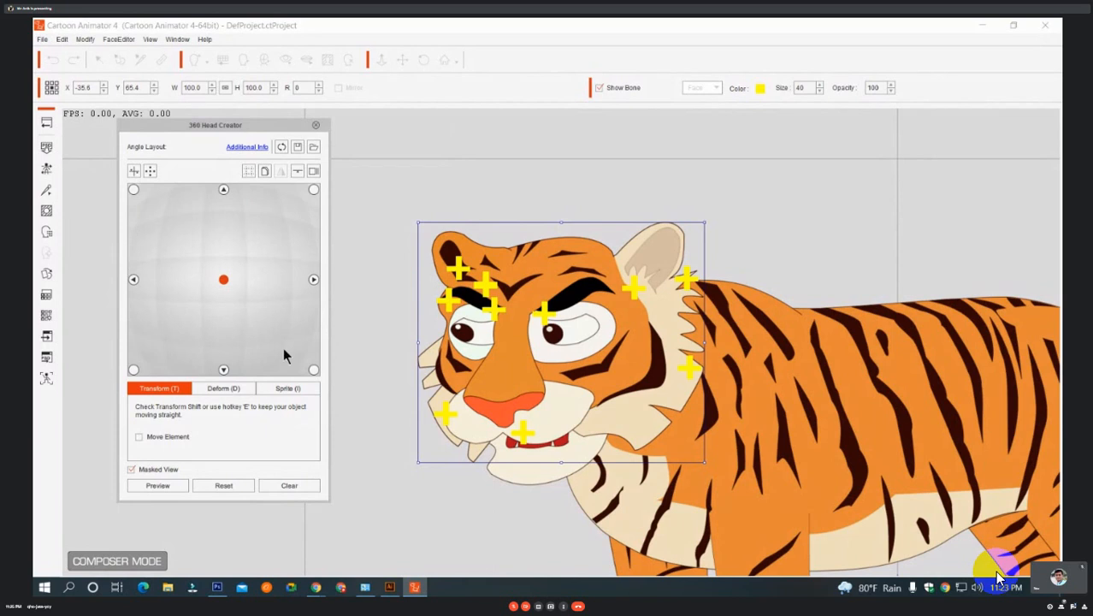
For the right-facing head angle, move only the mouth down toward the muzzle, to about X -59, Y 47.
click(314, 280)
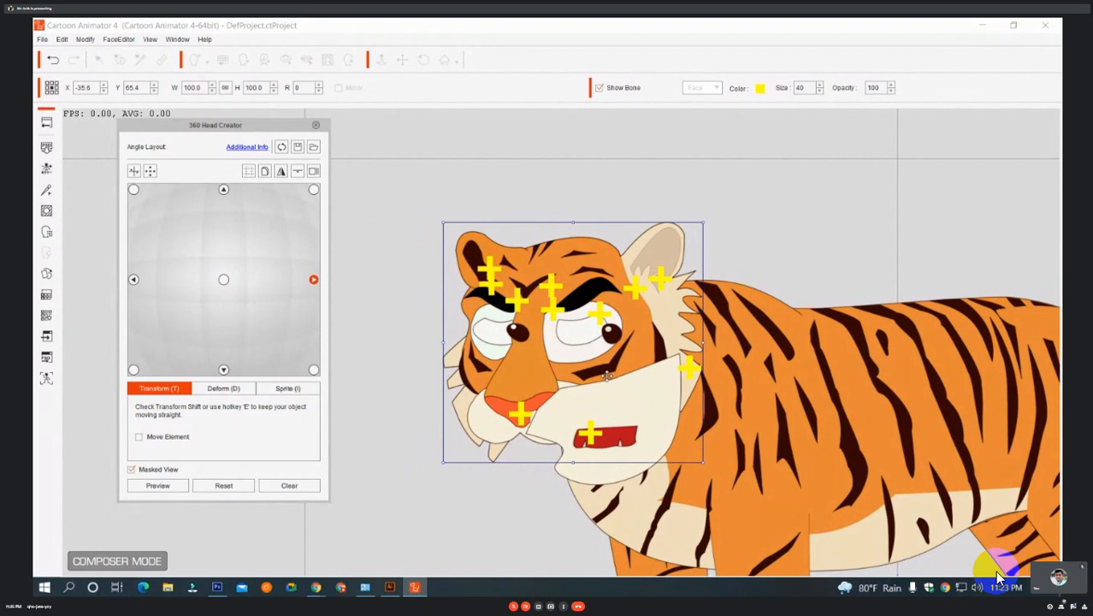
drag(633, 406, 607, 420)
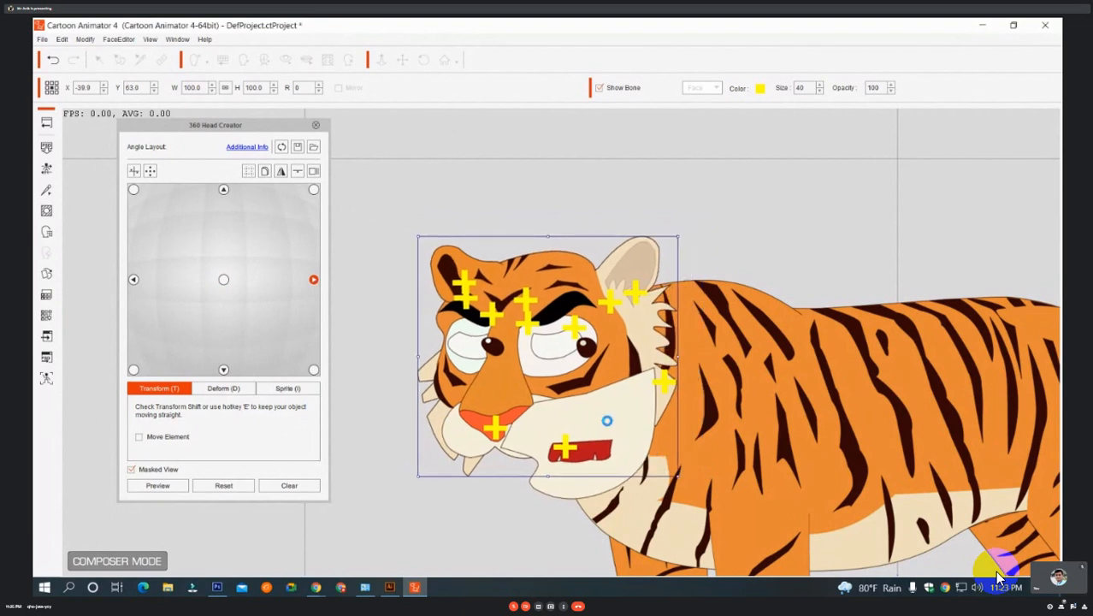
key(ctrl+z)
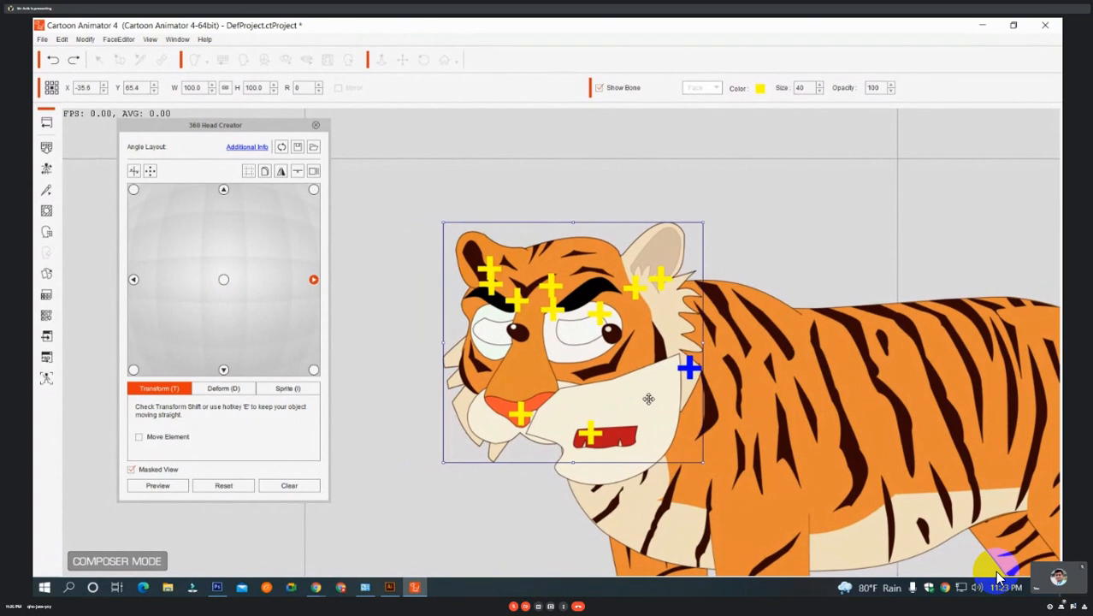
click(649, 399)
drag(648, 399, 607, 442)
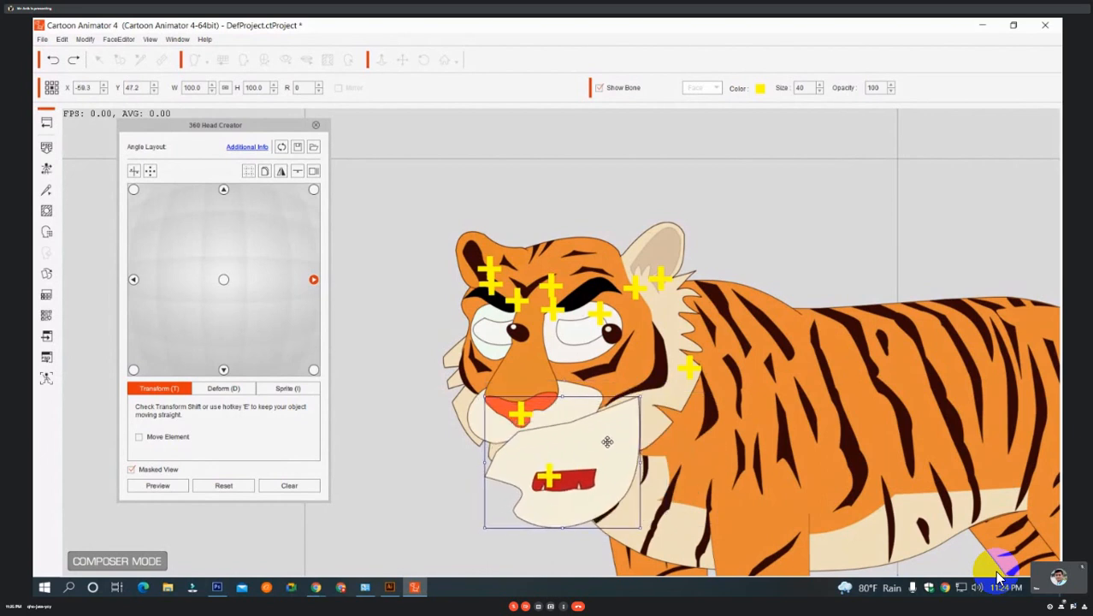
For the right-facing head angle, adjust both pupils so they sit inside their eye whites, looking right.
click(613, 333)
drag(614, 332, 594, 326)
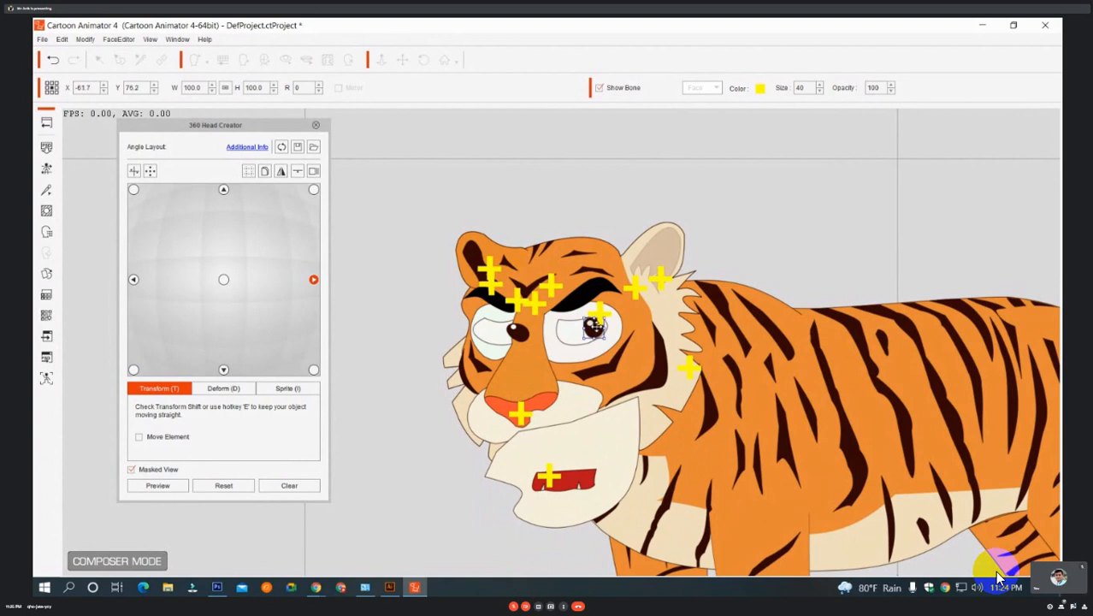
drag(516, 332, 499, 333)
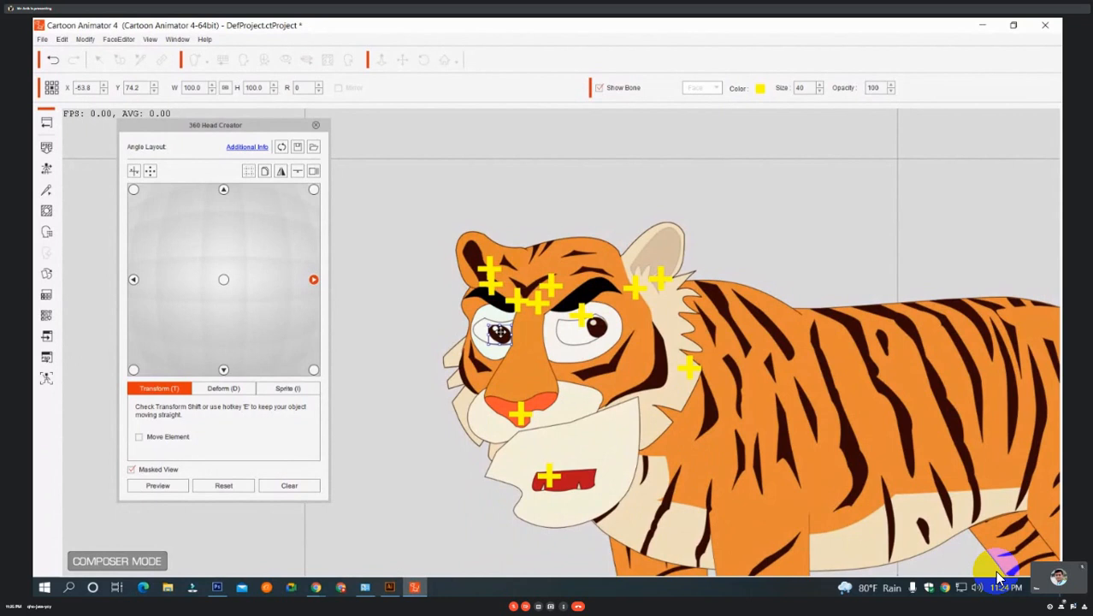
drag(501, 332, 517, 328)
For the left-facing head angle, move both pupils back into the eye whites and place the mouth at about X -59.5, Y 52.
click(223, 280)
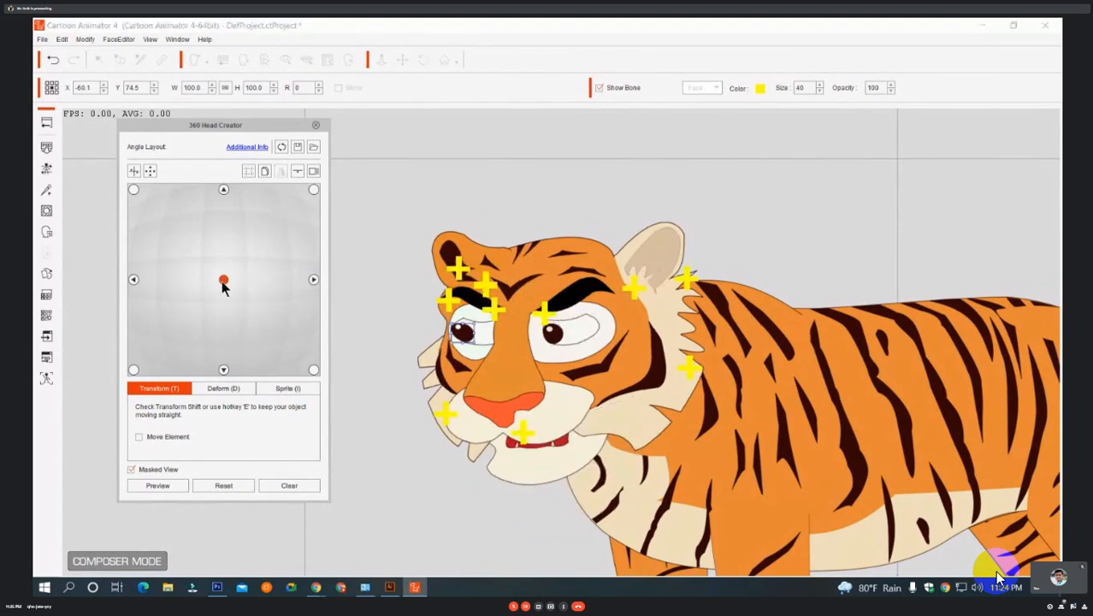
click(133, 279)
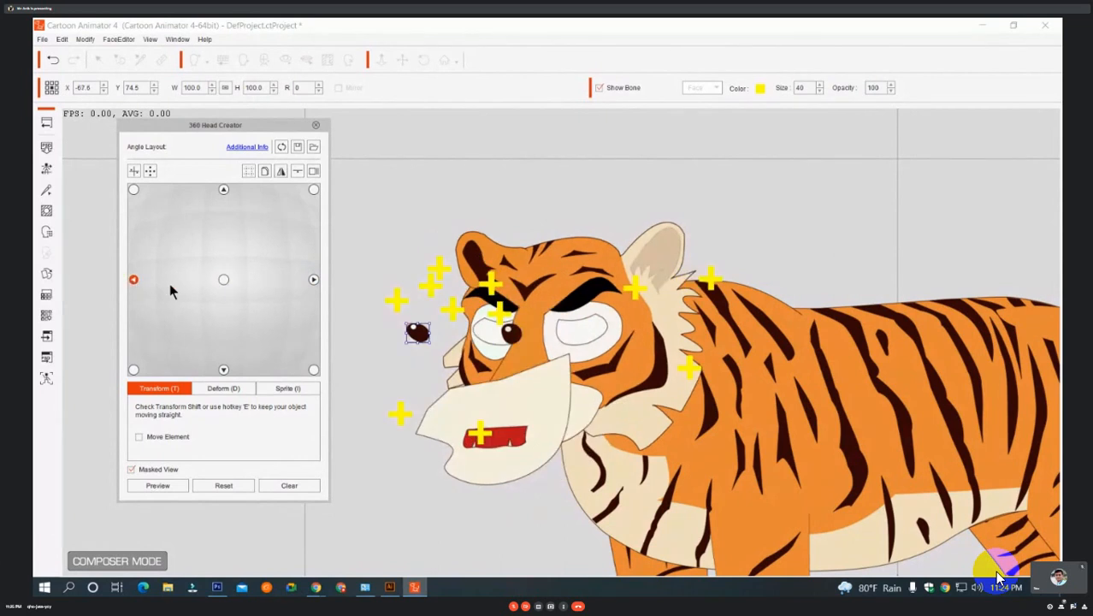
click(511, 335)
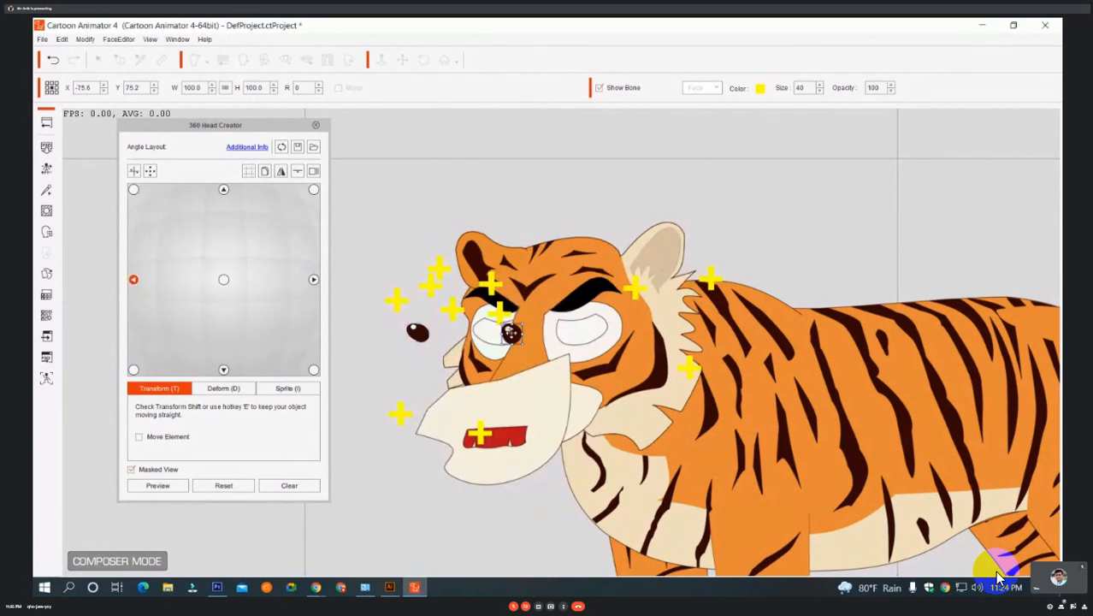
drag(512, 335, 572, 332)
key(Left)
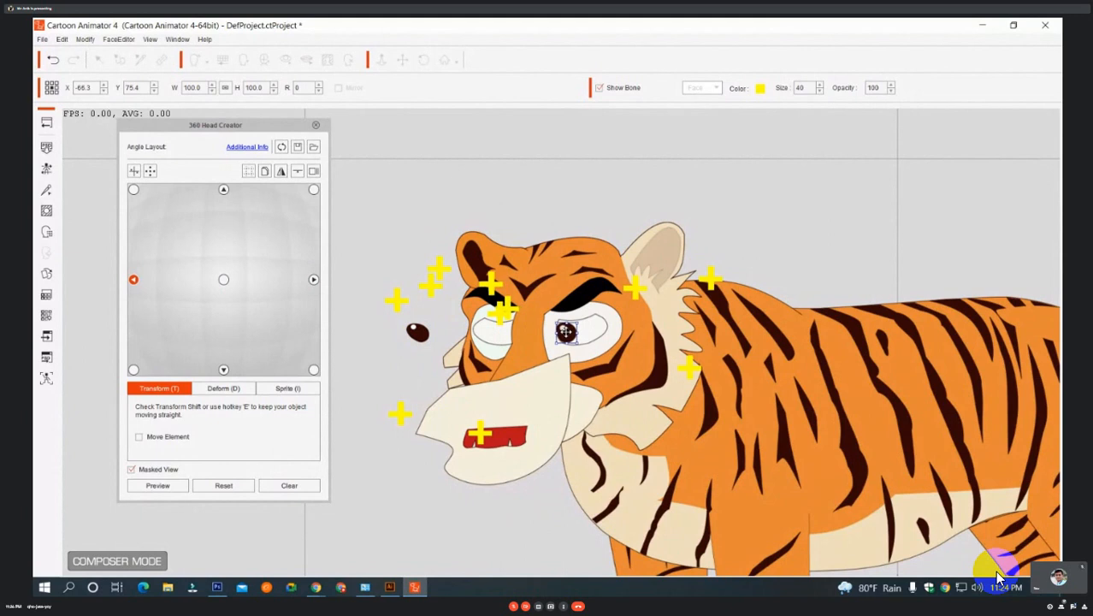
drag(418, 332, 485, 334)
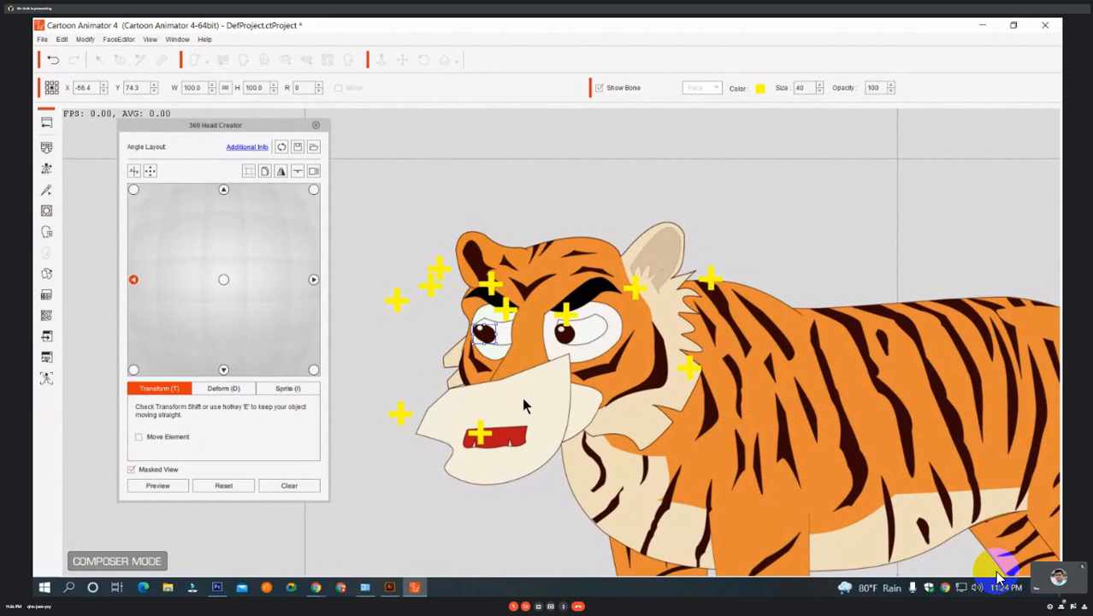
drag(499, 398, 576, 426)
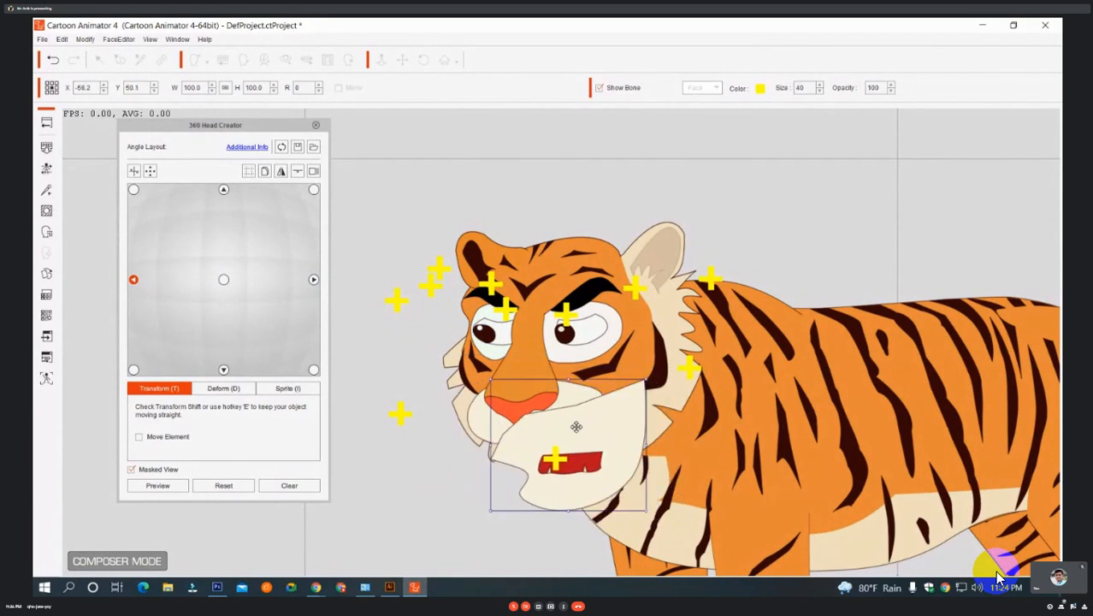
drag(576, 427, 568, 414)
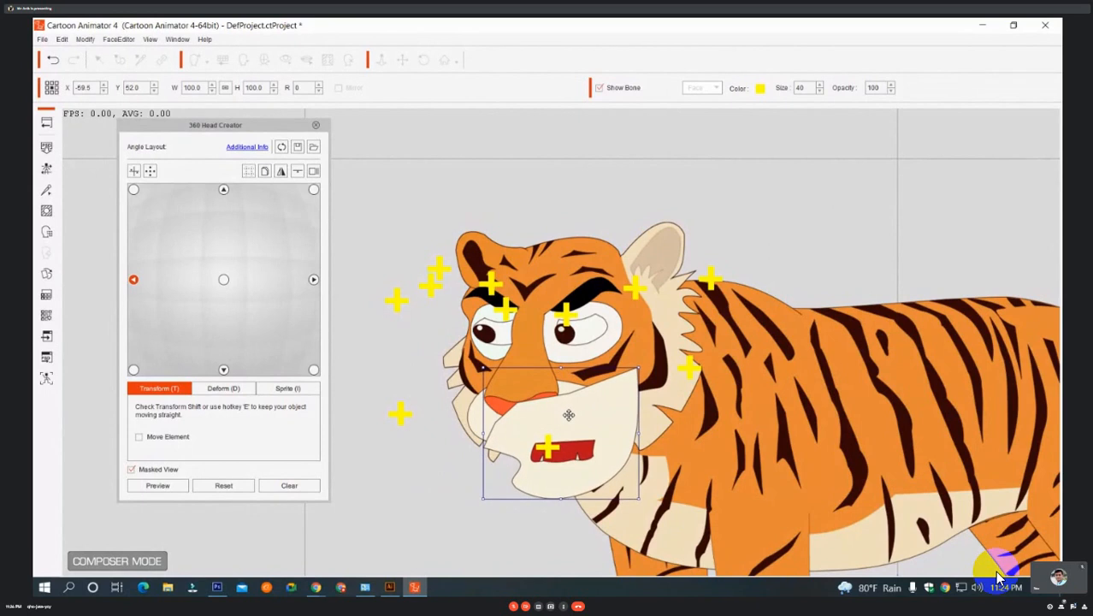
For the straight-down head angle, move both pupils off the cheeks and into their eye whites.
click(223, 371)
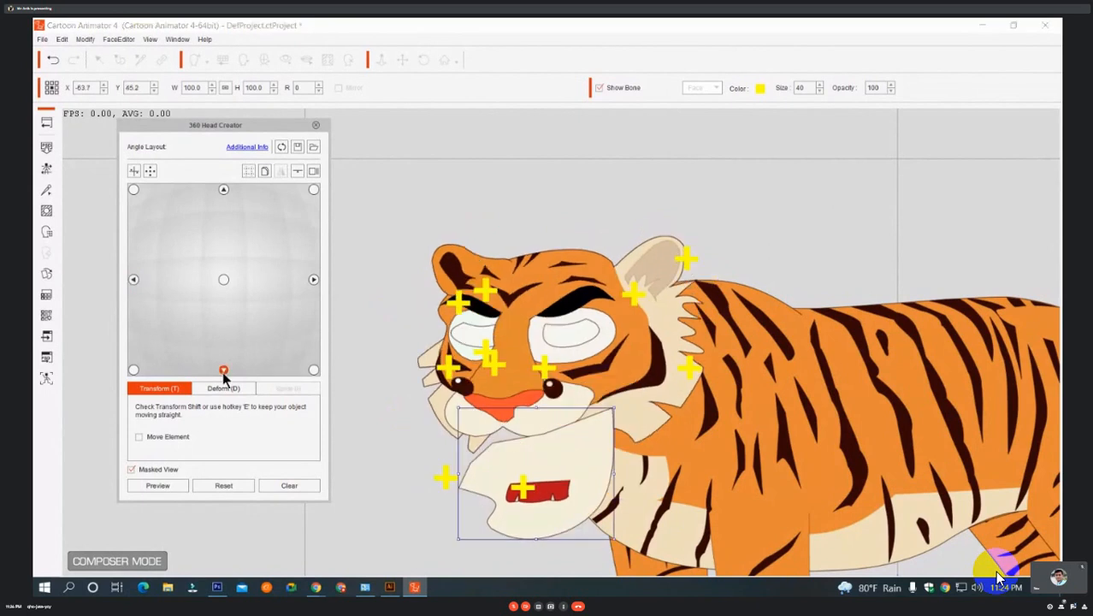
click(551, 392)
drag(551, 392, 571, 359)
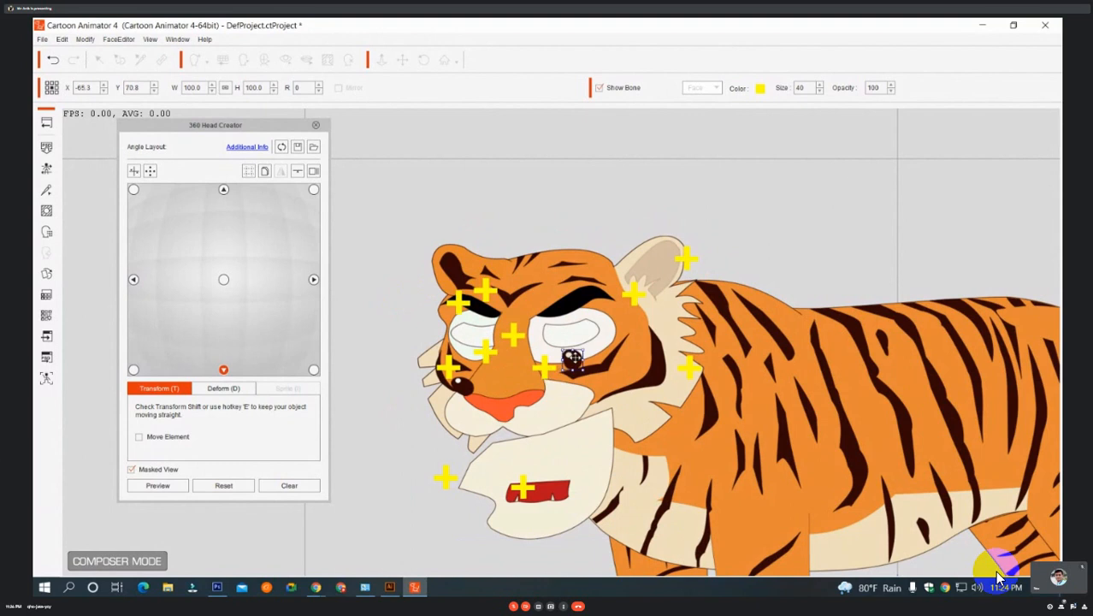
drag(571, 360, 570, 337)
click(462, 387)
drag(462, 386, 475, 337)
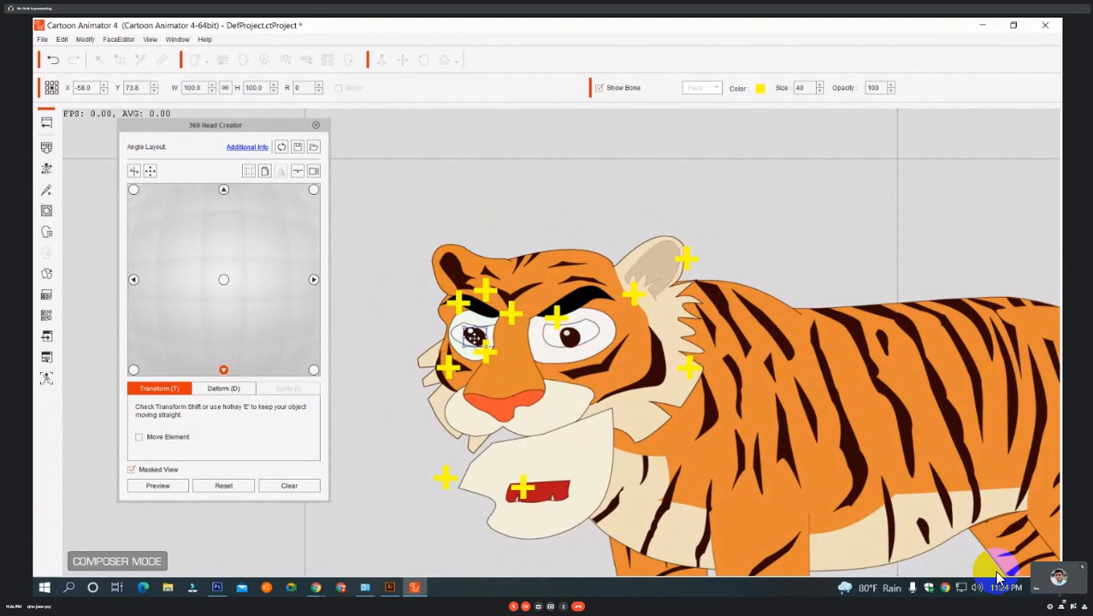
For the down-right head angle, place the larger eye's pupil at about (-65, 75) and the smaller eye's pupil at about (-54, 74).
click(313, 370)
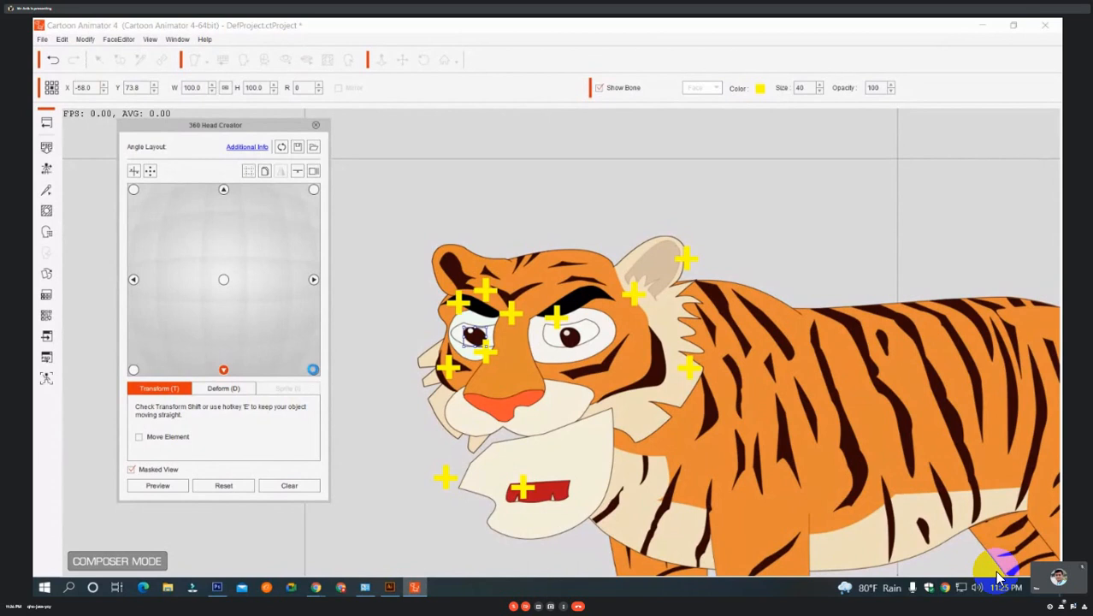
drag(582, 332, 576, 337)
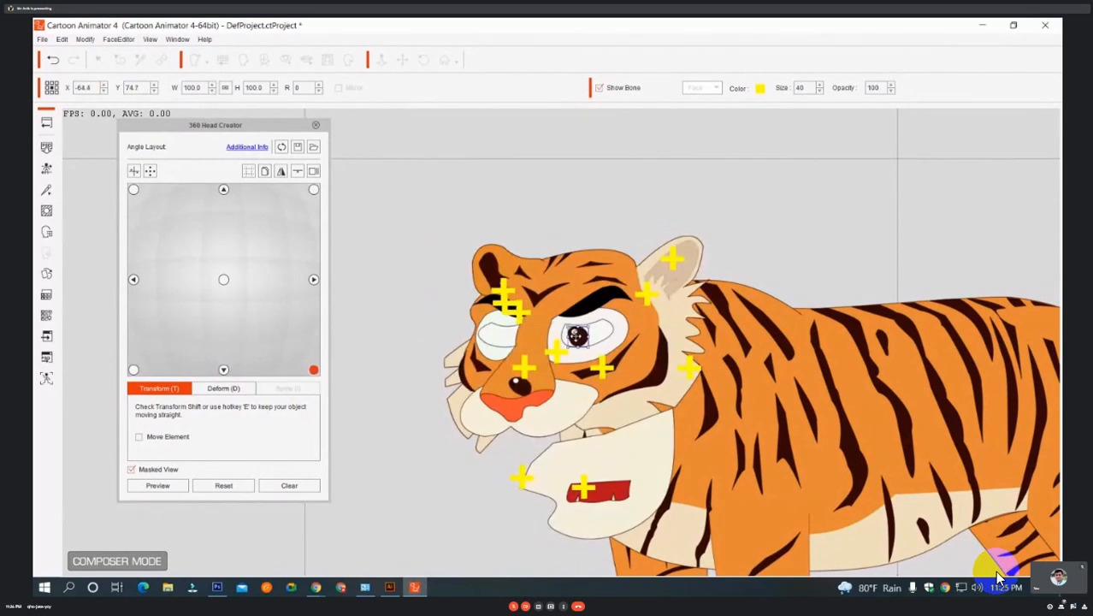
click(519, 385)
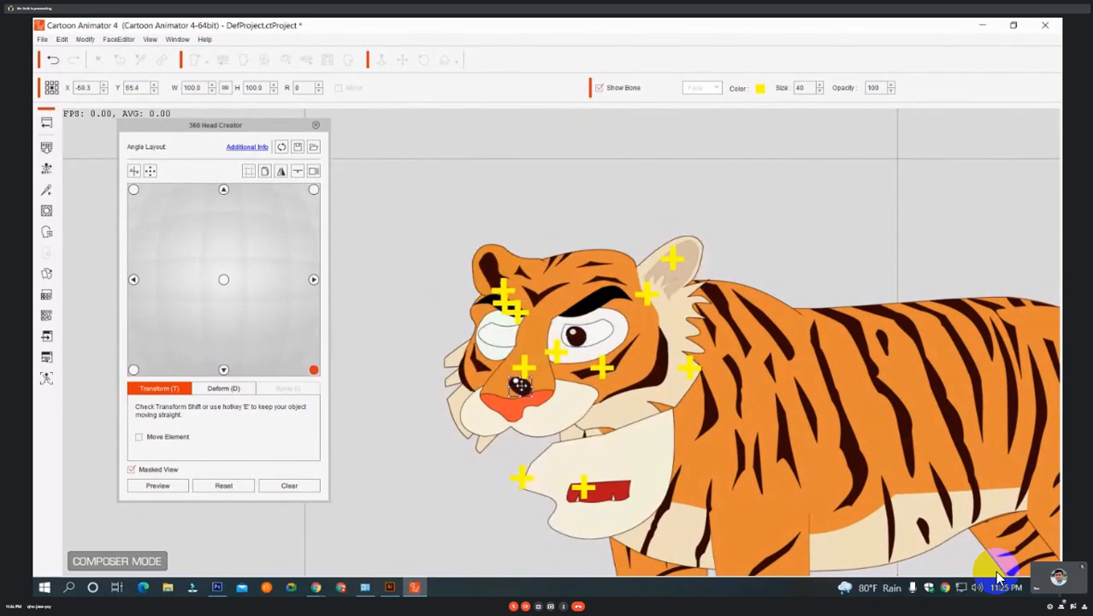
drag(519, 385, 496, 338)
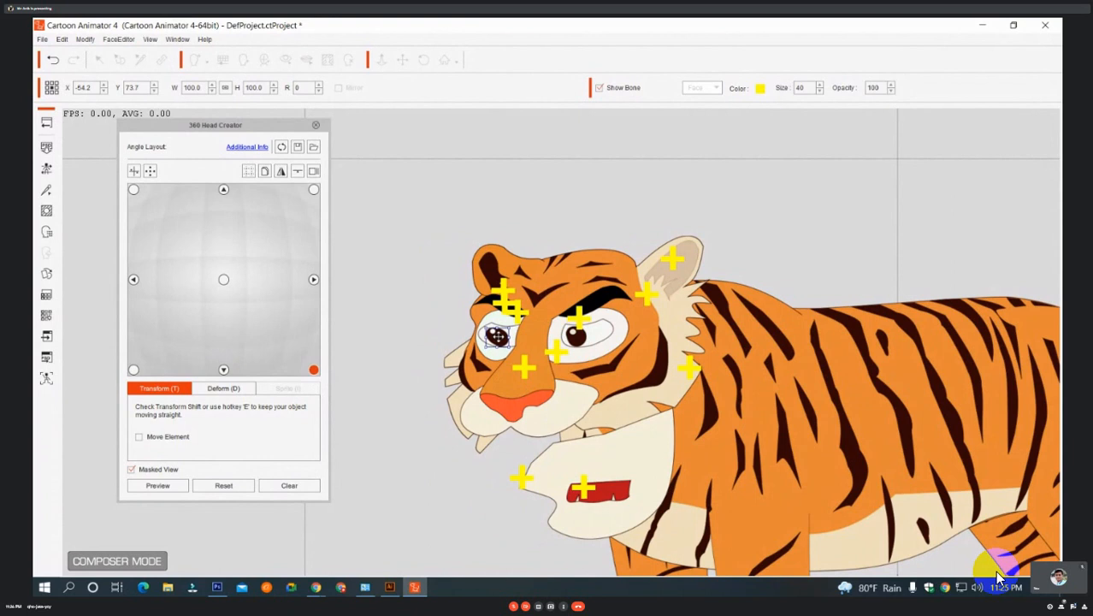
For the down-left head angle, place the pupils at about (-67, 75) and (-57, 74) inside the eyes and move the mouth up toward the muzzle.
click(134, 369)
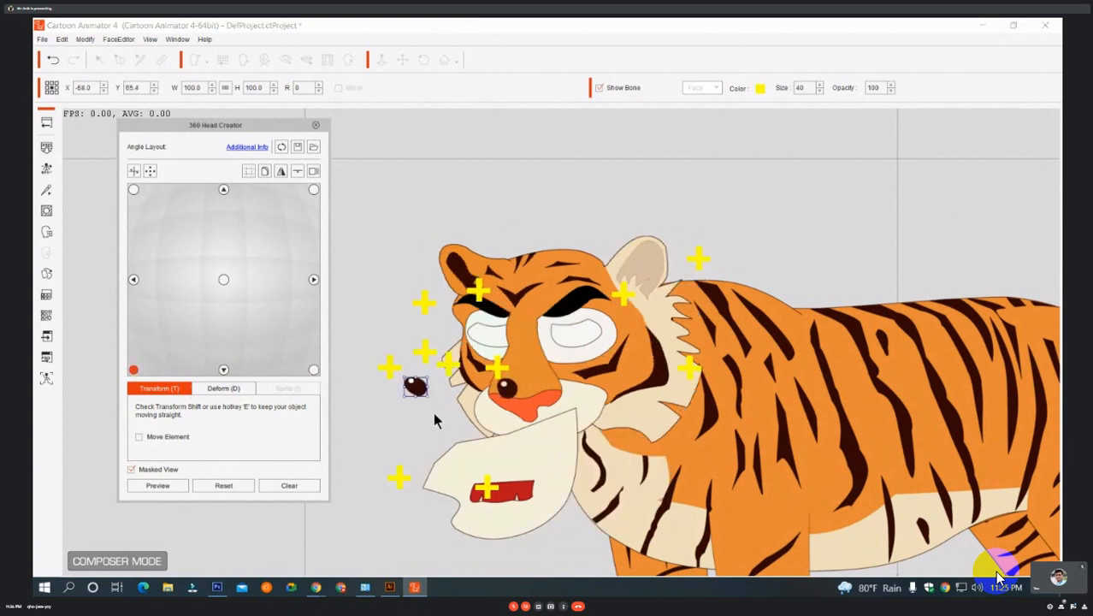
drag(502, 391, 556, 338)
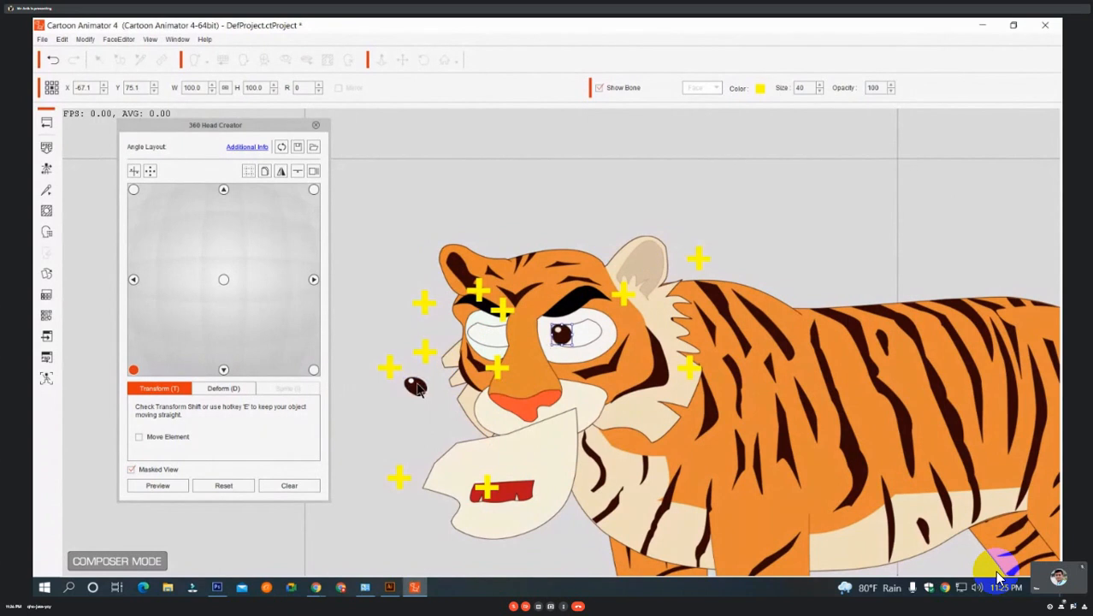
click(415, 385)
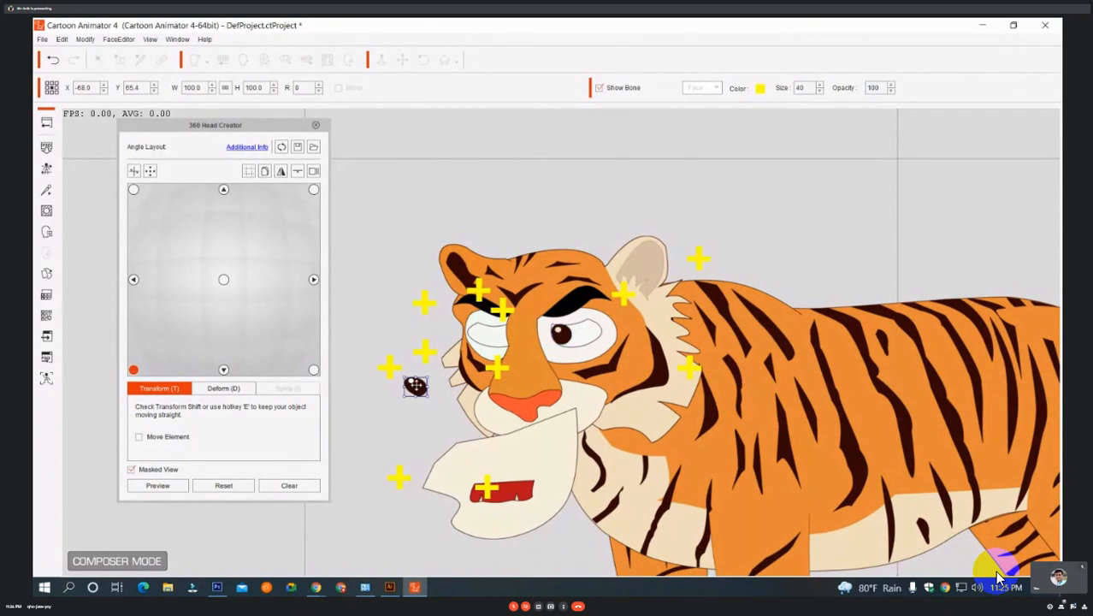
drag(415, 386, 479, 332)
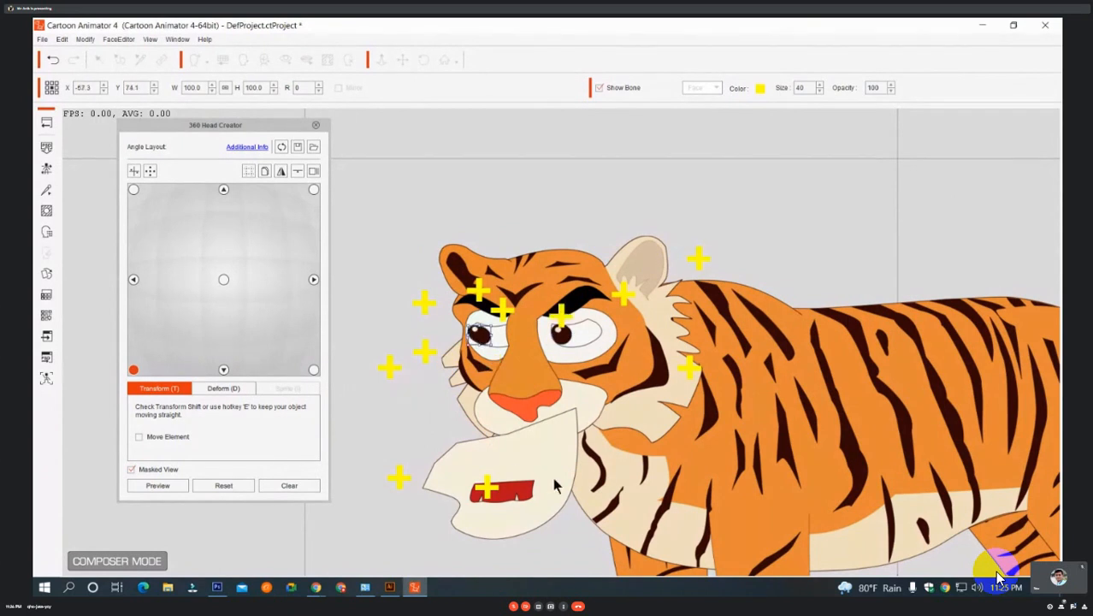
drag(518, 475, 546, 431)
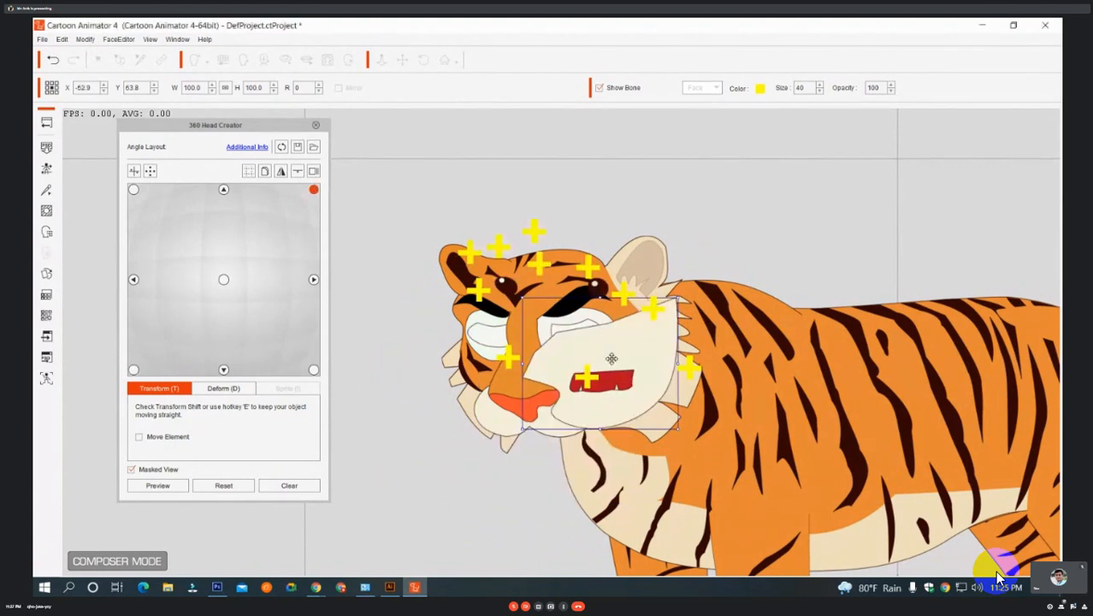
For the up-right head angle, move the mouth down to about X -60.5, Y 54 and place both pupils inside the eye whites.
drag(610, 358, 566, 416)
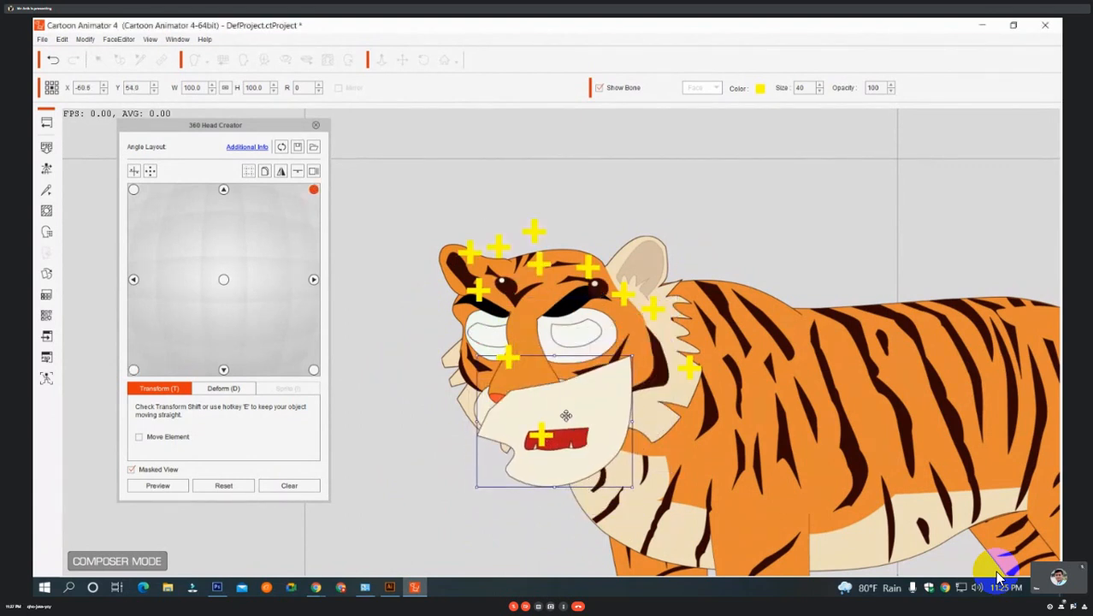
drag(597, 291, 579, 332)
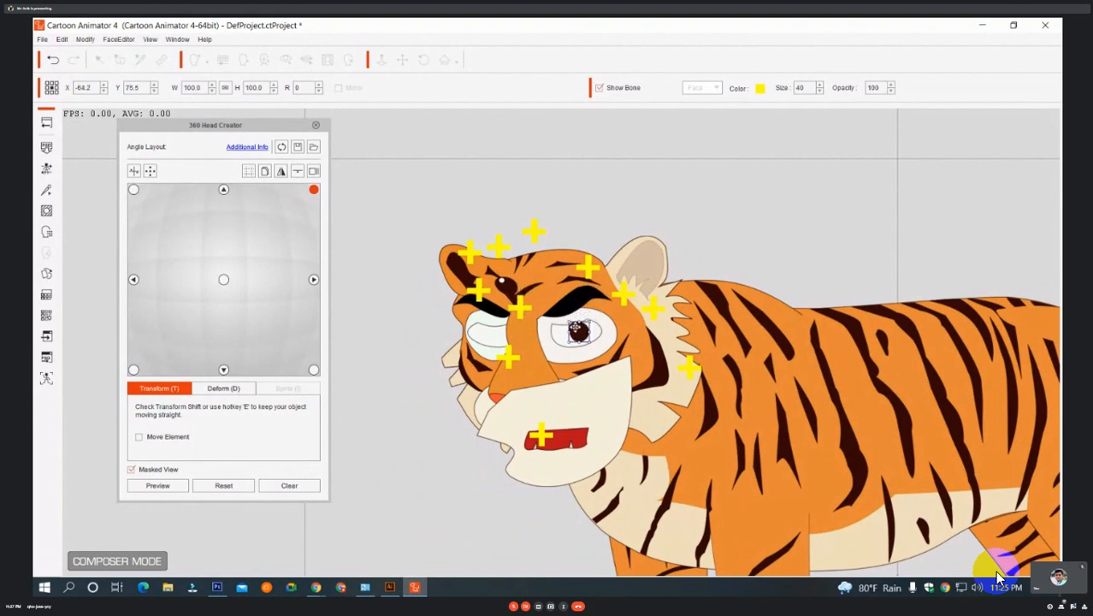
drag(575, 327, 584, 323)
drag(509, 283, 501, 326)
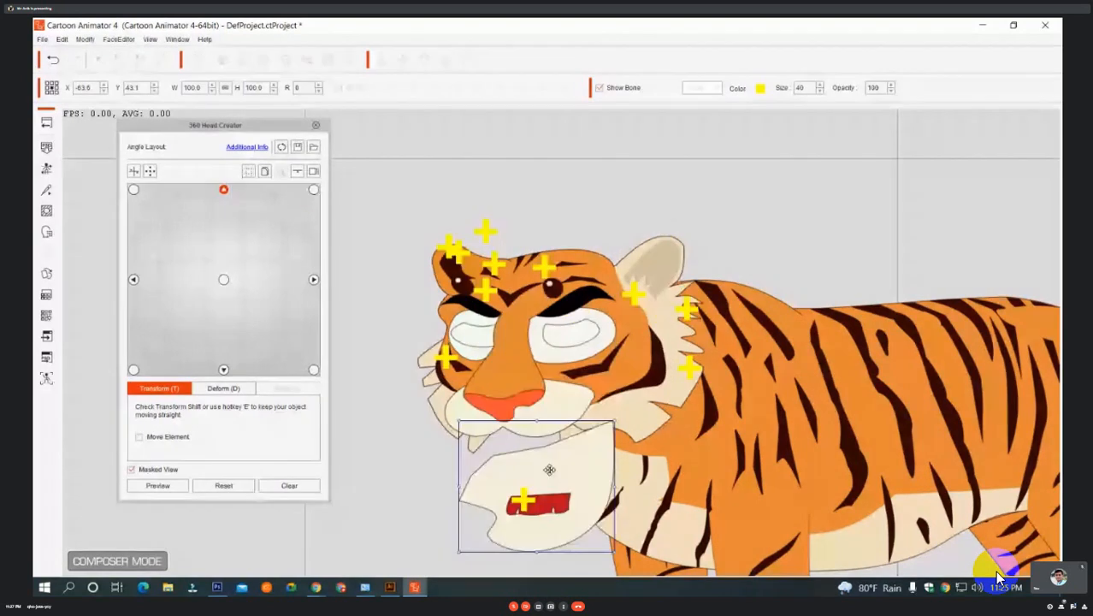
For the straight-up head angle, reposition the mouth below the nose and place the pupils at about (-66, 75) and (-57, 74.5) in the eyes.
drag(549, 468, 543, 408)
drag(556, 296, 569, 331)
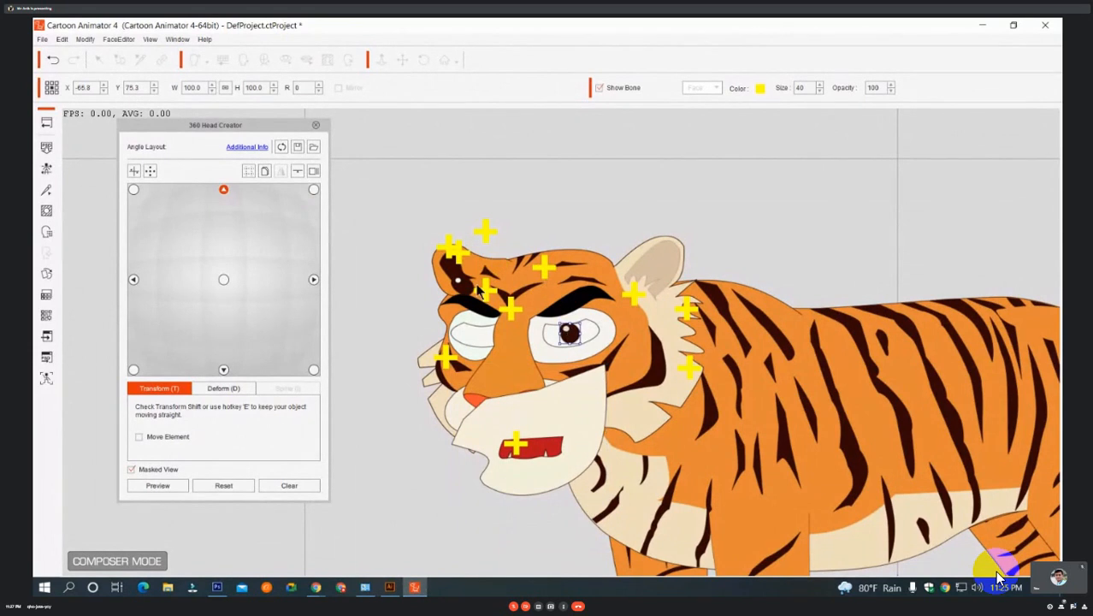
drag(480, 287, 503, 338)
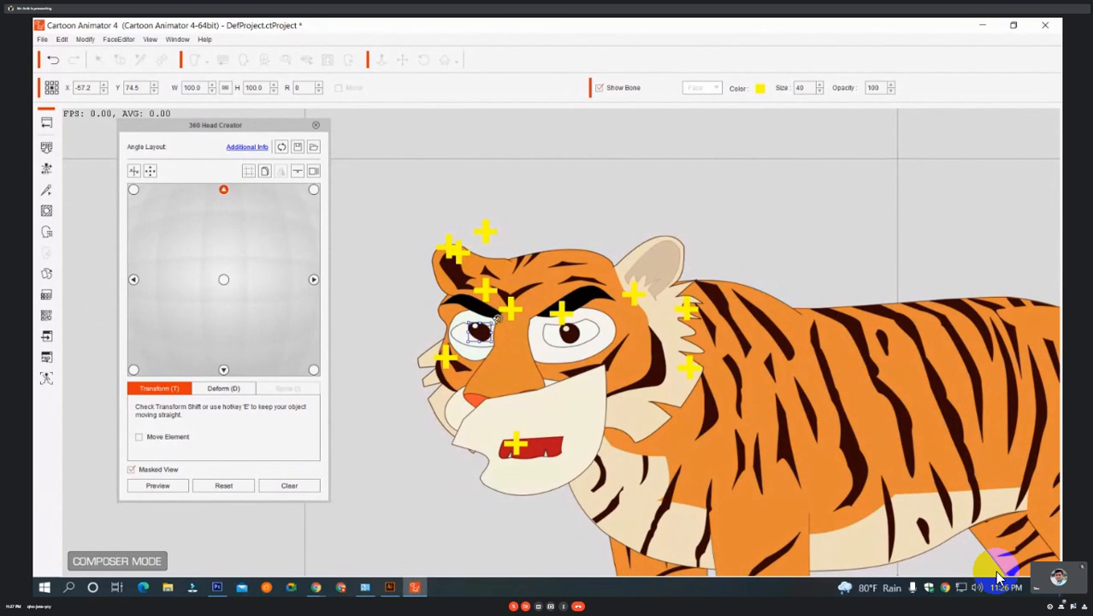
For the up-left head angle, place the mouth at about (-64, 49) and the pupils at about (-65, 75) and (-55.5, 74), and close the head setup.
click(133, 190)
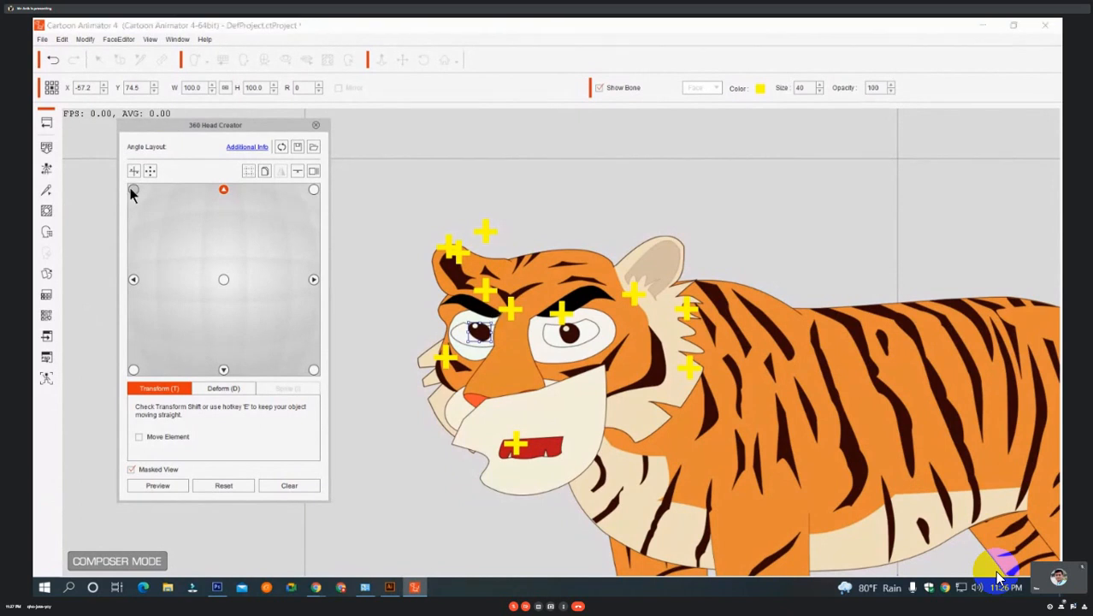
click(134, 191)
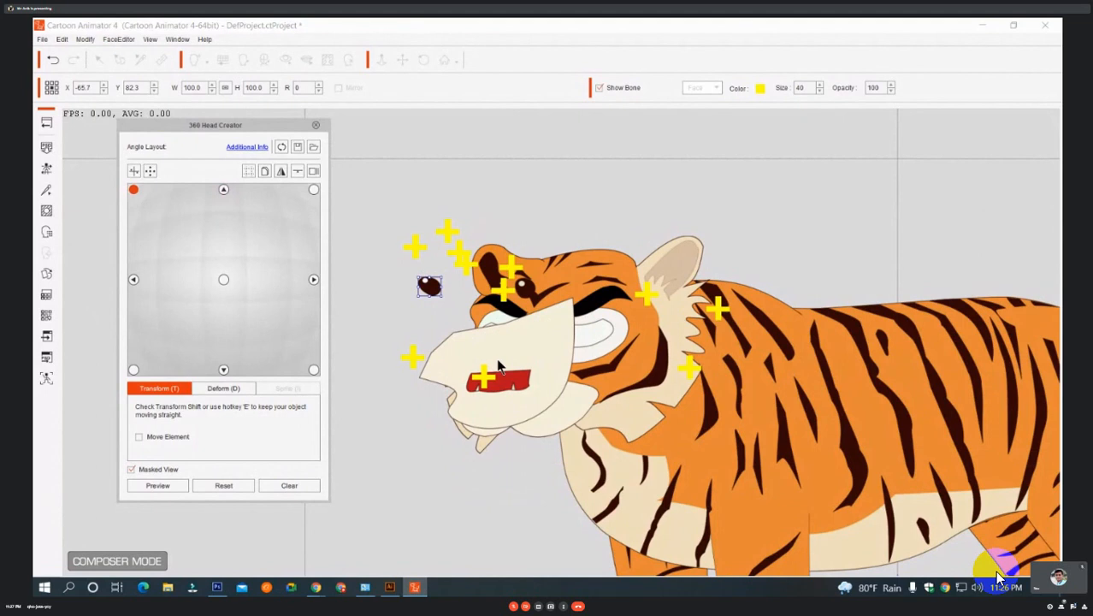
drag(484, 378, 512, 413)
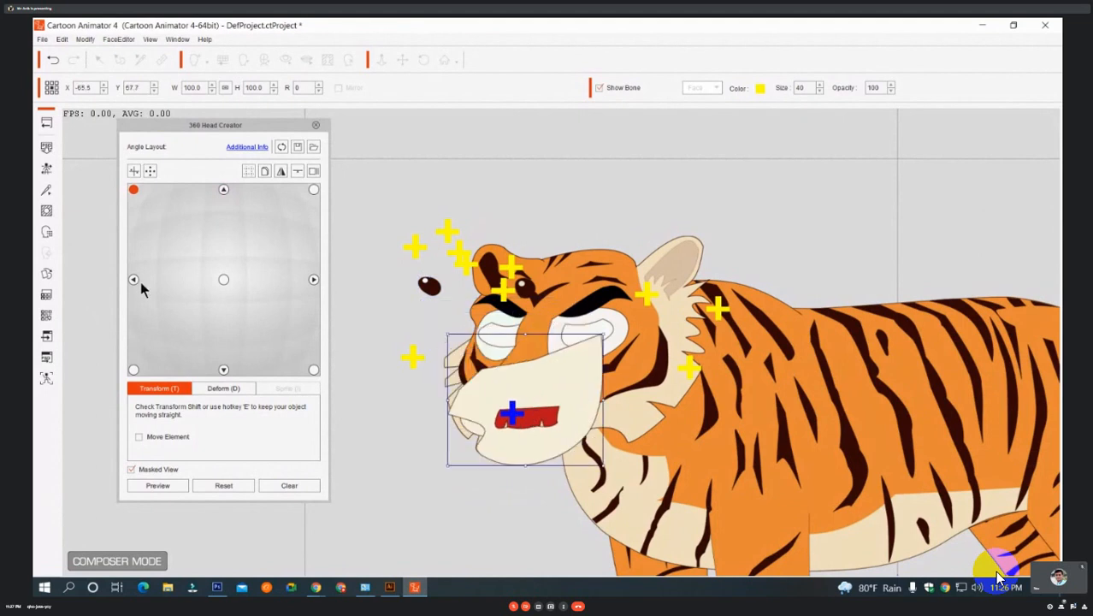
drag(527, 392, 537, 443)
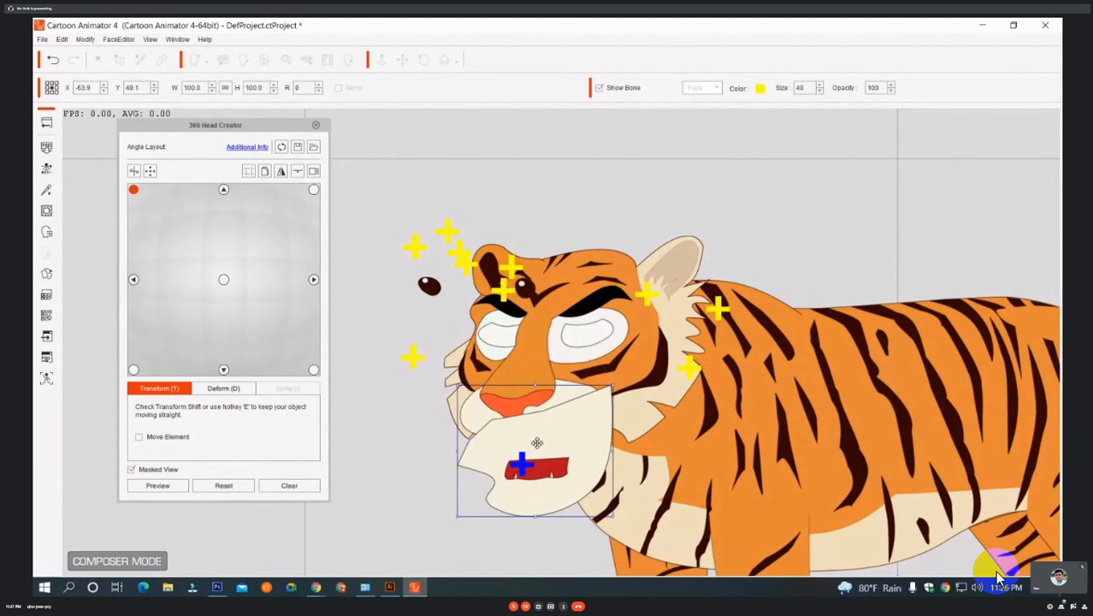
click(522, 279)
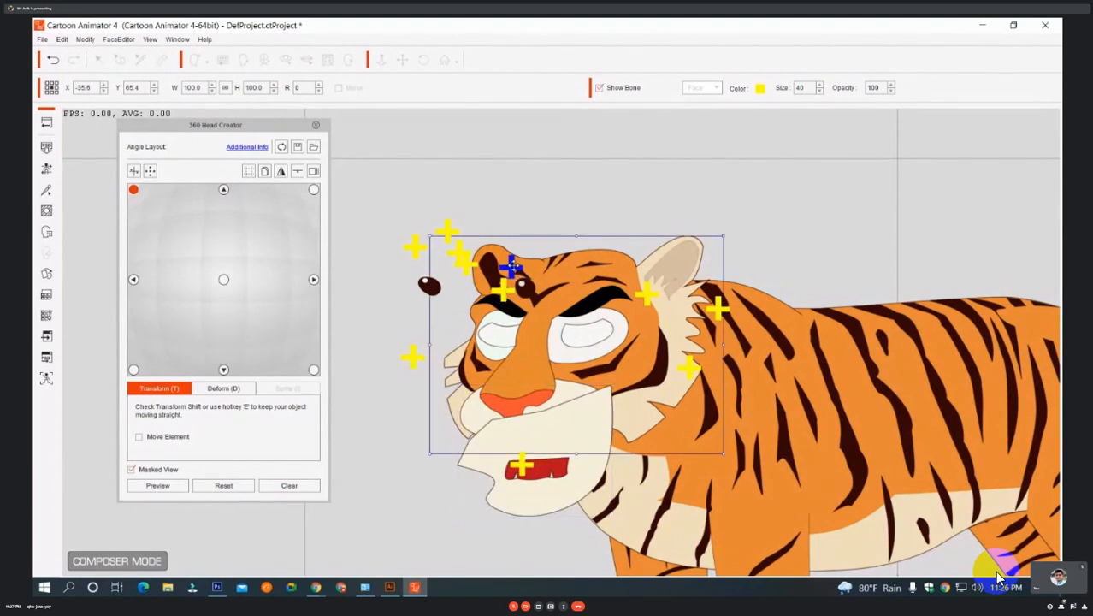
click(524, 287)
drag(526, 289, 572, 335)
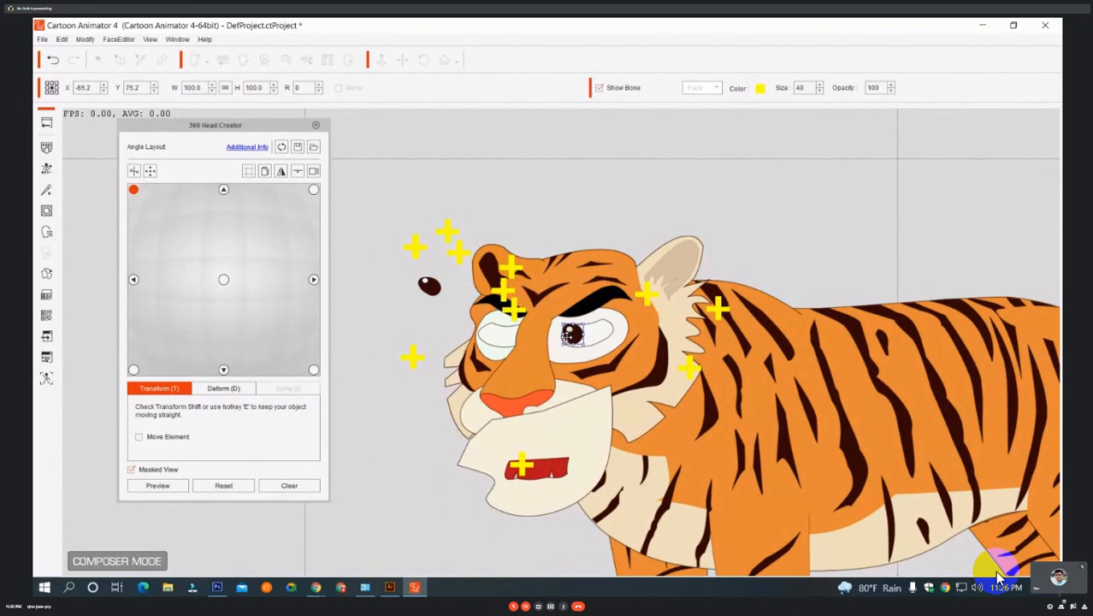
click(489, 335)
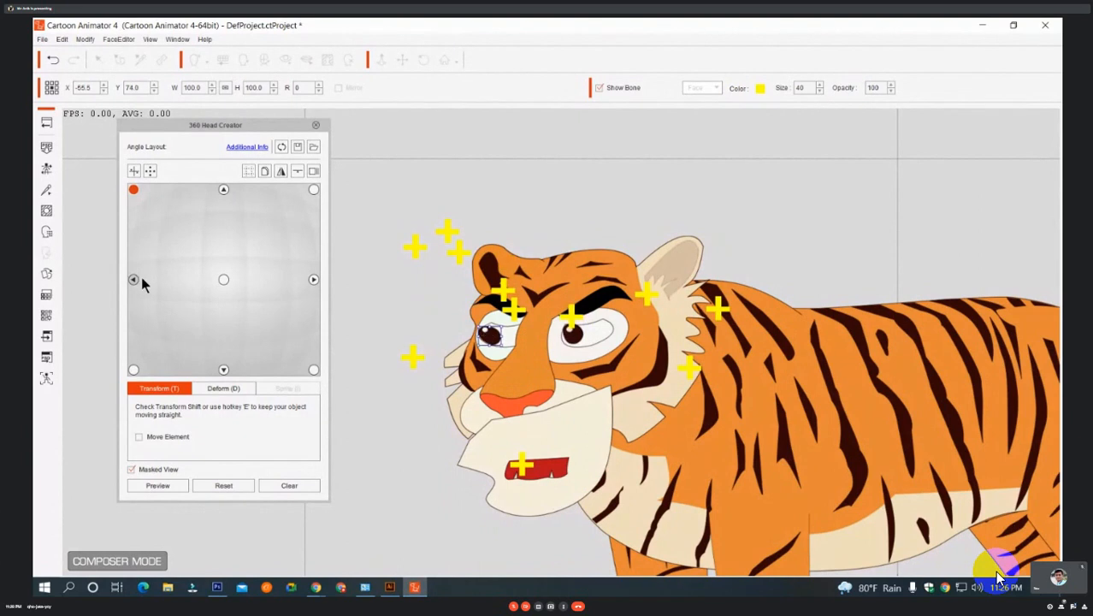
click(223, 282)
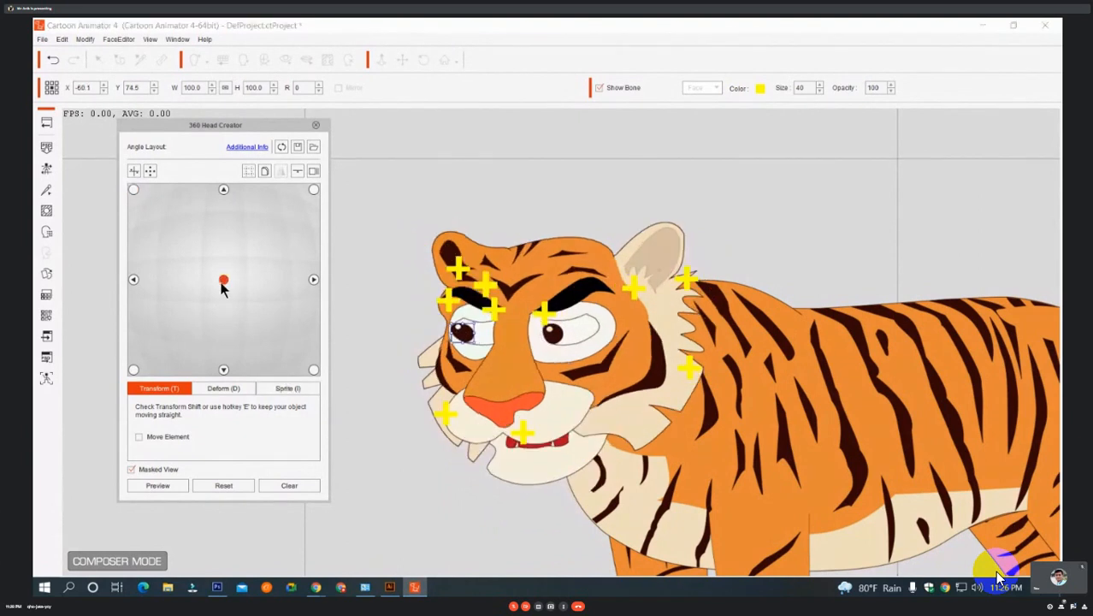
click(314, 127)
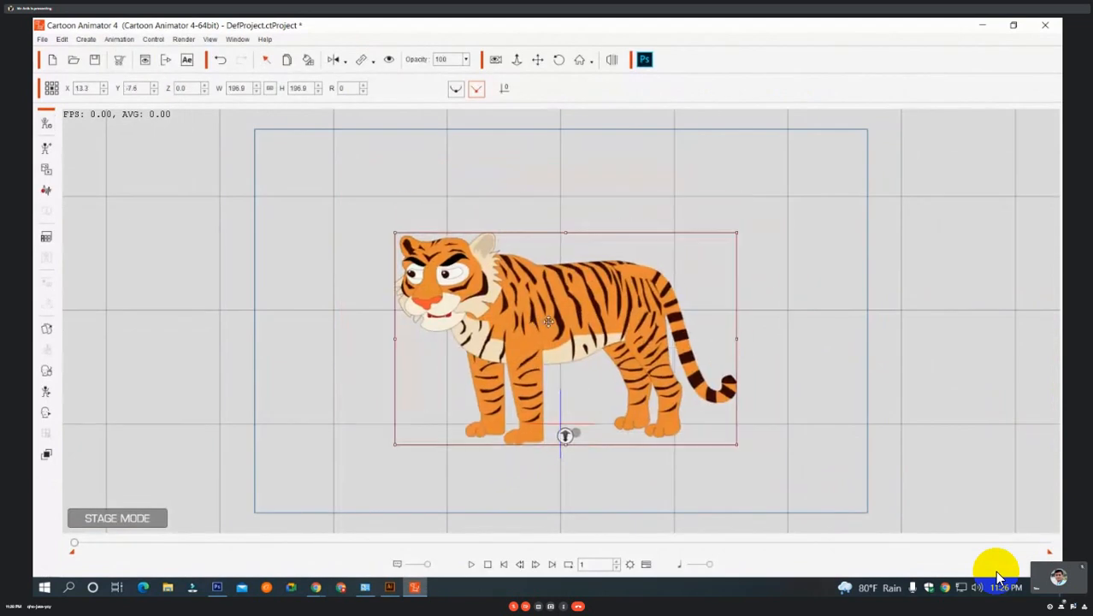
Raise the tiger on the stage and enlarge it to about 231.3 in width and height, positioned at about X 11.9, Y 7.
drag(549, 322, 547, 305)
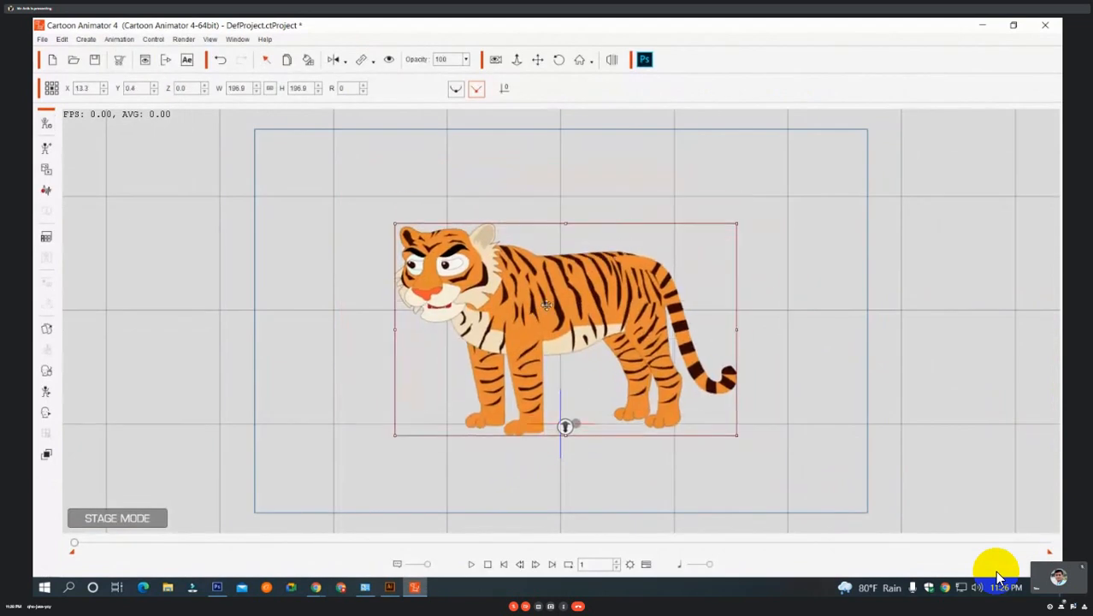
drag(737, 223, 767, 187)
drag(649, 236, 646, 229)
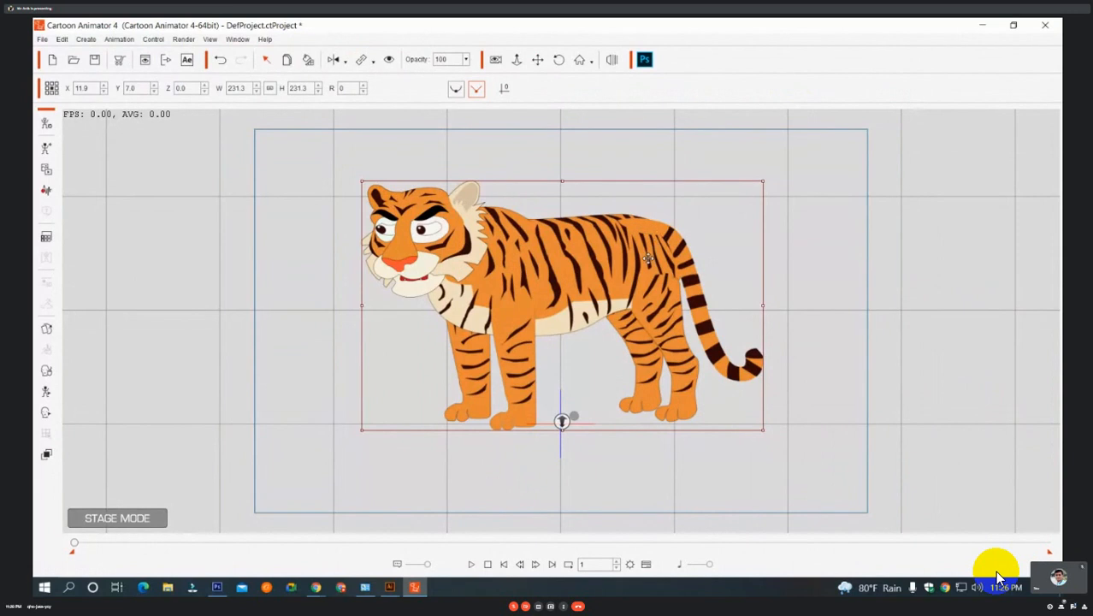
Open the tiger in Composer mode and move the Layer Manager clear of the character's head and body.
click(513, 60)
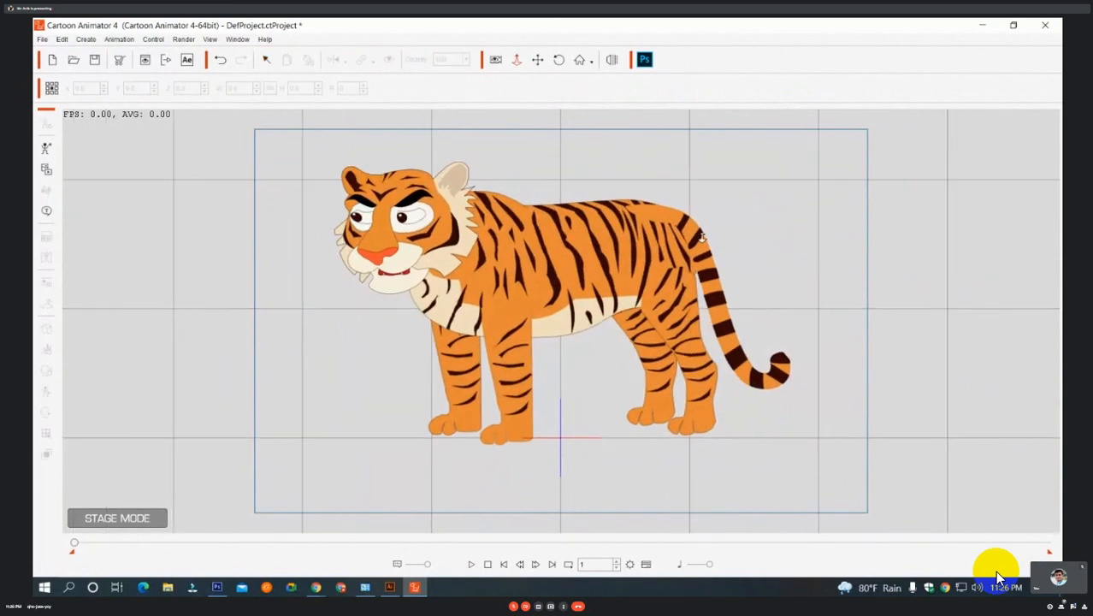
click(620, 281)
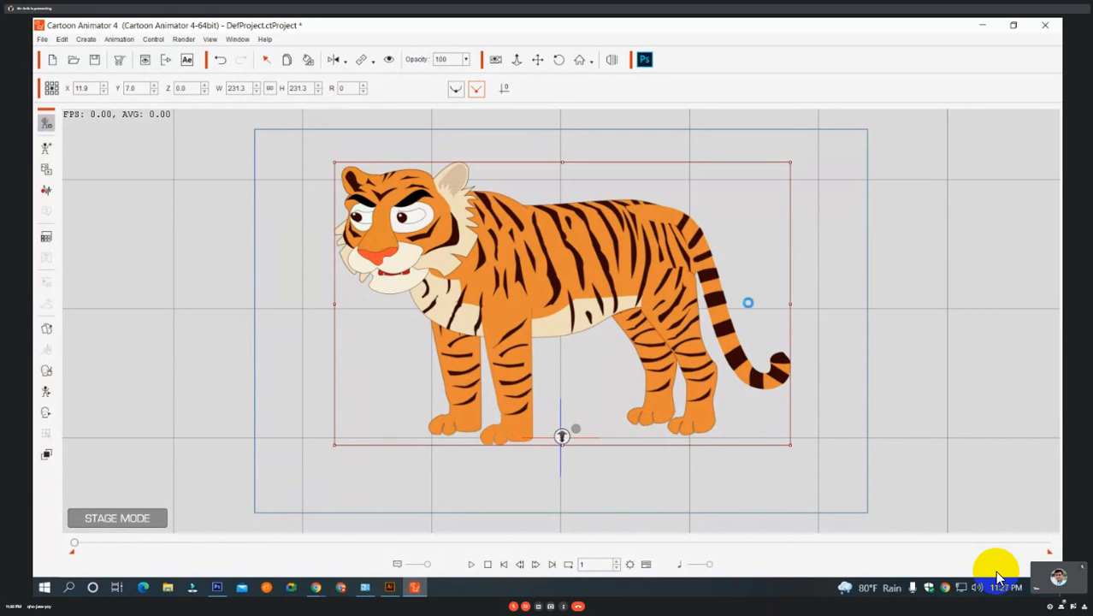
click(46, 127)
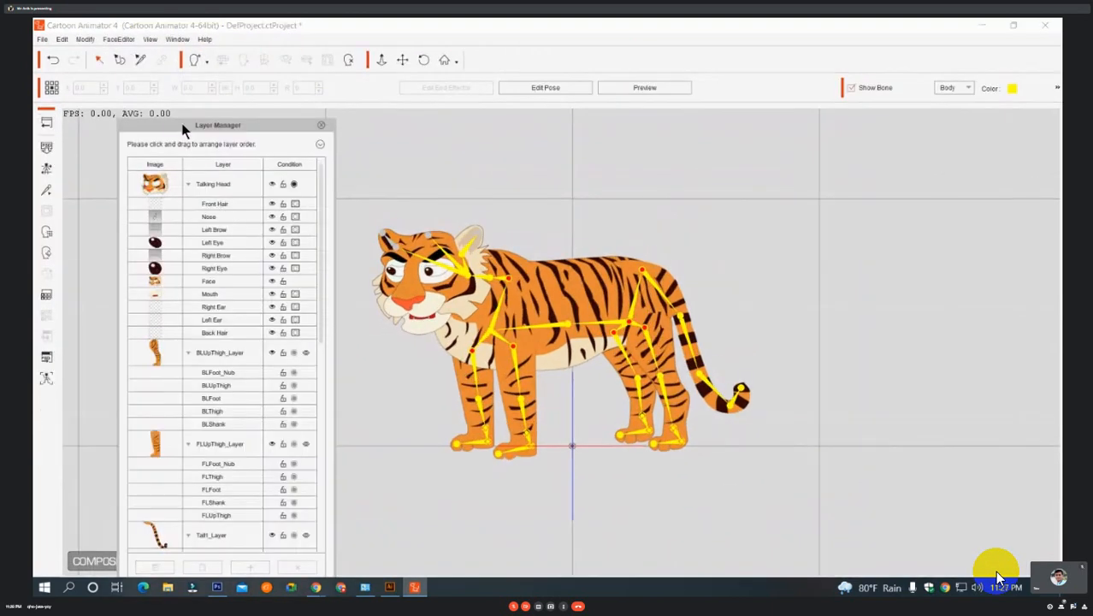
drag(182, 130, 780, 85)
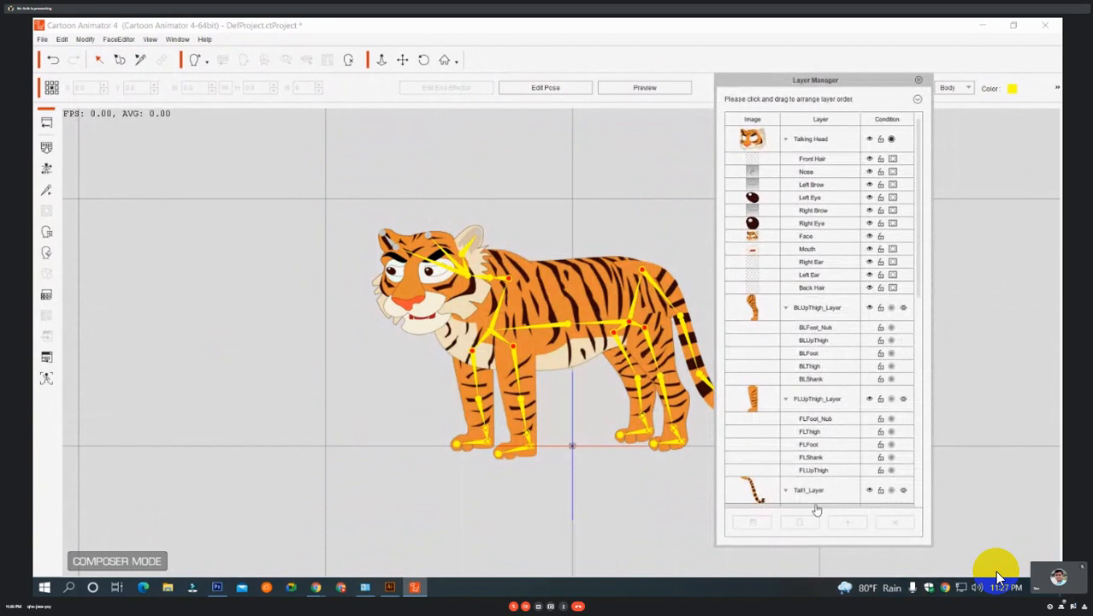
Collapse the tail, neck, hip and front-right leg layer groups and move Tail1_Layer directly beneath Hip_Layer in the layer order.
click(816, 504)
scroll(826, 416, down, 2)
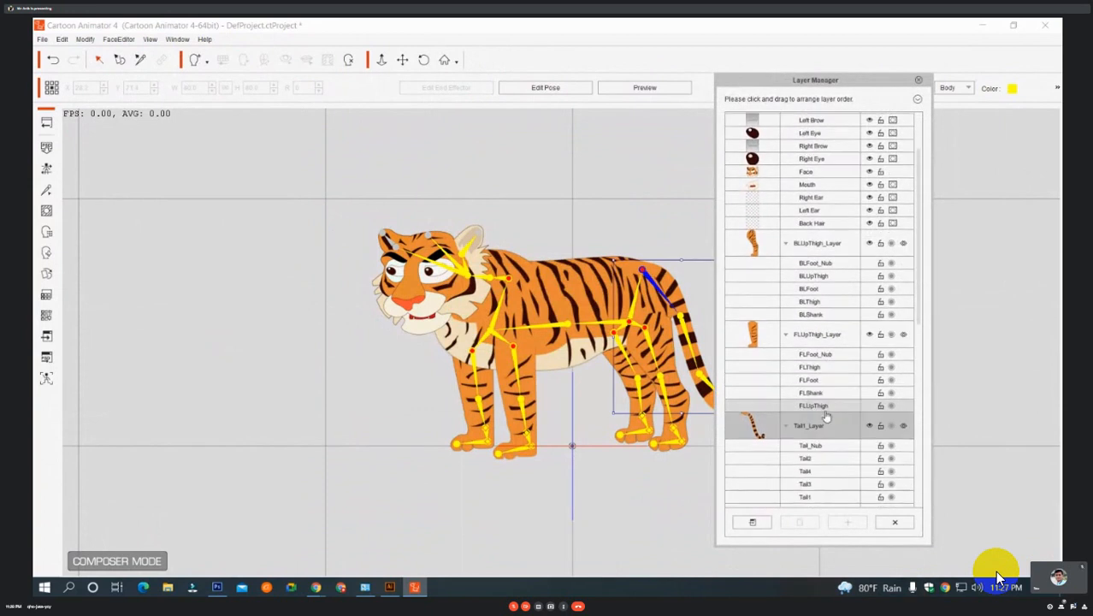
scroll(827, 416, down, 8)
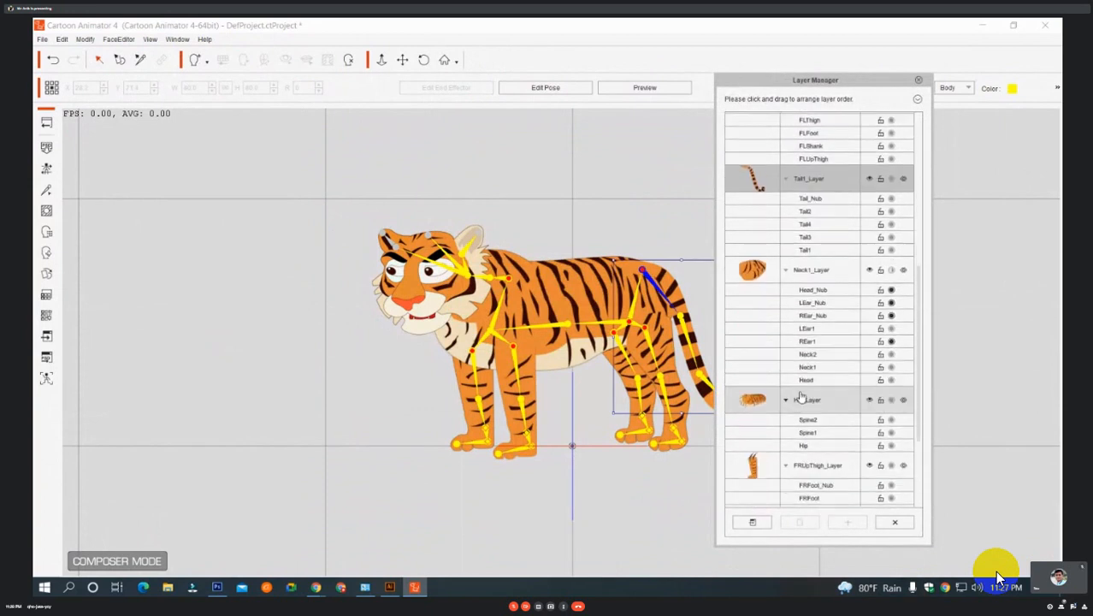
click(785, 389)
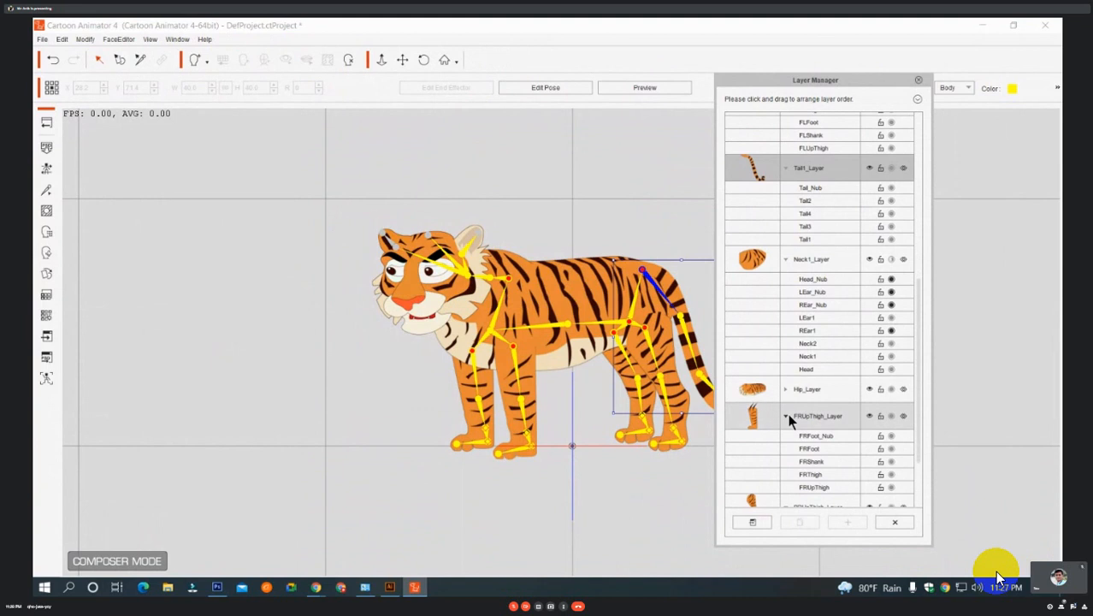
click(786, 414)
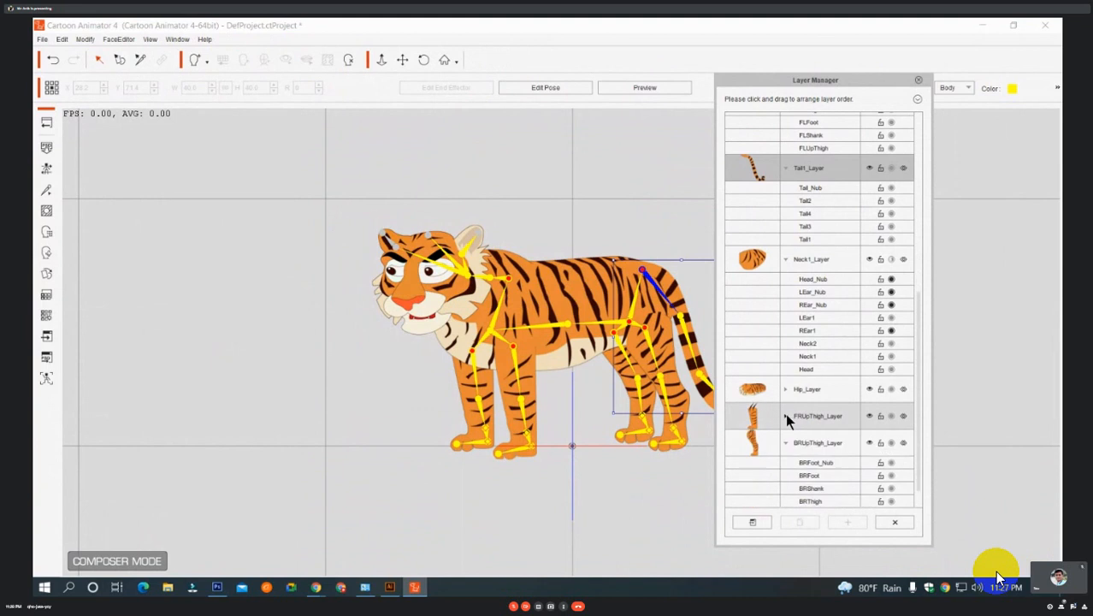
click(787, 257)
click(787, 258)
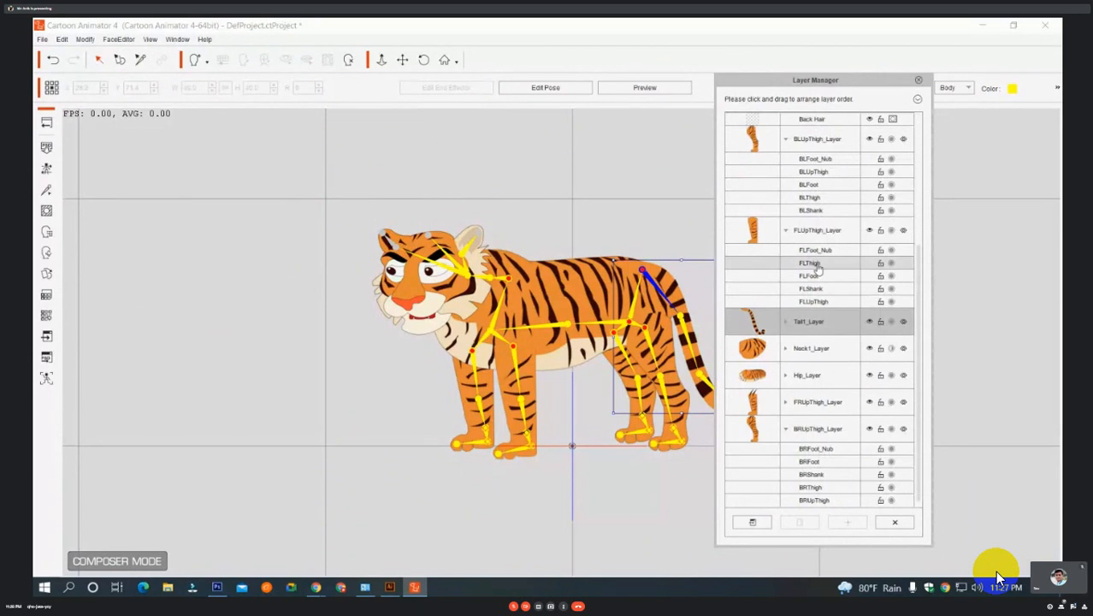
drag(817, 267, 785, 371)
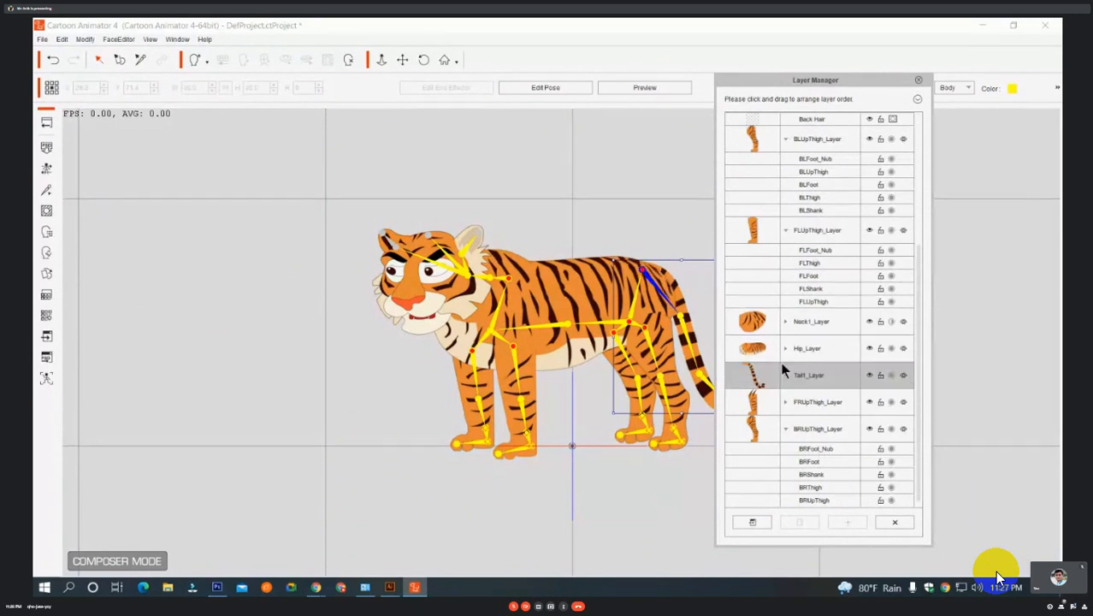
Close the Layer Manager, check the tail against the body up close, and return the tiger to the stage.
click(682, 216)
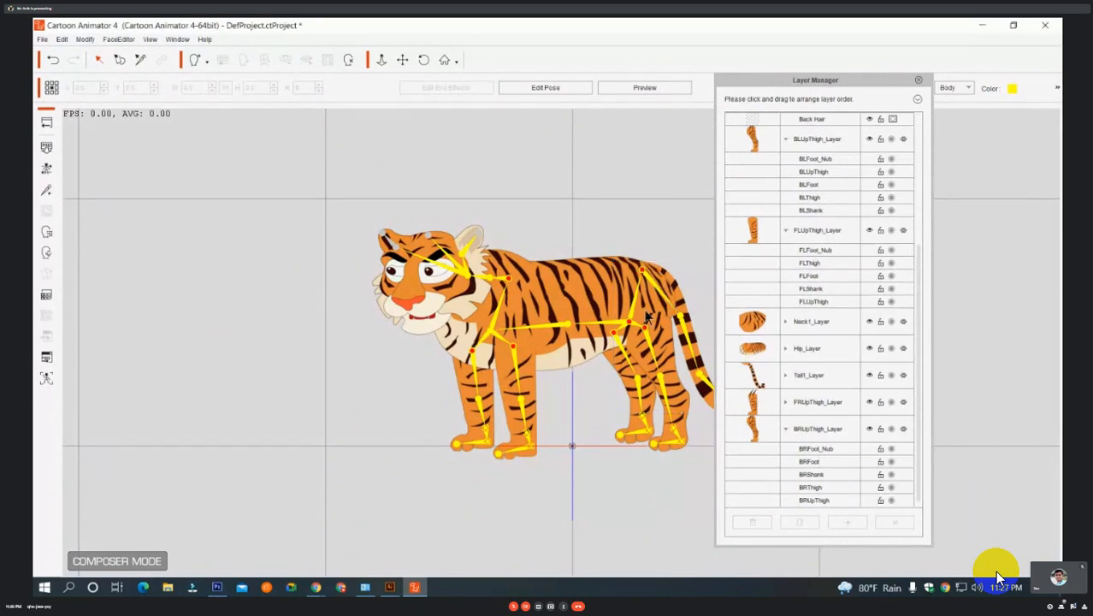
click(919, 80)
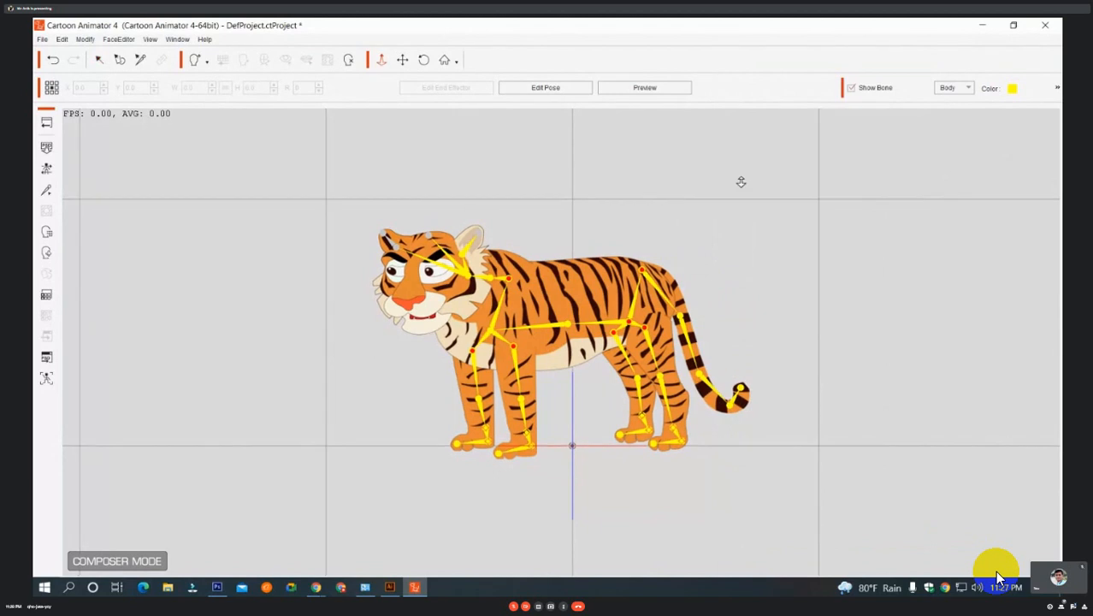
scroll(734, 182, up, 3)
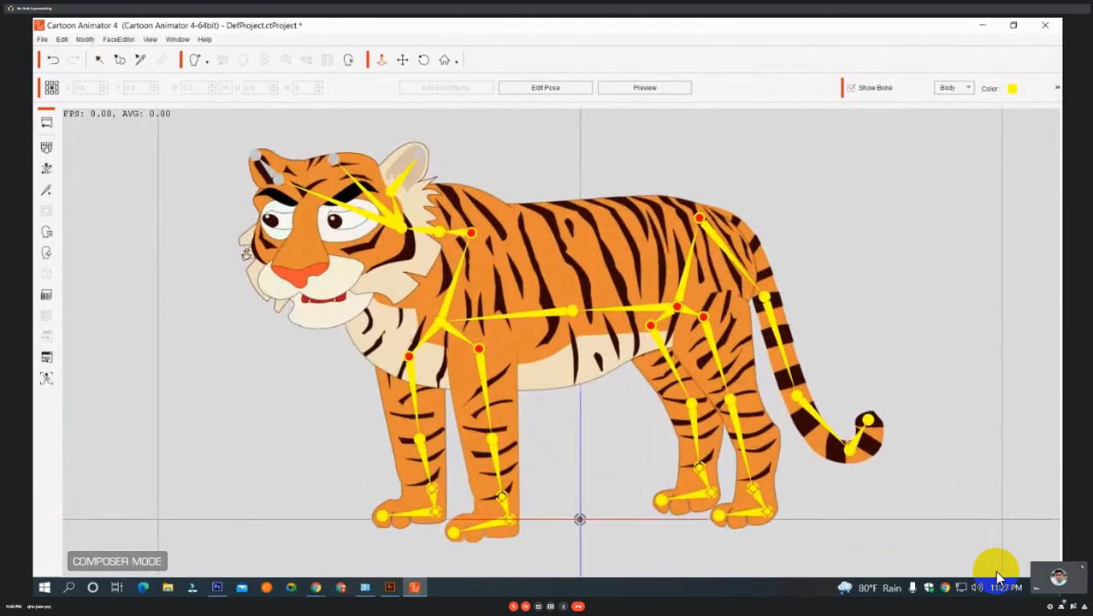
click(46, 123)
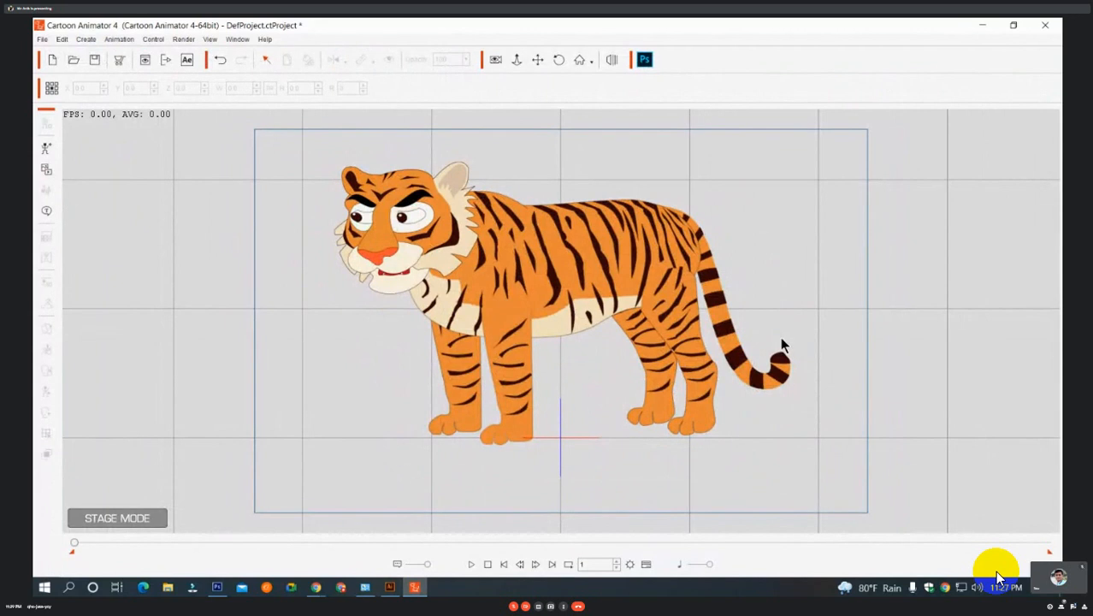
Create a voice script for the tiger by recording a clip of a few seconds with the microphone and importing it.
click(529, 273)
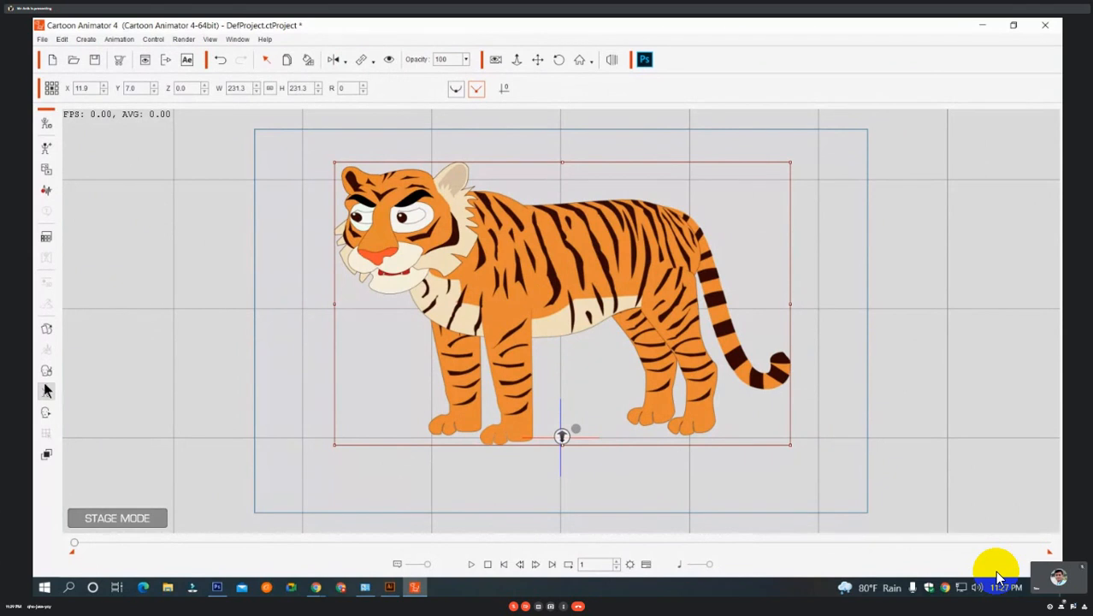
click(46, 190)
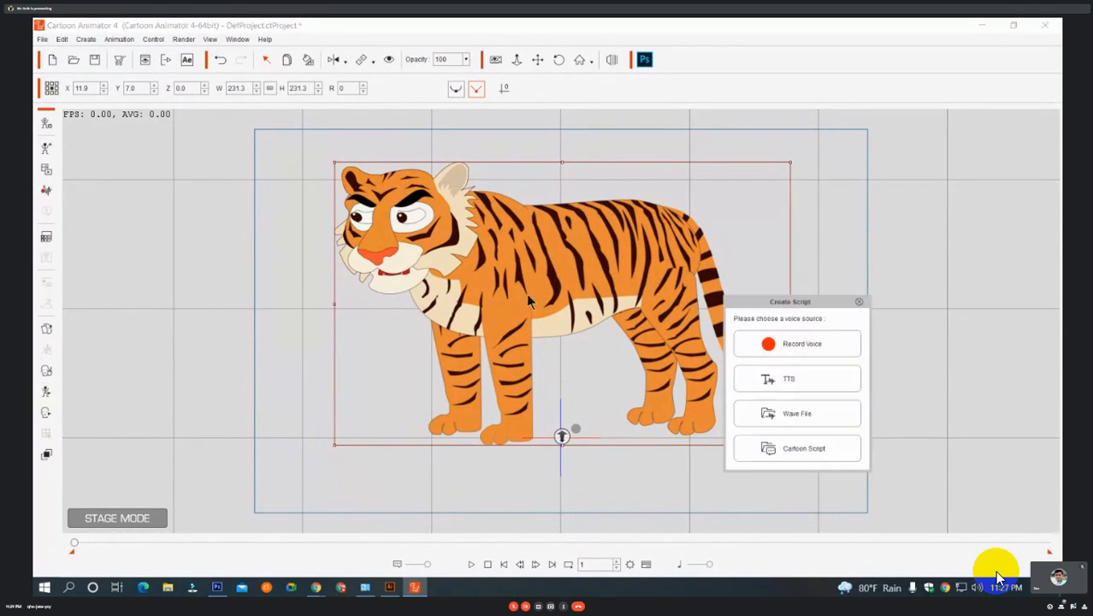
click(801, 347)
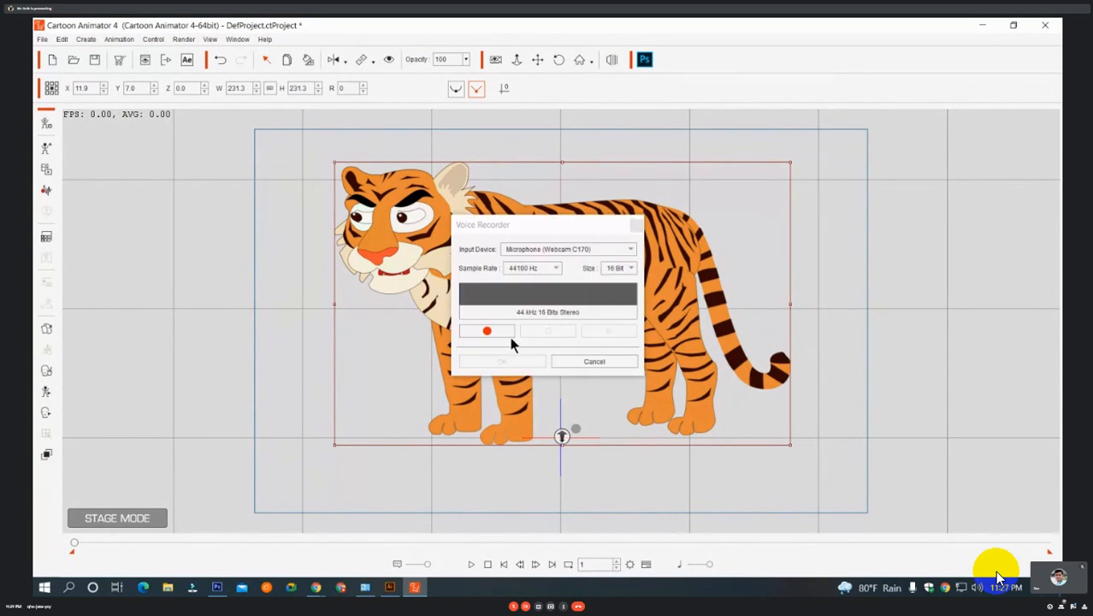
click(495, 333)
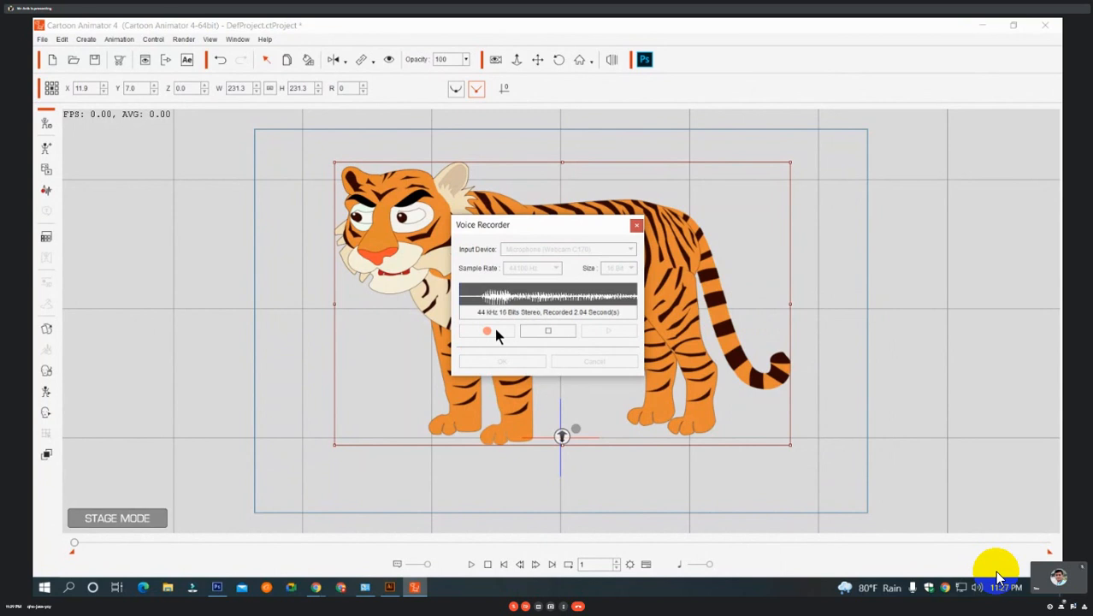
click(528, 364)
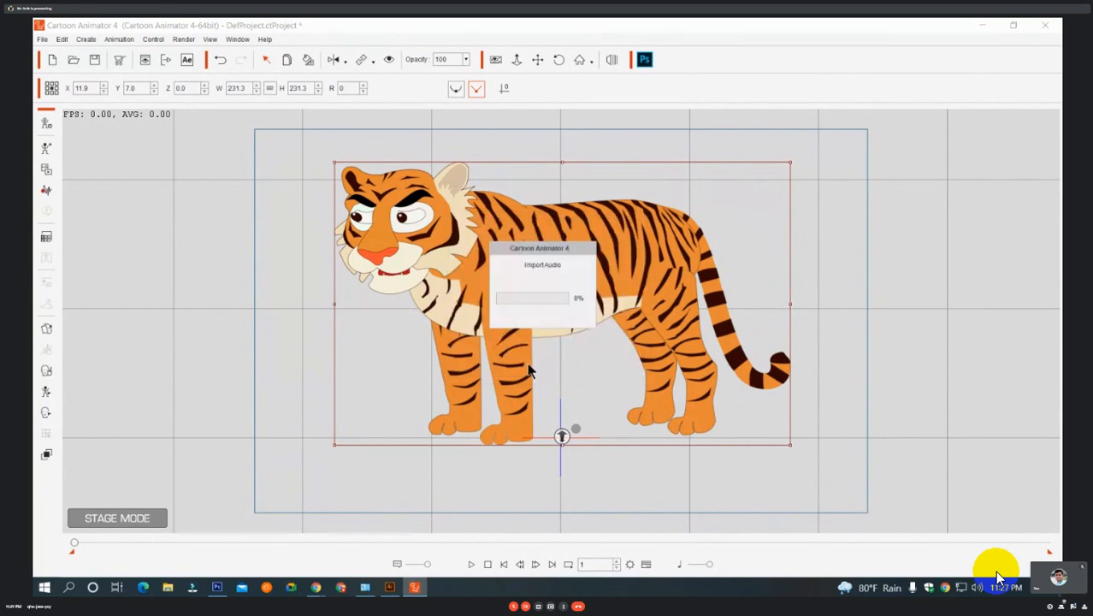
Play the timeline to check the tiger's lip-sync to the recorded voice, and return to the first frame.
key(space)
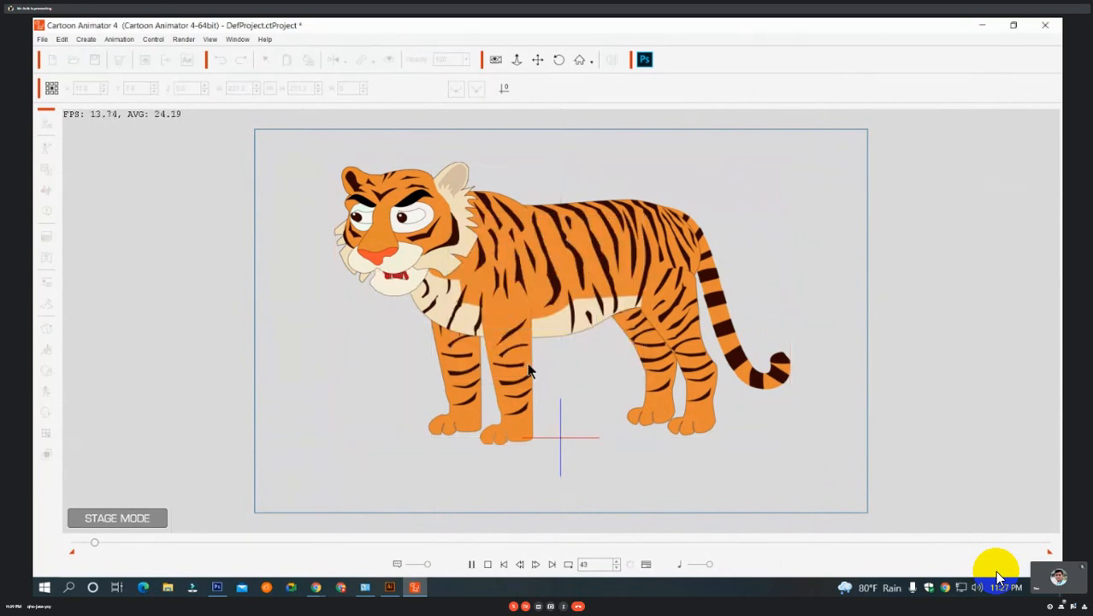
key(space)
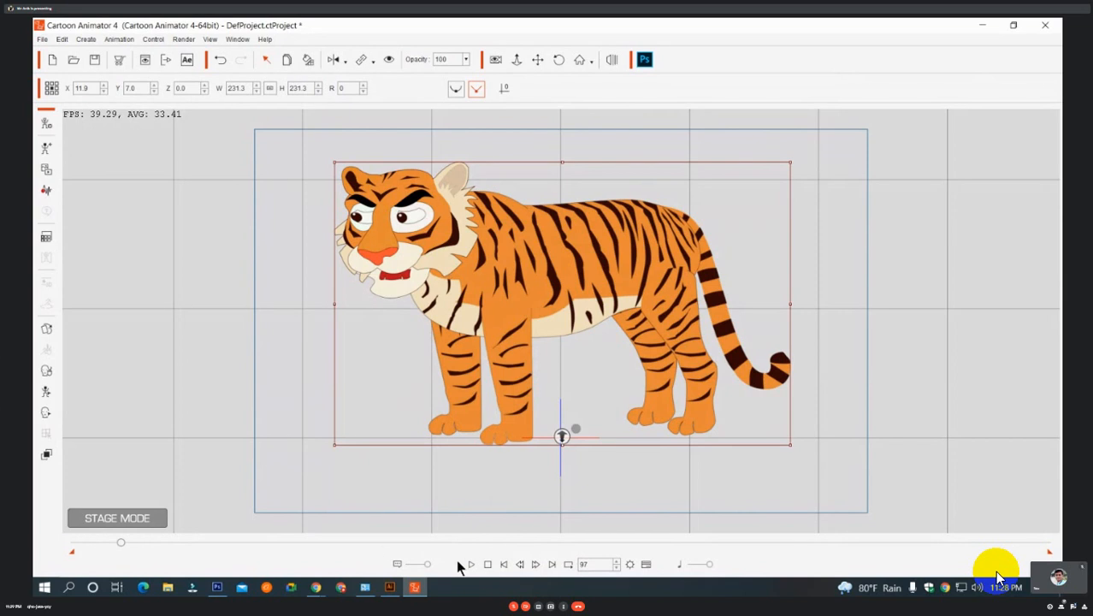
click(488, 564)
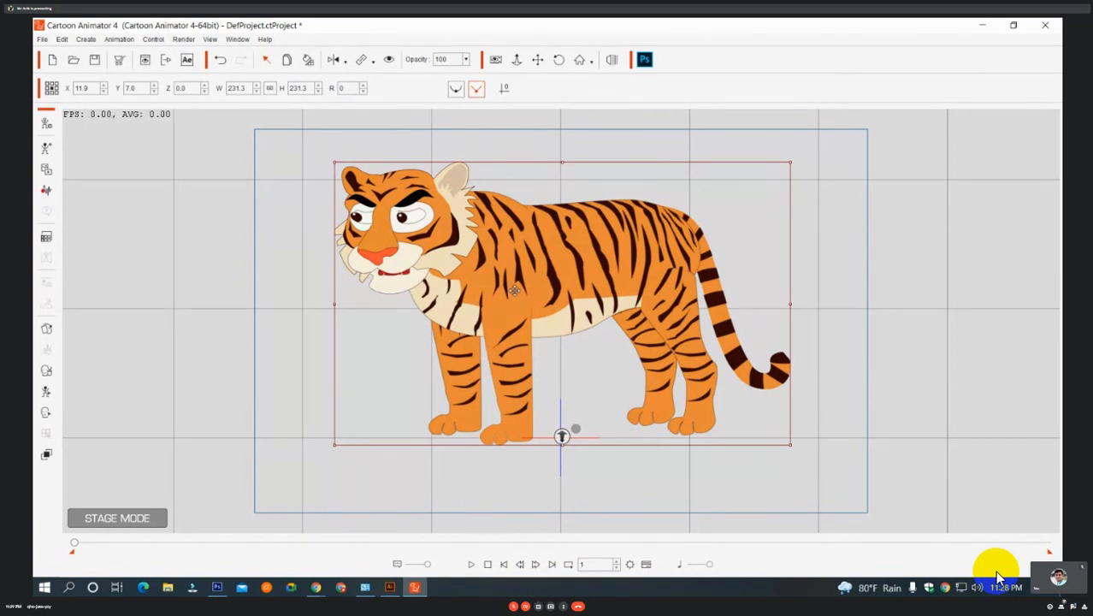
Open the 2D Motion Key Editor for the tiger and move its window clear of the body.
right_click(515, 291)
click(653, 262)
right_click(598, 244)
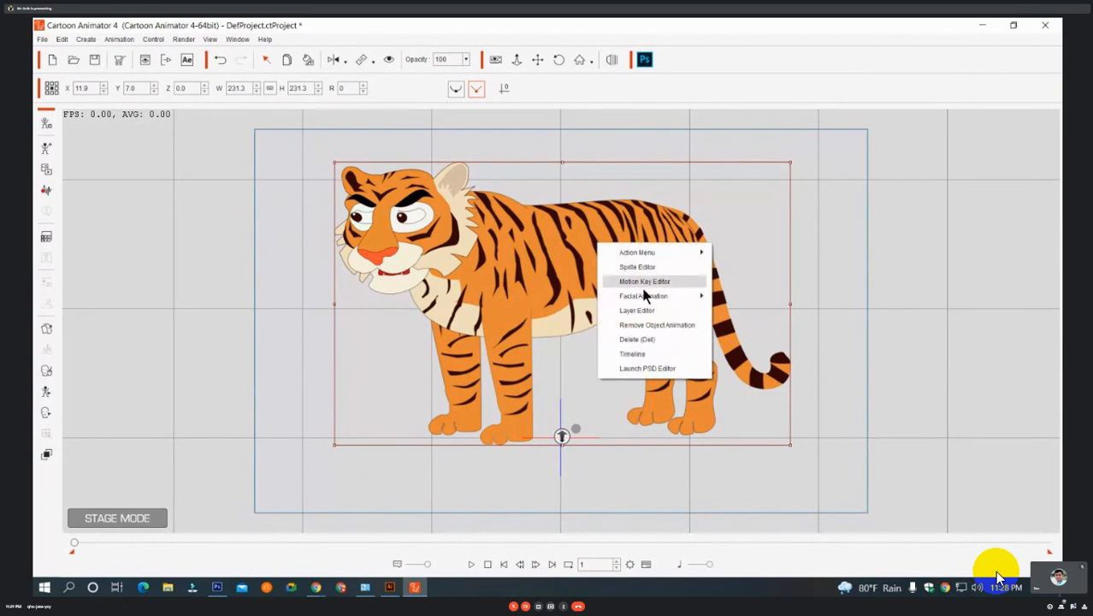
click(646, 282)
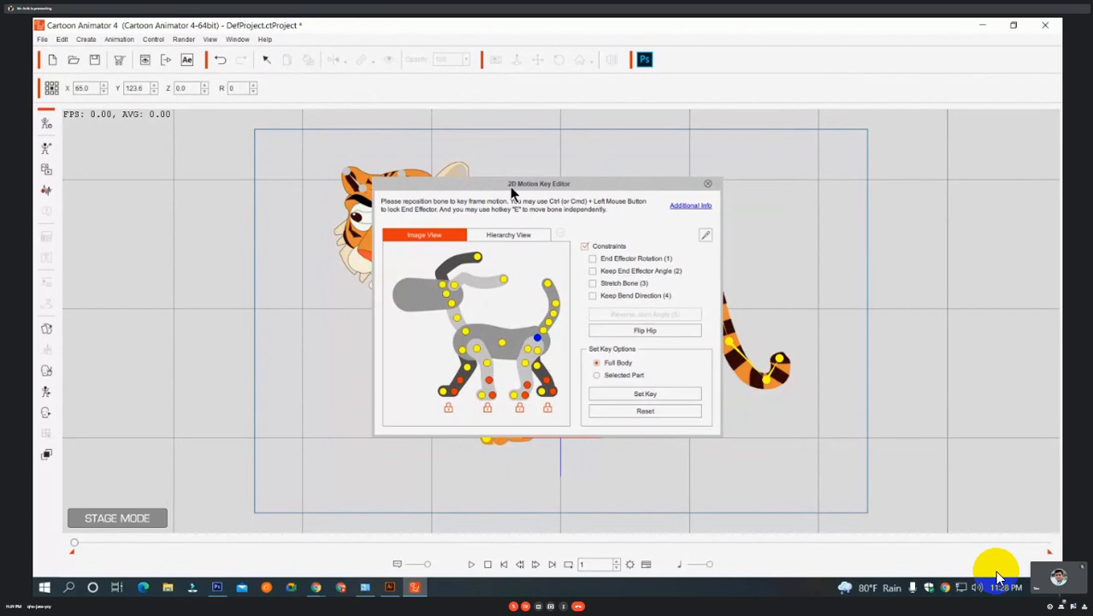
drag(510, 187, 843, 65)
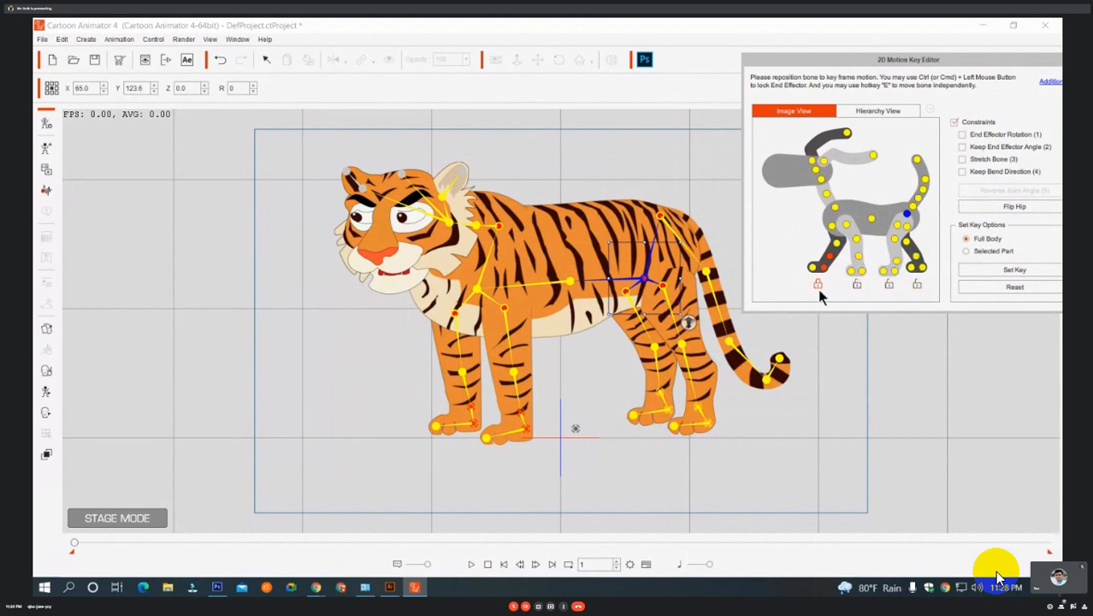
Test the back-left upper thigh joint by rotating it forward and backward, and undo the rotation.
click(665, 291)
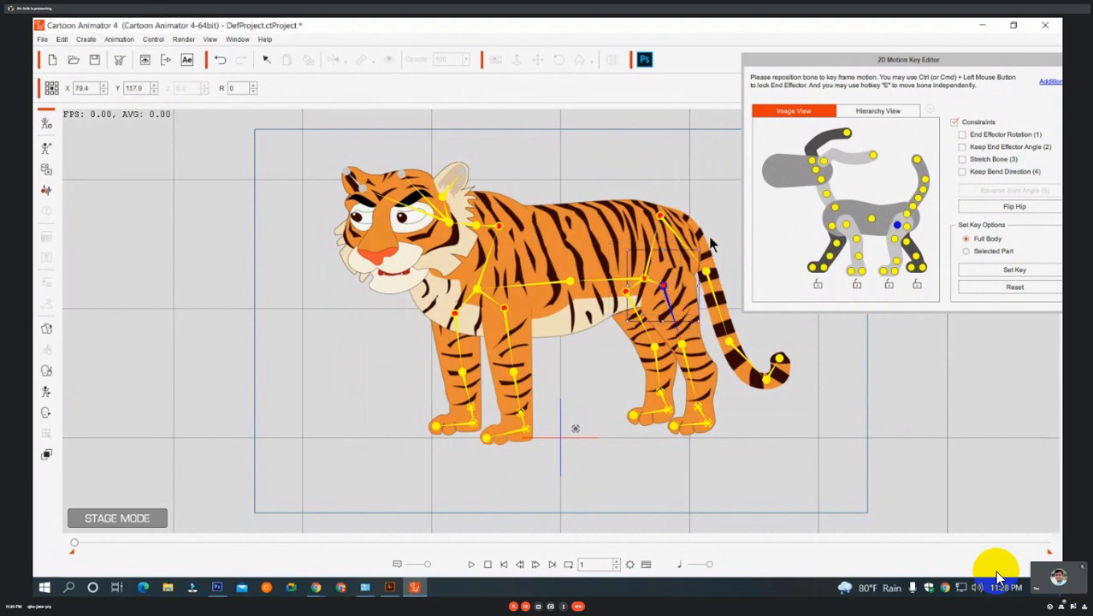
drag(710, 244, 697, 301)
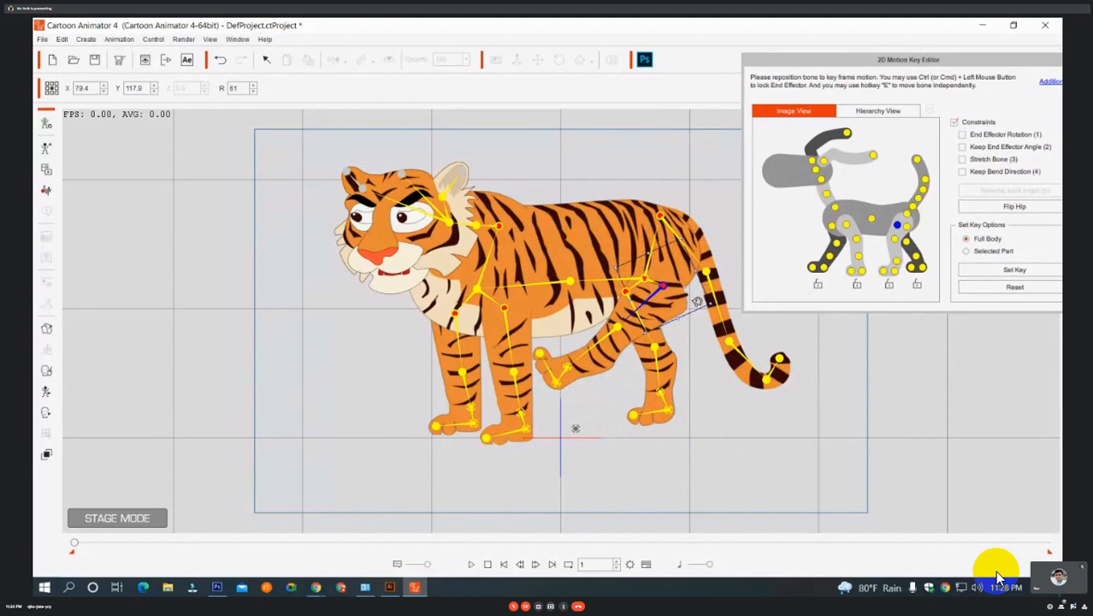
drag(698, 302, 685, 289)
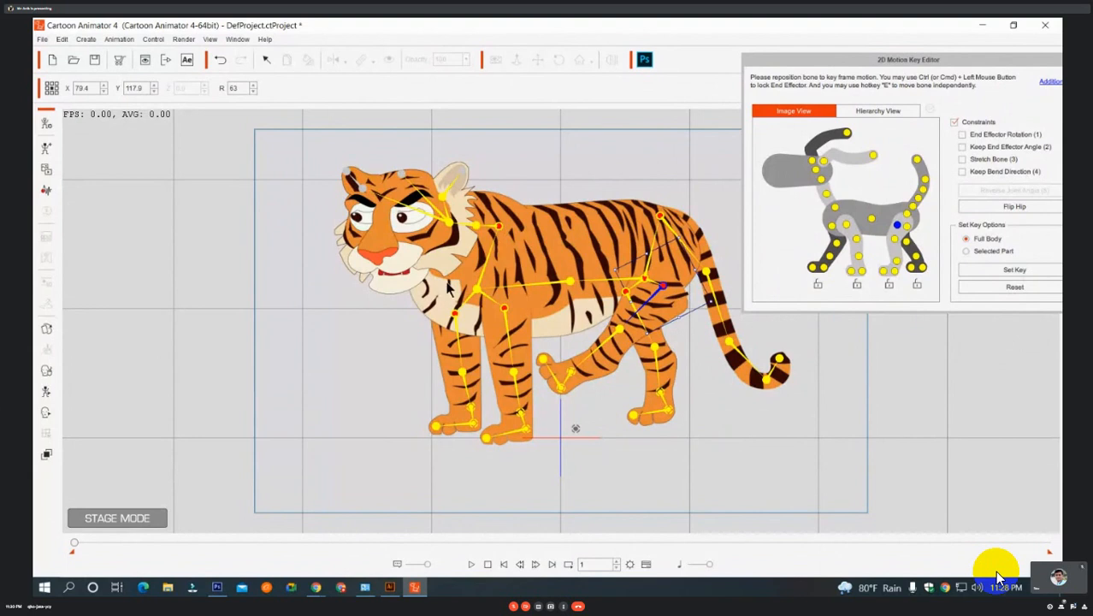
drag(715, 298, 663, 233)
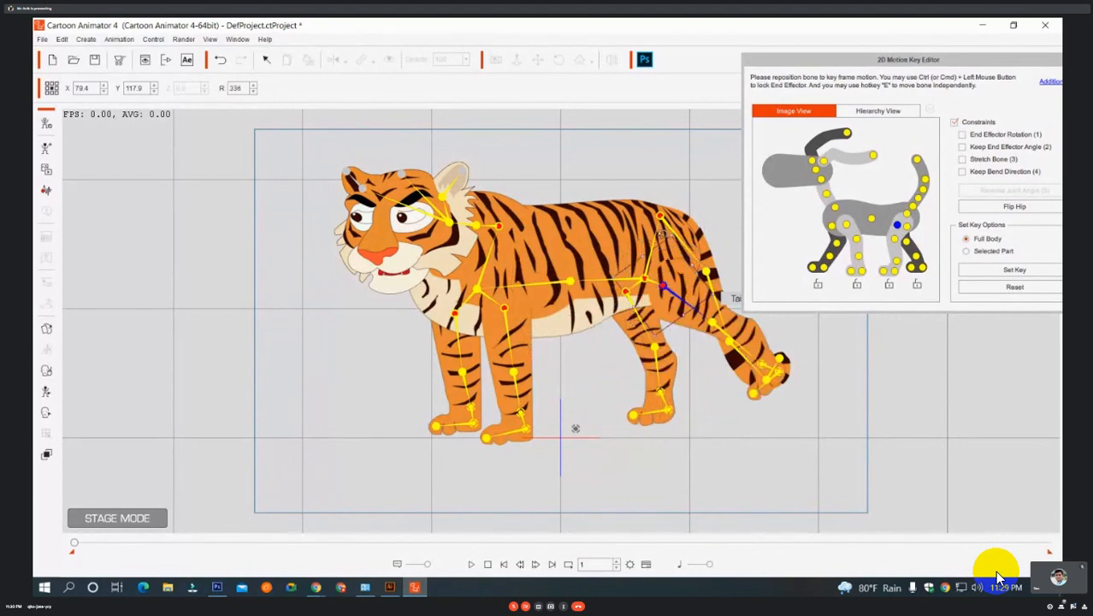
drag(661, 232, 682, 308)
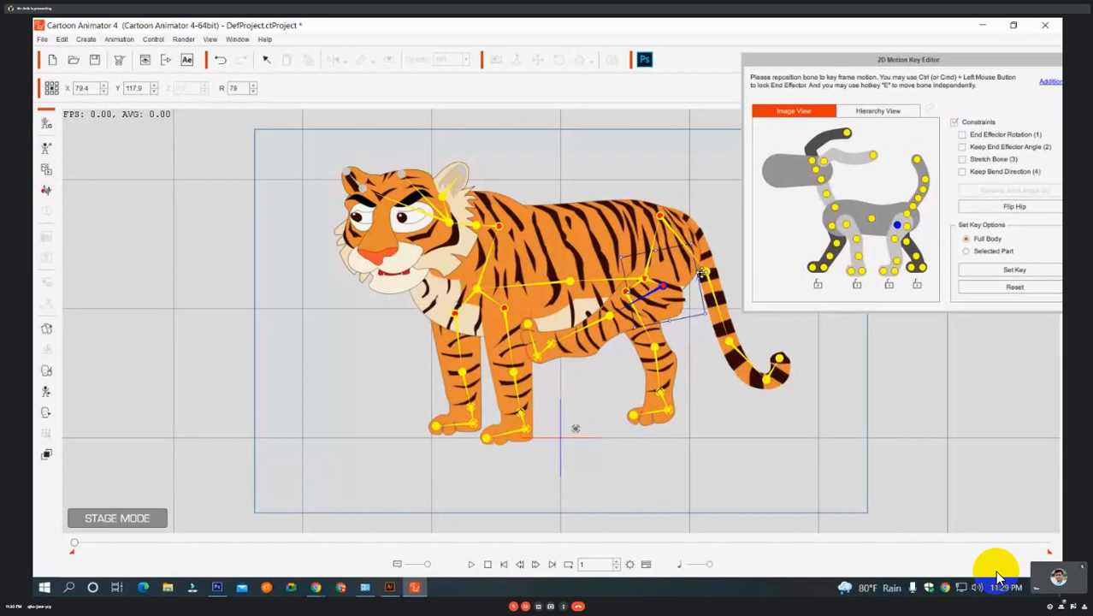
key(ctrl+z)
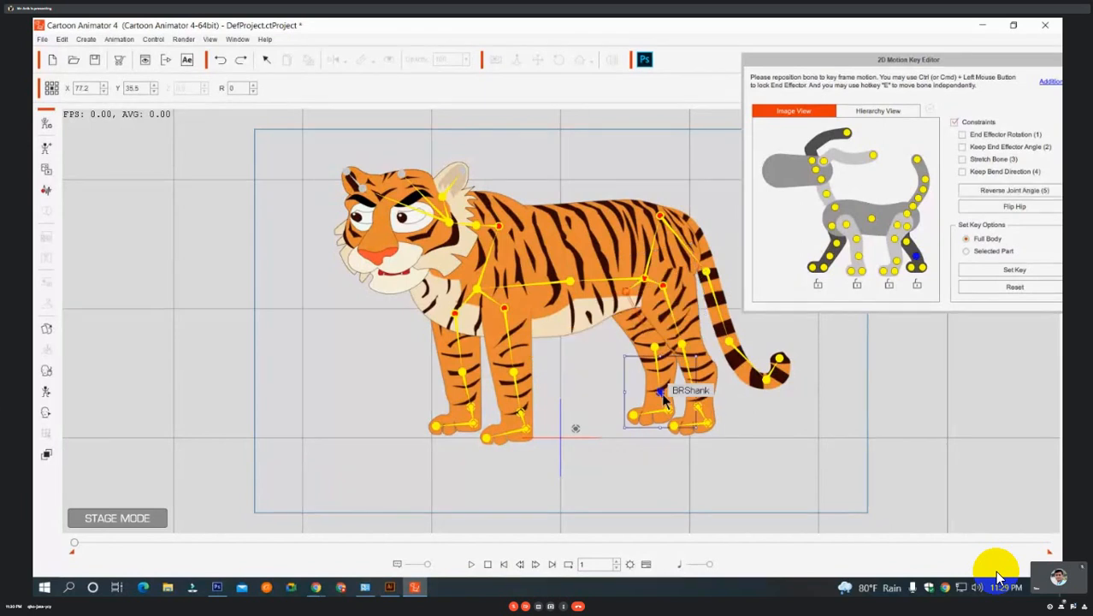
Test the leg bones by swinging the front and back shanks into walking poses, undo the poses and close the Motion Key Editor.
drag(683, 386, 606, 417)
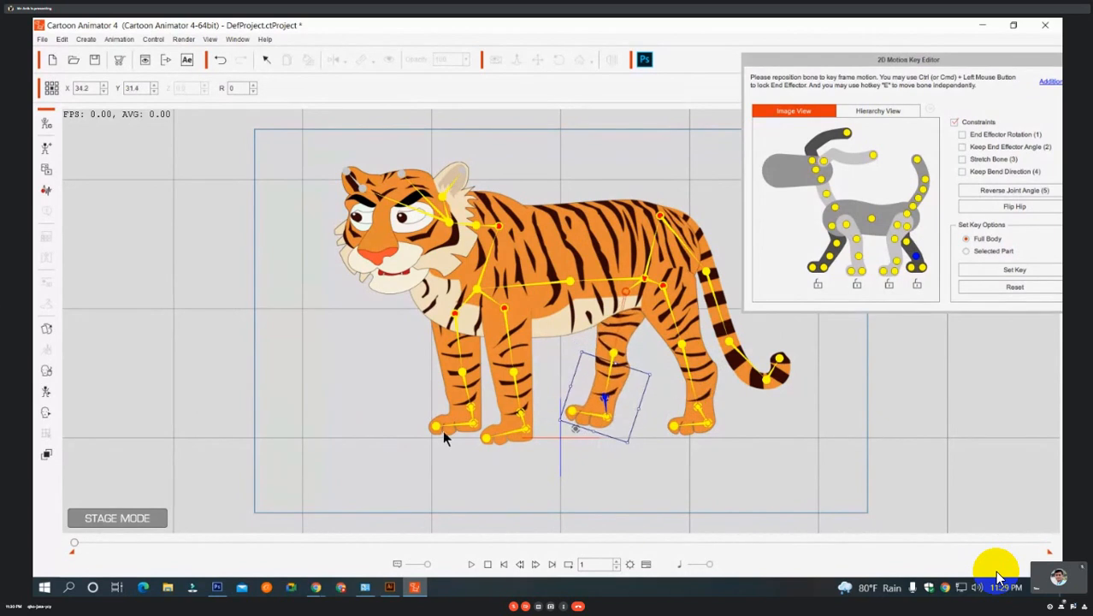
drag(443, 432, 504, 433)
click(859, 257)
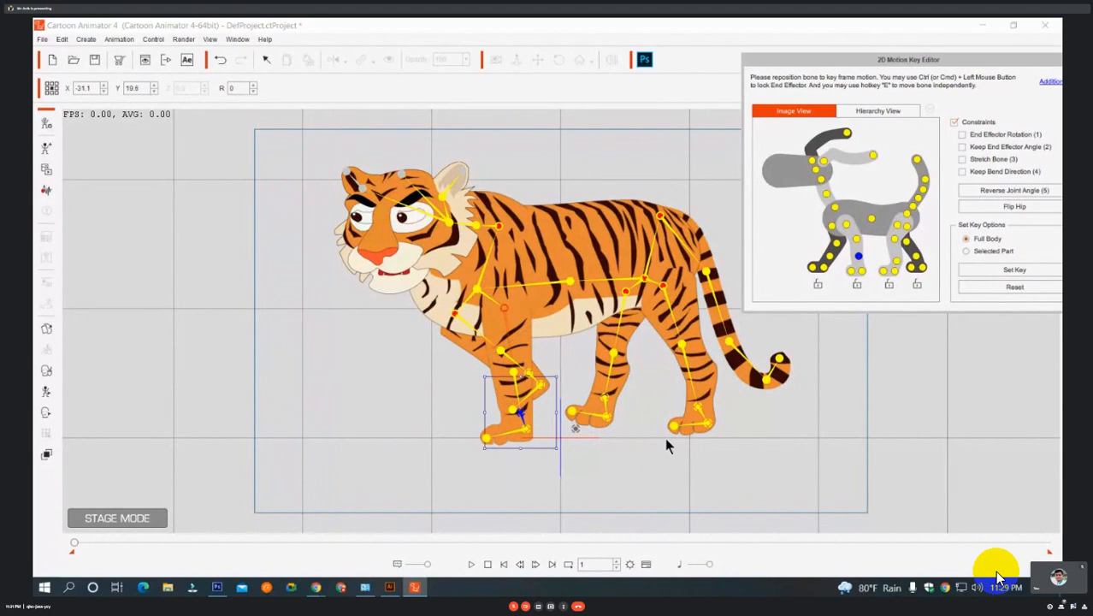
drag(520, 413, 448, 399)
drag(529, 375, 534, 412)
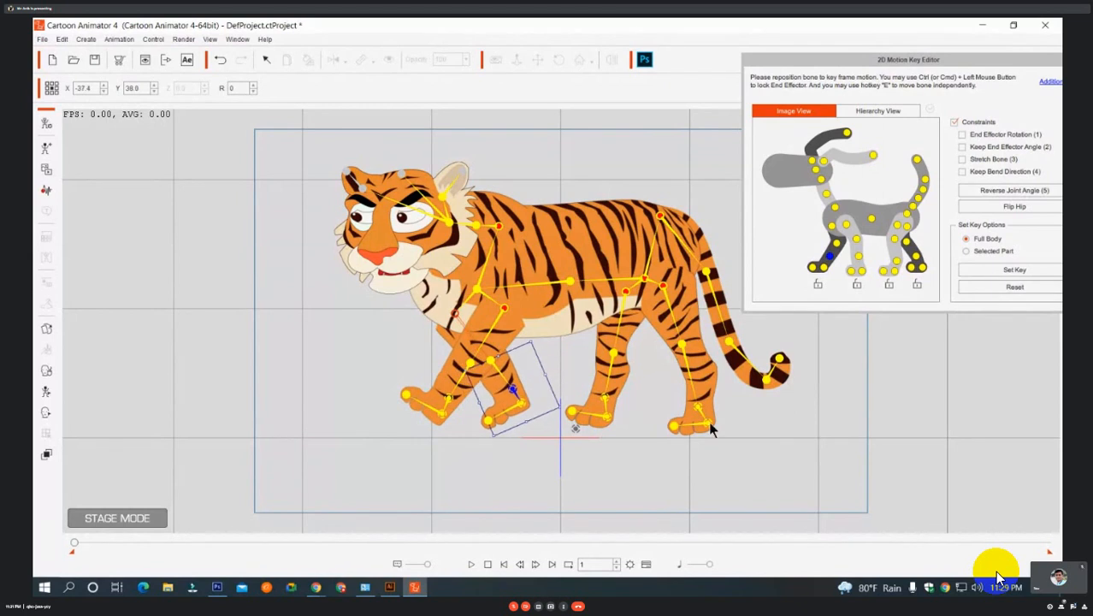
drag(708, 420, 730, 403)
click(610, 405)
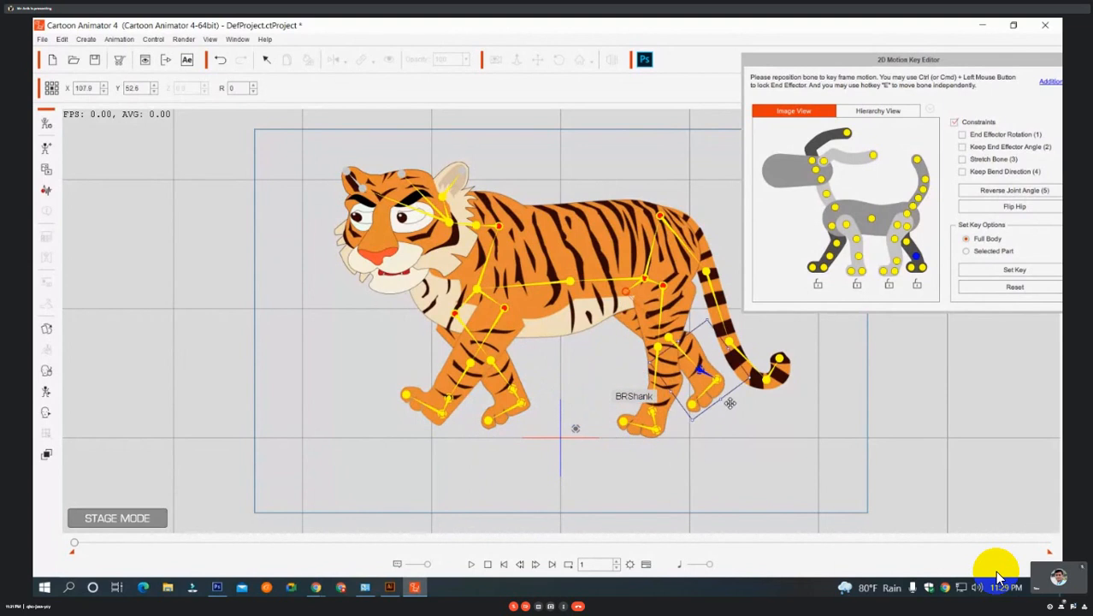
key(ctrl+z)
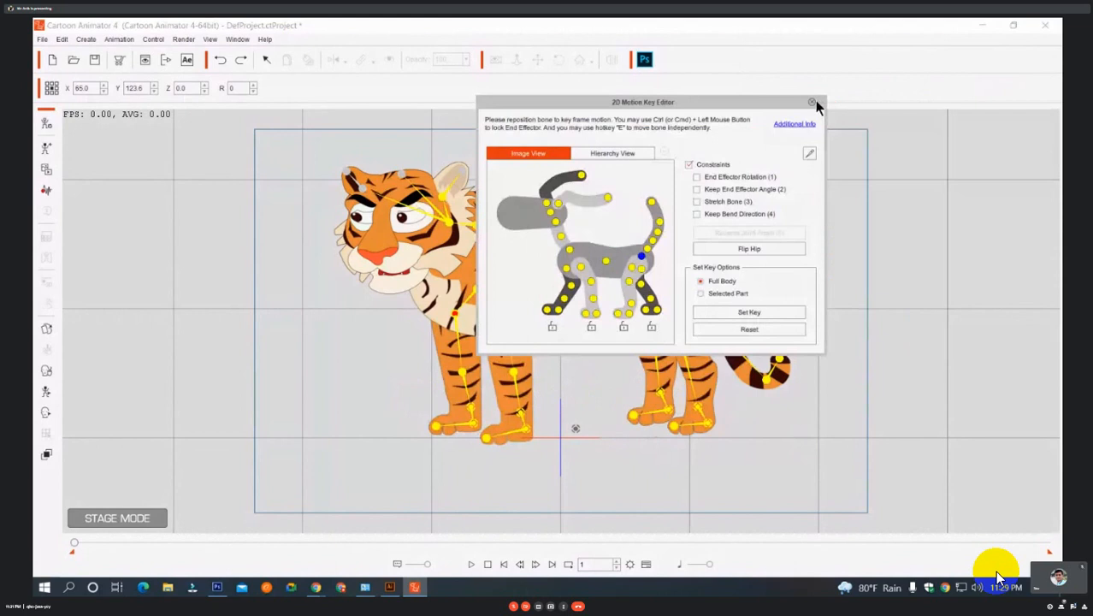
click(813, 102)
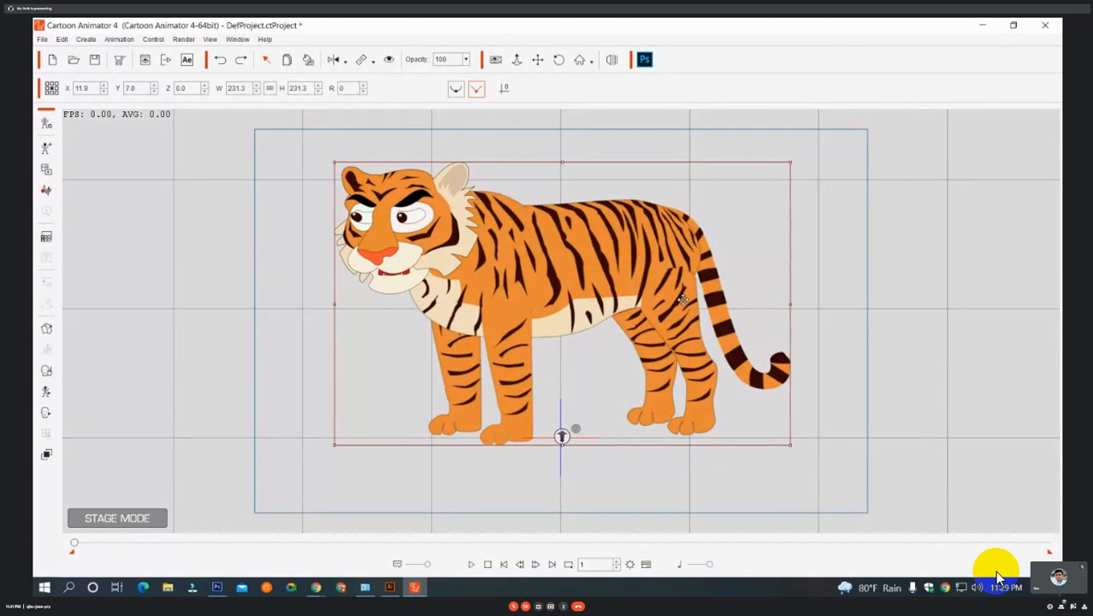
Bring the tiger into Composer Mode and launch its head and body PSD in Photoshop for the current angle, updating the open document from disk.
click(47, 125)
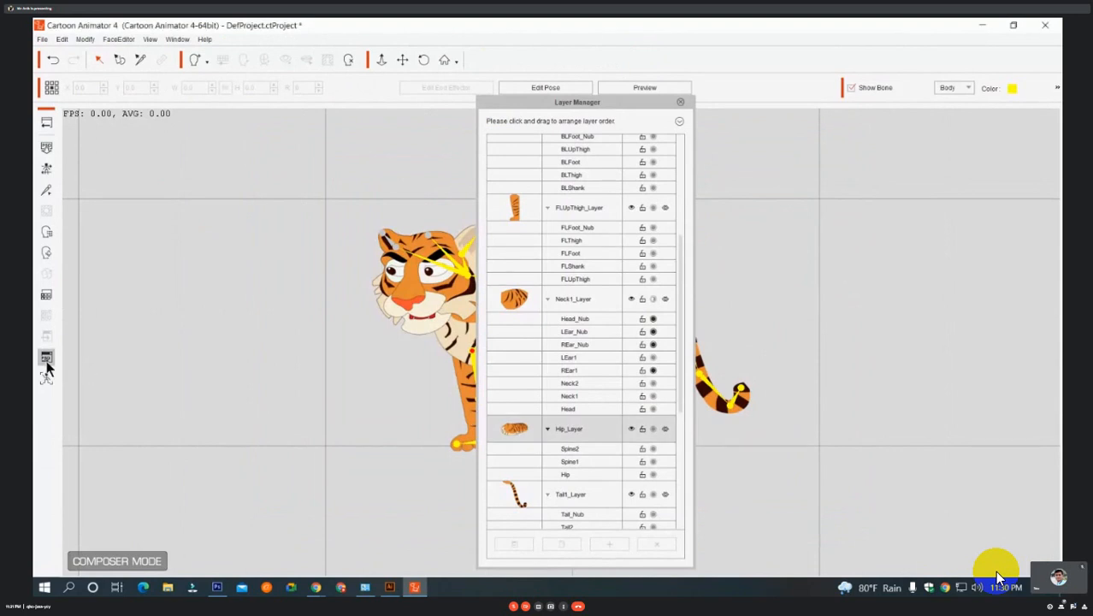
click(46, 363)
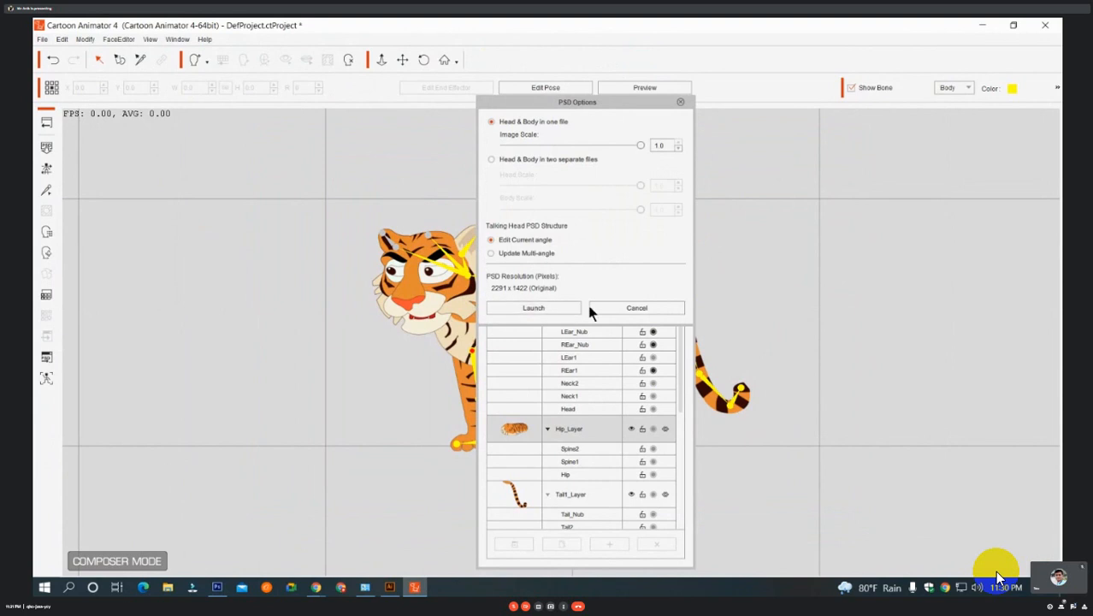
click(537, 311)
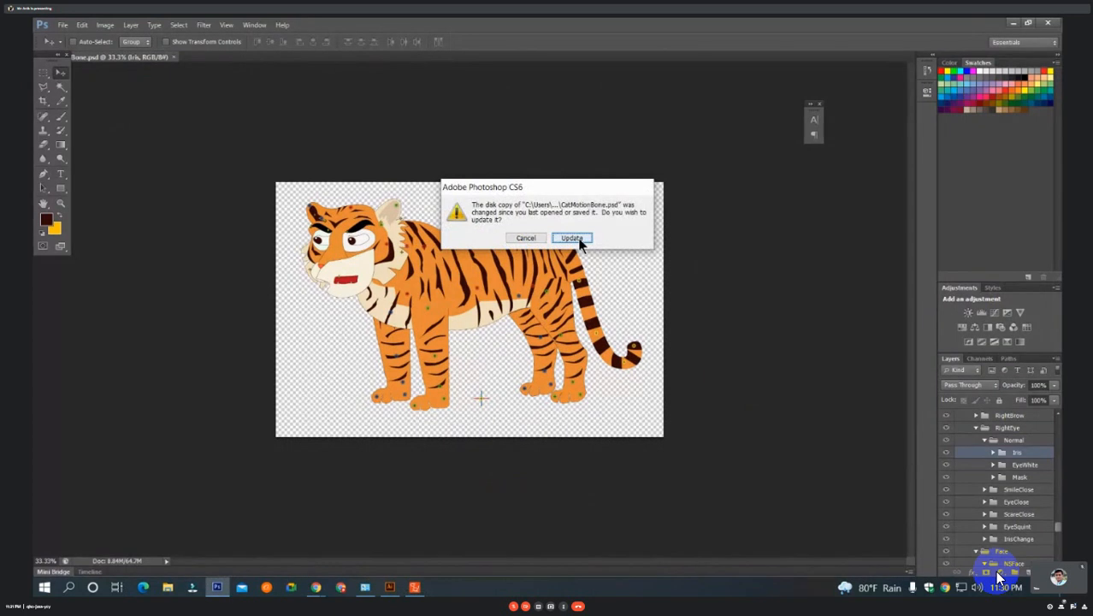
click(571, 239)
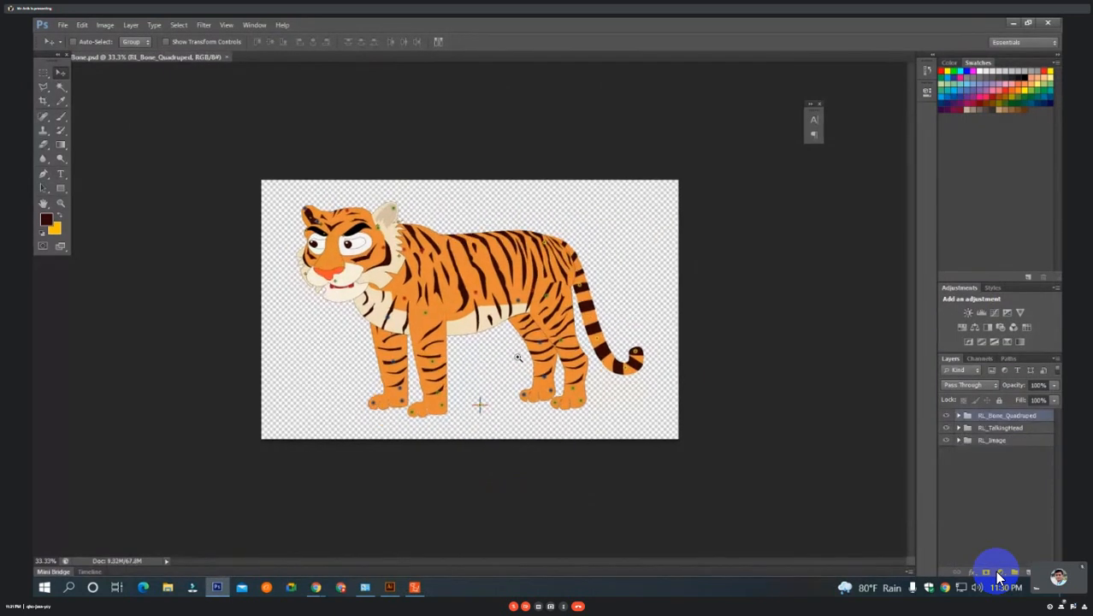
Select the Vector Smart Object of the back-left thigh in the BLUpThigh group, with the hip and thigh area in close view.
ctrl+click(517, 357)
ctrl+click(518, 358)
drag(518, 357, 498, 258)
drag(599, 383, 430, 386)
drag(520, 266, 506, 360)
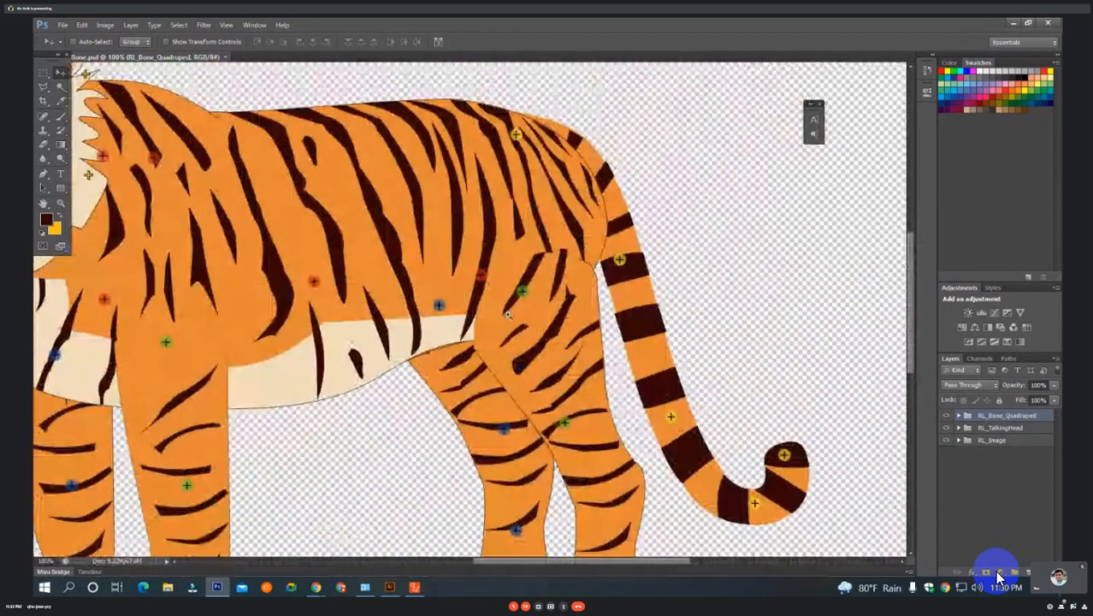
ctrl+click(507, 313)
drag(569, 339, 517, 308)
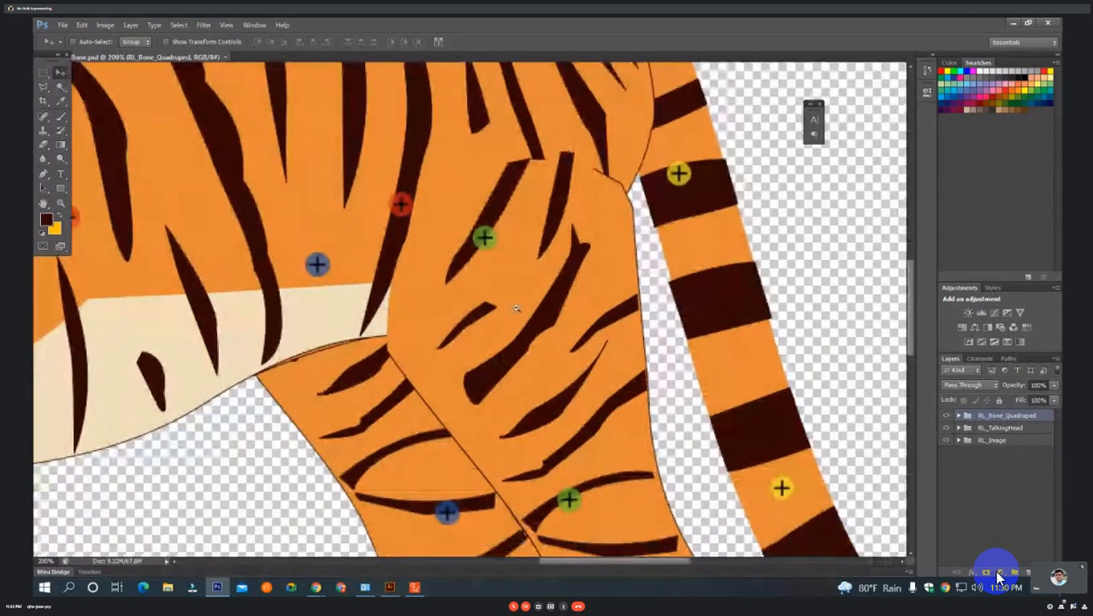
ctrl+alt+click(516, 308)
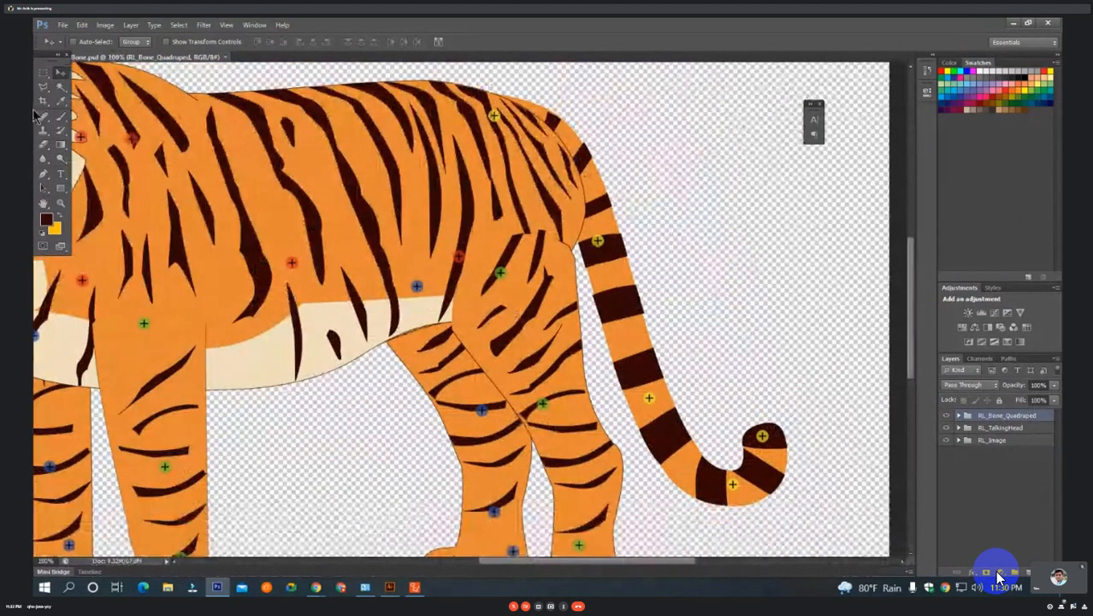
ctrl+click(546, 301)
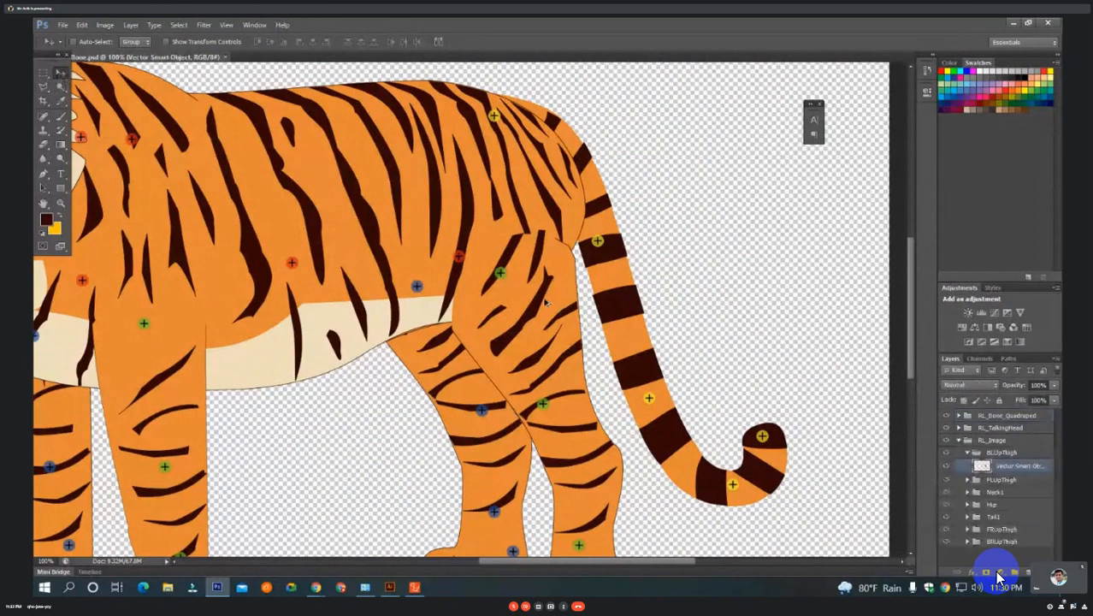
Try shifting the back-left leg artwork toward the tail and downward to check the body beneath it, undoing each move.
drag(547, 305, 591, 314)
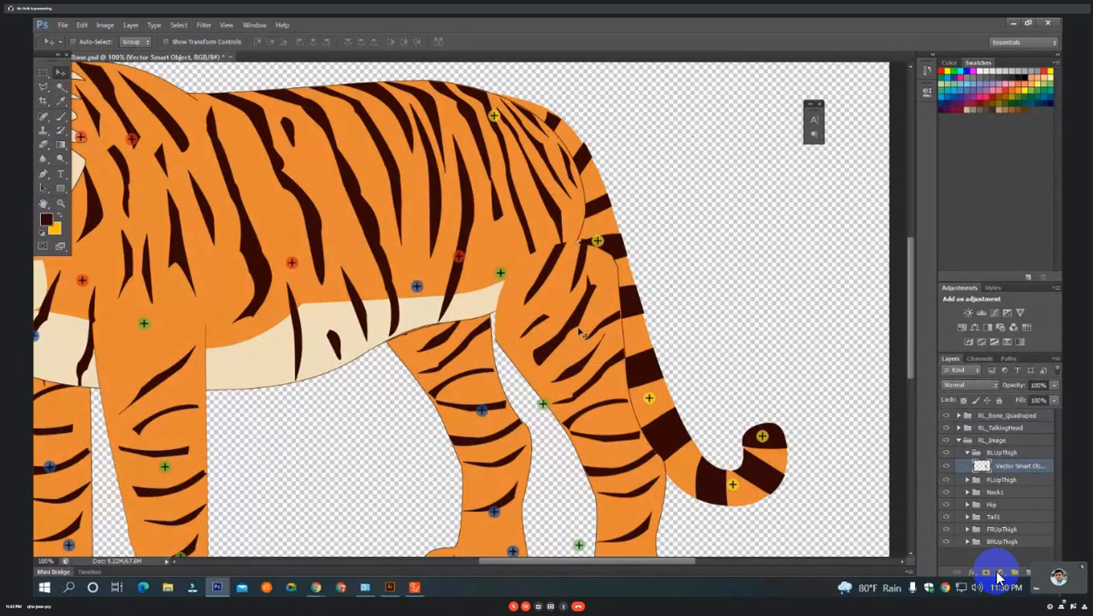
key(ctrl+z)
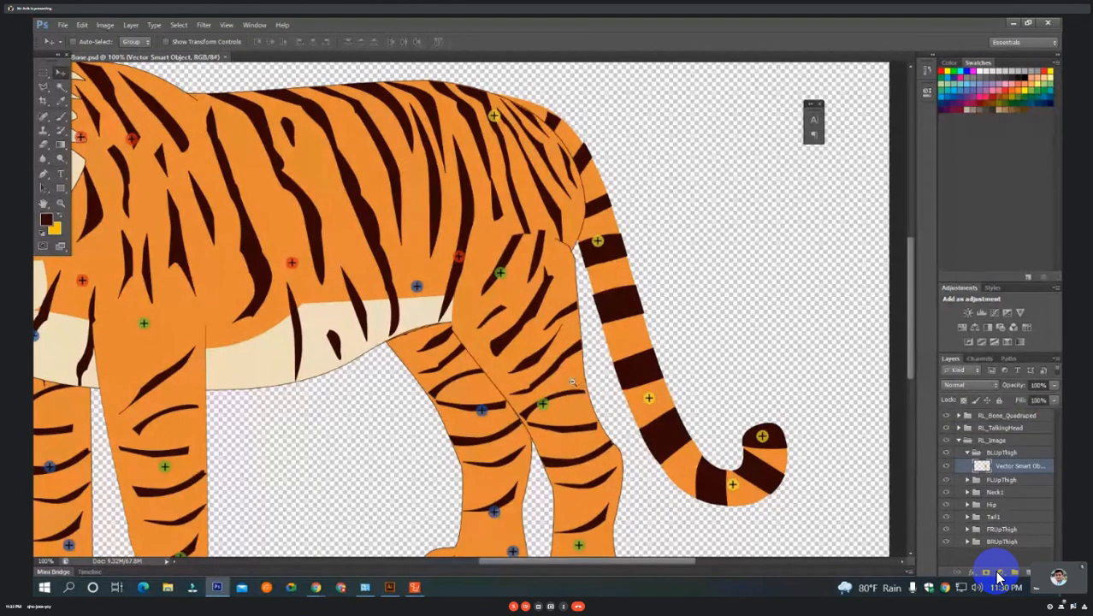
scroll(580, 332, down, 2)
scroll(580, 332, up, 2)
drag(581, 334, 580, 289)
scroll(580, 291, down, 1)
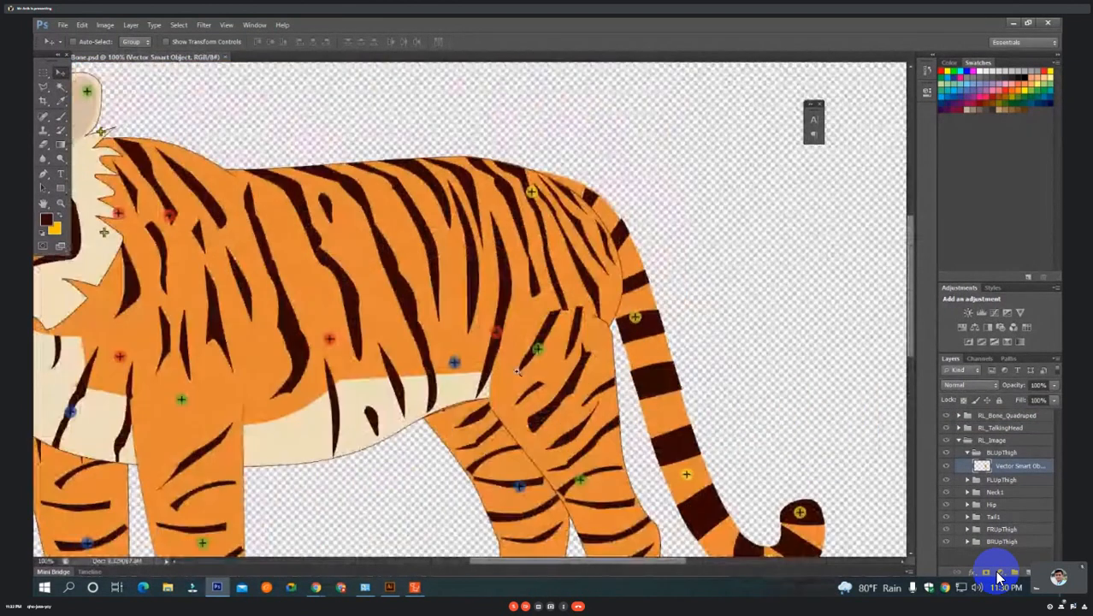
scroll(667, 257, up, 2)
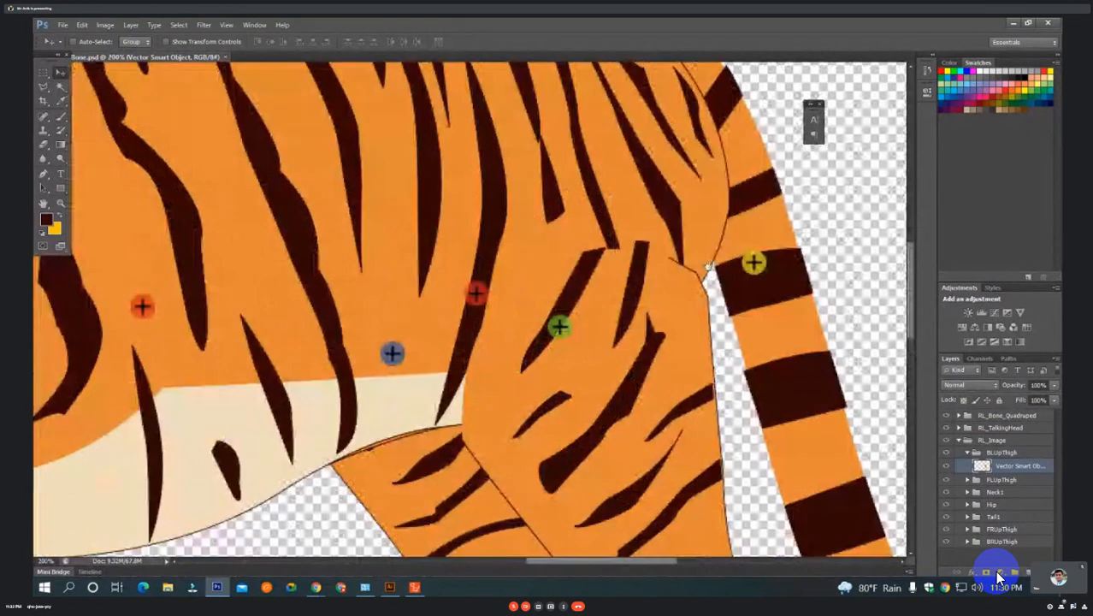
drag(708, 267, 650, 413)
key(z)
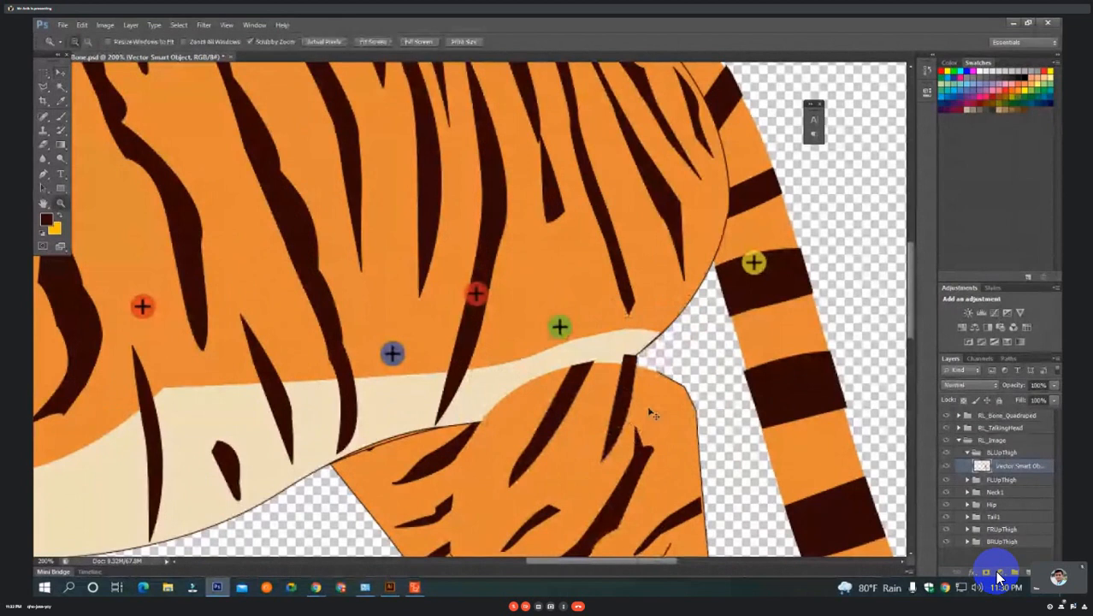
key(ctrl+z)
Try rotating the back-left leg artwork with Free Transform to check how its thigh overlaps the body, and cancel the transform.
key(ctrl+t)
scroll(652, 414, down, 2)
scroll(650, 419, up, 1)
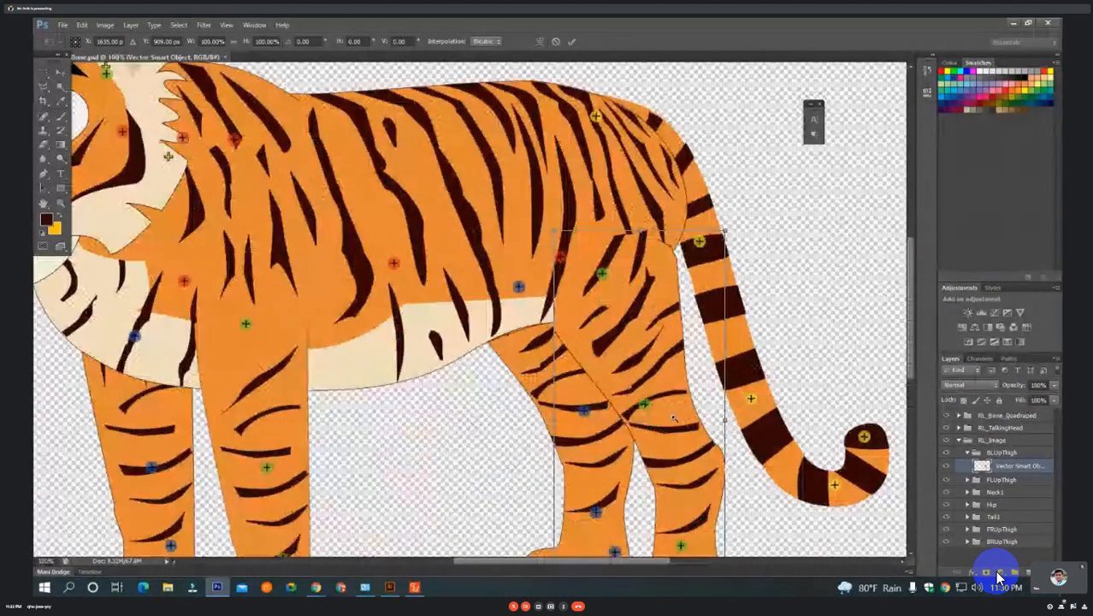
drag(644, 426, 633, 300)
alt+click(633, 301)
alt+click(633, 301)
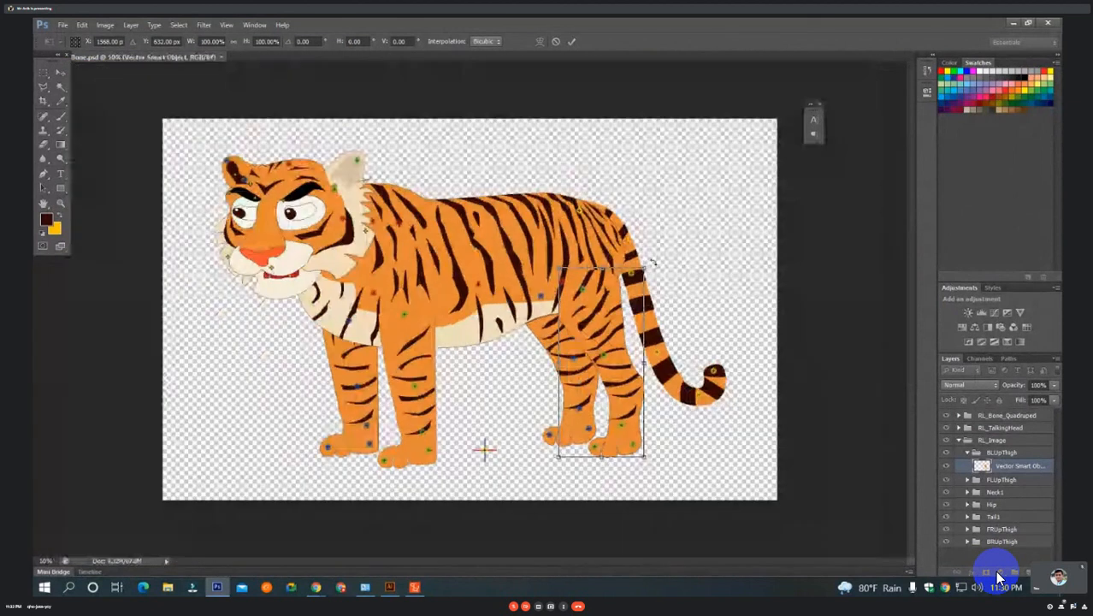
drag(653, 264, 575, 252)
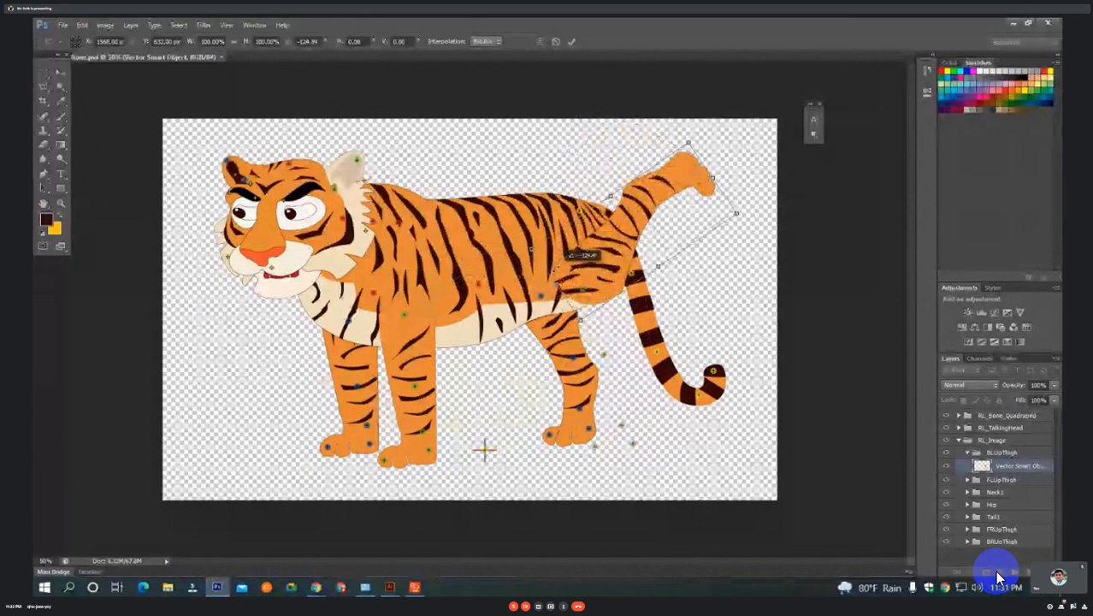
key(Escape)
Undo a small test move of the back-left thigh artwork and add a new empty layer above it in the BLUpThigh group.
click(612, 258)
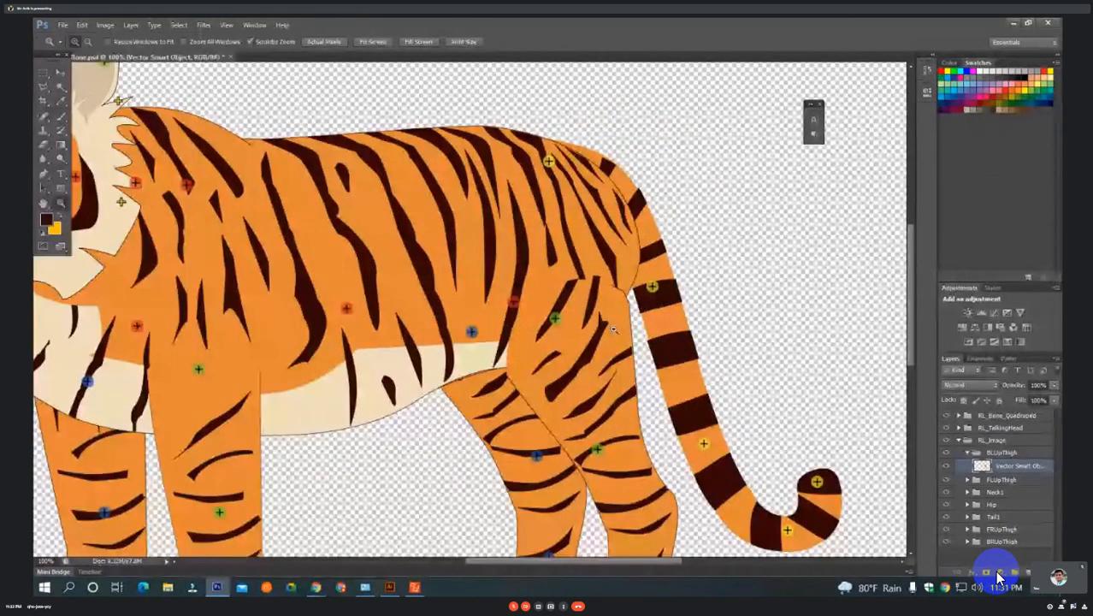
click(615, 329)
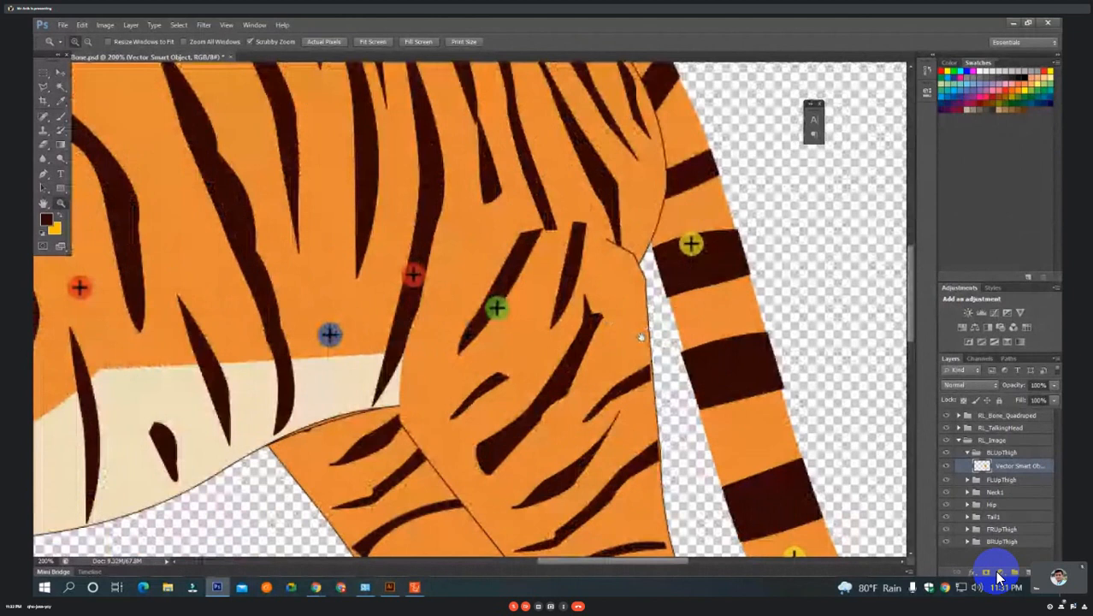
key(v)
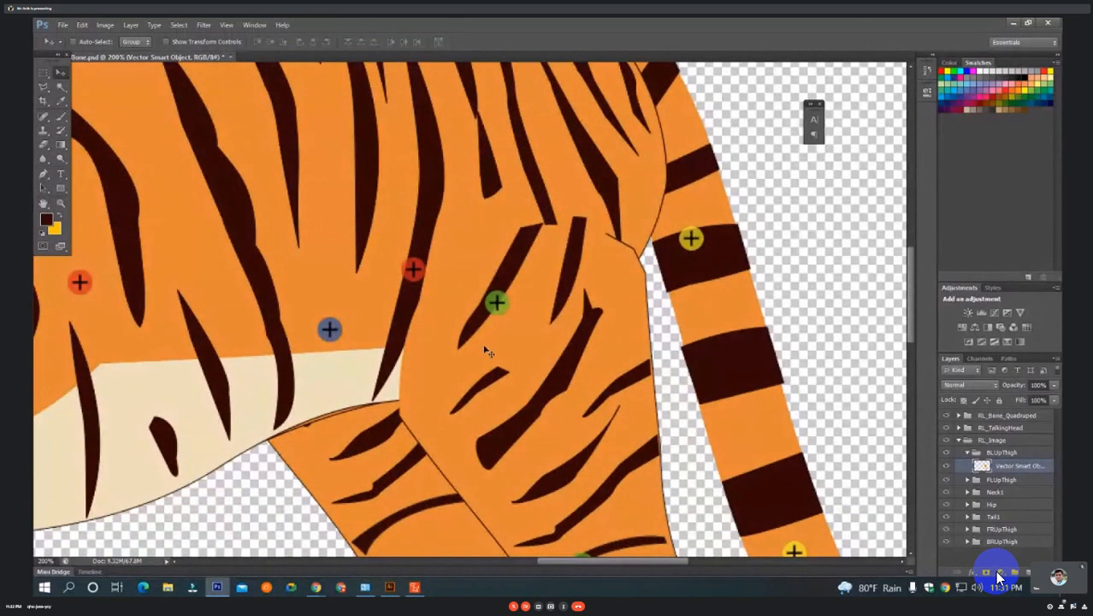
drag(548, 364, 573, 375)
key(ctrl+z)
click(997, 574)
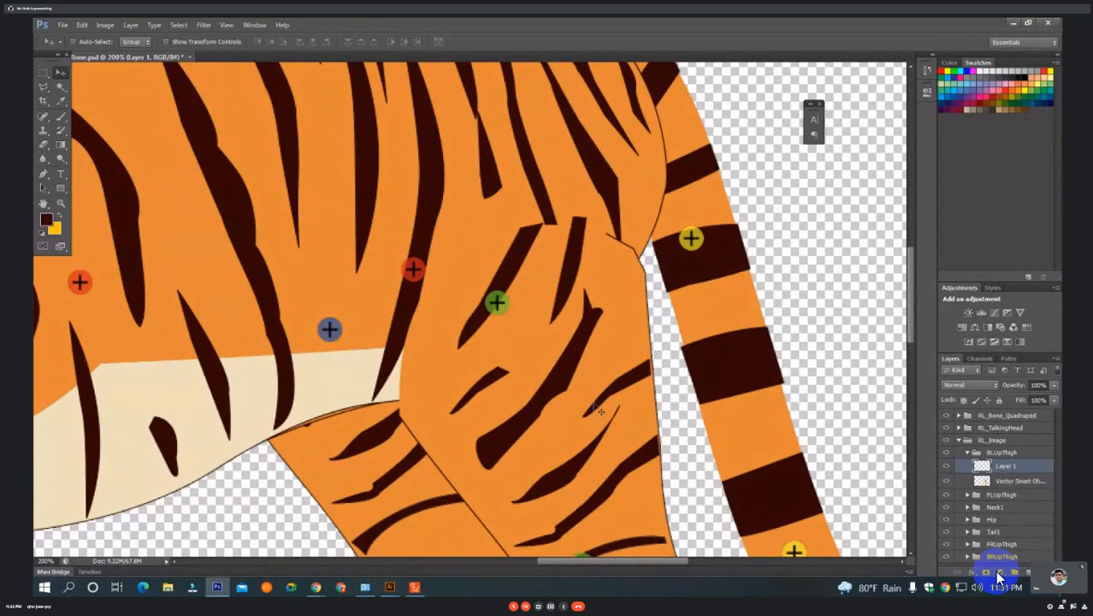
Start a Pen path at the front lower corner of the back-left thigh and curve it up over the hip stripes.
click(43, 175)
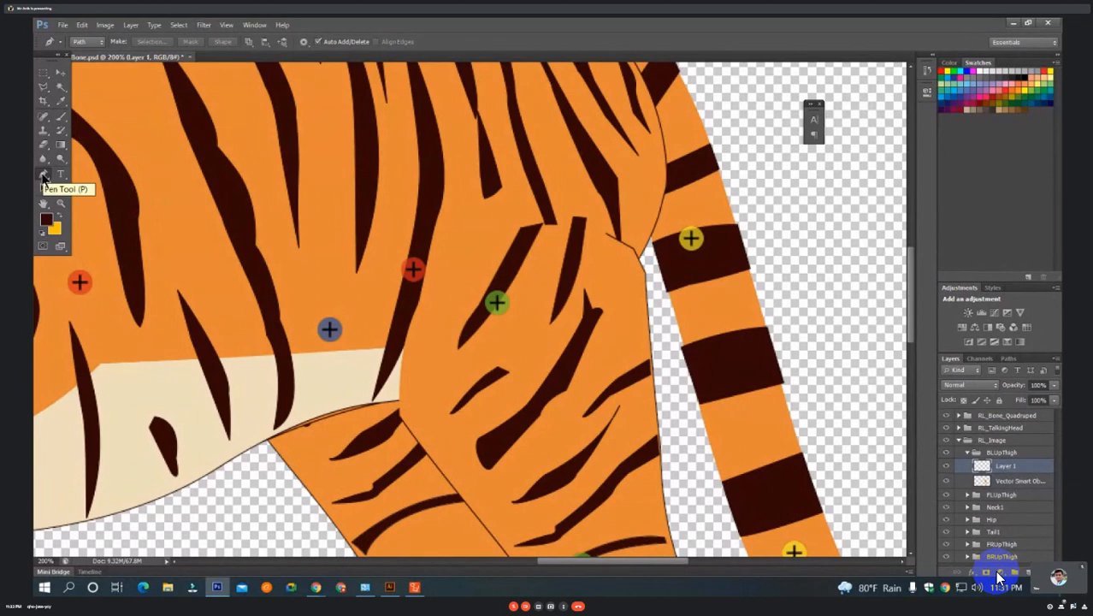
drag(390, 361, 370, 306)
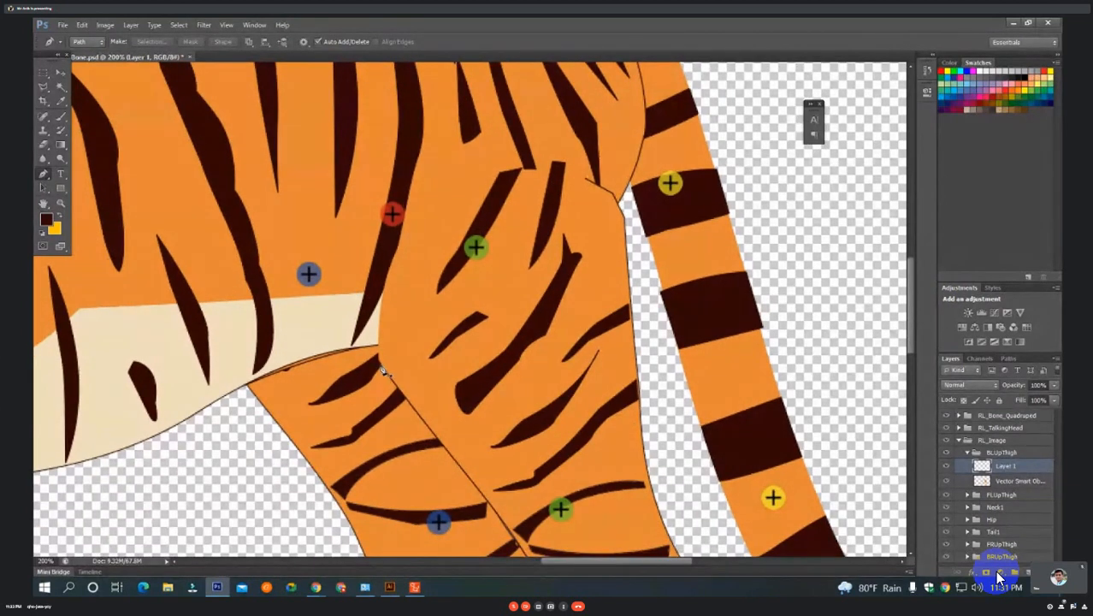
click(381, 364)
key(ctrl+plus)
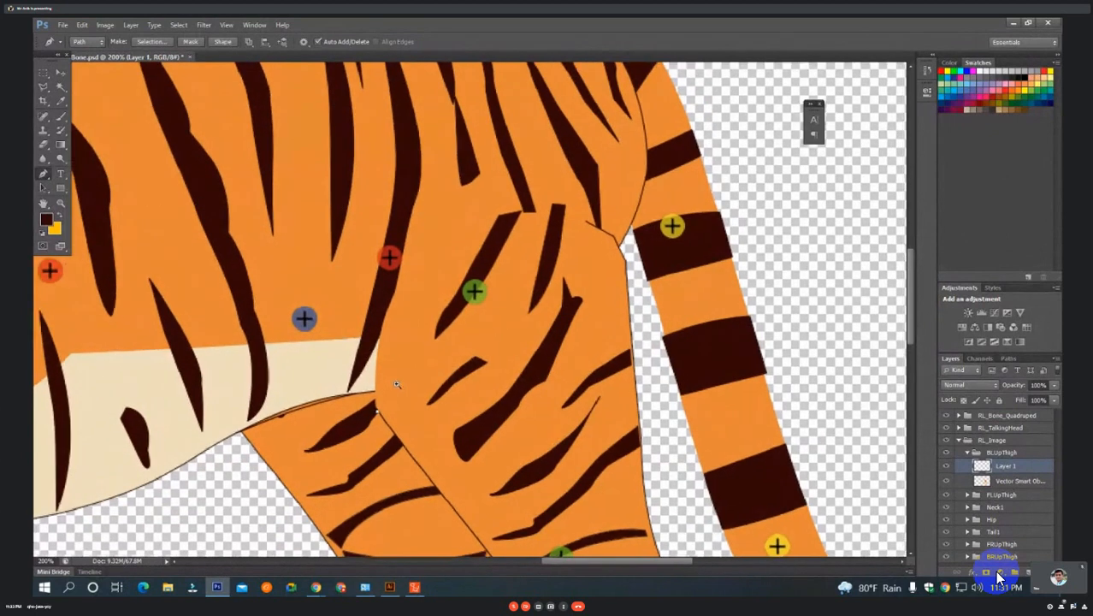
key(ctrl+minus)
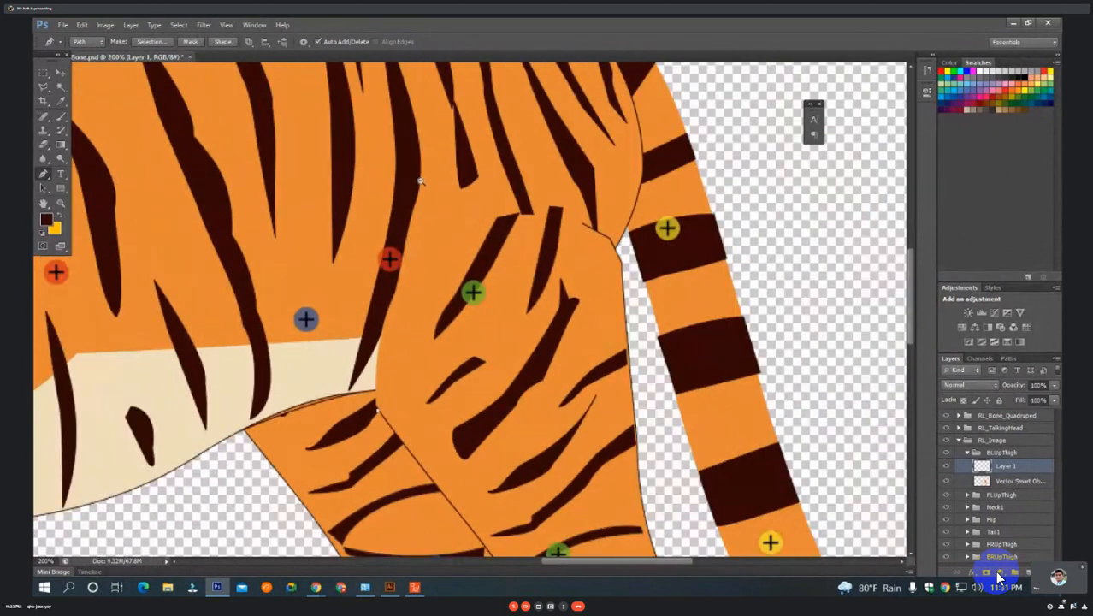
key(ctrl+minus)
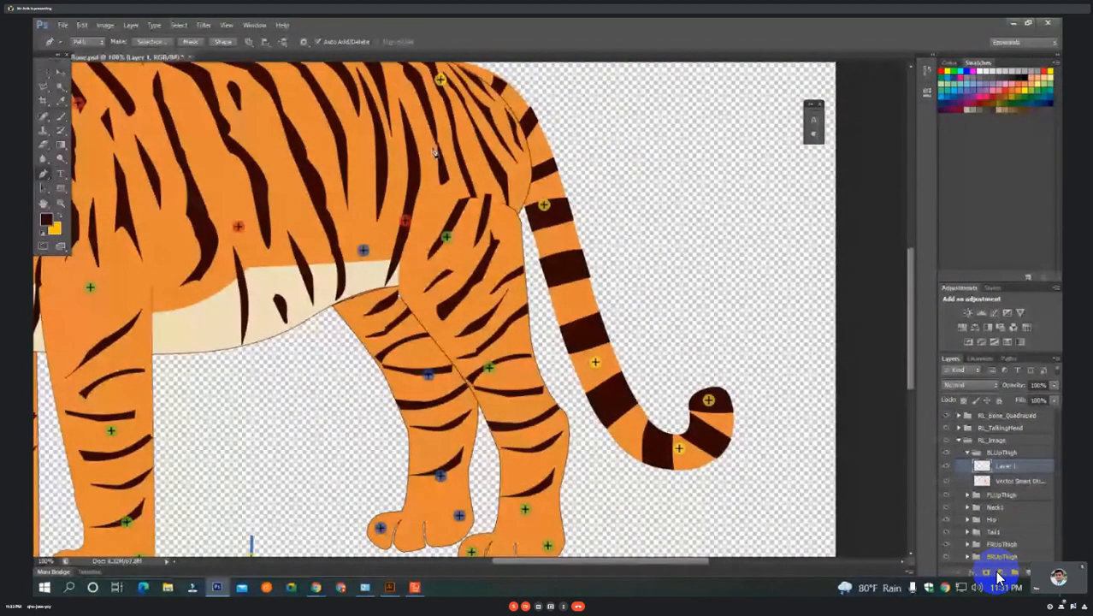
drag(434, 147, 552, 90)
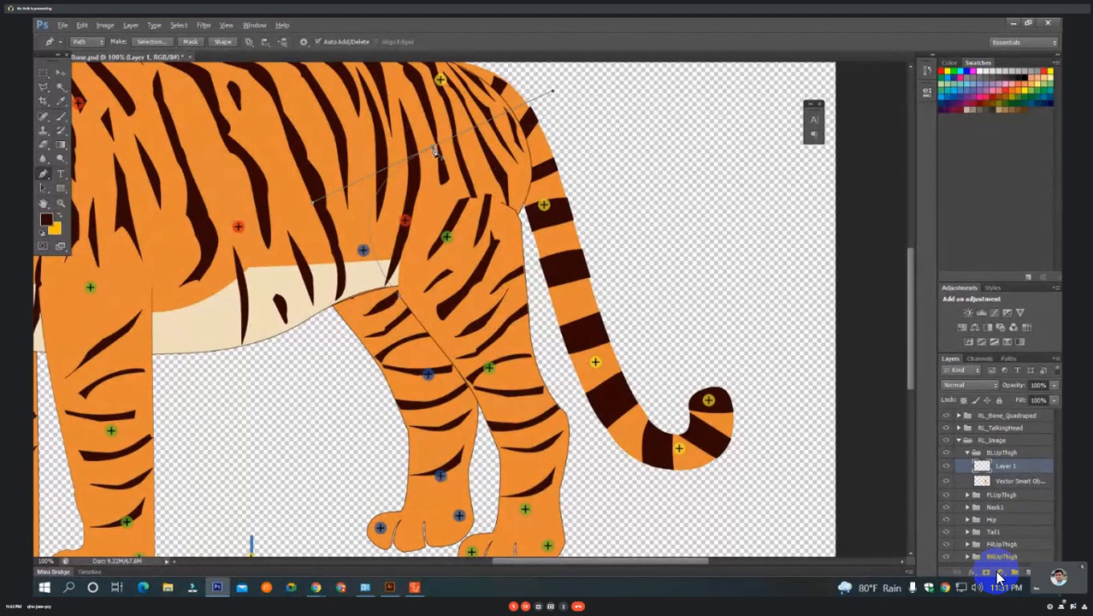
drag(434, 151, 568, 116)
drag(568, 117, 557, 106)
Close the path through the thigh's rear edge and front corner, and convert it into a new anti-aliased selection.
scroll(505, 211, up, 1)
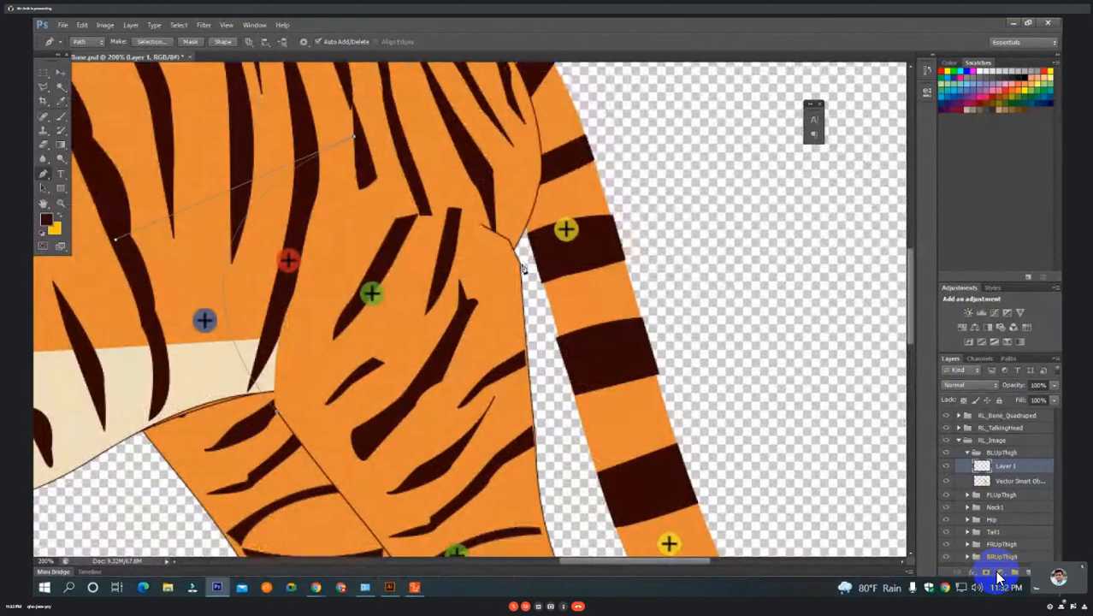
drag(522, 264, 531, 425)
drag(276, 411, 242, 426)
right_click(330, 296)
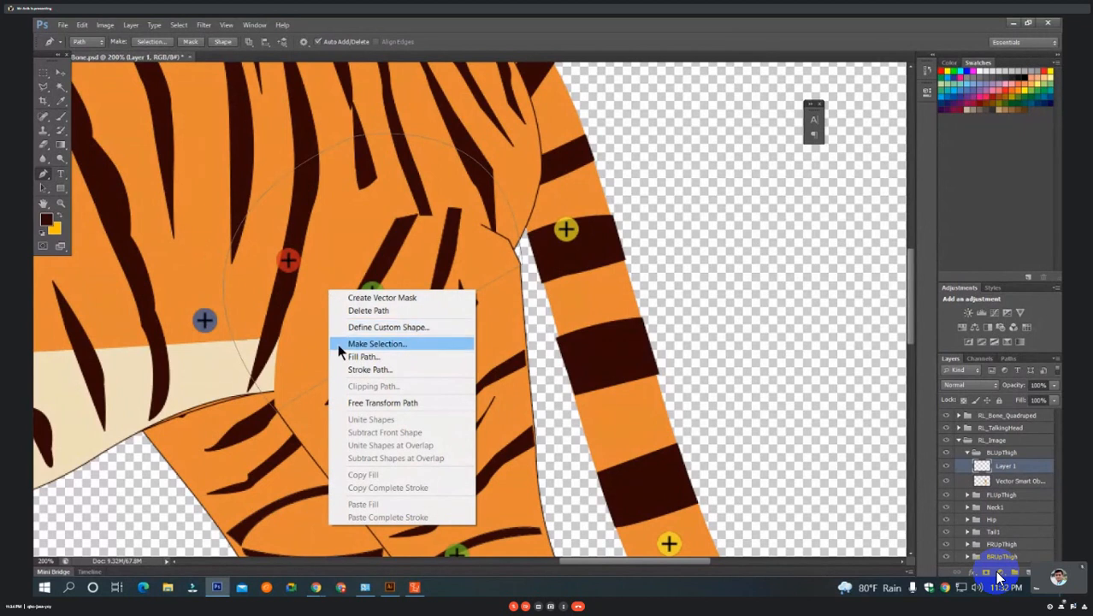
click(406, 347)
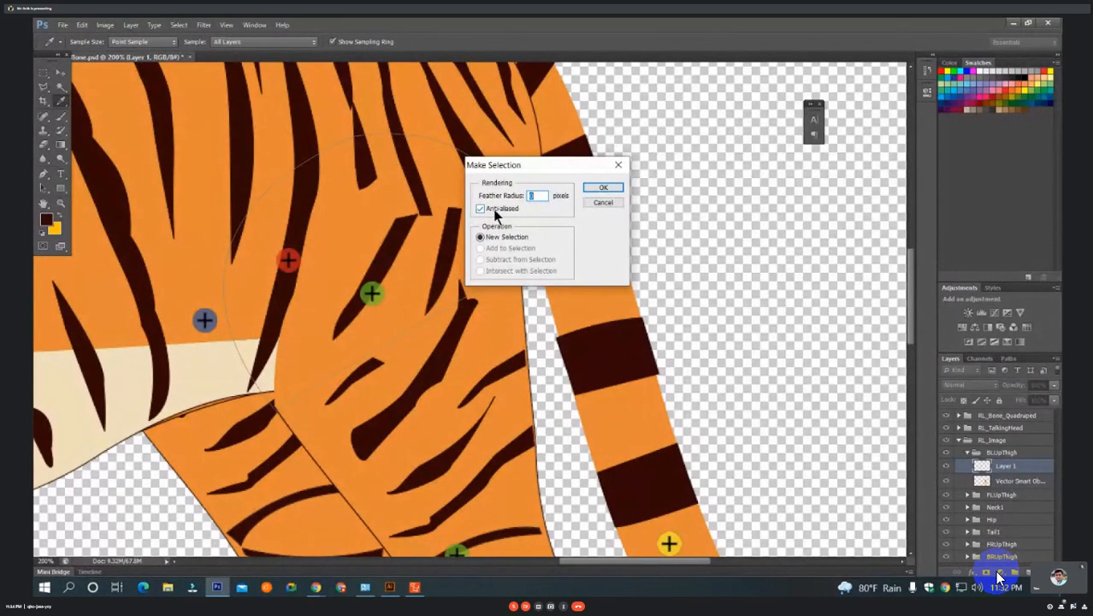
click(604, 188)
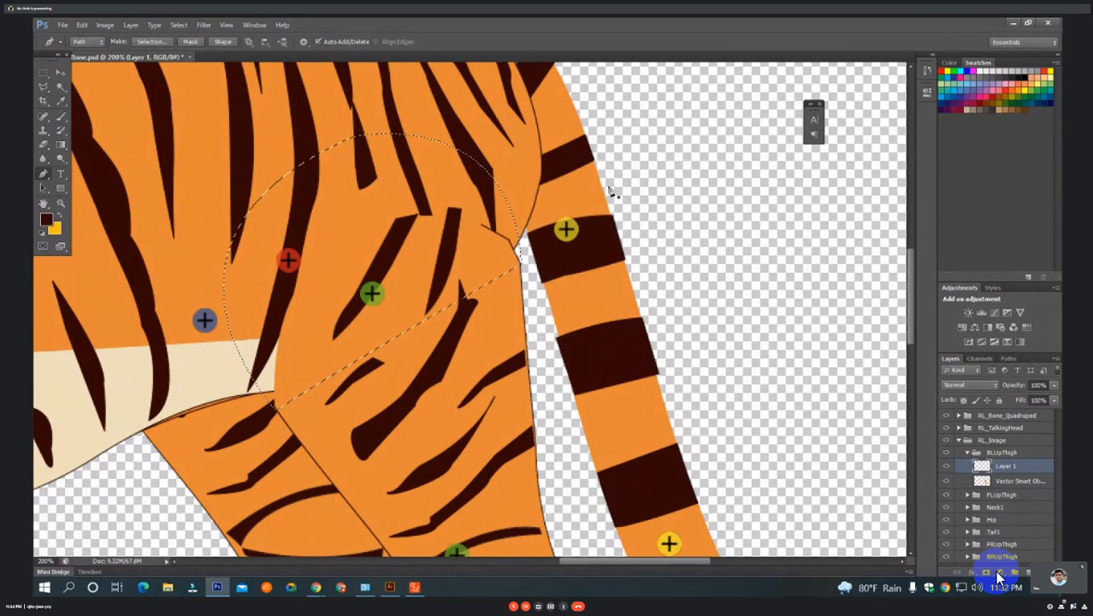
Fill the selected upper thigh area on Layer 1 with the body's sampled orange using a large brush, and deselect it.
key(b)
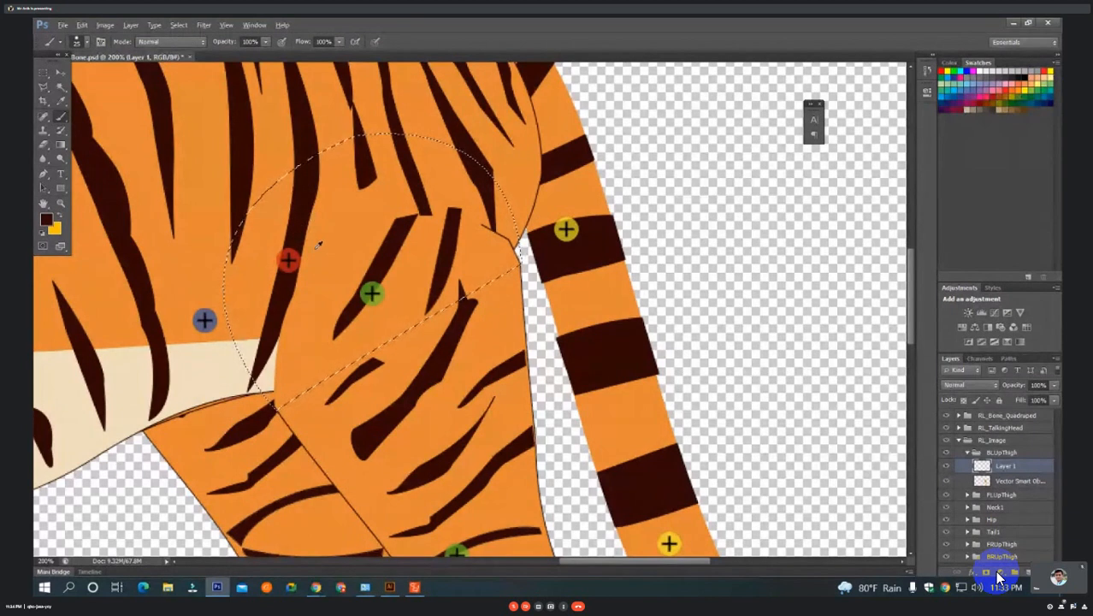
alt+click(322, 284)
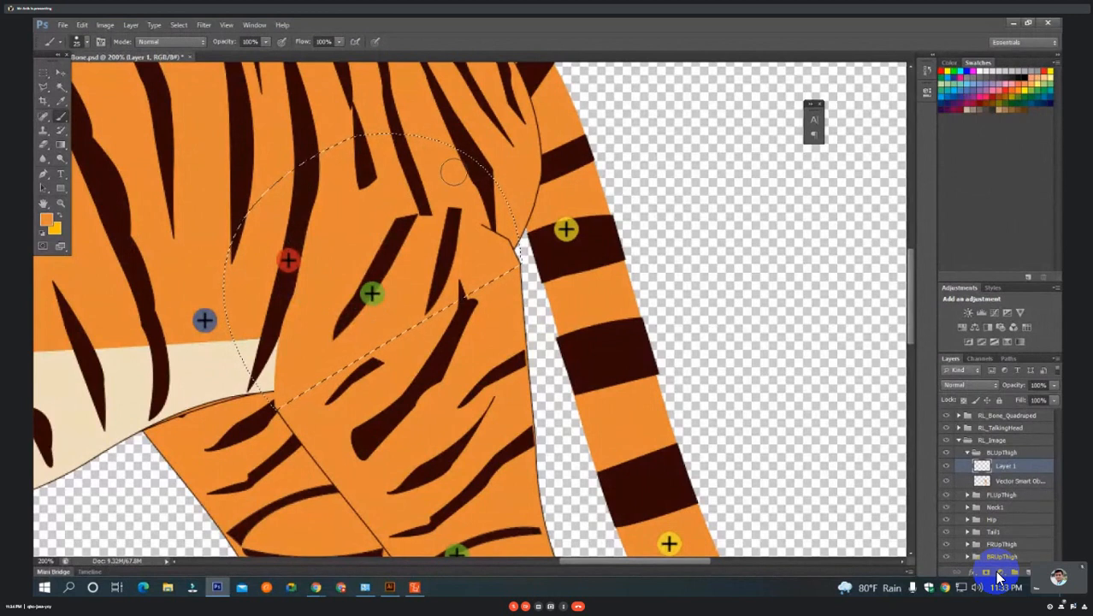
key(])
drag(455, 171, 369, 236)
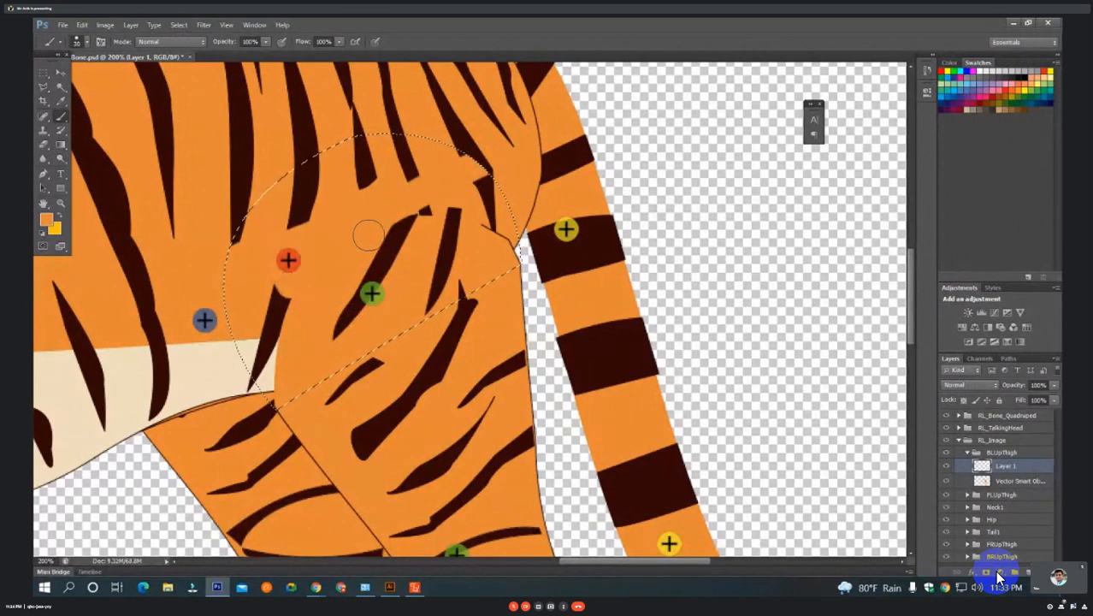
key(])
key(])
key(])
key(])
key(])
key(])
key(])
key(])
key(])
key(])
key(])
mouse_move(425, 217)
mouse_down()
mouse_move(481, 289)
mouse_move(302, 400)
mouse_move(372, 287)
mouse_up()
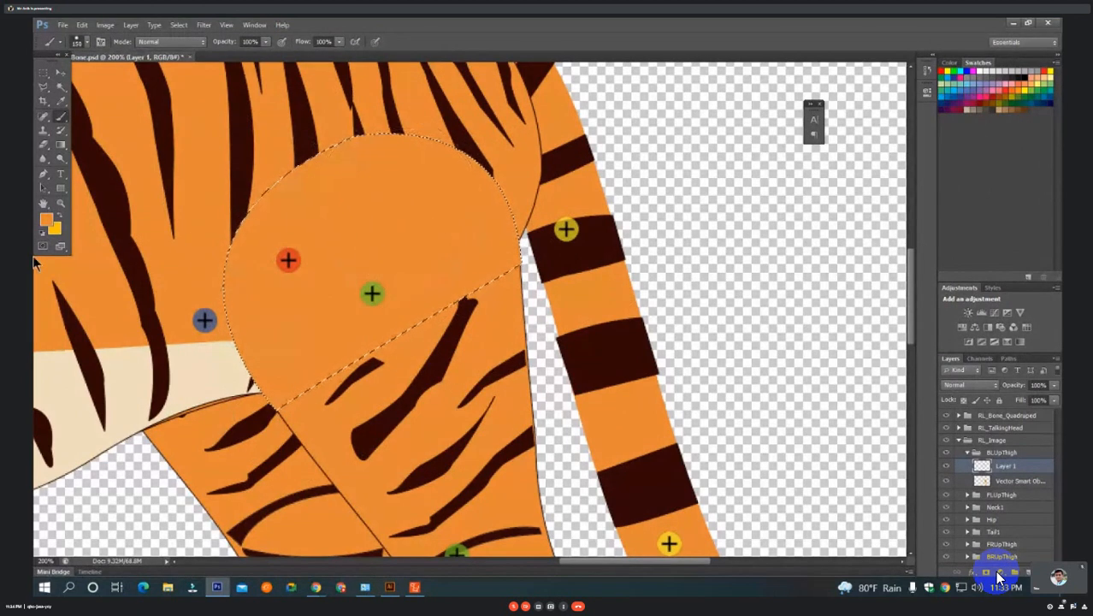
click(44, 72)
click(337, 215)
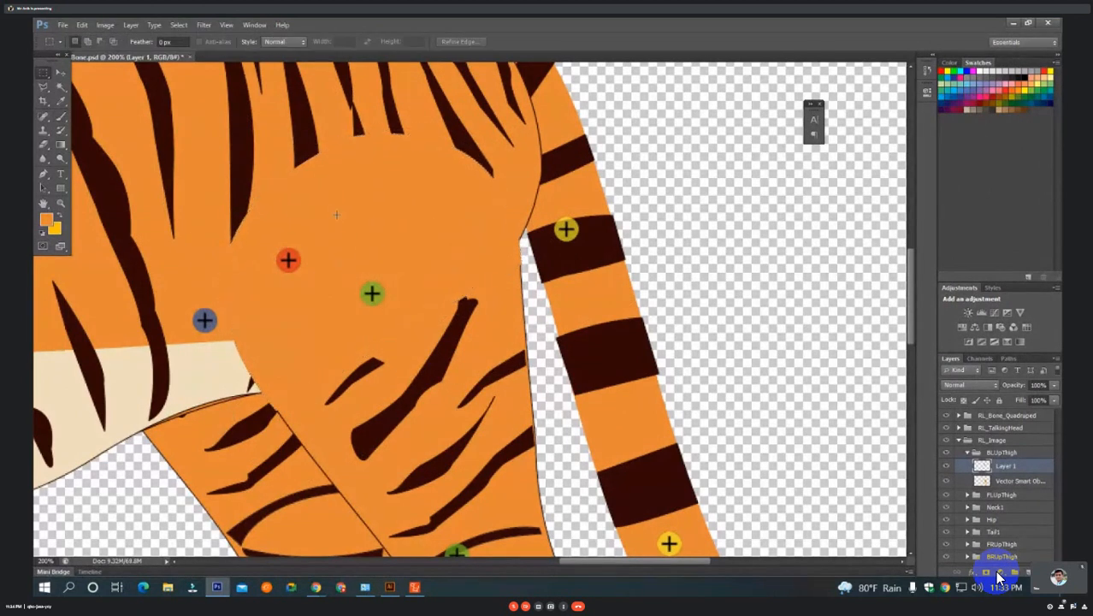
Hide Layer 1 to compare the hip and thigh with and without the orange patch.
scroll(336, 215, down, 3)
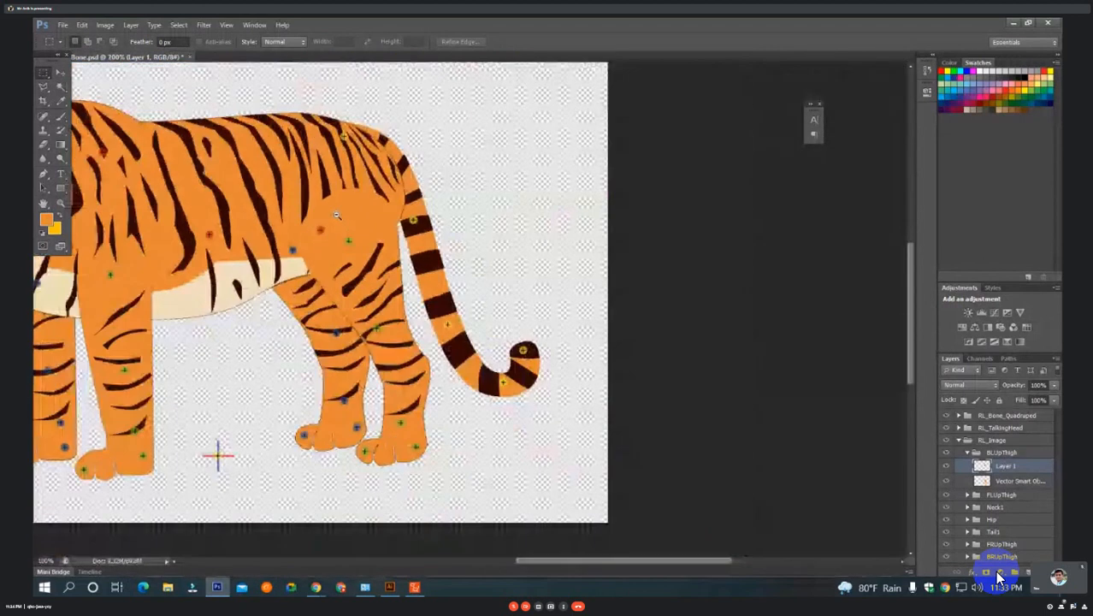
scroll(336, 215, down, 2)
scroll(576, 305, up, 3)
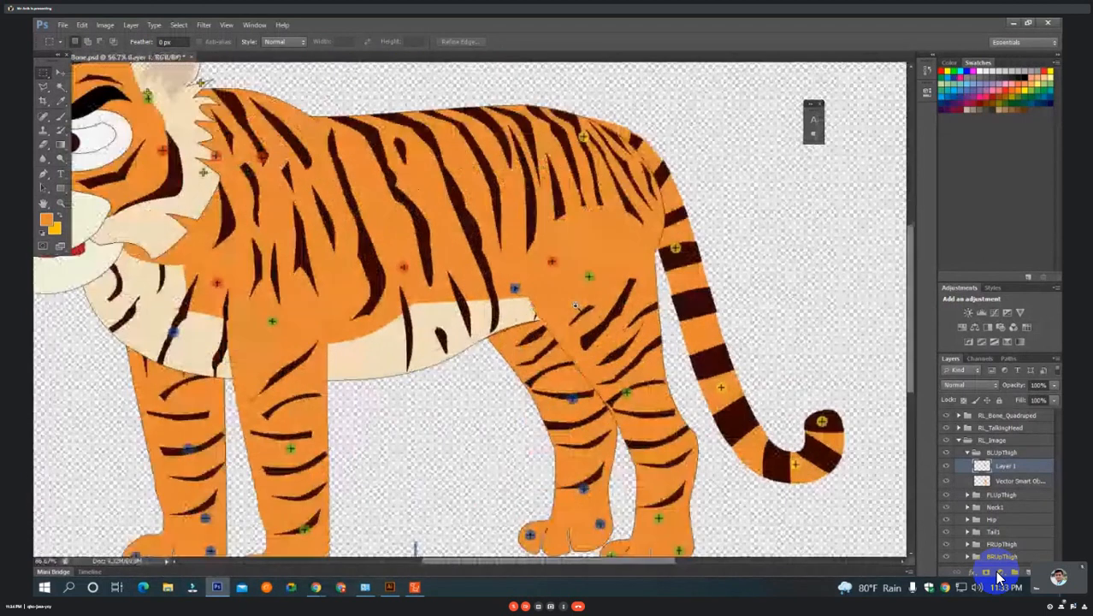
scroll(558, 271, up, 1)
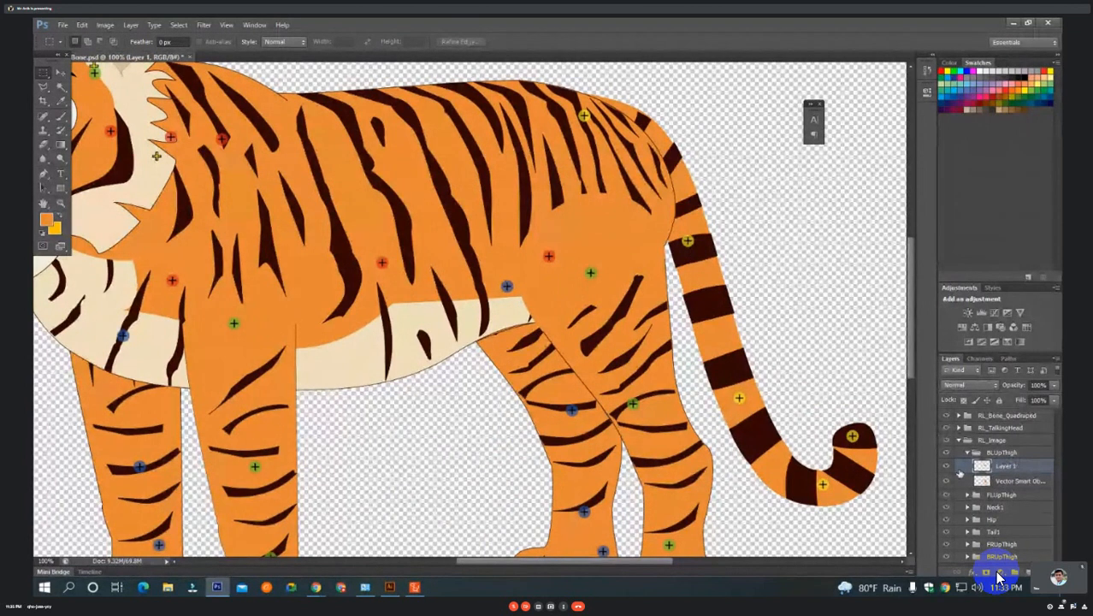
click(948, 468)
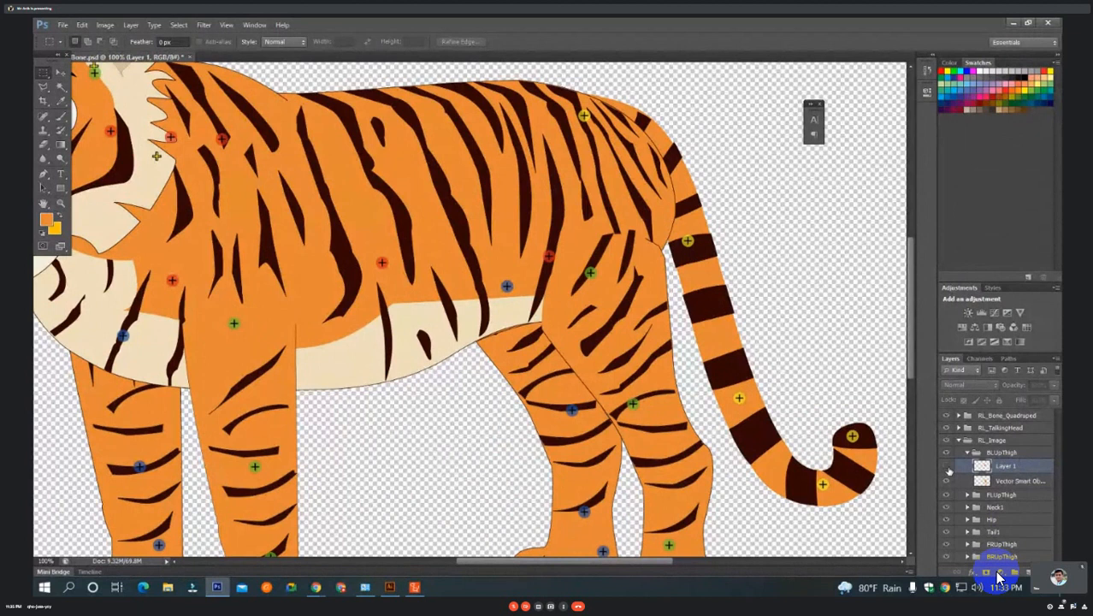
scroll(629, 310, up, 1)
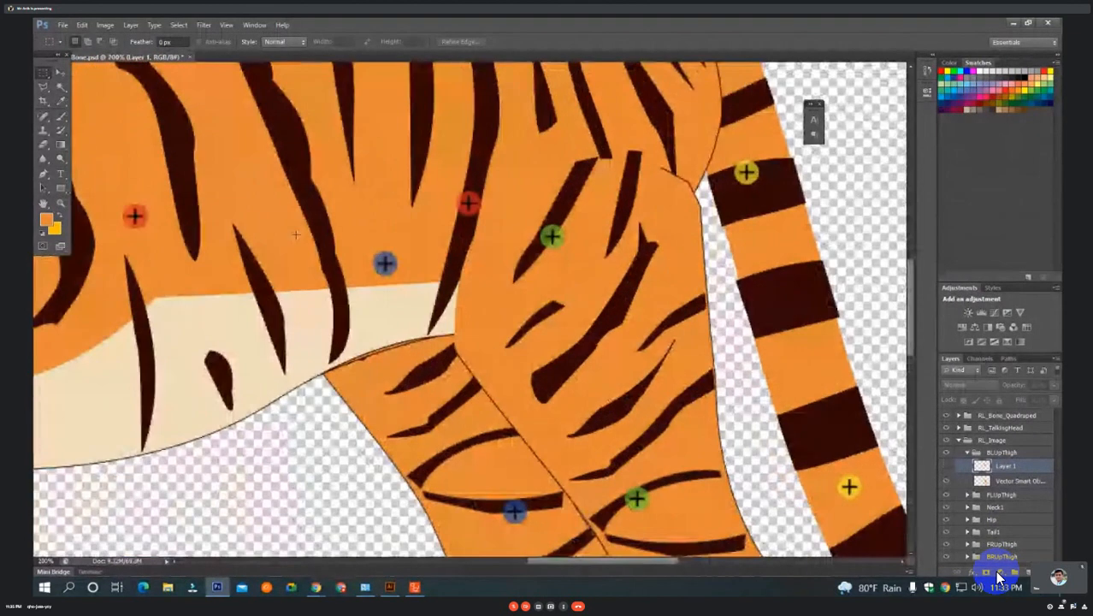
Select the body's Vector Smart Object in the Hip group and examine where its stripes meet the back-left thigh.
click(60, 75)
click(299, 173)
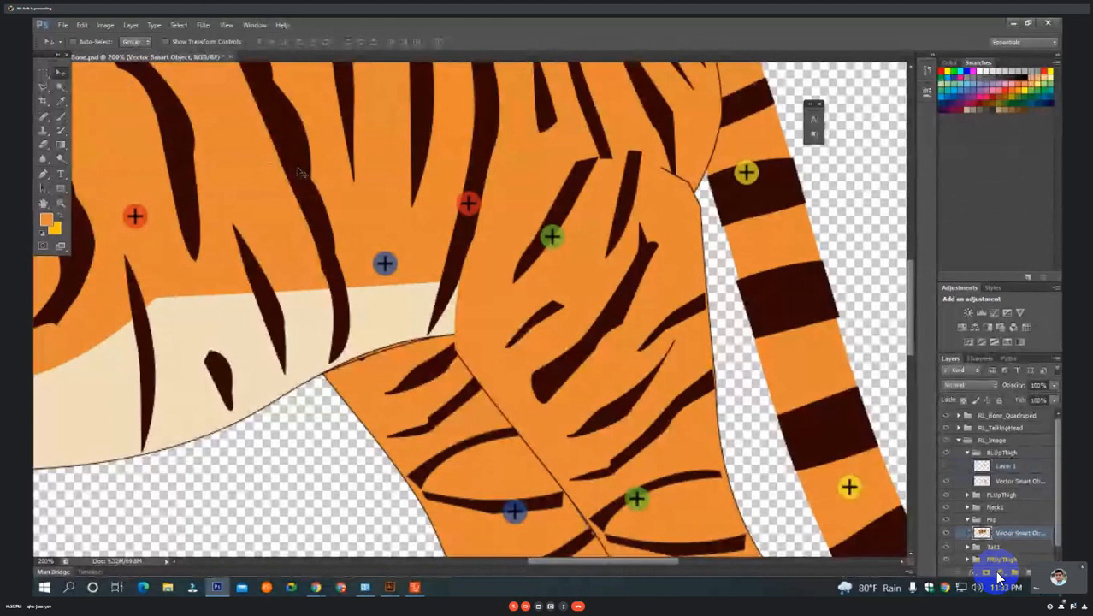
scroll(299, 172, down, 2)
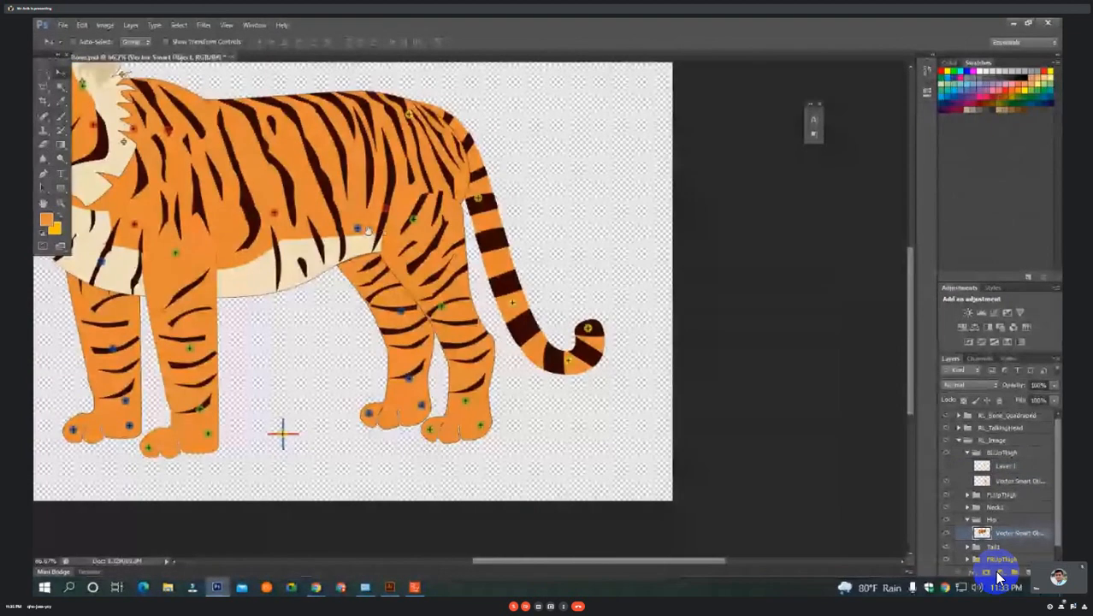
scroll(402, 176, up, 2)
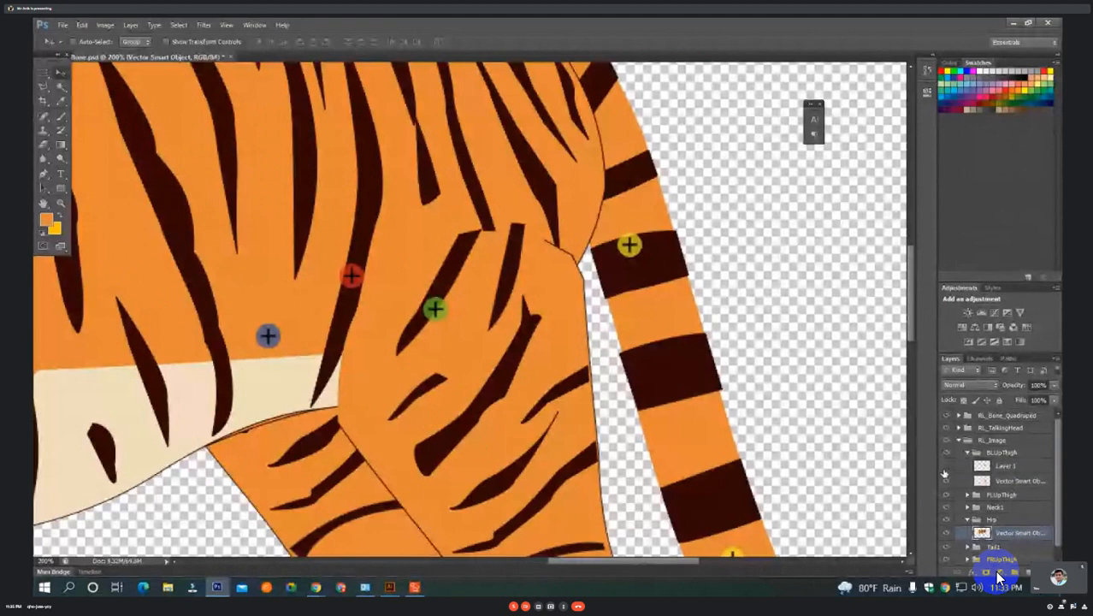
Show Layer 1 and try shifting its orange patch toward the tail, undoing the move.
click(945, 468)
drag(508, 246, 686, 246)
key(ctrl+z)
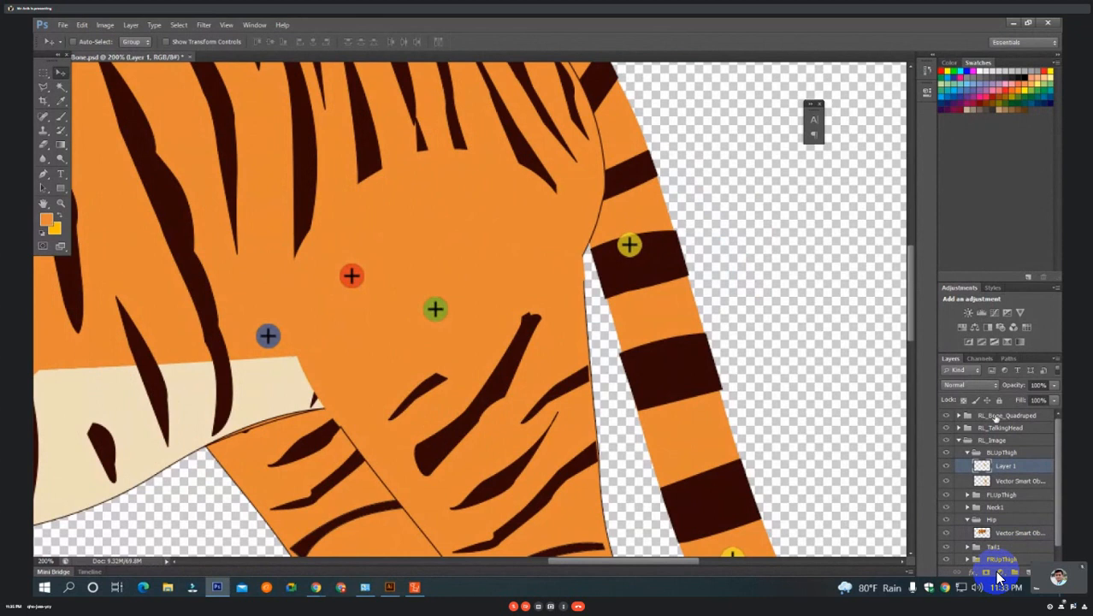
Hide Layer 1 and select the four dark hip stripes above the thigh on the Hip group's artwork with the Magic Wand.
click(946, 466)
key(w)
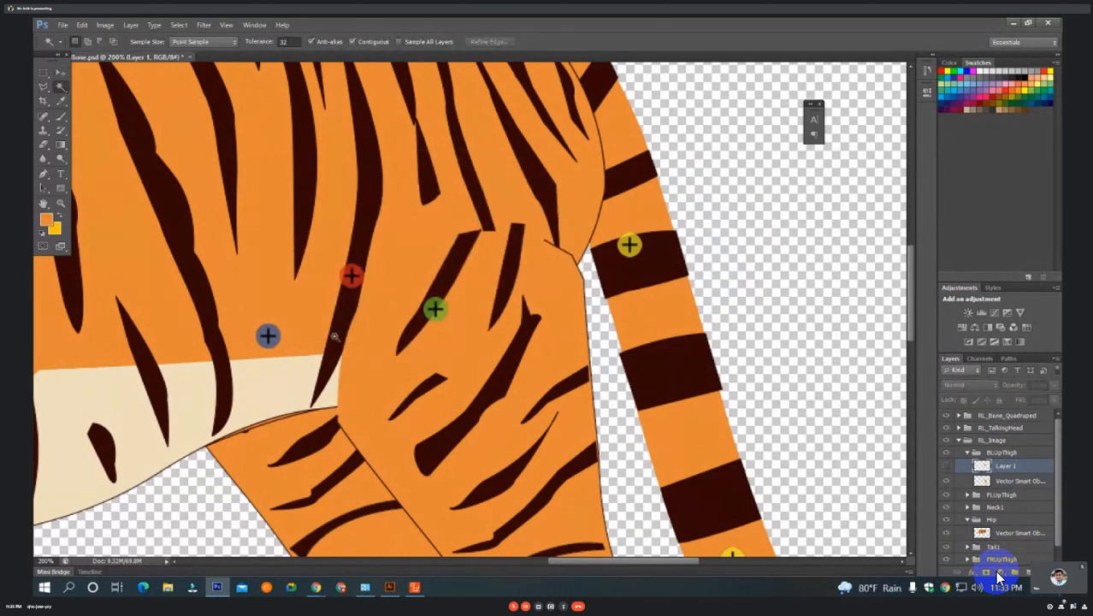
ctrl+click(279, 269)
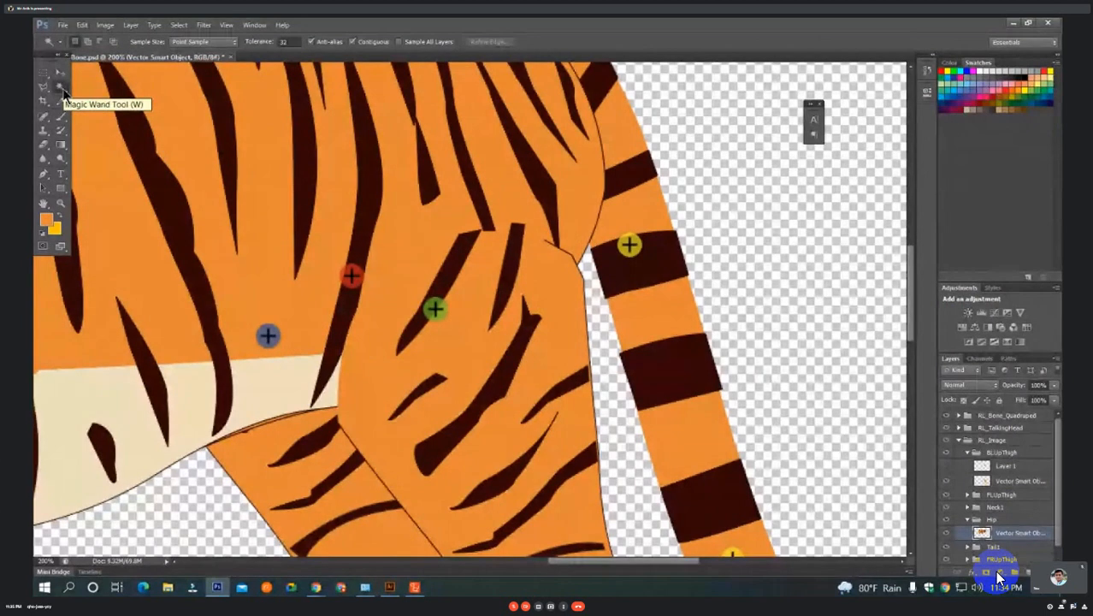
click(344, 334)
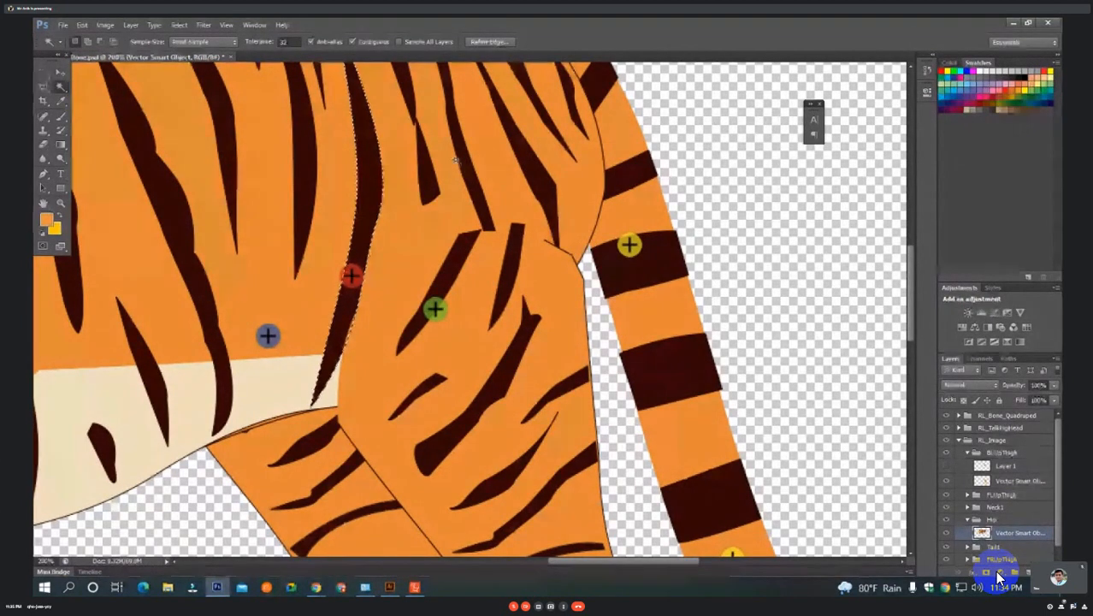
shift+click(430, 187)
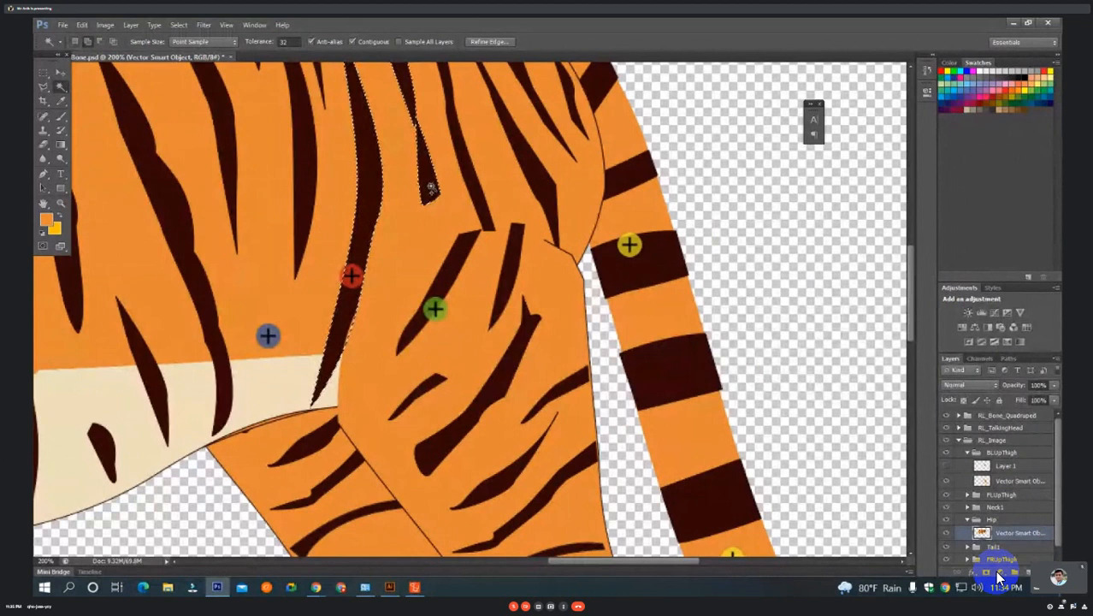
shift+click(470, 184)
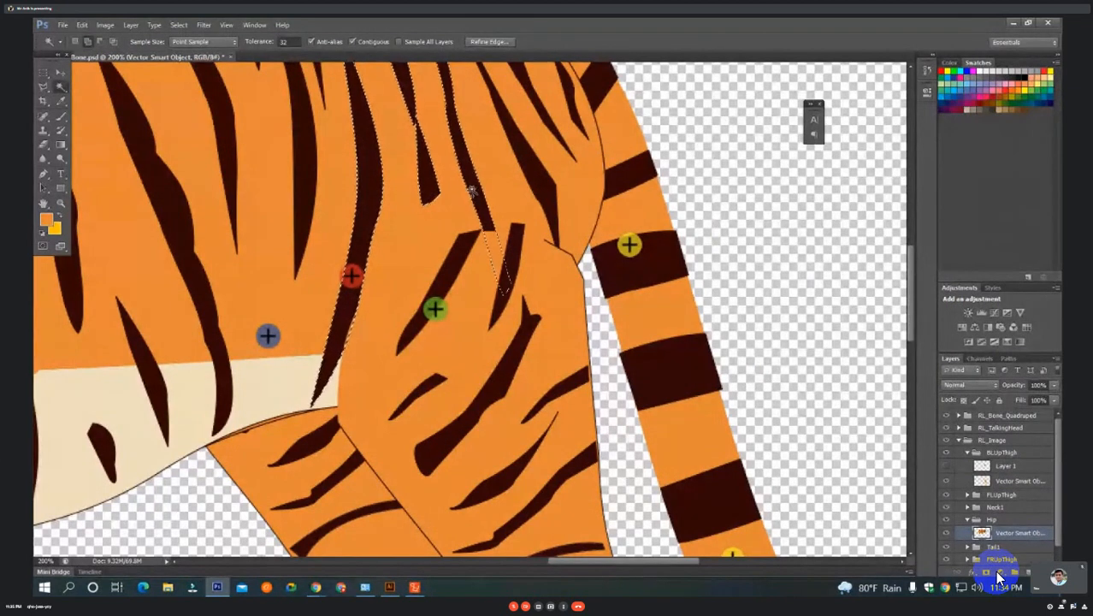
shift+click(530, 177)
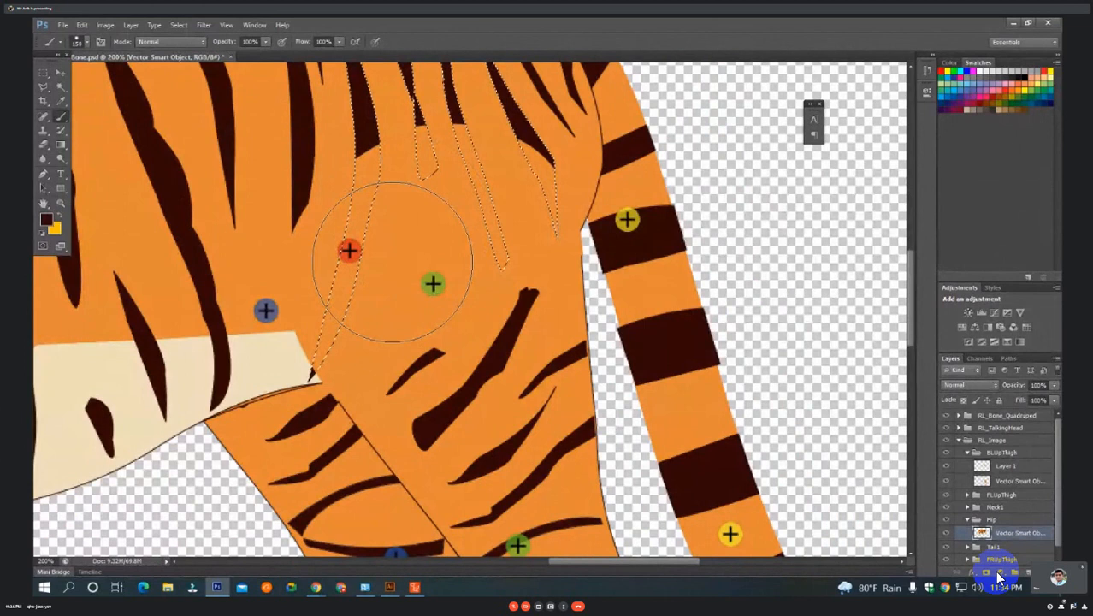
Paint the selected hip stripes dark brown on Layer 1 of the BLUpThigh group with the Brush and clear the selection.
click(1006, 466)
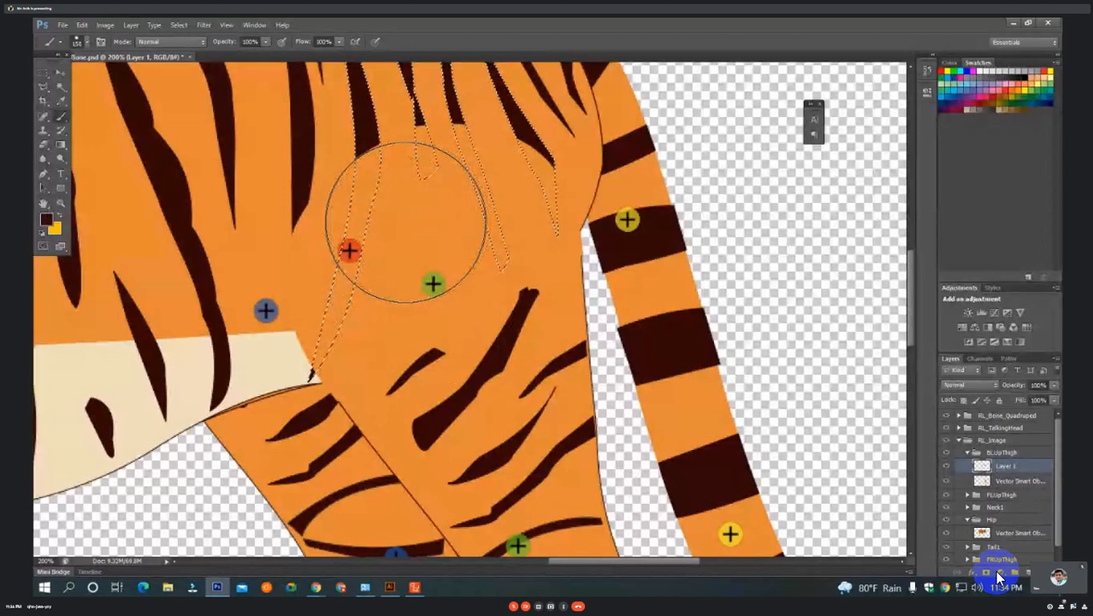
key(v)
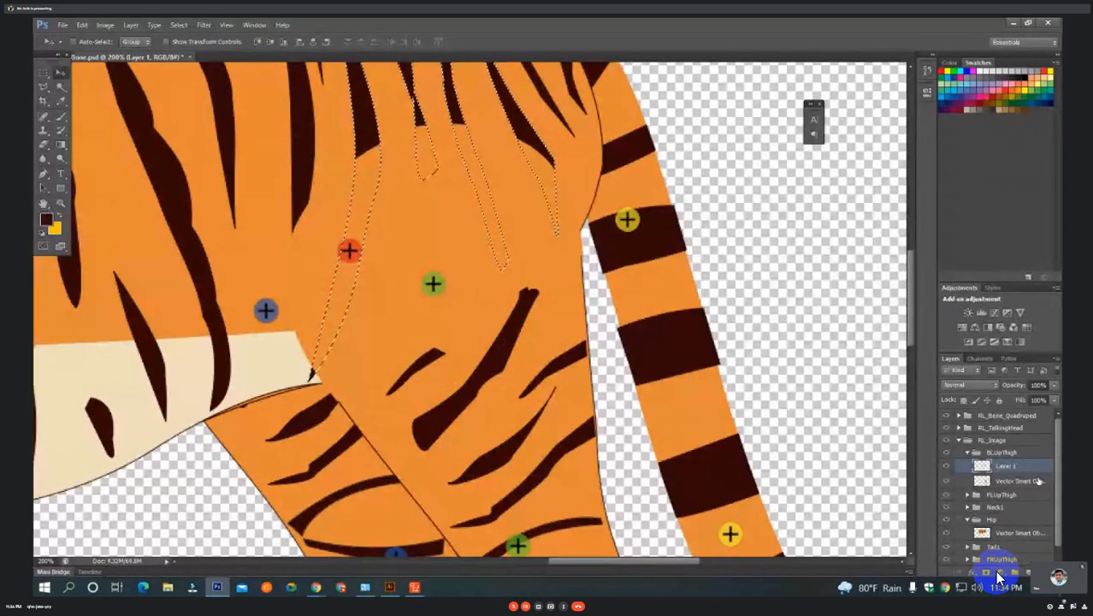
click(61, 116)
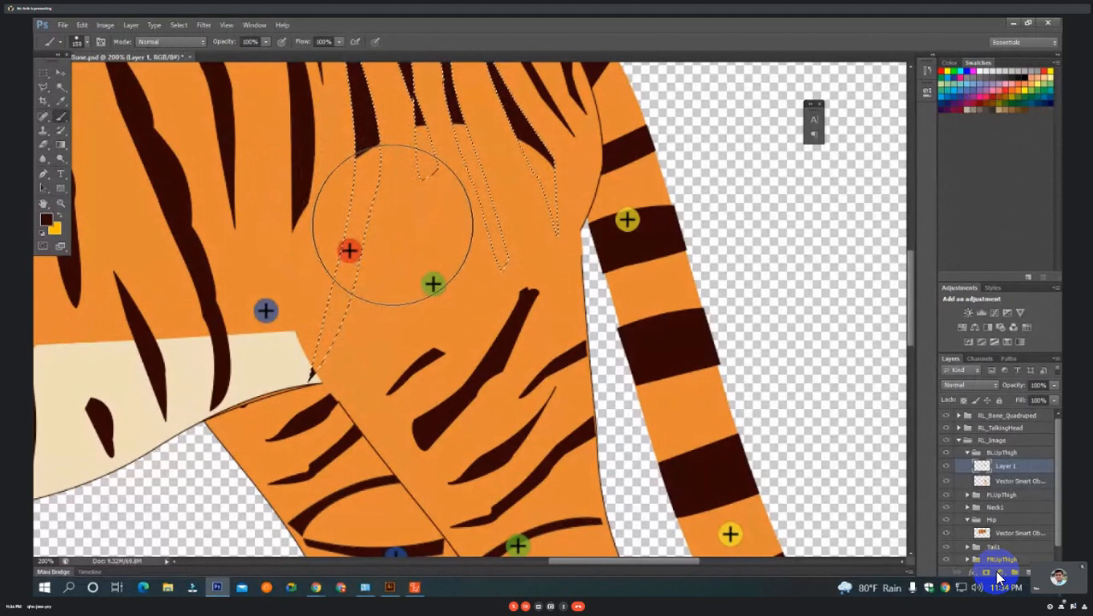
drag(391, 232, 357, 359)
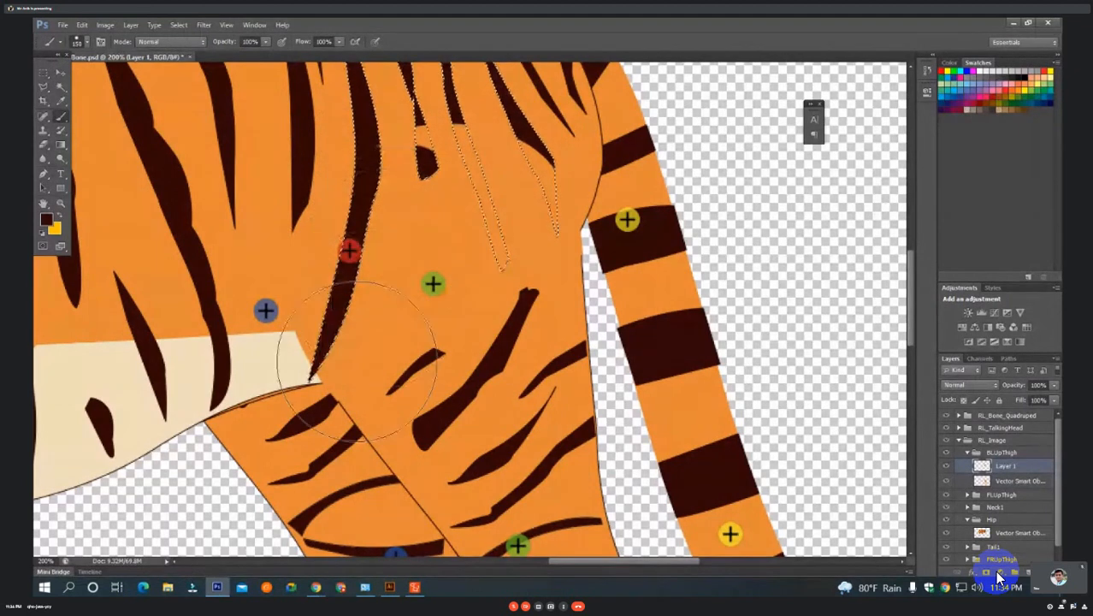
drag(440, 196, 439, 281)
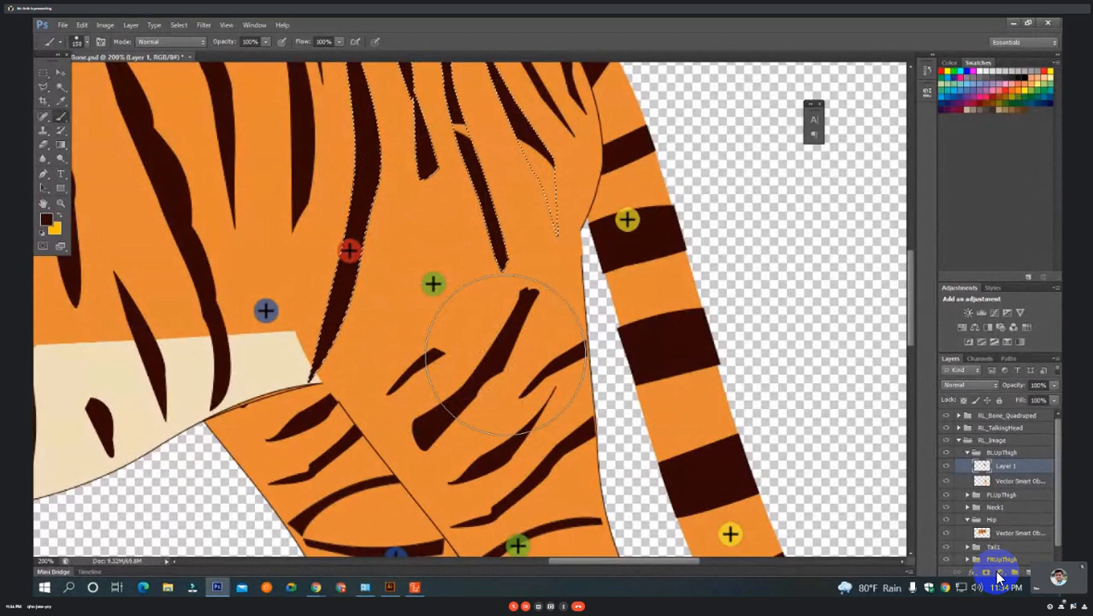
key(bracketleft)
key(bracketleft)
key(bracketleft)
key(bracketleft)
key(bracketleft)
key(bracketleft)
mouse_move(509, 162)
mouse_down()
mouse_move(541, 193)
mouse_move(544, 252)
mouse_up()
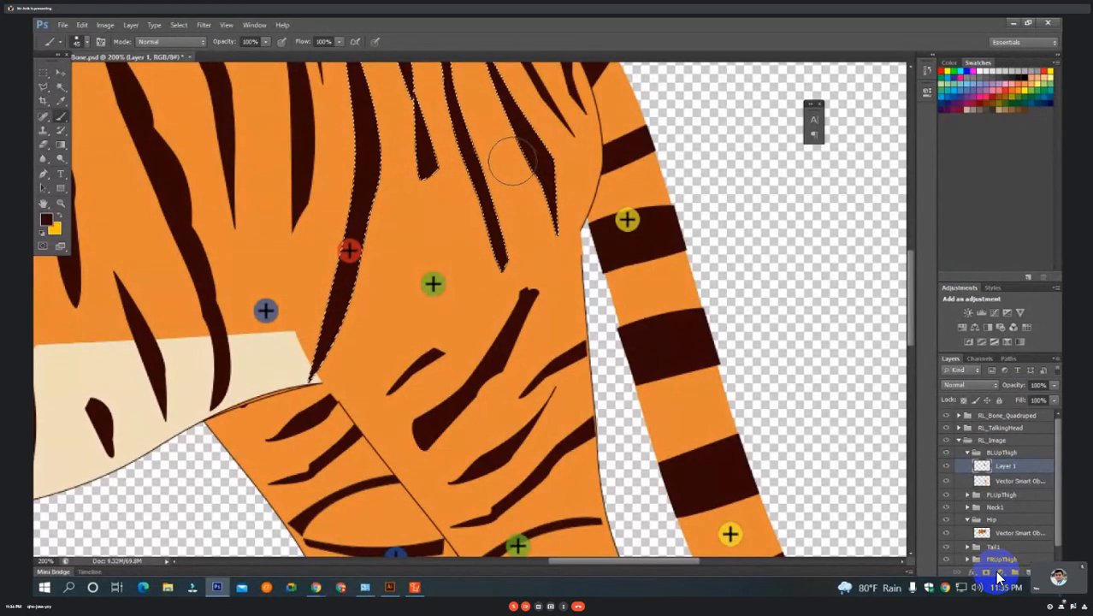
key(m)
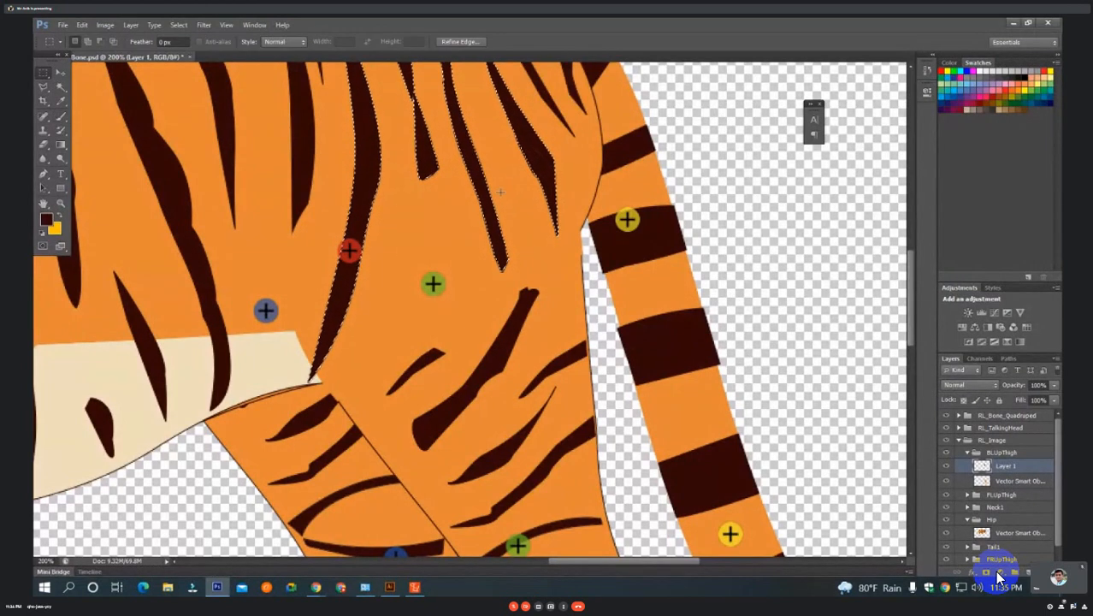
key(ctrl+d)
alt+click(501, 233)
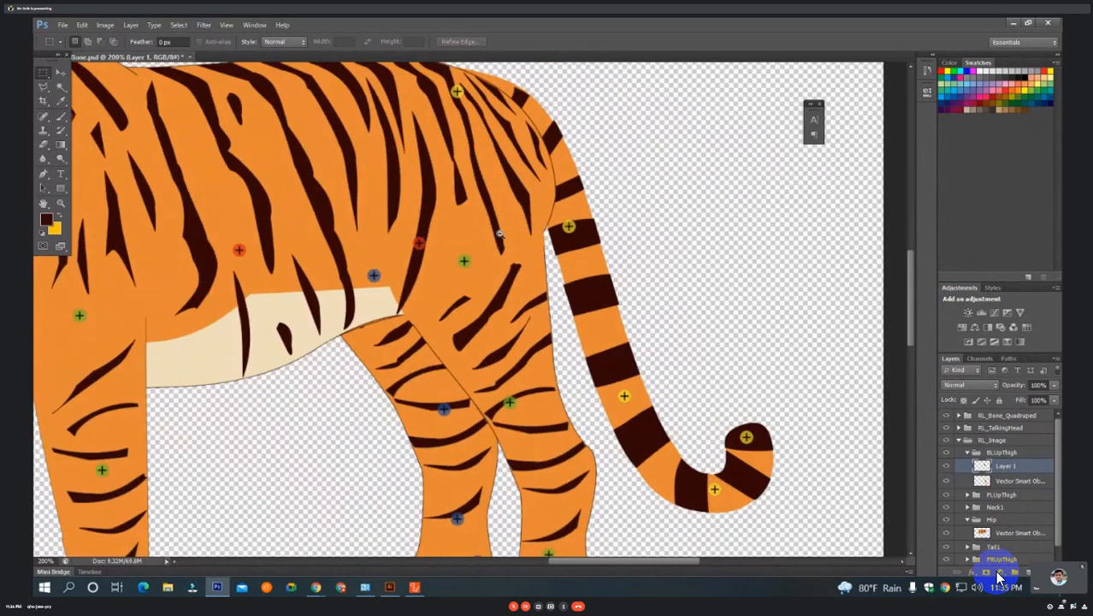
alt+click(500, 234)
alt+click(501, 233)
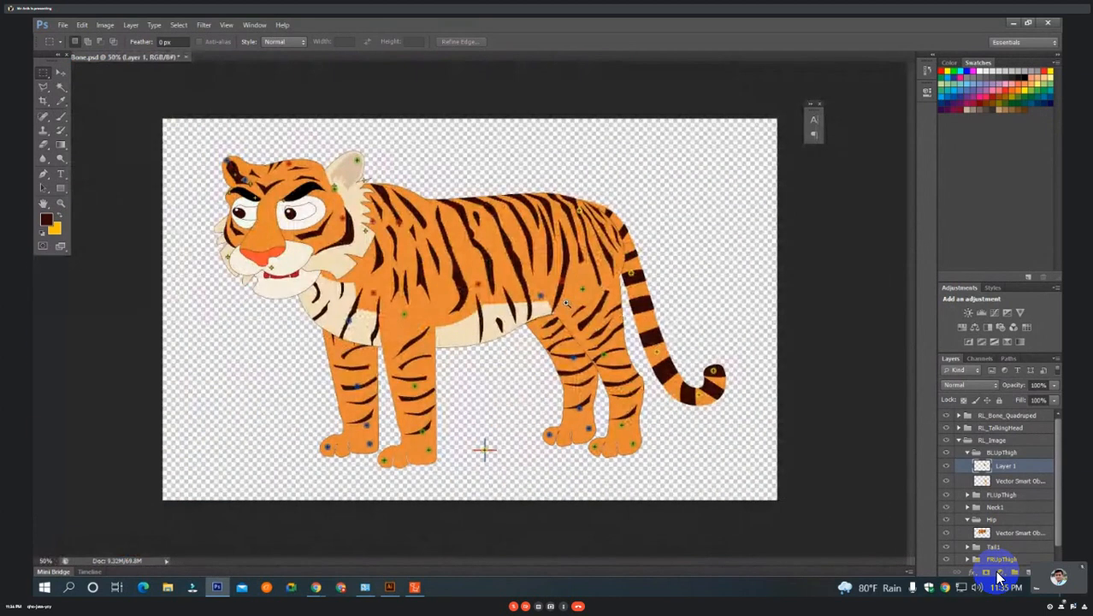
Try pulling the front-right and front-left leg artwork away from the body to inspect their upper ends, undoing each move.
click(60, 72)
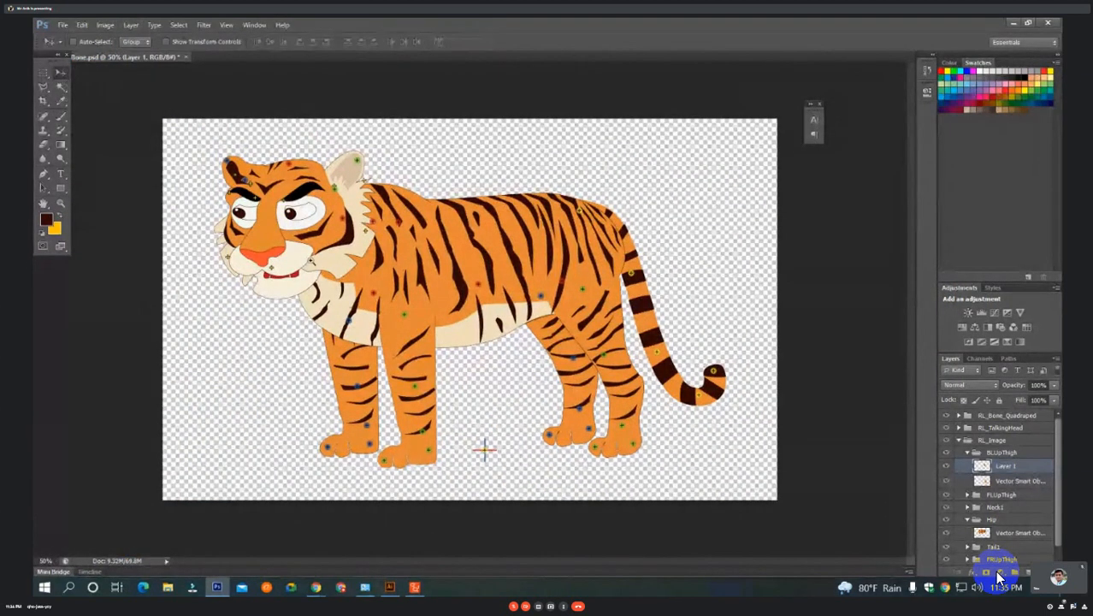
ctrl+click(555, 303)
ctrl+click(555, 303)
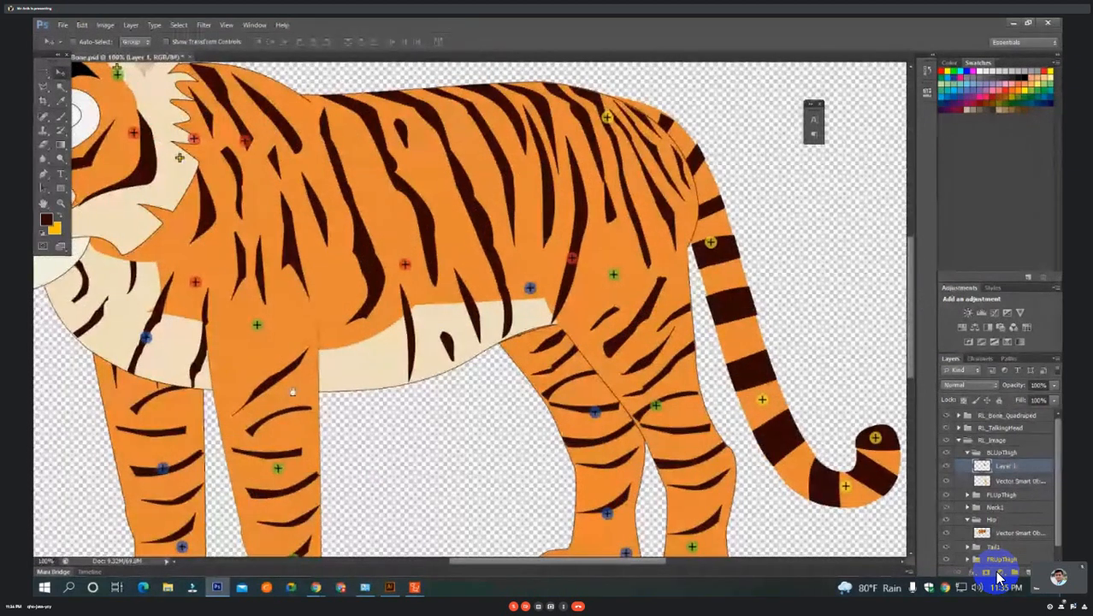
drag(292, 392, 383, 308)
ctrl+click(264, 332)
drag(264, 332, 115, 418)
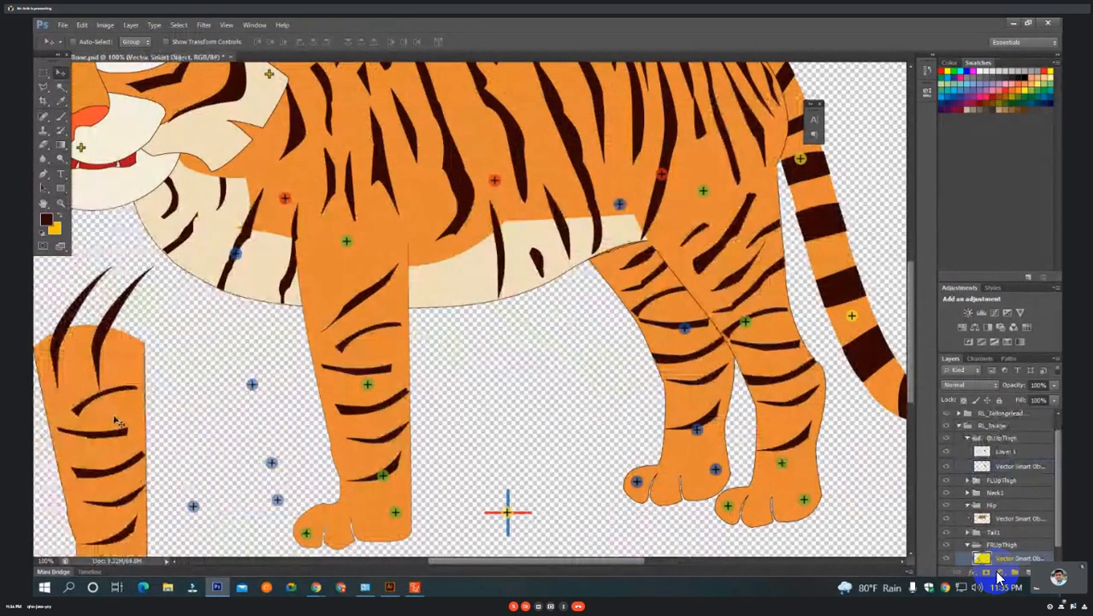
key(ctrl+z)
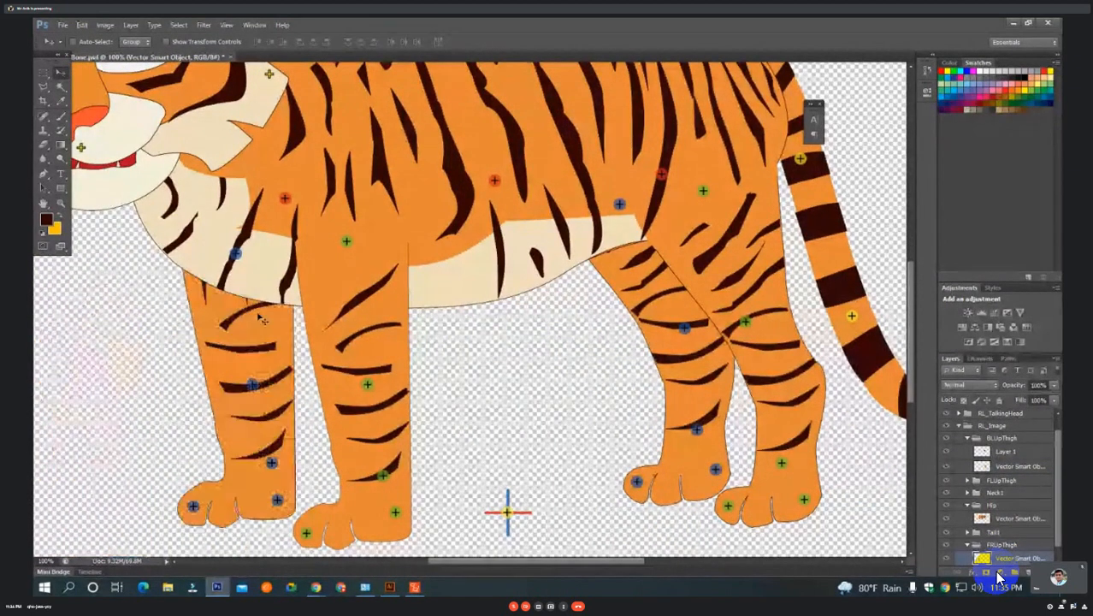
drag(322, 312, 485, 310)
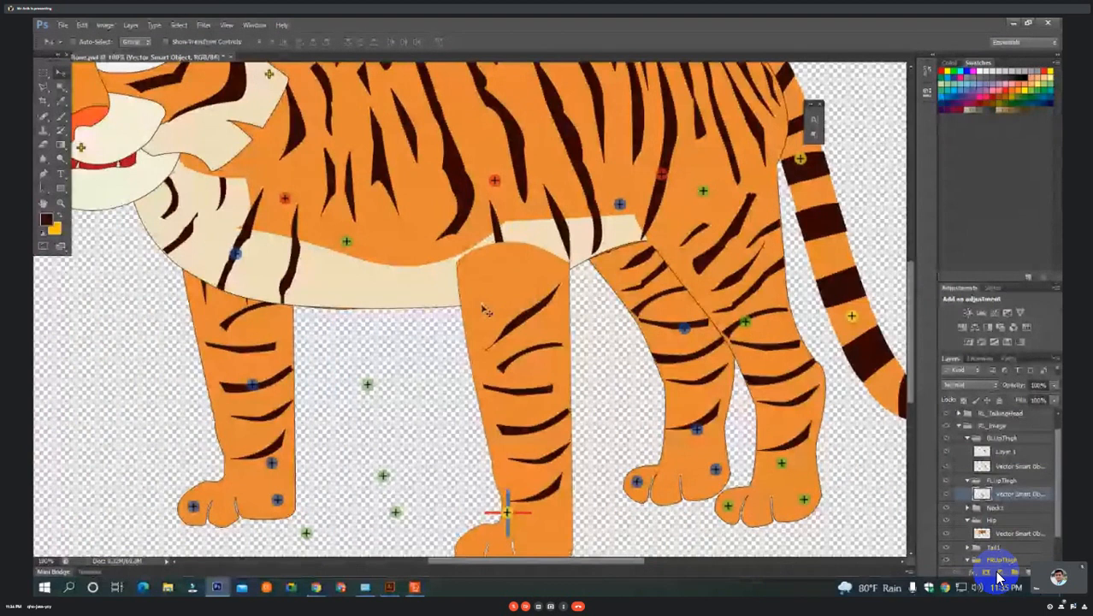
key(ctrl+z)
Draw a closed, rounded Pen path over the shoulder end of the front-left thigh.
key(ctrl+plus)
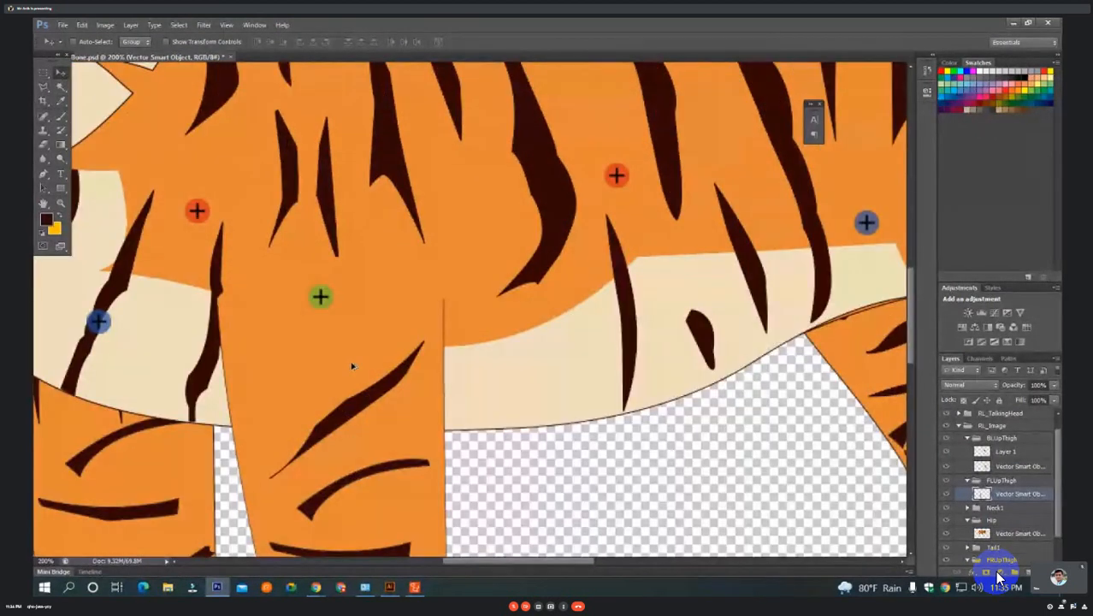
key(p)
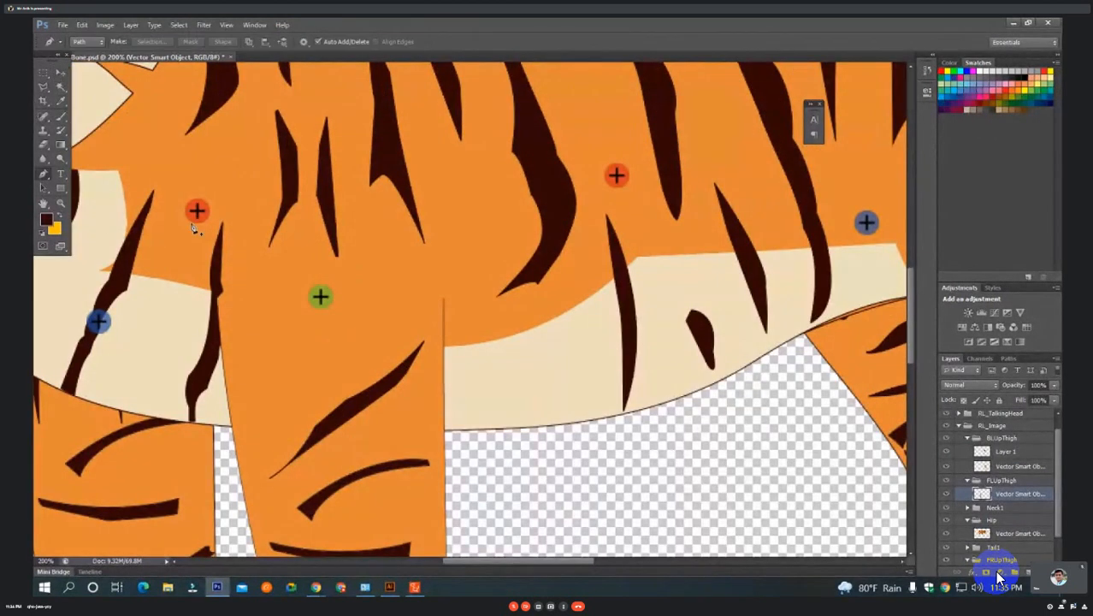
scroll(304, 325, up, 1)
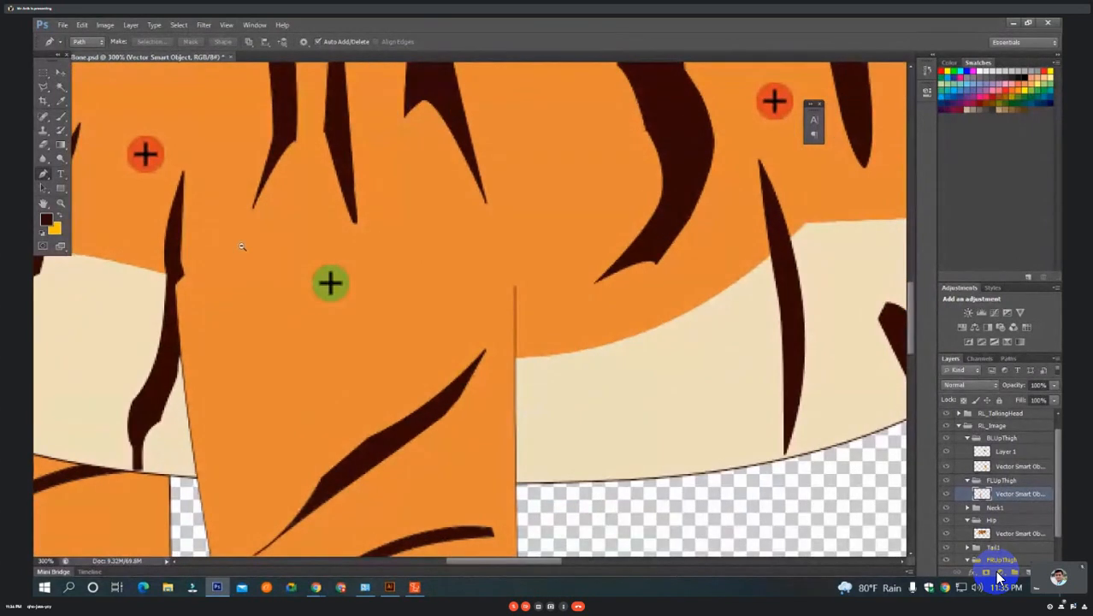
scroll(242, 247, down, 1)
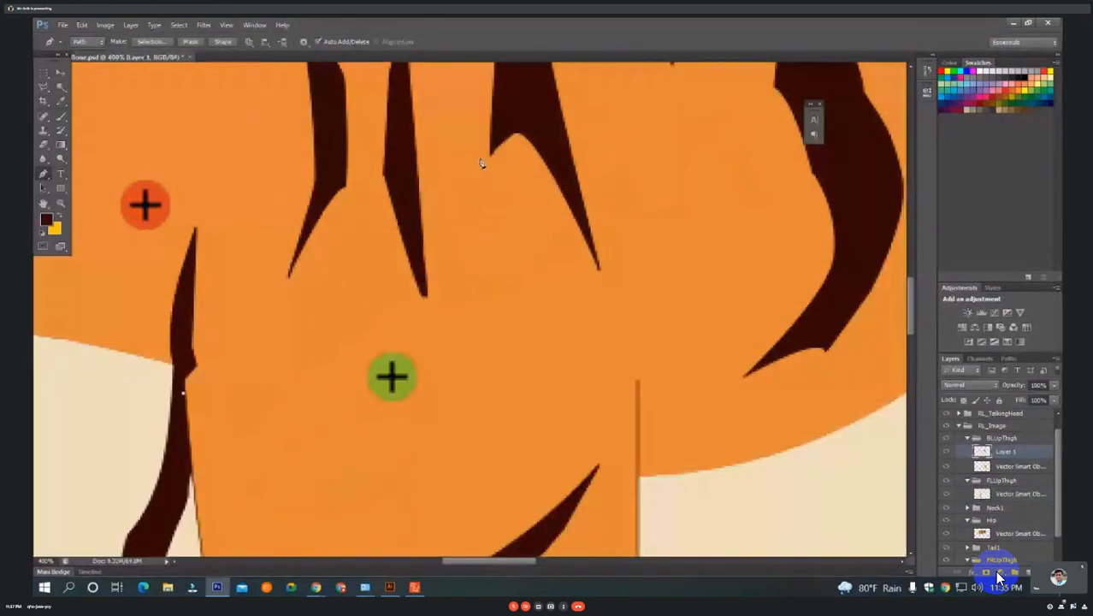
drag(469, 151, 800, 197)
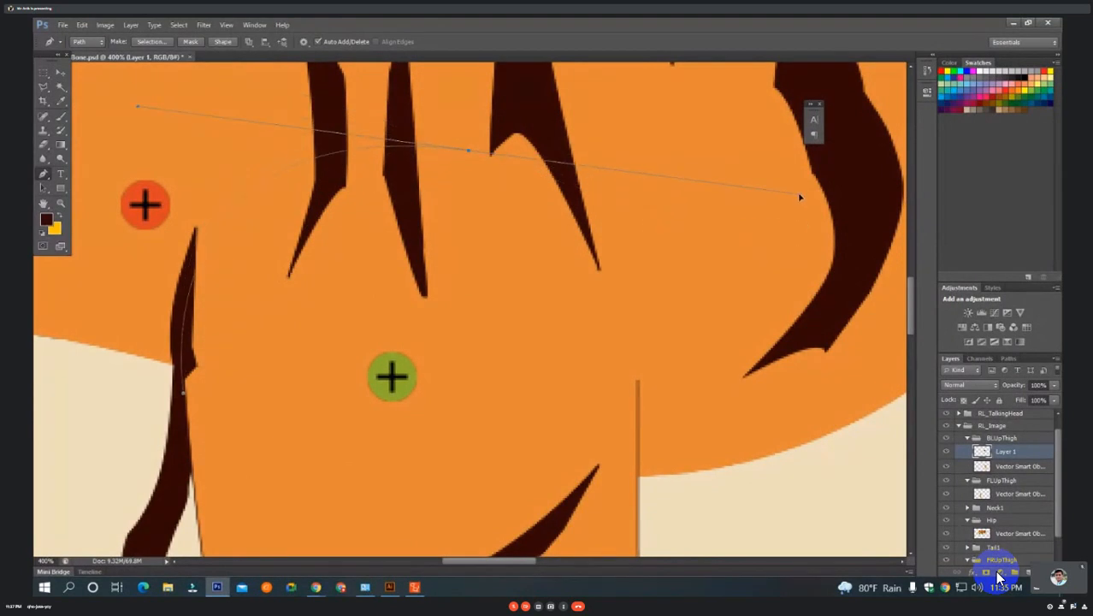
alt+click(469, 151)
scroll(474, 226, down, 1)
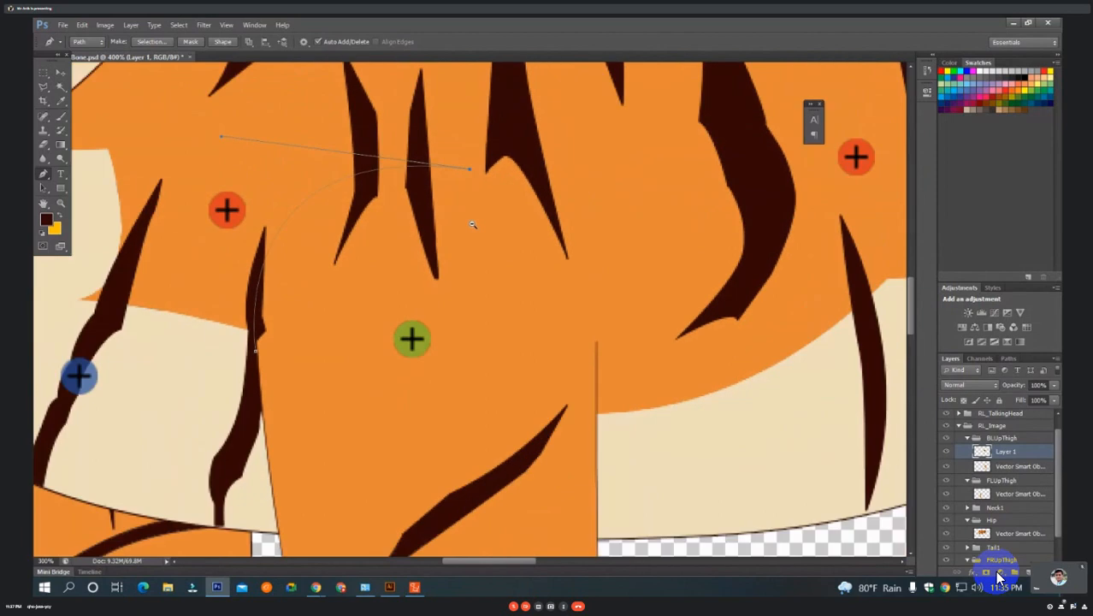
drag(473, 226, 456, 169)
drag(579, 291, 597, 464)
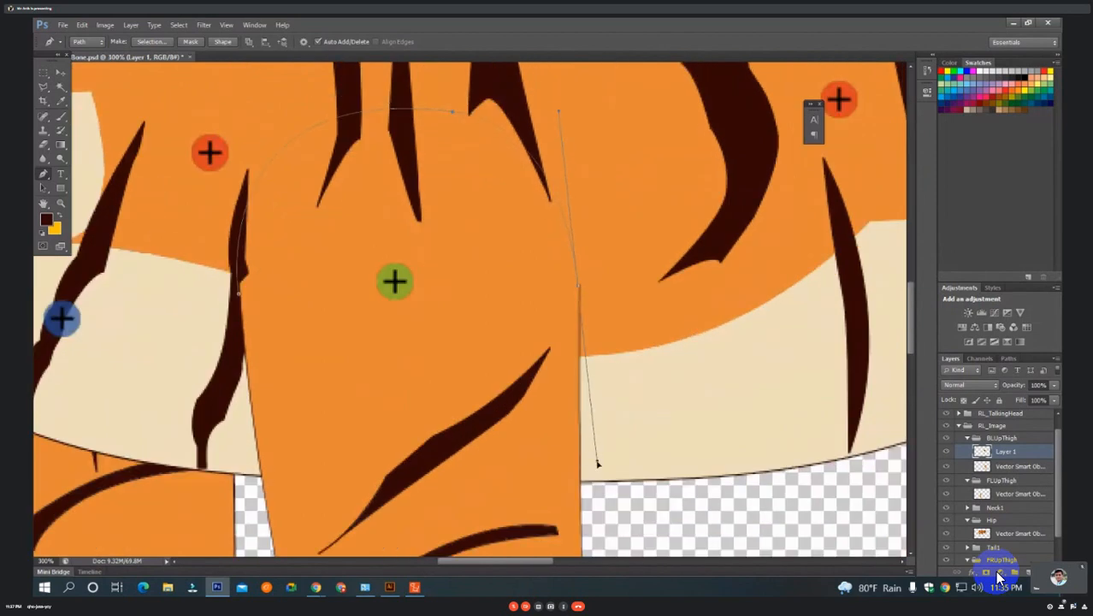
alt+click(580, 292)
drag(239, 301, 195, 162)
Convert the shoulder path to a selection and add a new layer above the front-left thigh's artwork in the FLUpThigh group.
right_click(371, 207)
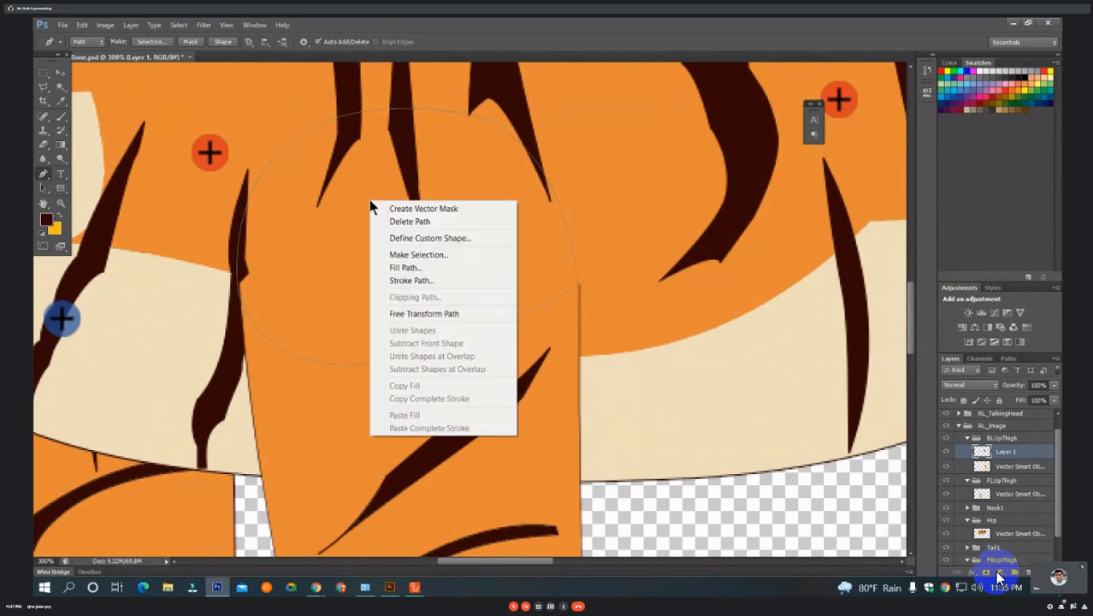
click(443, 255)
click(609, 188)
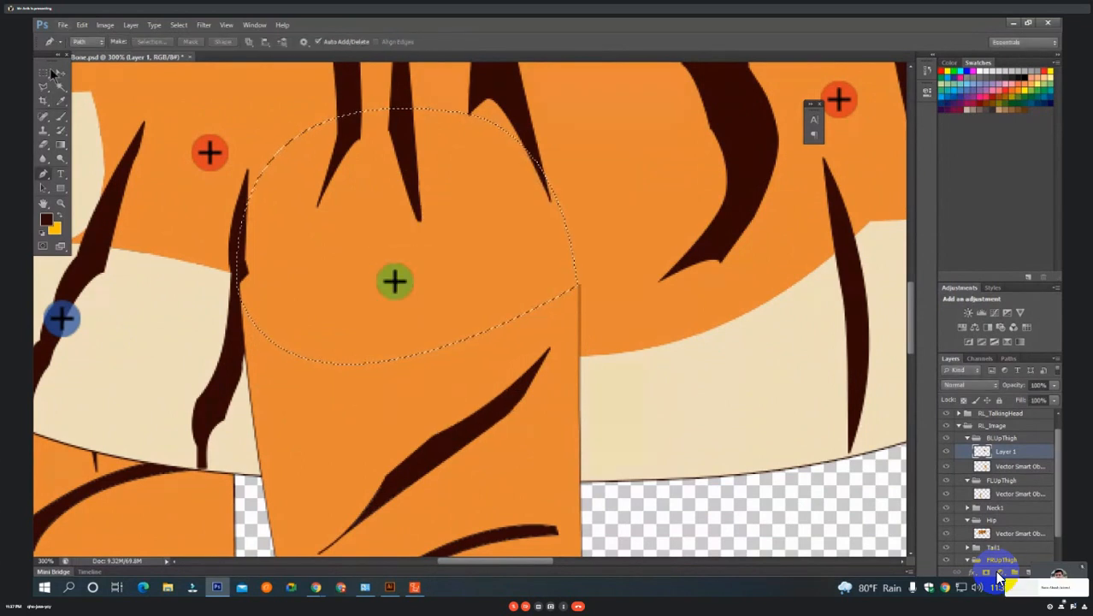
key(v)
ctrl+click(324, 416)
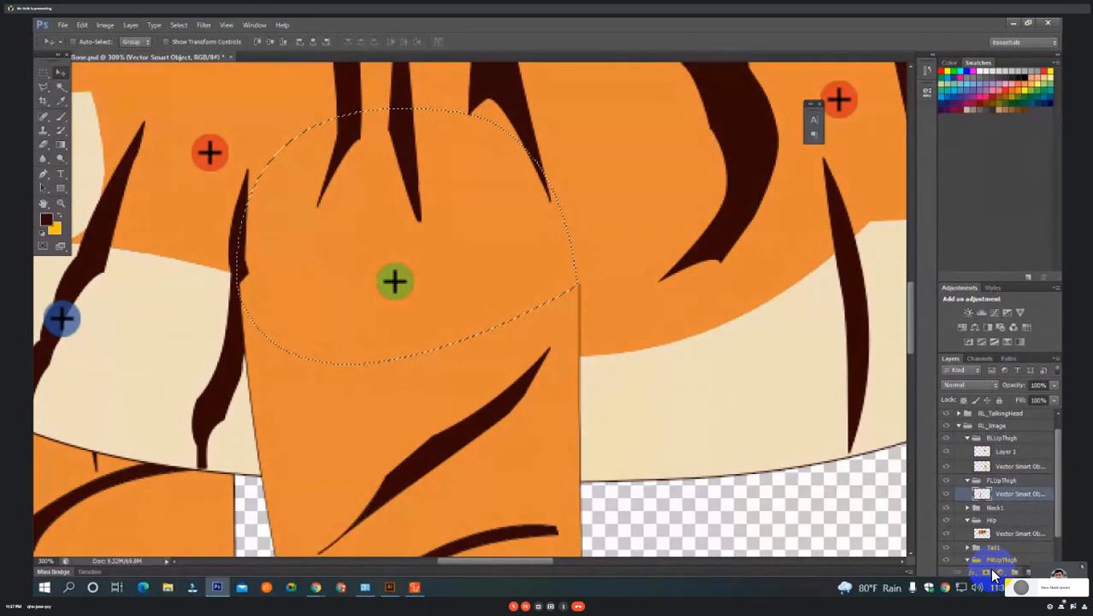
click(992, 571)
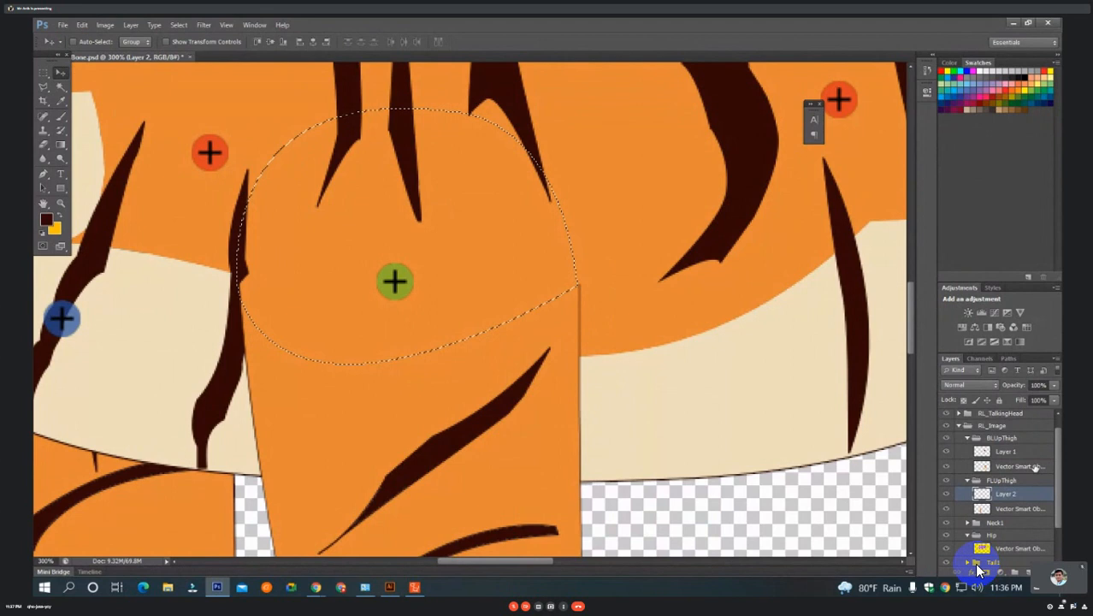
Undo the new layer in the FLUpThigh group and clear the shoulder selection.
click(47, 72)
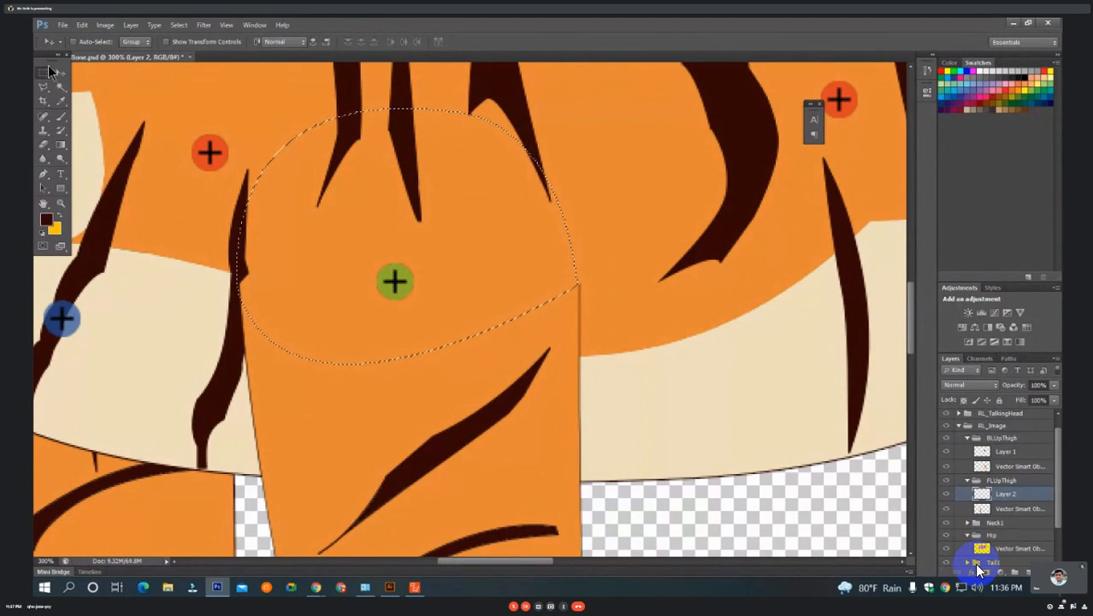
click(47, 72)
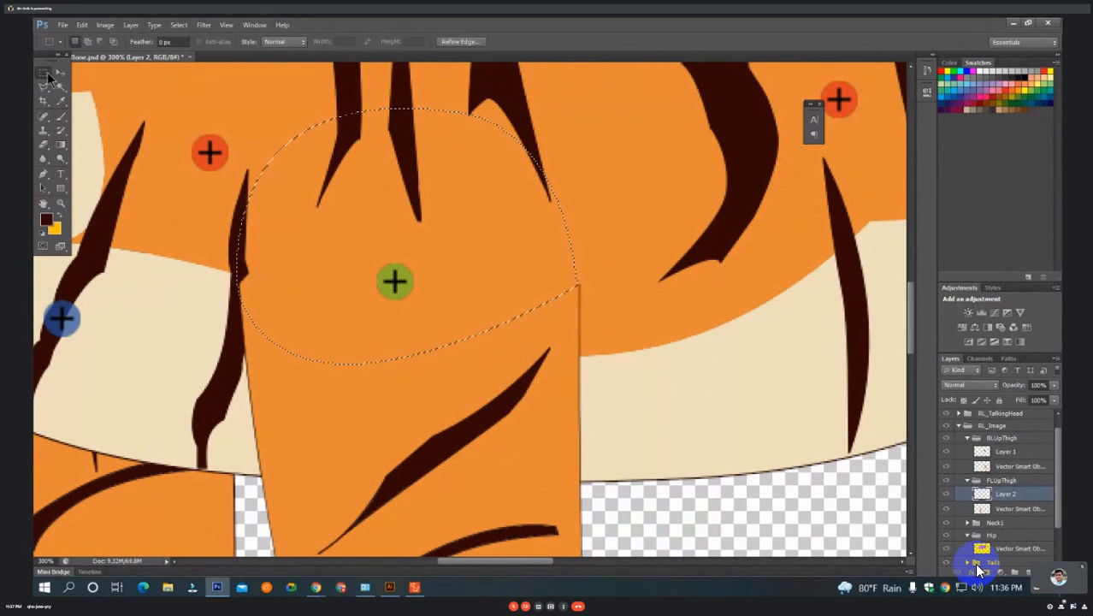
key(ctrl+z)
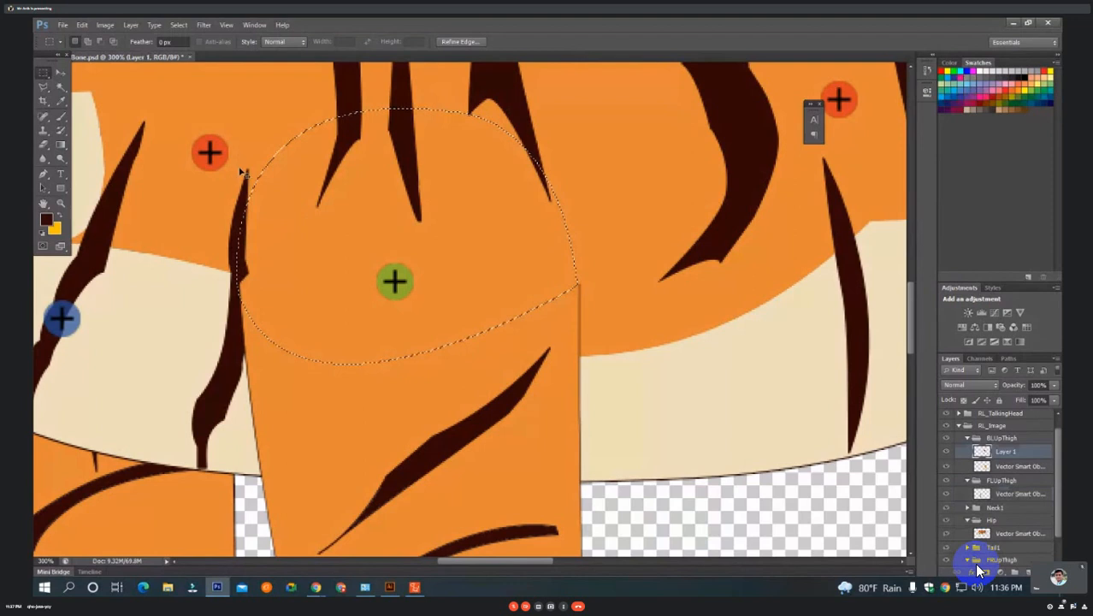
key(ctrl+d)
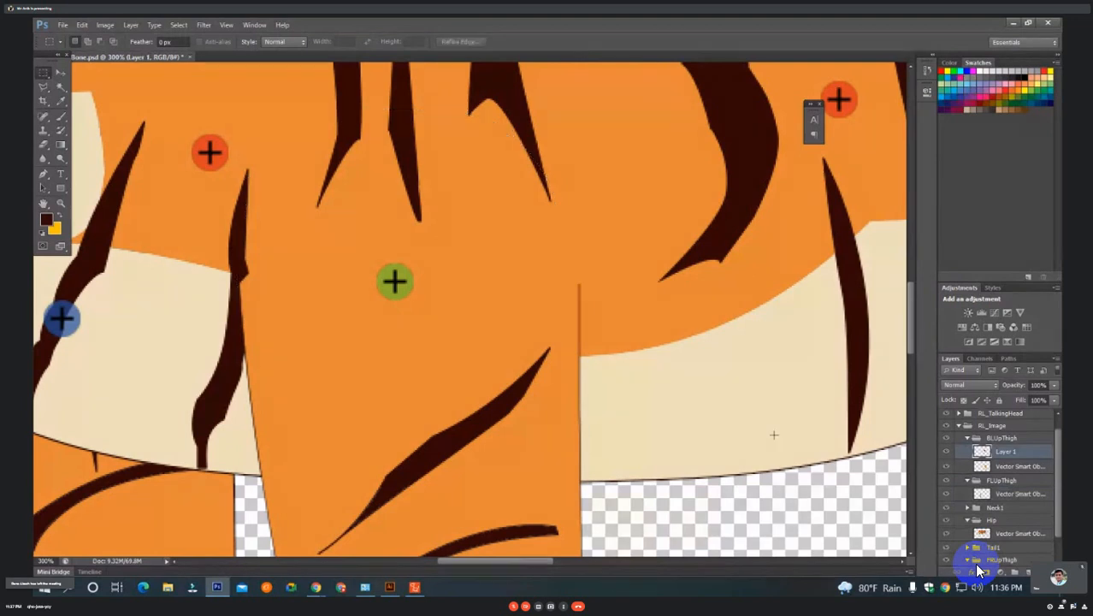
Try shifting Layer 1's striped hip patch toward the tail, undoing the move.
drag(559, 364, 386, 408)
drag(856, 347, 561, 393)
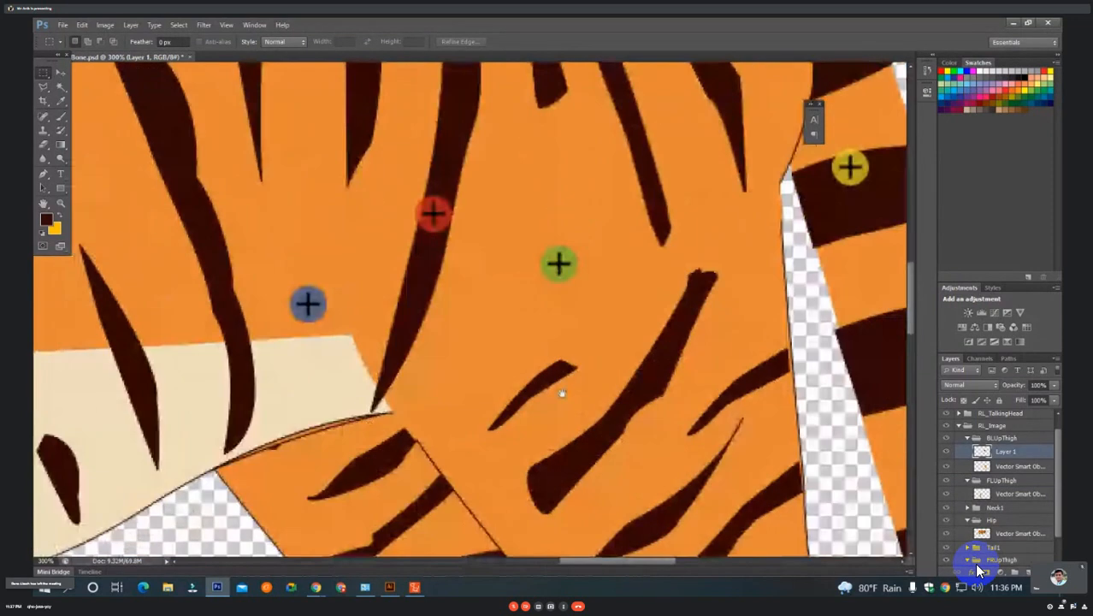
click(62, 74)
drag(551, 207, 706, 228)
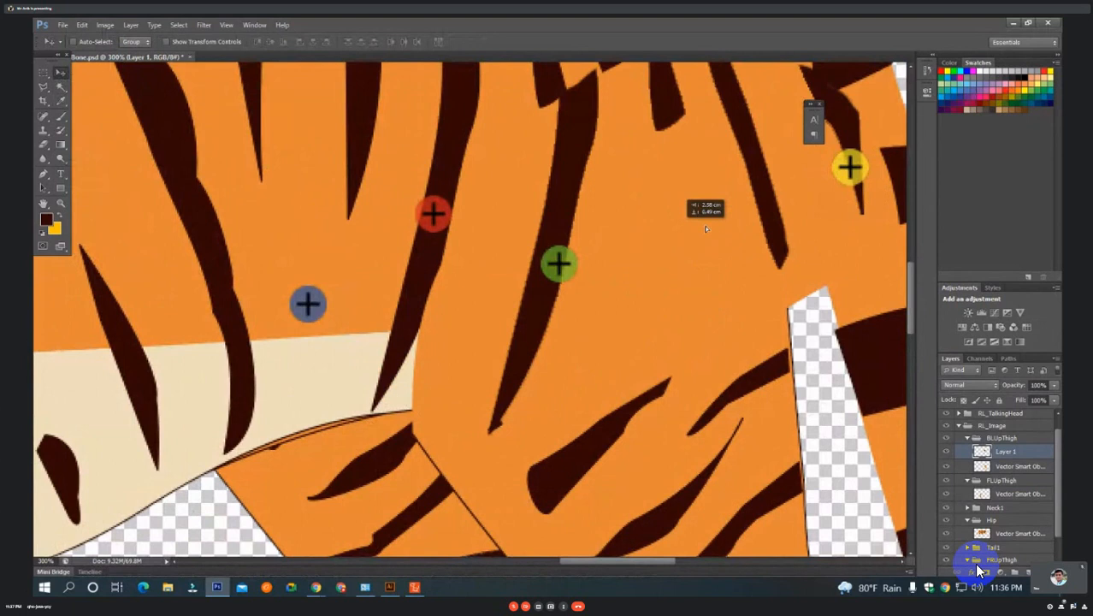
key(ctrl+z)
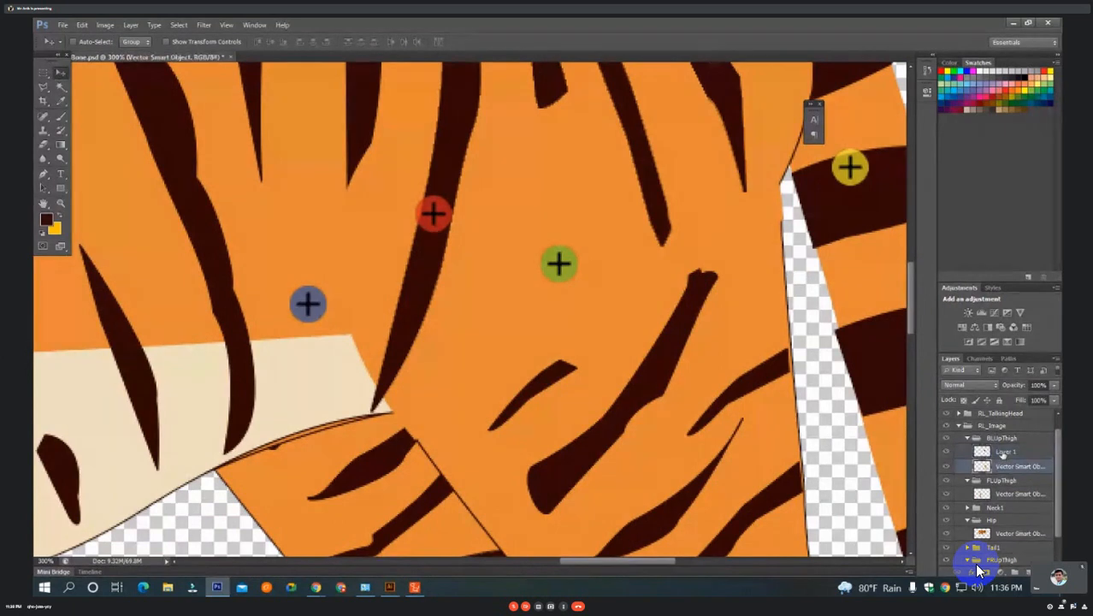
Merge Layer 1 with the Vector Smart Object in the BLUpThigh group and shift the merged thigh slightly downward.
click(1000, 468)
click(1000, 457)
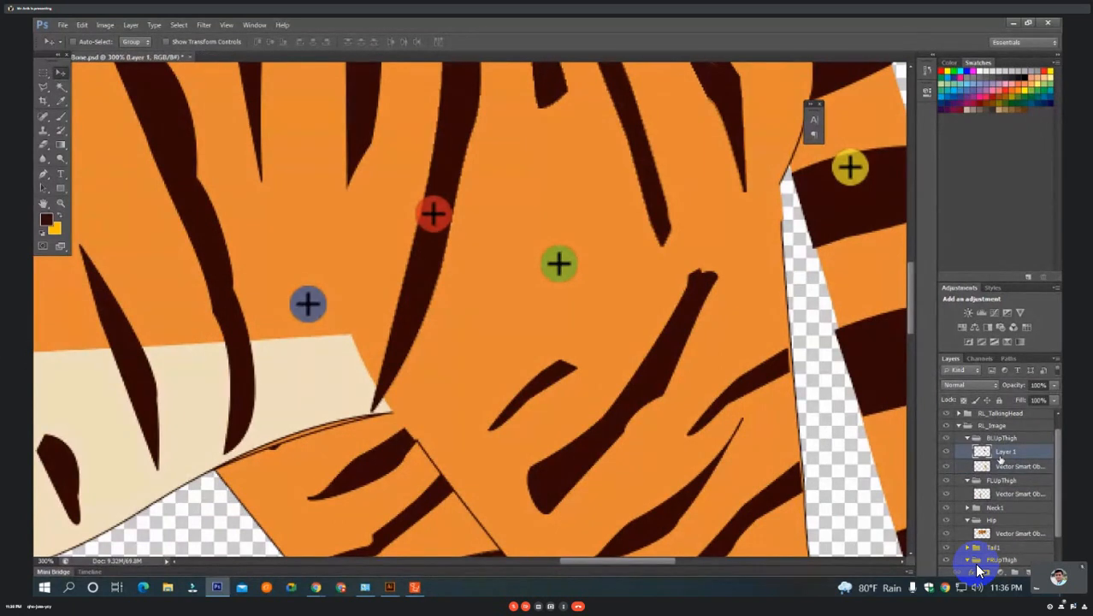
shift+click(975, 471)
key(ctrl+e)
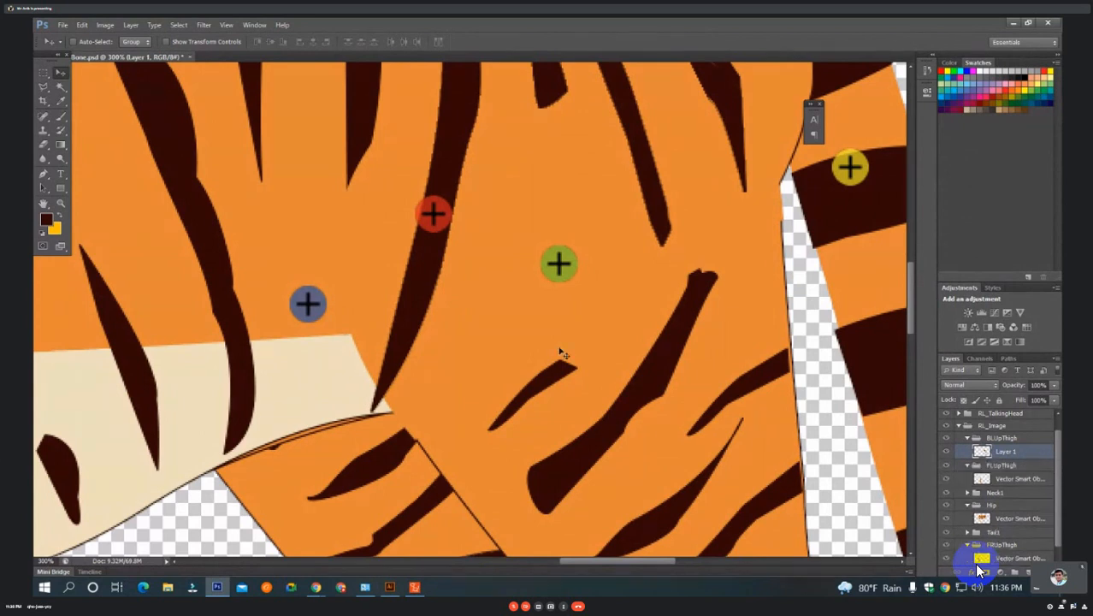
drag(560, 343, 552, 378)
scroll(552, 377, down, 4)
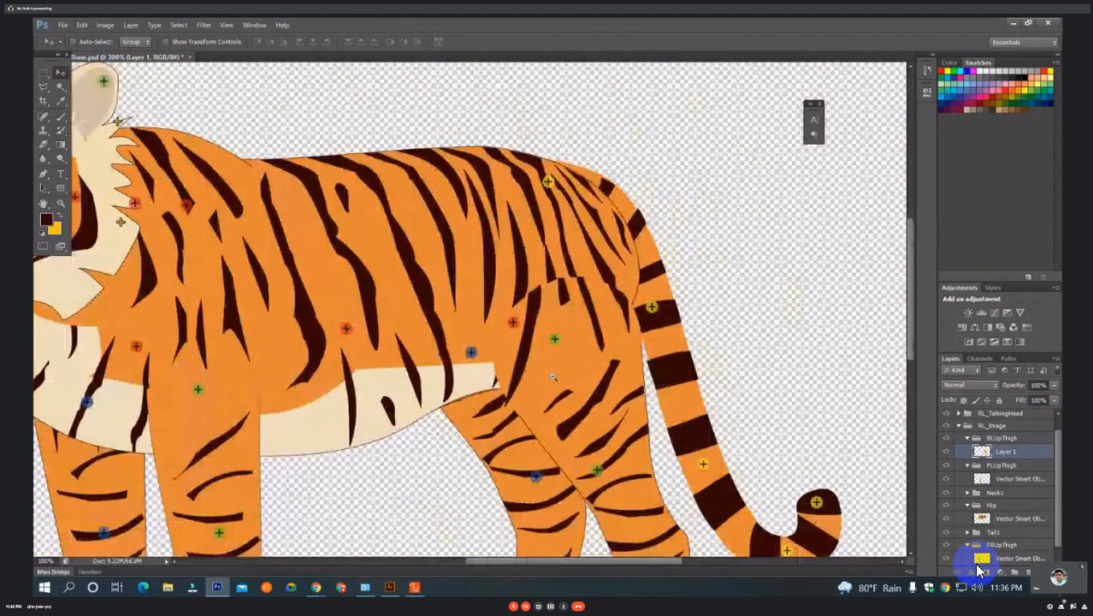
Try rotating the merged BLUpThigh leg about its hip joint marker with a free transform, then undo the rotation.
scroll(616, 378, up, 1)
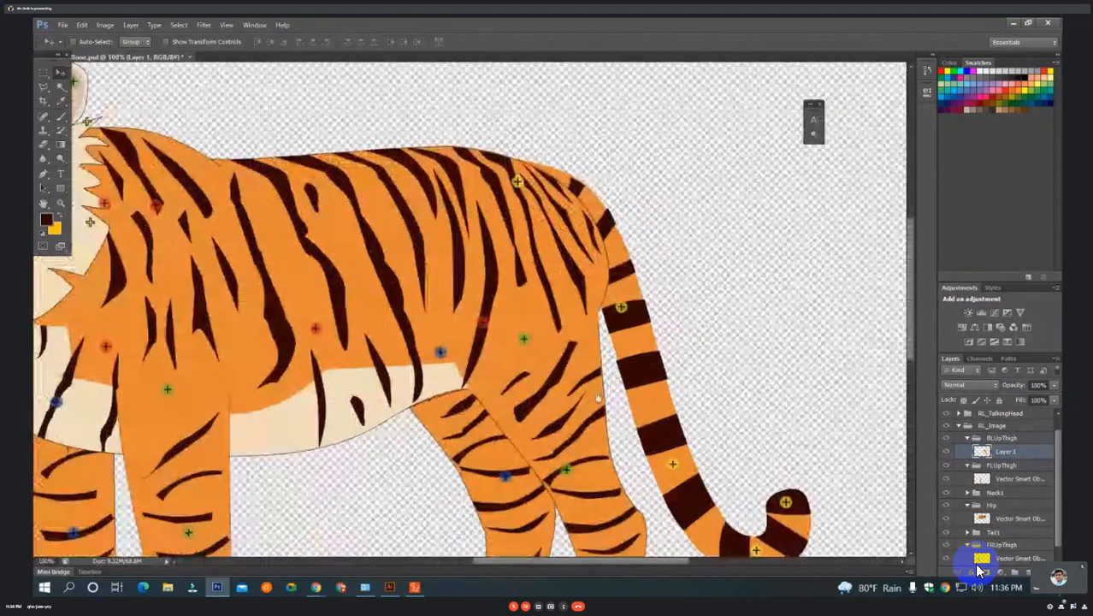
drag(596, 400, 530, 260)
key(ctrl+t)
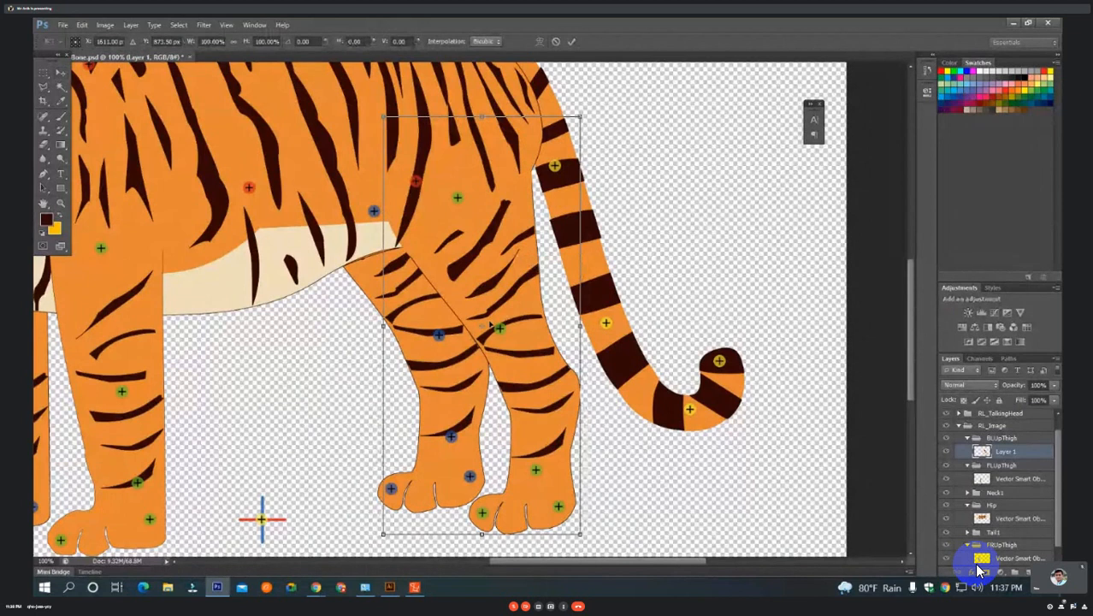
drag(483, 326, 457, 197)
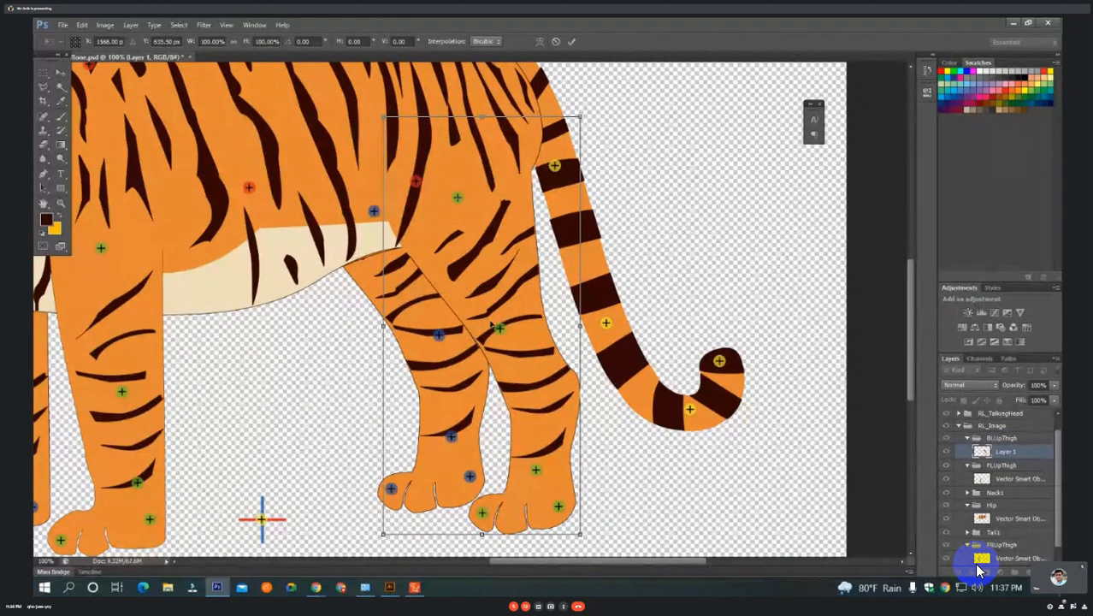
scroll(472, 174, up, 2)
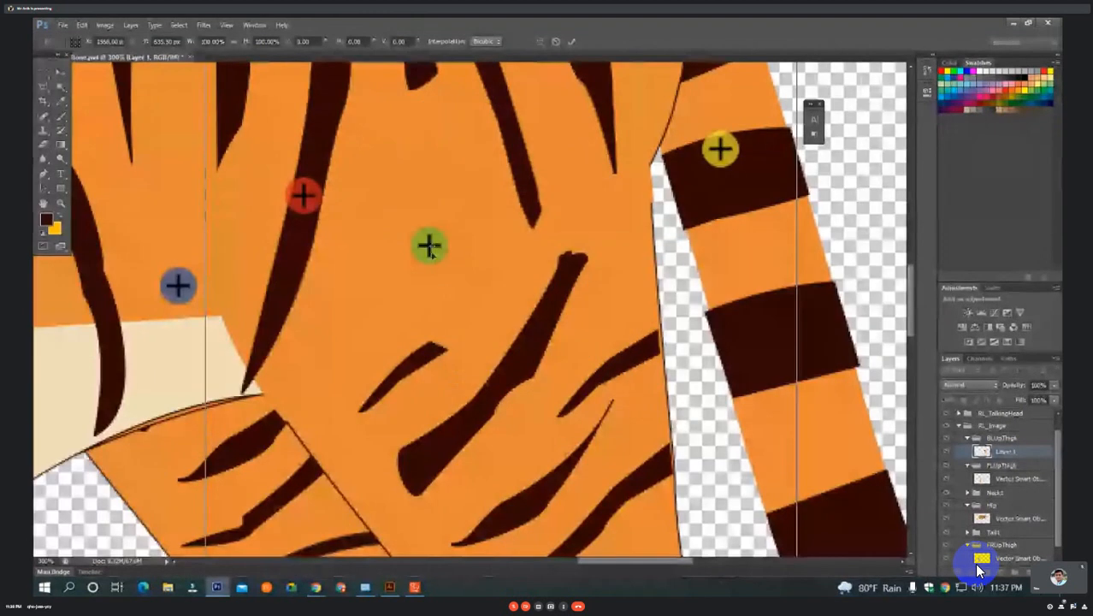
mouse_move(434, 247)
mouse_down()
mouse_move(448, 269)
mouse_move(486, 267)
mouse_move(529, 190)
mouse_up()
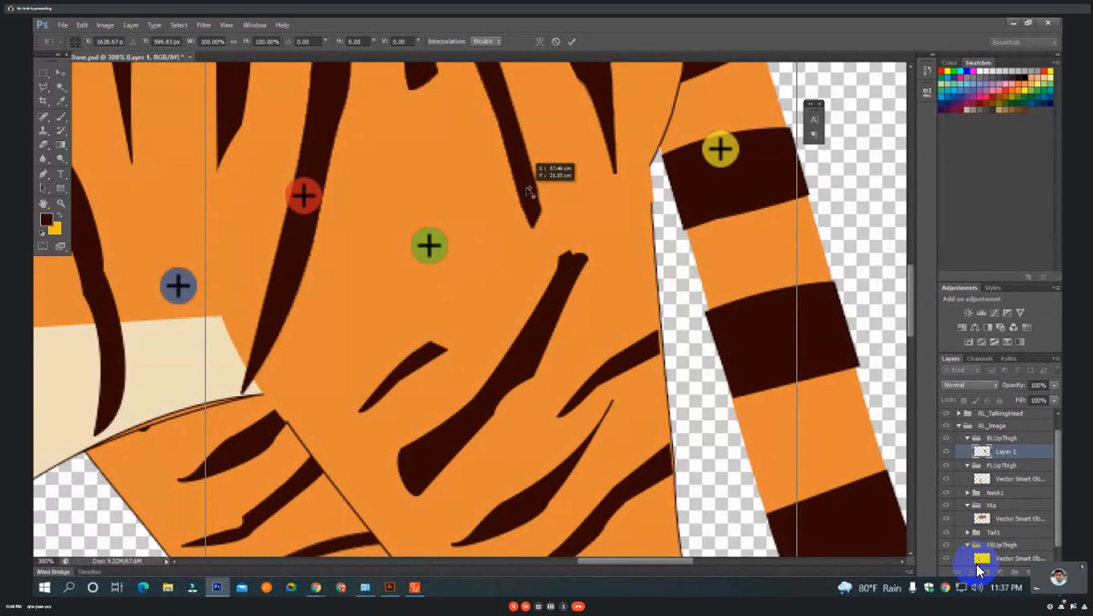
drag(566, 283, 534, 261)
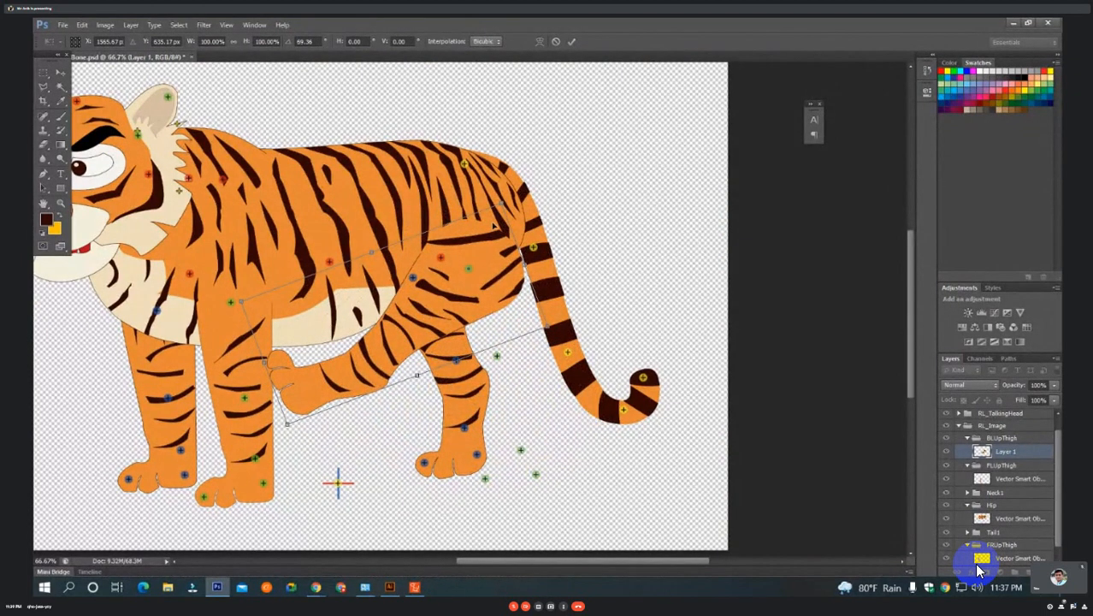
key(Return)
key(ctrl+z)
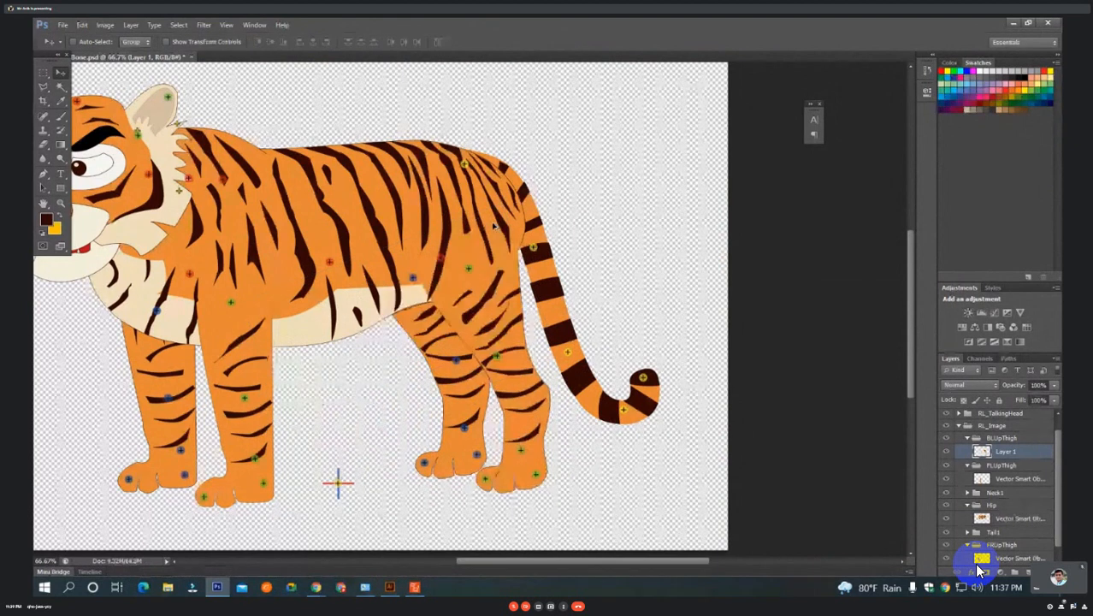
Save the tiger PSD and switch to Cartoon Animator 4, returning the updated character from Composer Mode to the stage.
key(ctrl+minus)
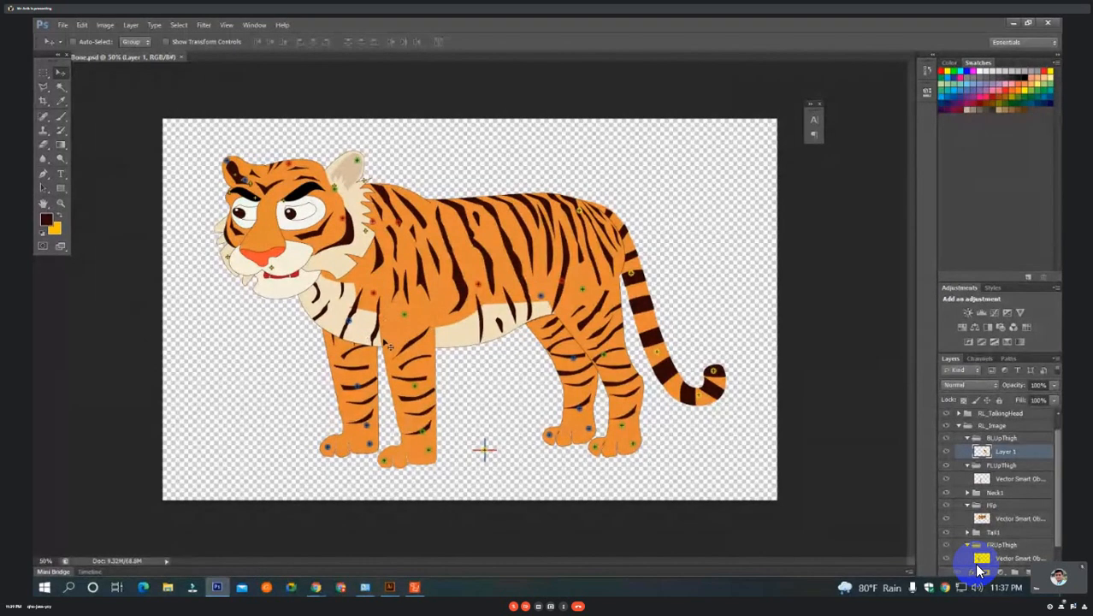
click(414, 587)
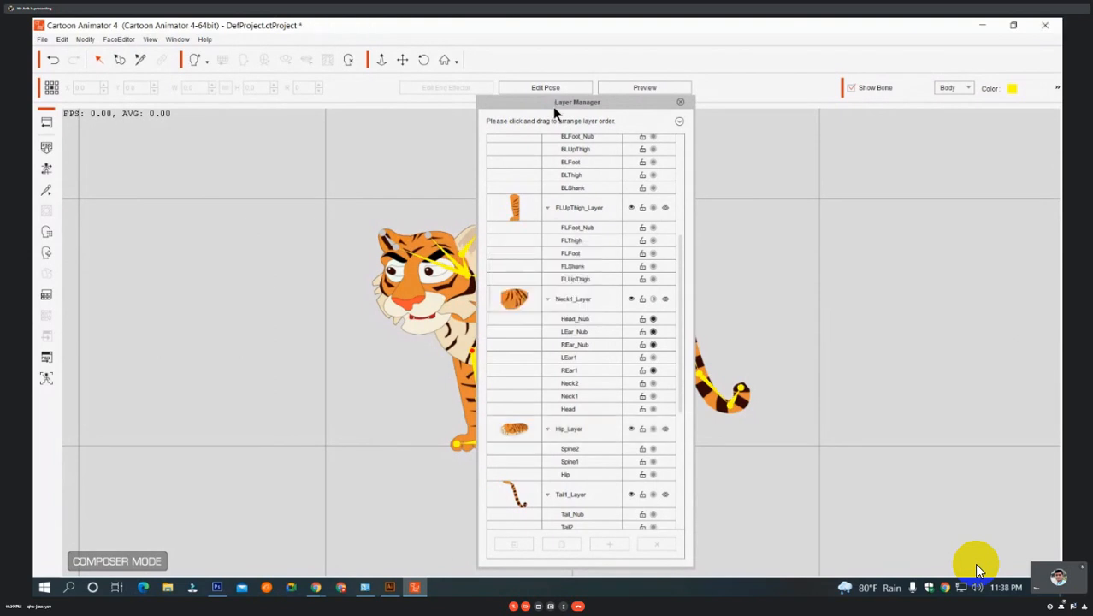
drag(558, 101, 854, 108)
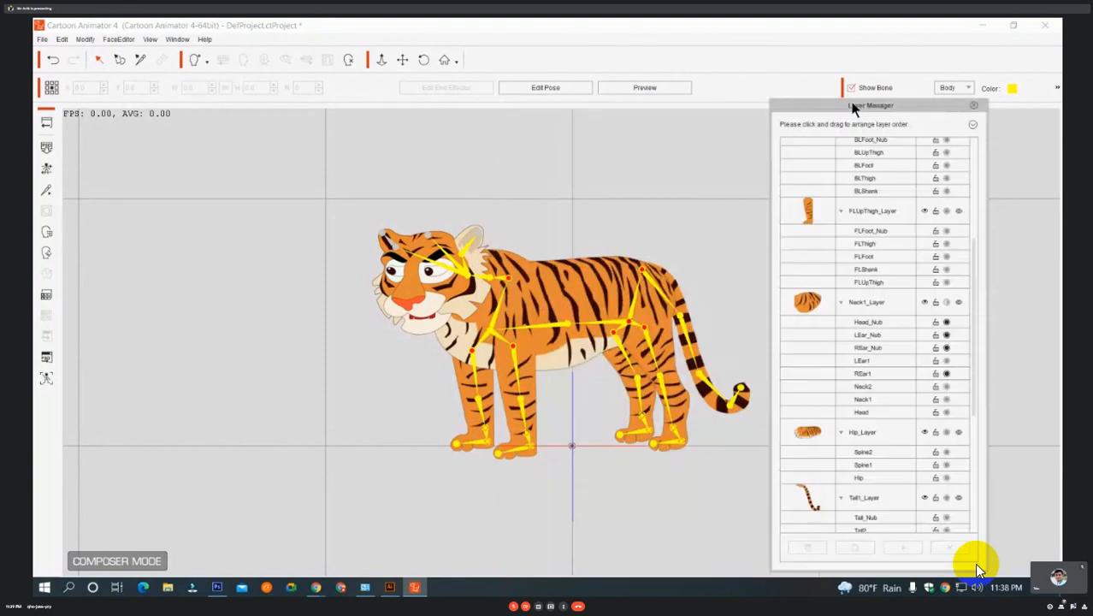
click(46, 123)
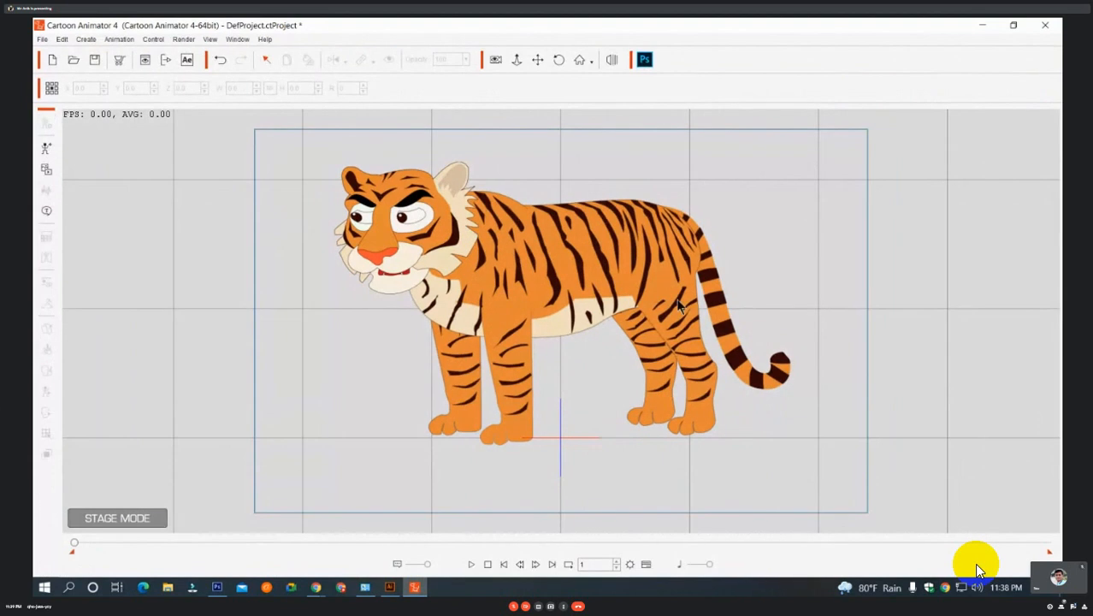
Examine the updated tiger's hip, thigh and leg artwork up close on the stage.
click(669, 301)
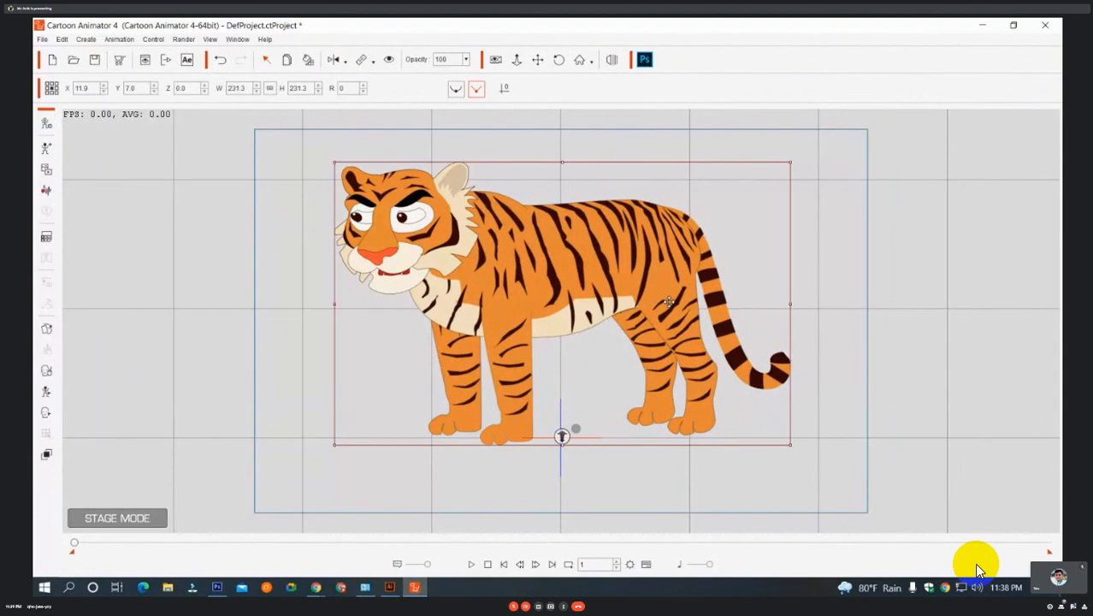
click(516, 62)
drag(657, 222, 722, 218)
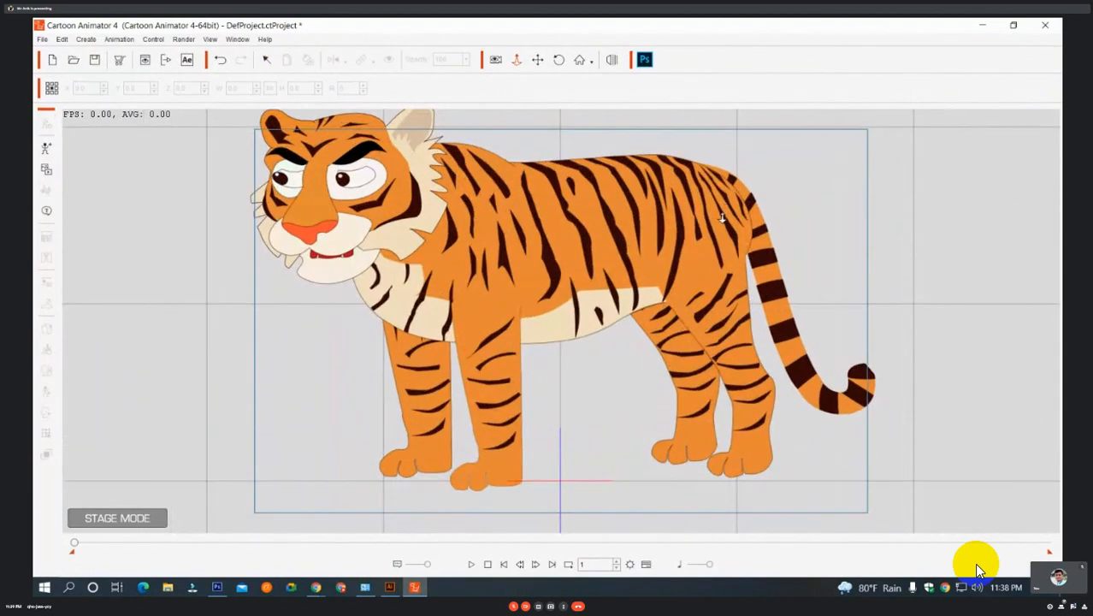
drag(780, 331, 805, 188)
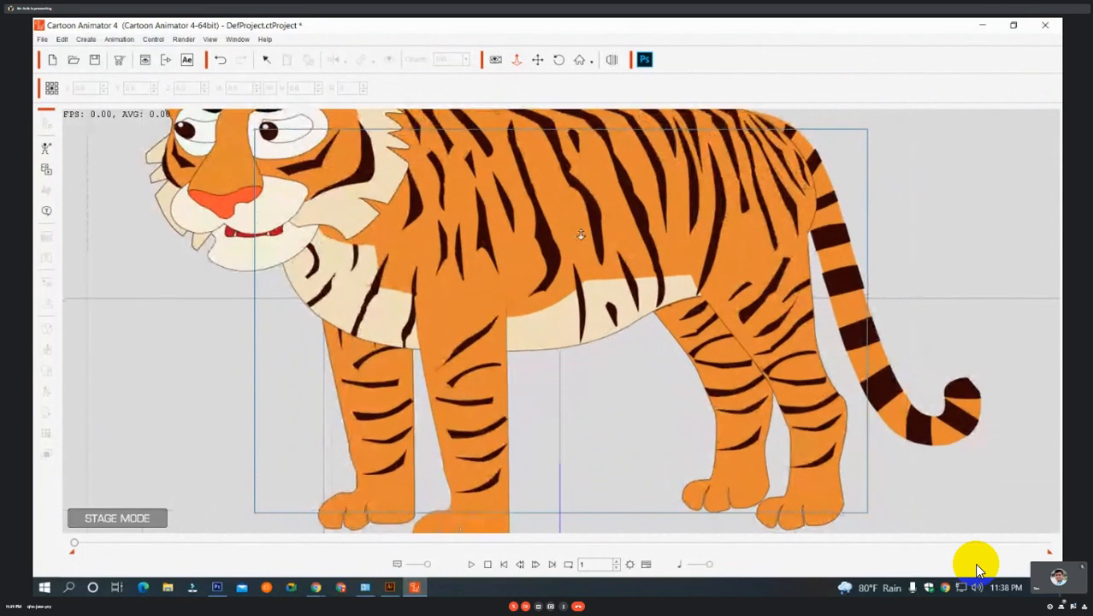
click(537, 60)
drag(664, 246, 477, 268)
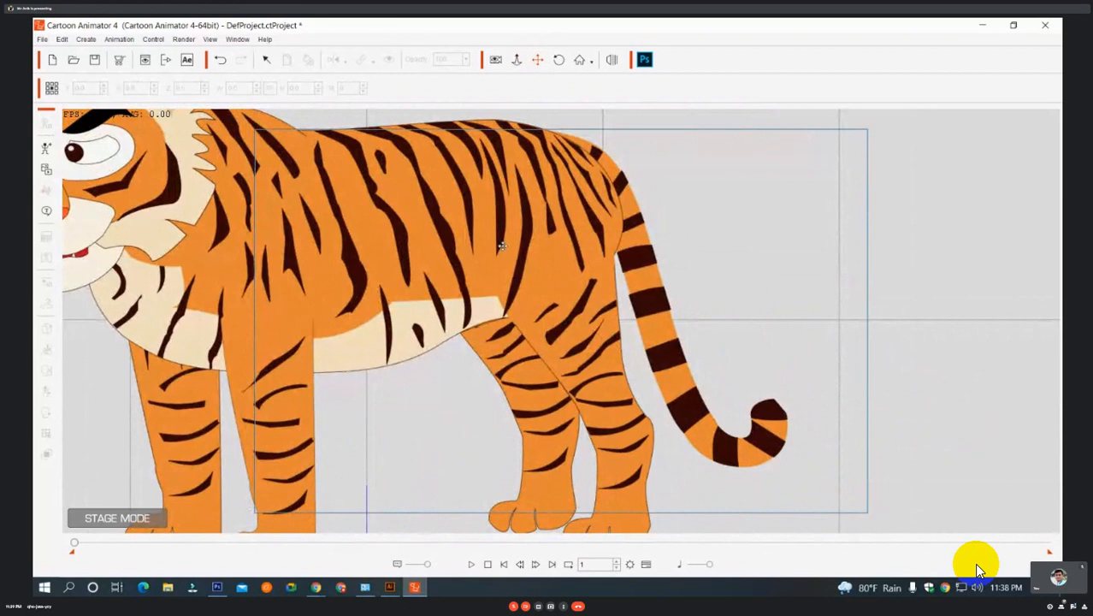
drag(503, 247, 504, 211)
scroll(531, 244, down, 5)
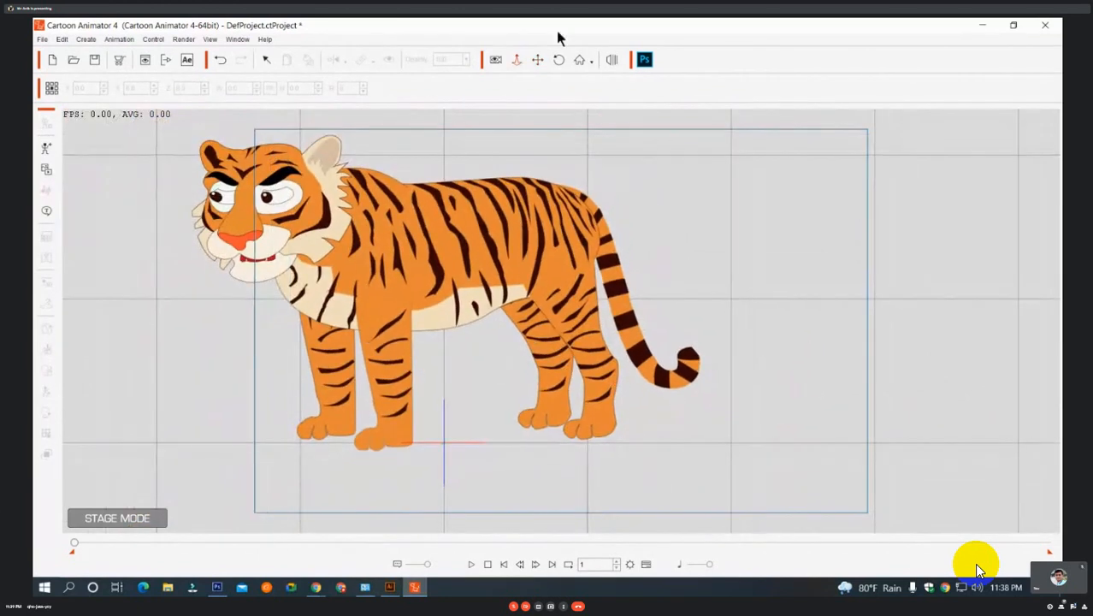
click(538, 60)
drag(496, 247, 638, 254)
Try bending the back-left leg backward and forward by its BLShank bone in the Motion Key Editor, and undo the pose.
click(638, 255)
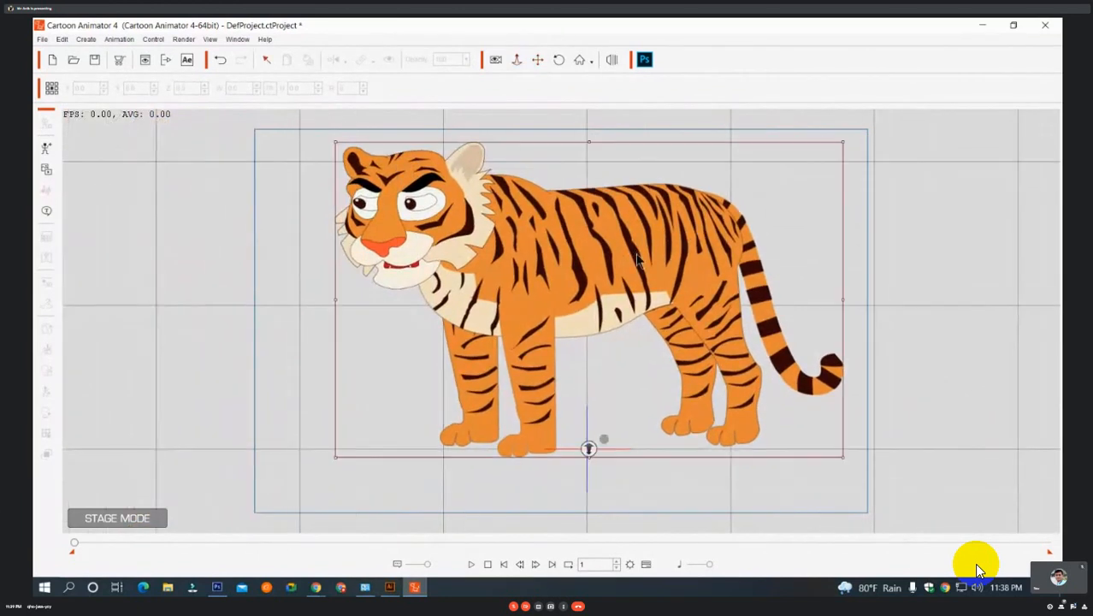
right_click(638, 255)
click(685, 290)
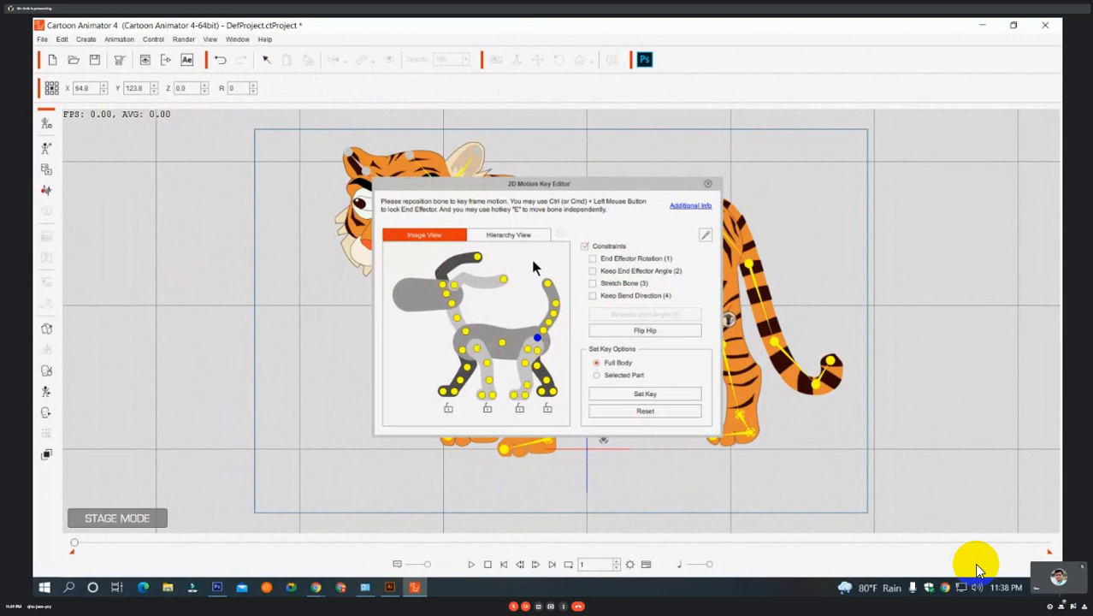
drag(459, 184, 866, 77)
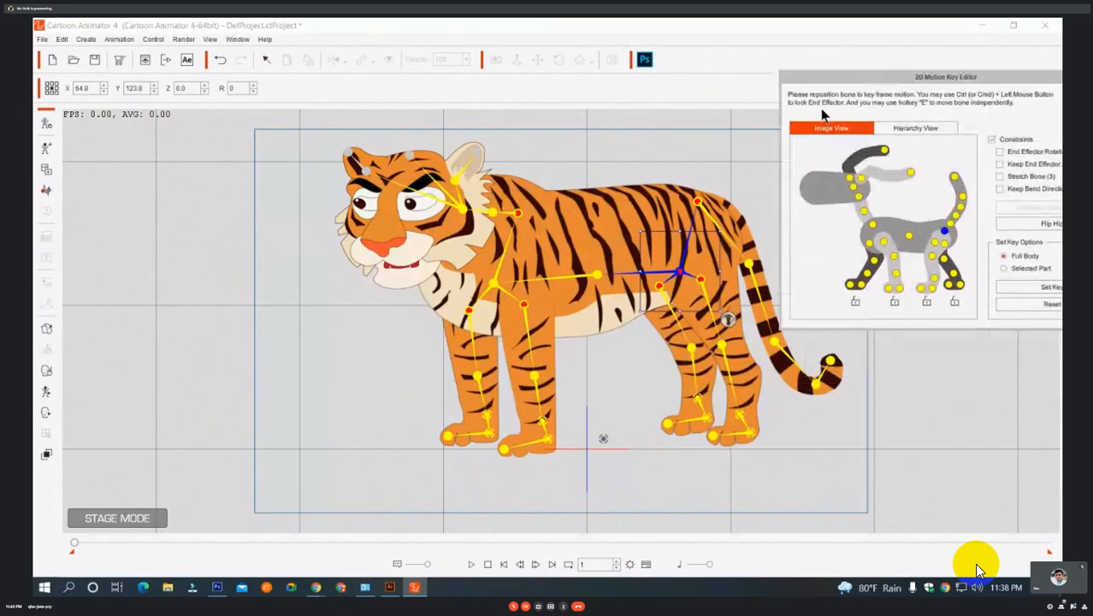
click(934, 244)
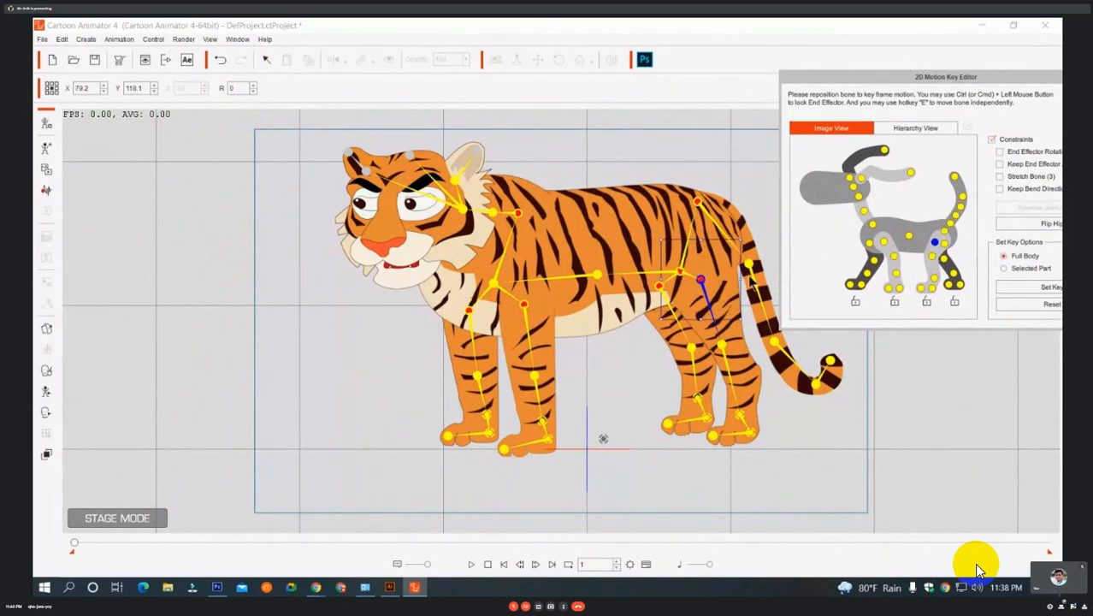
mouse_move(749, 235)
mouse_down()
mouse_move(764, 257)
mouse_move(759, 227)
mouse_move(749, 234)
mouse_up()
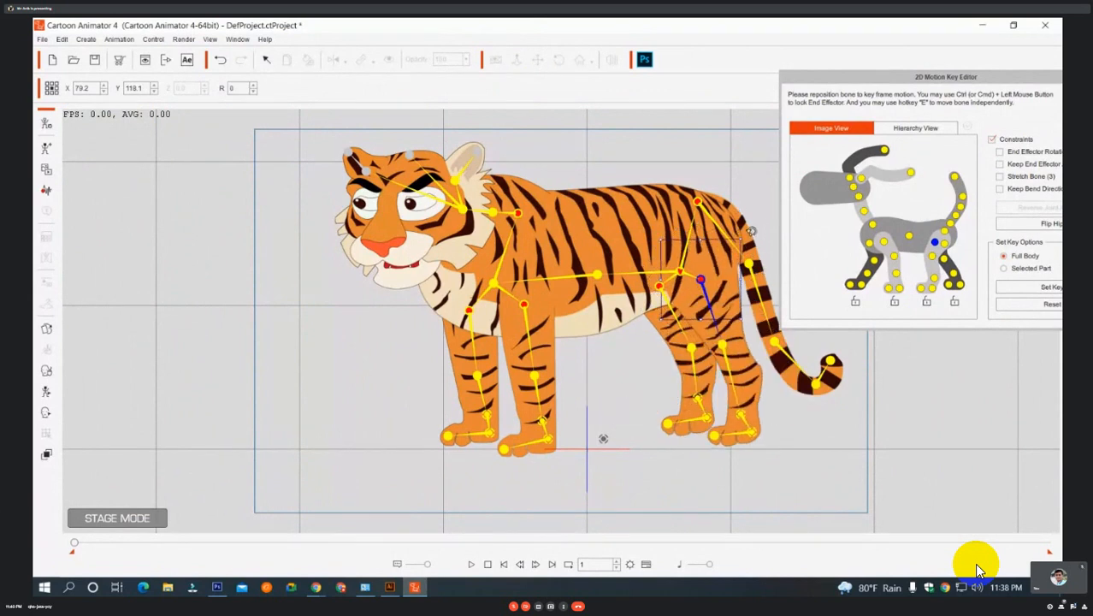
click(934, 278)
drag(742, 417, 793, 372)
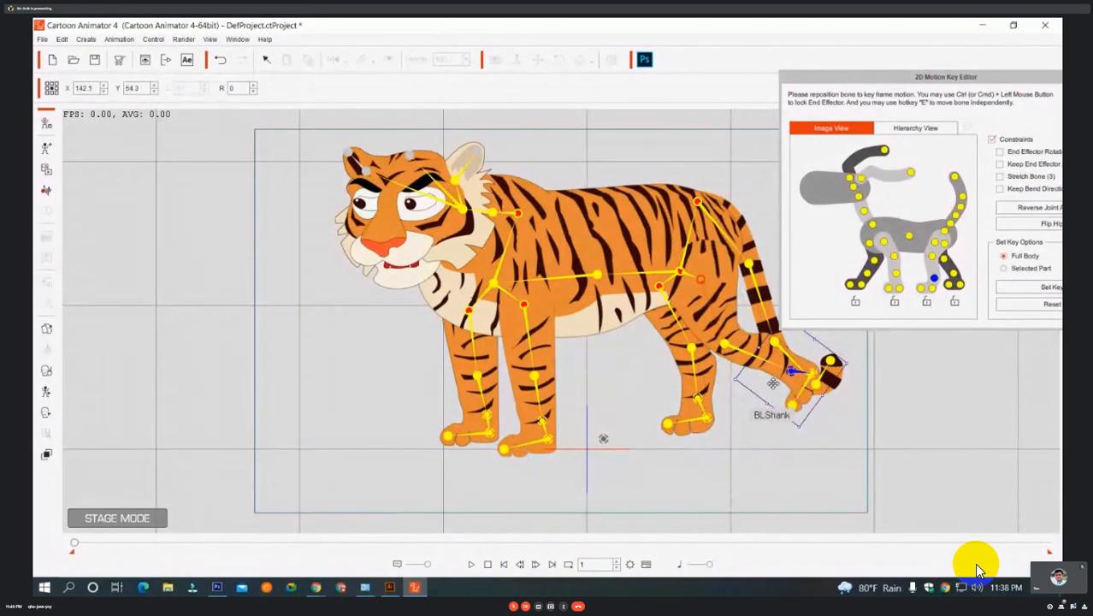
drag(773, 385, 622, 395)
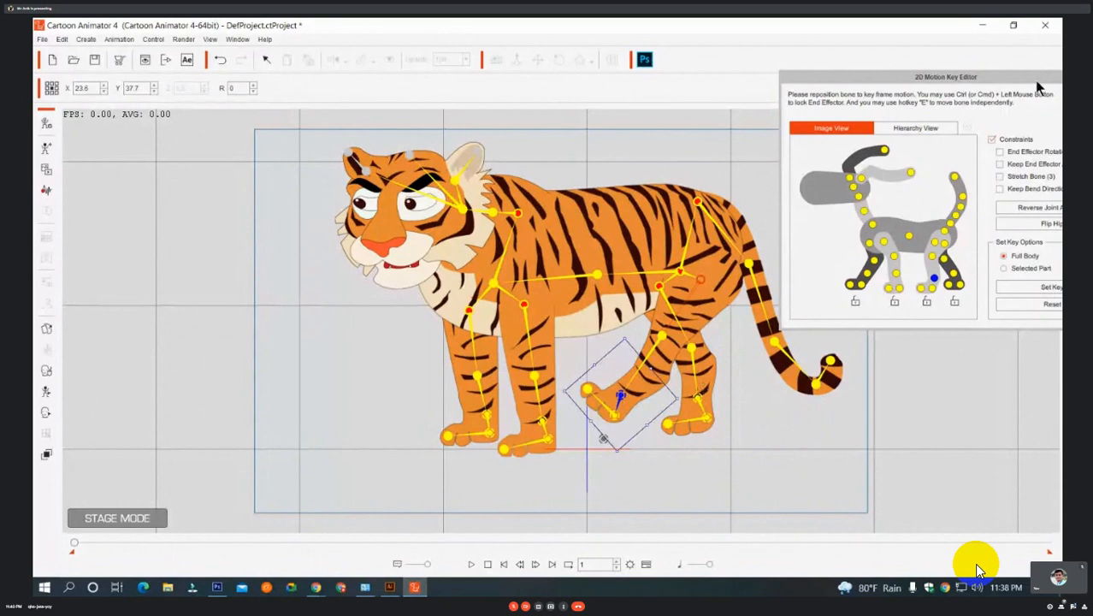
click(744, 162)
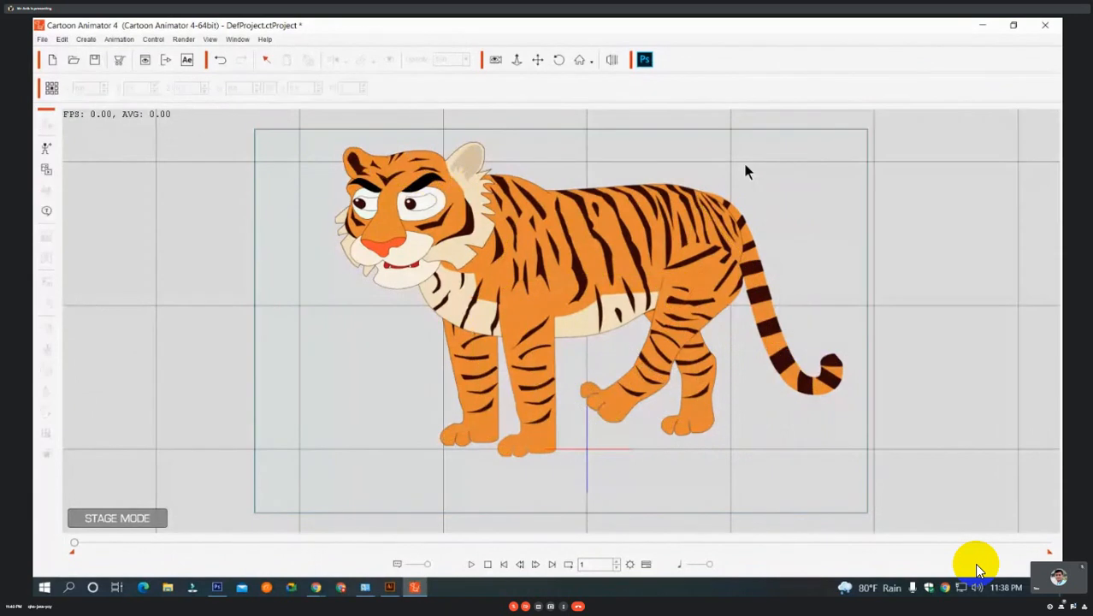
key(ctrl+z)
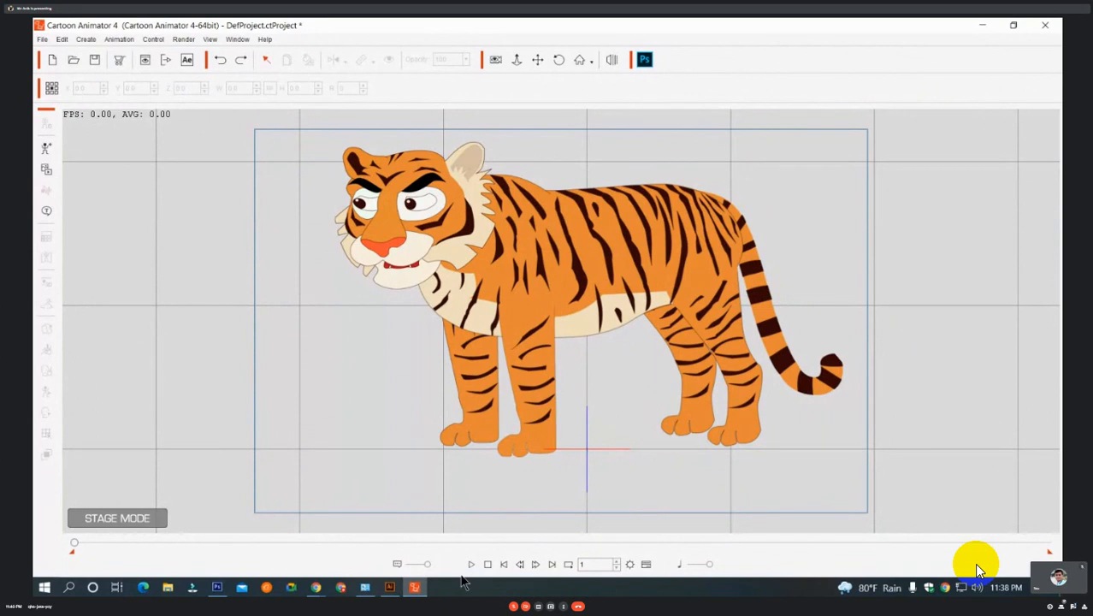
Show the timeline and open the tiger's Motion Key Editor at frame 20.
key(F3)
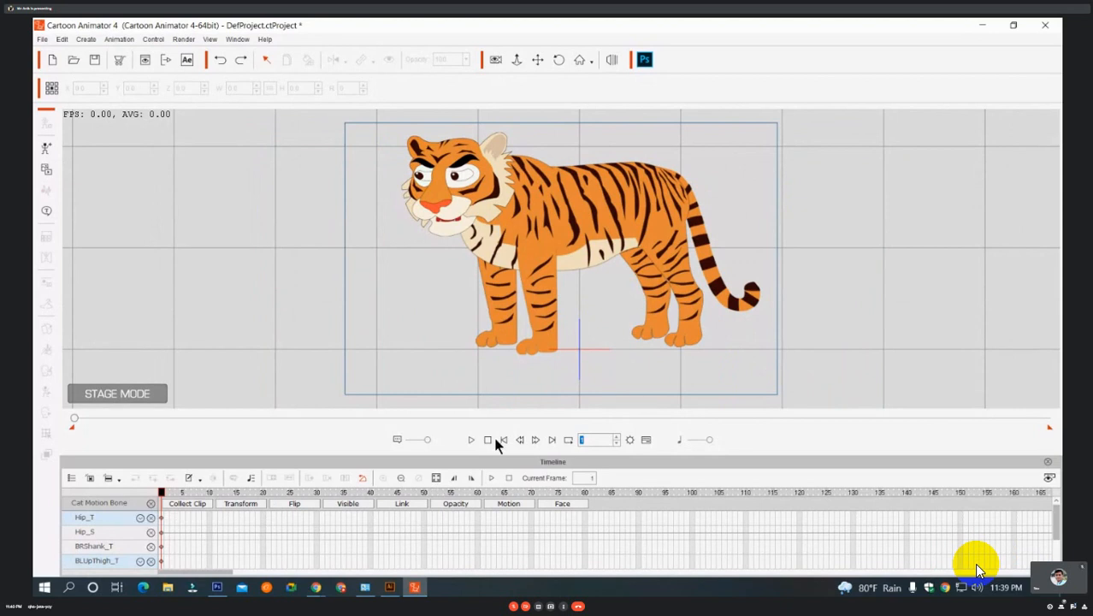
key(space)
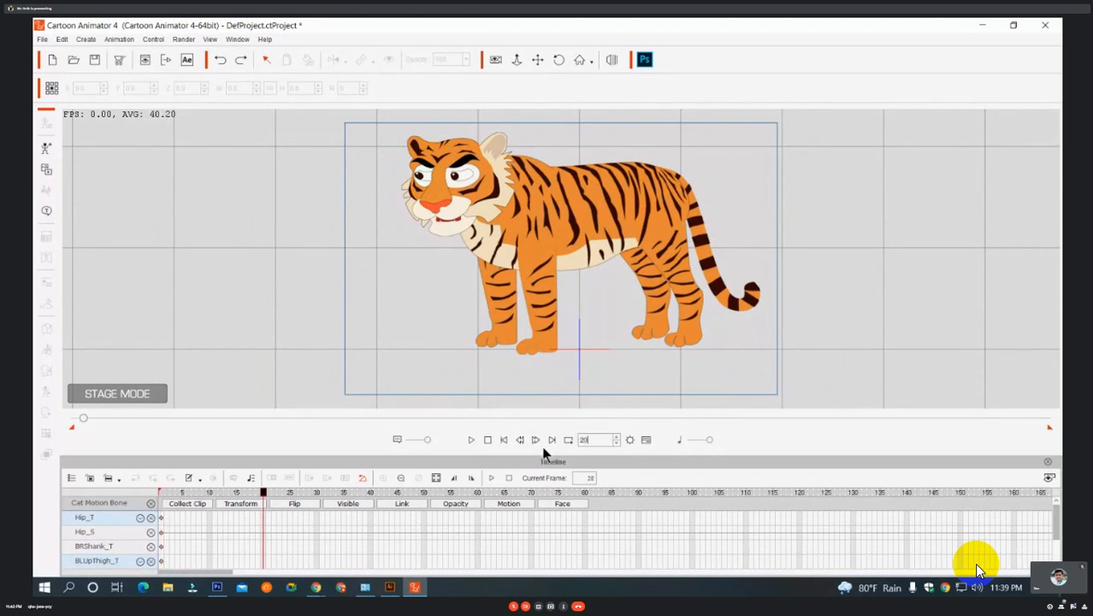
right_click(561, 262)
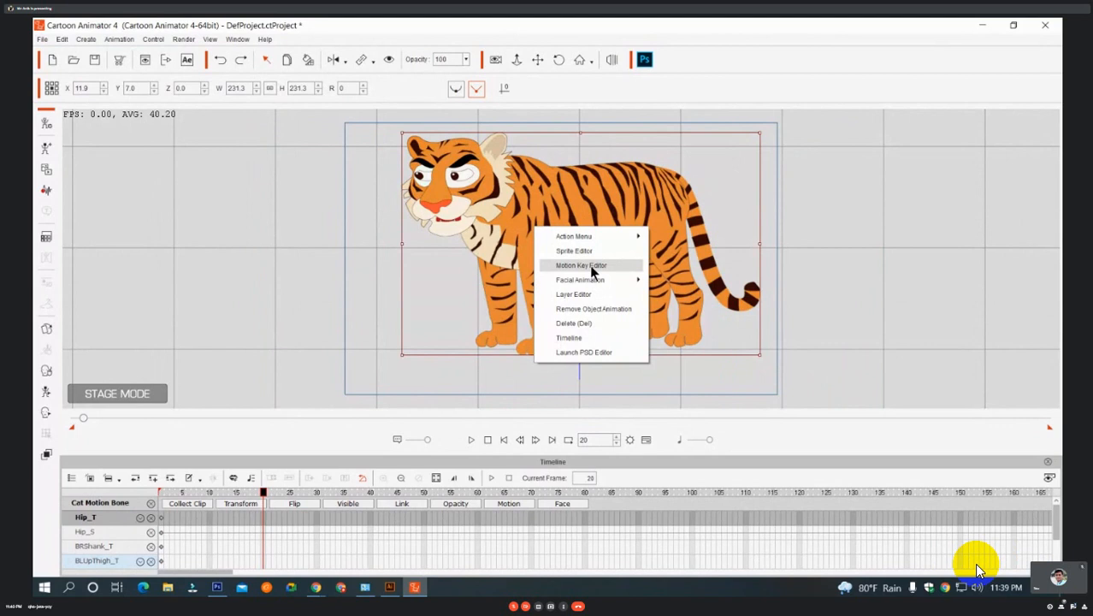
click(590, 266)
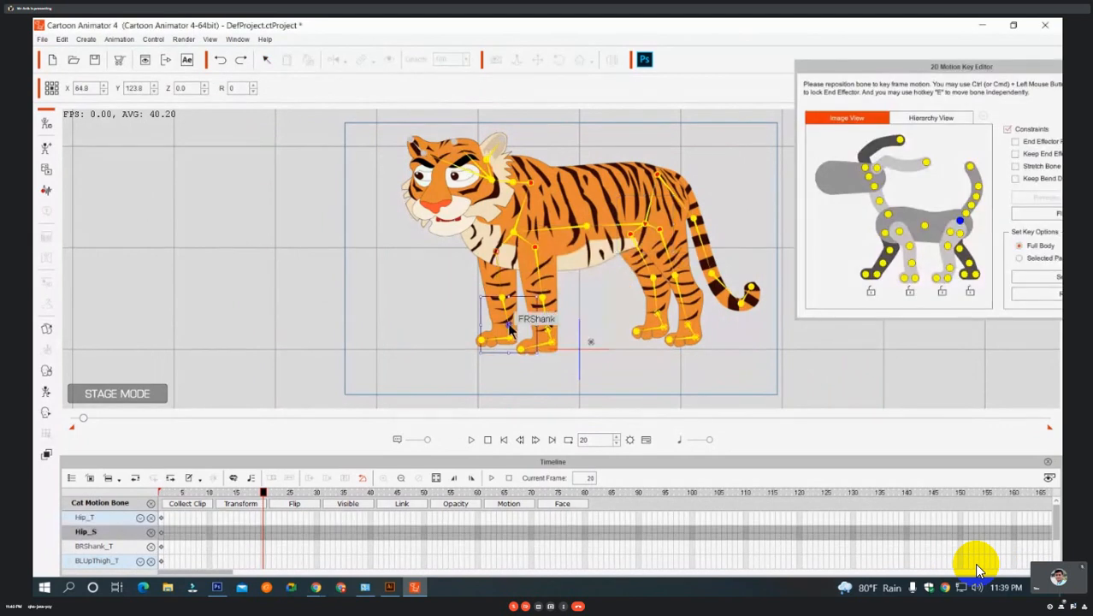
Key a walking pose at frame 20 with the front-left and back-left legs swung forward and both right legs swung backward.
drag(509, 328, 564, 370)
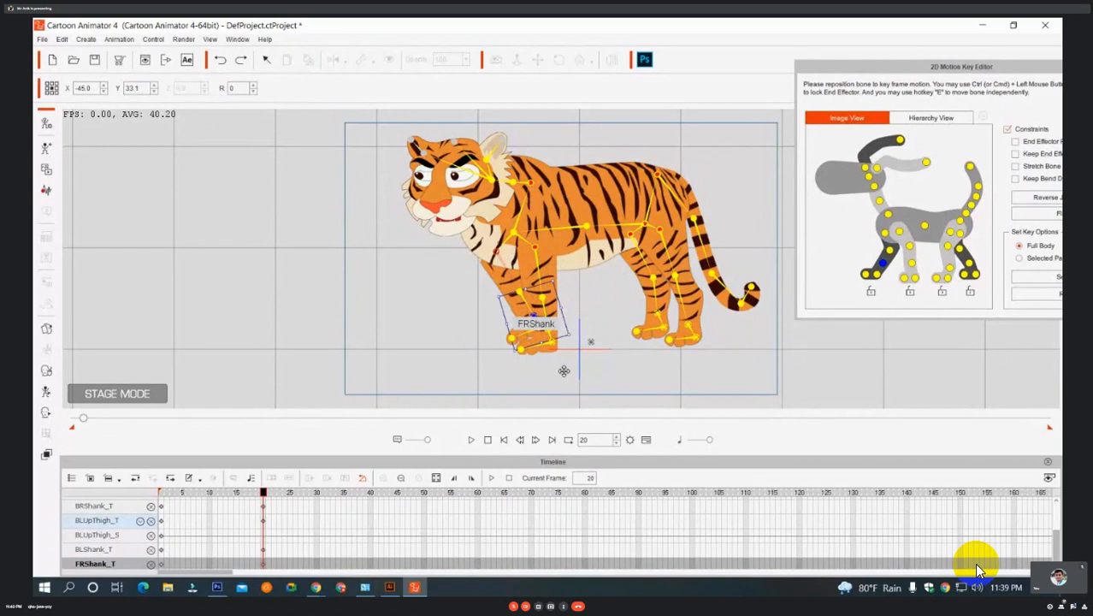
drag(551, 336, 478, 342)
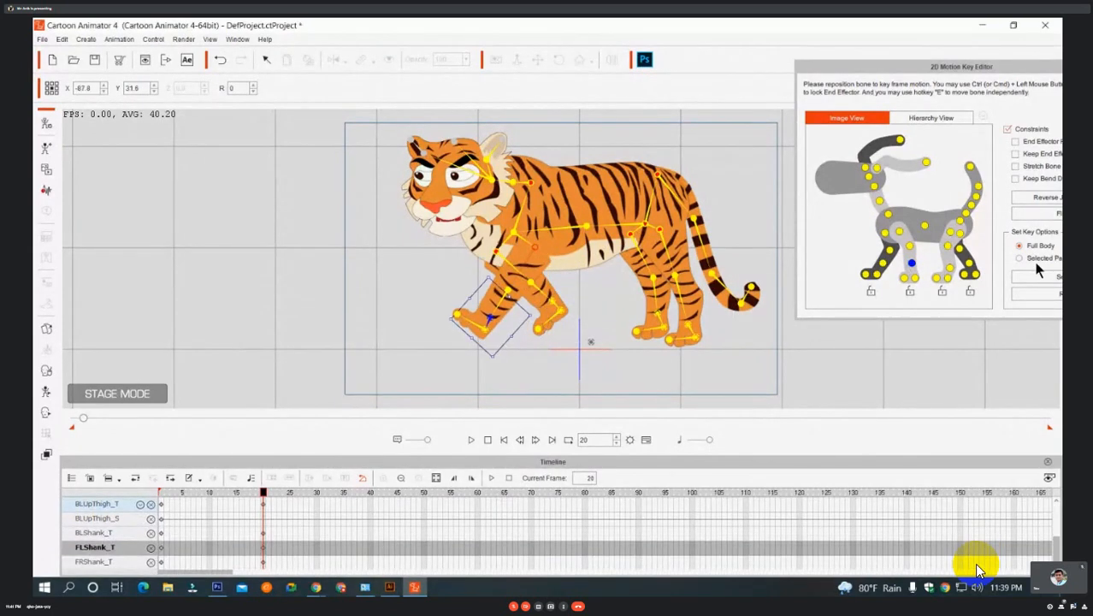
click(948, 268)
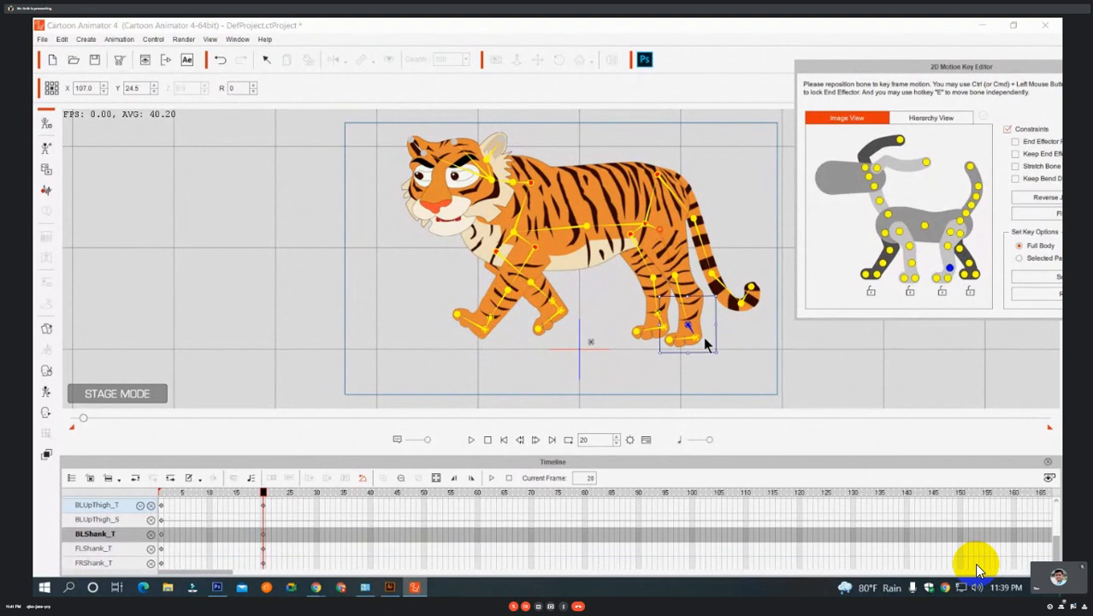
drag(689, 325, 605, 335)
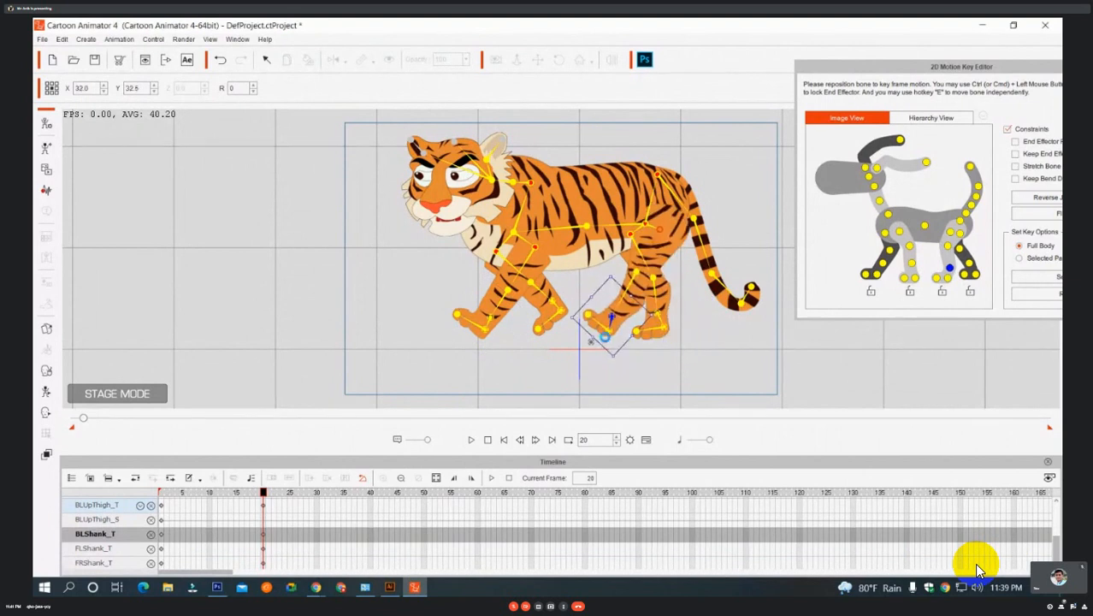
click(970, 272)
drag(680, 332, 710, 320)
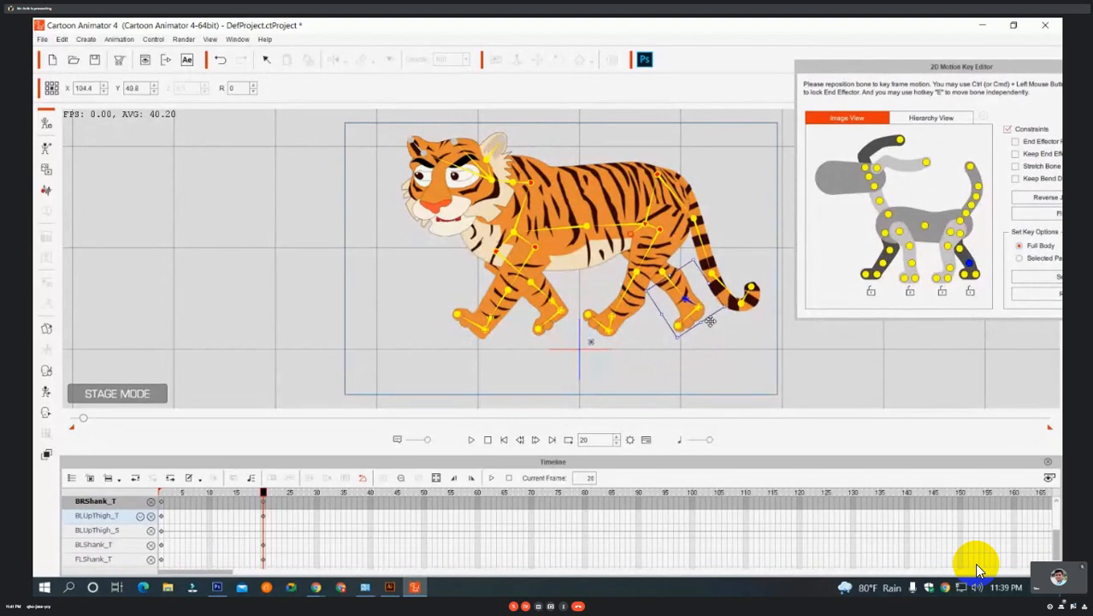
Reset the tiger to its default standing pose at frame 40, end the playback range there and turn on looping.
drag(264, 499, 369, 511)
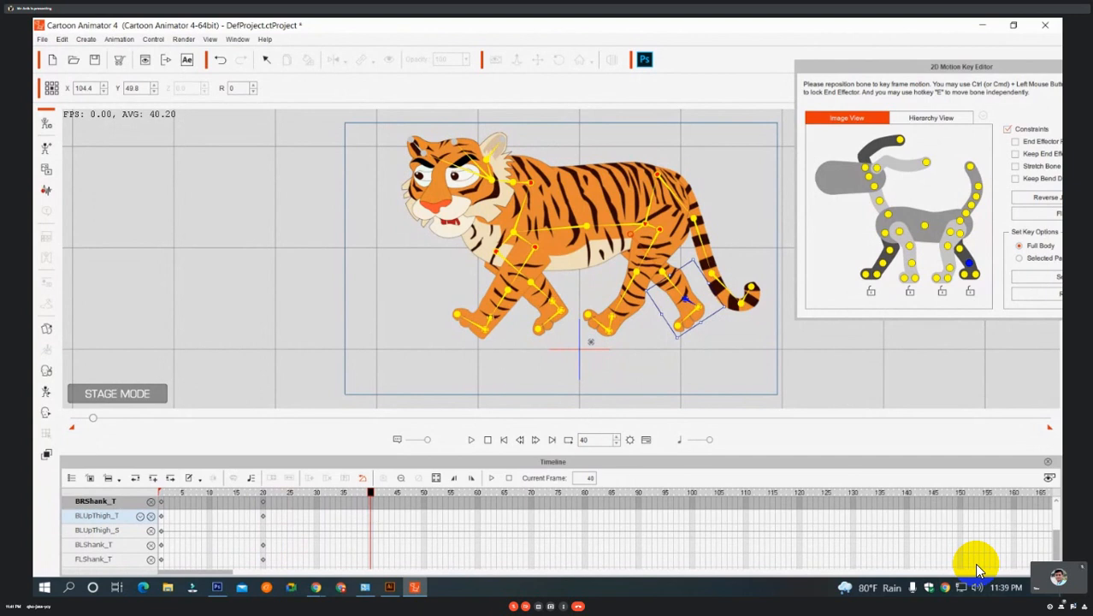
drag(962, 67, 871, 65)
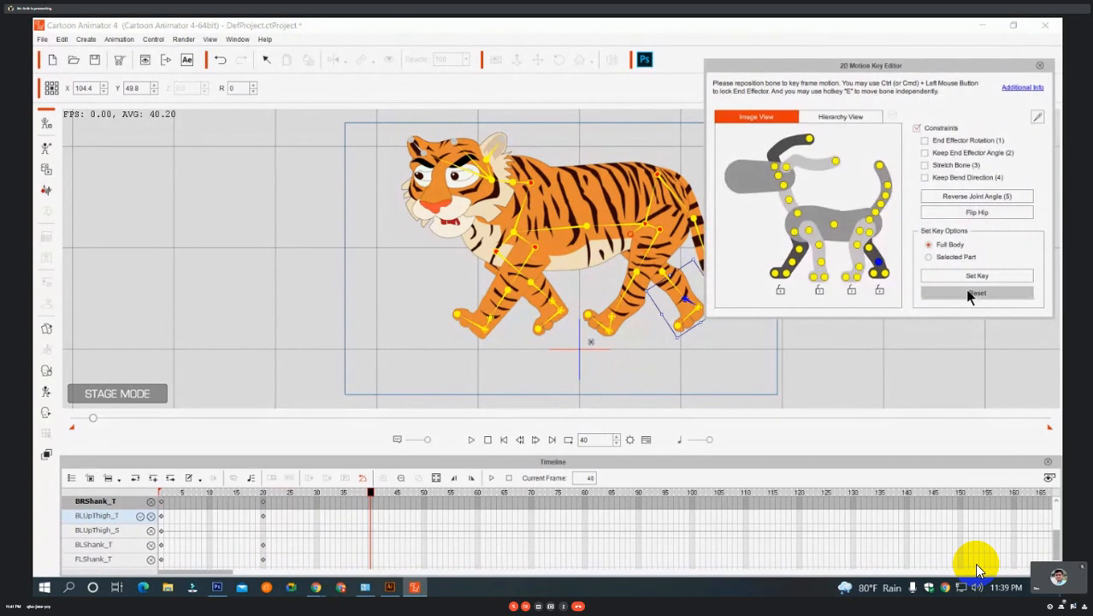
click(975, 292)
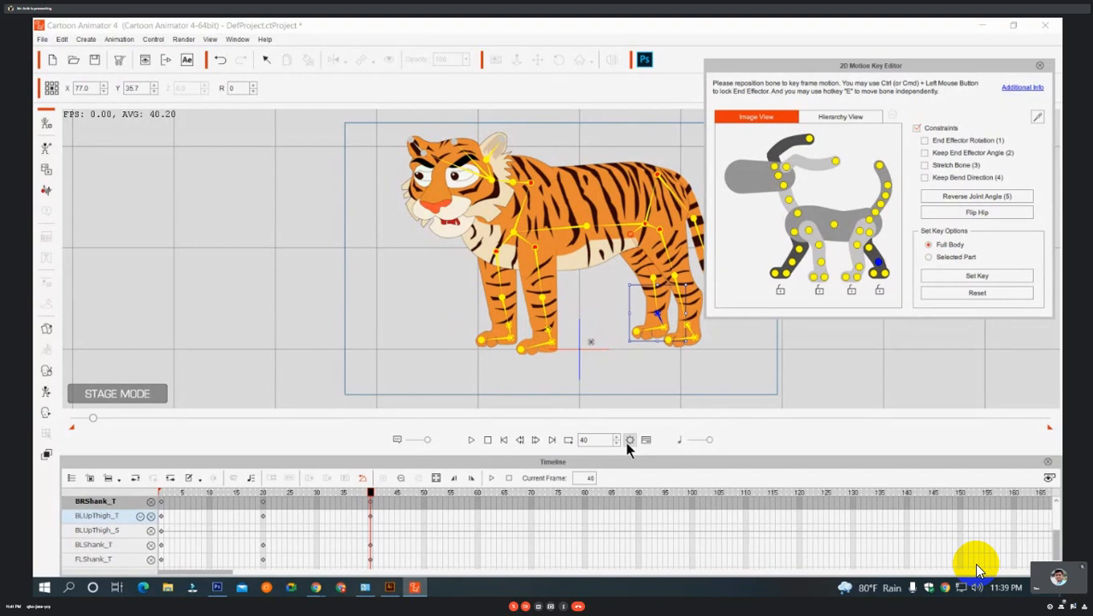
mouse_move(1049, 427)
mouse_down()
mouse_move(357, 455)
mouse_move(88, 432)
mouse_move(96, 437)
mouse_up()
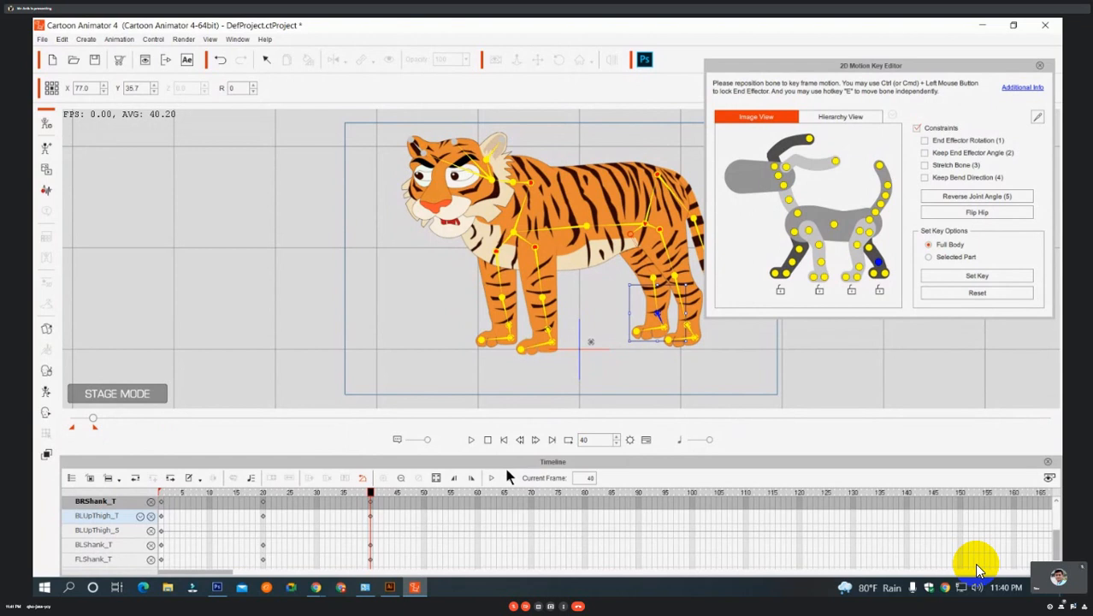
click(570, 443)
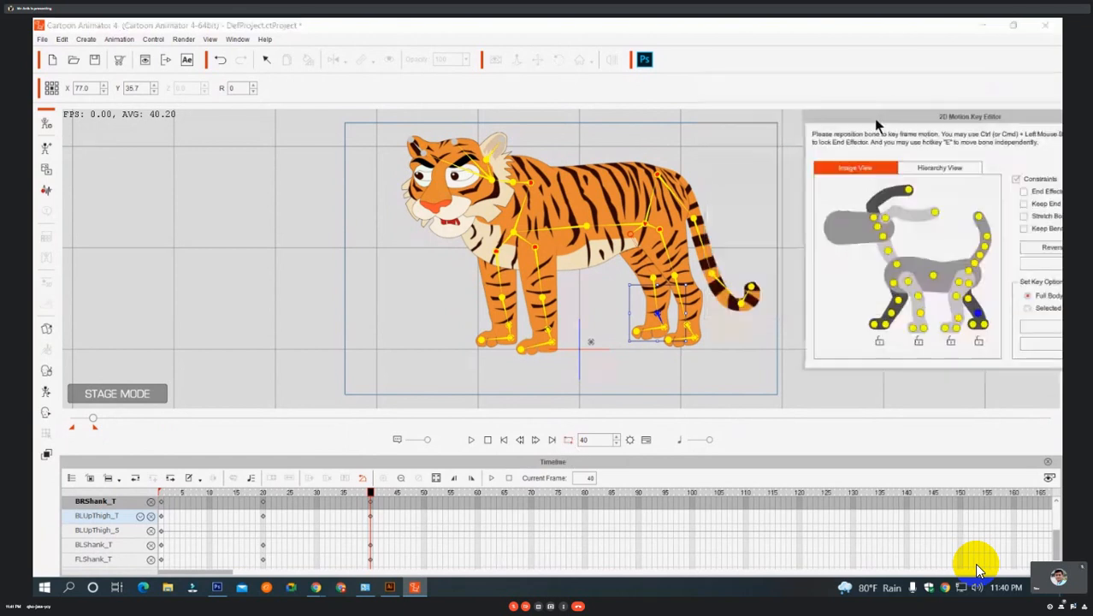
At frame 20, rotate the front-left shank to 344, front-right foot to 18 and back-left shank to 341, and play back the walk.
double_click(263, 502)
drag(492, 318, 491, 318)
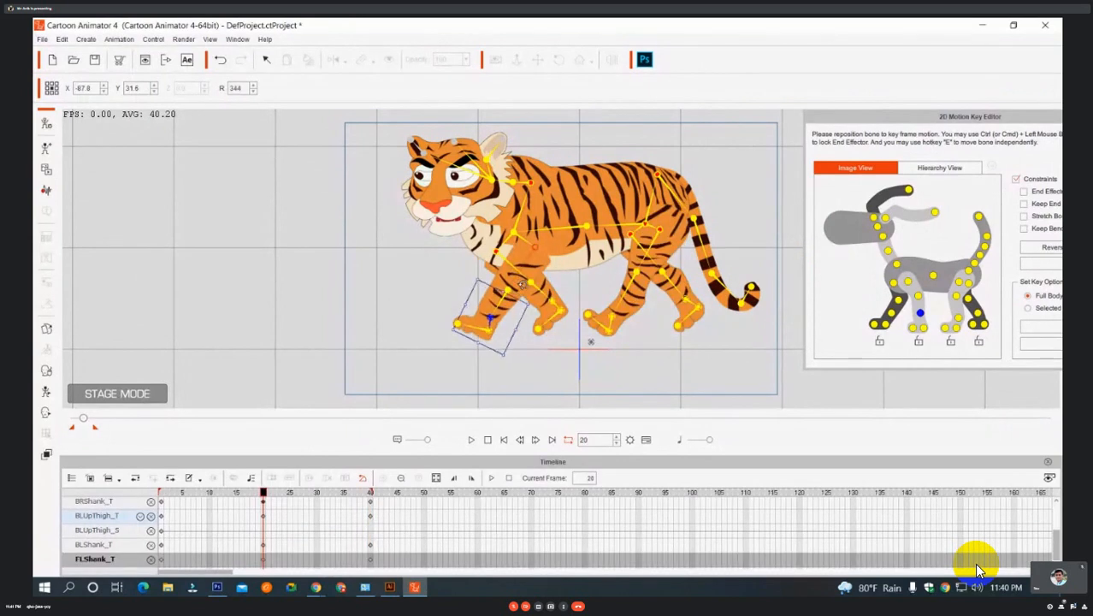
click(561, 312)
mouse_move(590, 292)
mouse_down()
mouse_move(581, 278)
mouse_move(589, 292)
mouse_up()
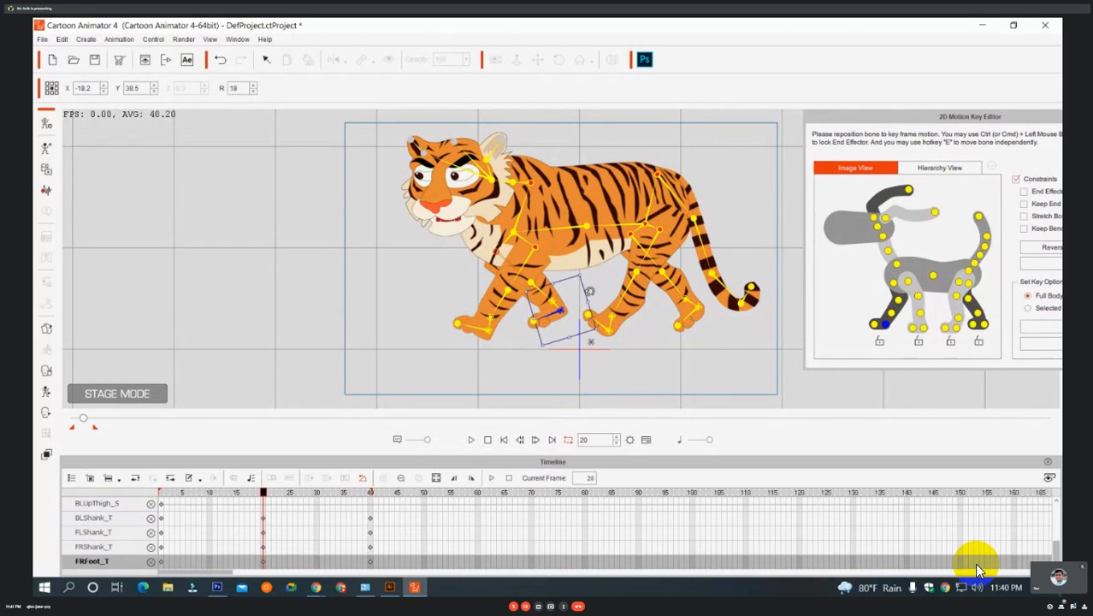
click(612, 321)
drag(621, 272, 604, 266)
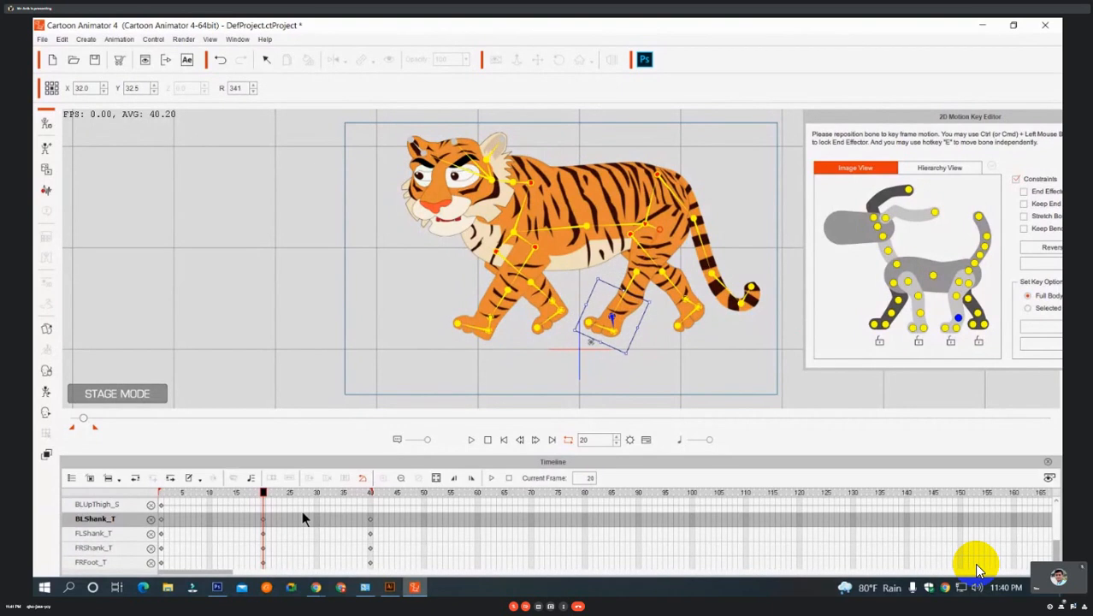
click(471, 440)
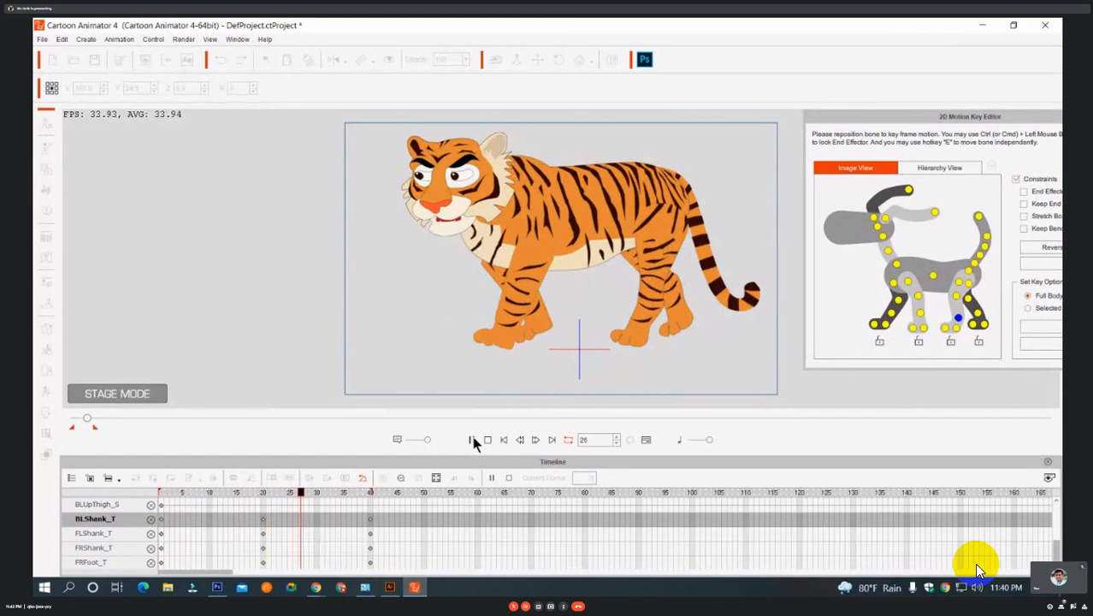
click(472, 439)
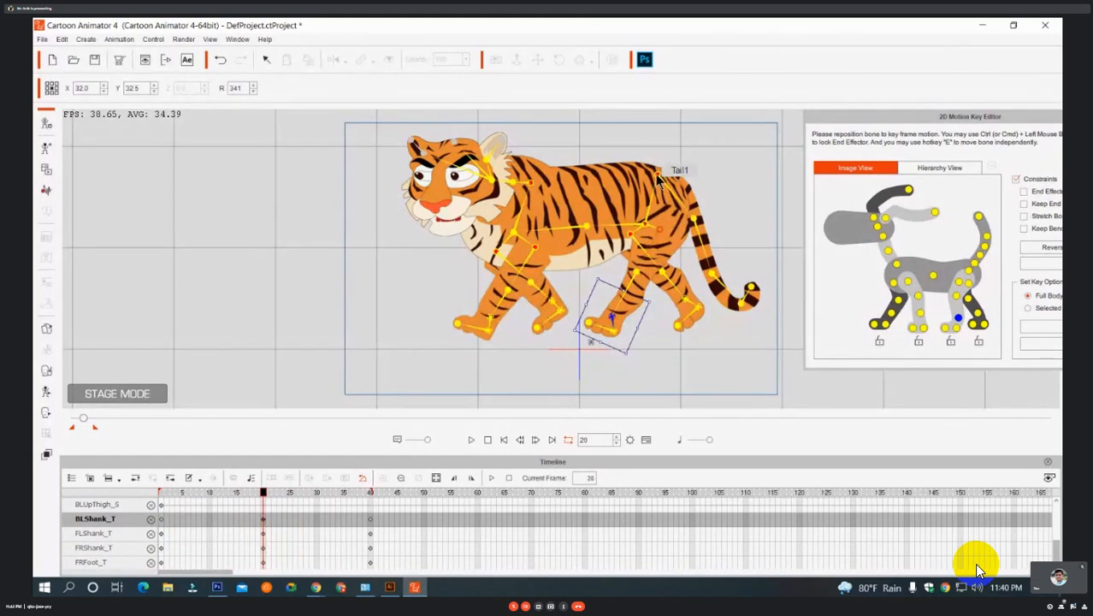
Swing the tail outward at frame 20 by its Tail1 and Tail_Nub bones, undoing the excess movement.
drag(691, 144, 684, 135)
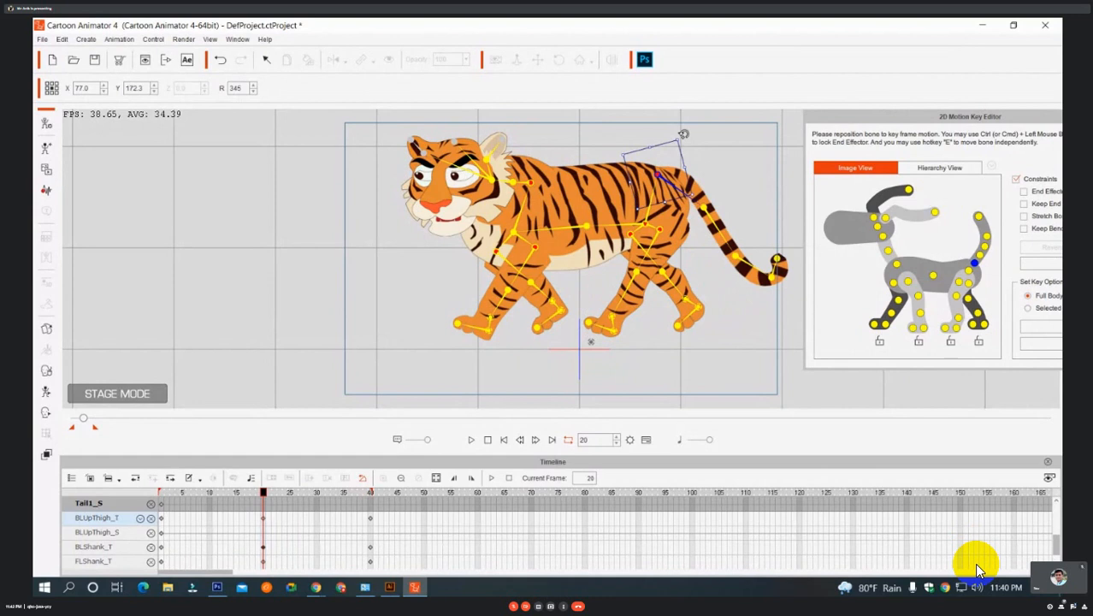
mouse_move(777, 258)
mouse_down()
mouse_move(819, 263)
mouse_move(840, 231)
mouse_move(754, 323)
mouse_move(795, 201)
mouse_move(830, 155)
mouse_move(782, 260)
mouse_up()
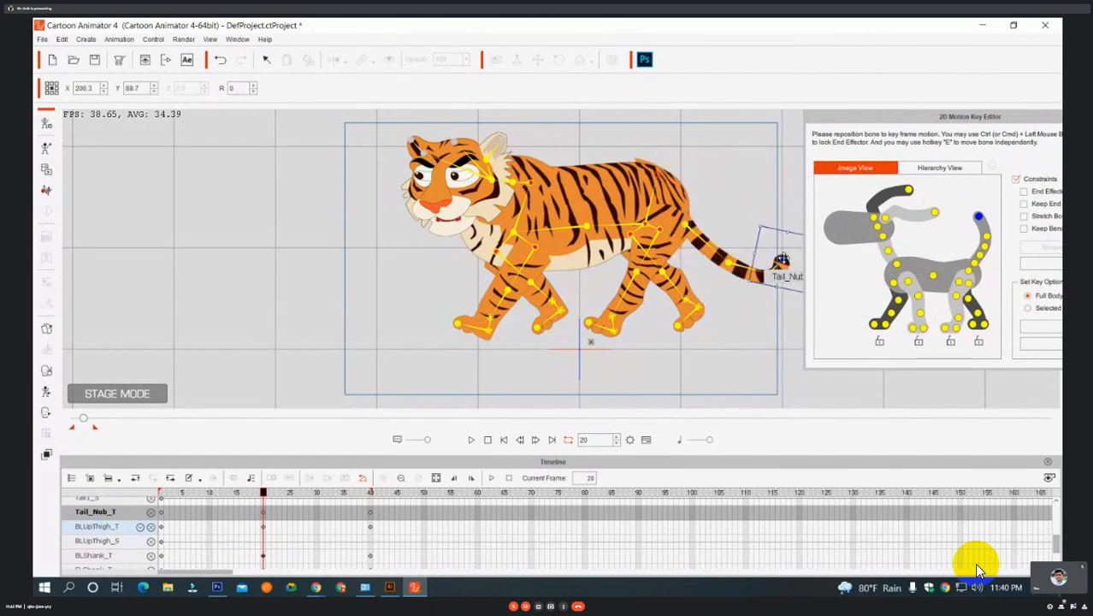
key(ctrl+z)
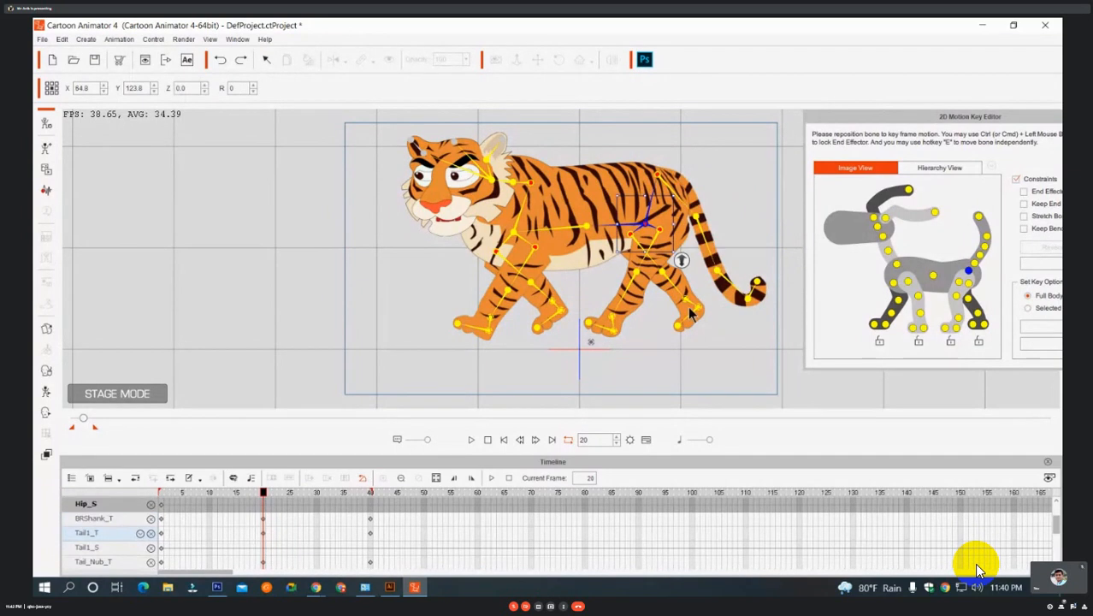
Check the Sound Modifier settings available for the project's sound clips and close them.
scroll(255, 506, down, 1)
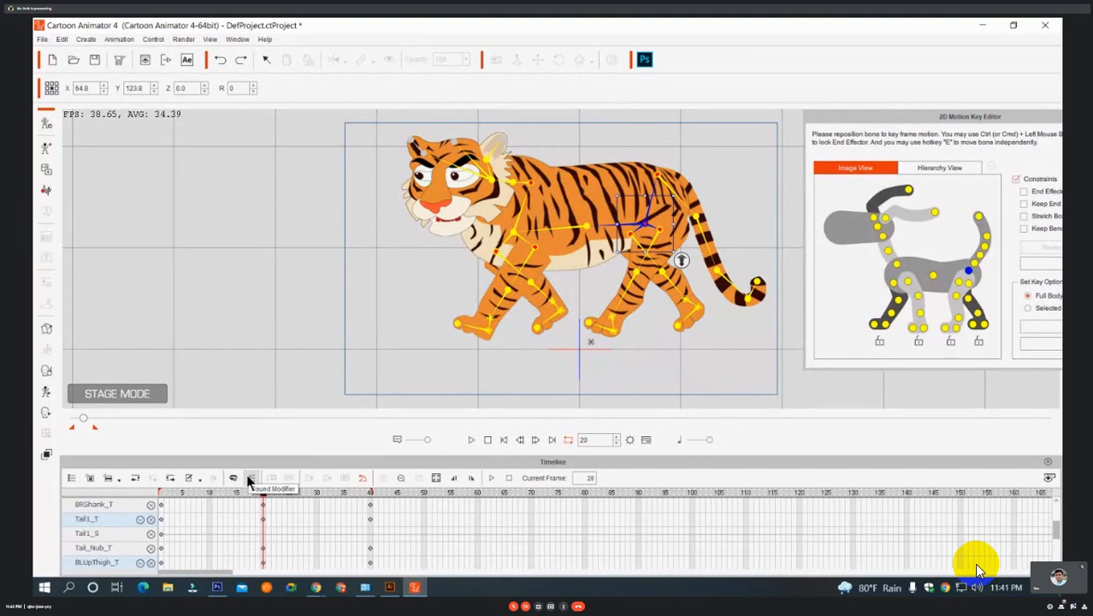
click(251, 479)
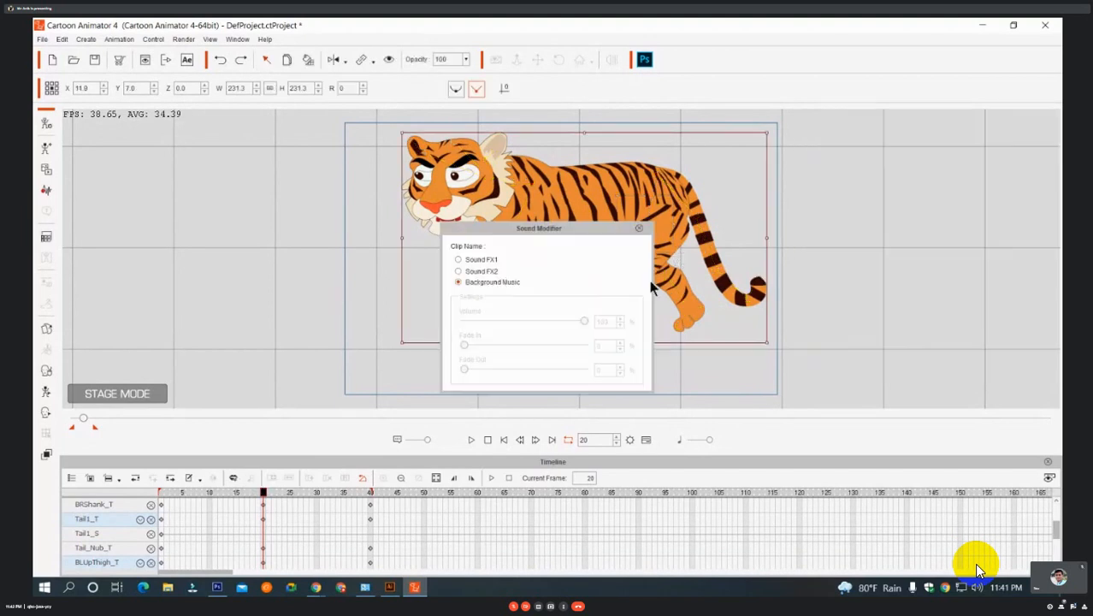
click(639, 229)
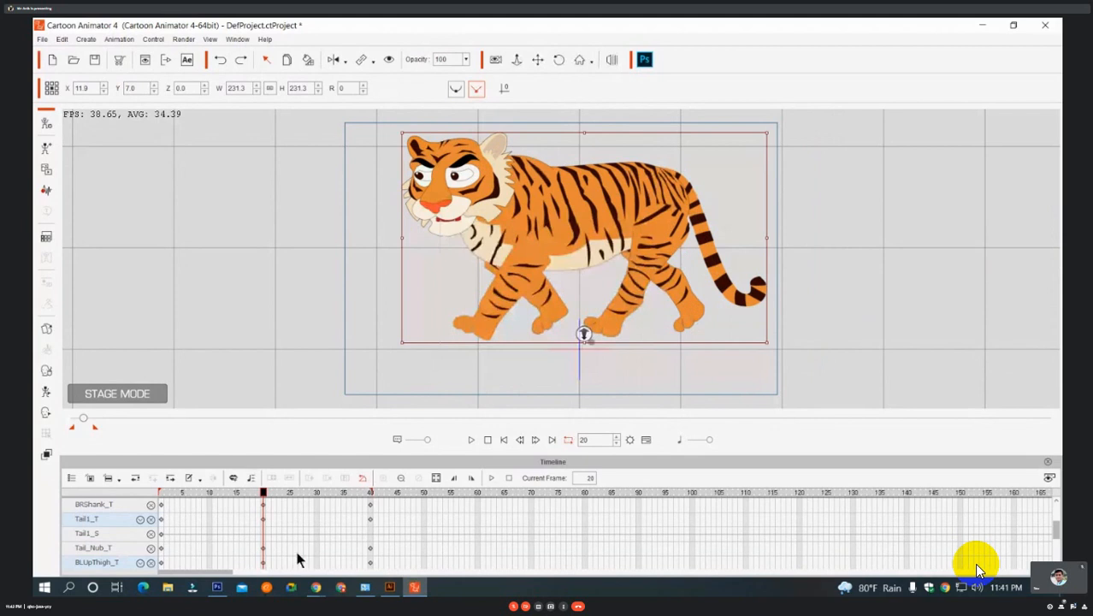
Add the Project track to the timeline and show its Sound FX1, Sound FX2 and Music tracks.
scroll(297, 553, up, 1)
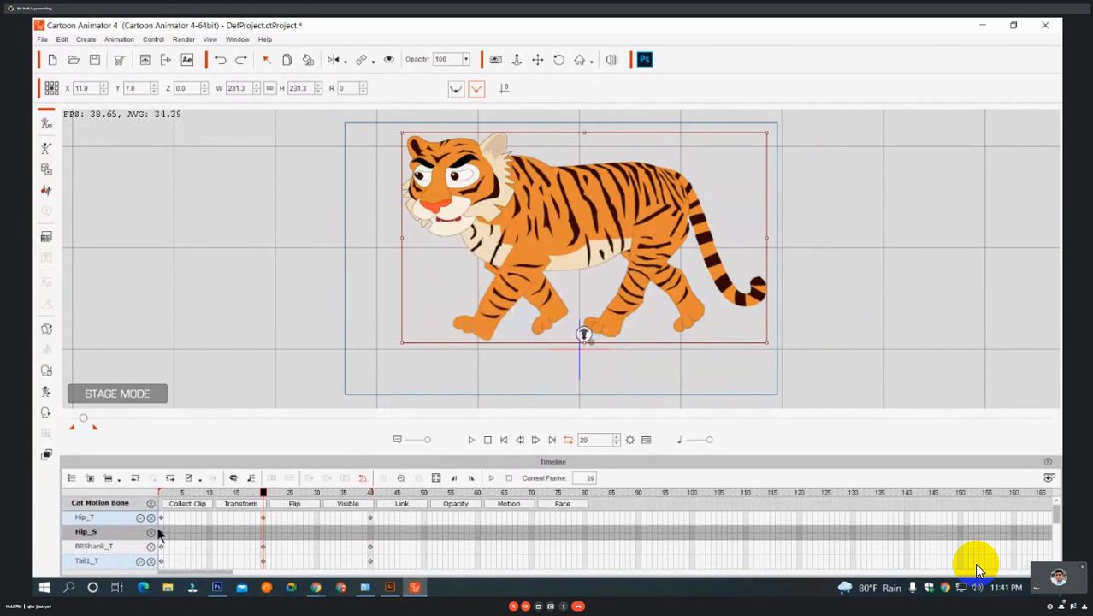
click(72, 479)
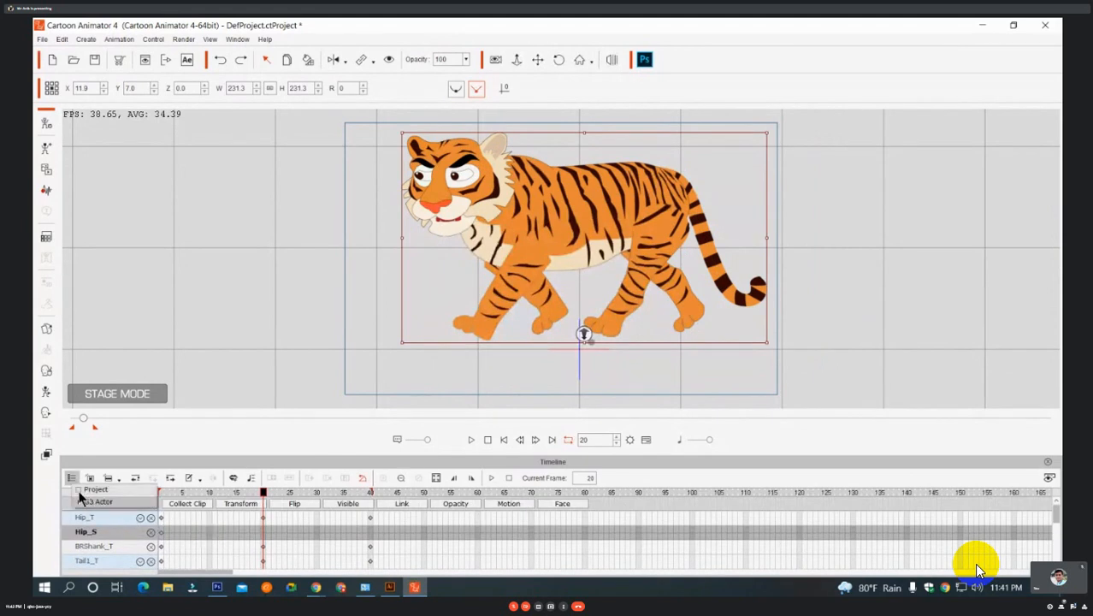
click(78, 491)
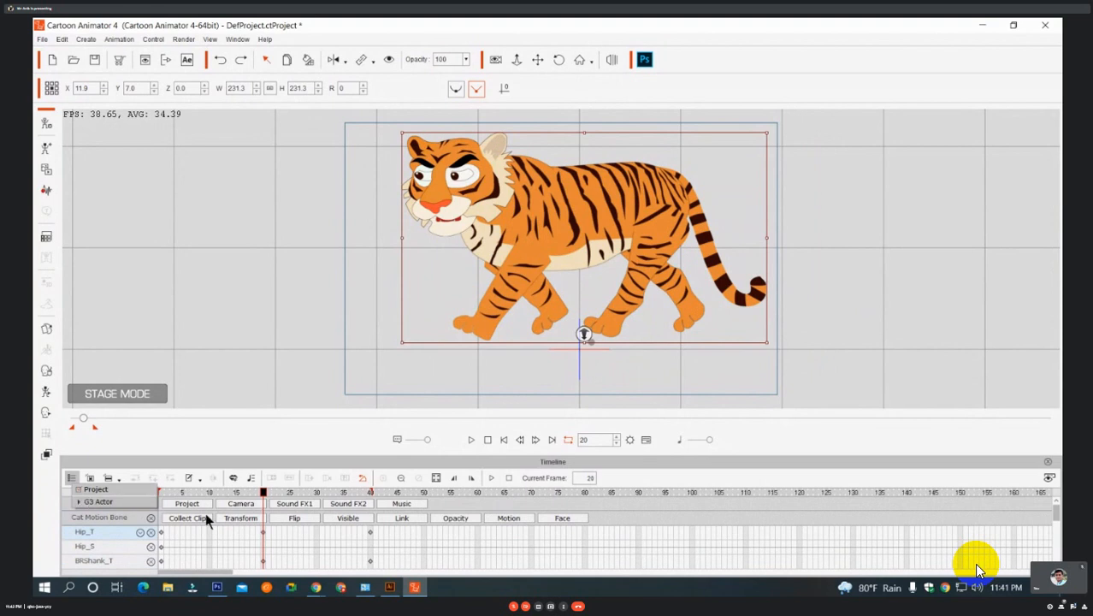
click(351, 504)
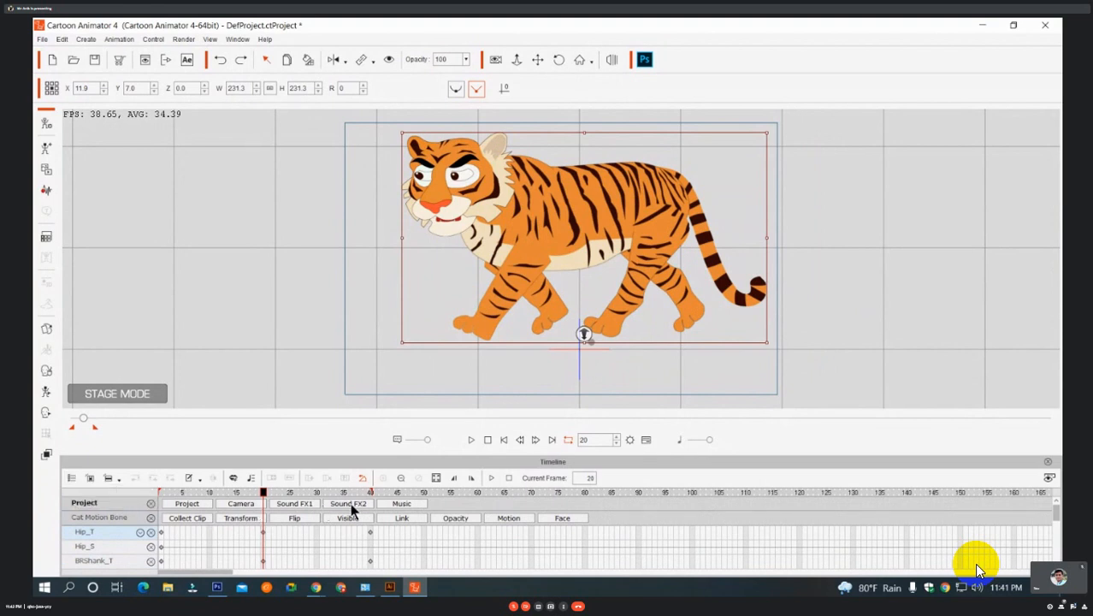
click(300, 505)
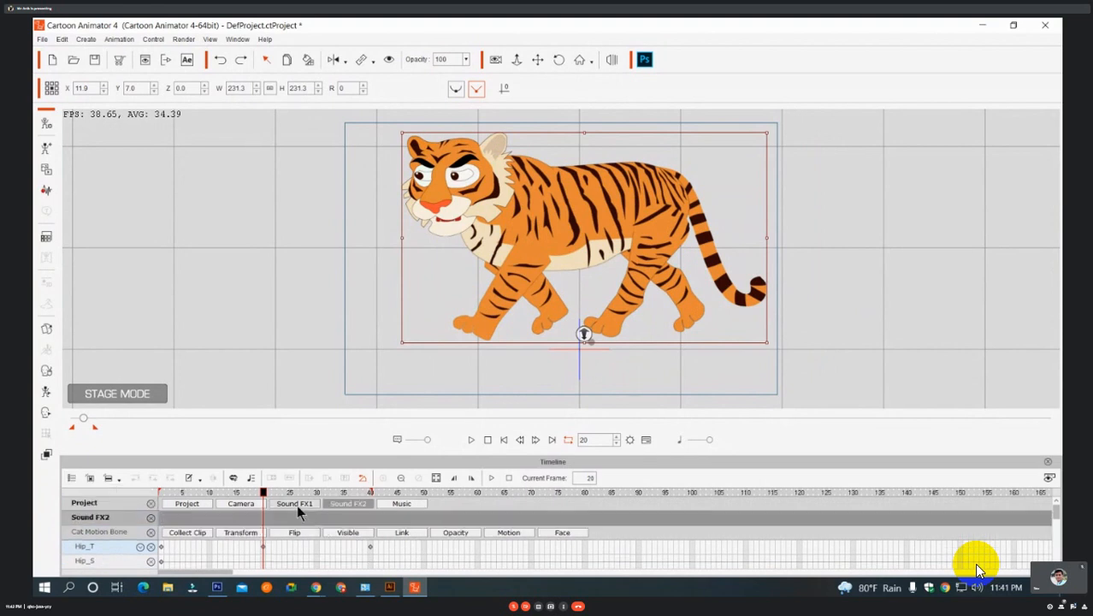
click(400, 506)
scroll(350, 537, down, 1)
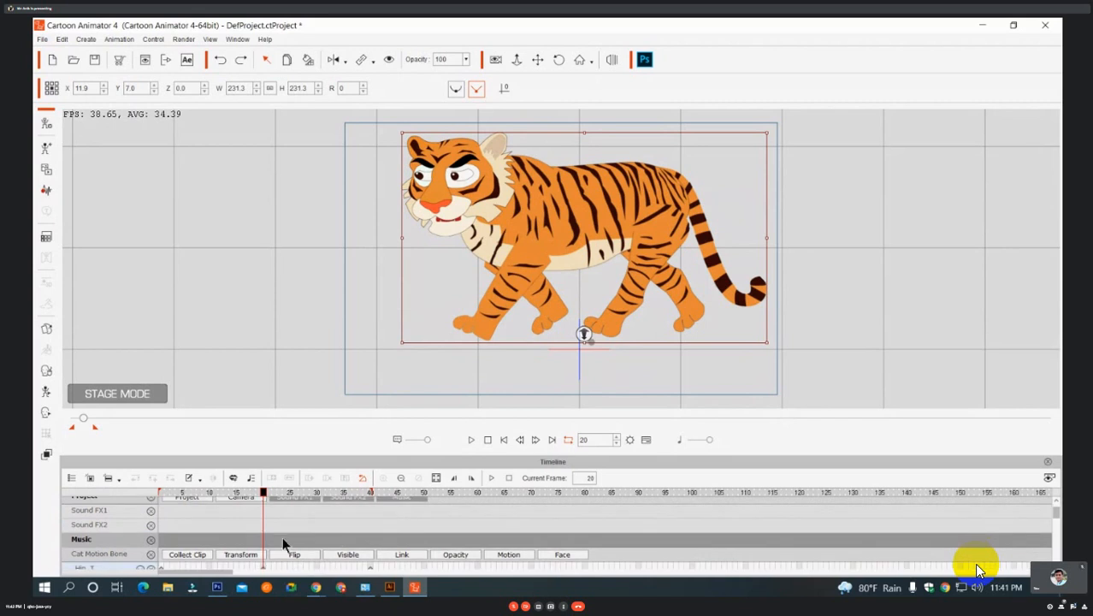
scroll(286, 545, up, 1)
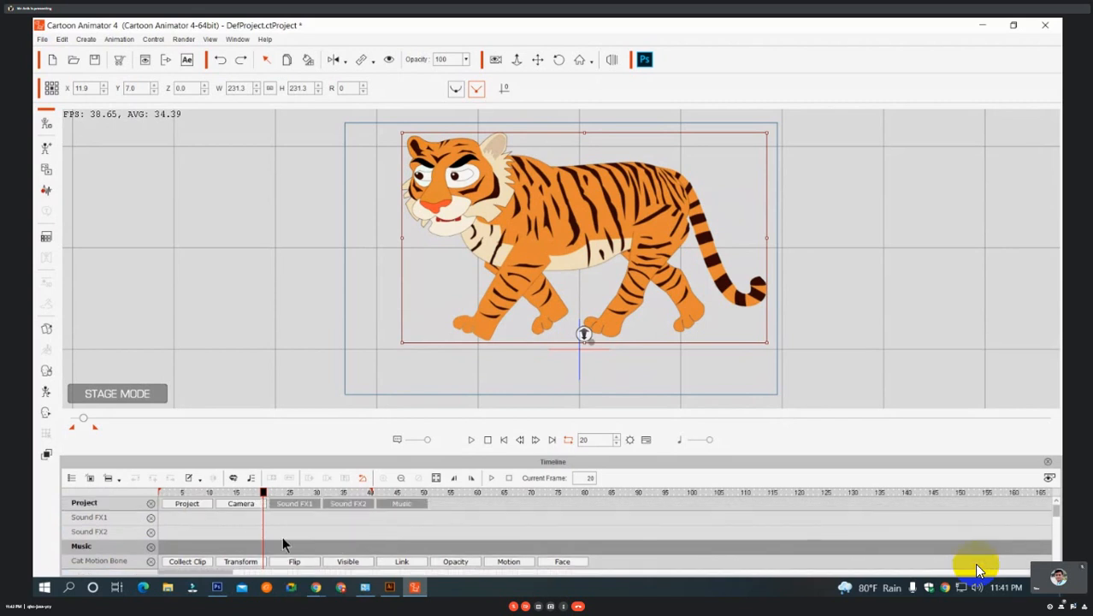
scroll(100, 522, down, 1)
click(101, 536)
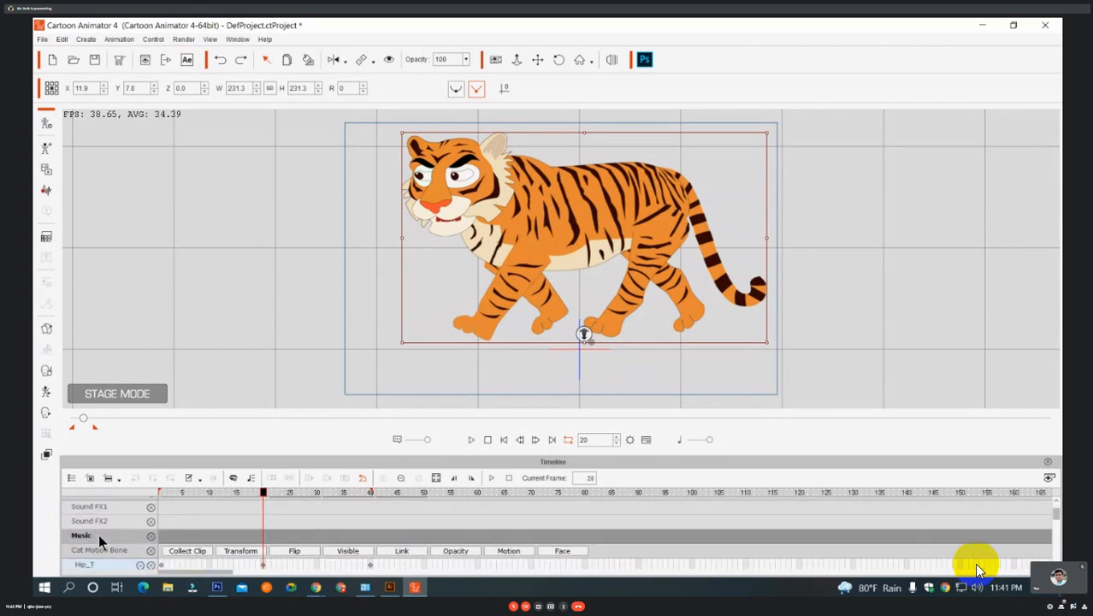
Show the Spine1 and Spine2 bone tracks under the tiger's Hip_T track in the timeline.
scroll(102, 539, down, 1)
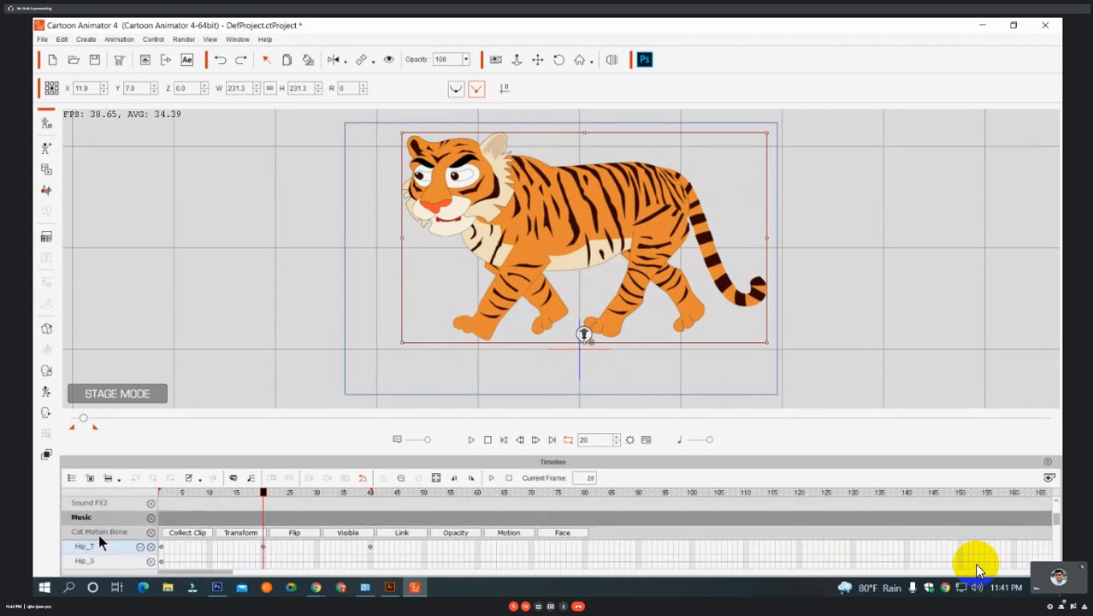
click(141, 547)
click(150, 552)
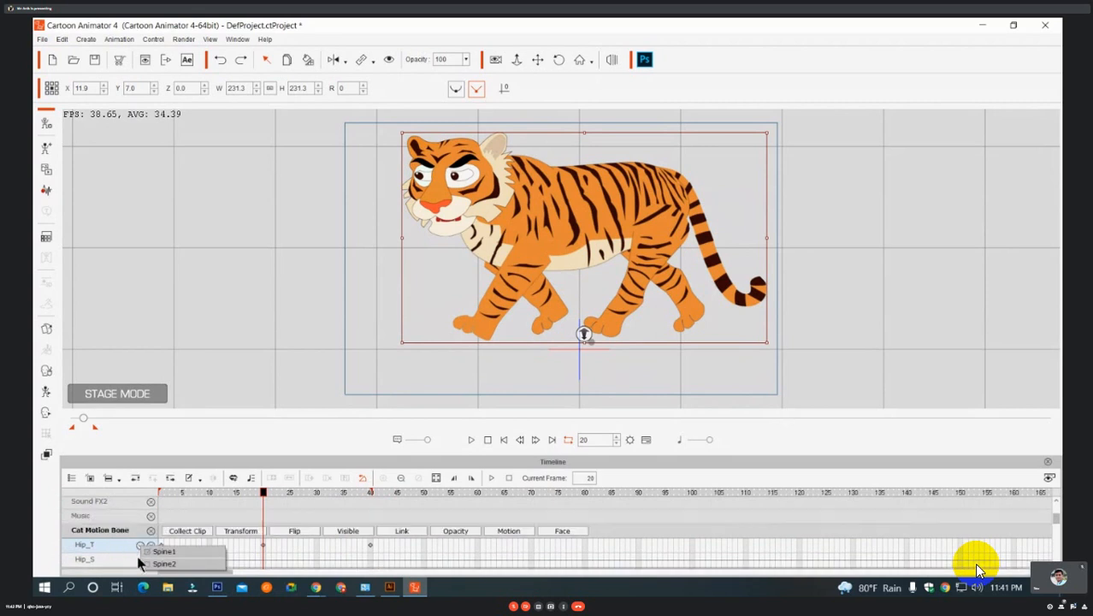
click(101, 550)
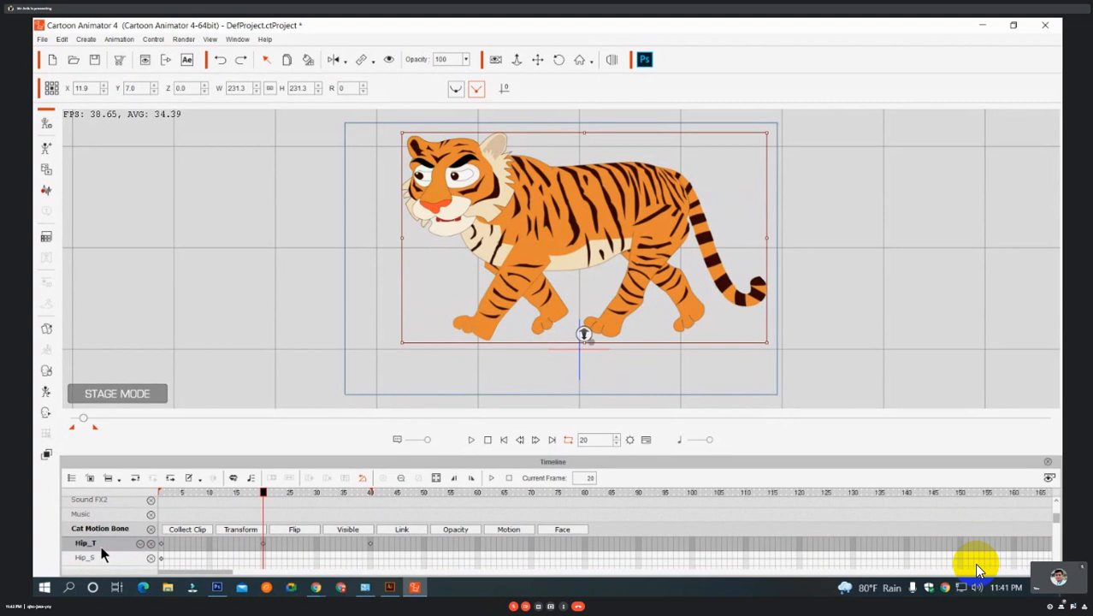
Under the BLUpThigh_T track, show the BLThigh bone track, hide BLShank and toggle BLFoot_Nub.
scroll(101, 555, down, 5)
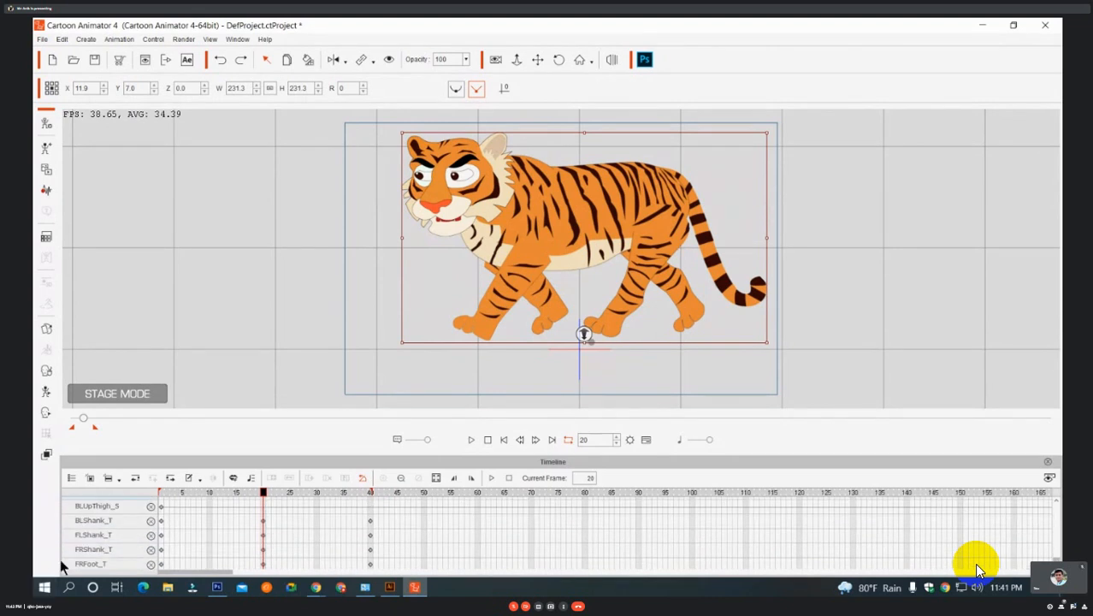
scroll(110, 558, up, 2)
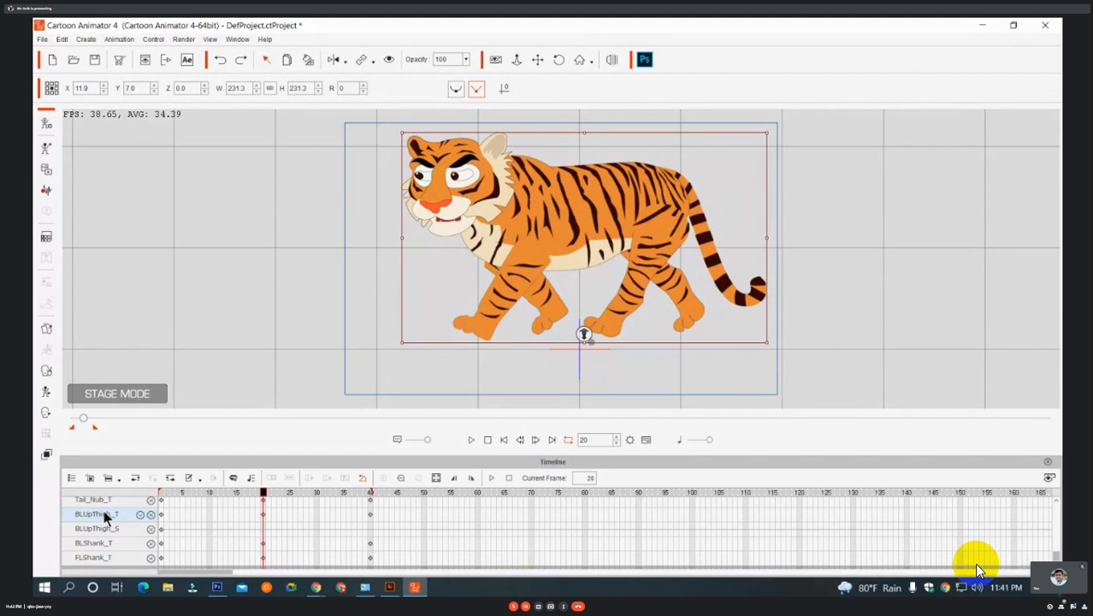
click(104, 514)
click(141, 515)
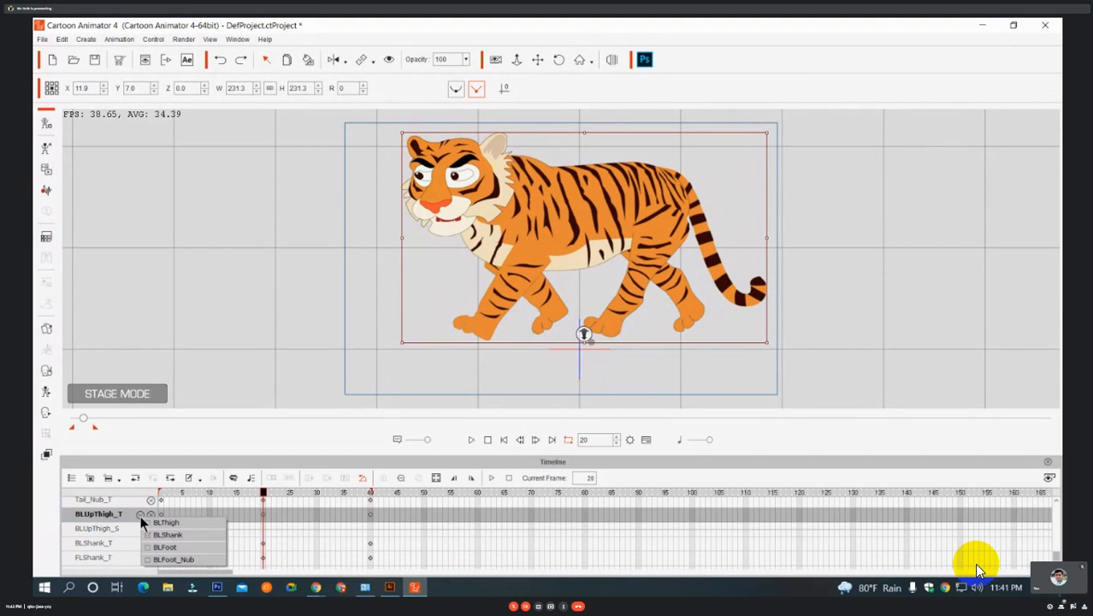
click(158, 524)
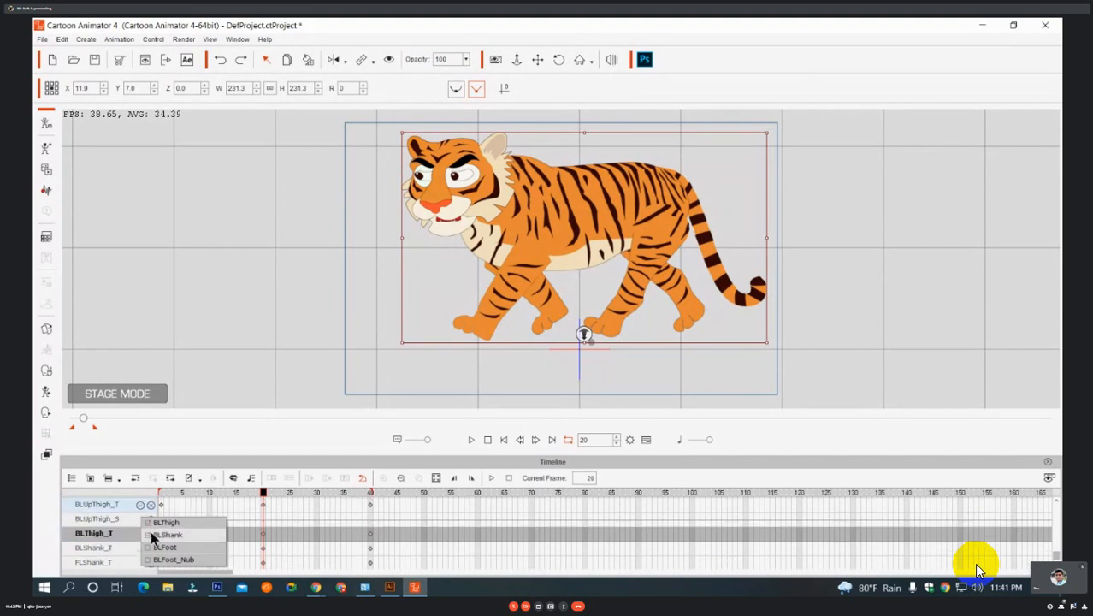
click(152, 534)
click(152, 548)
click(152, 549)
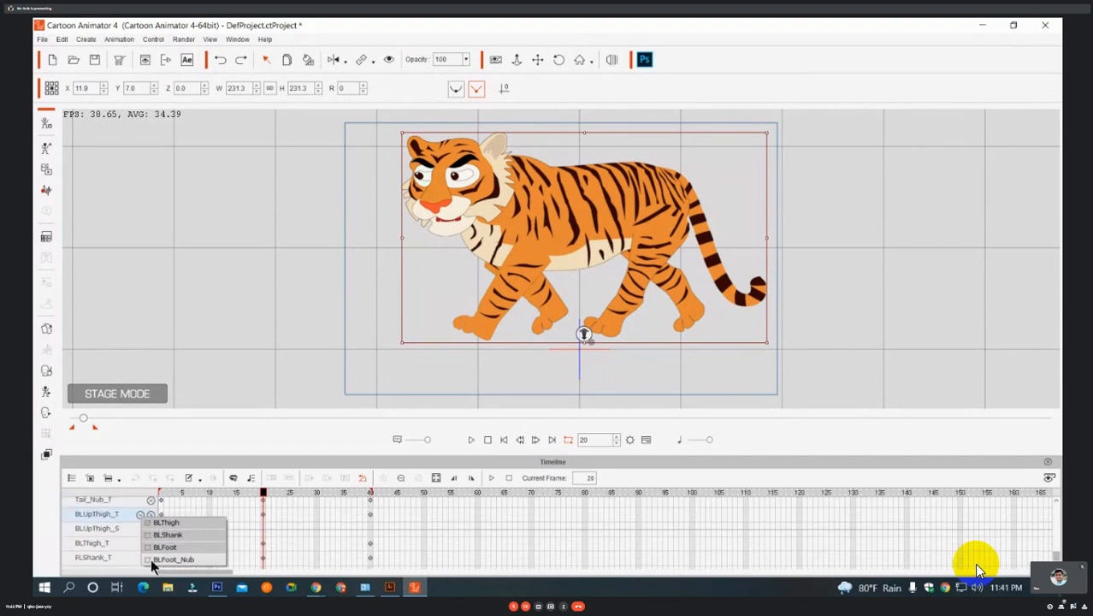
click(151, 561)
click(117, 537)
scroll(118, 536, up, 2)
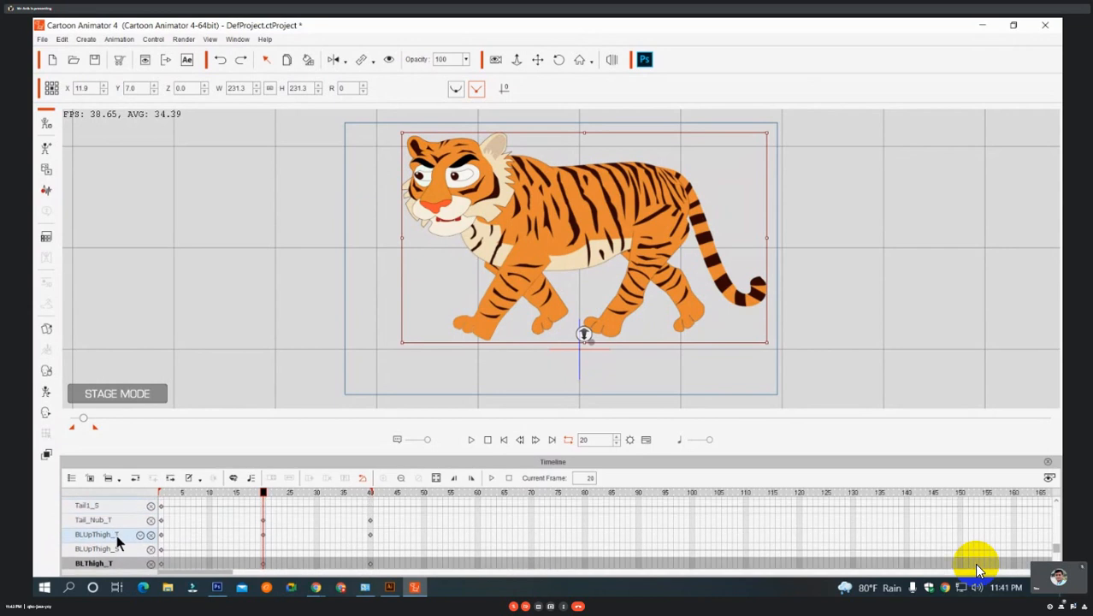
scroll(117, 541, up, 4)
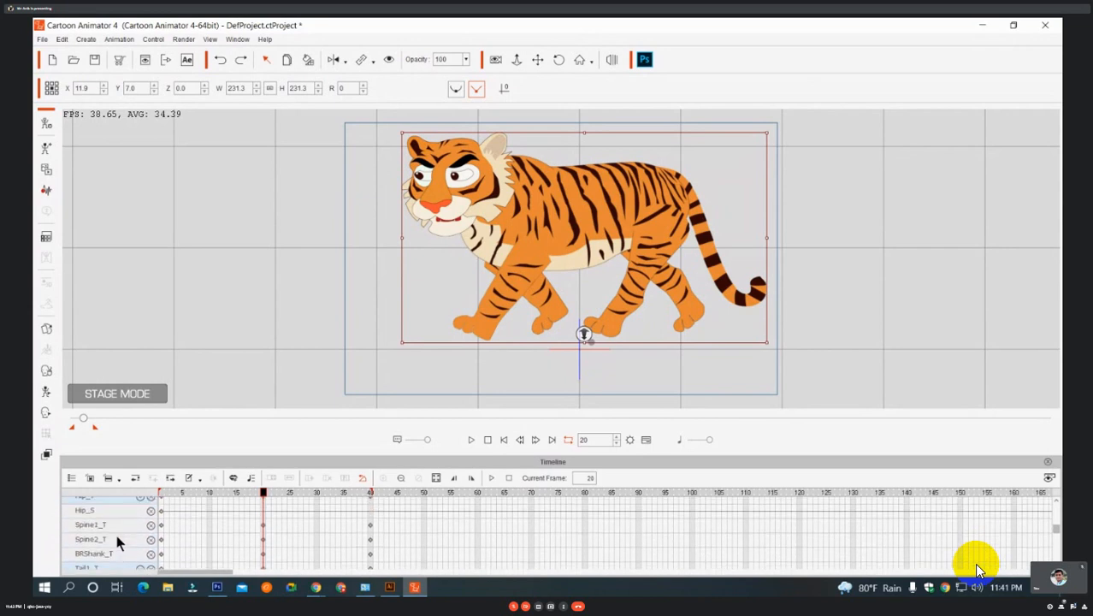
scroll(117, 540, up, 3)
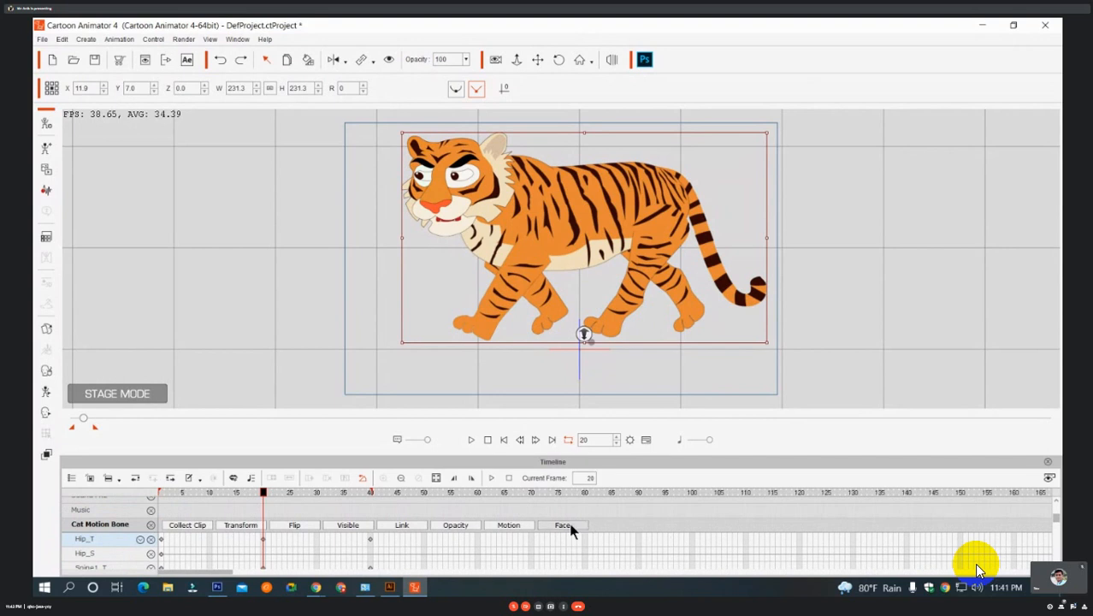
Delete the CtsVisemeTalkPoseClip from the tiger's Voice Clip track.
scroll(598, 543, up, 1)
scroll(577, 551, down, 5)
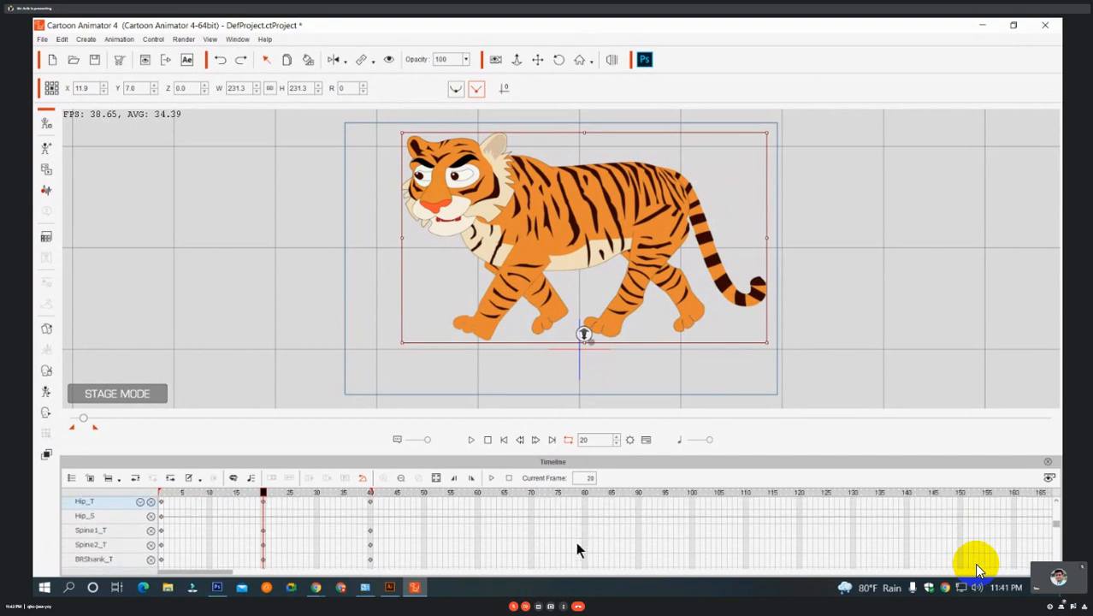
scroll(576, 545, down, 4)
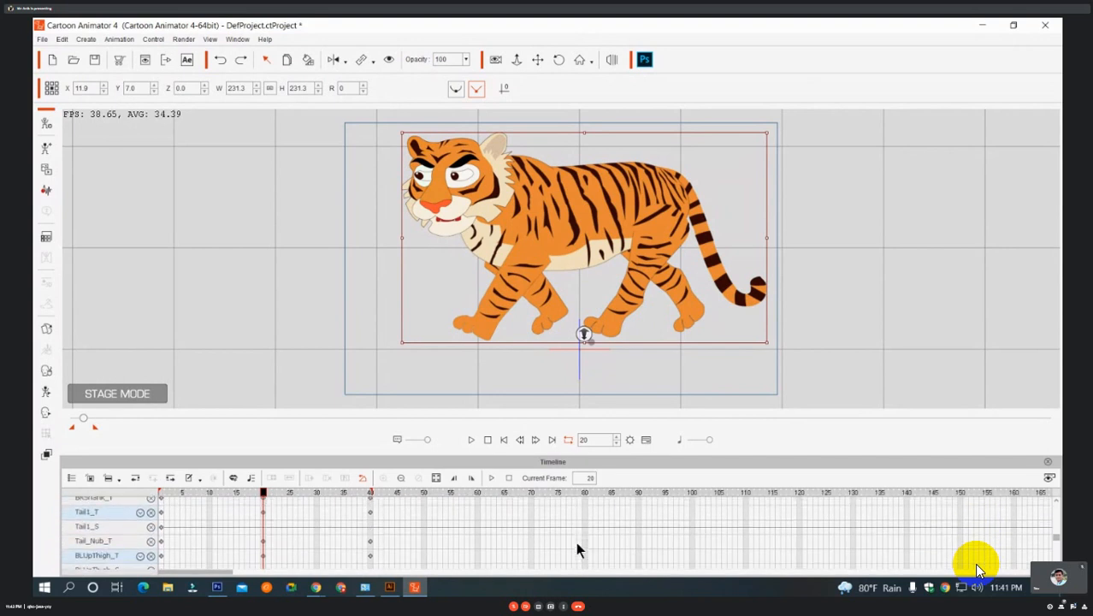
scroll(576, 547, down, 6)
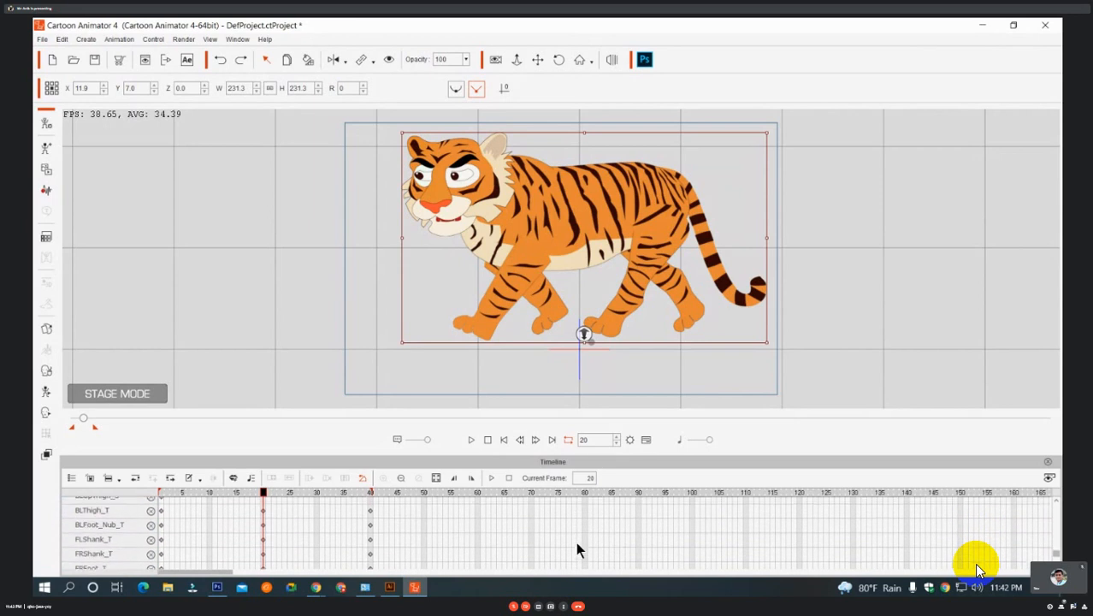
scroll(576, 549, down, 1)
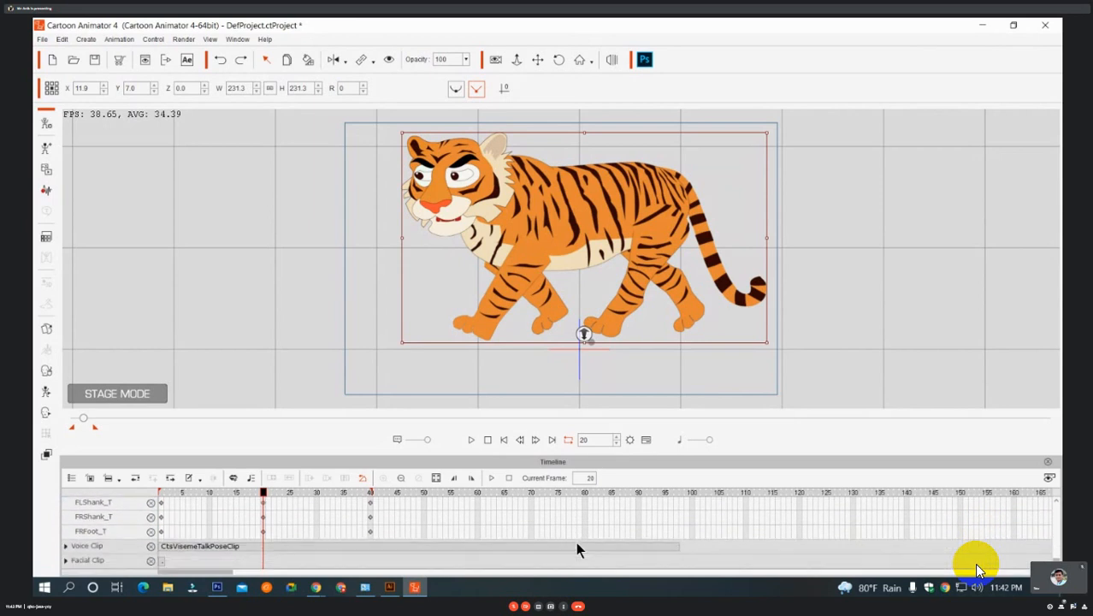
click(236, 545)
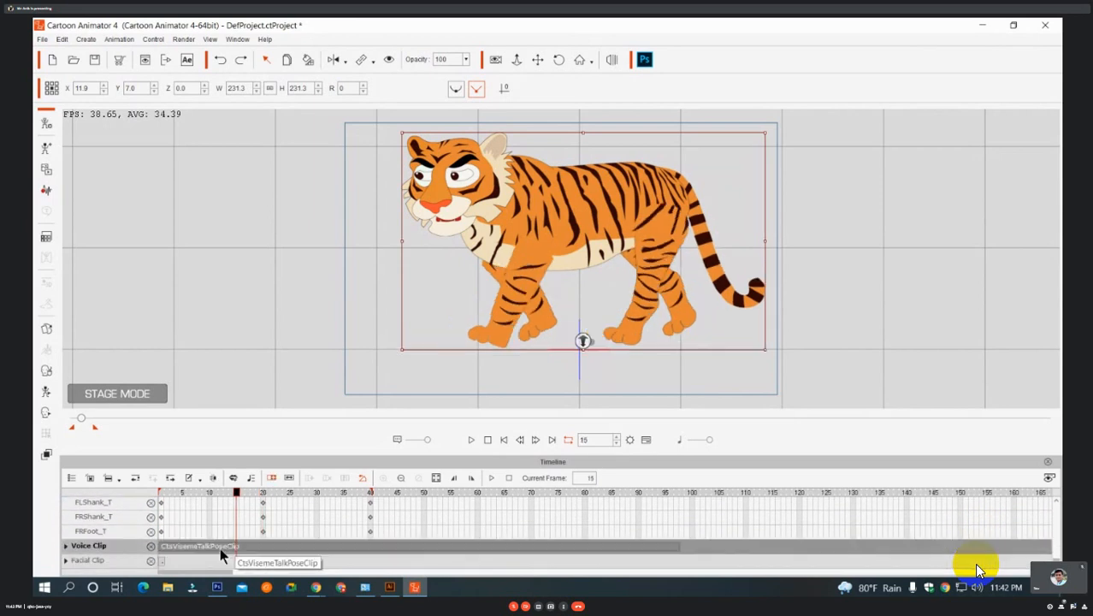
drag(210, 553, 459, 570)
key(Delete)
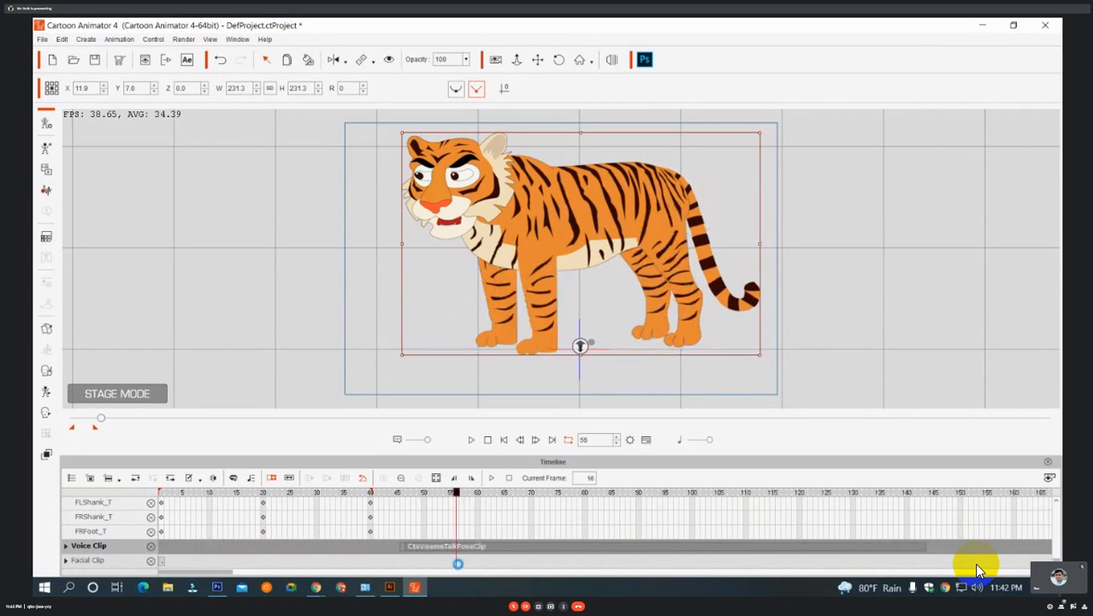
Go to frame 40 and open the 2D Motion Key Editor for the tiger, moving it clear of the body.
drag(457, 493, 360, 515)
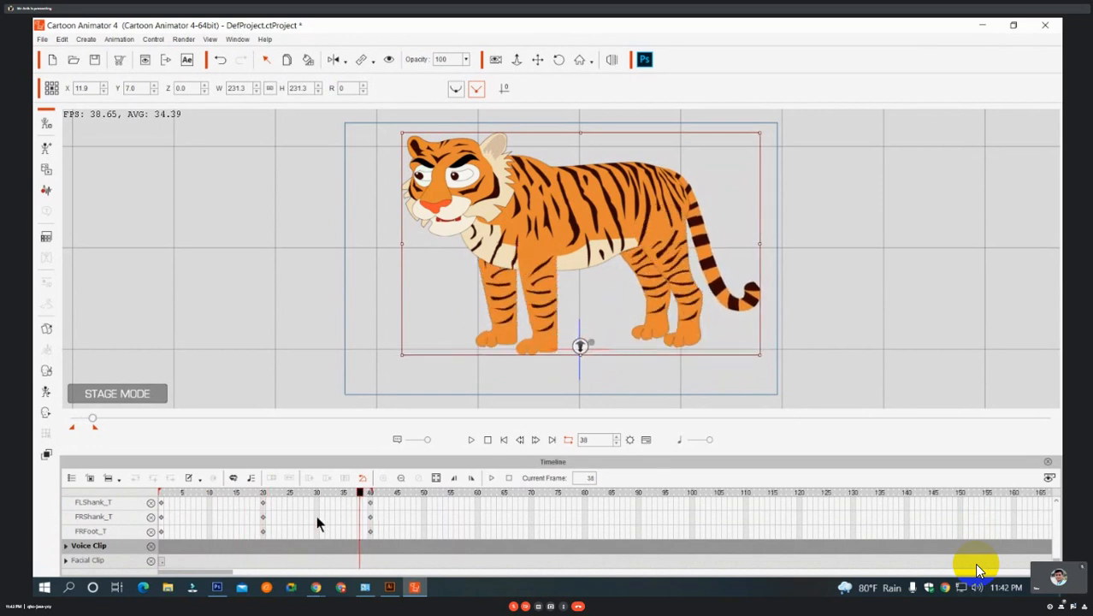
drag(379, 494, 372, 555)
right_click(582, 219)
click(626, 270)
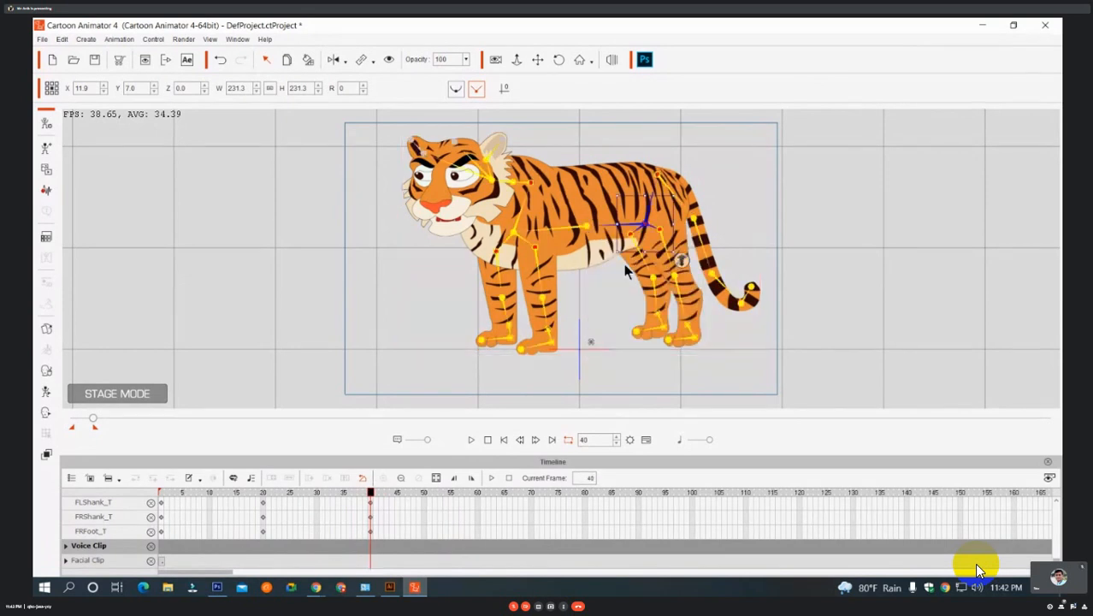
drag(568, 230, 853, 126)
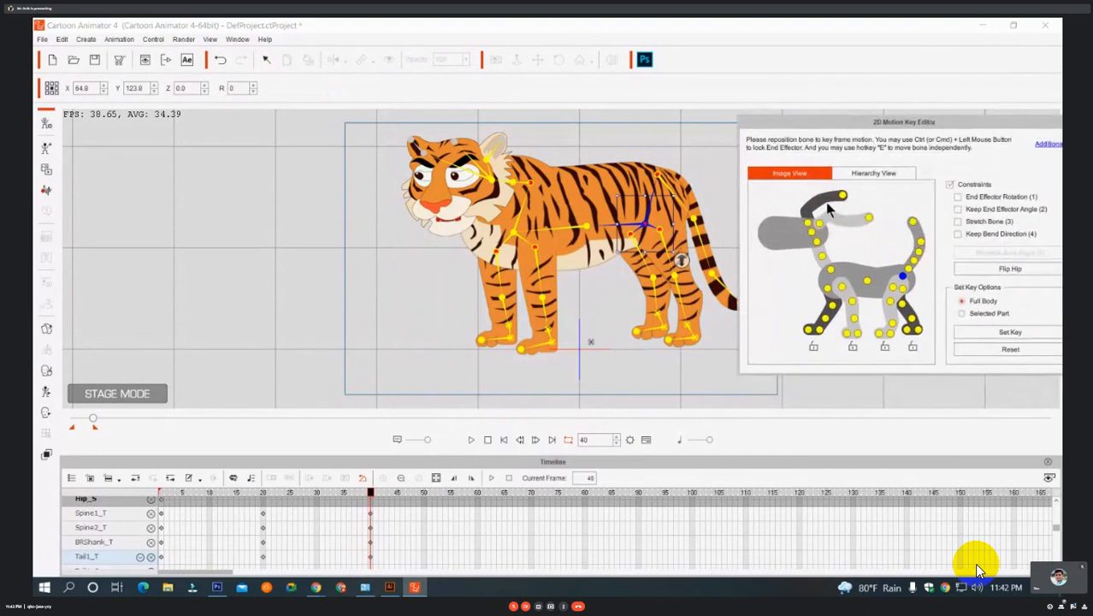
Try rotating the tiger's Spine1 bone about 27 degrees at frame 40, and undo the rotation.
click(867, 281)
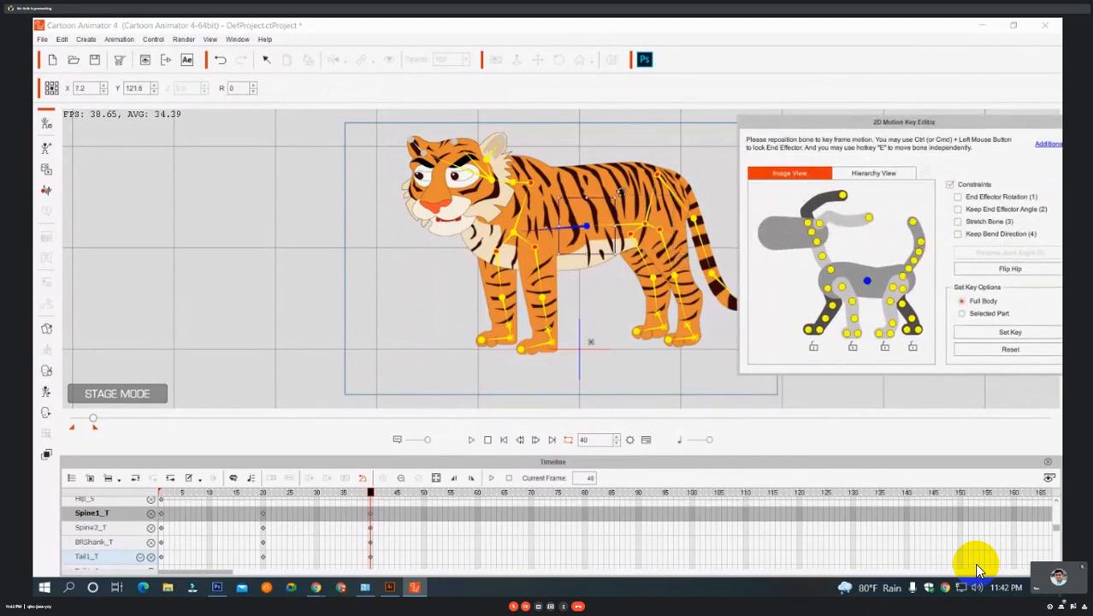
mouse_move(620, 193)
mouse_down()
mouse_move(651, 184)
mouse_move(668, 196)
mouse_move(603, 214)
mouse_move(620, 205)
mouse_move(609, 205)
mouse_up()
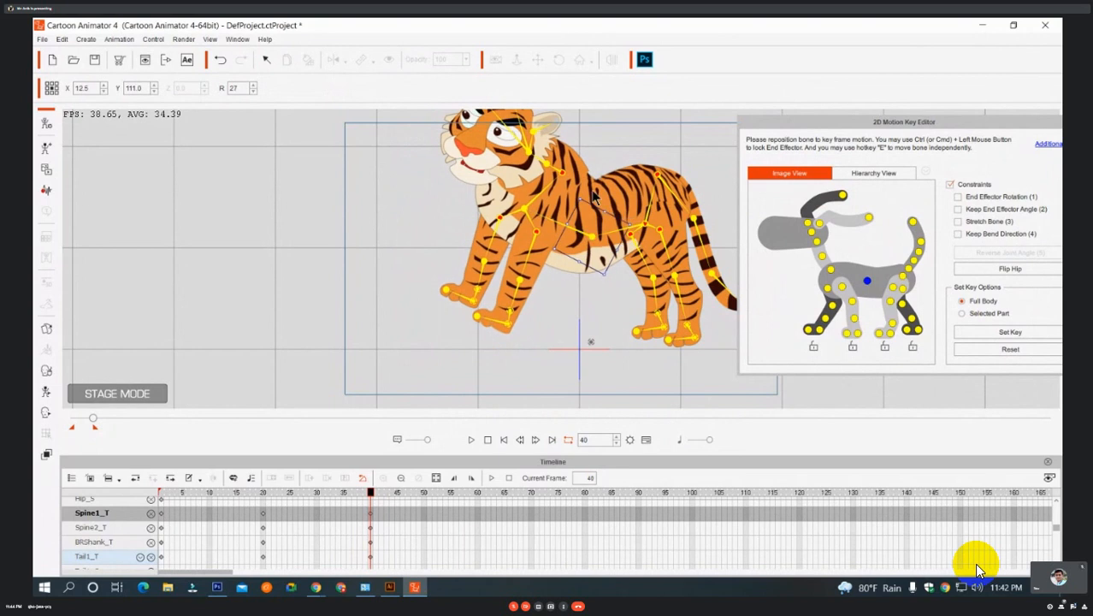
key(ctrl+z)
key(ctrl+z)
key(ctrl+z)
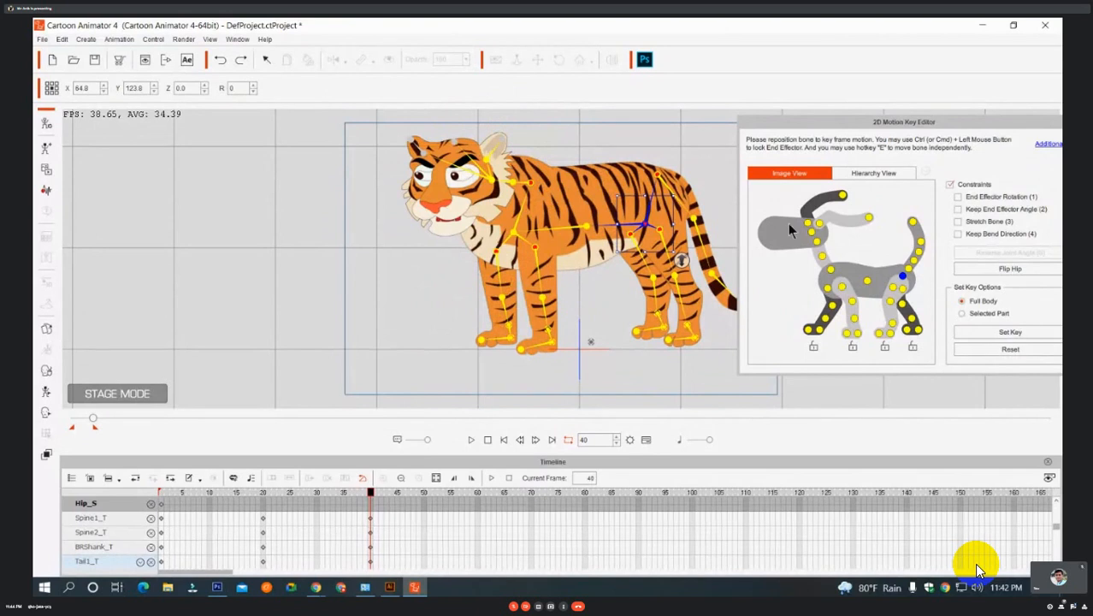
Rotate the tiger's Neck2 bone to about 3 degrees, tilt its head bone at frame 40, and close the 2D Motion Key Editor.
click(817, 242)
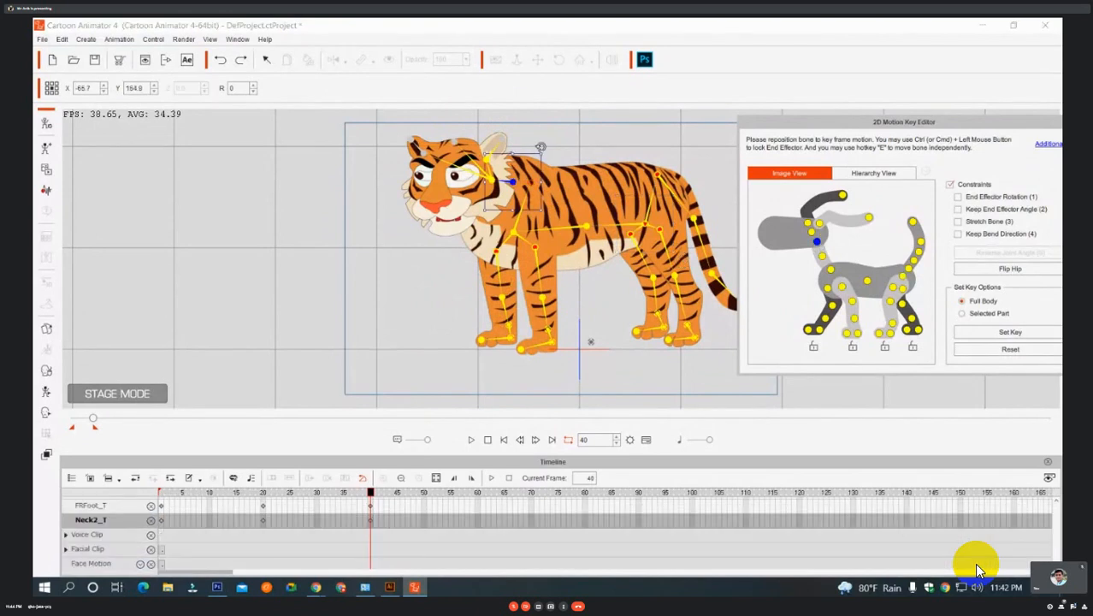
mouse_move(540, 146)
mouse_down()
mouse_move(557, 164)
mouse_move(534, 146)
mouse_move(541, 156)
mouse_up()
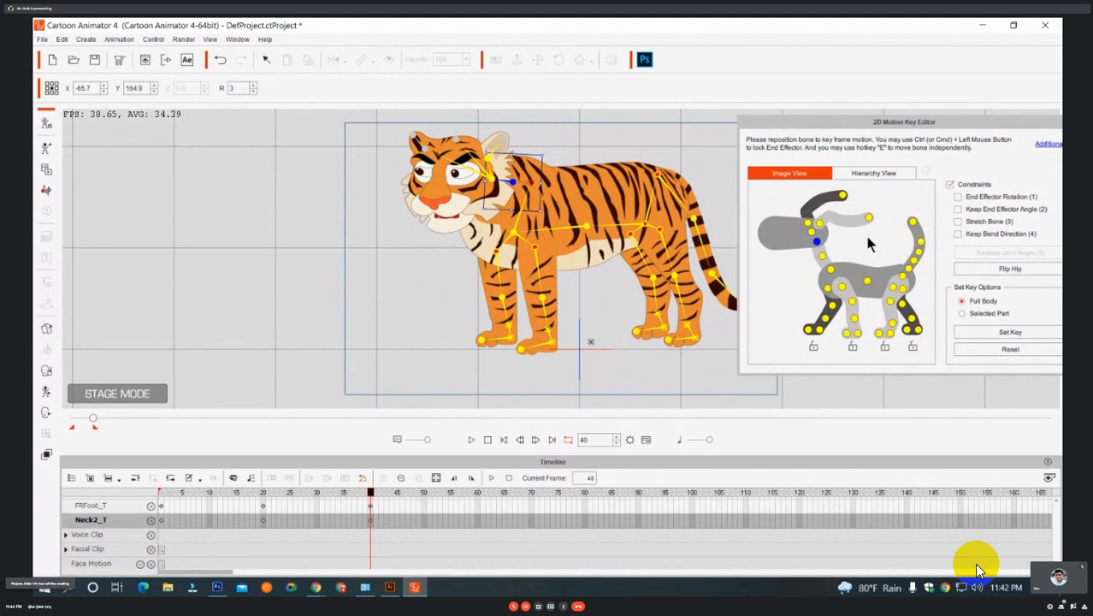
click(810, 231)
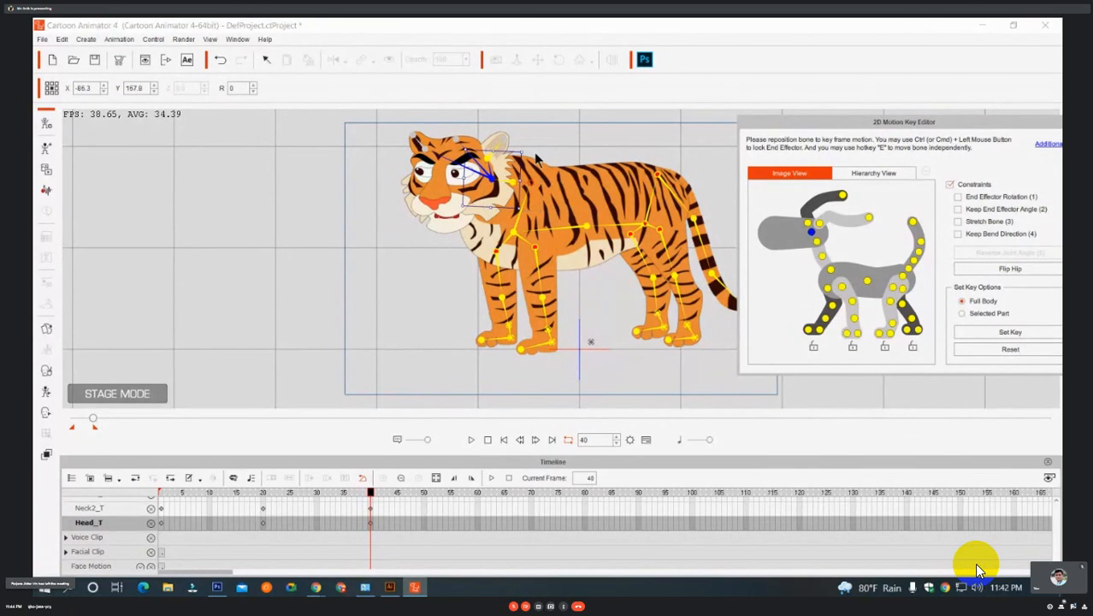
drag(504, 141, 512, 148)
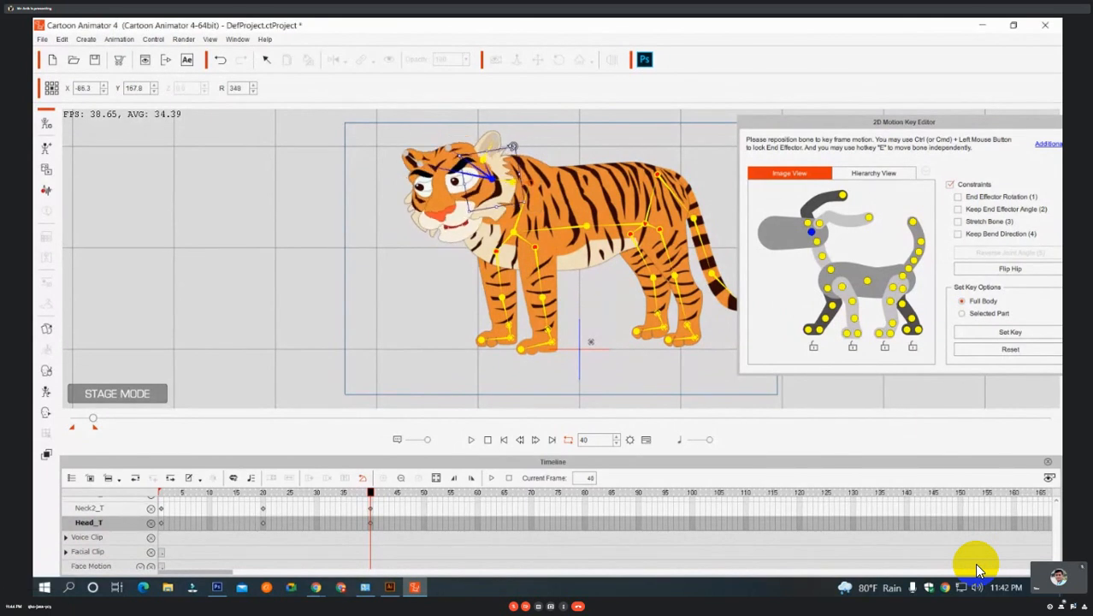
drag(513, 146, 517, 134)
drag(961, 122, 466, 200)
click(599, 198)
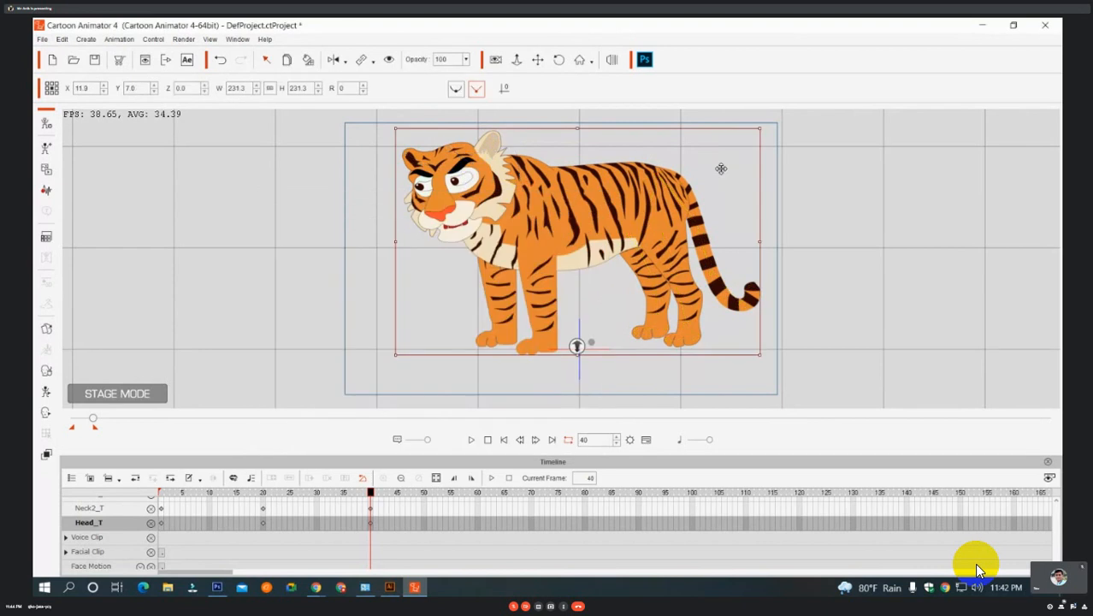
Key a facial pose at frame 40 with the Face Key Editor's head rotation gizmo, turning the tiger's face, and close the editor.
click(830, 223)
click(442, 206)
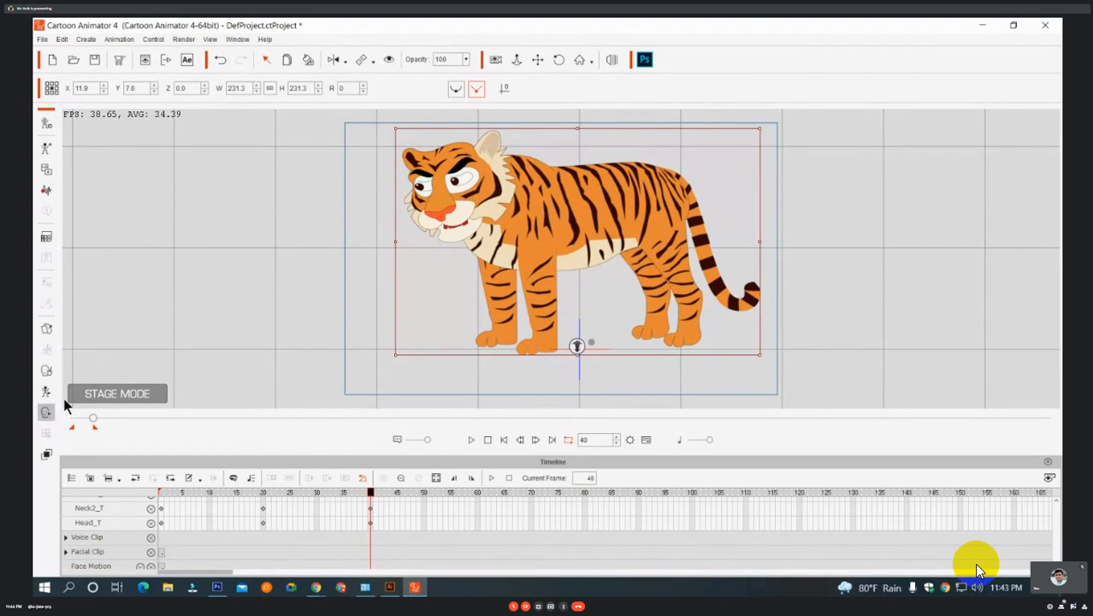
click(50, 412)
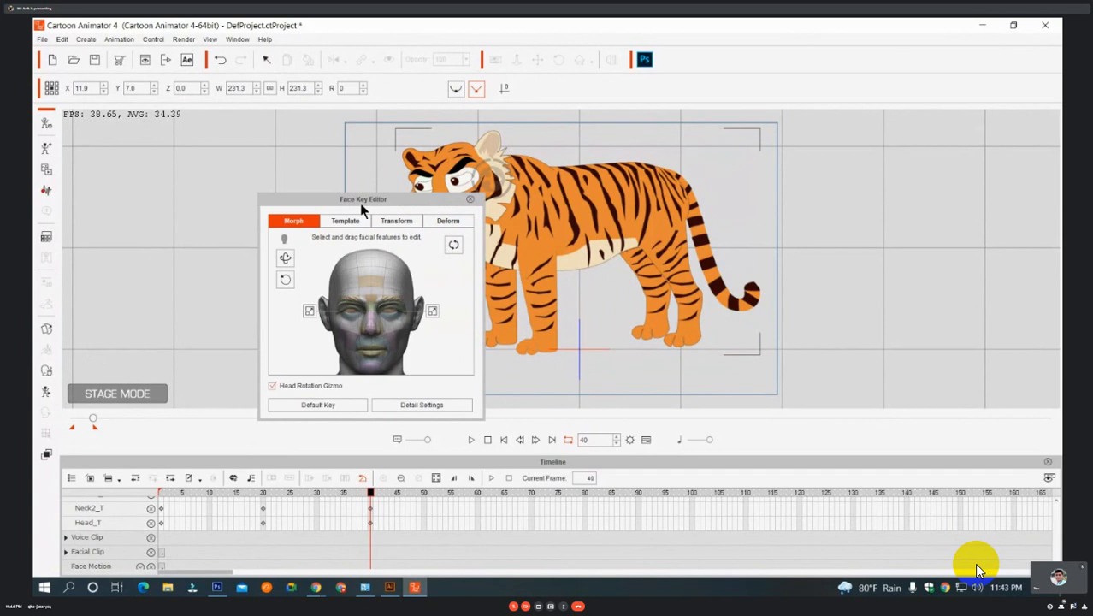
drag(361, 206, 657, 206)
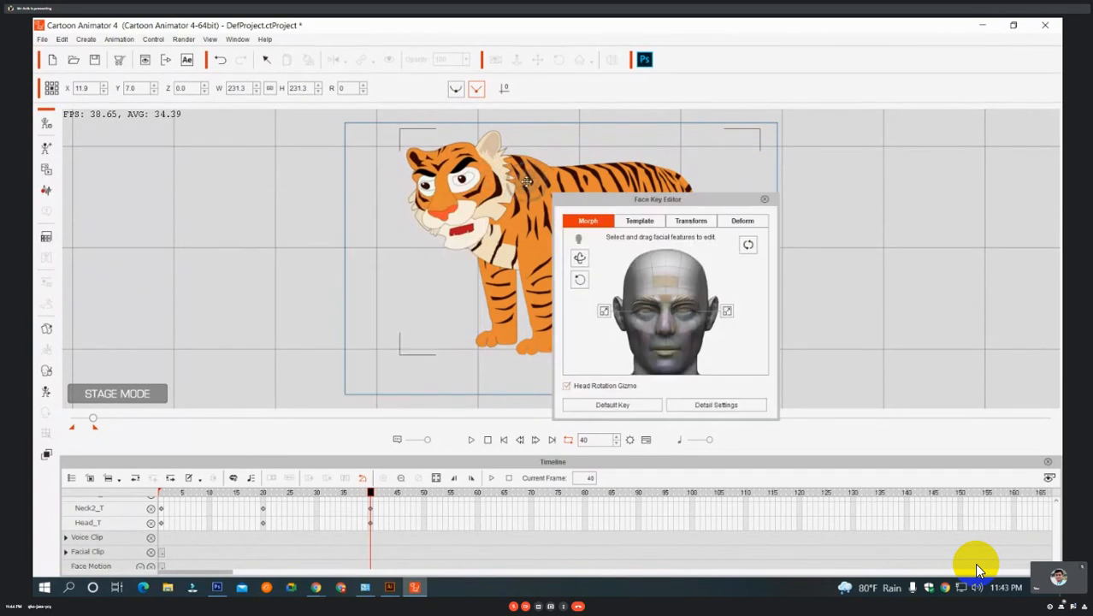
drag(523, 182, 505, 178)
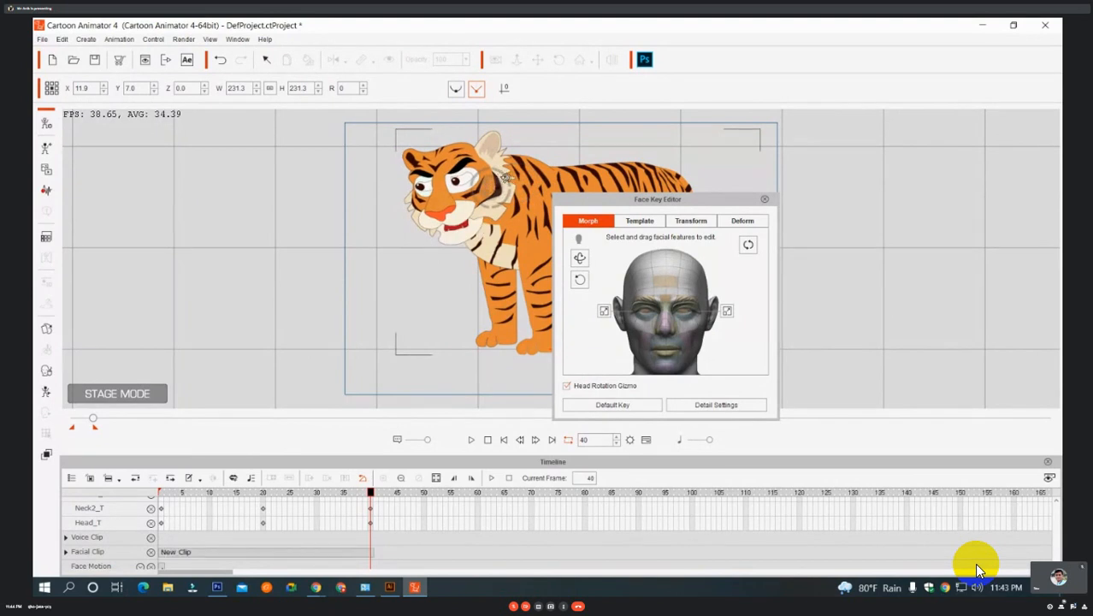
drag(507, 178, 494, 204)
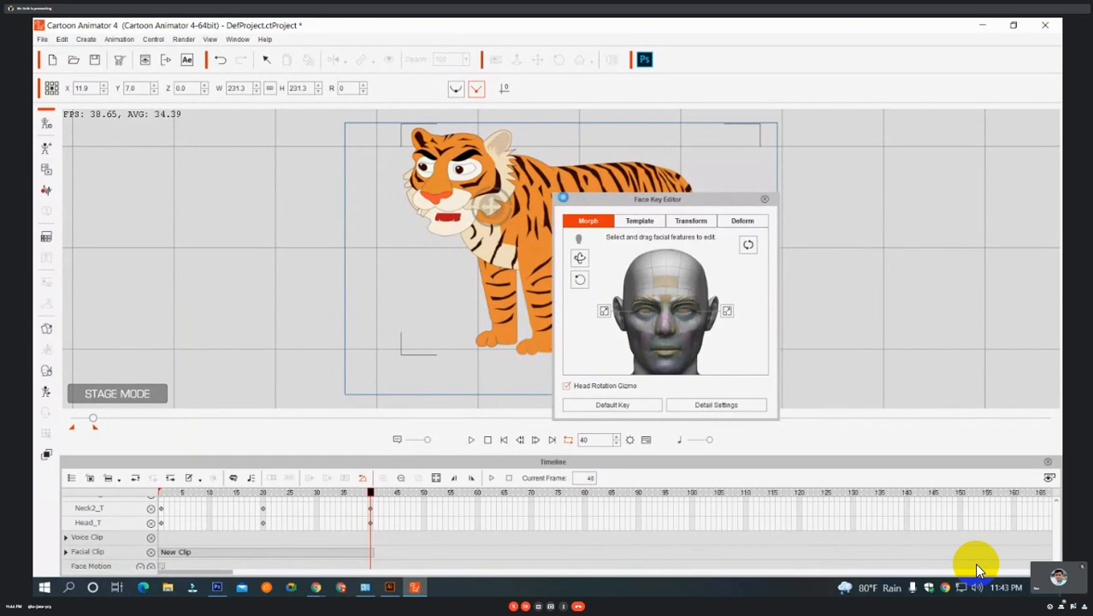
click(765, 199)
click(538, 61)
drag(522, 214, 513, 234)
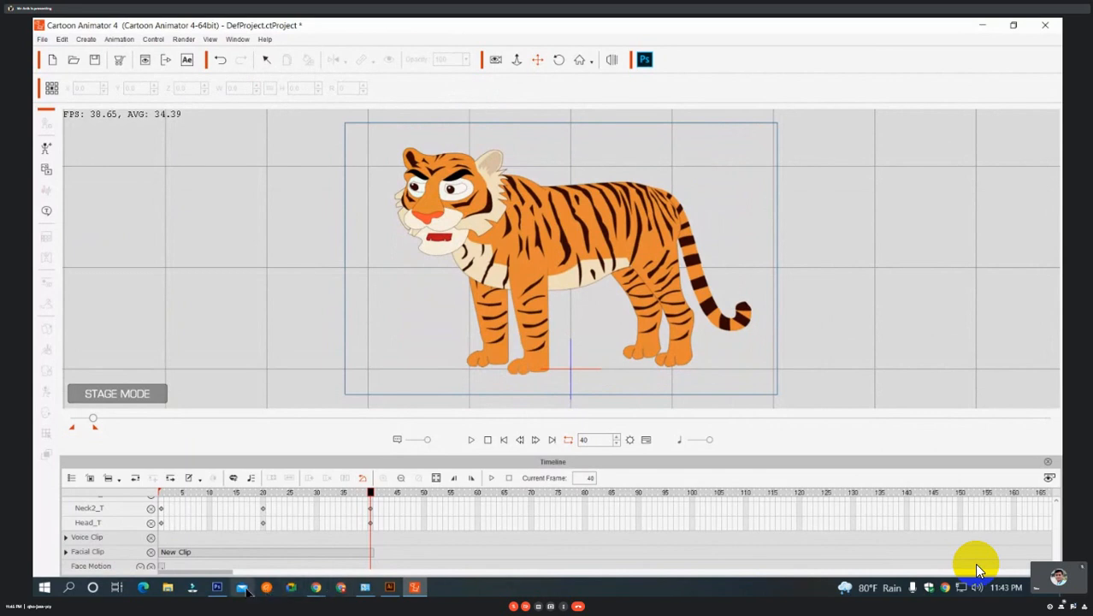
Switch to Photoshop and on to the Google Meet call in Chrome, and clear the text selection in the in-call messages.
click(217, 587)
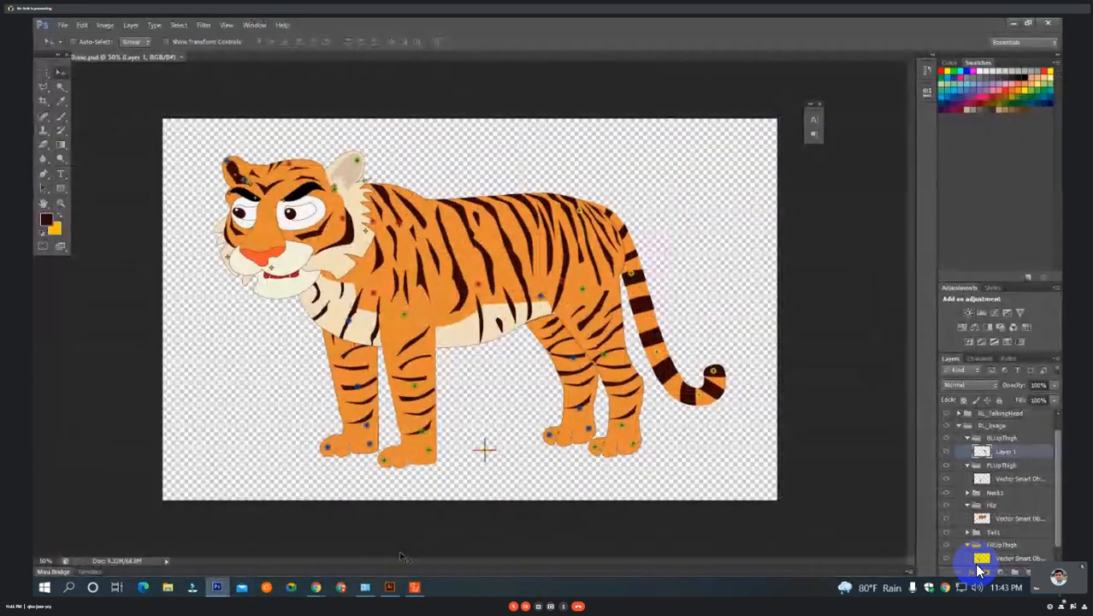
mouse_move(317, 590)
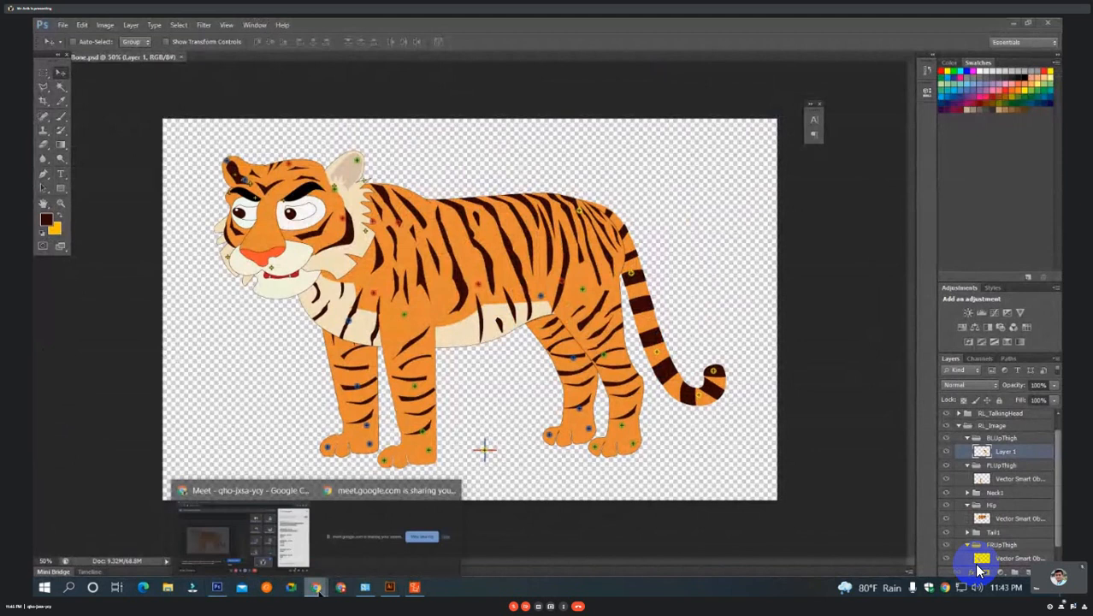
click(243, 537)
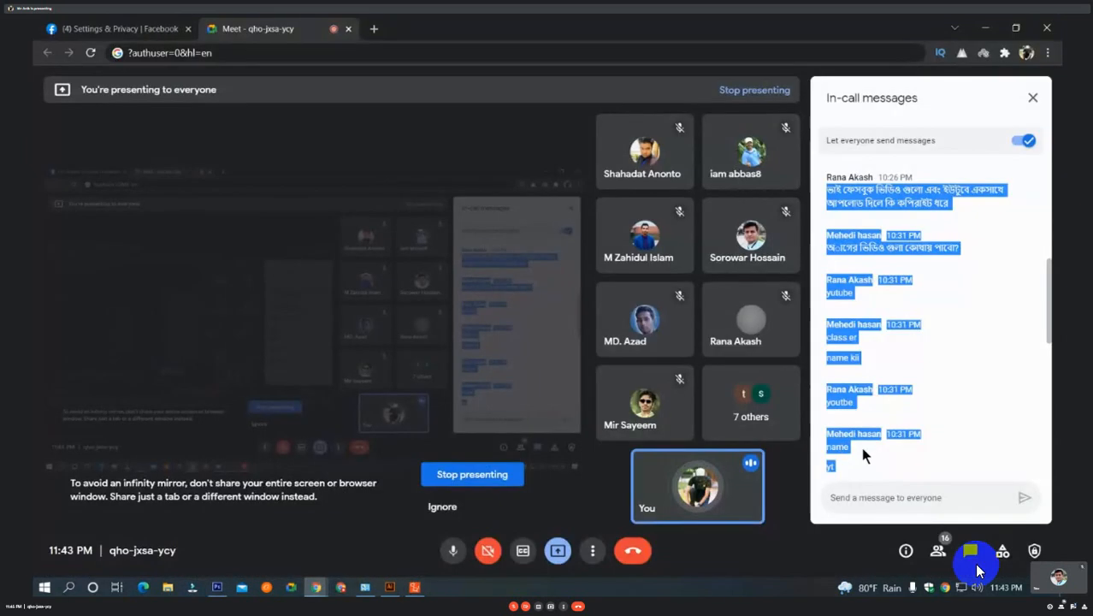
click(960, 370)
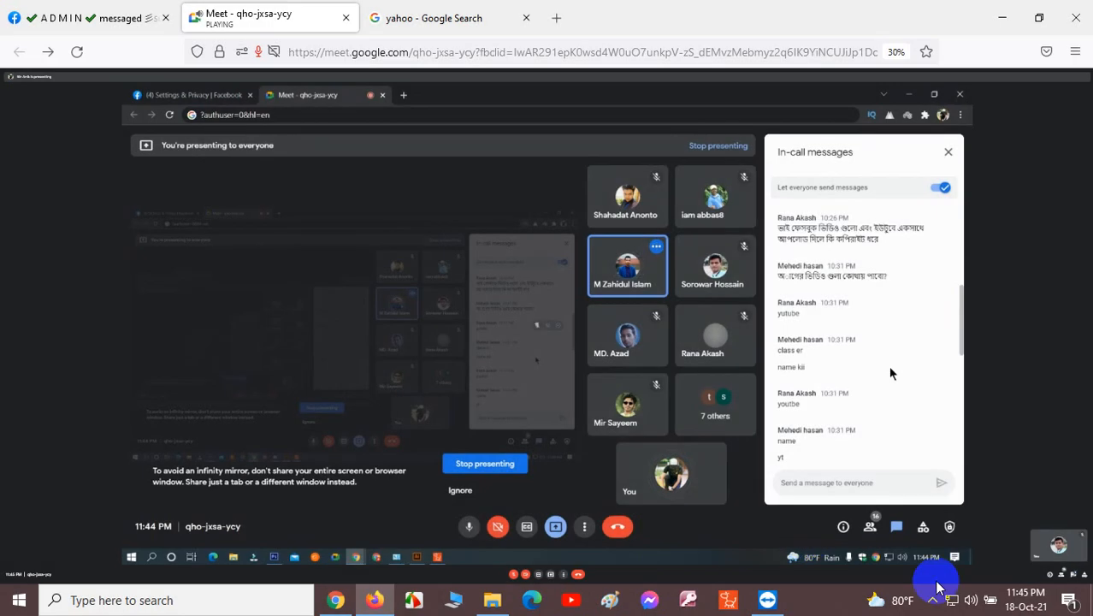
Show the hidden system tray icons on the recording computer.
click(932, 600)
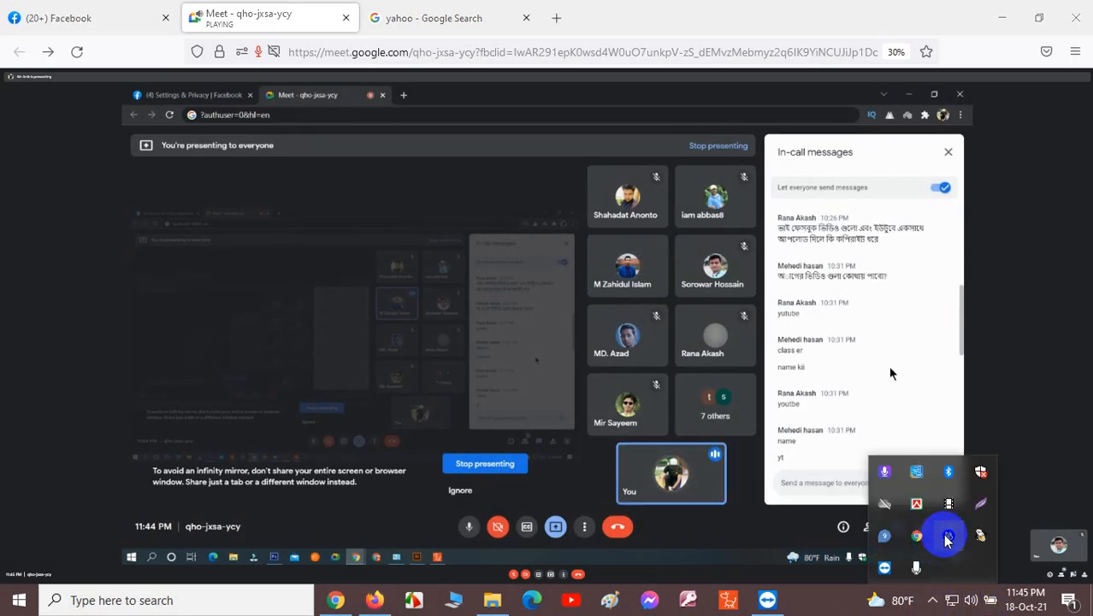